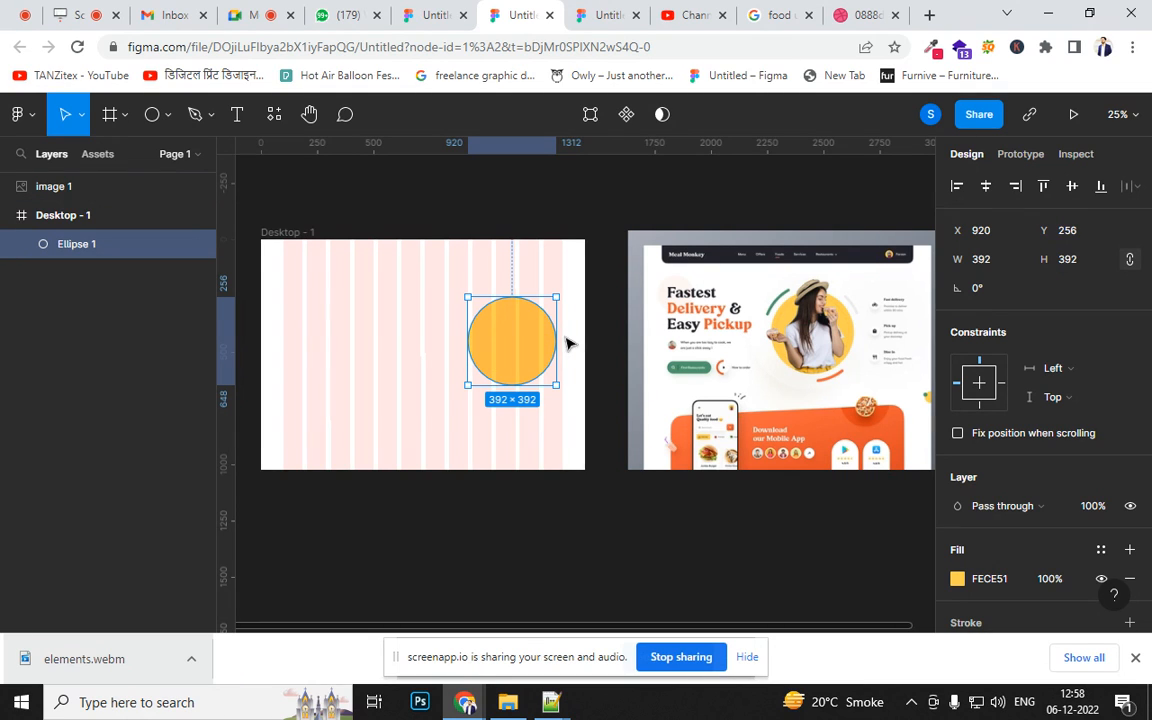
- Duplicate the yellow circle and enlarge the copy from its centre to 504 × 504
{"action": "key", "text": "ctrl+d"}
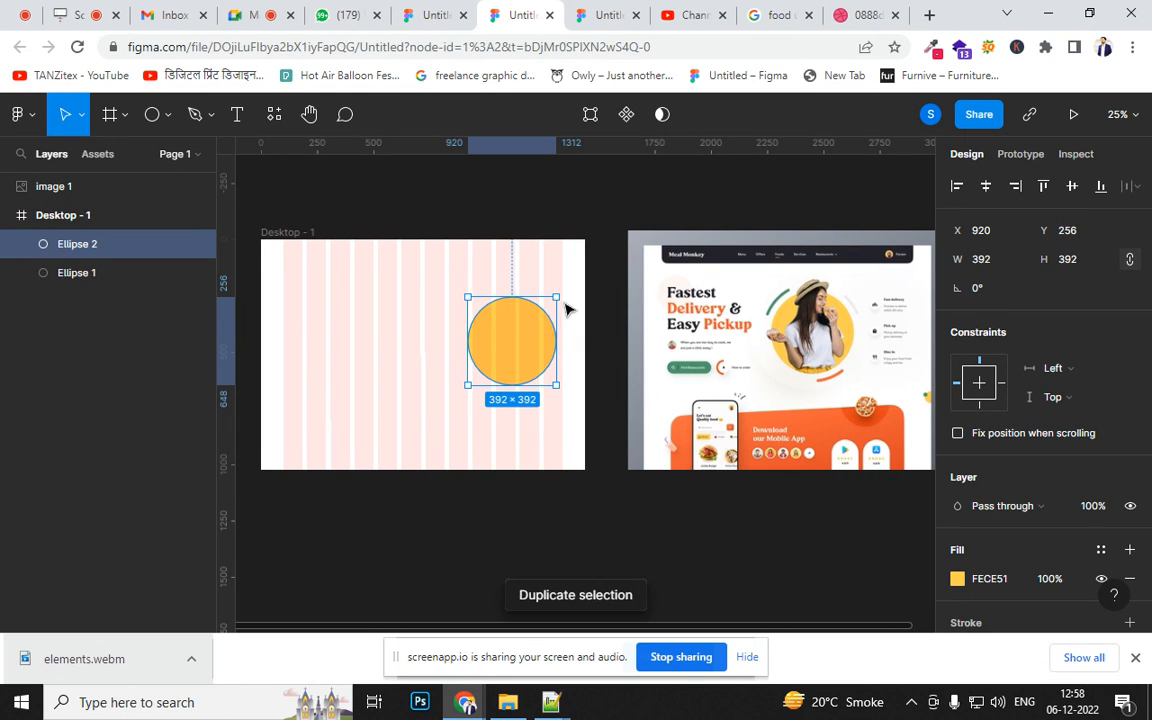
{"action": "left_click_drag", "start_coordinate": [562, 292], "coordinate": [570, 284]}
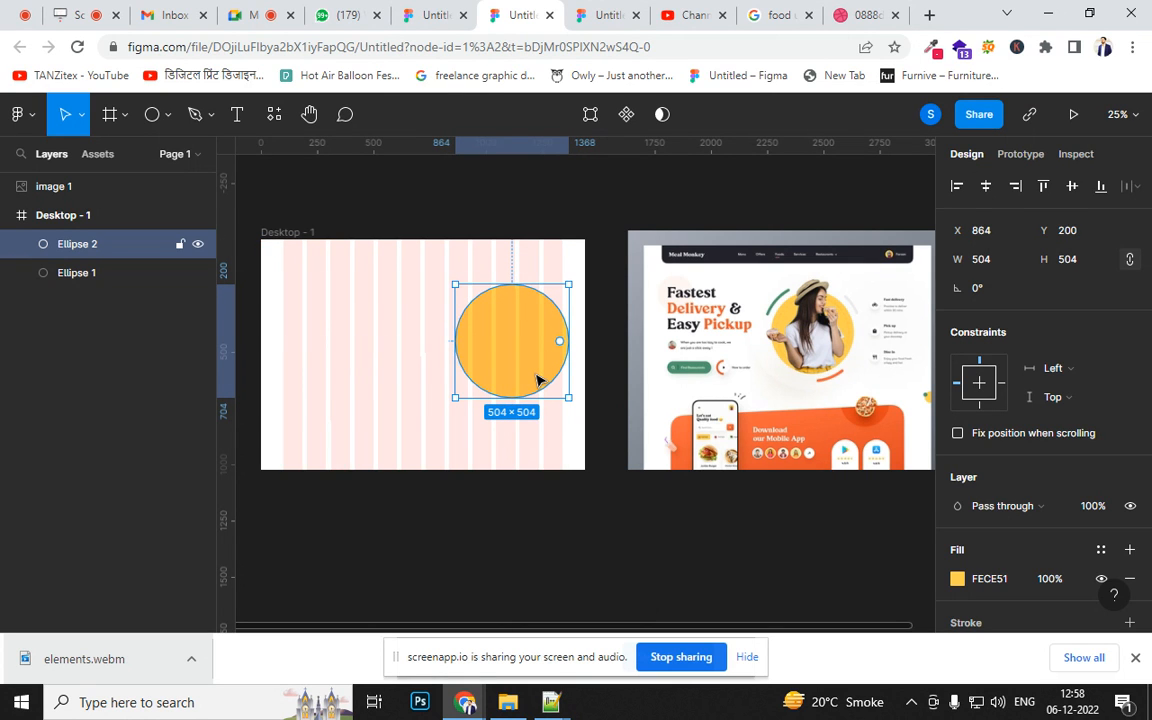
- Fill the larger circle with the green 63957A sampled from the reference image's arc and place it behind the yellow circle
{"action": "key", "text": "i"}
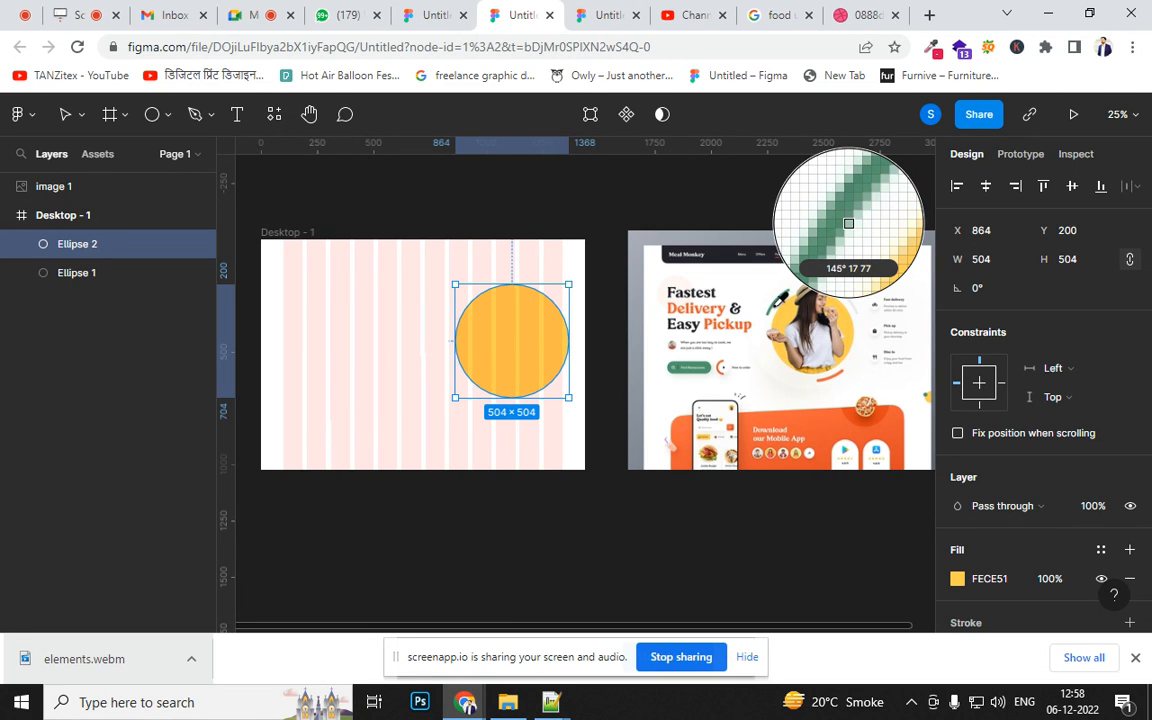
{"action": "left_click", "coordinate": [848, 224]}
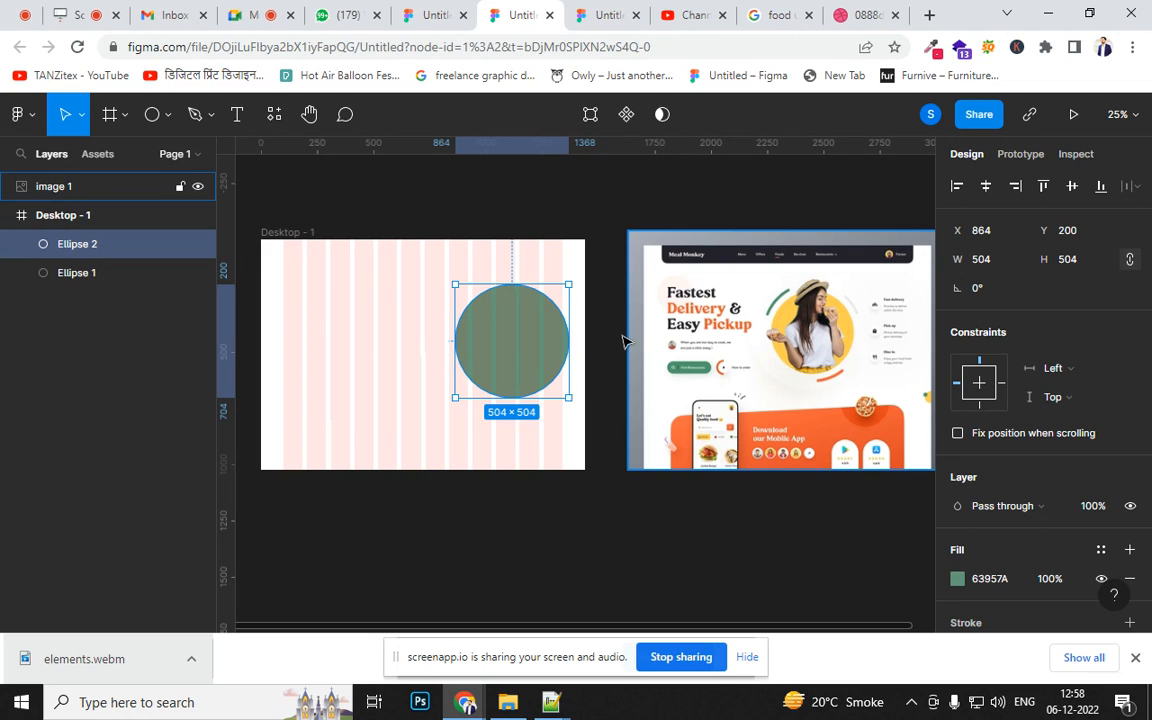
{"action": "key", "text": "ctrl+bracketleft"}
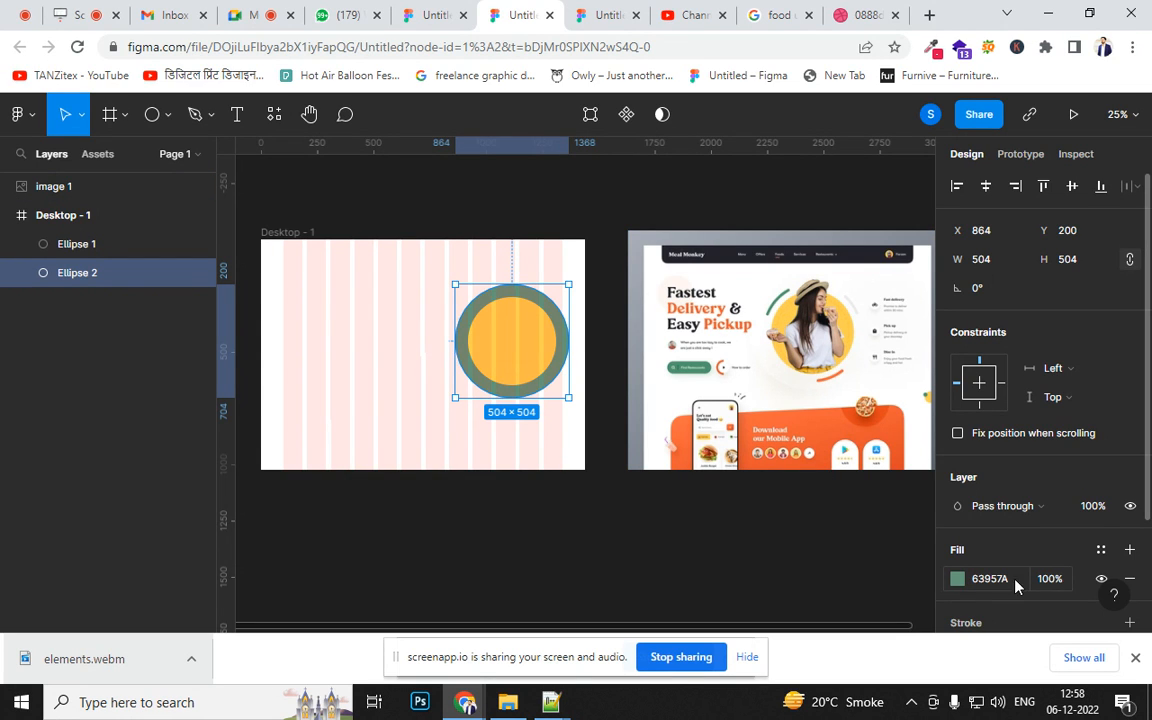
- Hide the larger circle's fill and give it a stroke in the document's green, 63957A
{"action": "left_click", "coordinate": [1101, 579]}
{"action": "scroll", "coordinate": [1103, 580], "scroll_direction": "down", "scroll_amount": 1}
{"action": "scroll", "coordinate": [1100, 500], "scroll_direction": "down", "scroll_amount": 1}
{"action": "left_click", "coordinate": [1129, 500]}
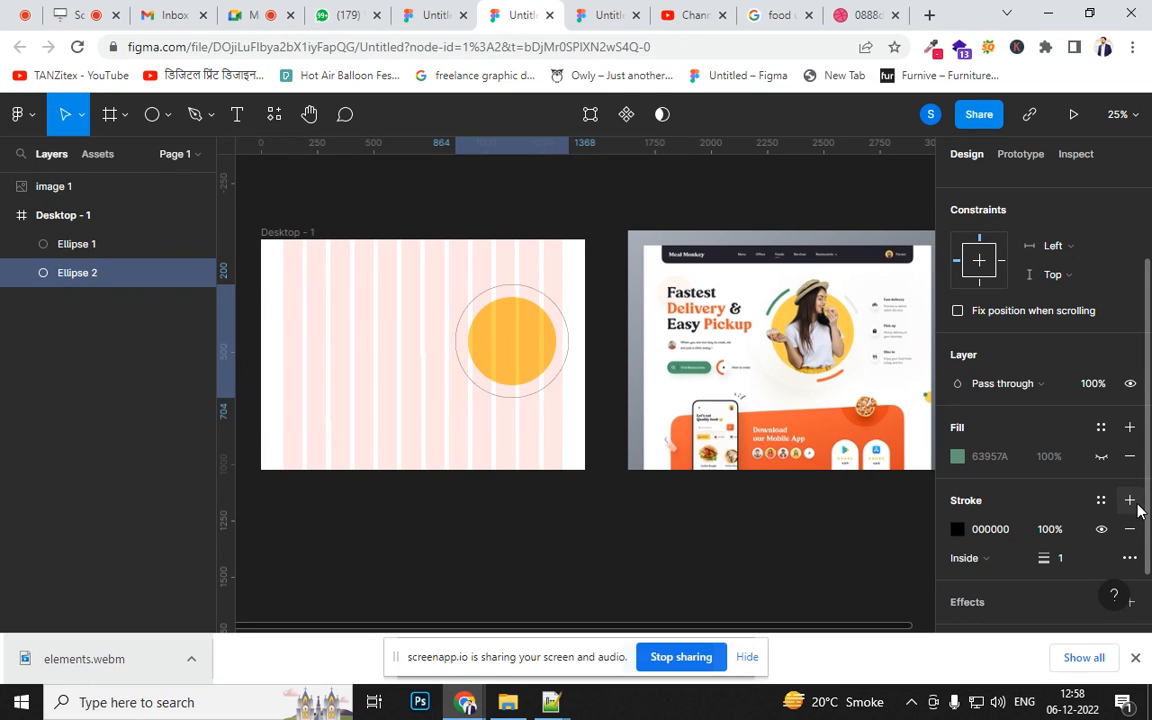
{"action": "left_click", "coordinate": [957, 529]}
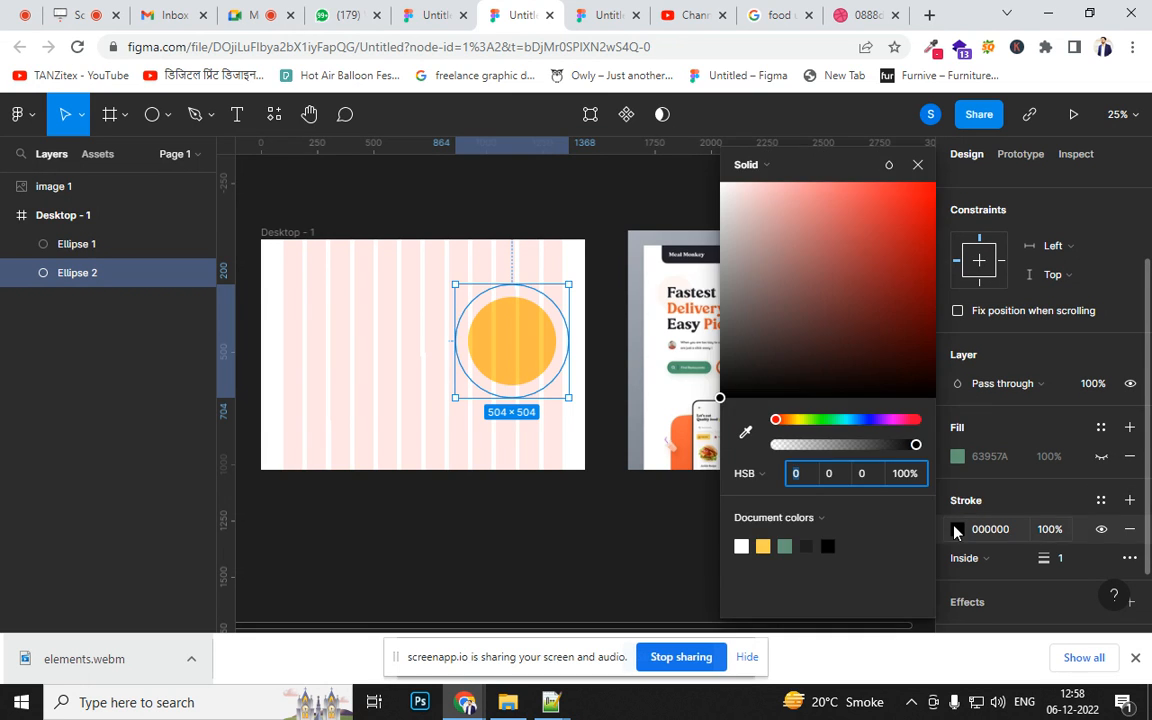
{"action": "left_click", "coordinate": [785, 546]}
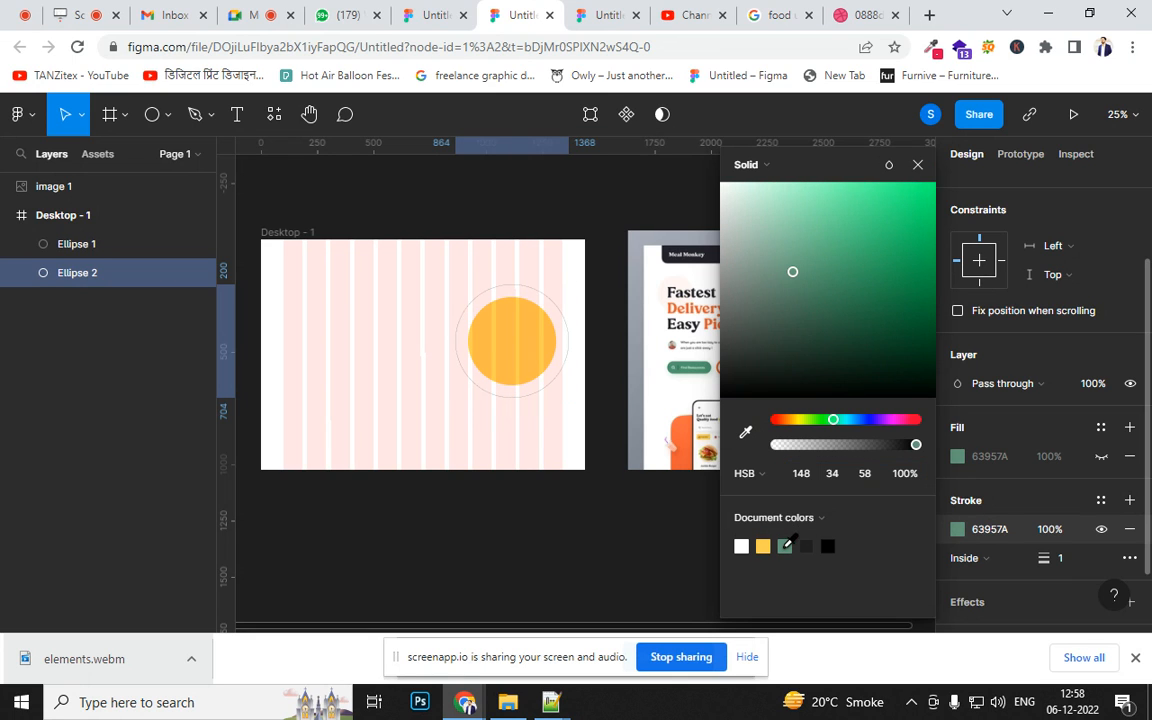
{"action": "left_click", "coordinate": [1021, 438]}
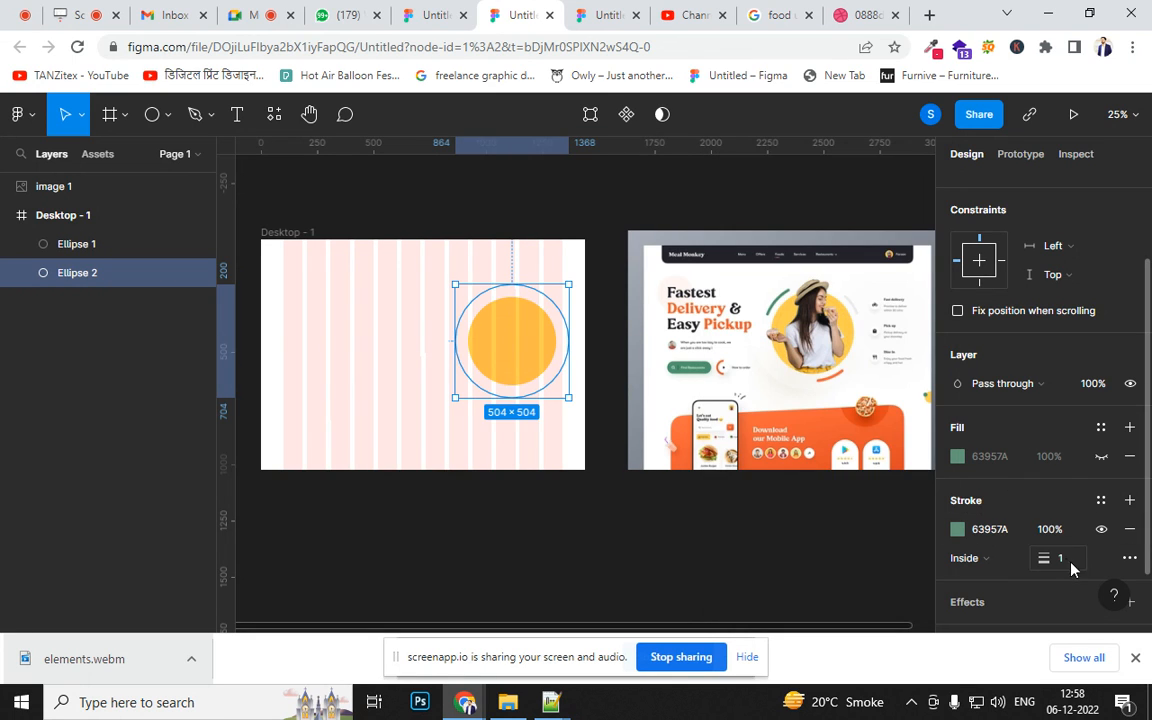
- Set the larger circle's stroke weight to 23 and convert the stroke to an outlined shape
{"action": "type", "text": "21"}
{"action": "key", "text": "Return"}
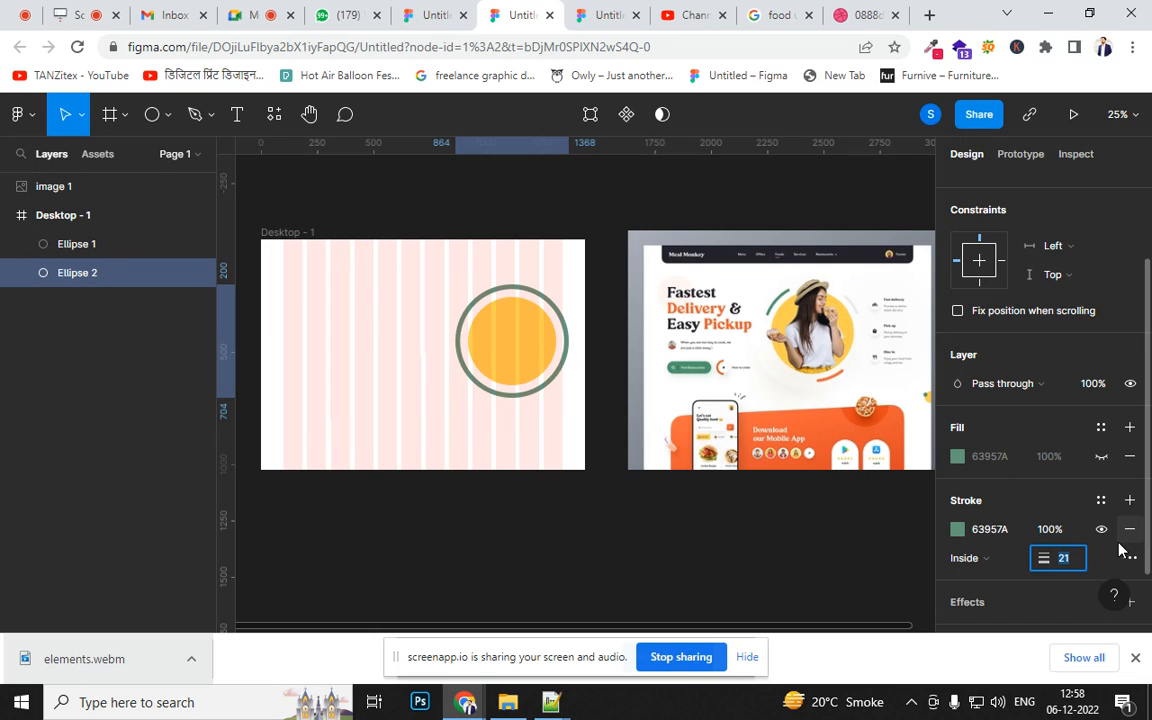
{"action": "key", "text": "Up"}
{"action": "key", "text": "Up"}
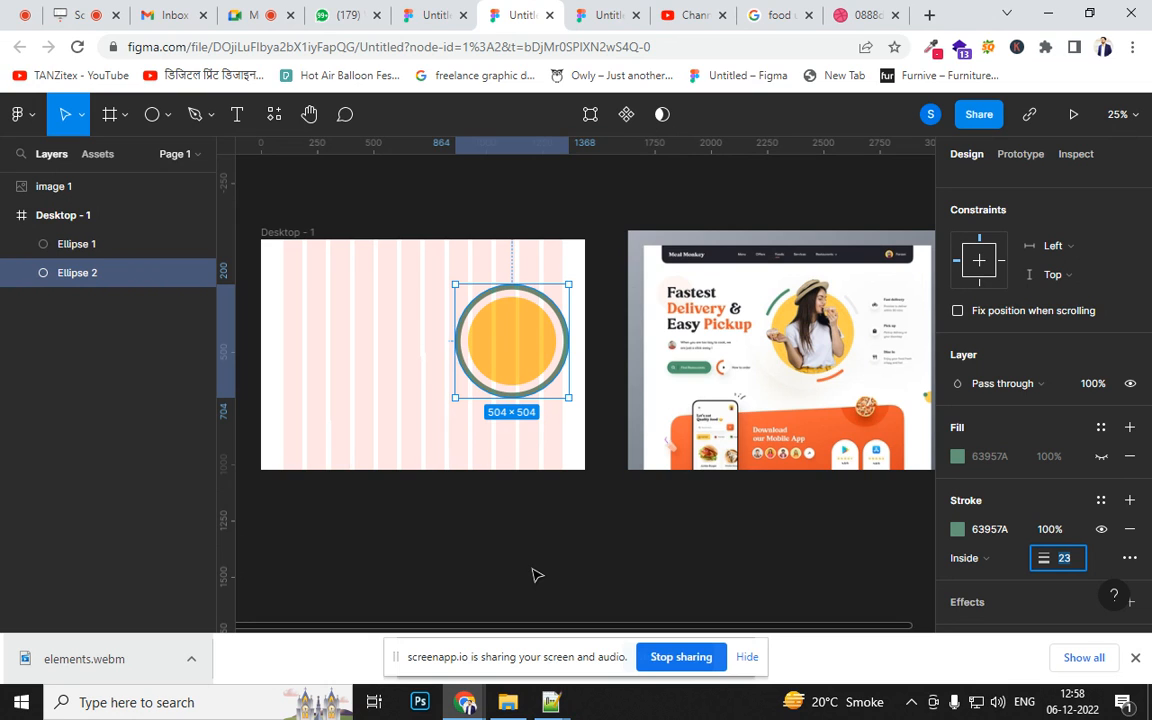
{"action": "right_click", "coordinate": [553, 390]}
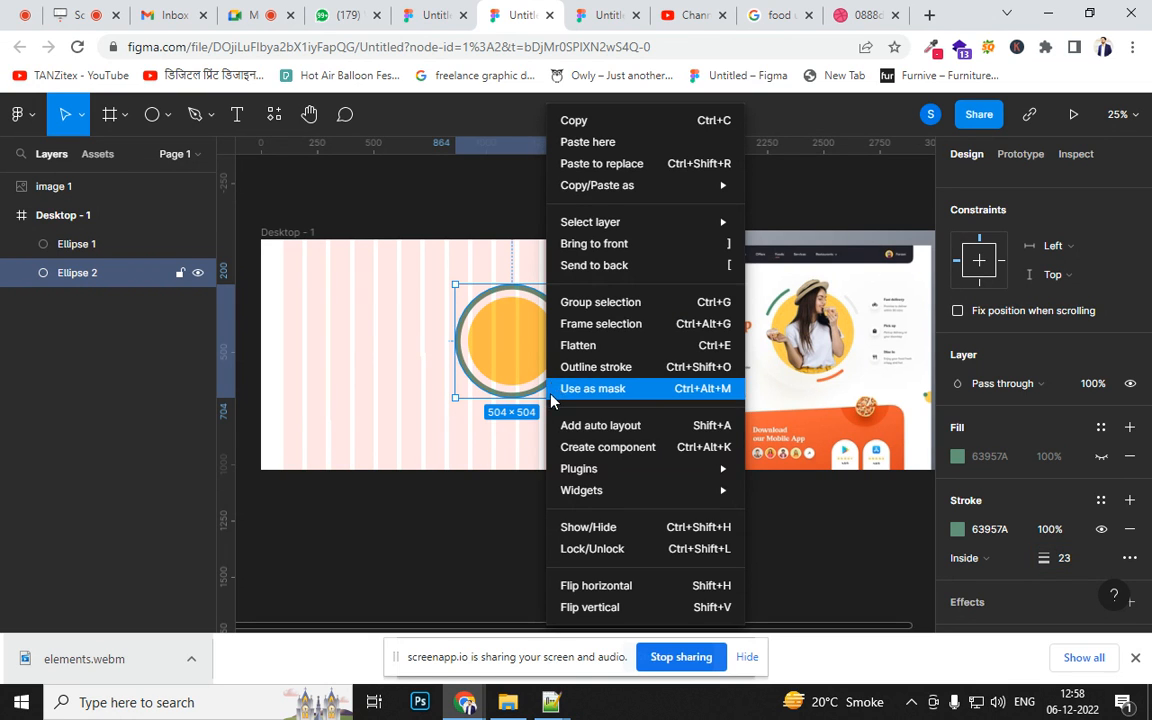
{"action": "left_click", "coordinate": [668, 372]}
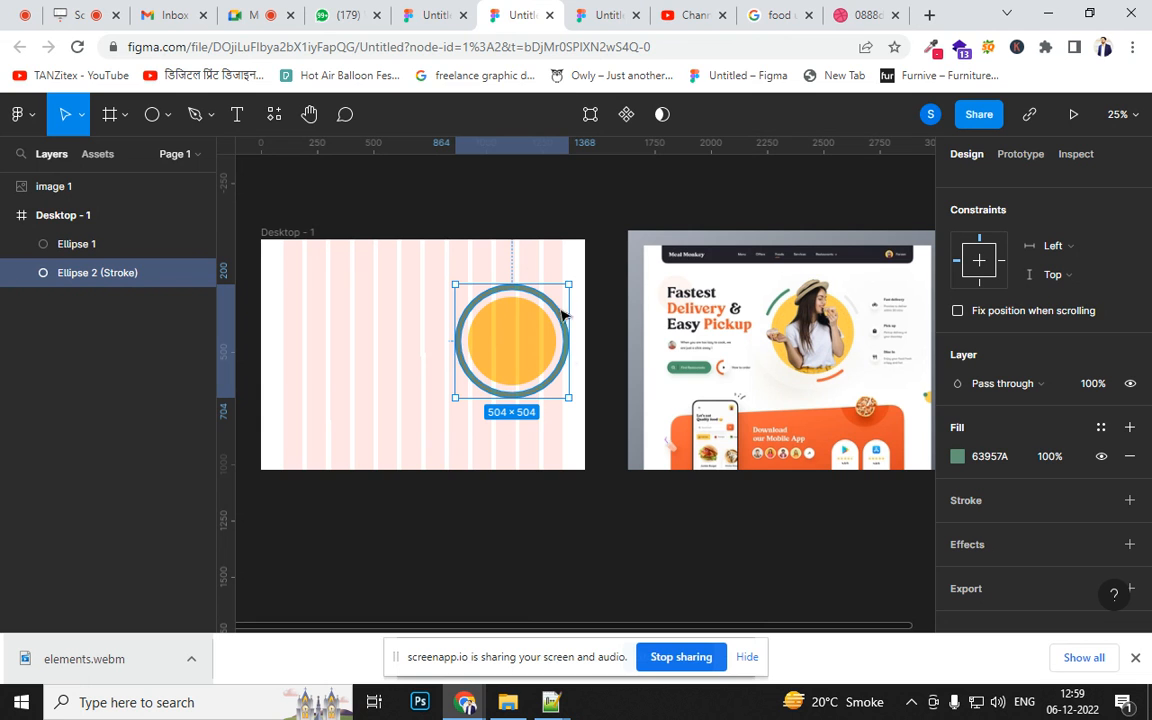
- Draw a closed Pen shape about 309 × 372 over the ring's upper-left part, with its outer side curved
{"action": "key", "text": "ctrl+plus"}
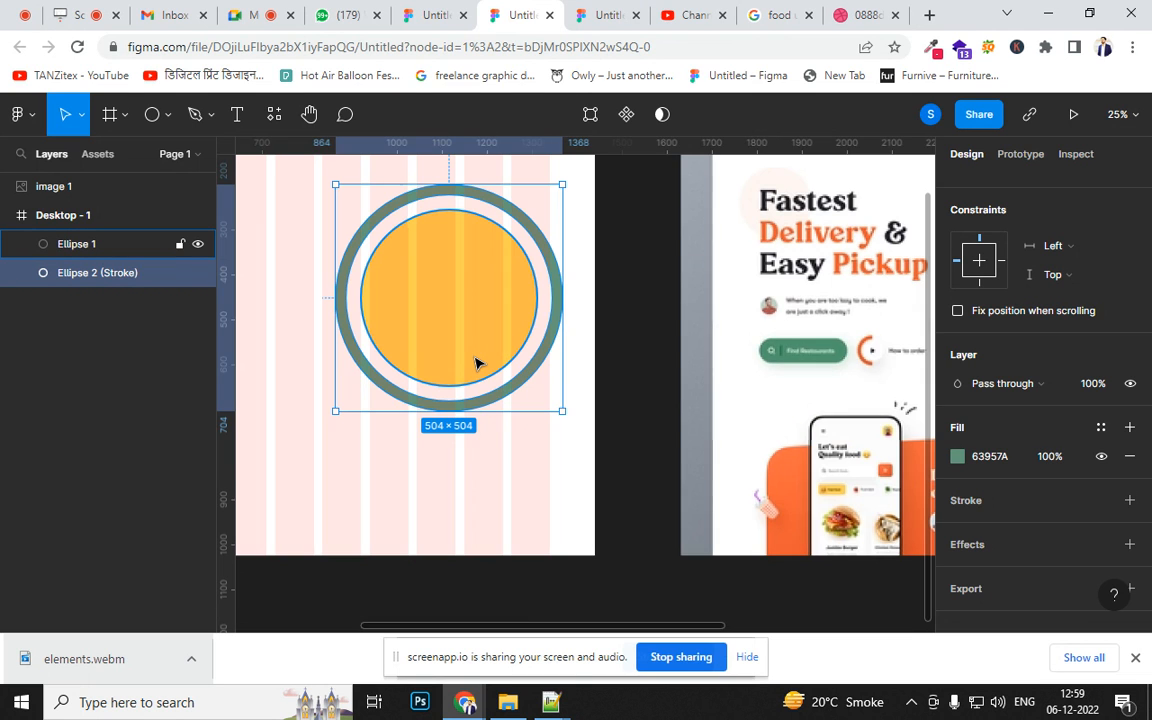
{"action": "left_click_drag", "start_coordinate": [465, 360], "coordinate": [486, 399]}
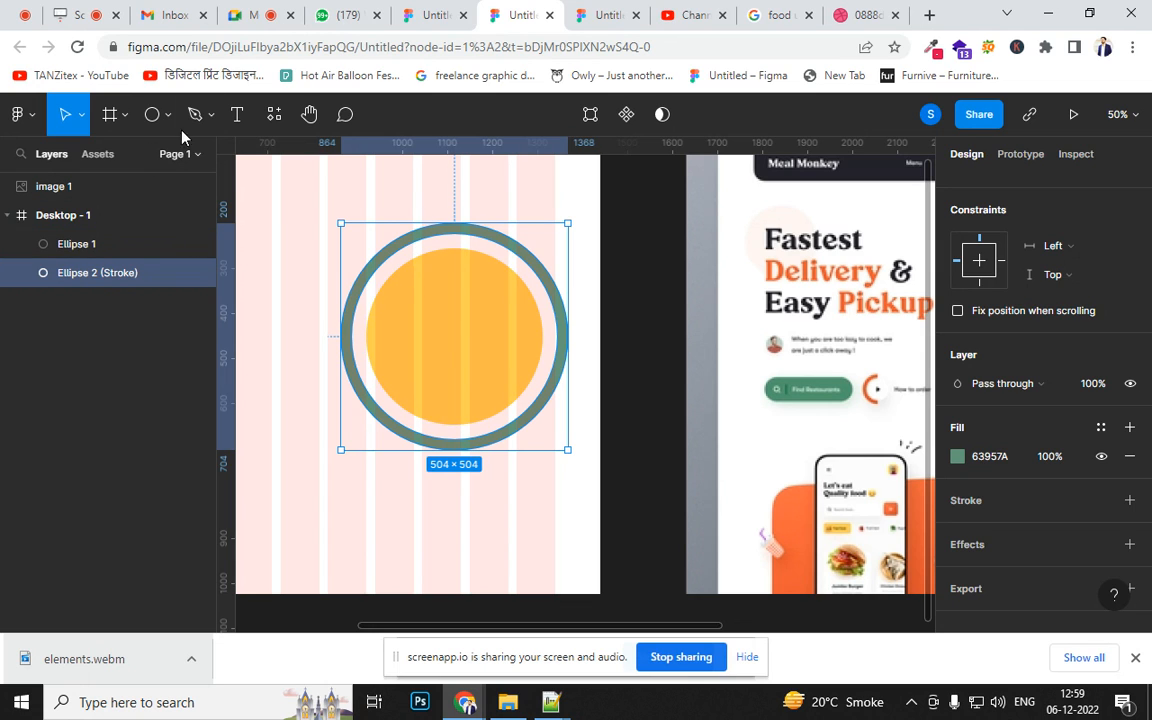
{"action": "left_click", "coordinate": [199, 115]}
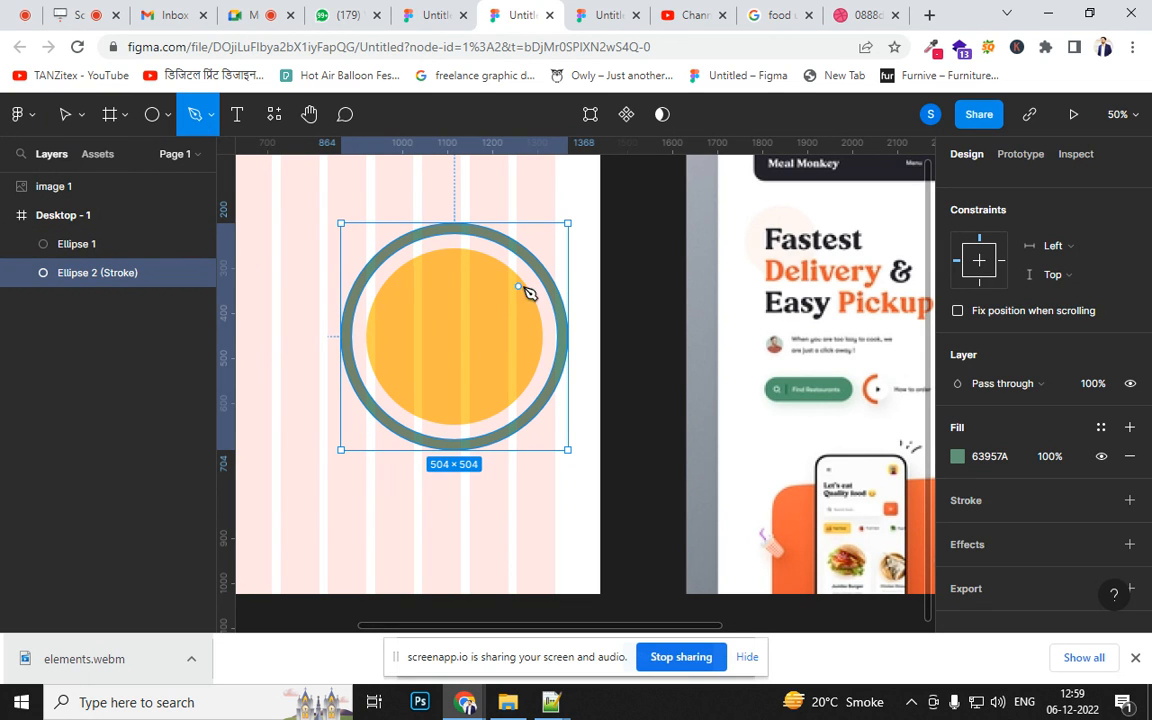
{"action": "left_click", "coordinate": [412, 214]}
{"action": "left_click", "coordinate": [434, 262]}
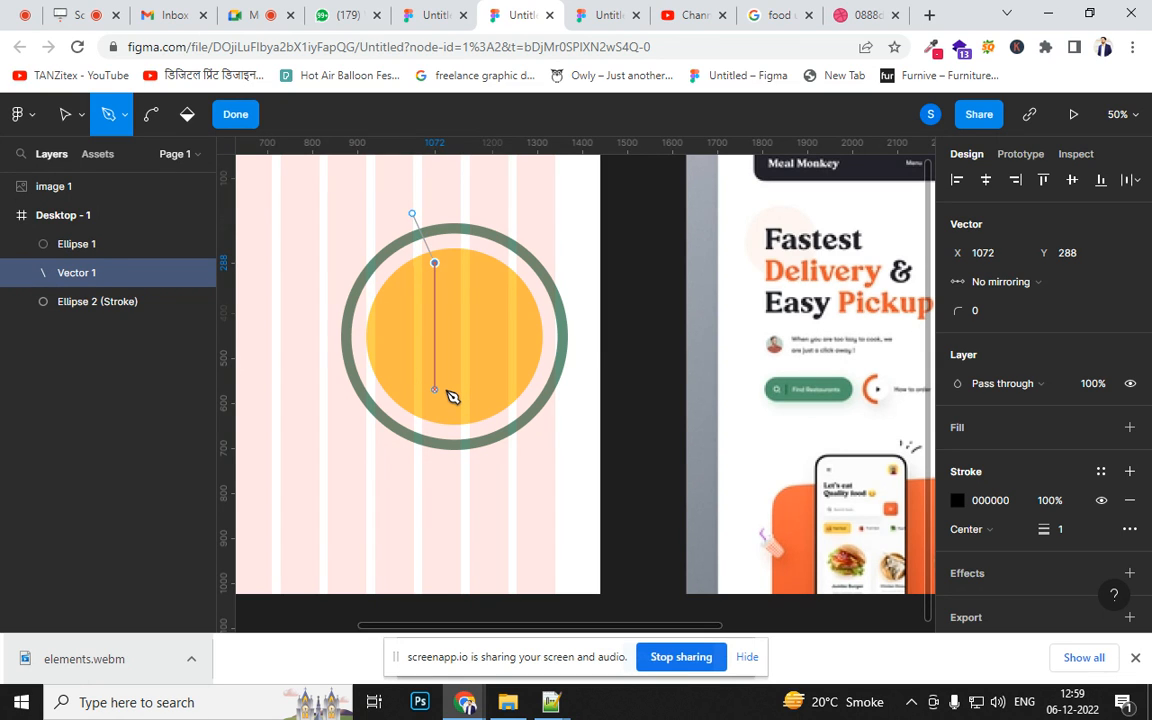
{"action": "left_click", "coordinate": [436, 382]}
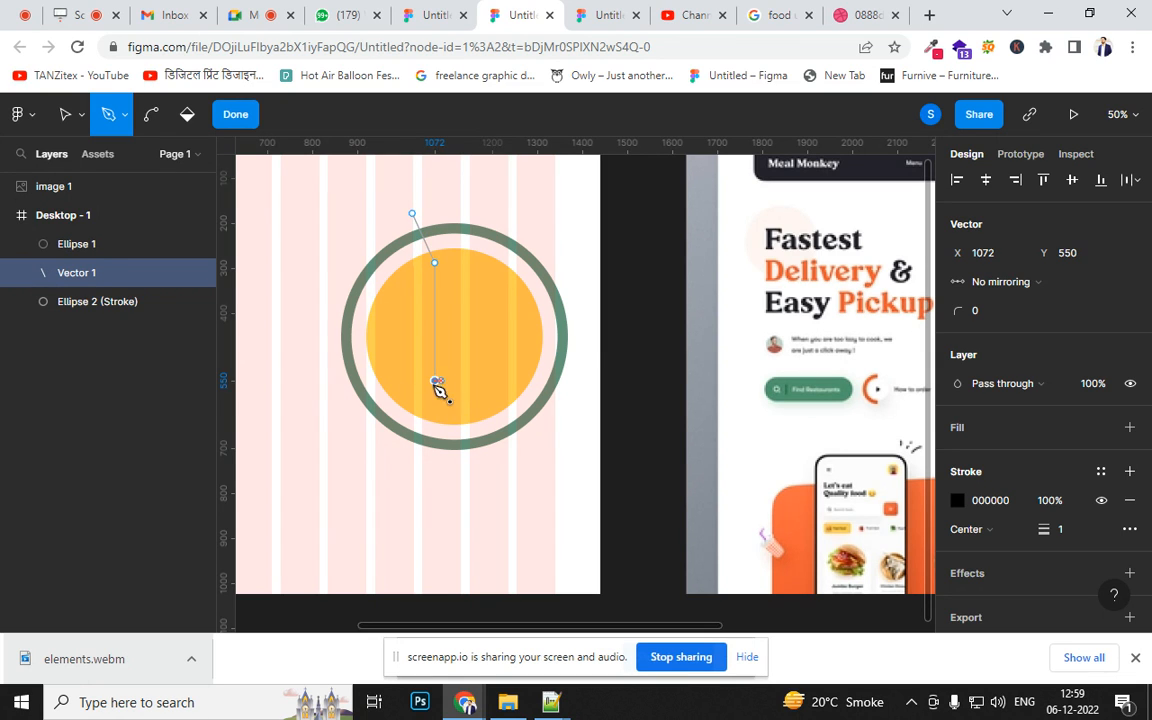
{"action": "left_click", "coordinate": [296, 381]}
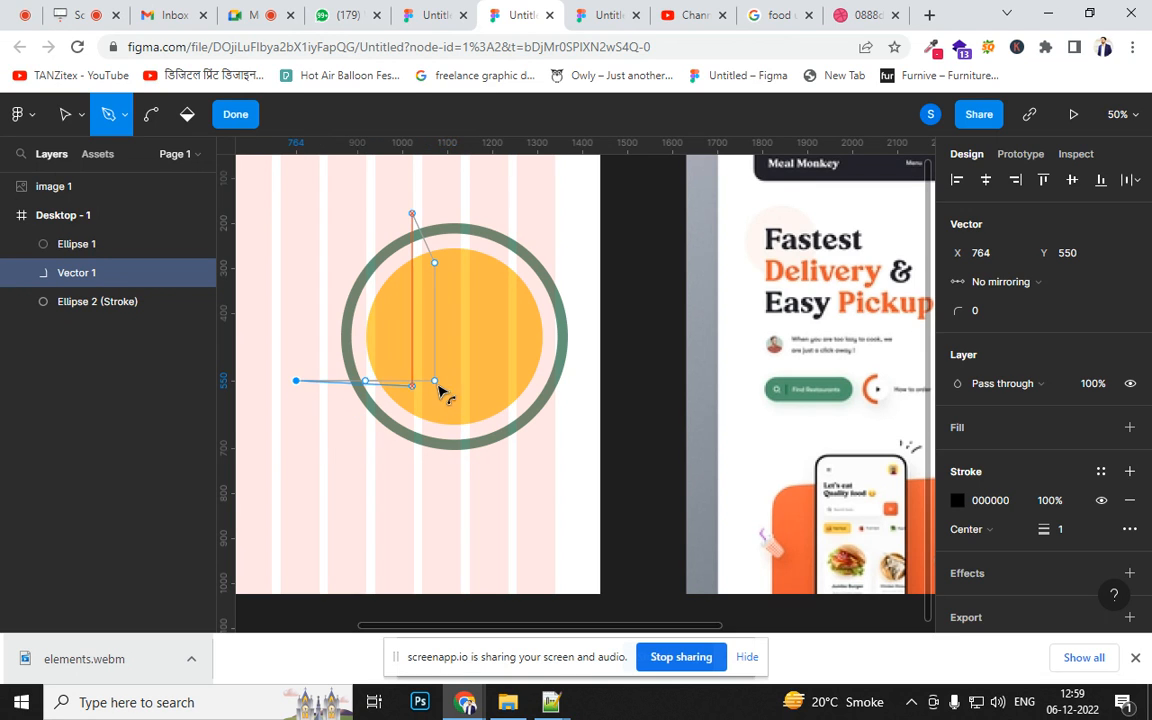
{"action": "key", "text": "ctrl"}
{"action": "left_click_drag", "start_coordinate": [436, 378], "coordinate": [435, 353]}
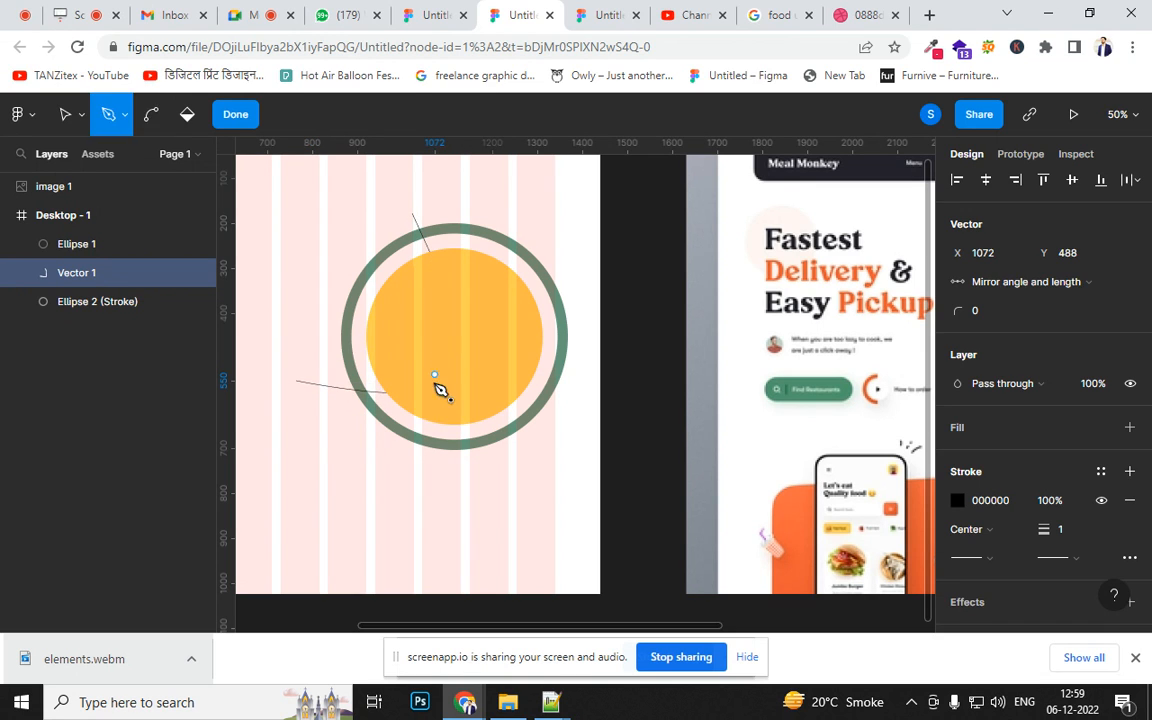
{"action": "key", "text": "ctrl+z"}
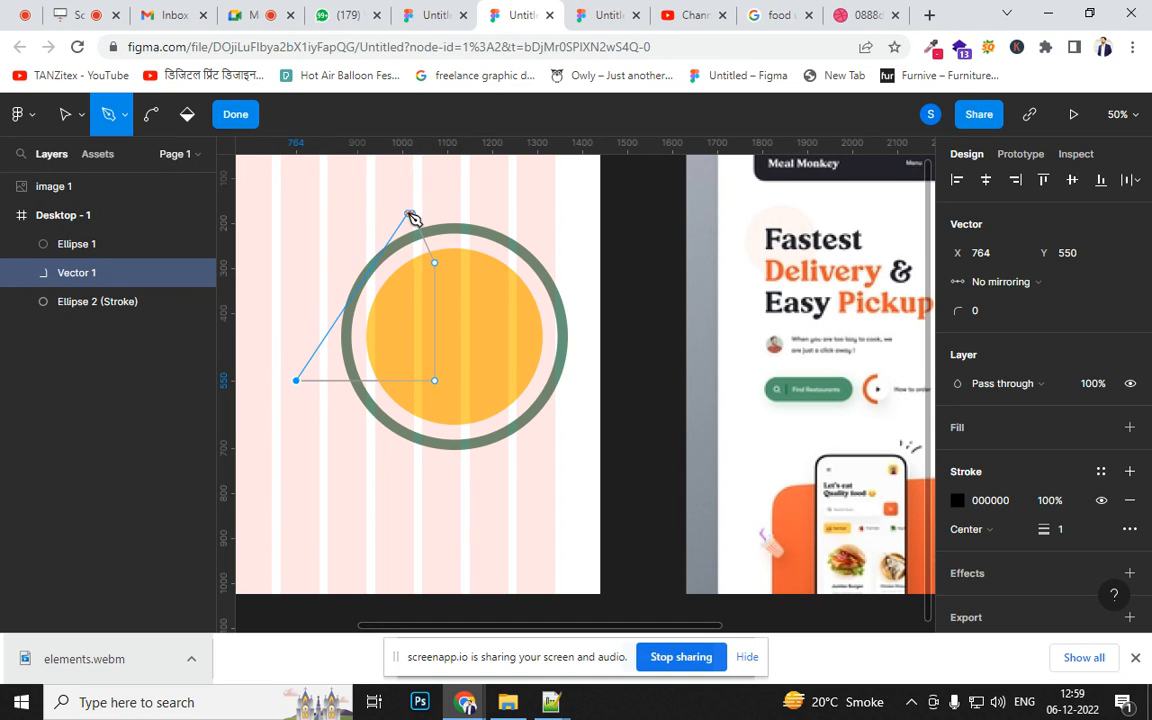
{"action": "left_click_drag", "start_coordinate": [411, 216], "coordinate": [542, 216]}
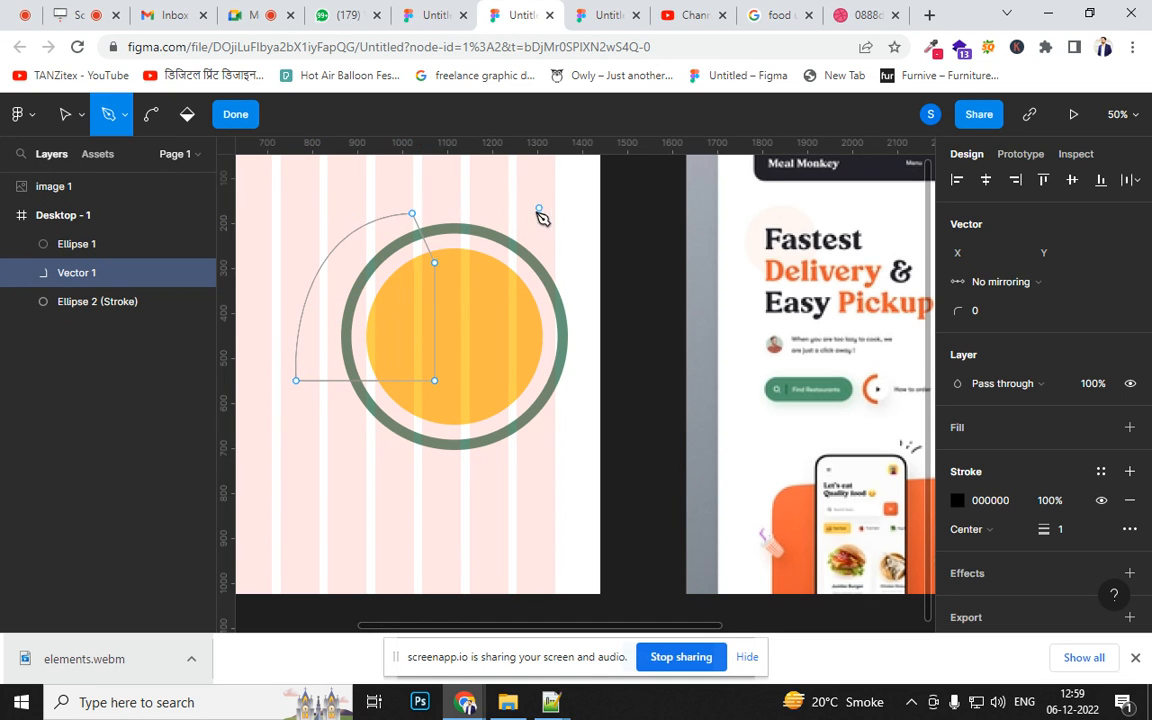
{"action": "left_click", "coordinate": [235, 114]}
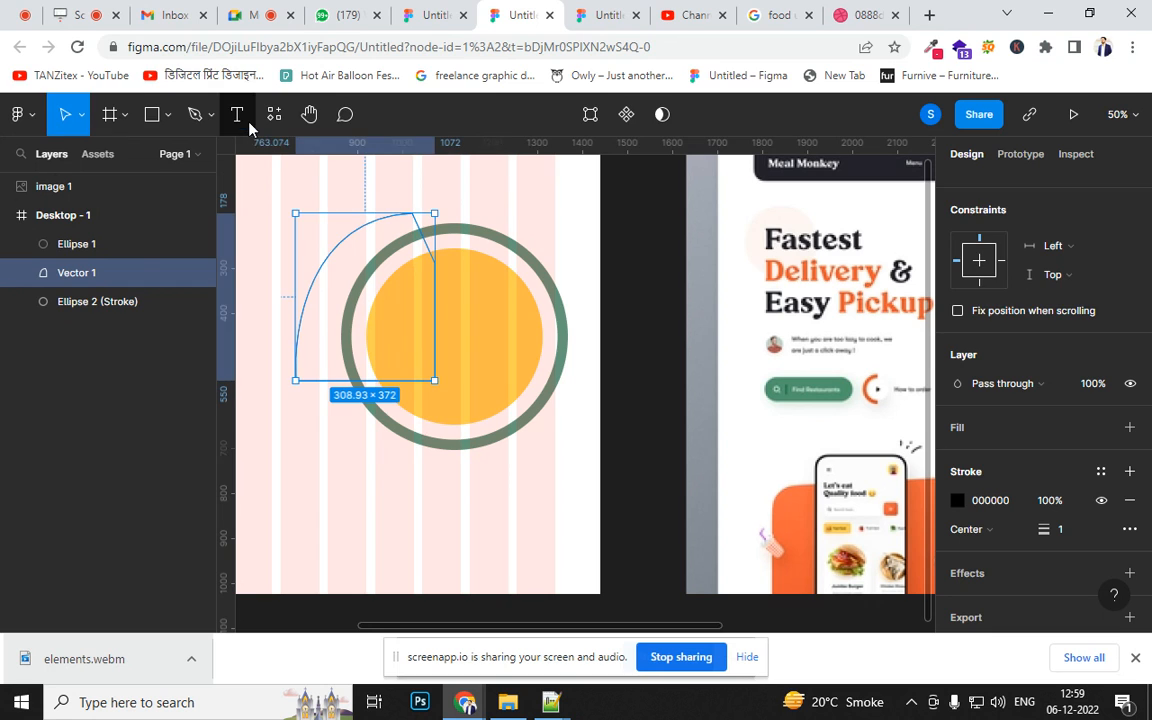
- Try to subtract the unfilled vector shape from the green ring
{"action": "left_click", "coordinate": [535, 268], "text": "shift"}
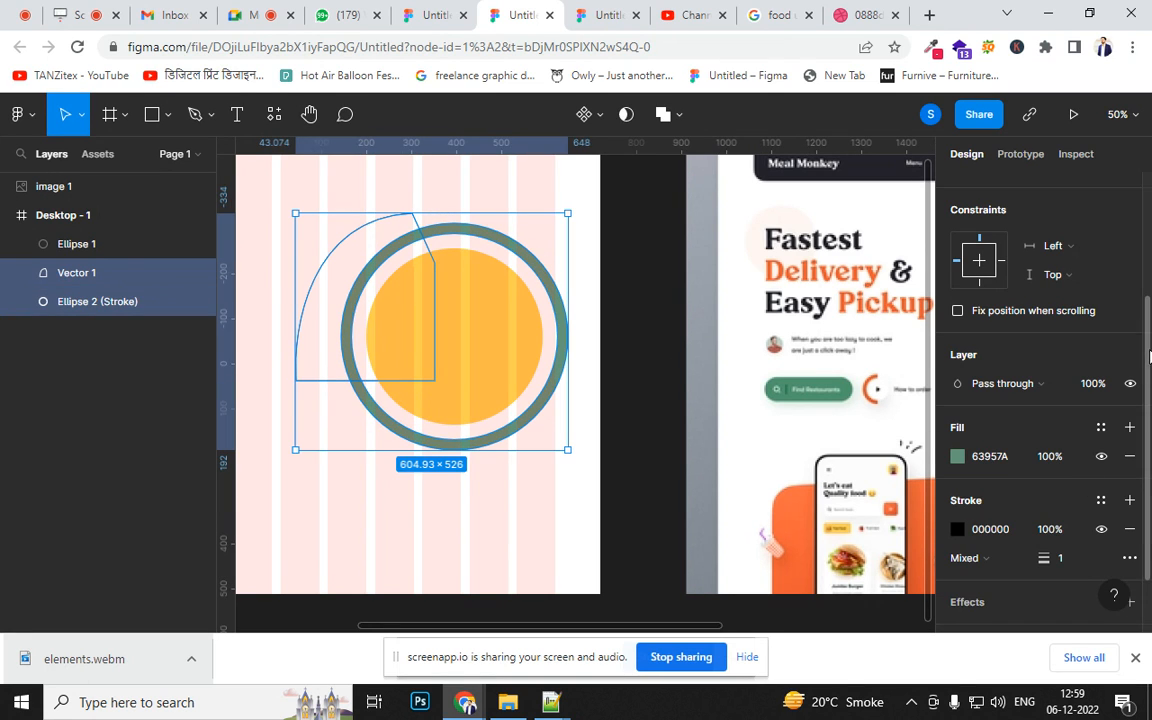
{"action": "scroll", "coordinate": [1140, 380], "scroll_direction": "down", "scroll_amount": 2}
{"action": "scroll", "coordinate": [1015, 268], "scroll_direction": "up", "scroll_amount": 5}
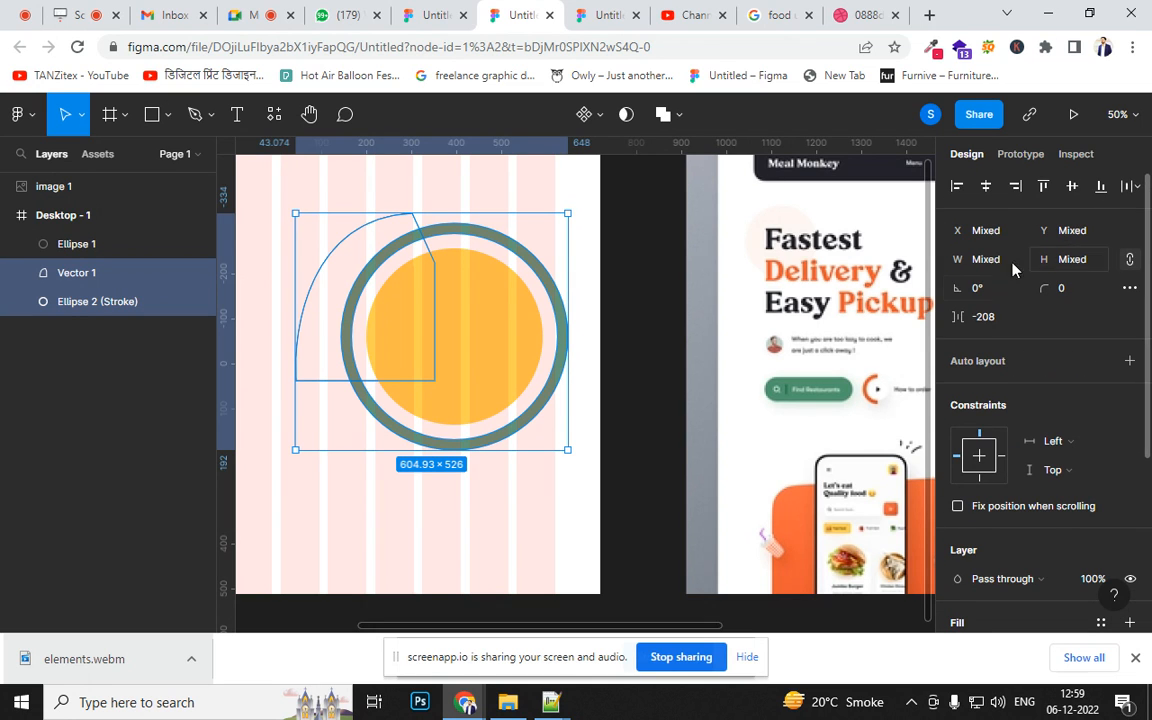
{"action": "left_click", "coordinate": [679, 117]}
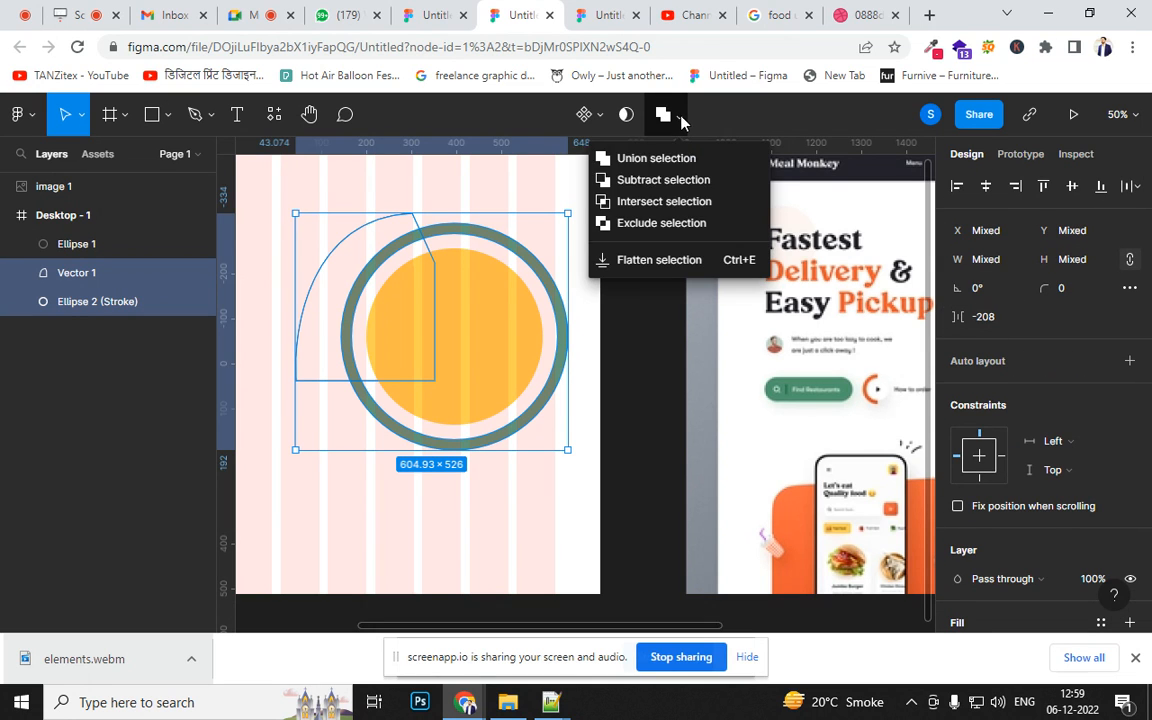
{"action": "left_click", "coordinate": [670, 180]}
{"action": "left_click", "coordinate": [612, 327]}
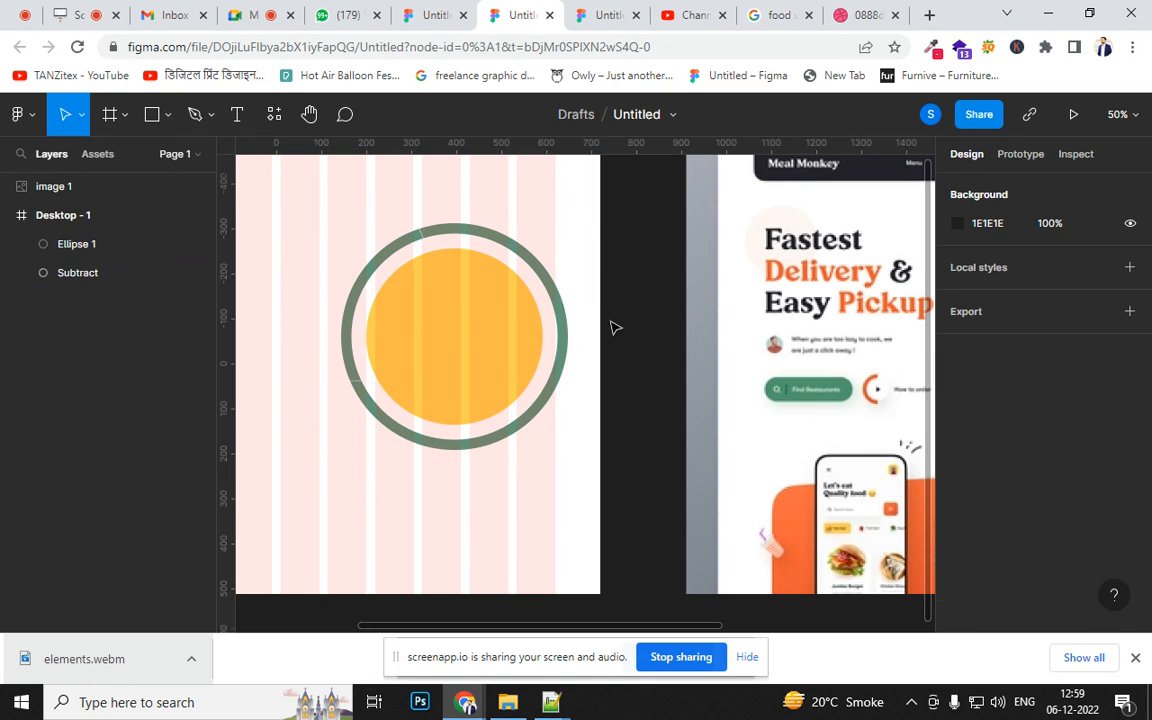
- Undo the subtraction to get back the separate vector shape and green ring
{"action": "left_click_drag", "start_coordinate": [558, 306], "coordinate": [614, 380]}
{"action": "key", "text": "ctrl+z"}
{"action": "key", "text": "ctrl+z"}
{"action": "key", "text": "ctrl+z"}
{"action": "key", "text": "ctrl+z"}
- Hide the vector shape's black stroke and add a D9D9D9 fill to it
{"action": "left_click", "coordinate": [310, 380]}
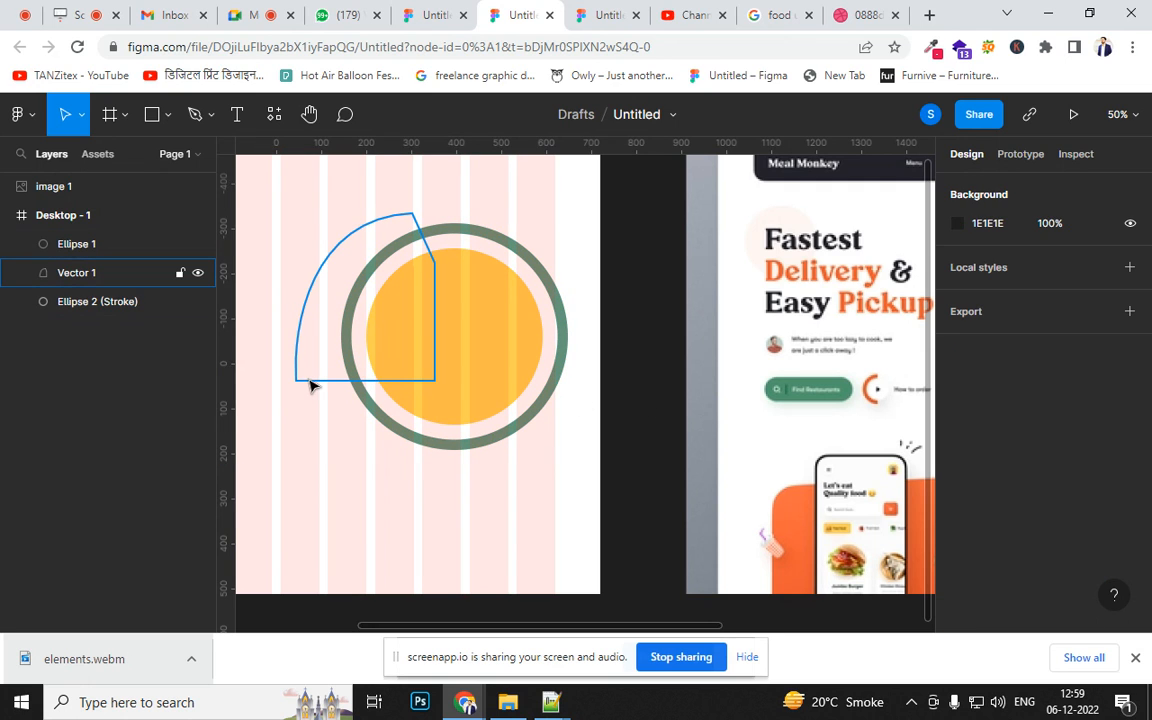
{"action": "left_click", "coordinate": [310, 386]}
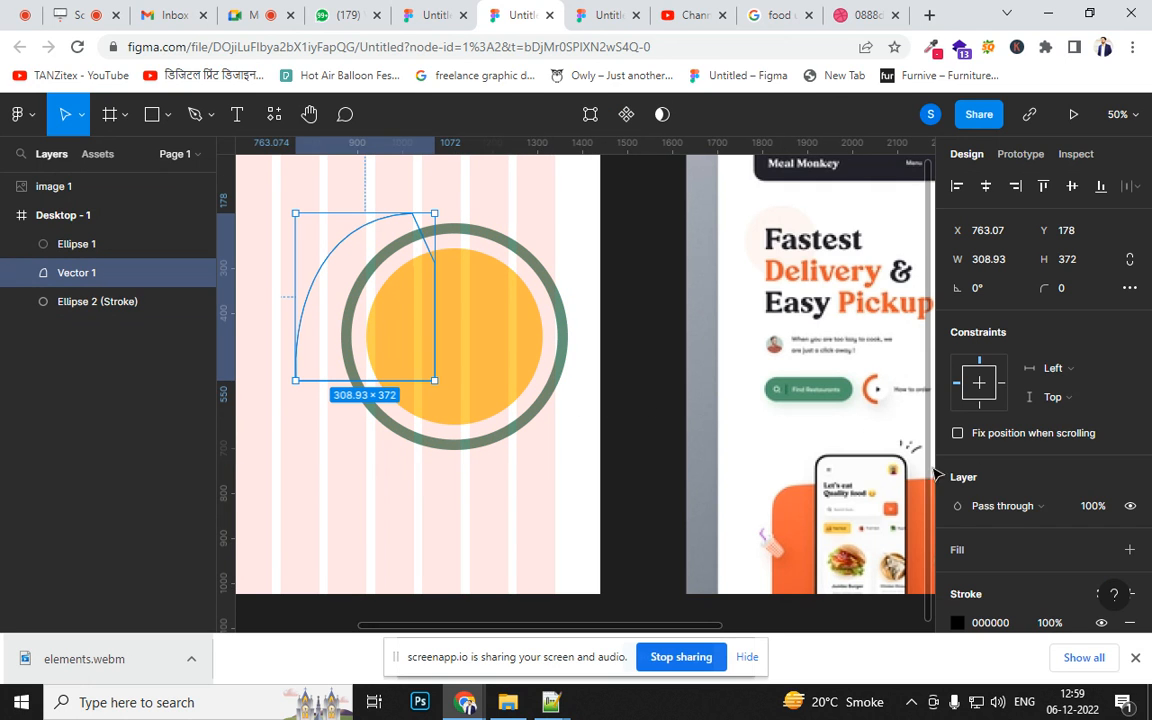
{"action": "scroll", "coordinate": [1148, 467], "scroll_direction": "down", "scroll_amount": 3}
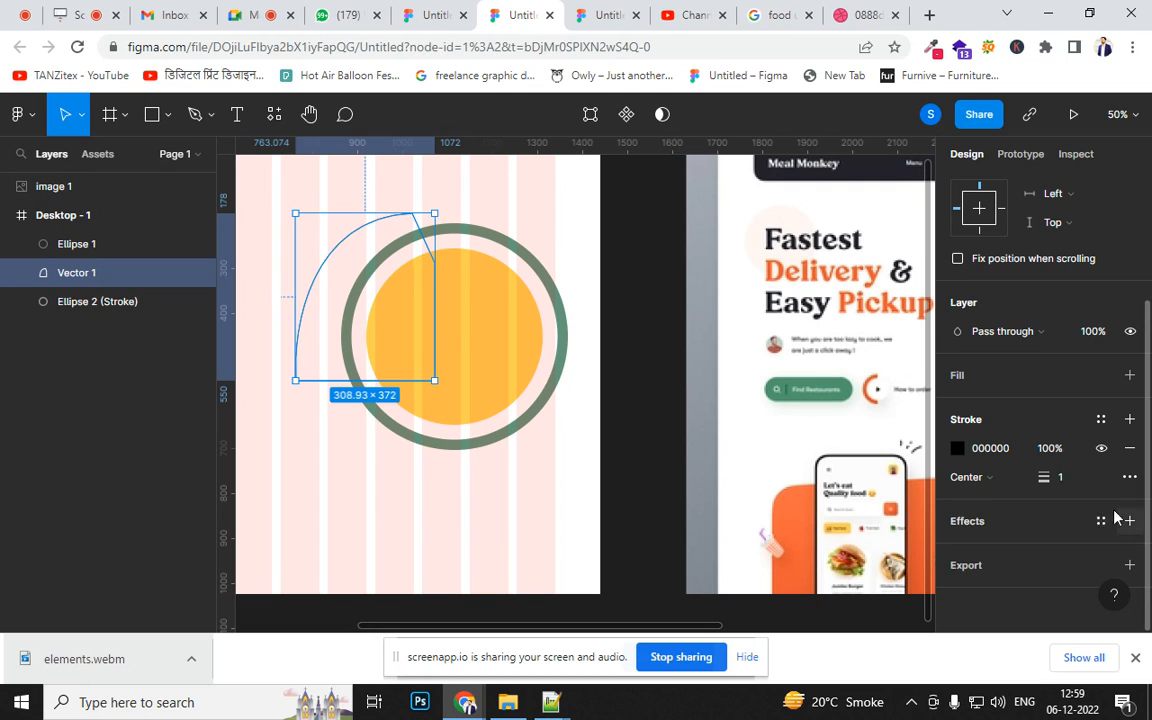
{"action": "left_click", "coordinate": [1101, 448]}
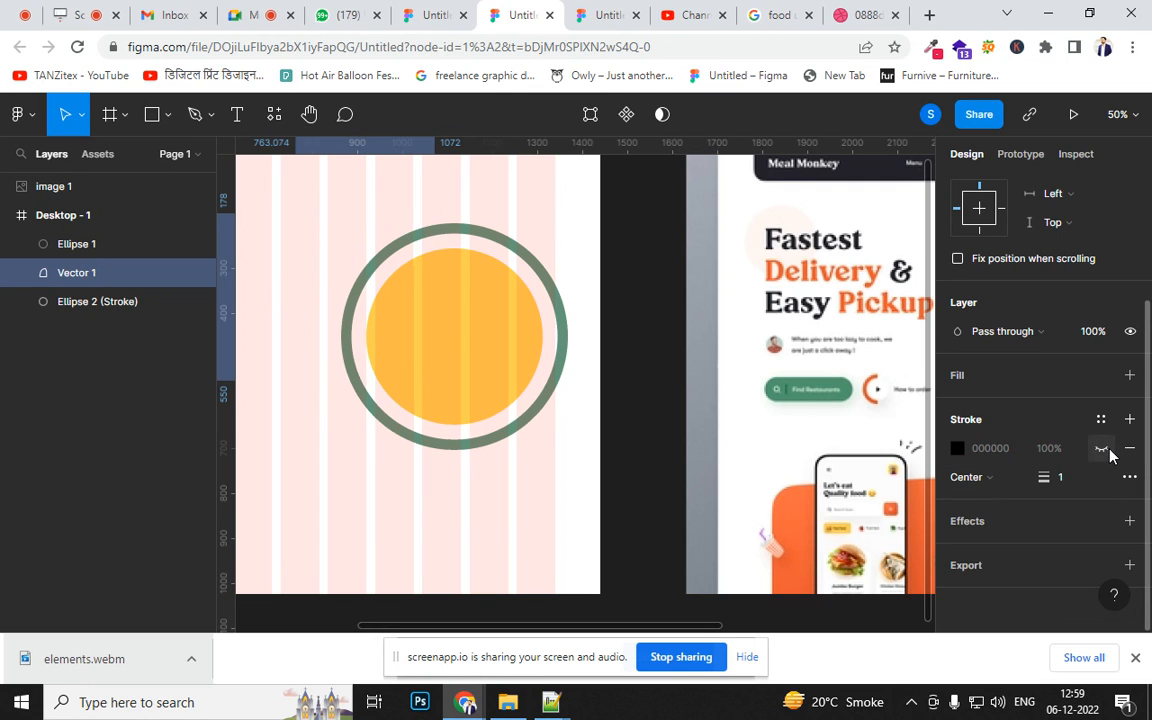
{"action": "left_click", "coordinate": [1129, 376]}
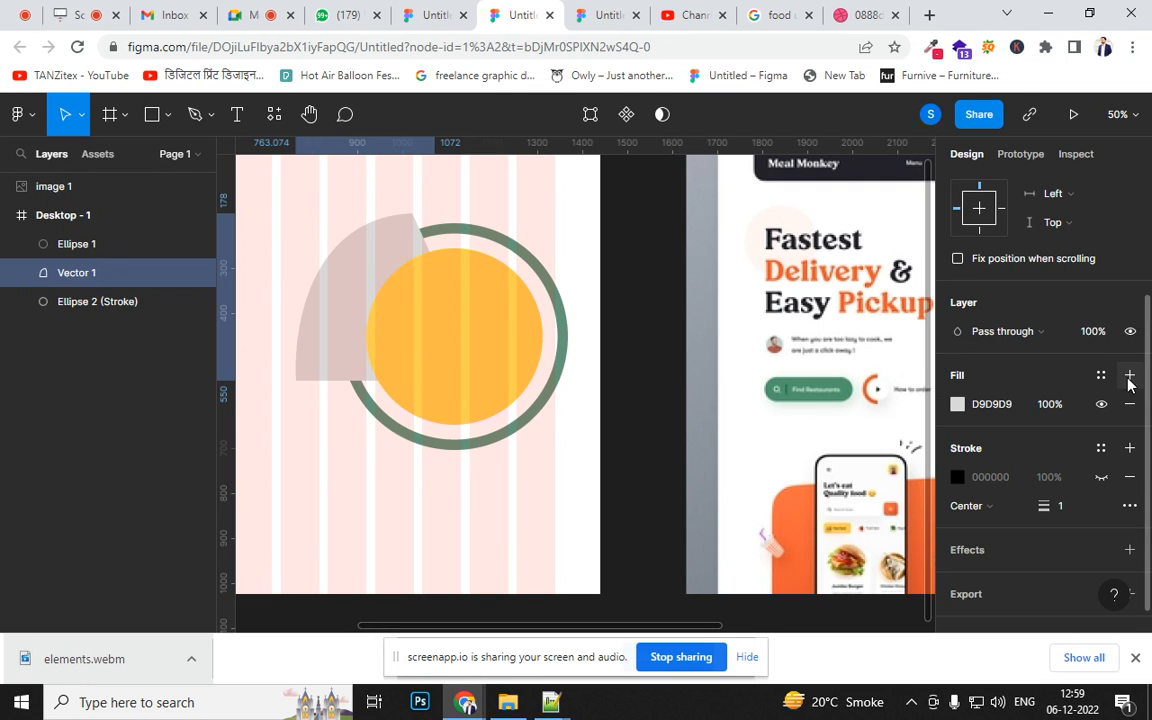
- Try to subtract the filled vector shape from the green ring, and undo the subtraction
{"action": "left_click", "coordinate": [522, 257], "text": "shift"}
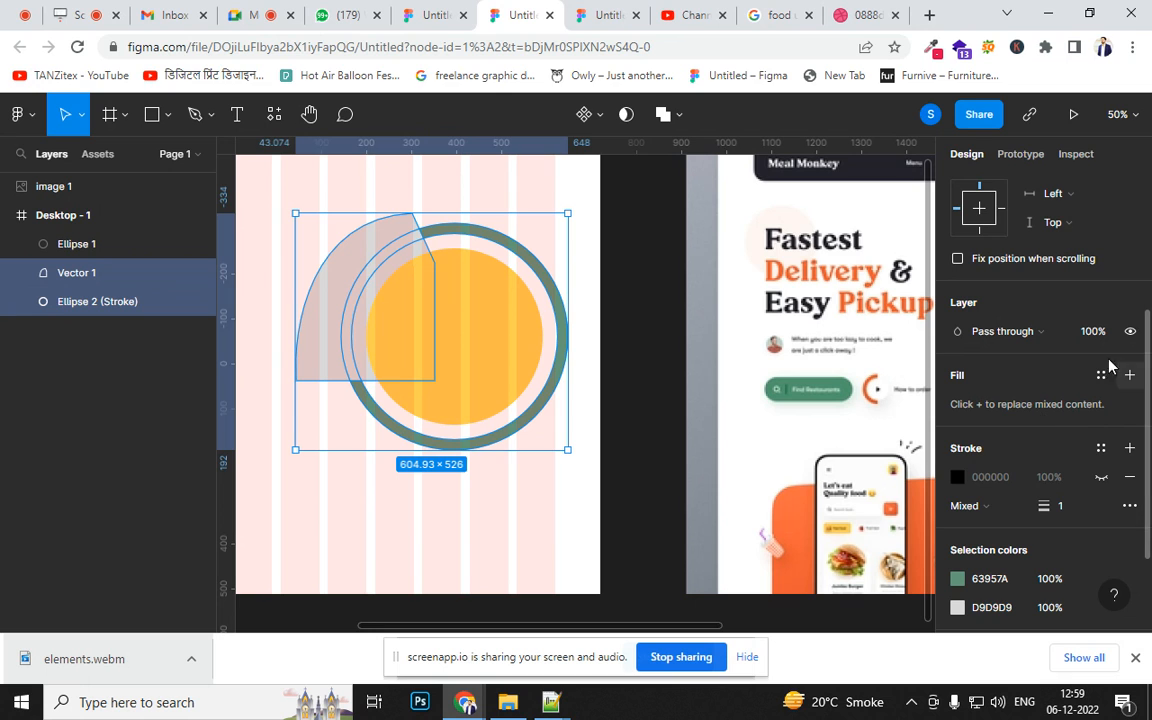
{"action": "scroll", "coordinate": [1148, 420], "scroll_direction": "up", "scroll_amount": 3}
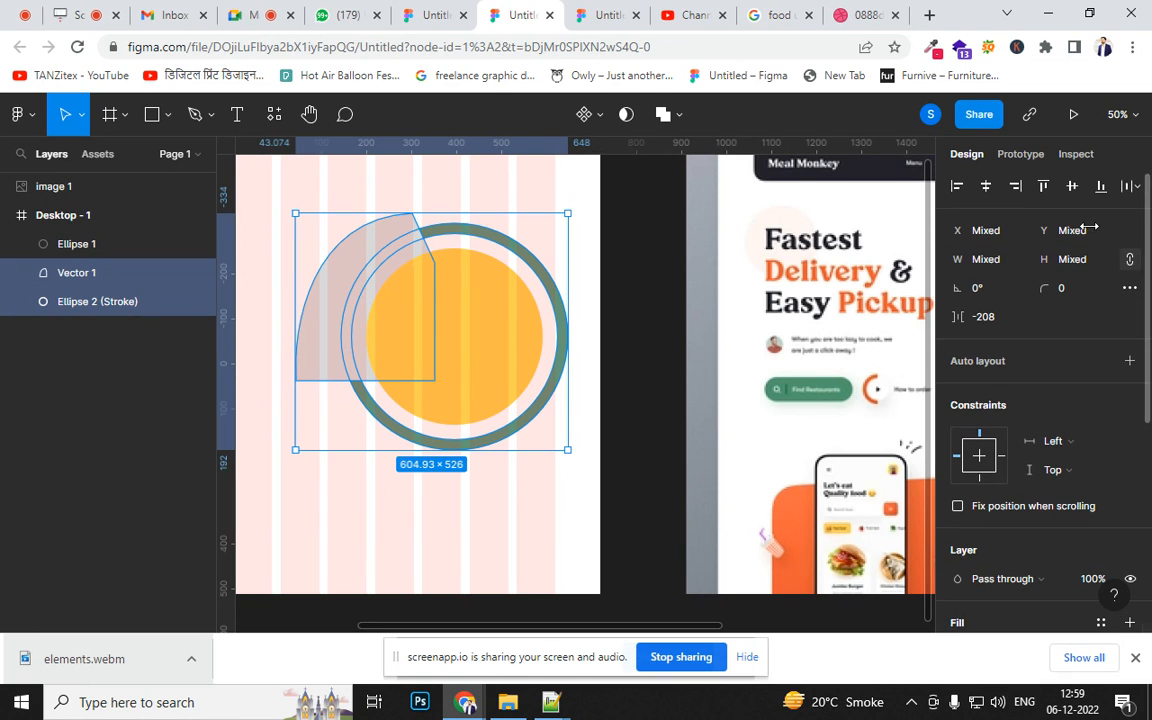
{"action": "left_click", "coordinate": [668, 116]}
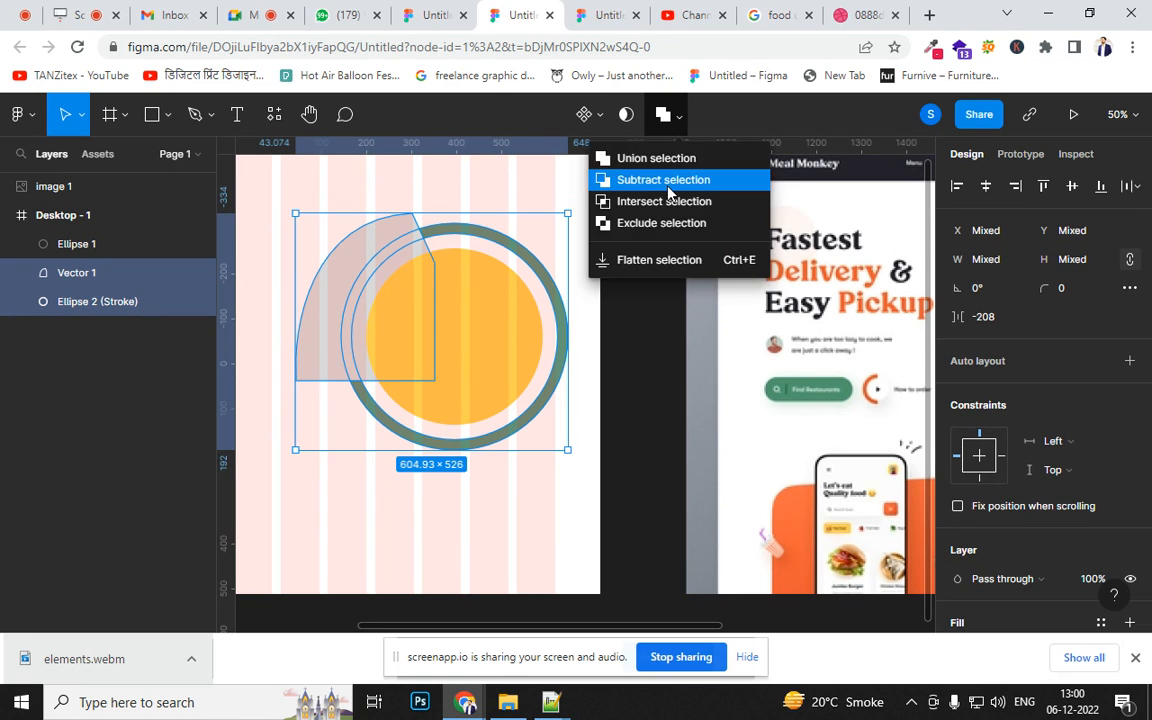
{"action": "left_click", "coordinate": [672, 190]}
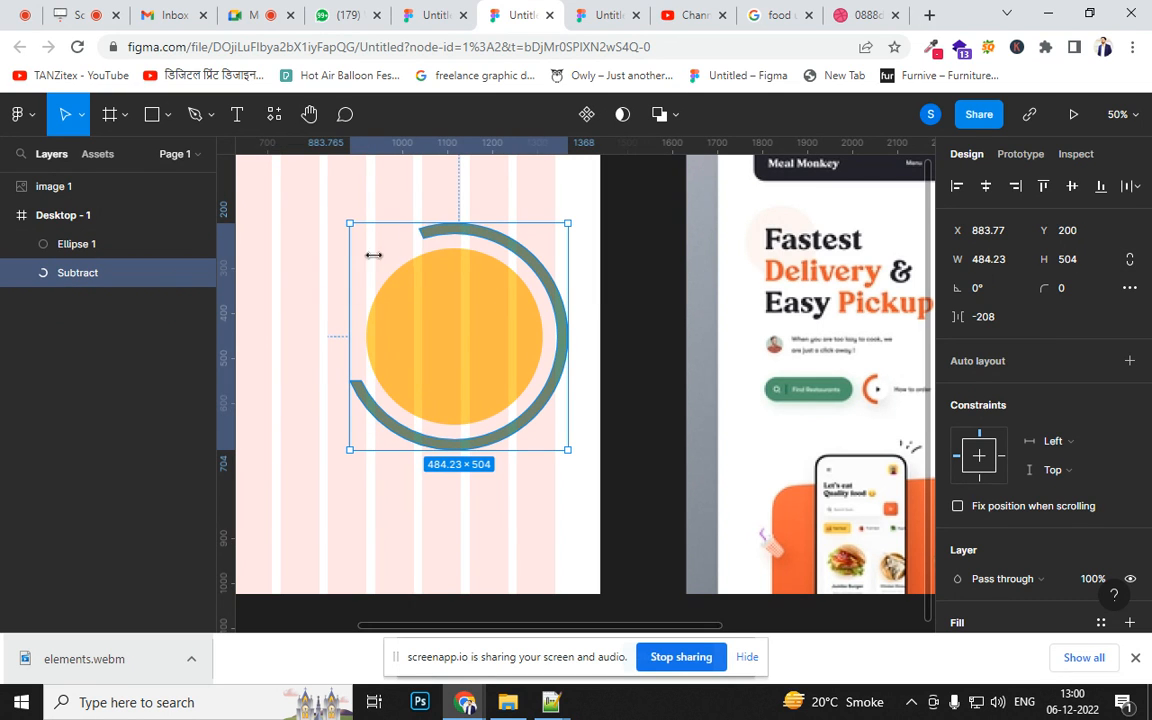
{"action": "key", "text": "ctrl+z"}
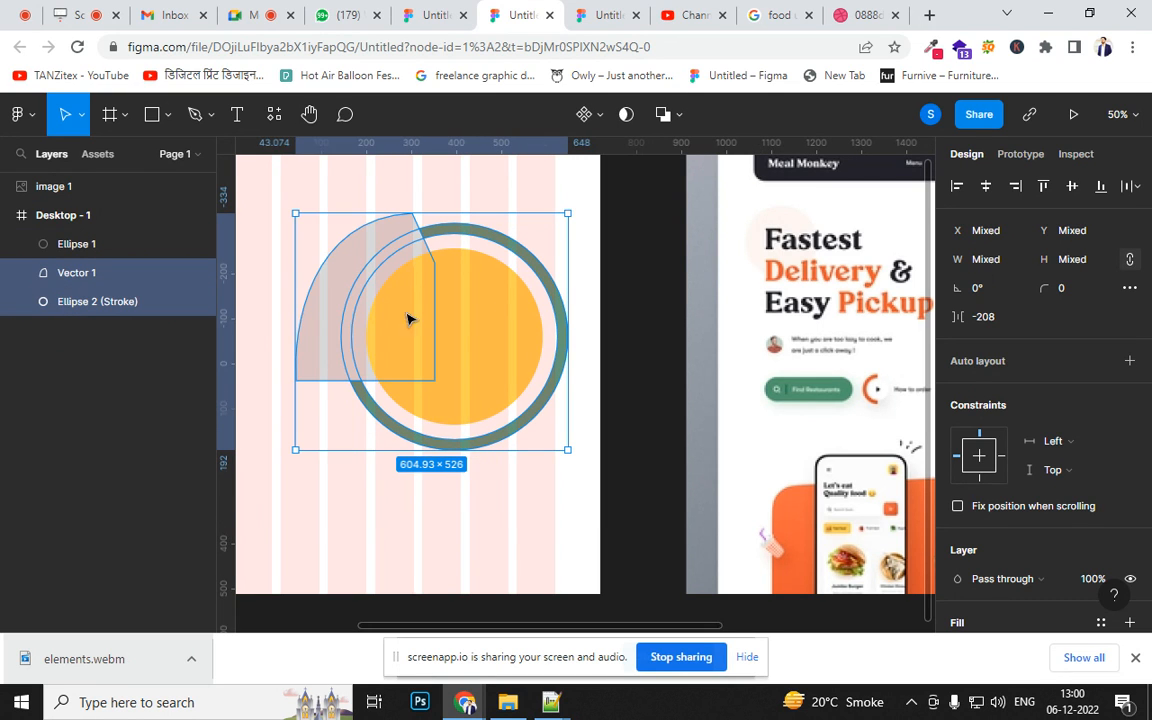
- Try to intersect the filled vector shape with the green ring, and undo the intersection
{"action": "left_click", "coordinate": [679, 117]}
{"action": "left_click", "coordinate": [663, 201]}
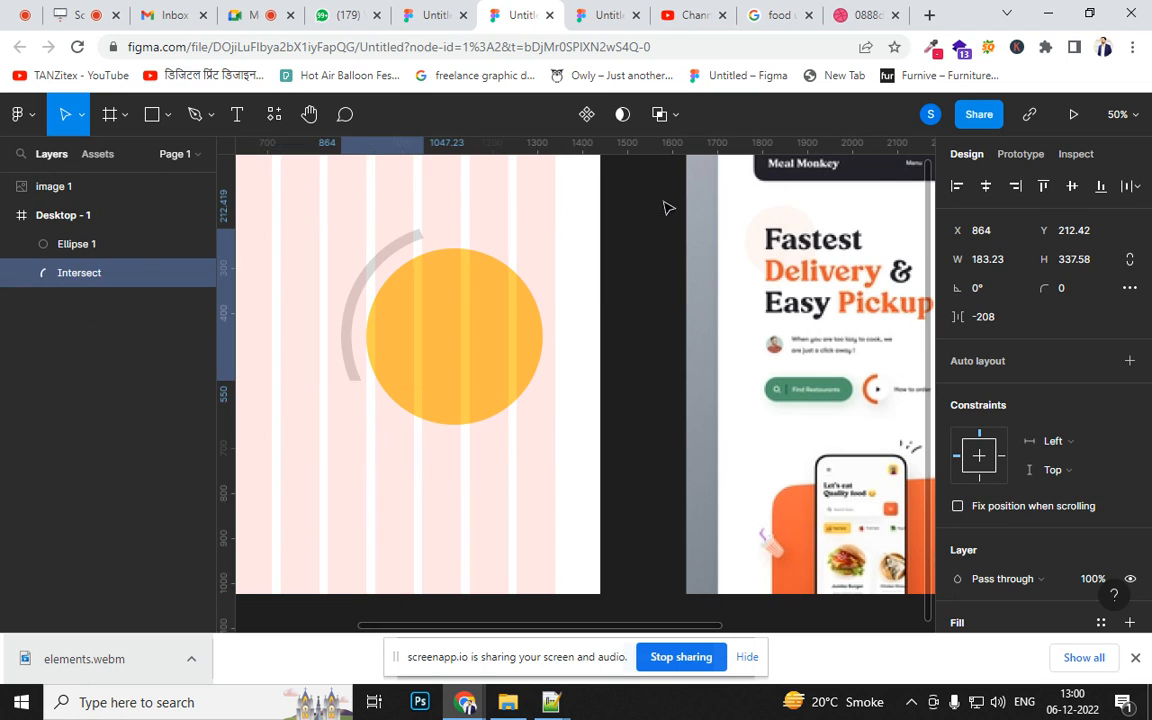
{"action": "left_click", "coordinate": [678, 430]}
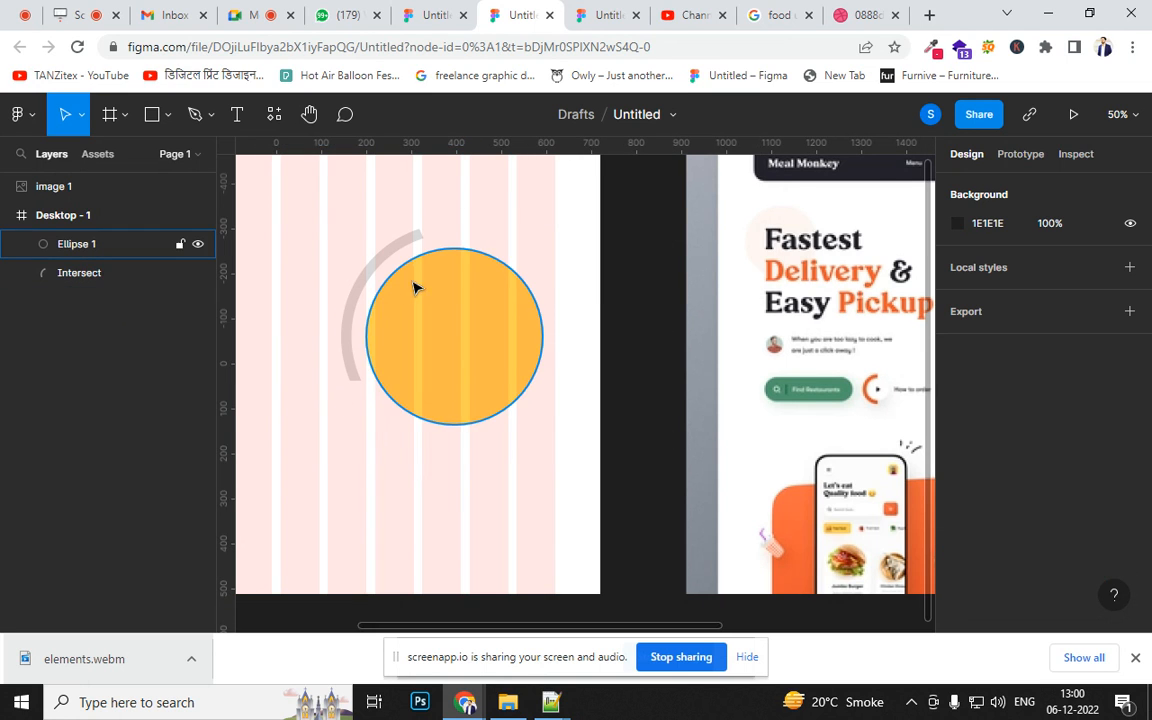
{"action": "key", "text": "ctrl+z"}
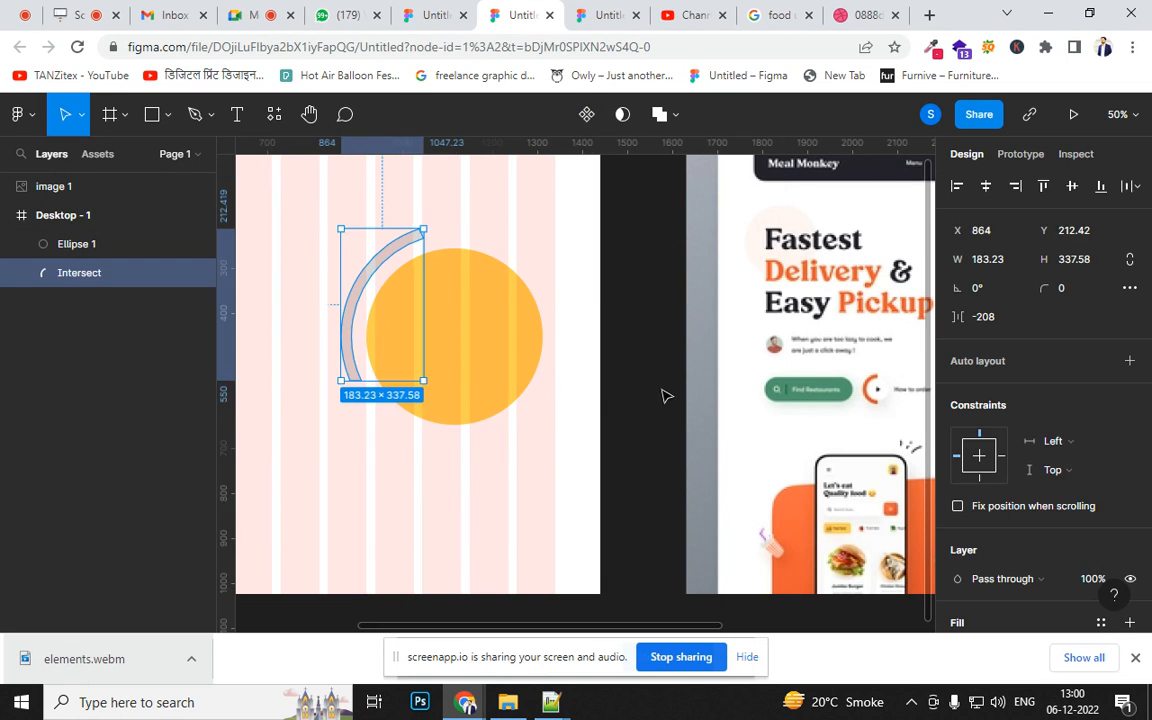
{"action": "key", "text": "ctrl+z"}
{"action": "left_click", "coordinate": [640, 462]}
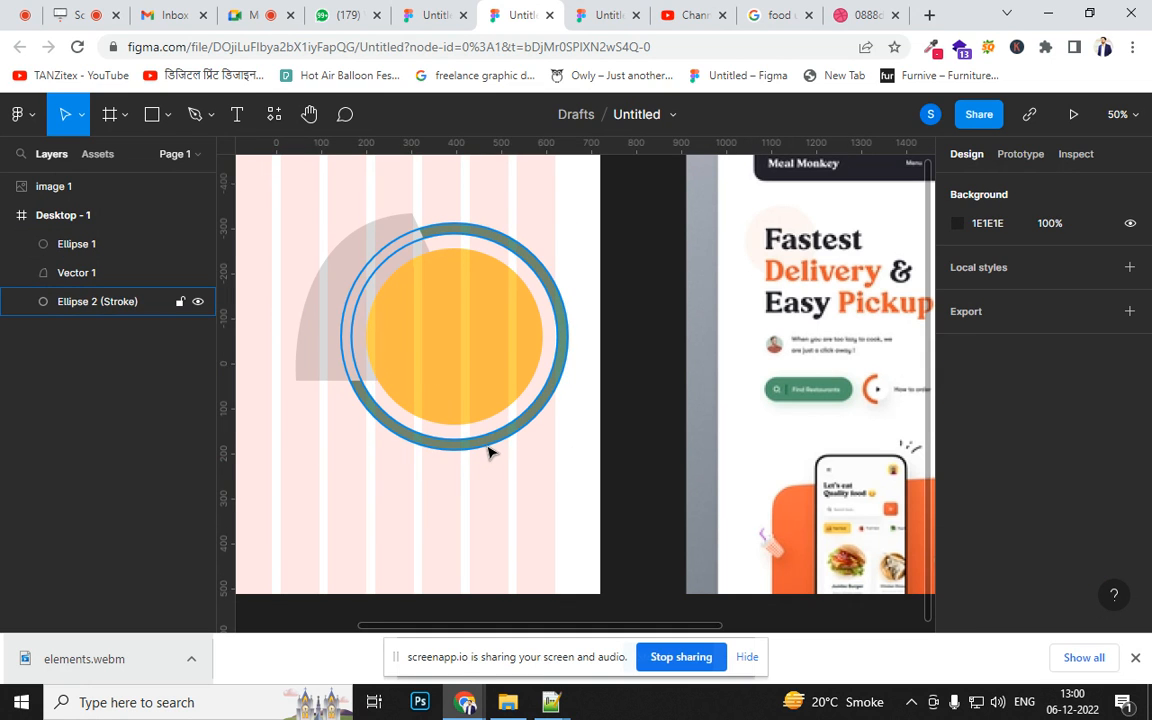
- Duplicate the green ring and fill the copy with orange F5643C sampled from the reference image
{"action": "left_click", "coordinate": [485, 445]}
{"action": "left_click_drag", "start_coordinate": [636, 455], "coordinate": [291, 390]}
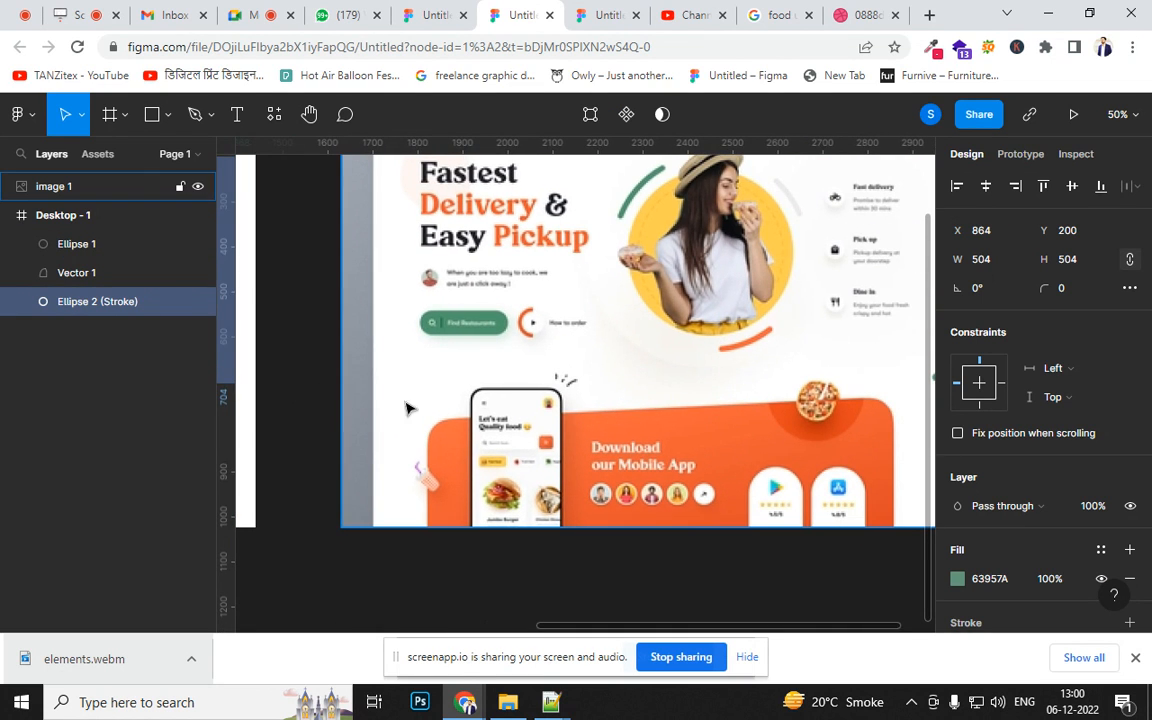
{"action": "key", "text": "ctrl+d"}
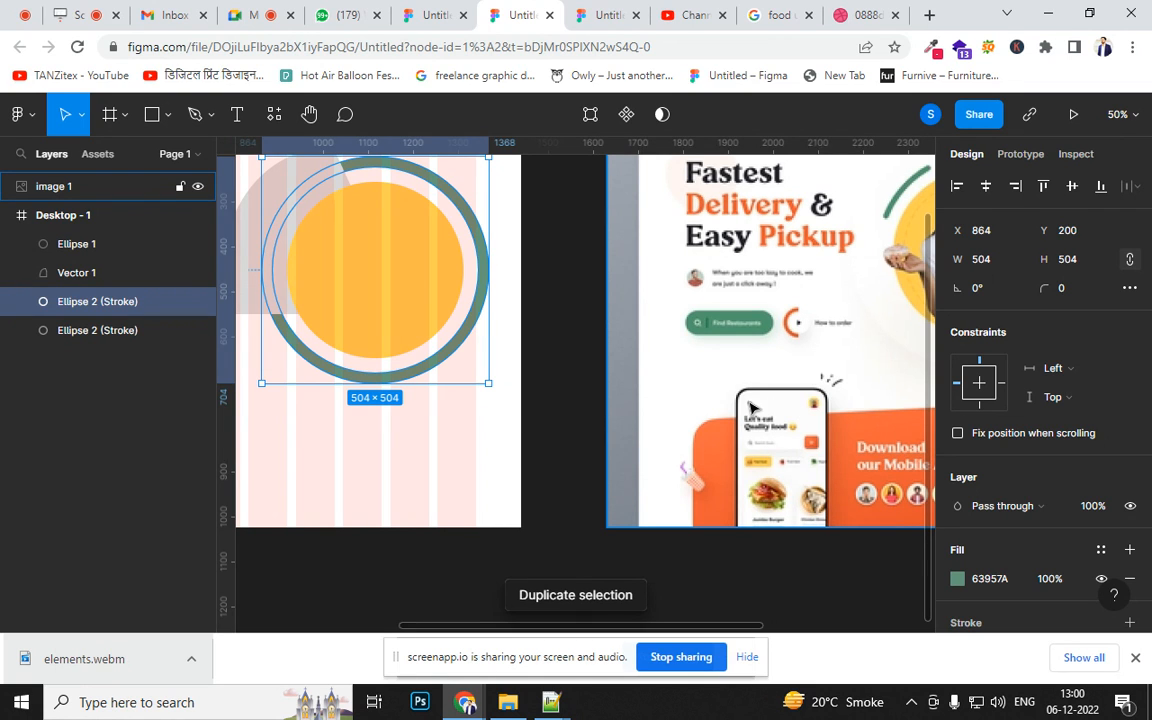
{"action": "key", "text": "i"}
{"action": "left_click", "coordinate": [849, 223]}
{"action": "mouse_move", "coordinate": [519, 427]}
{"action": "left_mouse_down"}
{"action": "mouse_move", "coordinate": [316, 489]}
{"action": "mouse_move", "coordinate": [298, 461]}
{"action": "left_mouse_up"}
{"action": "left_click_drag", "start_coordinate": [489, 391], "coordinate": [818, 383]}
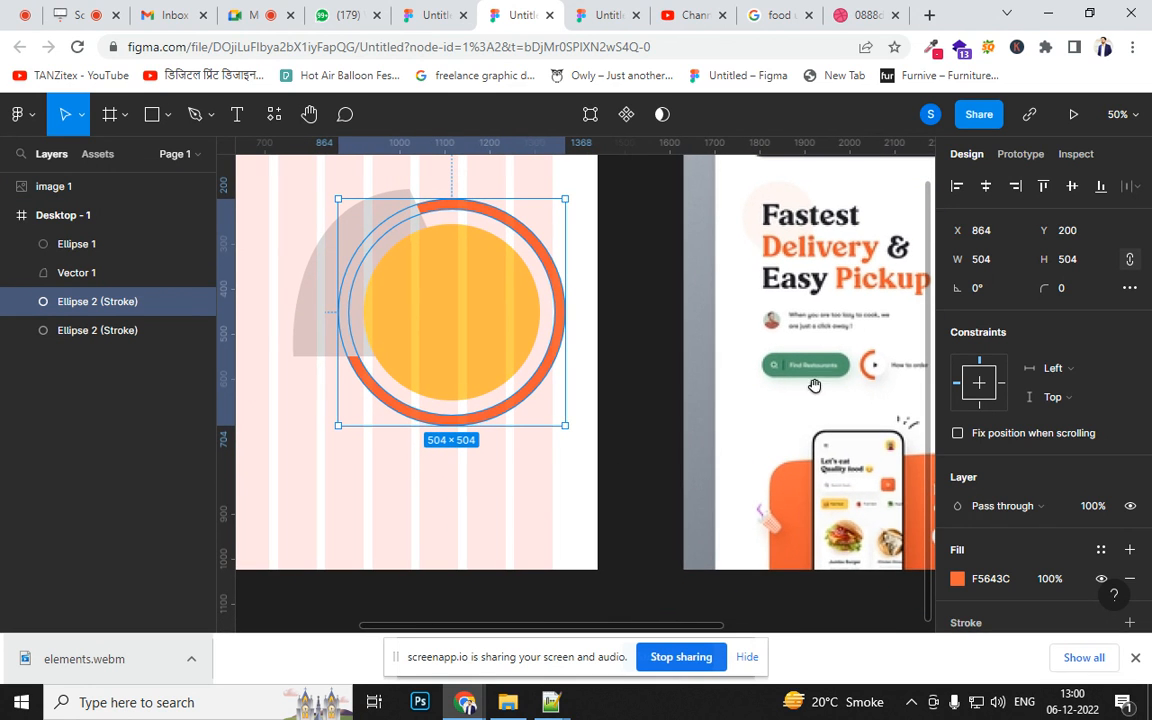
- Duplicate the orange ring and fill the copy with light grey EAEAEA sampled from the reference image's grey arc
{"action": "key", "text": "ctrl+d"}
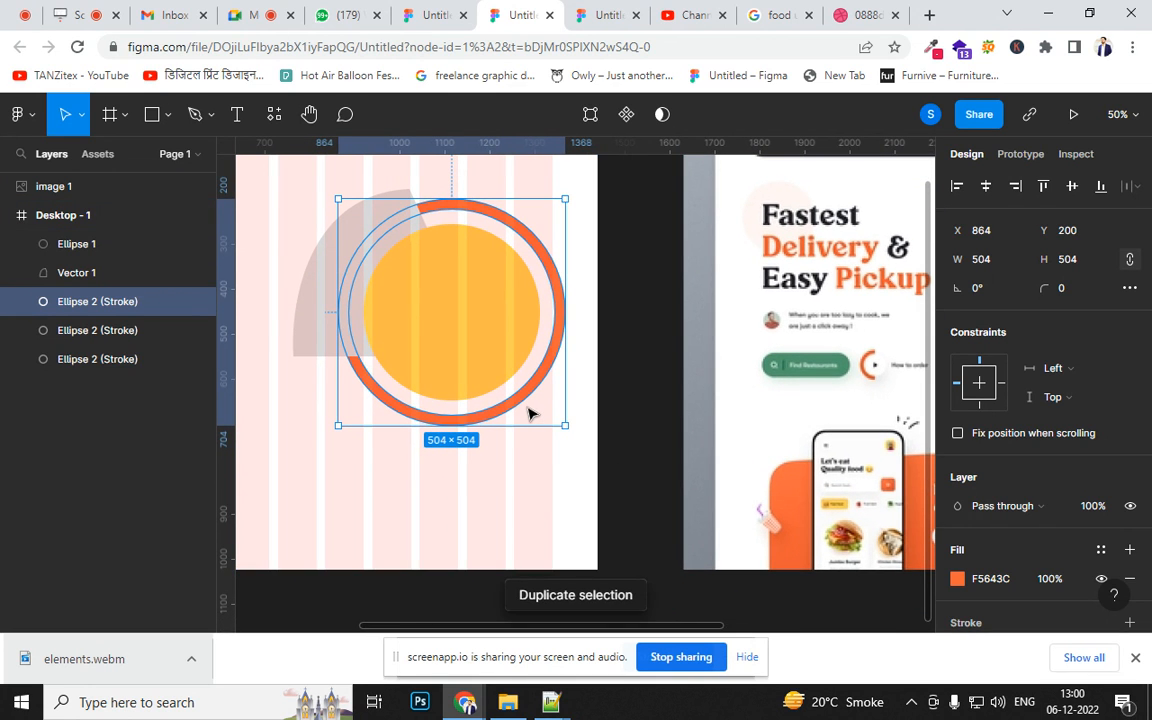
{"action": "left_click_drag", "start_coordinate": [649, 390], "coordinate": [427, 463]}
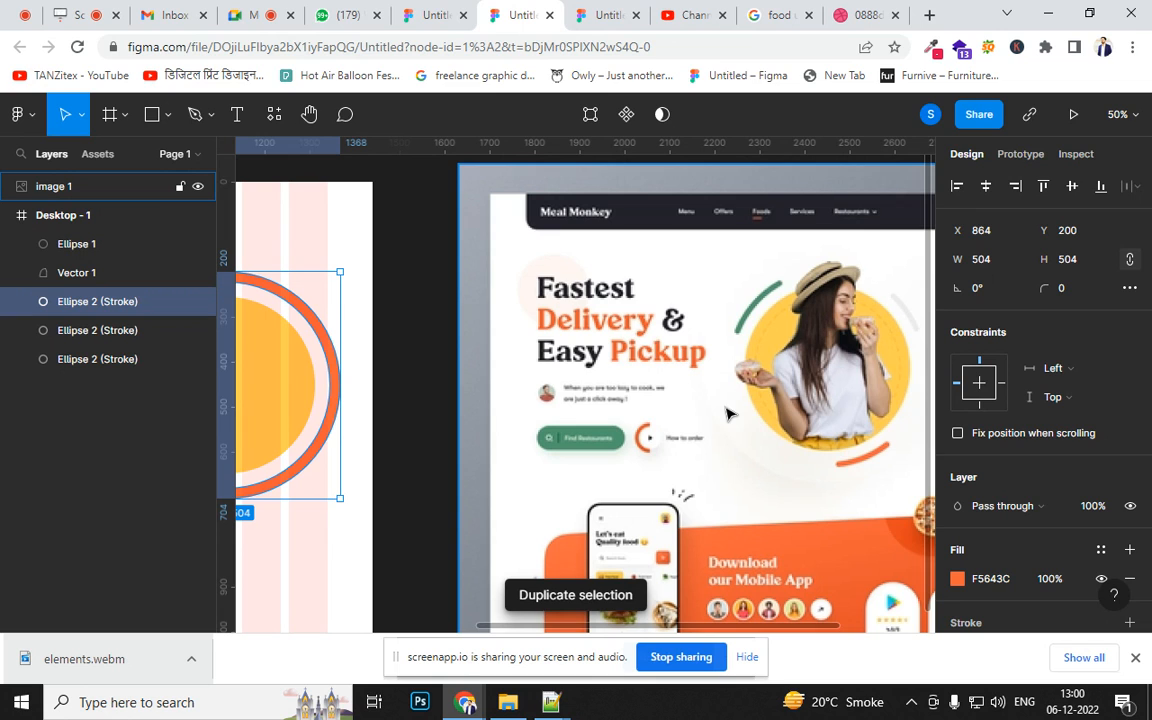
{"action": "key", "text": "i"}
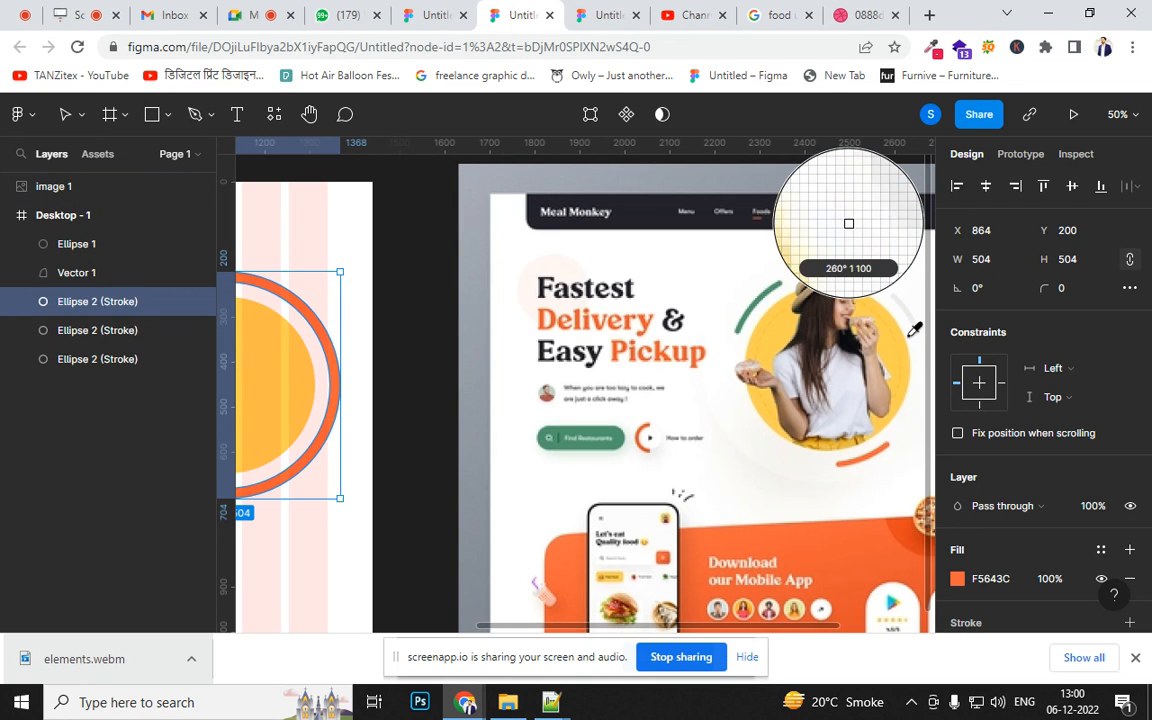
{"action": "left_click", "coordinate": [848, 224]}
{"action": "left_click_drag", "start_coordinate": [431, 485], "coordinate": [776, 447]}
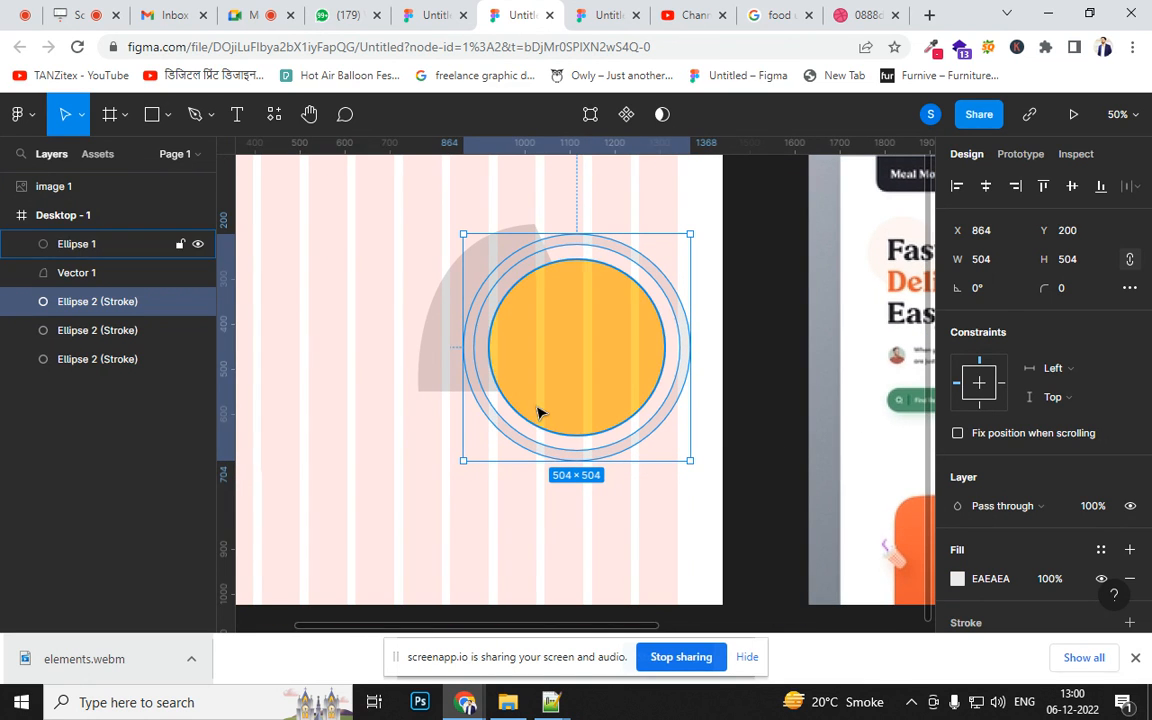
- Reshape the vector over the ring's upper-left part to about 342 × 236 by moving its top point outward and both lower points up
{"action": "left_click", "coordinate": [436, 342]}
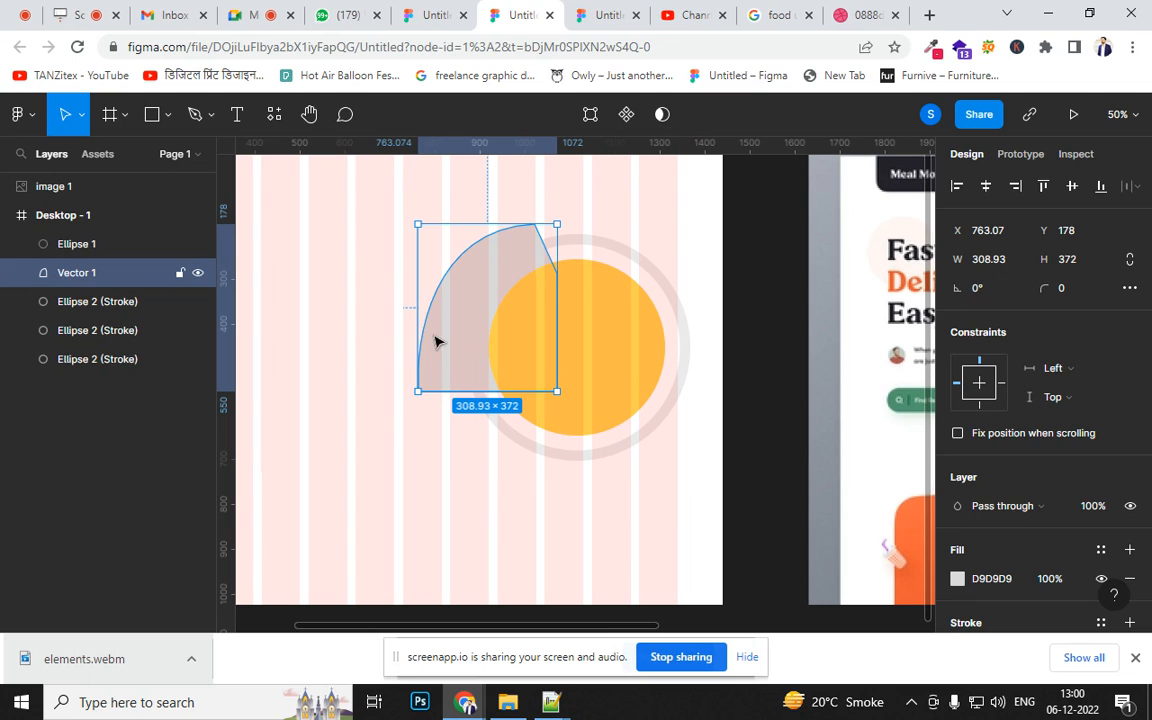
{"action": "key", "text": "f"}
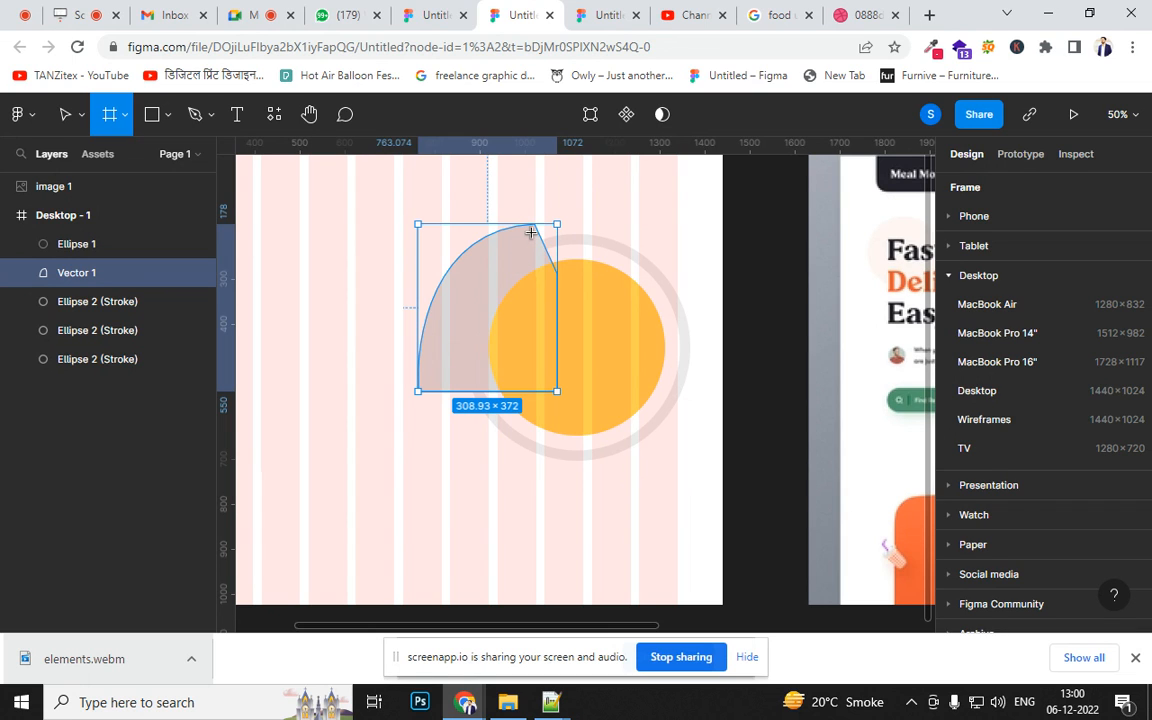
{"action": "left_click", "coordinate": [68, 118]}
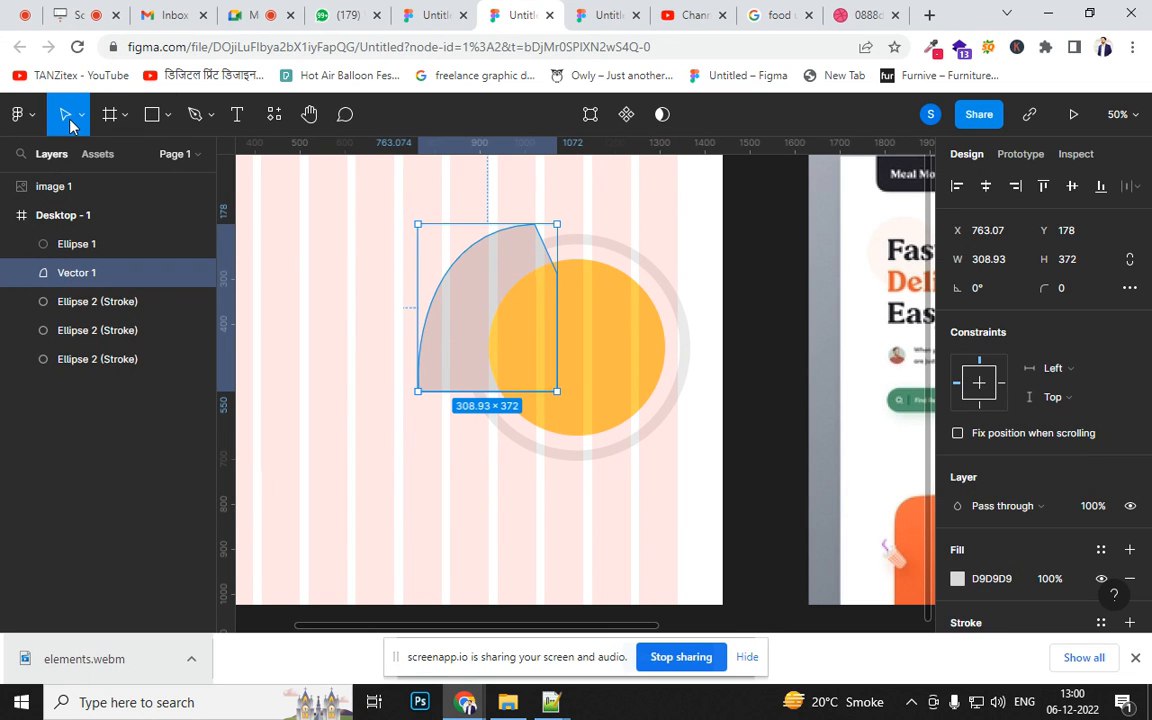
{"action": "left_click", "coordinate": [84, 120]}
{"action": "left_click", "coordinate": [78, 155]}
{"action": "double_click", "coordinate": [519, 272]}
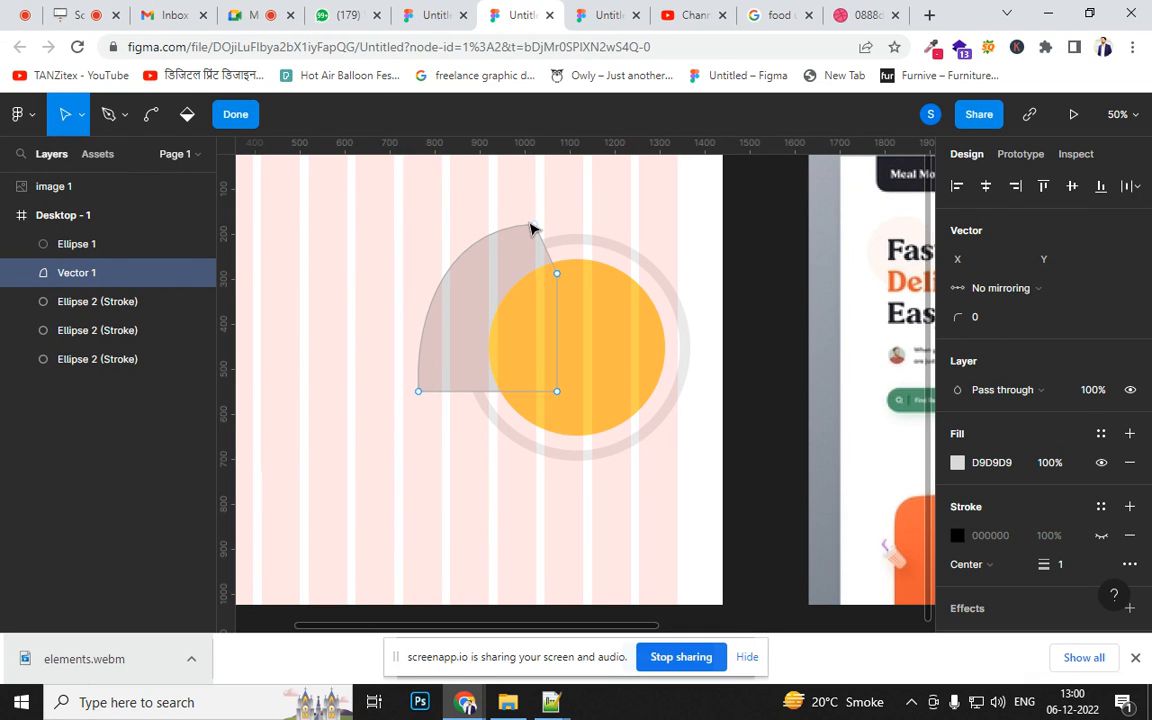
{"action": "left_click_drag", "start_coordinate": [535, 226], "coordinate": [465, 229]}
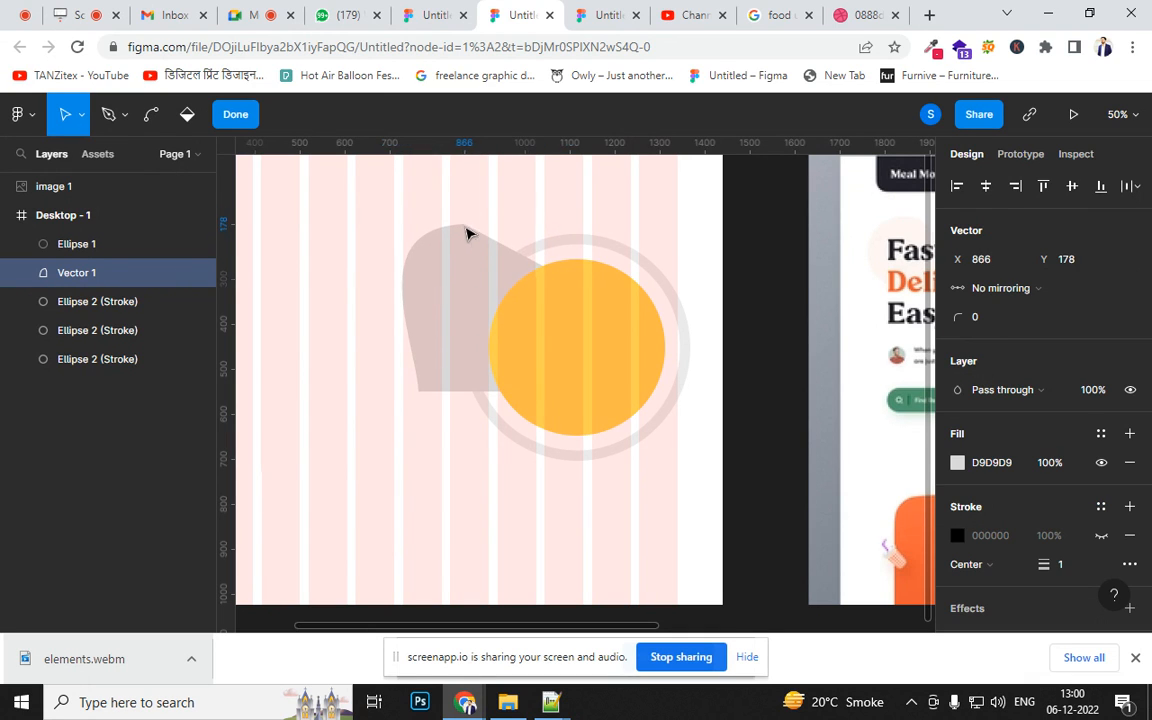
{"action": "left_click_drag", "start_coordinate": [420, 393], "coordinate": [427, 340]}
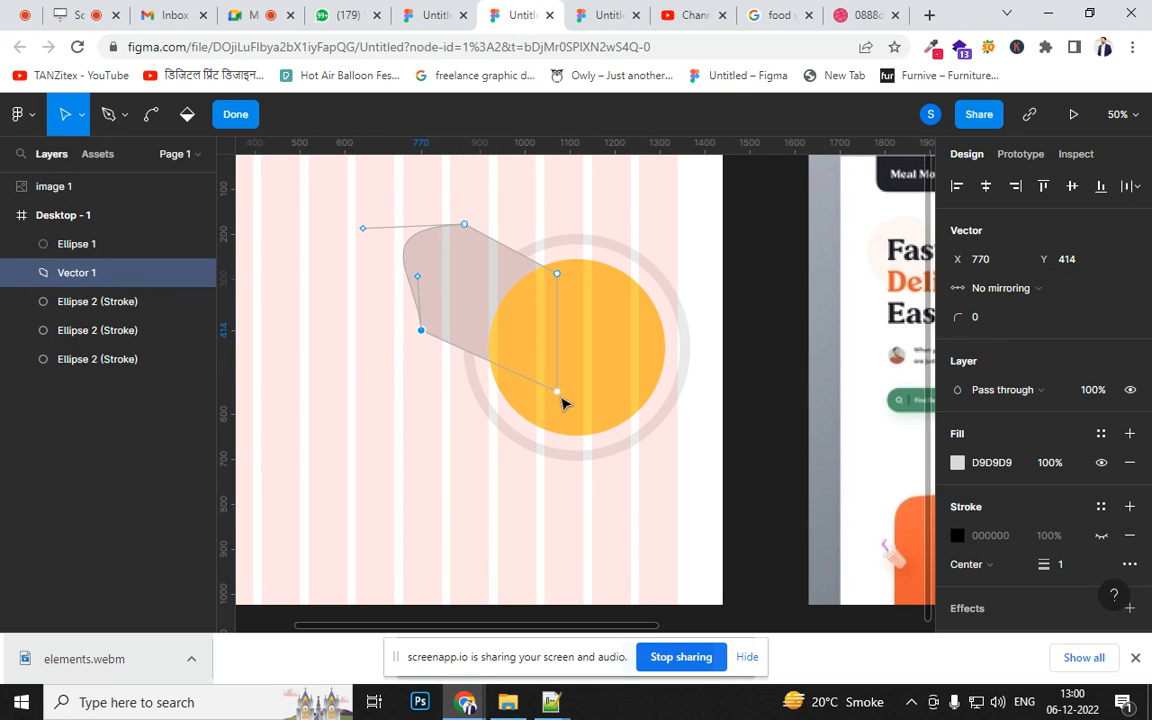
{"action": "left_click_drag", "start_coordinate": [556, 390], "coordinate": [557, 326]}
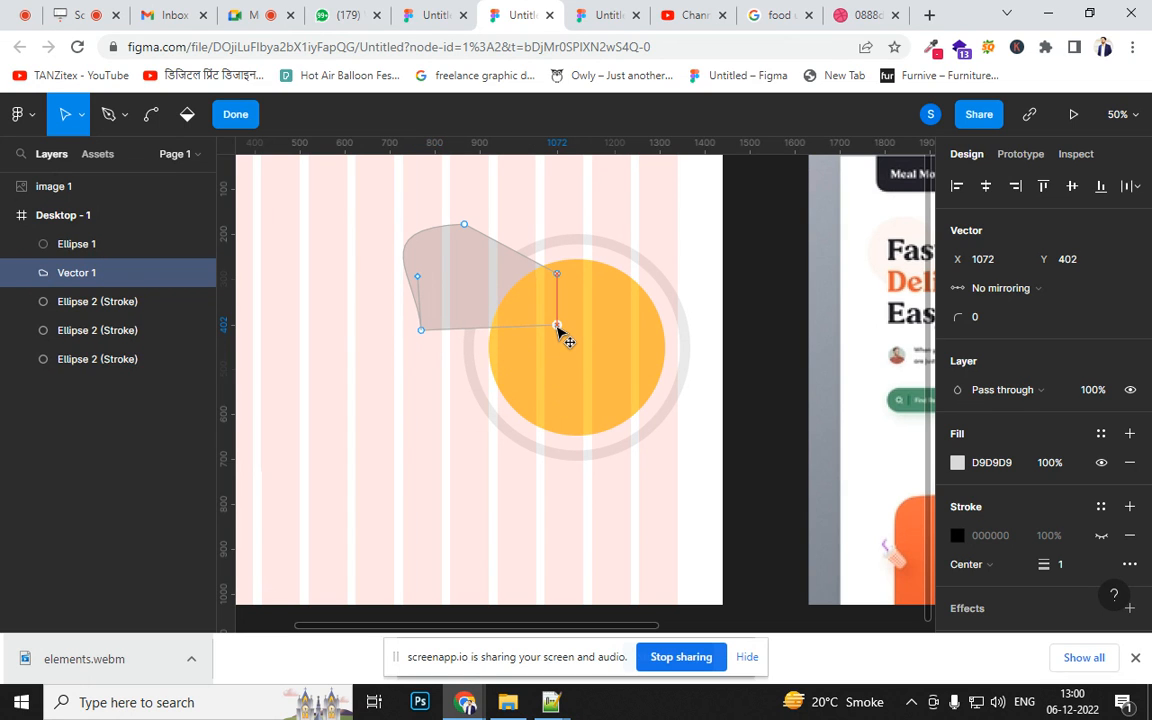
{"action": "left_click", "coordinate": [233, 113]}
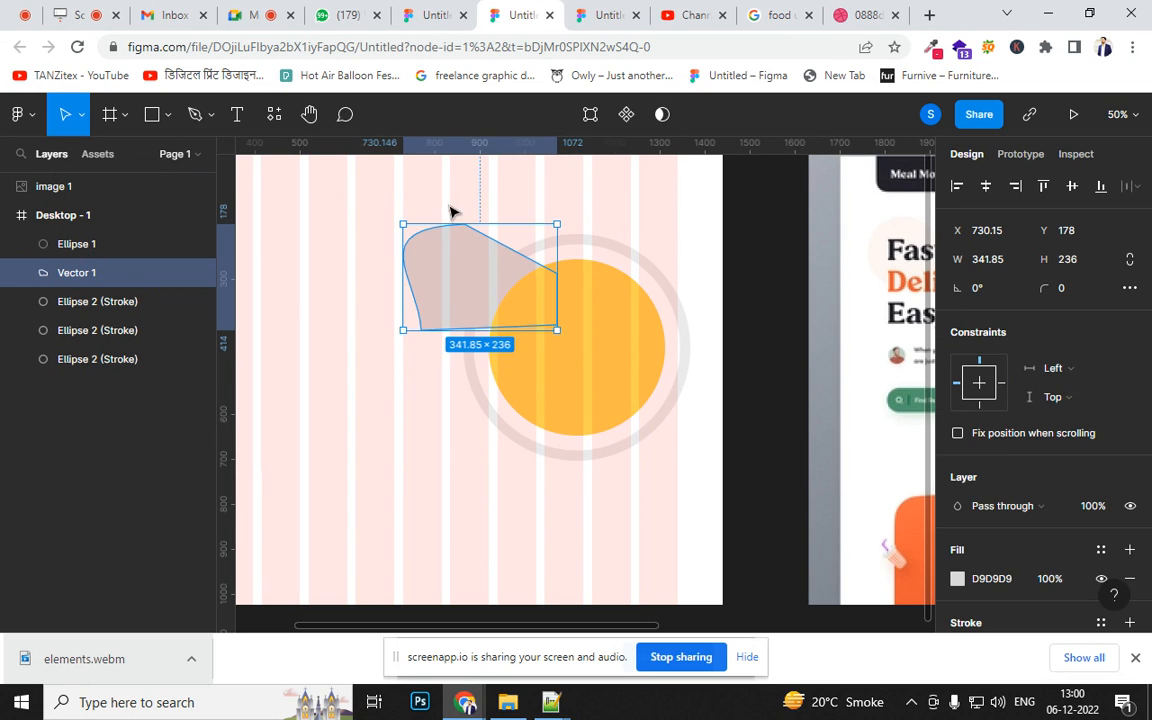
- Intersect the reshaped vector with the light grey ring to cut a short upper-left arc
{"action": "left_click", "coordinate": [589, 244], "text": "shift"}
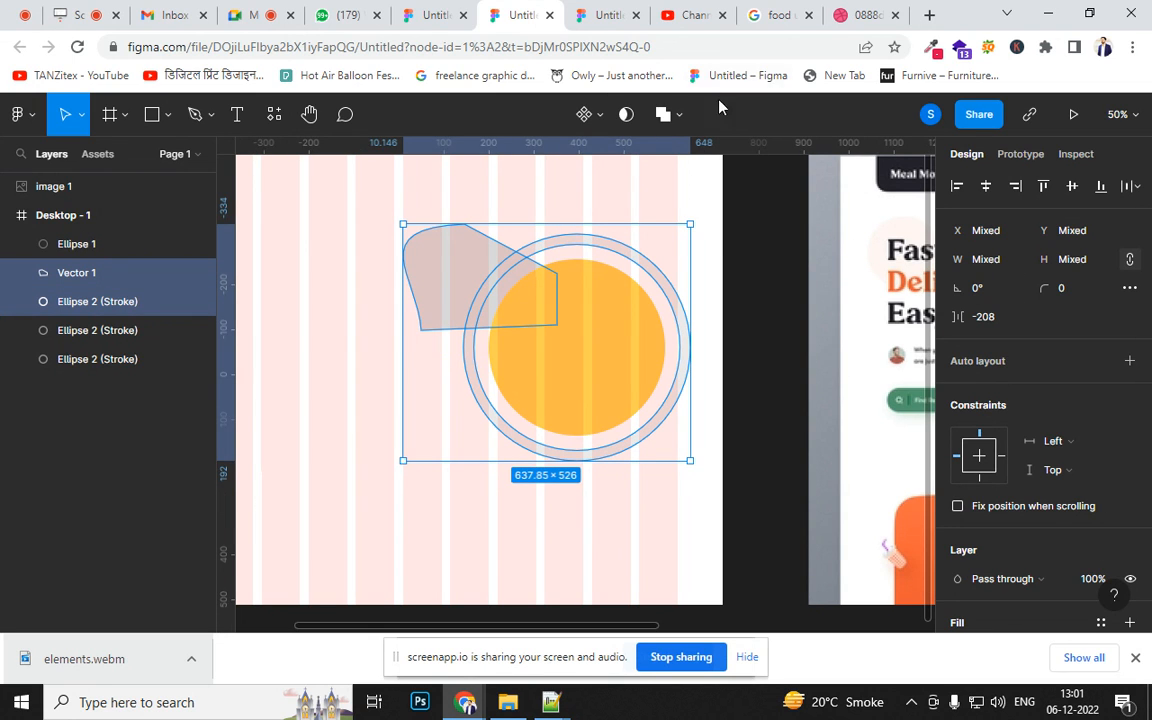
{"action": "left_click", "coordinate": [678, 117]}
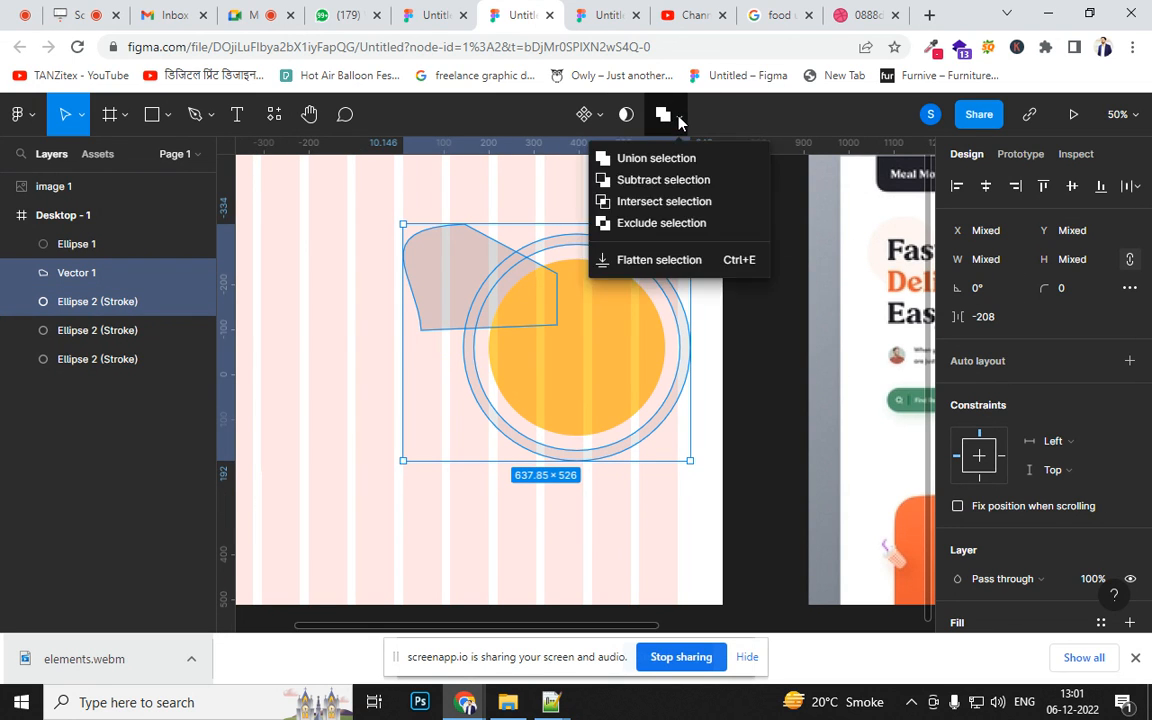
{"action": "left_click", "coordinate": [682, 202]}
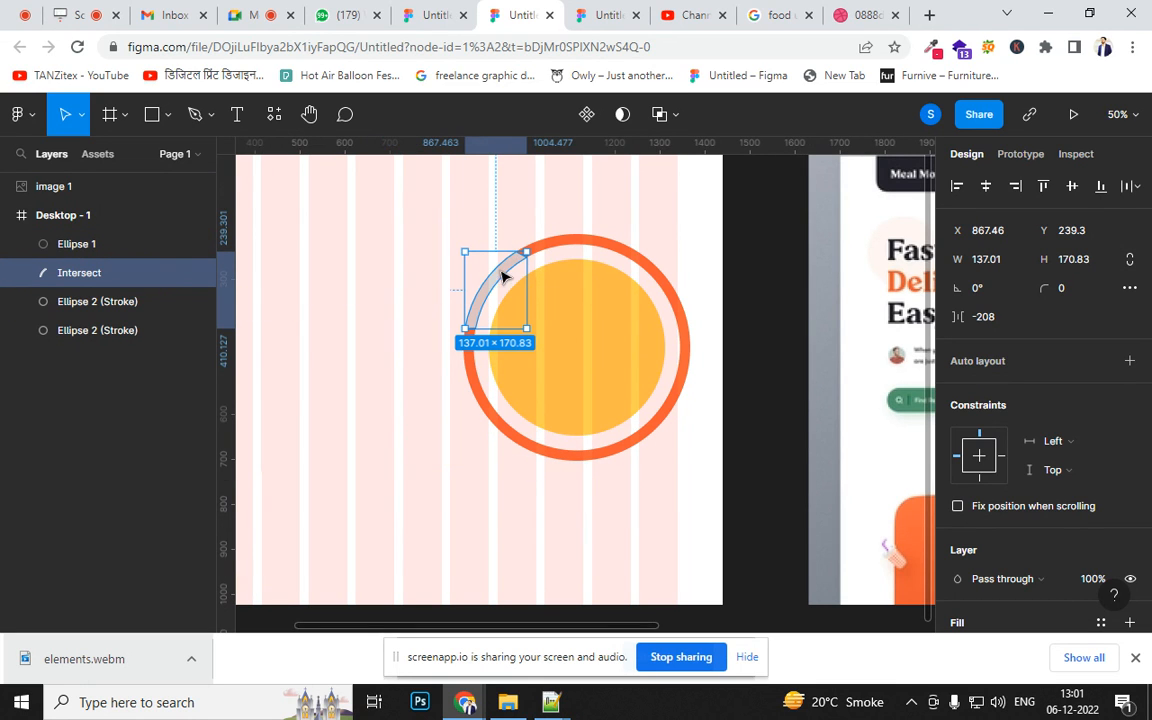
- Draw a closed four-point Pen shape about 286 × 212 over the orange ring's lower-right part
{"action": "left_click", "coordinate": [542, 450]}
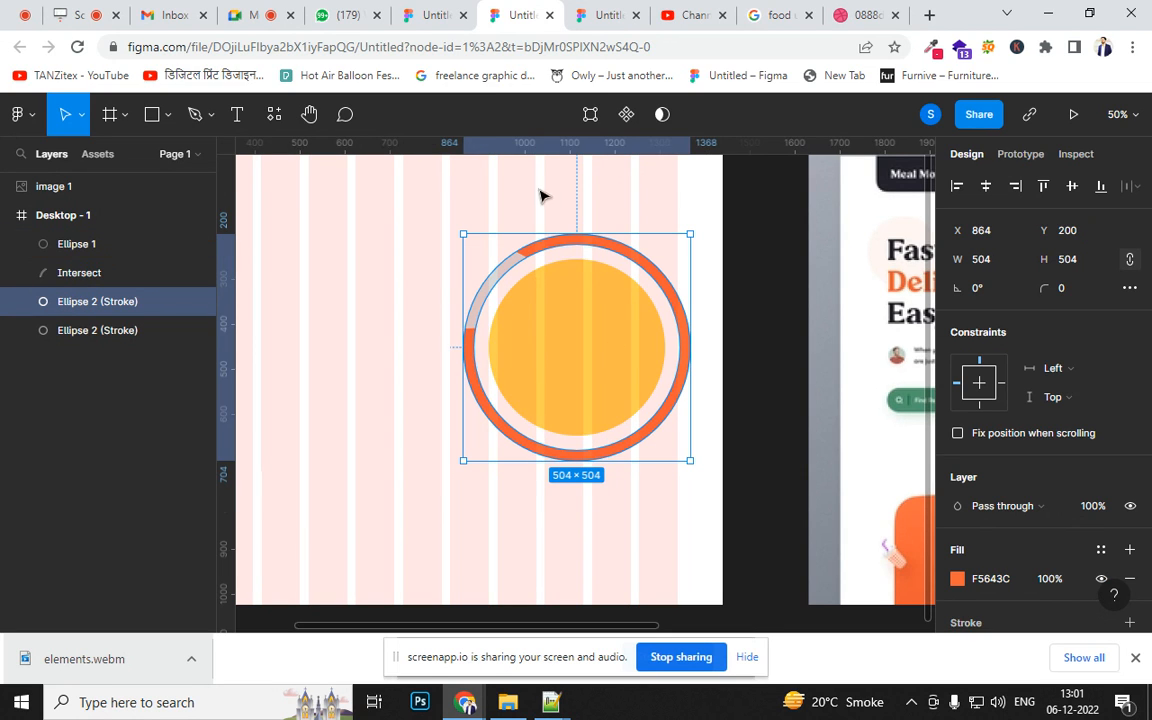
{"action": "left_click", "coordinate": [194, 117]}
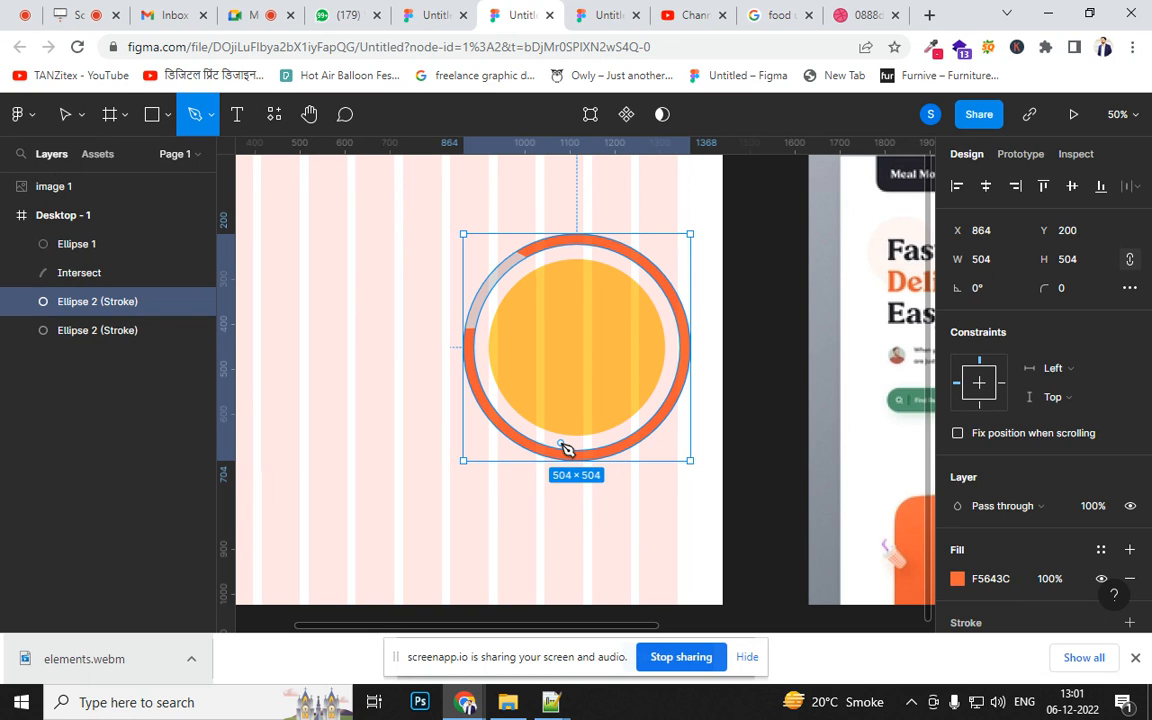
{"action": "left_click", "coordinate": [573, 441]}
{"action": "left_click", "coordinate": [573, 494]}
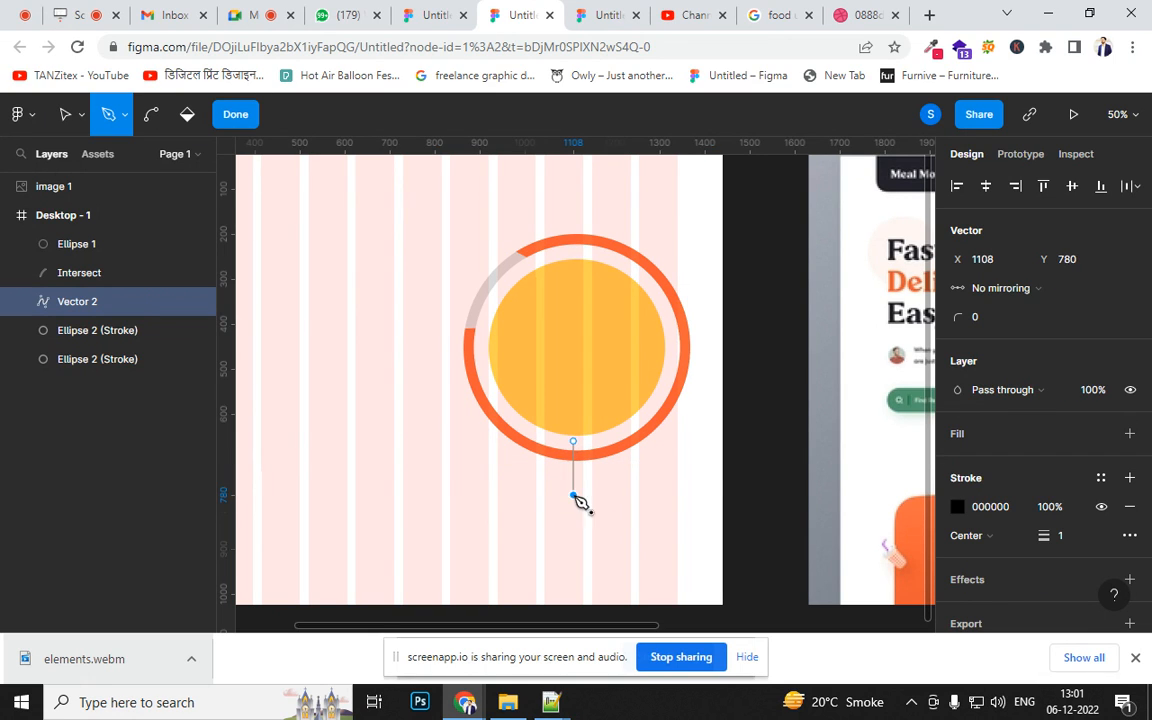
{"action": "left_click", "coordinate": [701, 440]}
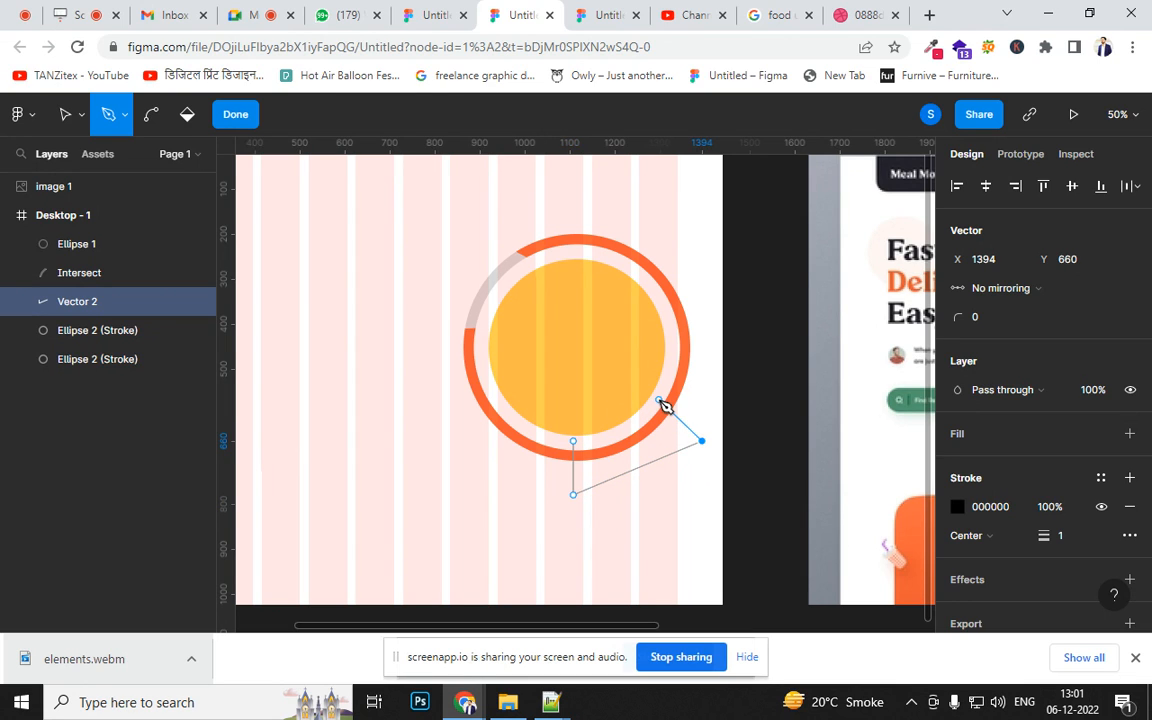
{"action": "left_click", "coordinate": [652, 399]}
{"action": "left_click", "coordinate": [573, 441]}
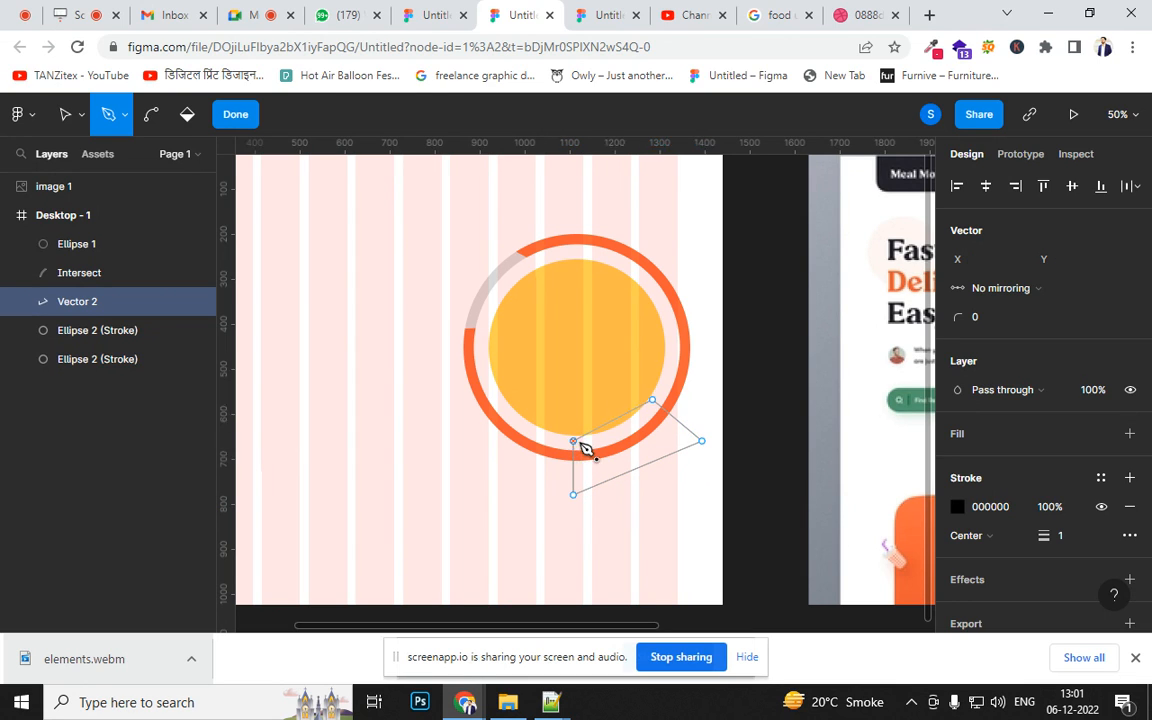
- Add a D9D9D9 fill to the new lower-right vector shape and finish editing it
{"action": "left_click", "coordinate": [1129, 434]}
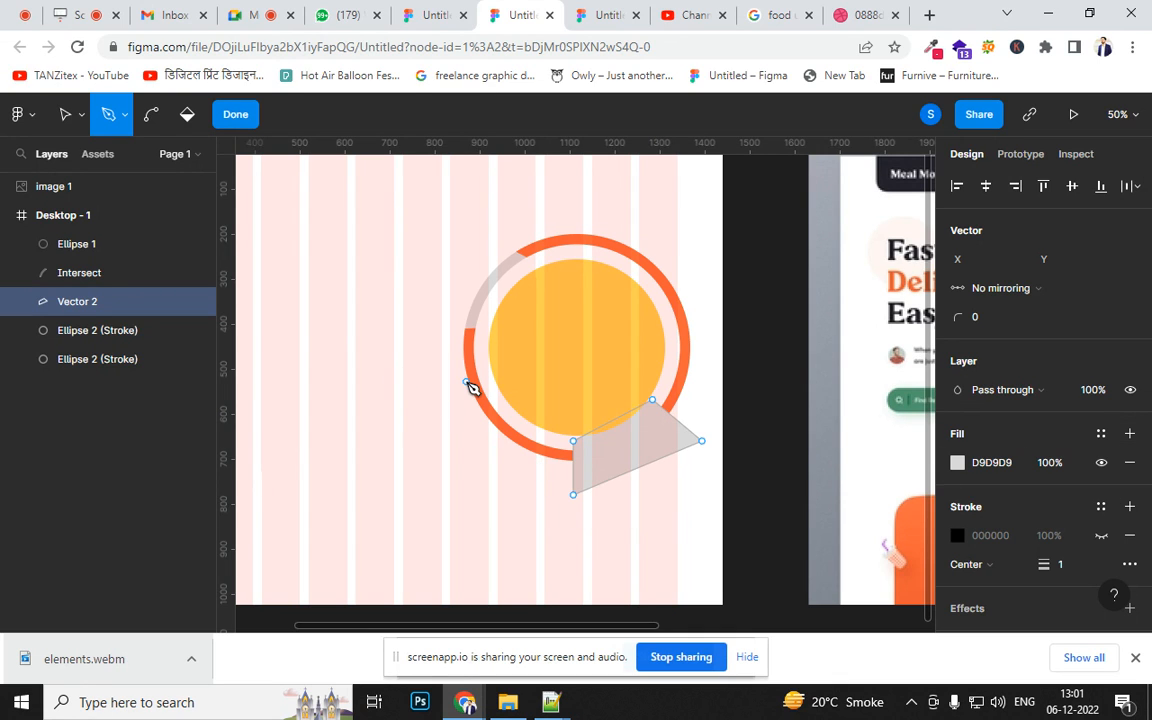
{"action": "key", "text": "Escape"}
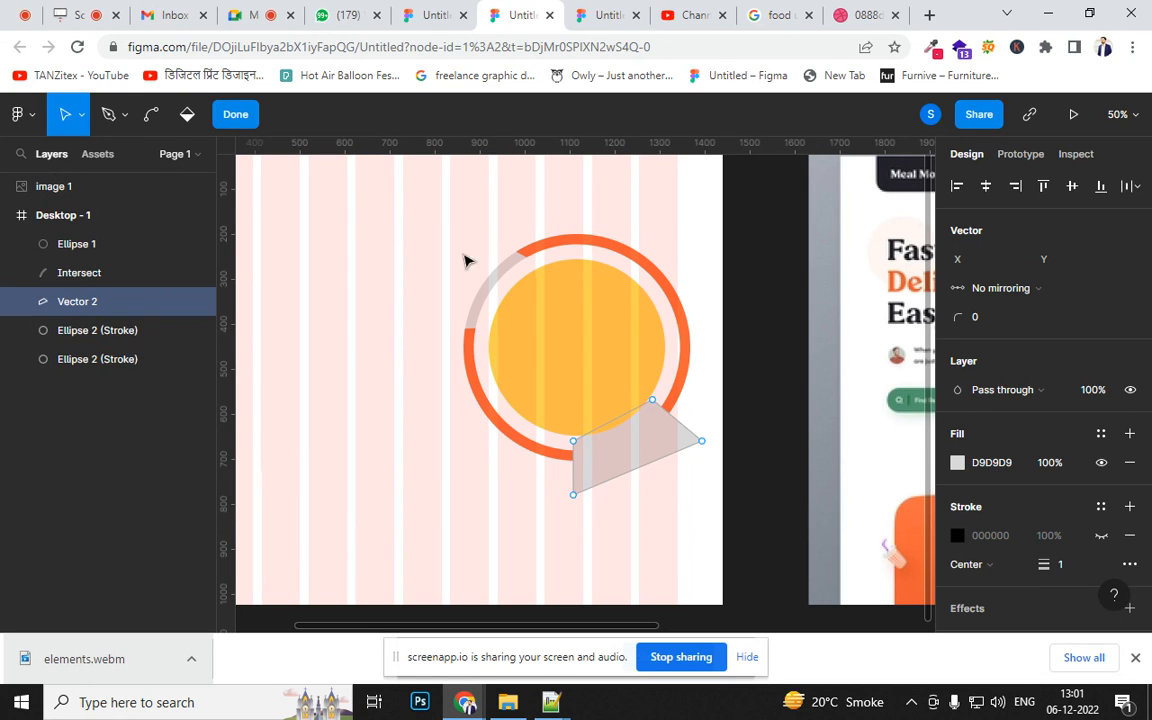
{"action": "left_click", "coordinate": [236, 117]}
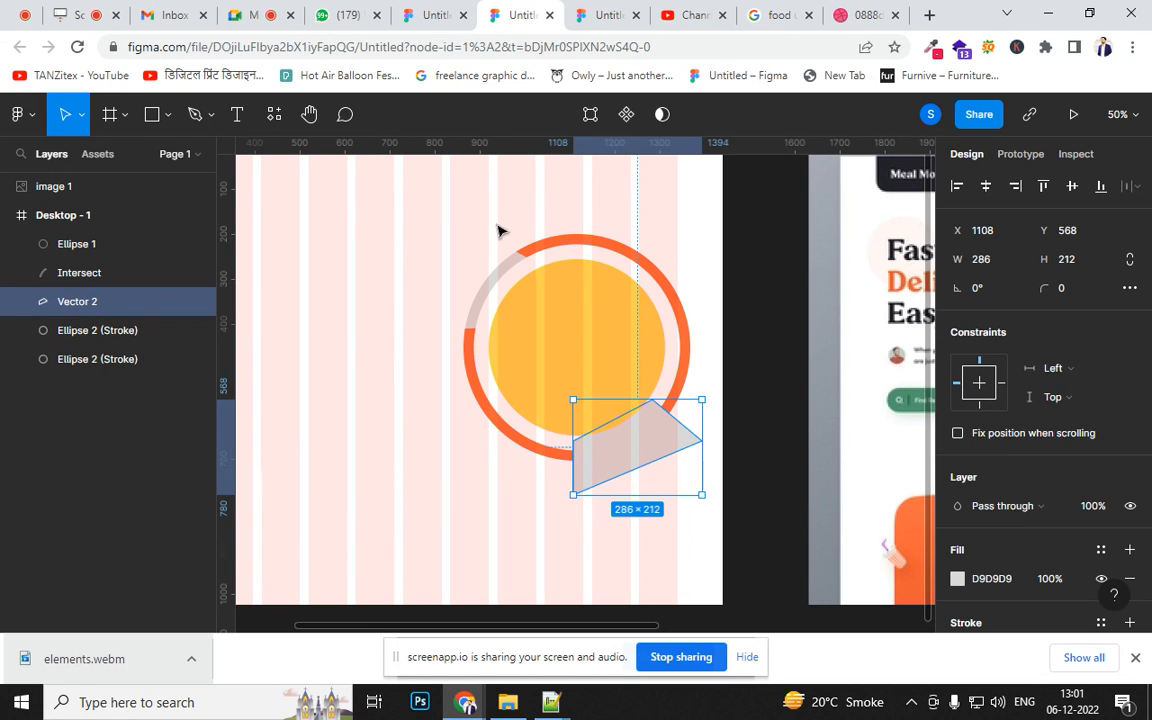
- Intersect the lower-right vector shape with the orange ring to cut a short lower-right arc
{"action": "left_click", "coordinate": [684, 368], "text": "shift"}
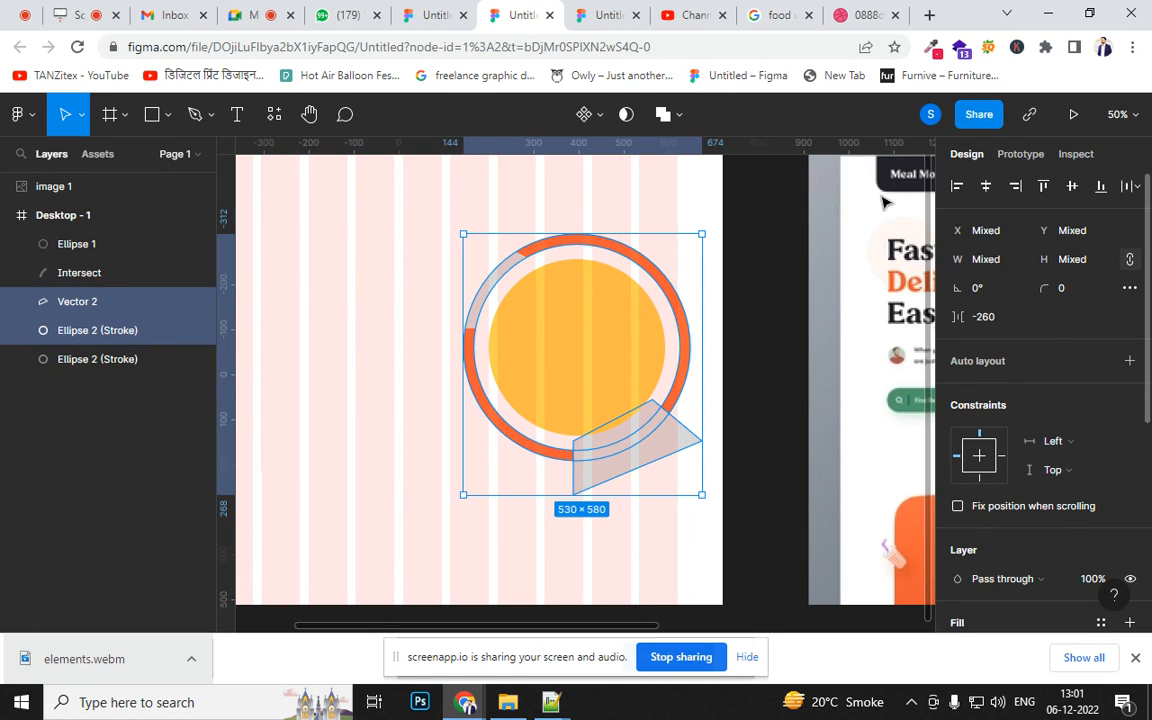
{"action": "left_click", "coordinate": [680, 117]}
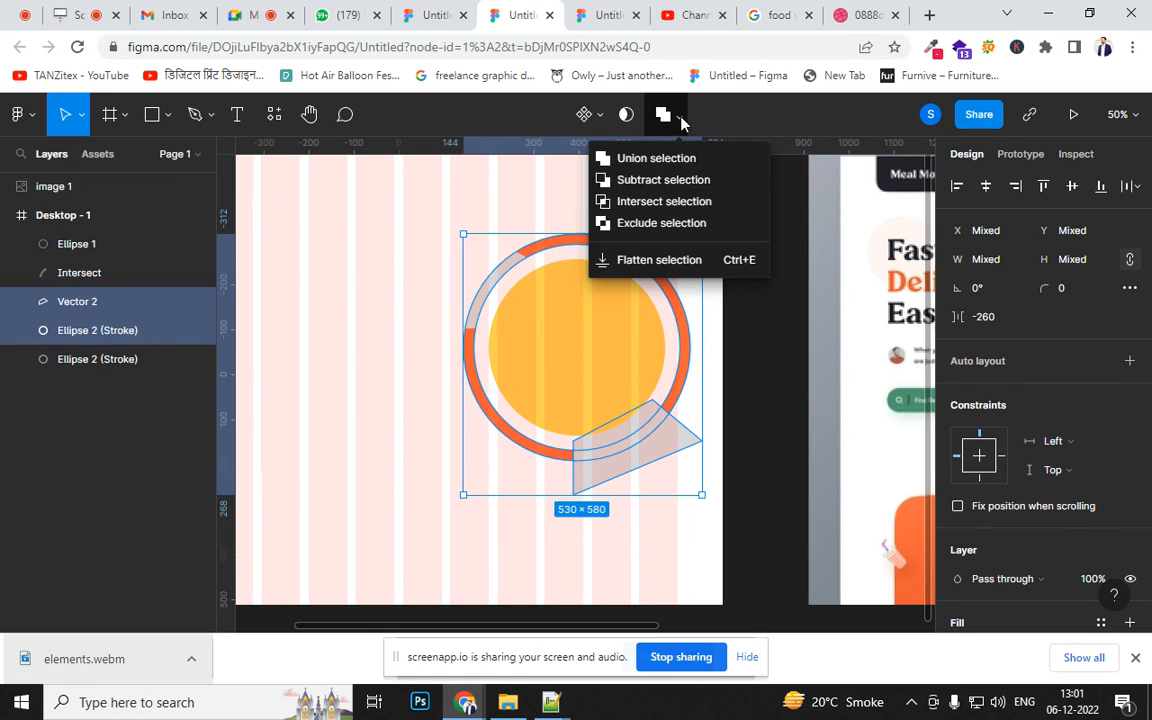
{"action": "left_click", "coordinate": [684, 216]}
{"action": "left_click", "coordinate": [740, 417]}
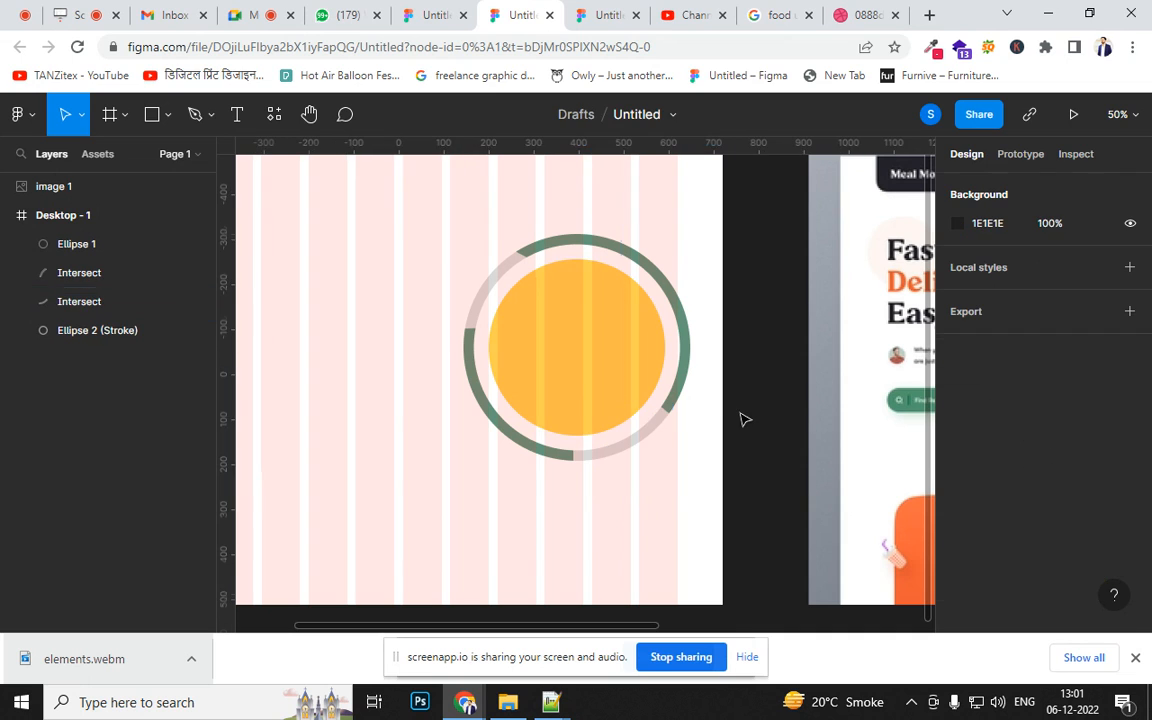
- Draw a closed four-point Pen shape about 186 × 186 over the green ring's upper-right part and finish editing it
{"action": "left_click", "coordinate": [668, 432]}
{"action": "left_click", "coordinate": [684, 326]}
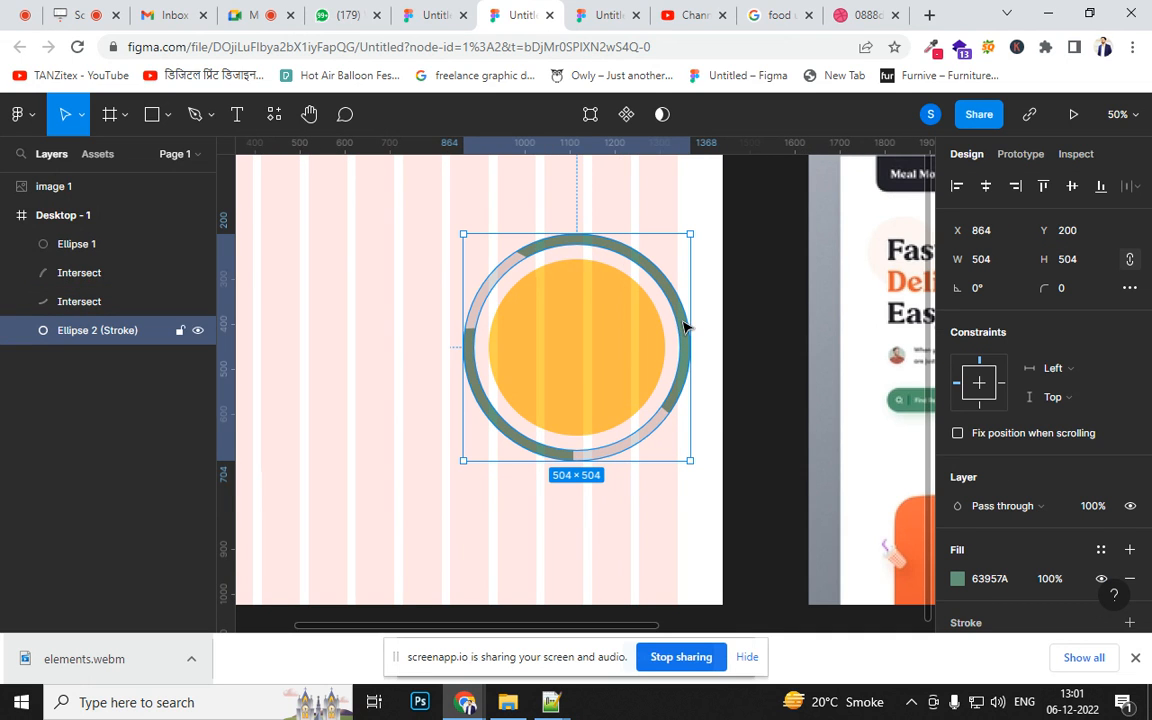
{"action": "left_click", "coordinate": [208, 116]}
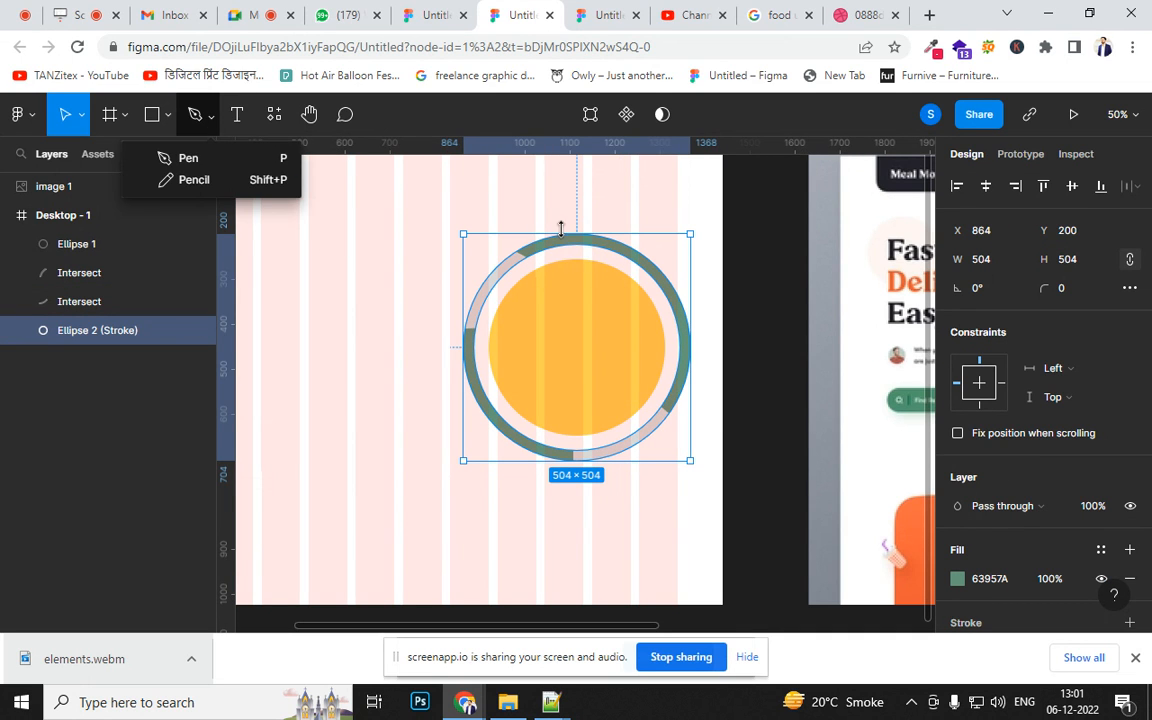
{"action": "left_click", "coordinate": [210, 160]}
{"action": "left_click", "coordinate": [646, 244]}
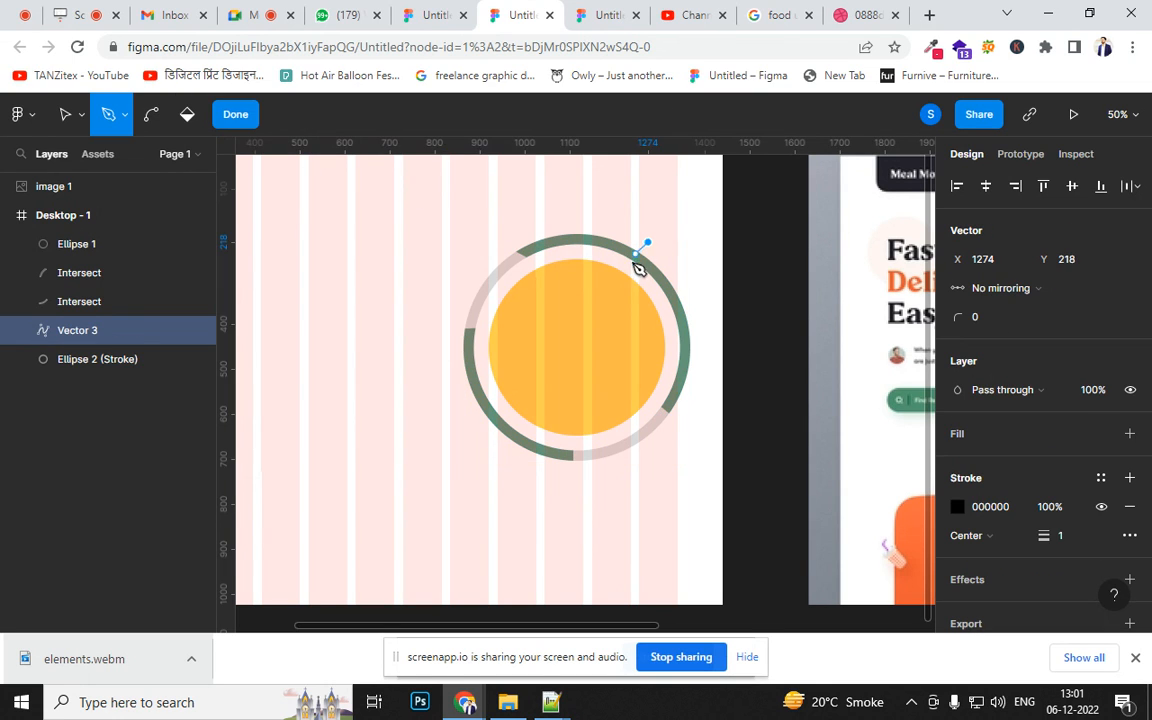
{"action": "left_click", "coordinate": [626, 270]}
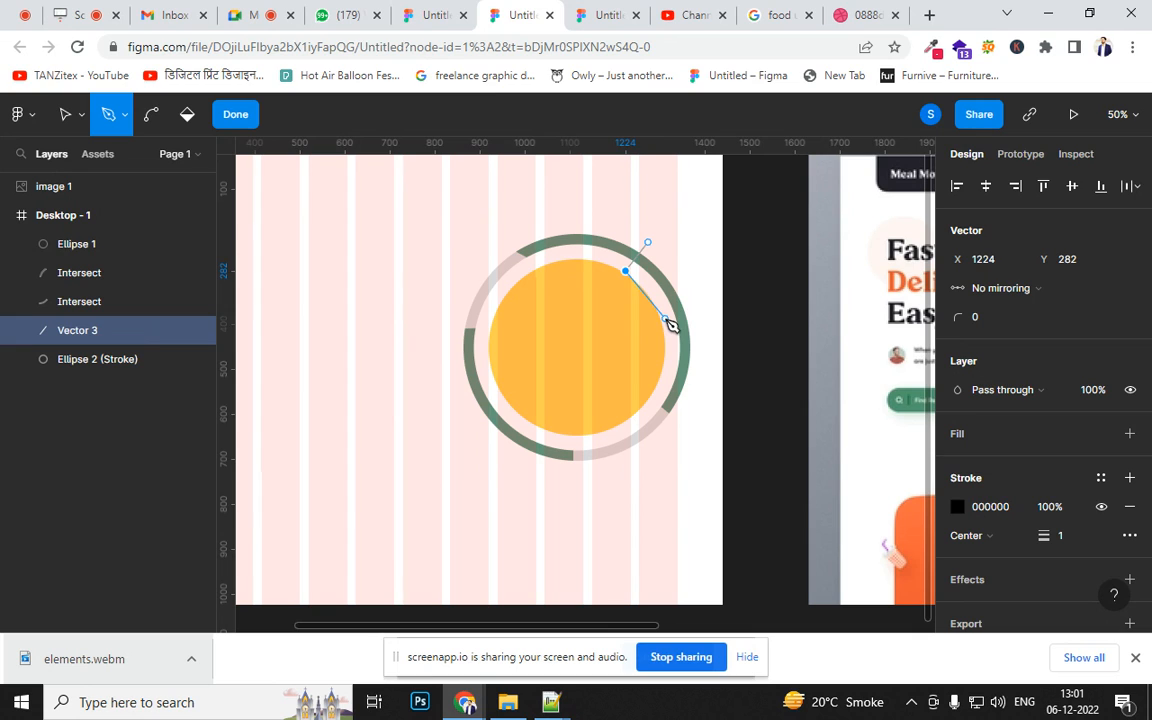
{"action": "left_click", "coordinate": [665, 326]}
{"action": "left_click", "coordinate": [710, 296]}
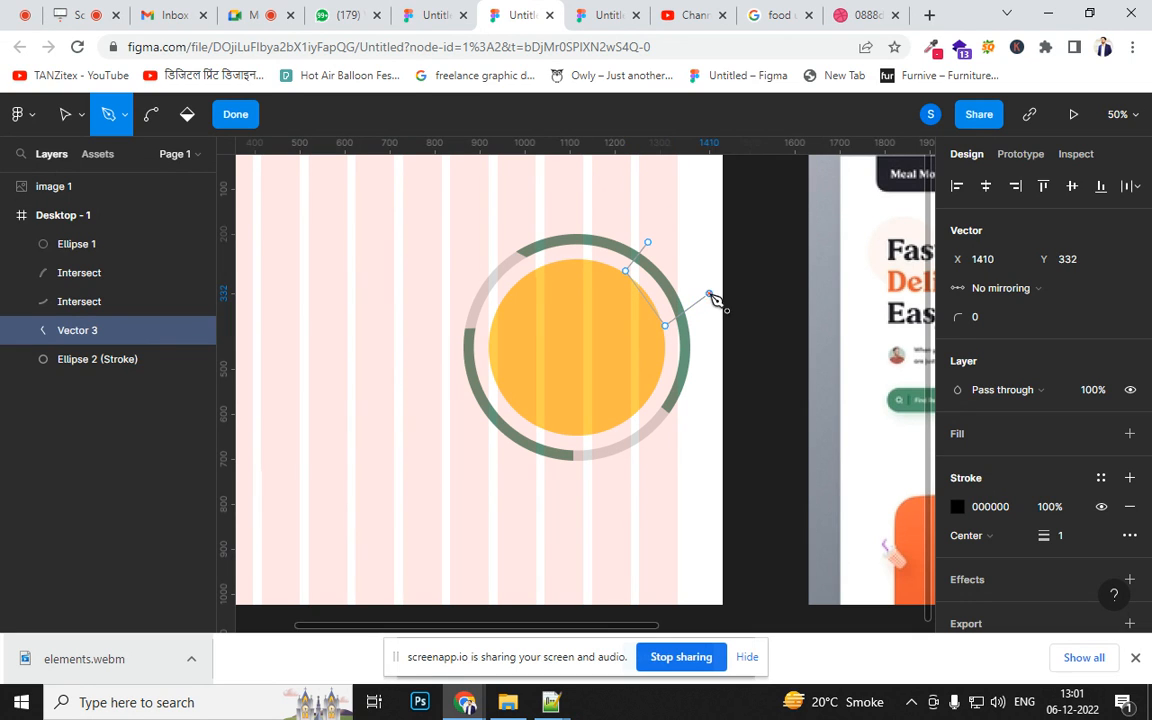
{"action": "left_click", "coordinate": [648, 243]}
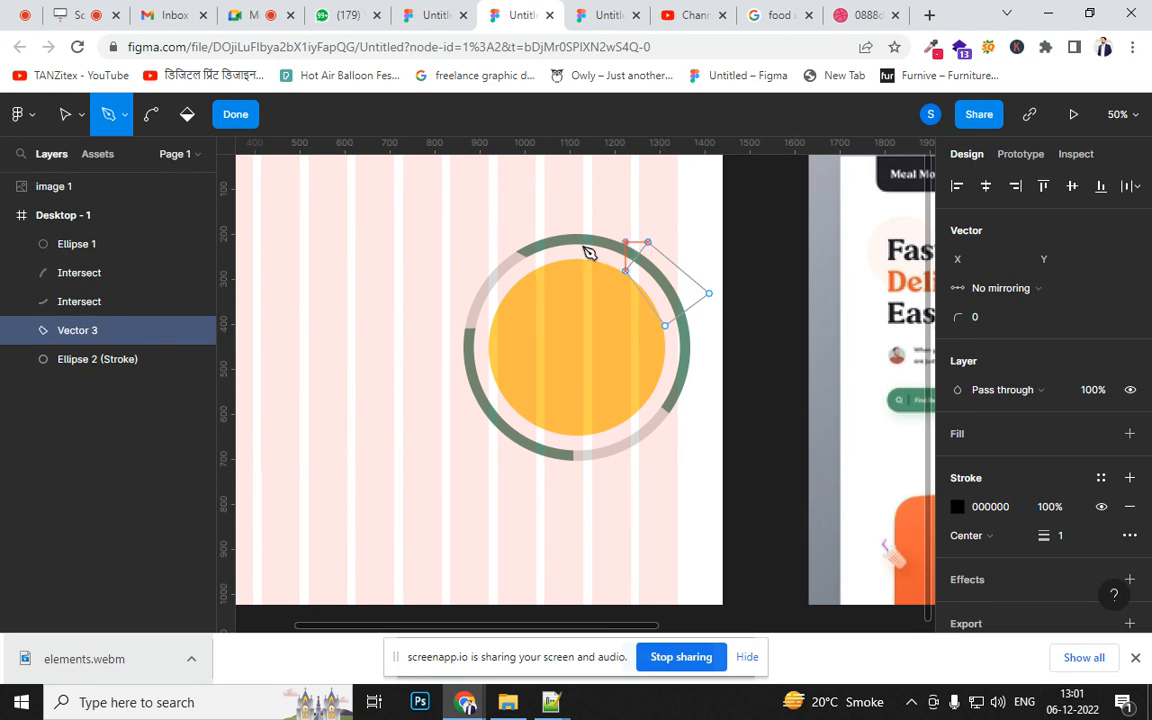
{"action": "left_click", "coordinate": [243, 121]}
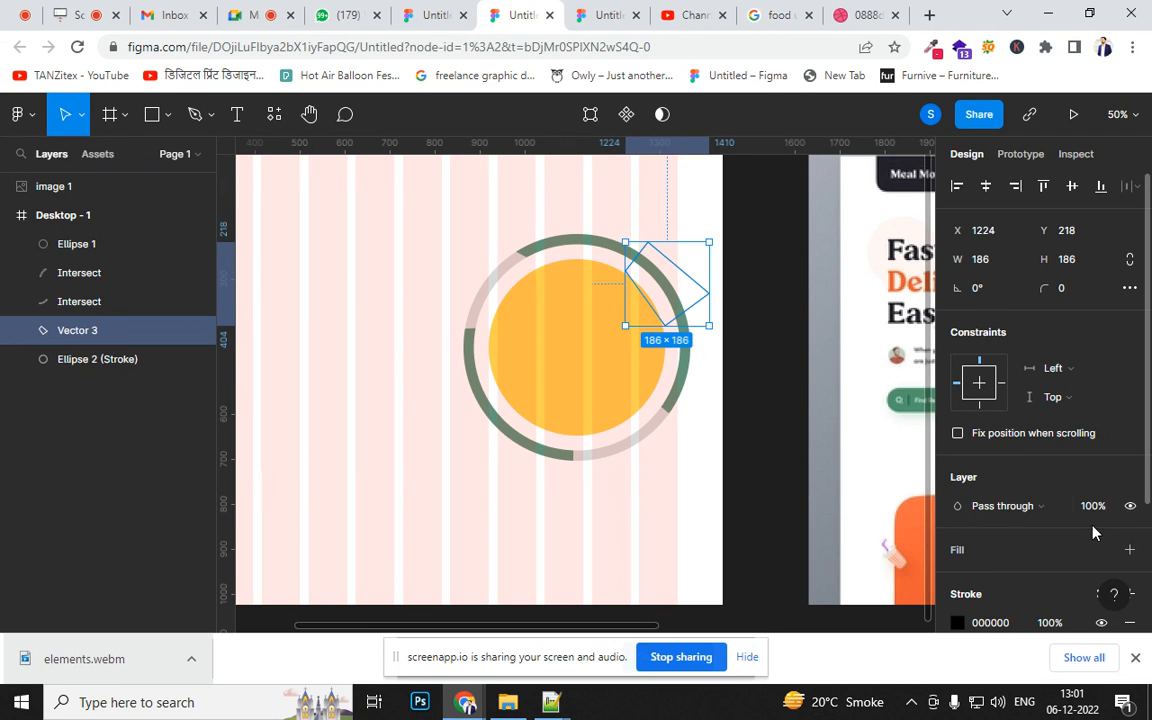
- Hide the new upper-right vector's stroke and give it a D9D9D9 fill
{"action": "scroll", "coordinate": [1145, 472], "scroll_direction": "down", "scroll_amount": 3}
{"action": "left_click", "coordinate": [1101, 491]}
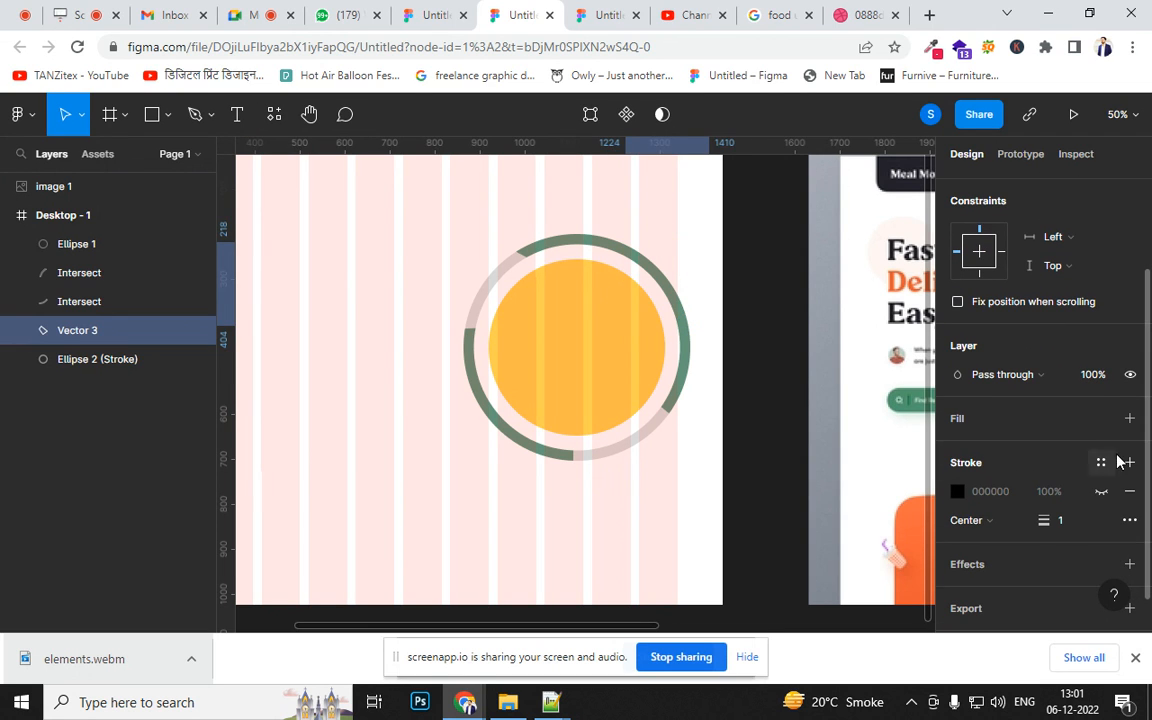
{"action": "left_click", "coordinate": [1128, 421]}
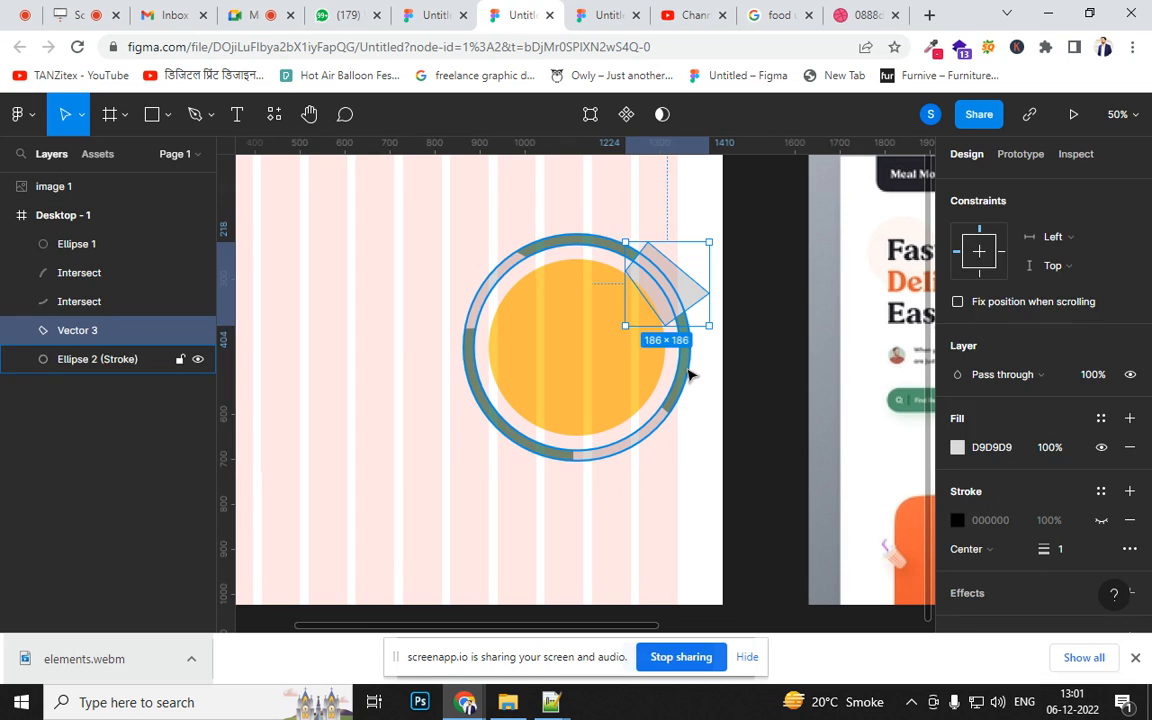
- Intersect the upper-right vector with the green ring to cut a short upper-right arc
{"action": "left_click", "coordinate": [689, 373], "text": "shift"}
{"action": "left_click", "coordinate": [679, 115]}
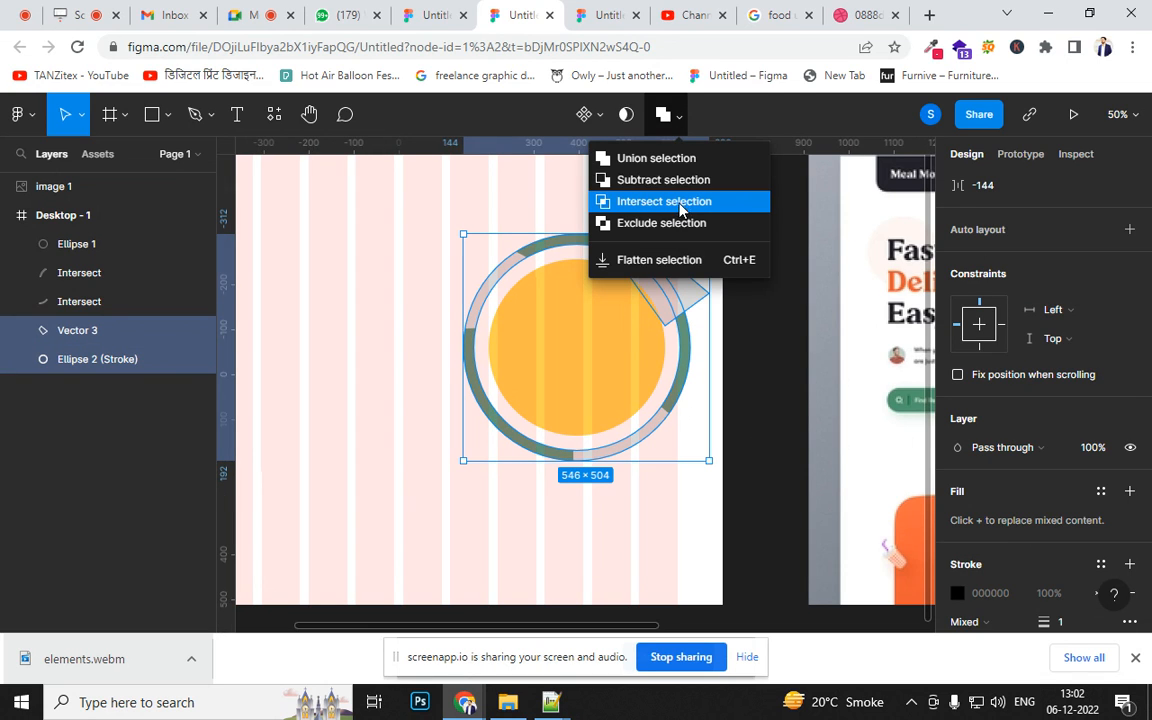
{"action": "left_click", "coordinate": [680, 212]}
{"action": "left_click", "coordinate": [738, 473]}
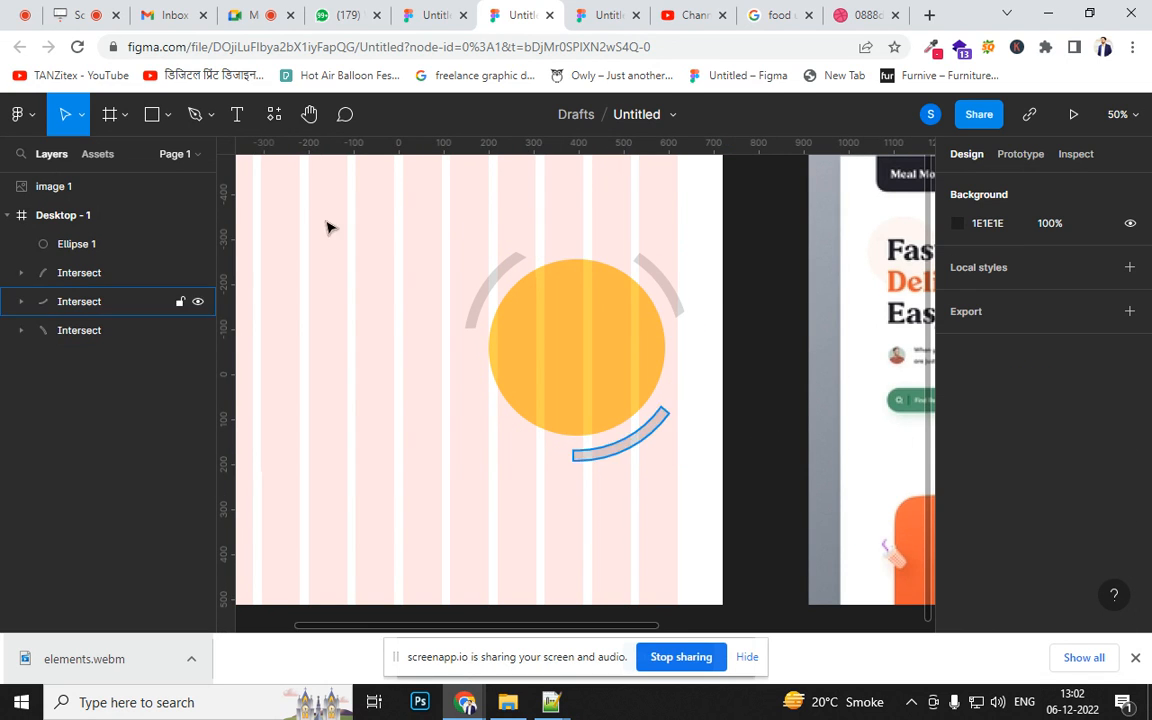
- Round the ends of two arcs, setting the corner radius to 30 on the upper-right one and 60 on the lower-right one
{"action": "left_click", "coordinate": [682, 306]}
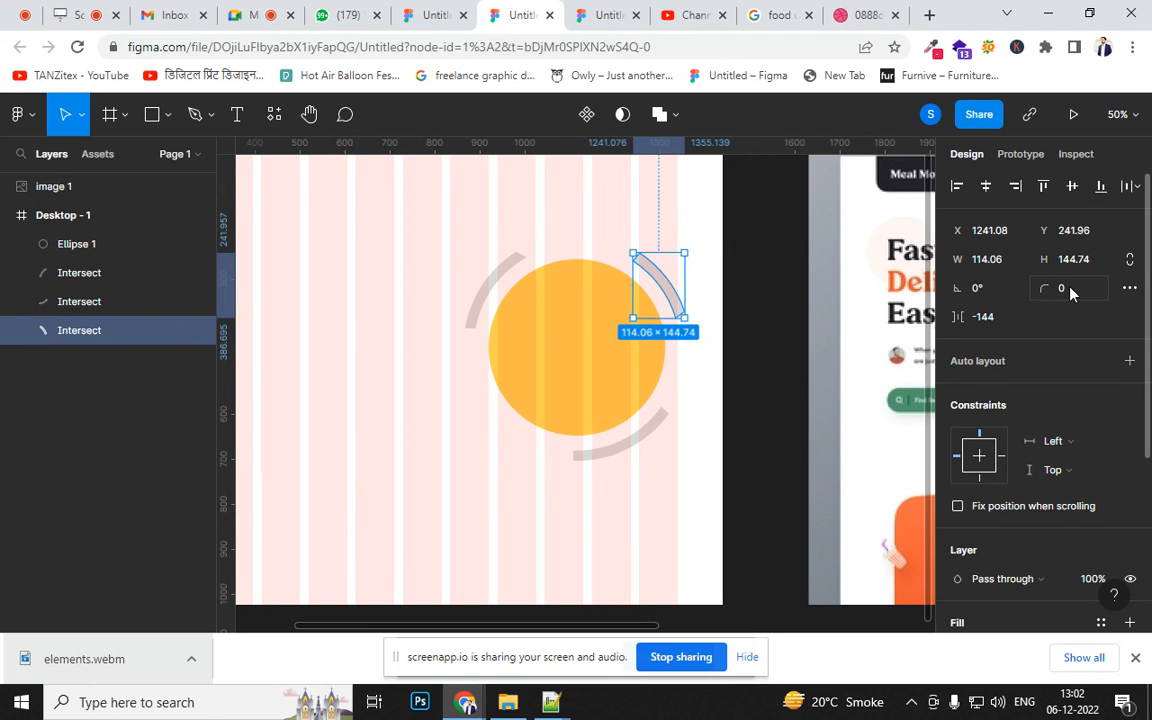
{"action": "type", "text": "20"}
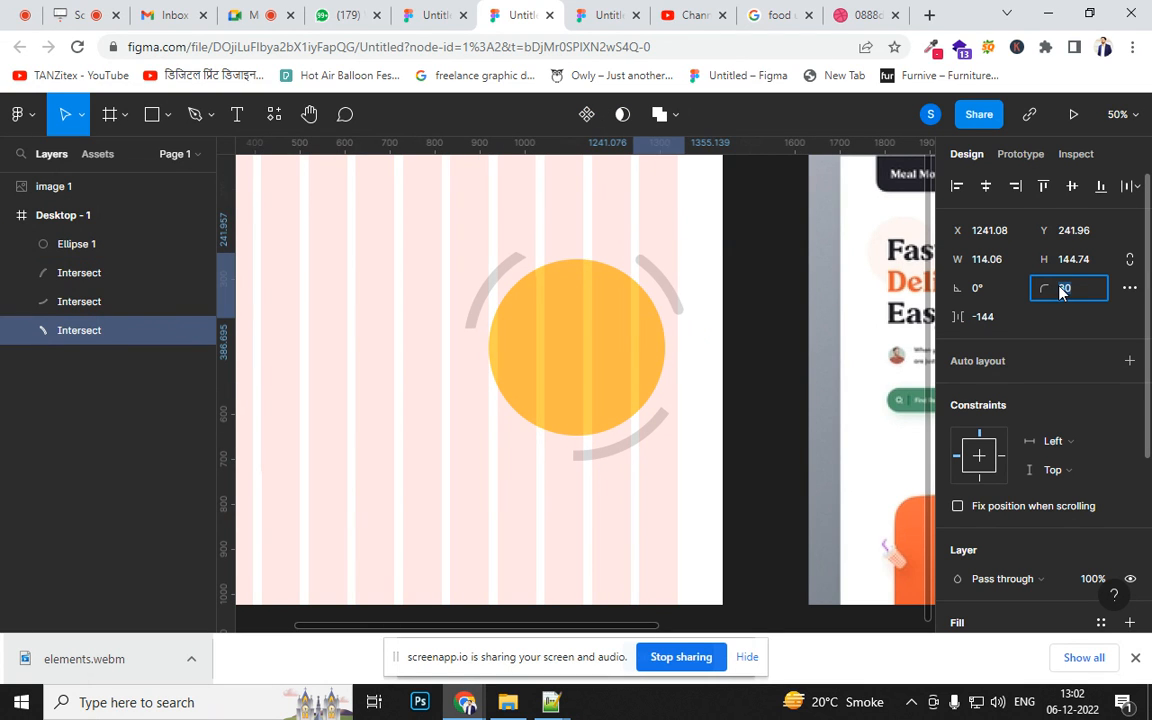
{"action": "left_click", "coordinate": [650, 433]}
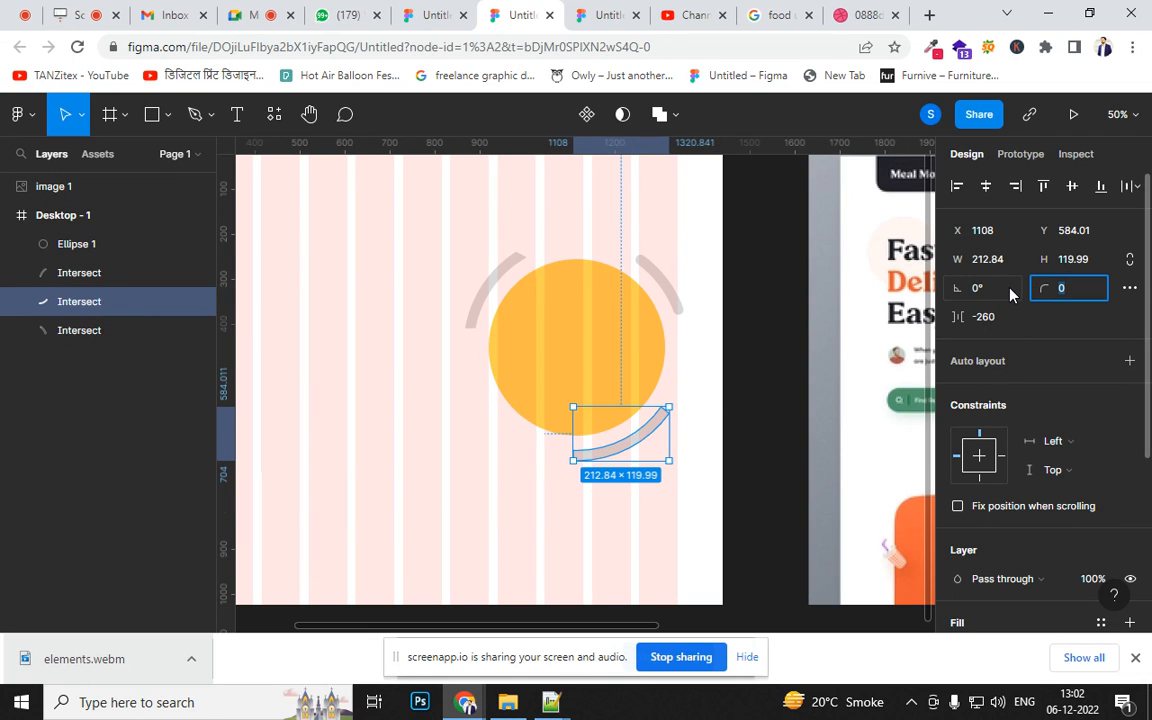
{"action": "type", "text": "60"}
{"action": "key", "text": "Return"}
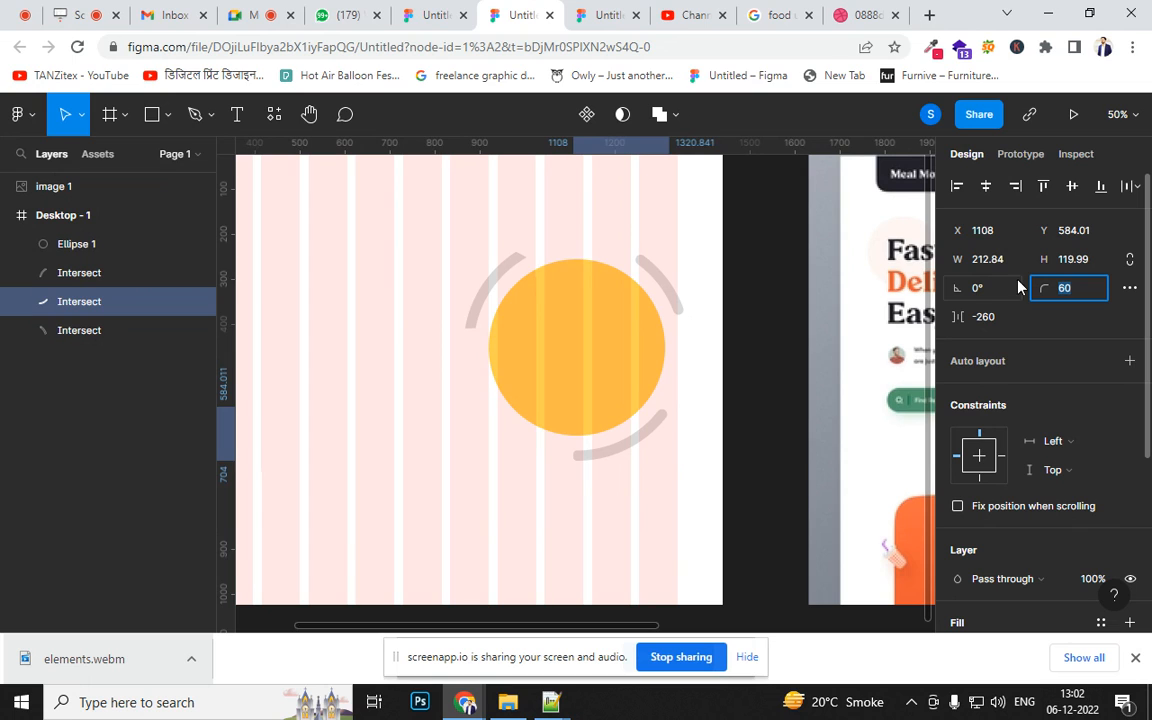
- Set the upper-left arc's corner radius to 50
{"action": "left_click", "coordinate": [488, 292]}
{"action": "left_click", "coordinate": [1082, 288]}
{"action": "type", "text": "10"}
{"action": "key", "text": "Return"}
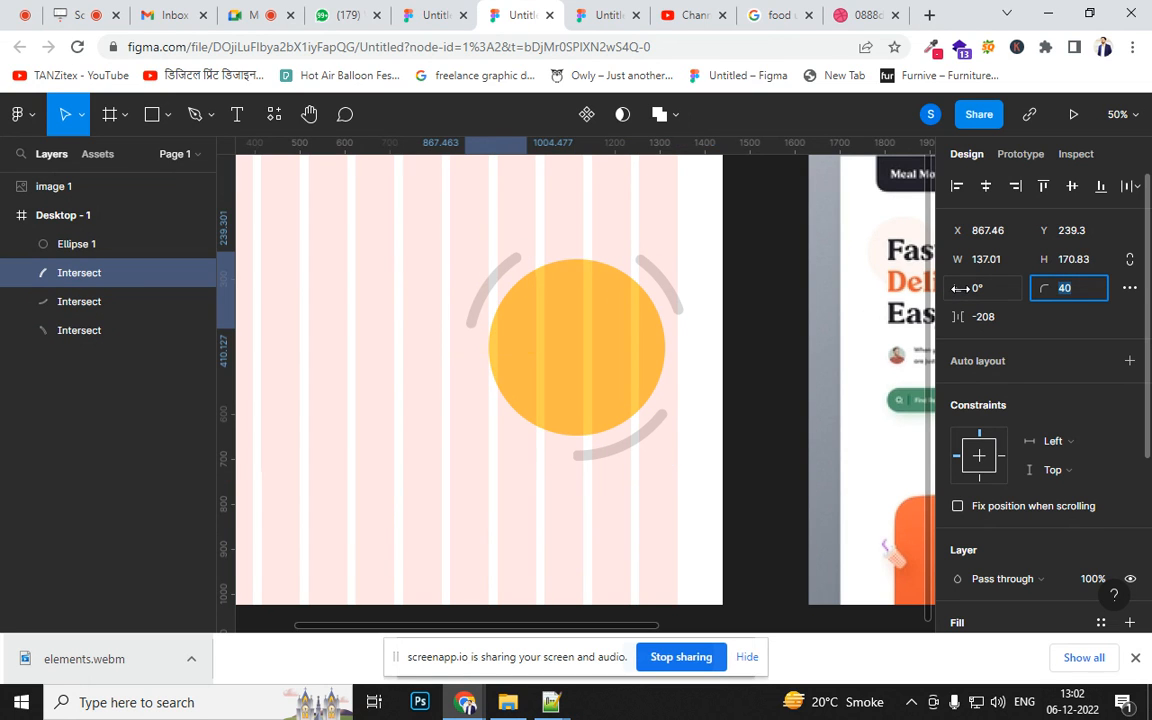
{"action": "left_click", "coordinate": [761, 334]}
- Fill the upper-left arc with the green sampled from the reference image using the eyedropper
{"action": "left_click_drag", "start_coordinate": [761, 334], "coordinate": [581, 265]}
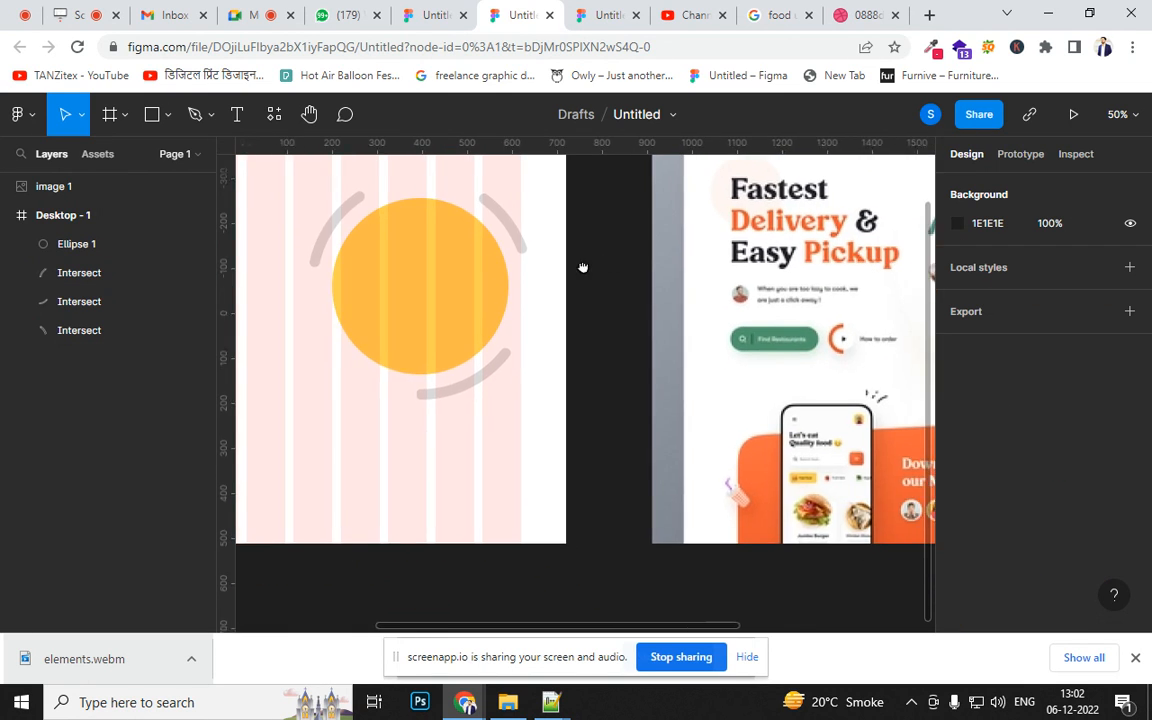
{"action": "left_click_drag", "start_coordinate": [627, 326], "coordinate": [617, 324]}
{"action": "left_click", "coordinate": [517, 314]}
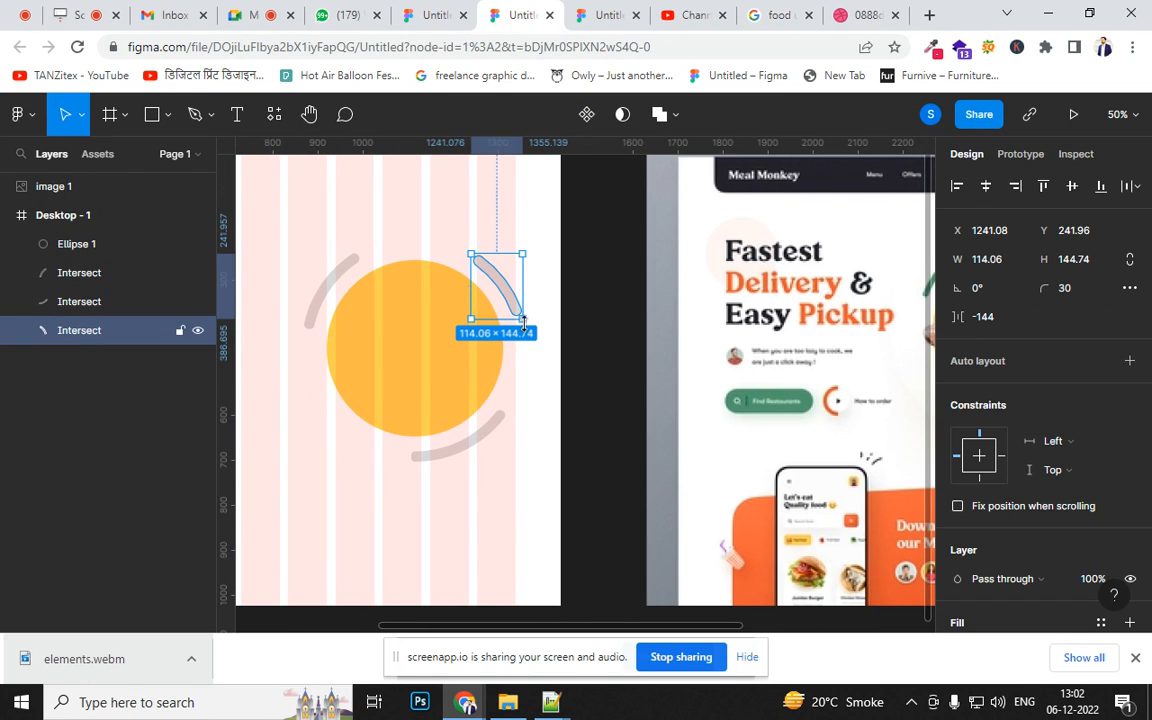
{"action": "left_click", "coordinate": [325, 282]}
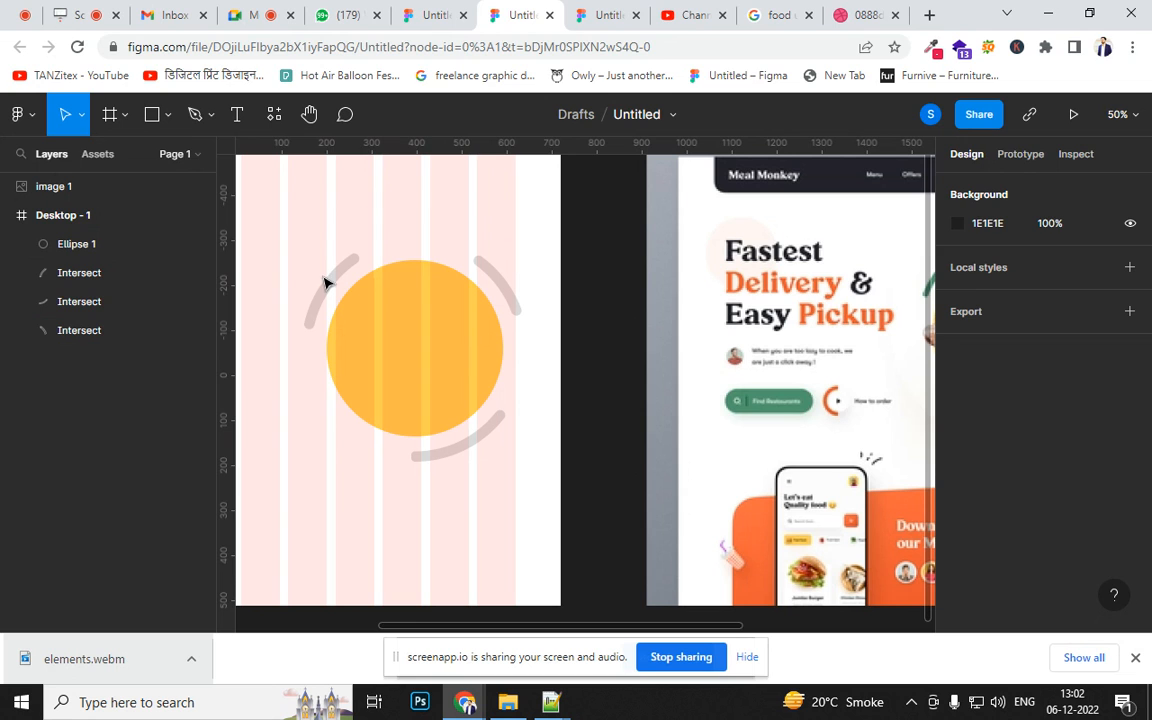
{"action": "left_click", "coordinate": [332, 286]}
{"action": "key", "text": "i"}
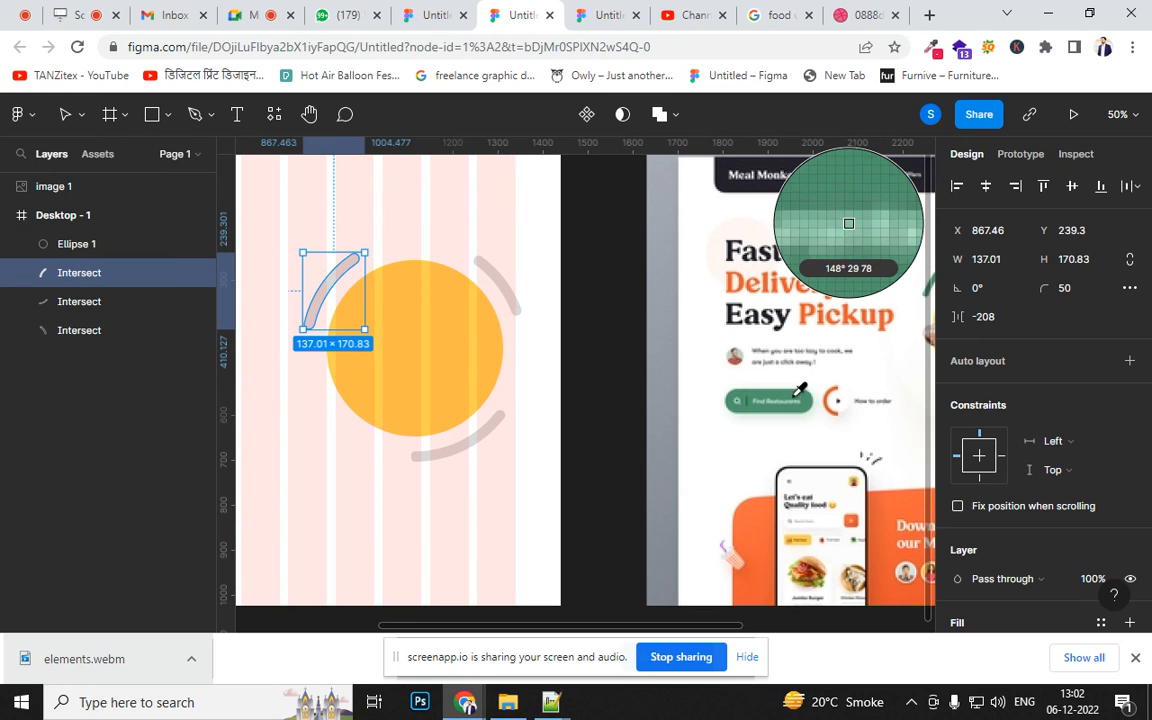
{"action": "left_click", "coordinate": [836, 208]}
- Fill the lower-right arc with the orange sampled from the reference image's headline
{"action": "left_click", "coordinate": [458, 460]}
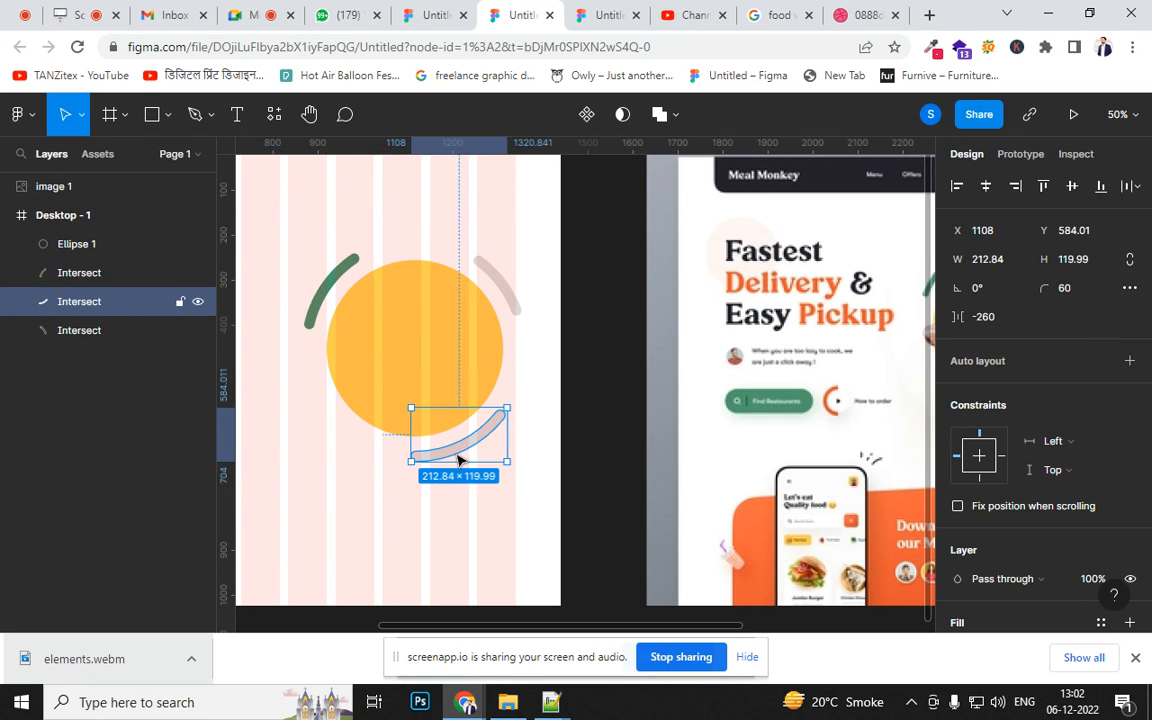
{"action": "key", "text": "i"}
{"action": "left_click", "coordinate": [845, 283]}
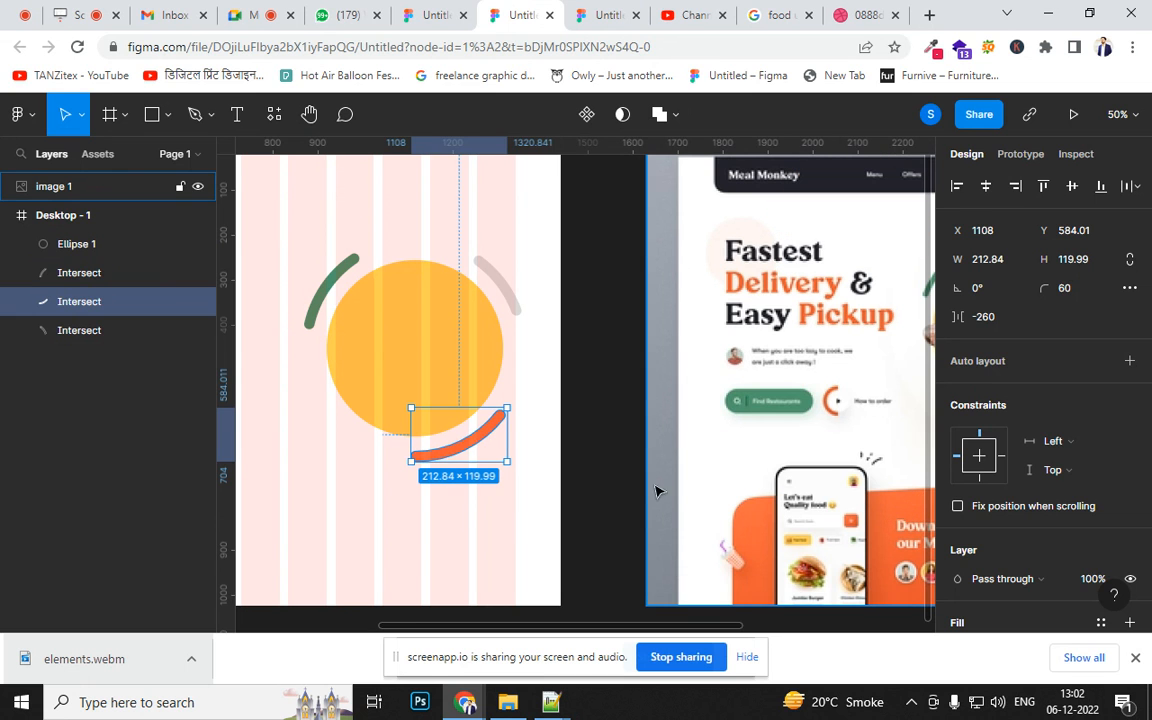
- Compare with the reference, then scale the yellow circle and its three arcs together down to about 423 × 406, within the last grid column
{"action": "left_click_drag", "start_coordinate": [609, 471], "coordinate": [630, 457]}
{"action": "scroll", "coordinate": [603, 405], "scroll_direction": "right", "scroll_amount": 5}
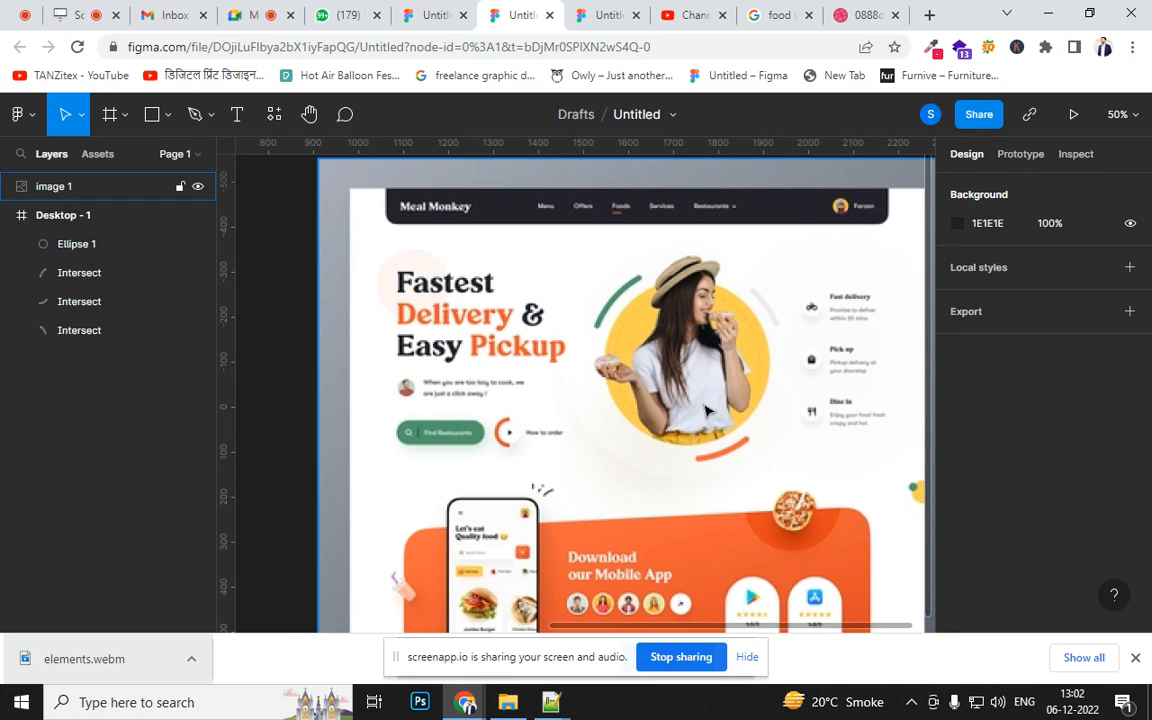
{"action": "scroll", "coordinate": [712, 347], "scroll_direction": "left", "scroll_amount": 8}
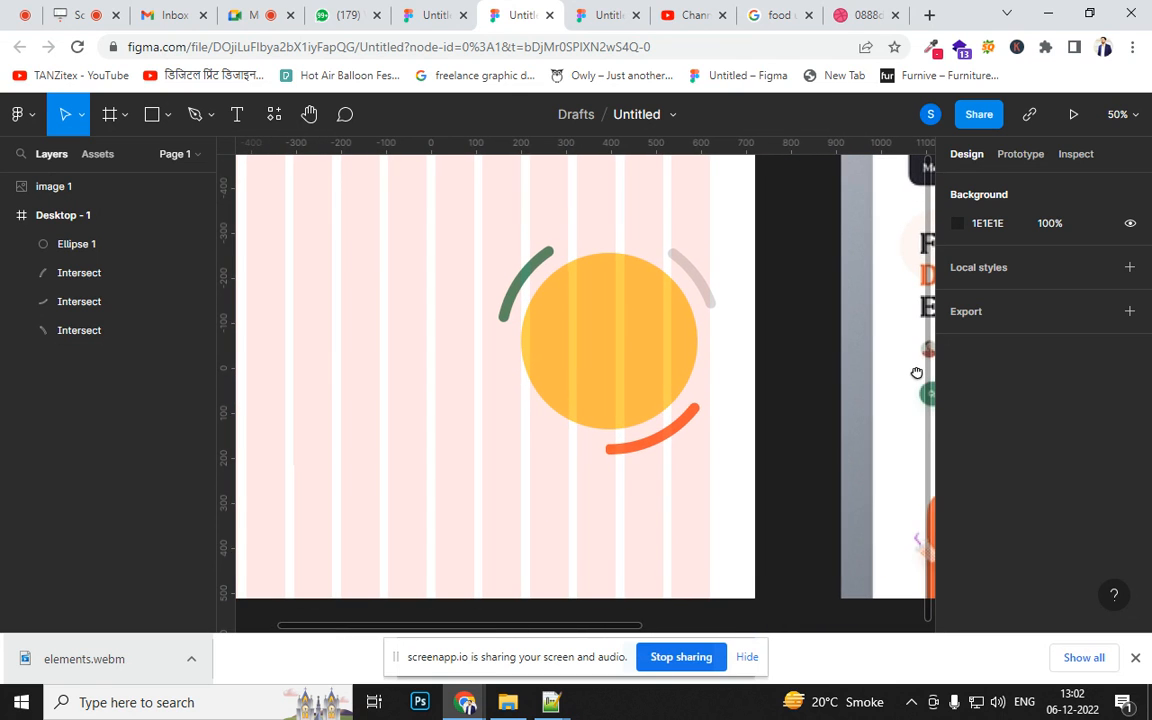
{"action": "left_click_drag", "start_coordinate": [780, 471], "coordinate": [470, 250]}
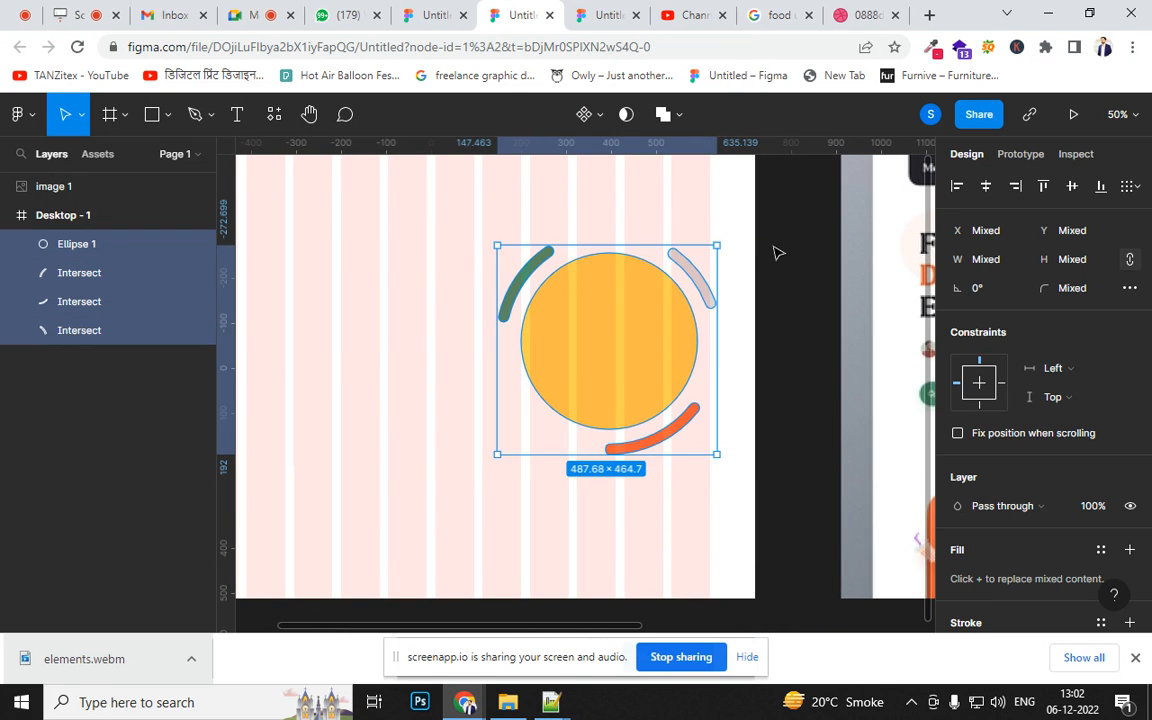
{"action": "left_click_drag", "start_coordinate": [709, 251], "coordinate": [701, 255]}
{"action": "left_click_drag", "start_coordinate": [635, 350], "coordinate": [641, 334]}
{"action": "scroll", "coordinate": [755, 345], "scroll_direction": "up", "scroll_amount": 2}
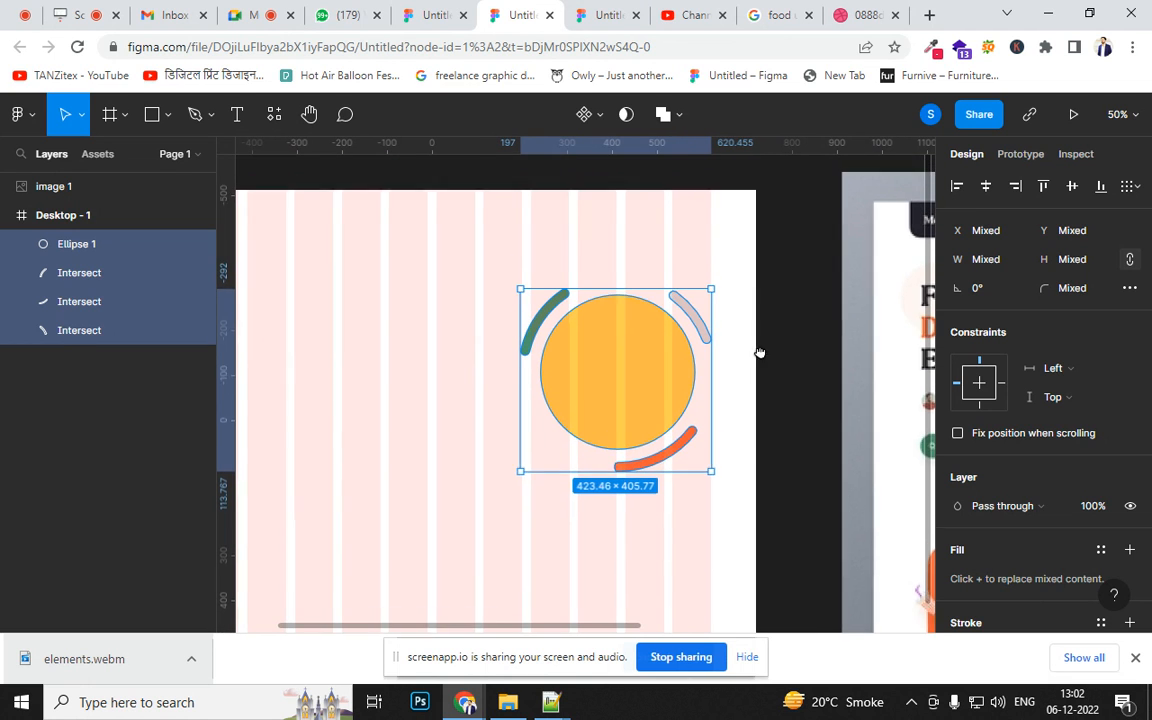
{"action": "left_click", "coordinate": [792, 368]}
- Switch to the Google Images page, search for "food eat girl" and browse the results for a hero photo
{"action": "left_click", "coordinate": [768, 12]}
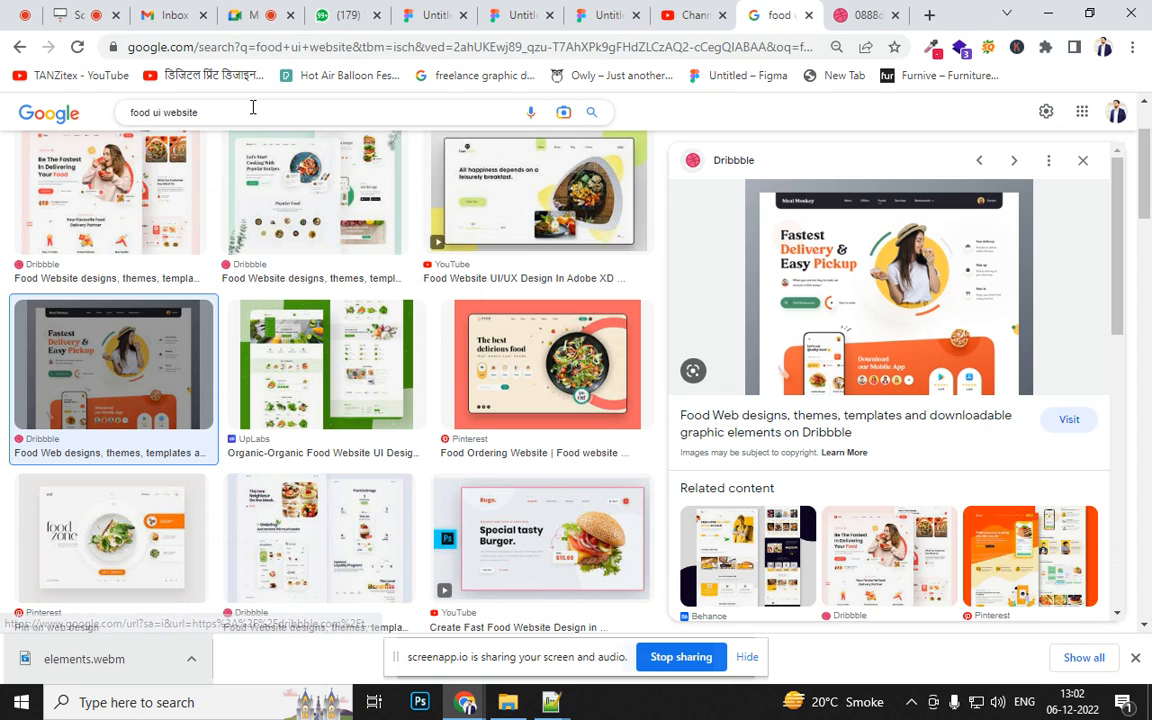
{"action": "left_click_drag", "start_coordinate": [247, 112], "coordinate": [152, 114]}
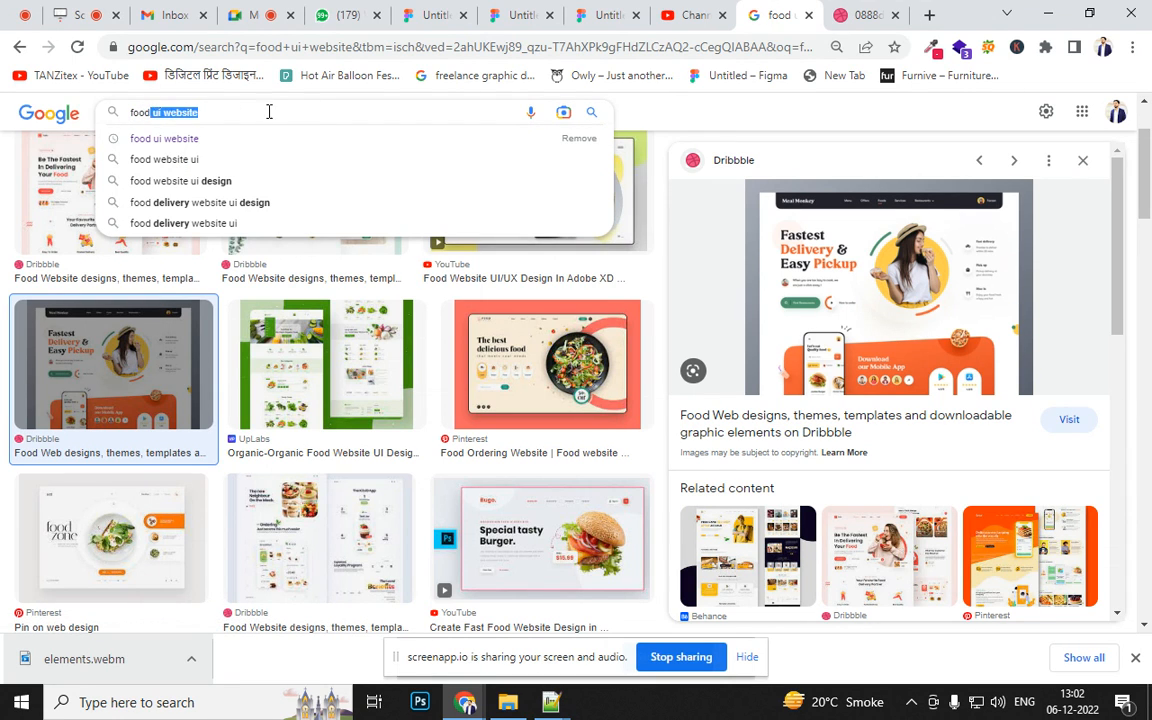
{"action": "type", "text": "eat g"}
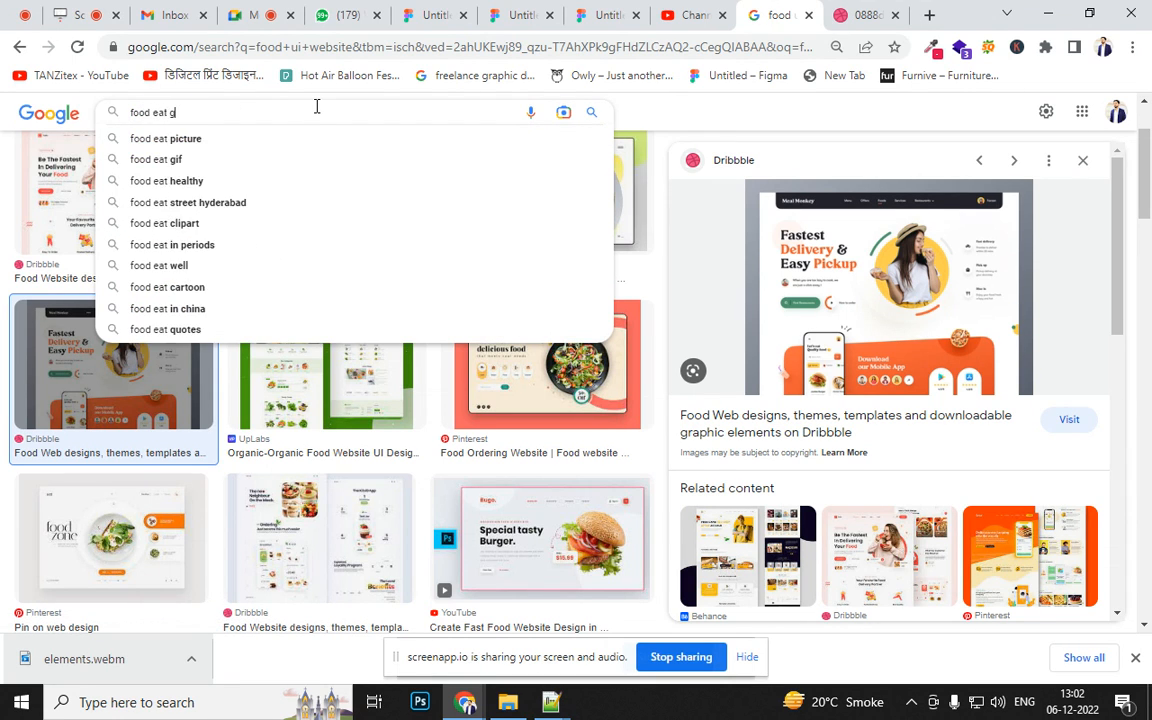
{"action": "type", "text": "irl"}
{"action": "key", "text": "Return"}
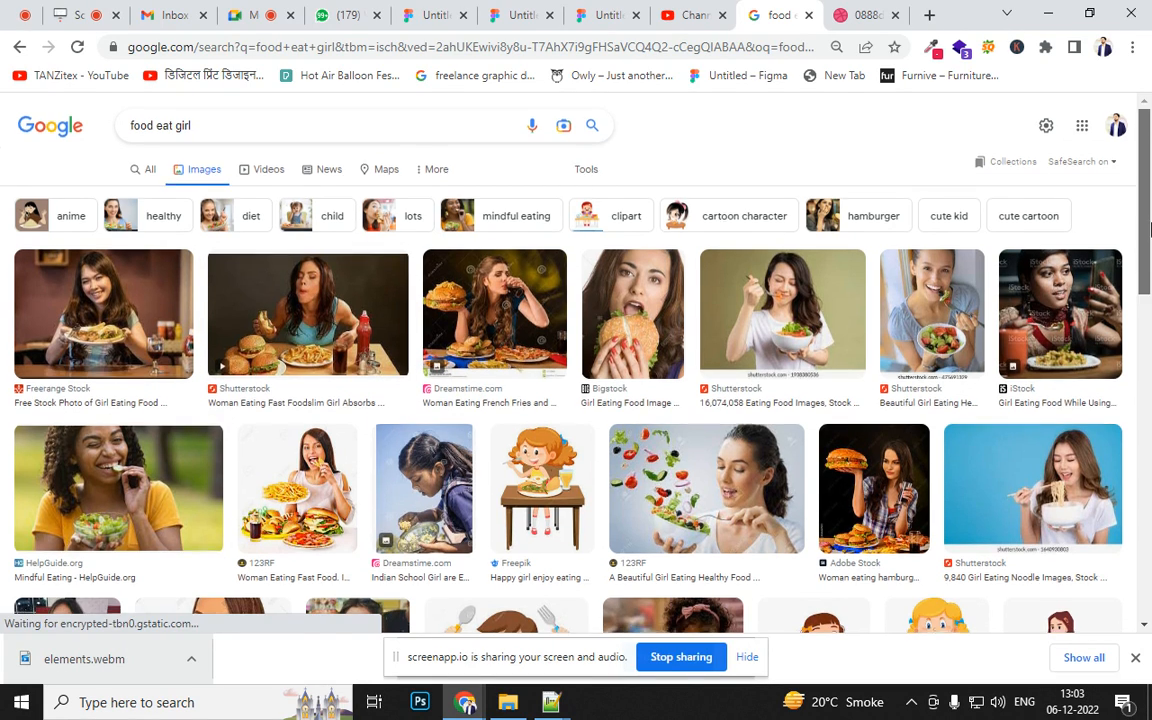
{"action": "scroll", "coordinate": [1148, 336], "scroll_direction": "down", "scroll_amount": 3}
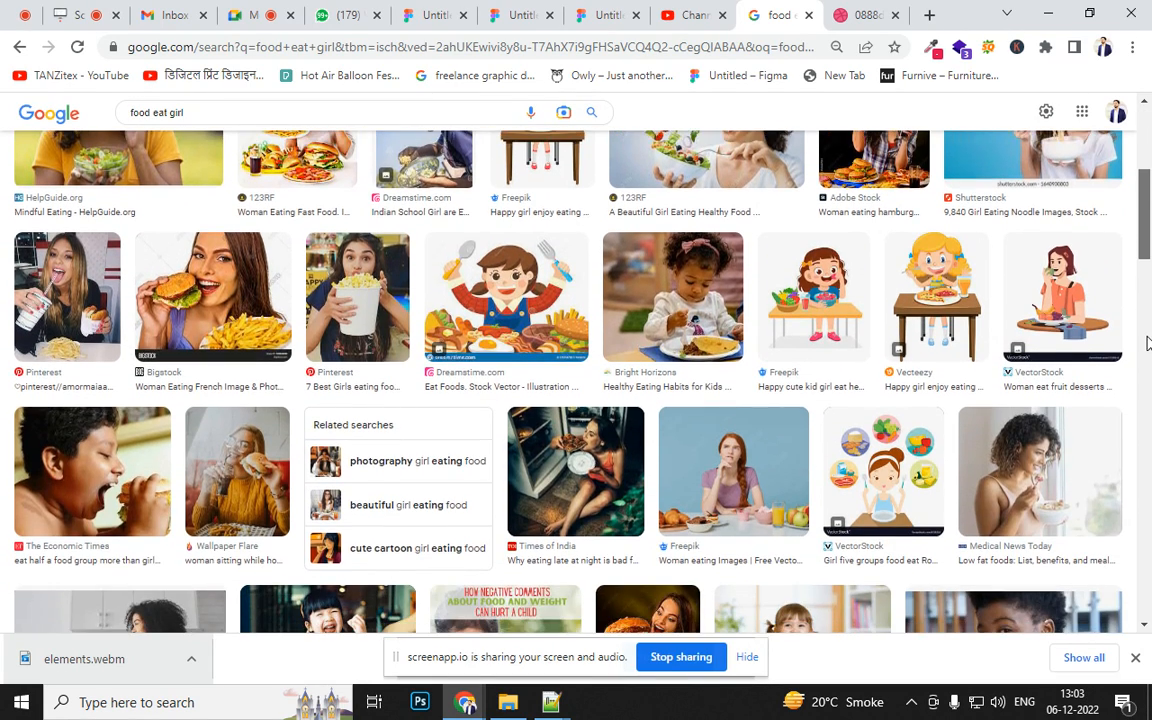
{"action": "scroll", "coordinate": [1149, 400], "scroll_direction": "down", "scroll_amount": 4}
{"action": "scroll", "coordinate": [1149, 424], "scroll_direction": "down", "scroll_amount": 2}
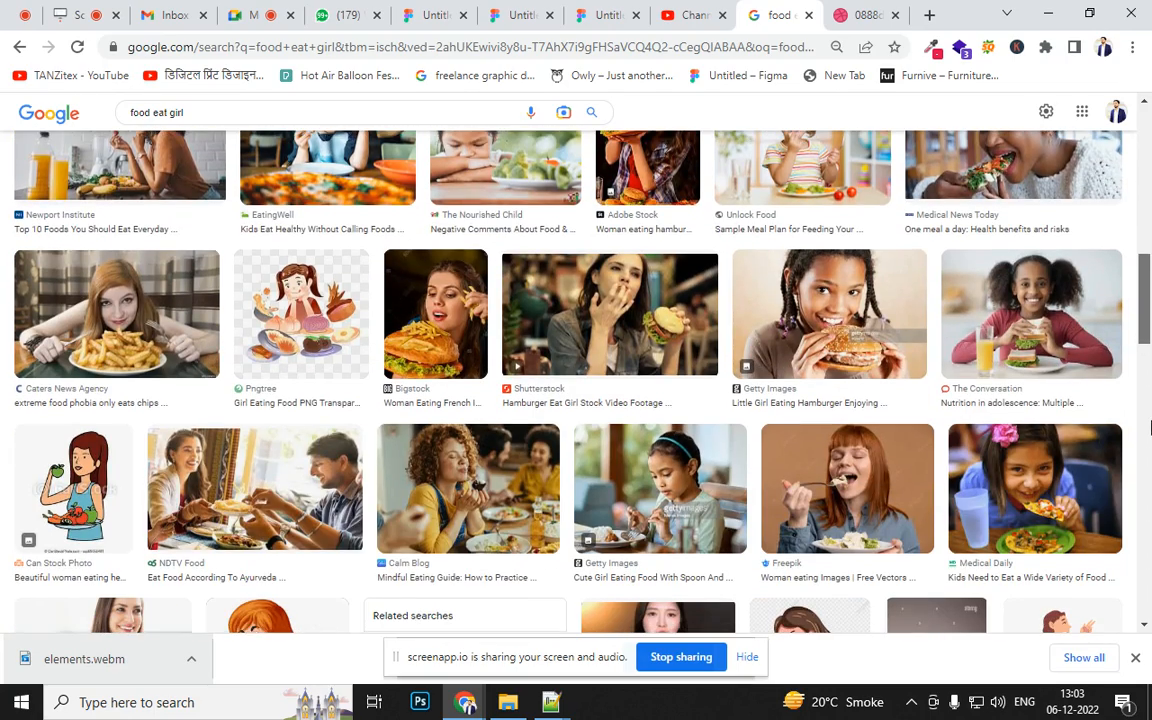
- Browse further through the "food eat girl" image results for a hero photo, previewing the woman with a yellow fruit bowl
{"action": "scroll", "coordinate": [1149, 440], "scroll_direction": "down", "scroll_amount": 3}
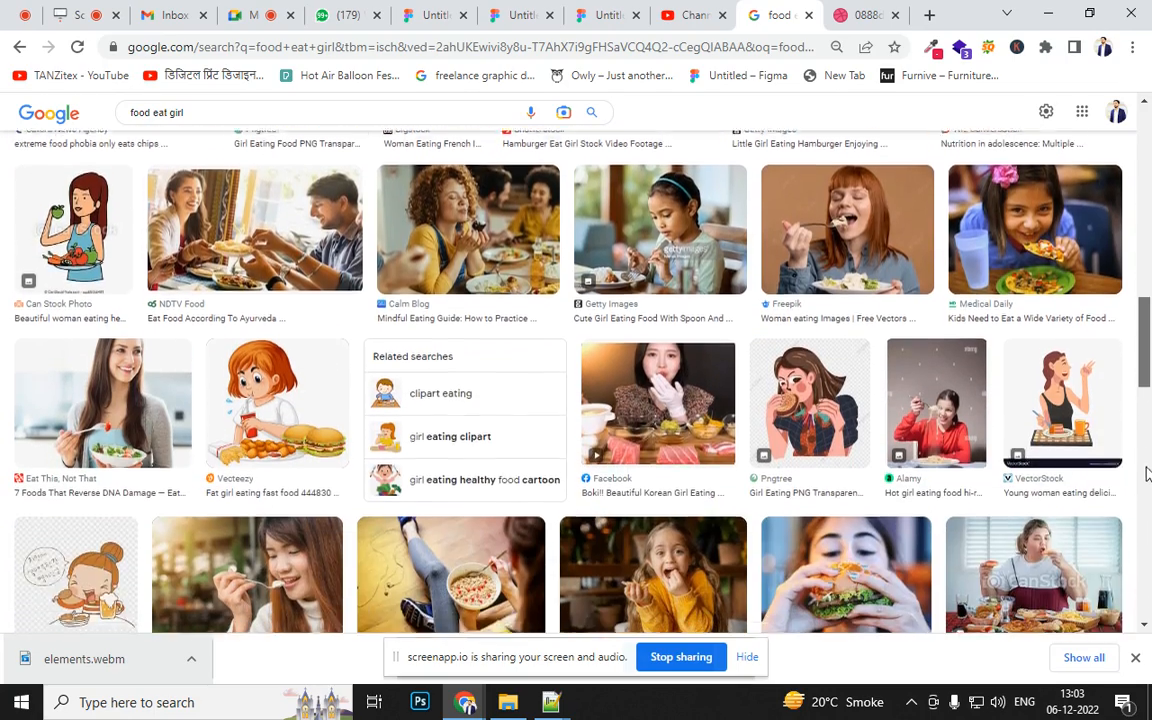
{"action": "scroll", "coordinate": [1146, 493], "scroll_direction": "down", "scroll_amount": 1}
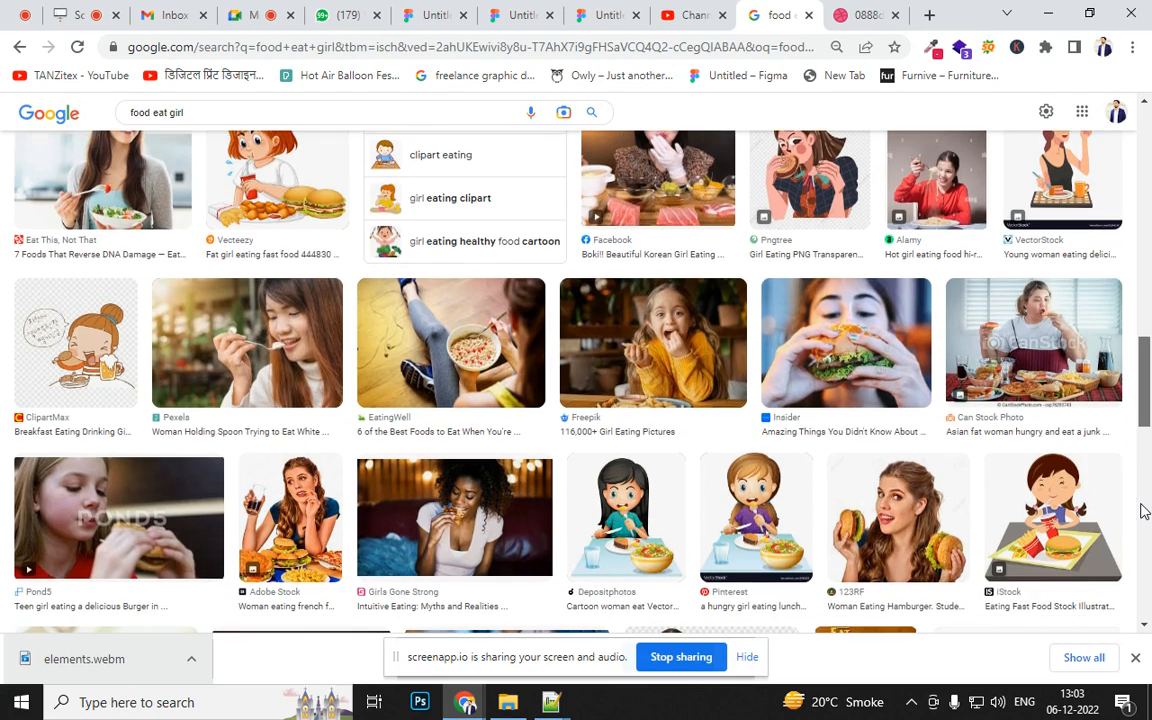
{"action": "scroll", "coordinate": [1143, 511], "scroll_direction": "down", "scroll_amount": 4}
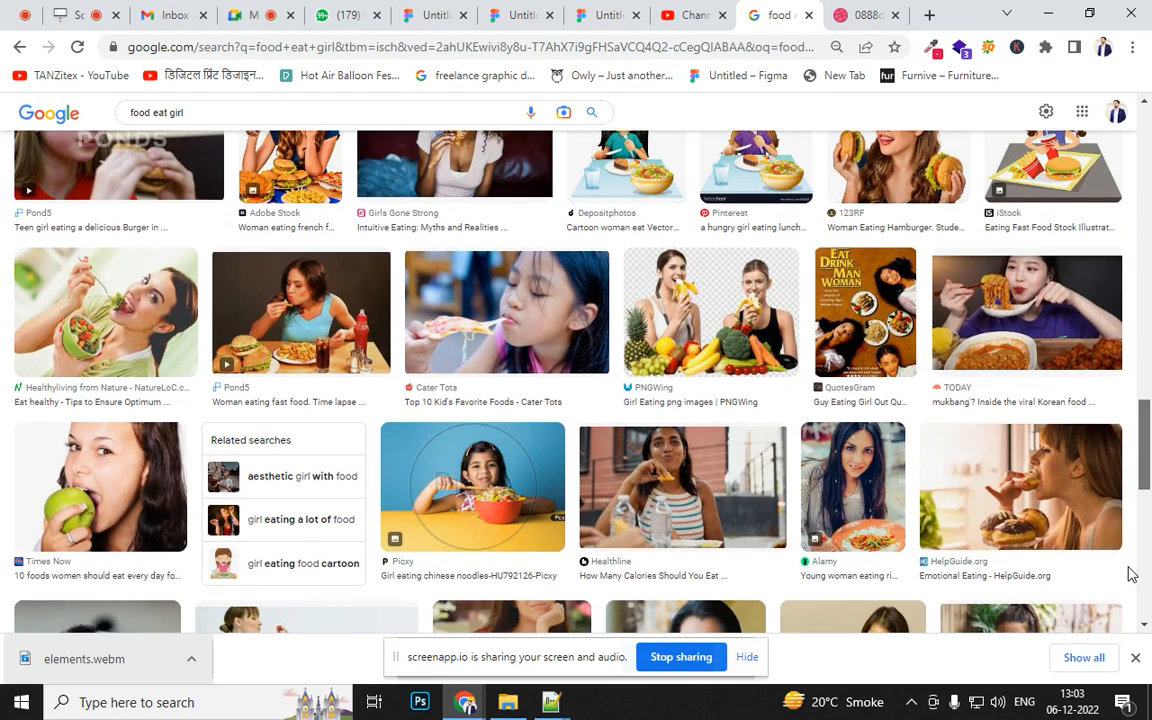
{"action": "scroll", "coordinate": [1131, 572], "scroll_direction": "up", "scroll_amount": 1}
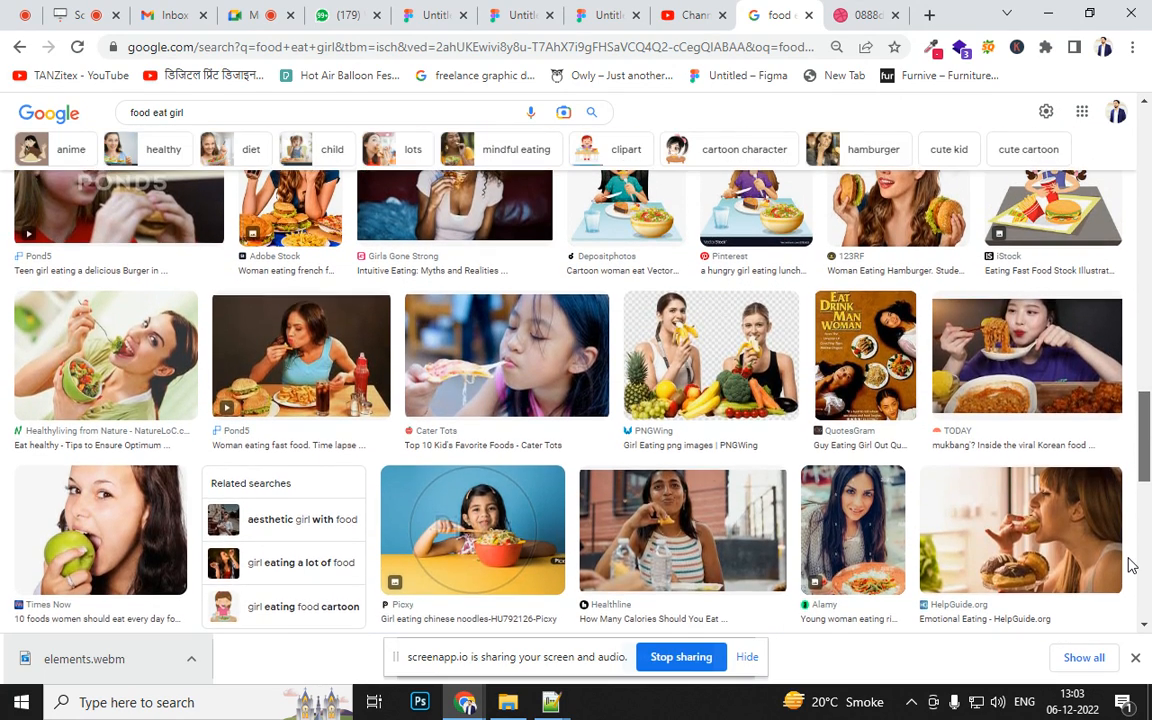
{"action": "scroll", "coordinate": [1128, 566], "scroll_direction": "down", "scroll_amount": 4}
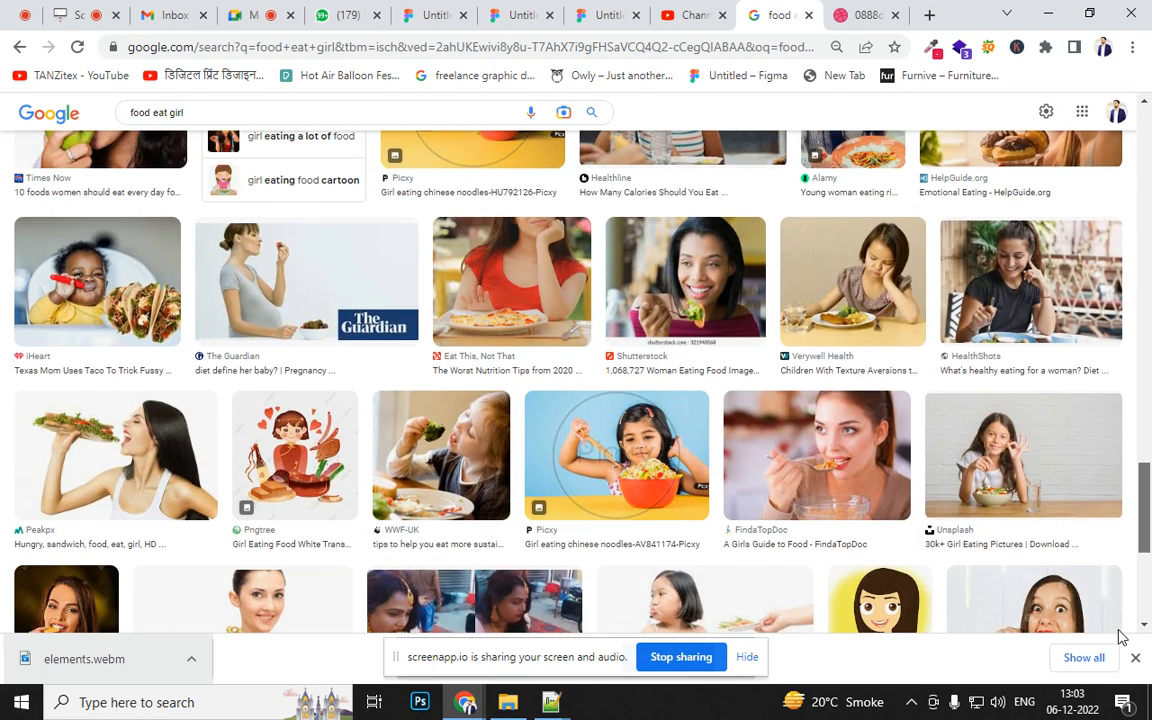
{"action": "left_click_drag", "start_coordinate": [1146, 322], "coordinate": [1145, 410]}
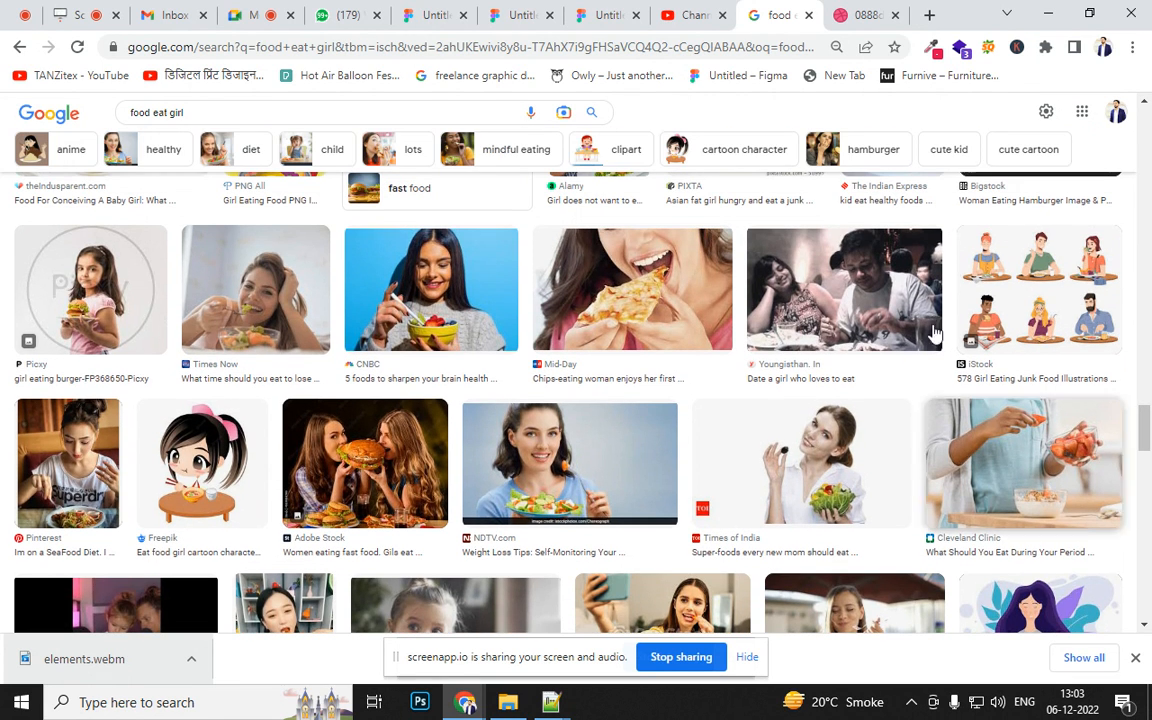
{"action": "left_click", "coordinate": [369, 287]}
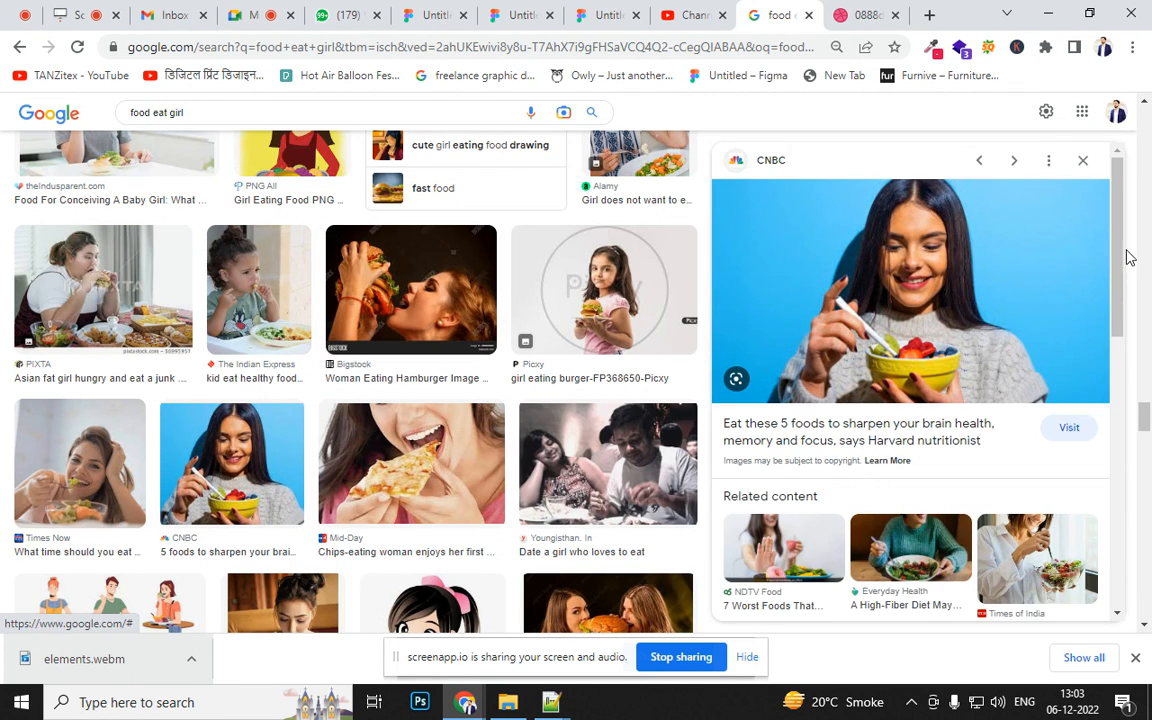
{"action": "scroll", "coordinate": [999, 288], "scroll_direction": "down", "scroll_amount": 2}
{"action": "scroll", "coordinate": [999, 288], "scroll_direction": "up", "scroll_amount": 2}
{"action": "left_click_drag", "start_coordinate": [1146, 412], "coordinate": [1145, 512]}
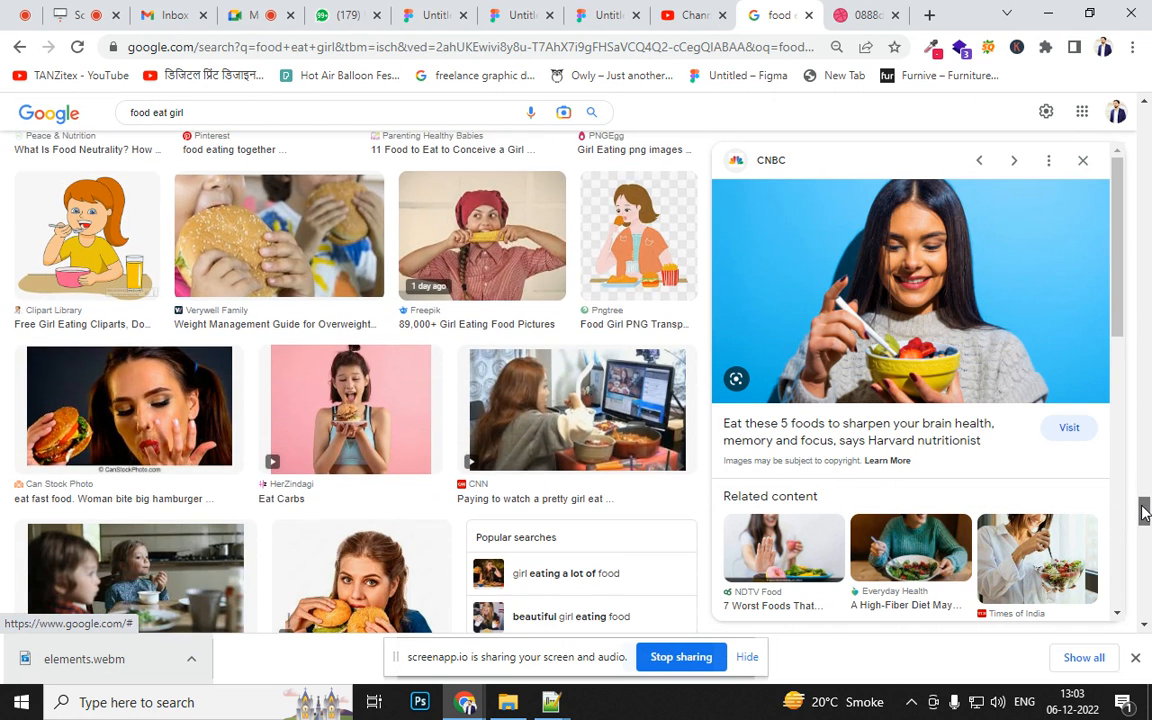
- Preview the Freepik photo of the girl in a red cap eating corn and copy the image
{"action": "left_click", "coordinate": [548, 278]}
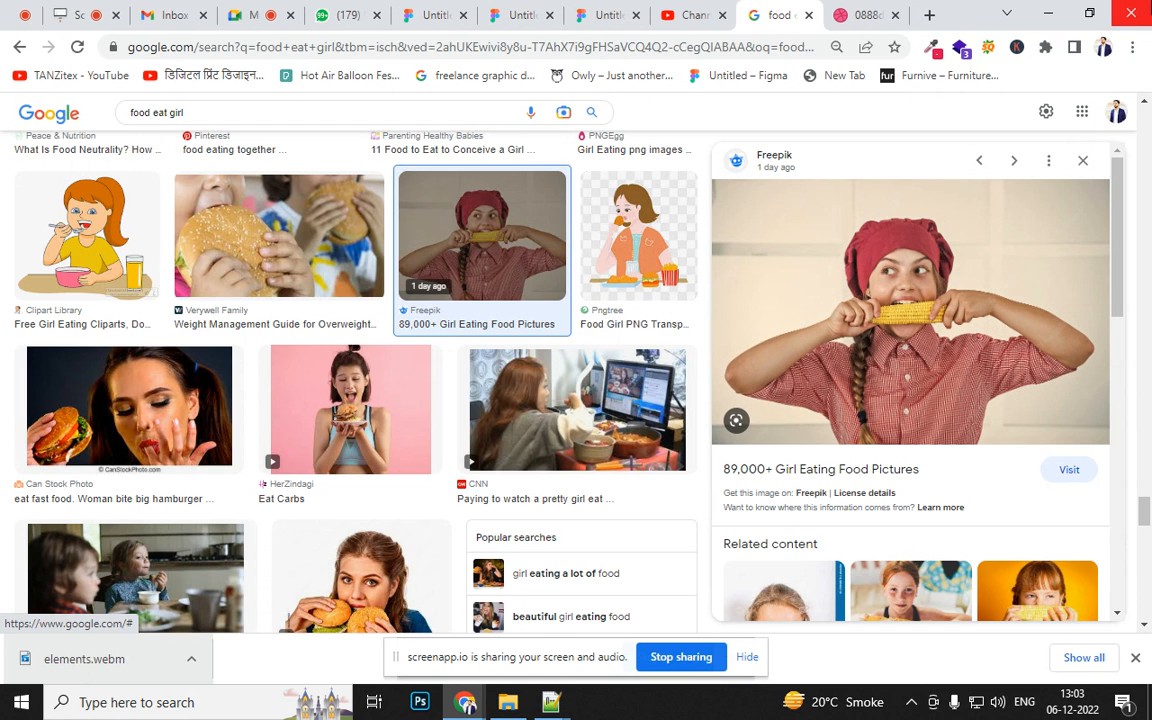
{"action": "right_click", "coordinate": [932, 330]}
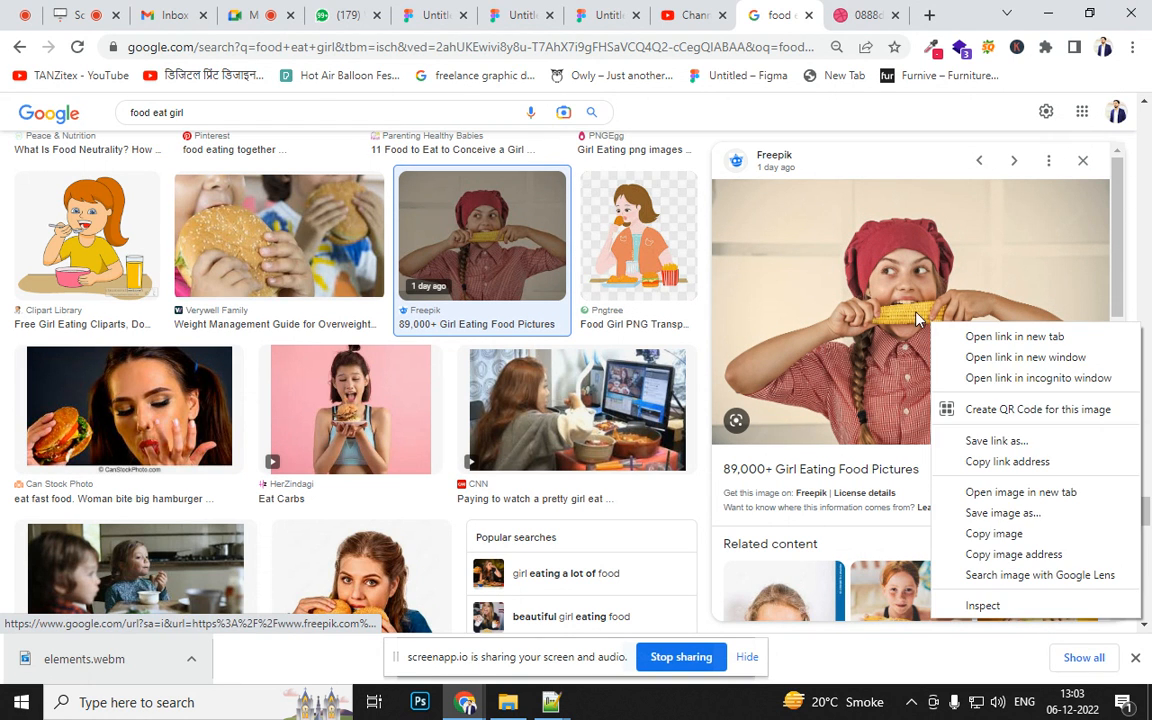
{"action": "left_click", "coordinate": [1038, 537]}
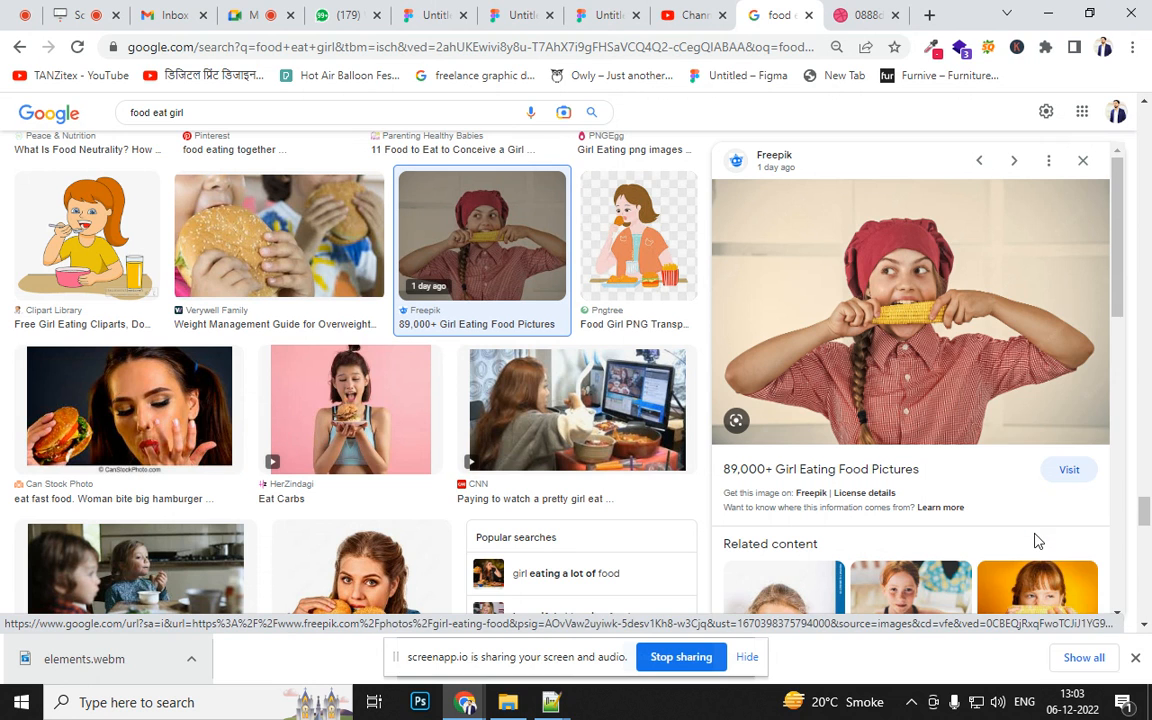
- Preview the pink-background photo of the girl holding a burger and copy the image
{"action": "left_click", "coordinate": [384, 380]}
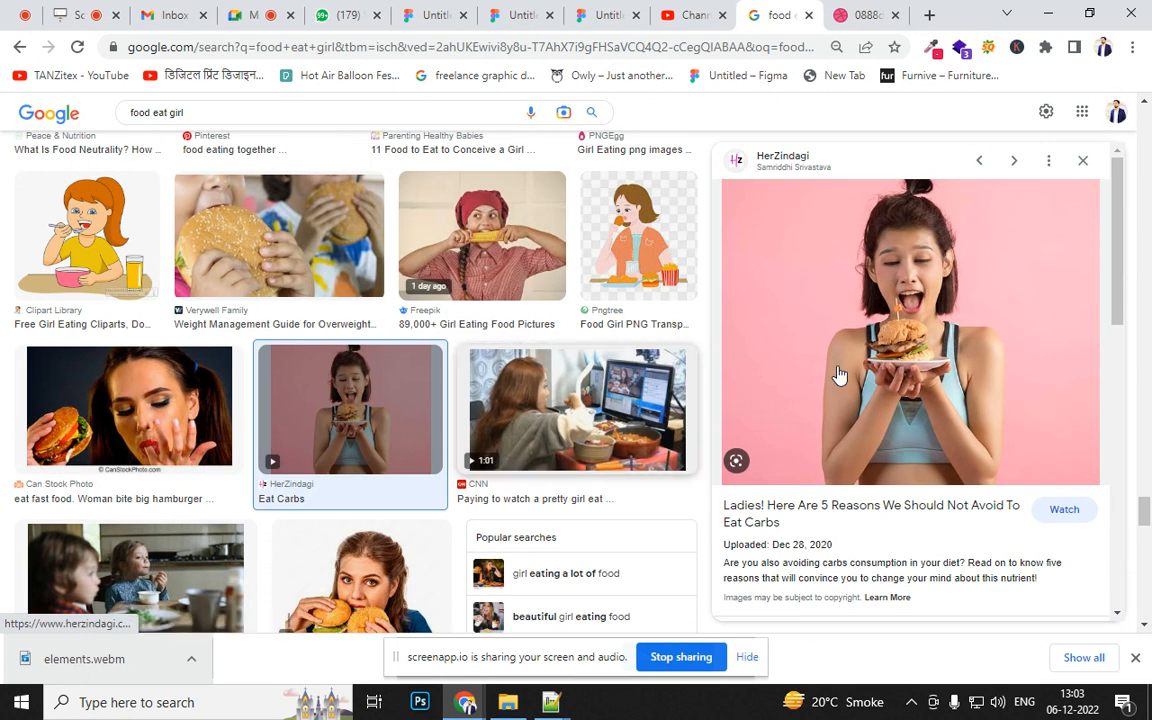
{"action": "right_click", "coordinate": [910, 300]}
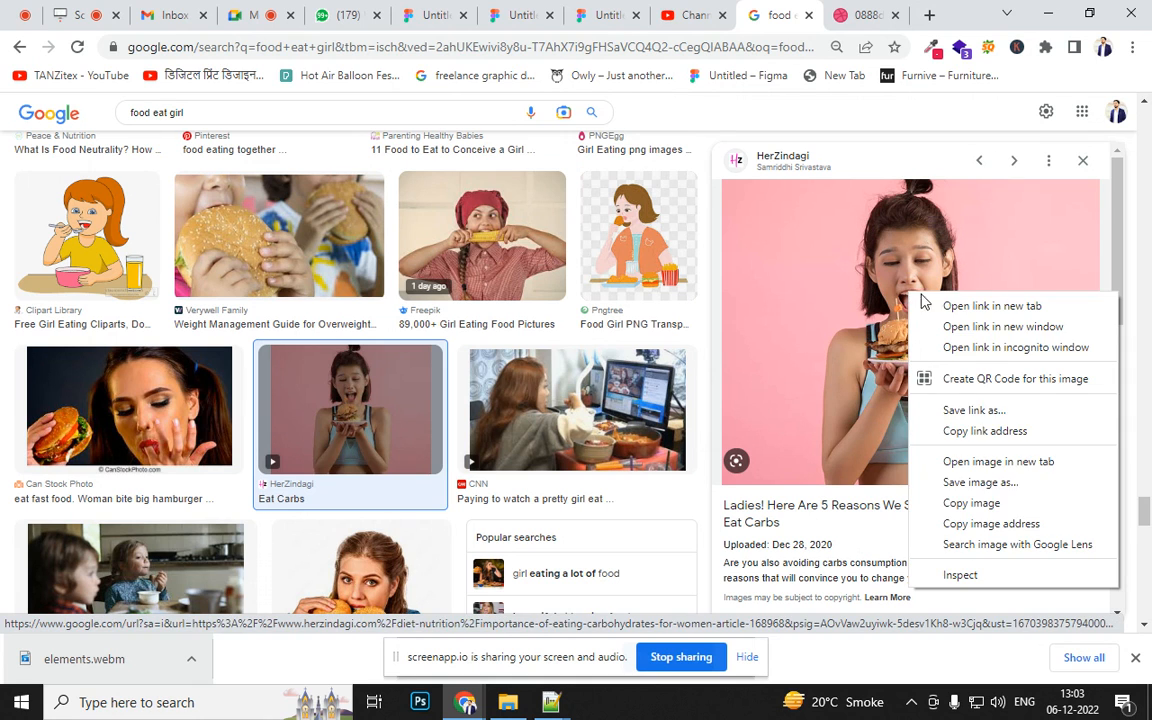
{"action": "left_click", "coordinate": [978, 503]}
{"action": "right_click", "coordinate": [1010, 332]}
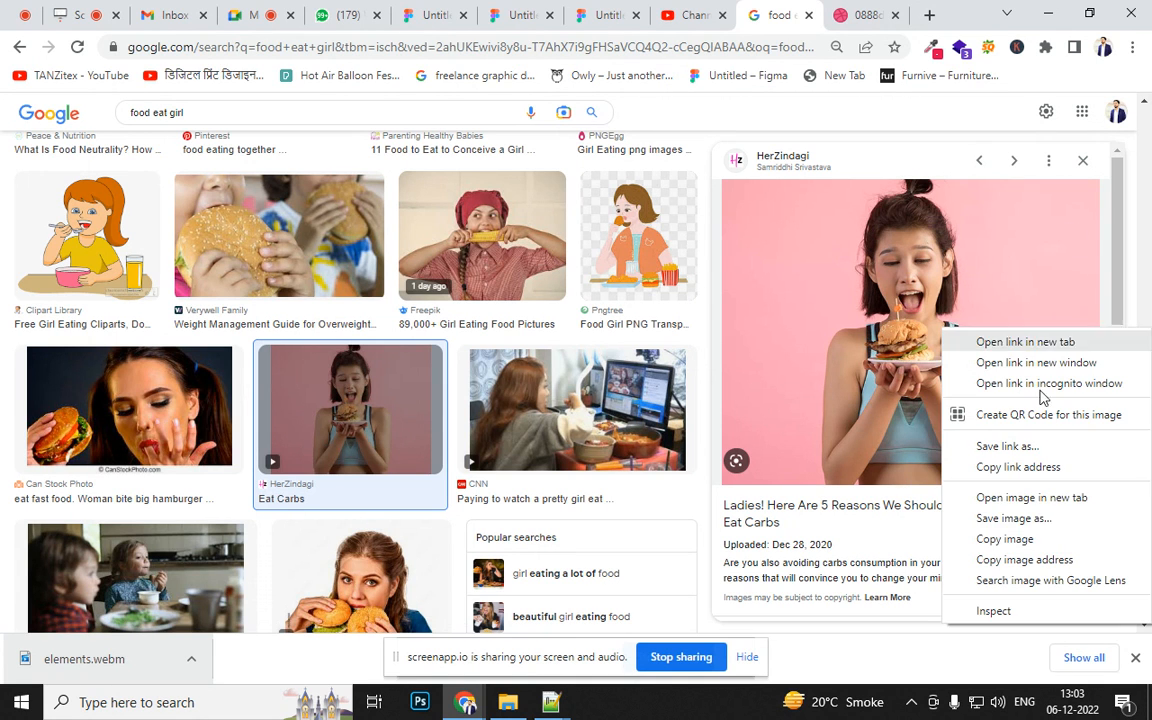
{"action": "left_click", "coordinate": [1043, 541]}
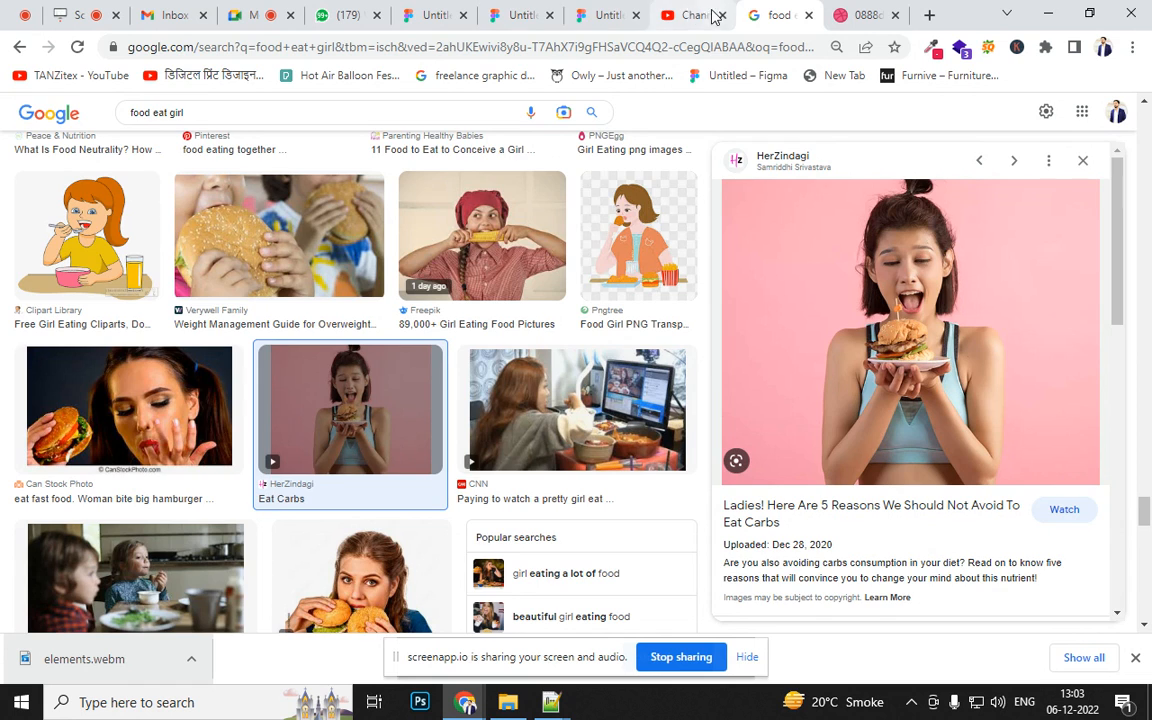
- Switch to the Figma design file and paste the burger photo into the desktop frame at about X 694, Y 149
{"action": "left_click", "coordinate": [600, 16]}
{"action": "left_click", "coordinate": [515, 14]}
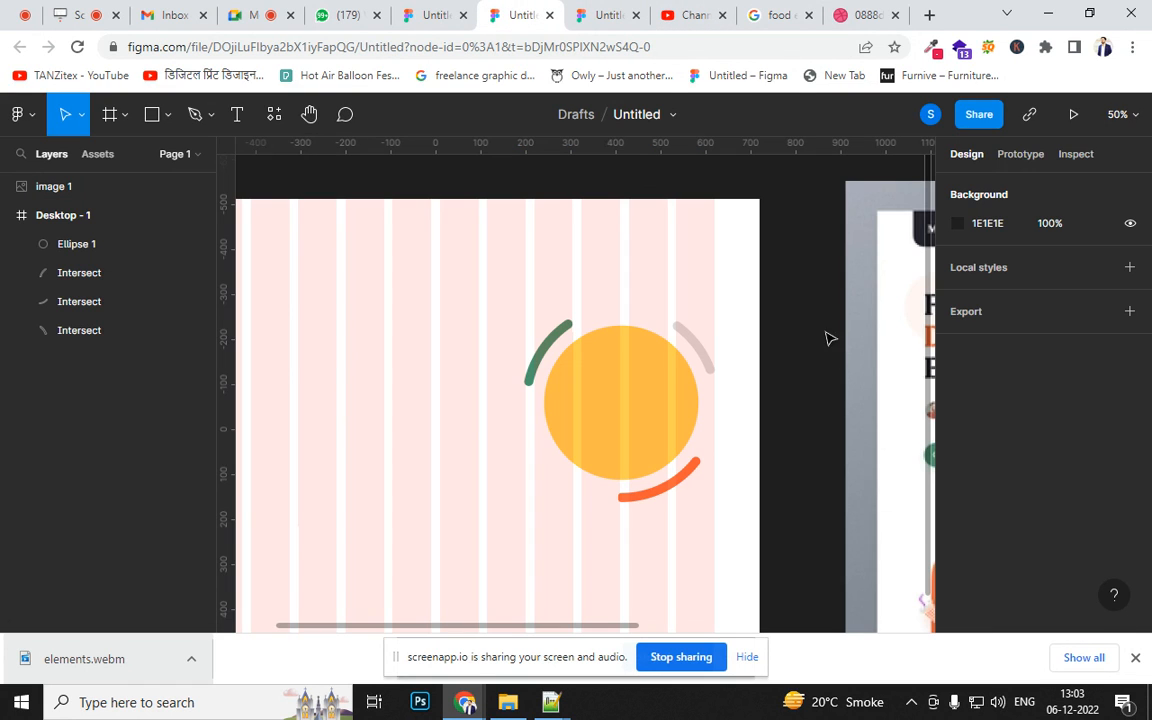
{"action": "key", "text": "ctrl+v"}
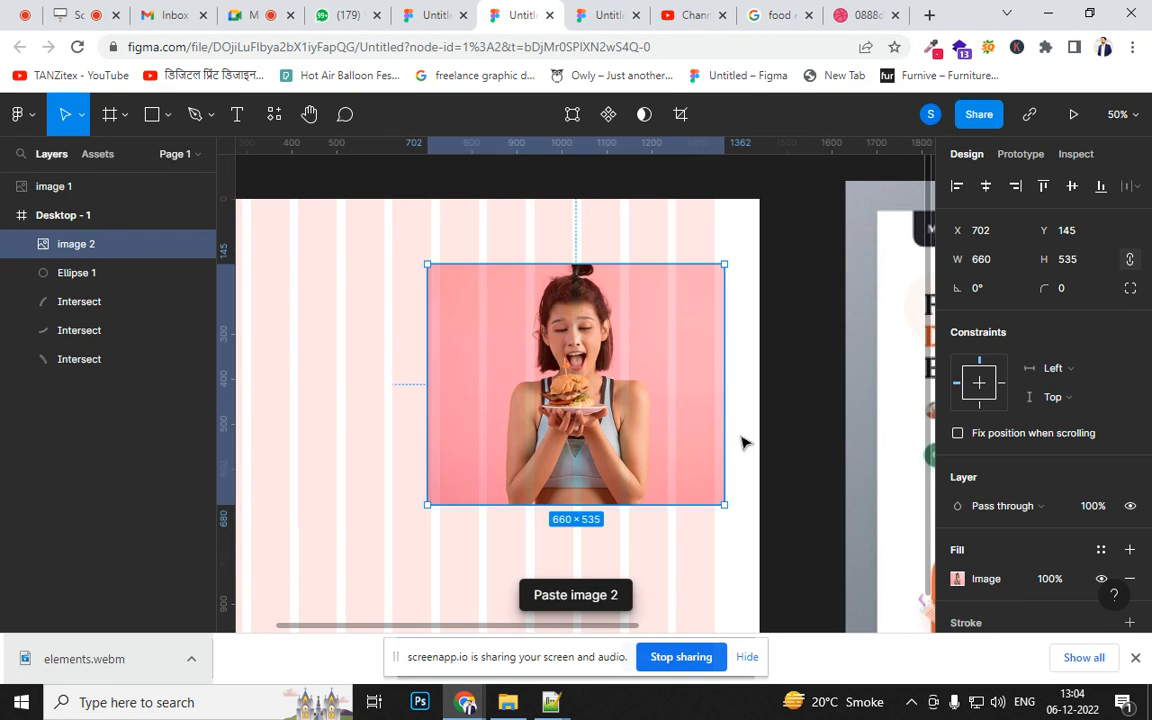
{"action": "mouse_move", "coordinate": [580, 381]}
{"action": "left_mouse_down"}
{"action": "mouse_move", "coordinate": [625, 419]}
{"action": "mouse_move", "coordinate": [730, 327]}
{"action": "mouse_move", "coordinate": [630, 404]}
{"action": "mouse_move", "coordinate": [612, 398]}
{"action": "mouse_move", "coordinate": [626, 386]}
{"action": "mouse_move", "coordinate": [622, 396]}
{"action": "mouse_move", "coordinate": [577, 388]}
{"action": "left_mouse_up"}
- Try to remove the photo's pink background with the Remove BG plugin
{"action": "right_click", "coordinate": [575, 386]}
{"action": "mouse_move", "coordinate": [733, 229]}
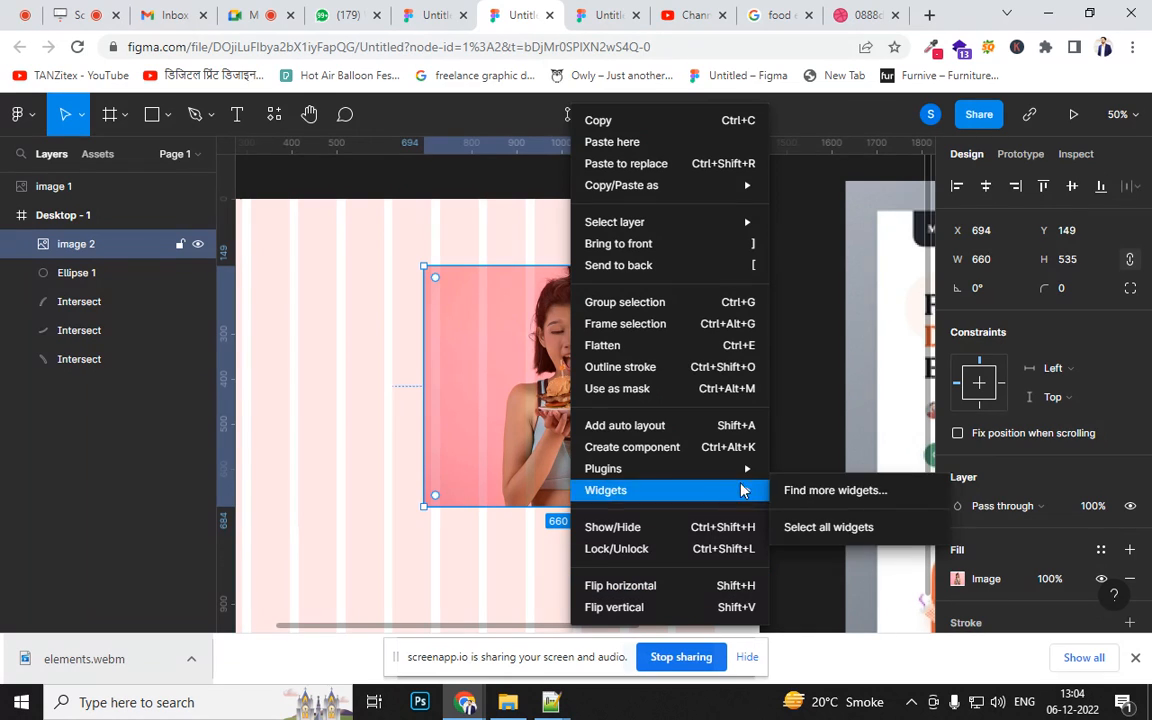
{"action": "mouse_move", "coordinate": [744, 469]}
{"action": "mouse_move", "coordinate": [848, 305]}
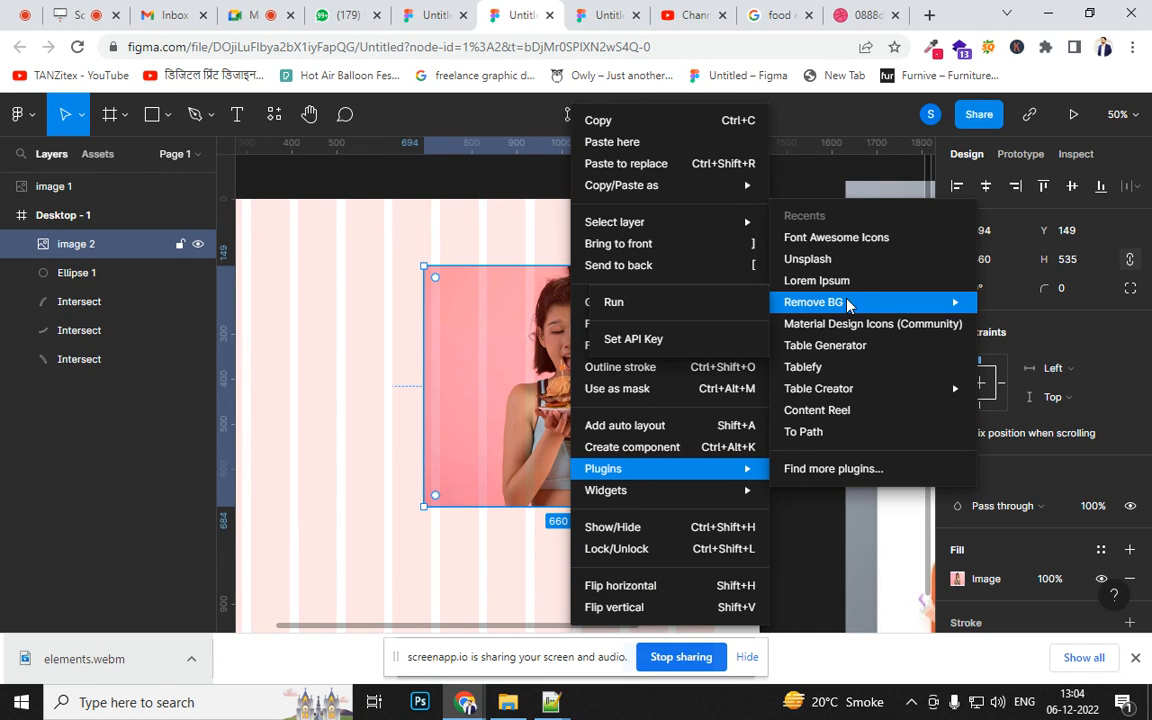
{"action": "left_click", "coordinate": [656, 305]}
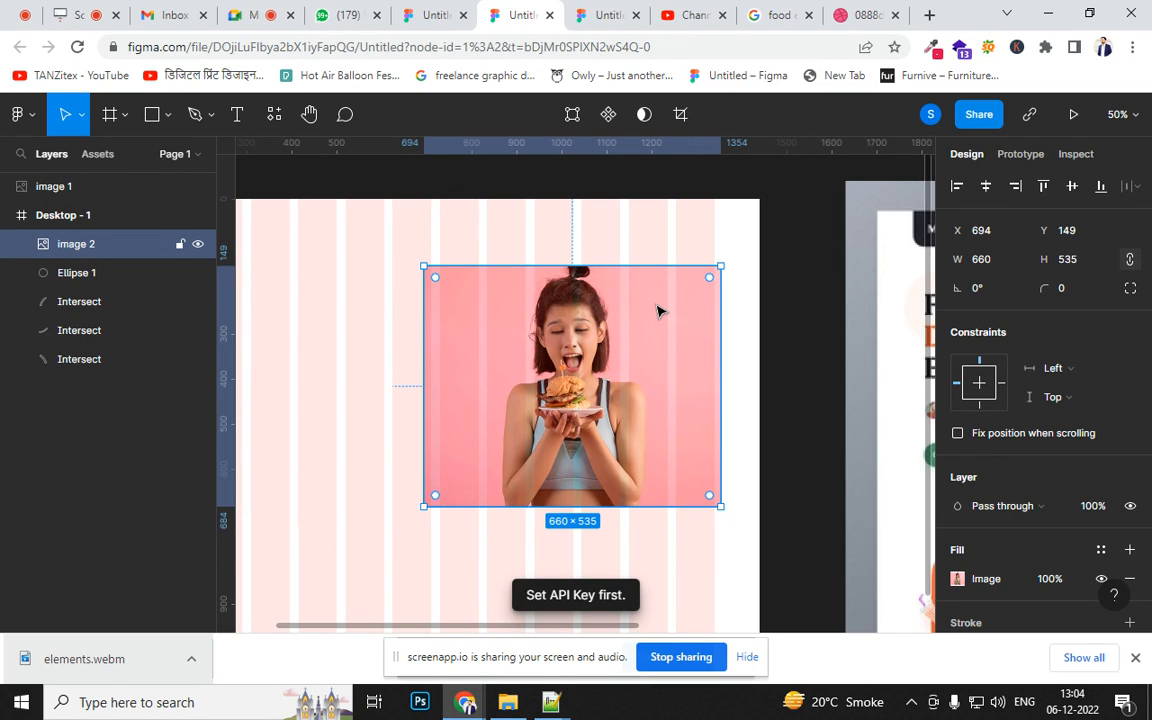
- Open the Remove BG plugin's API key setup
{"action": "right_click", "coordinate": [650, 392]}
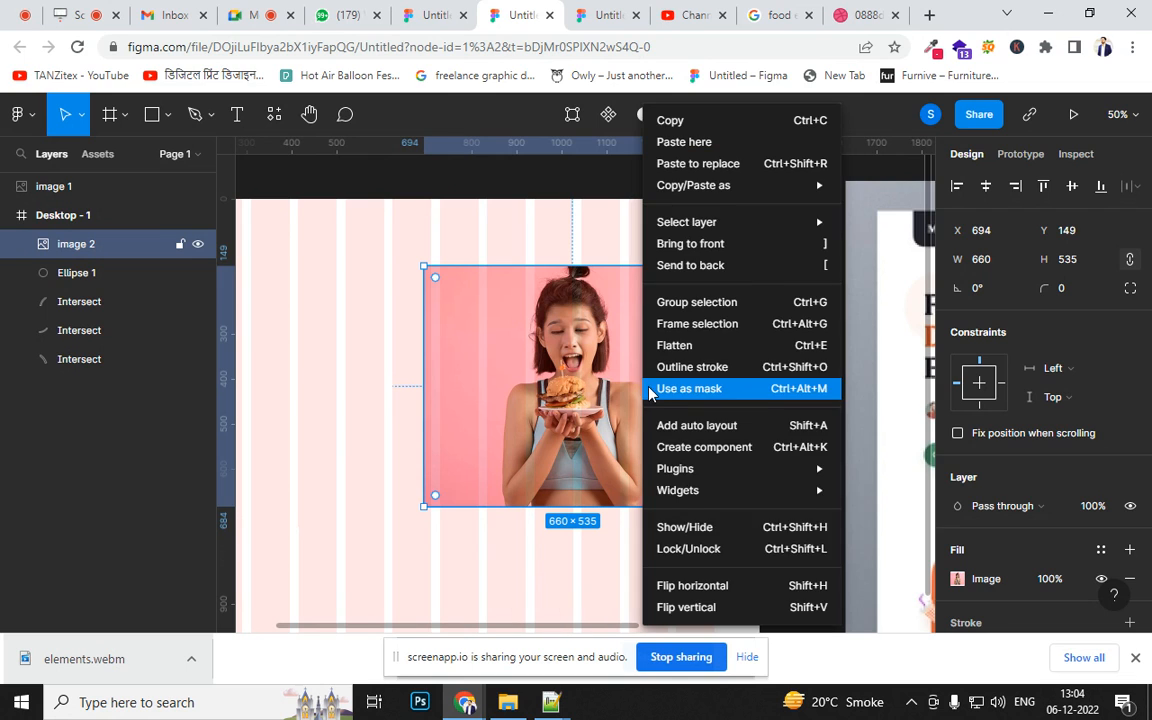
{"action": "mouse_move", "coordinate": [754, 492]}
{"action": "mouse_move", "coordinate": [782, 478]}
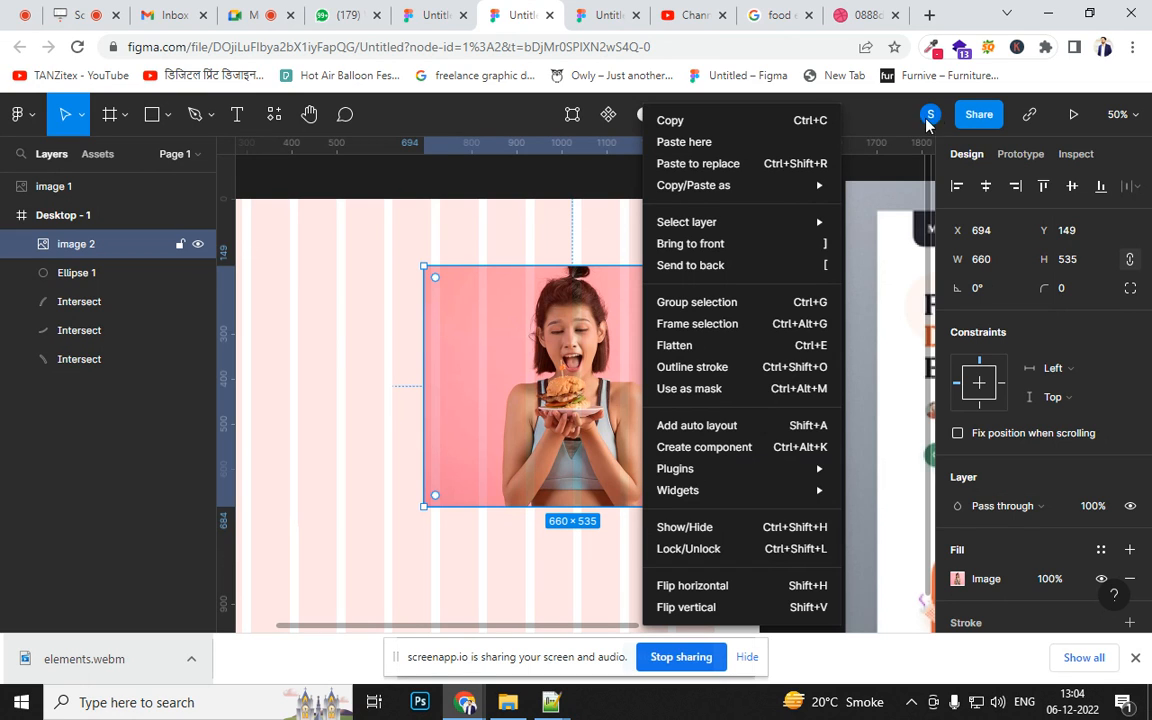
{"action": "mouse_move", "coordinate": [714, 506]}
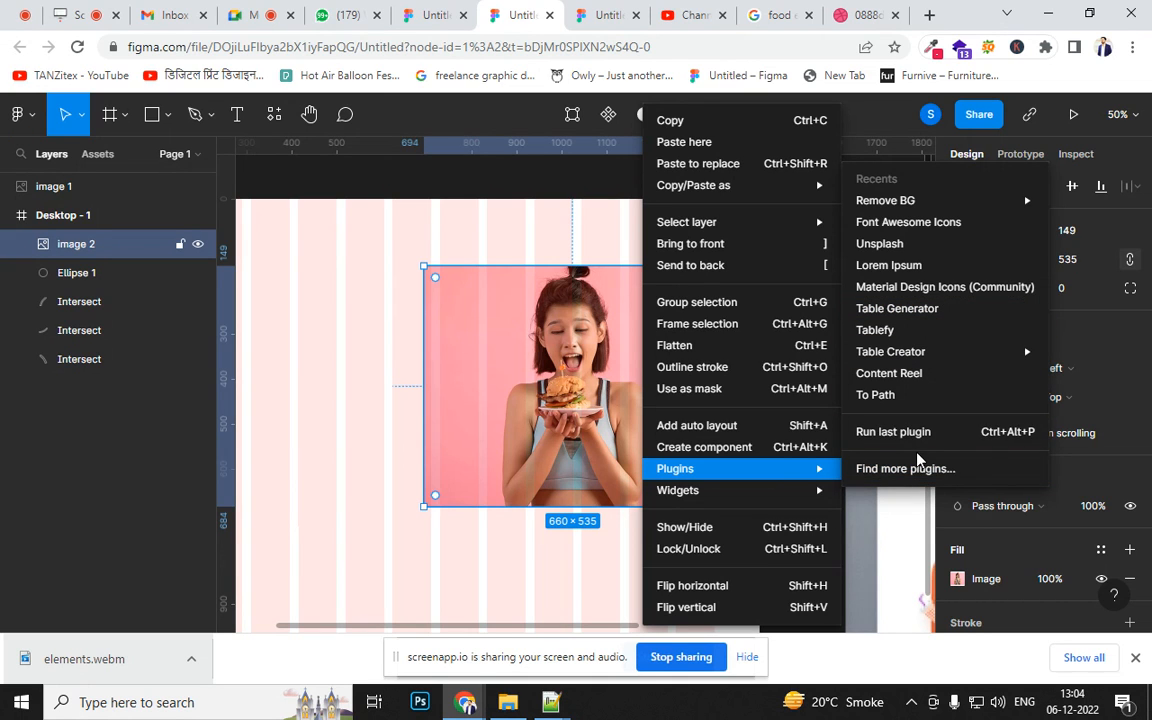
{"action": "mouse_move", "coordinate": [900, 200]}
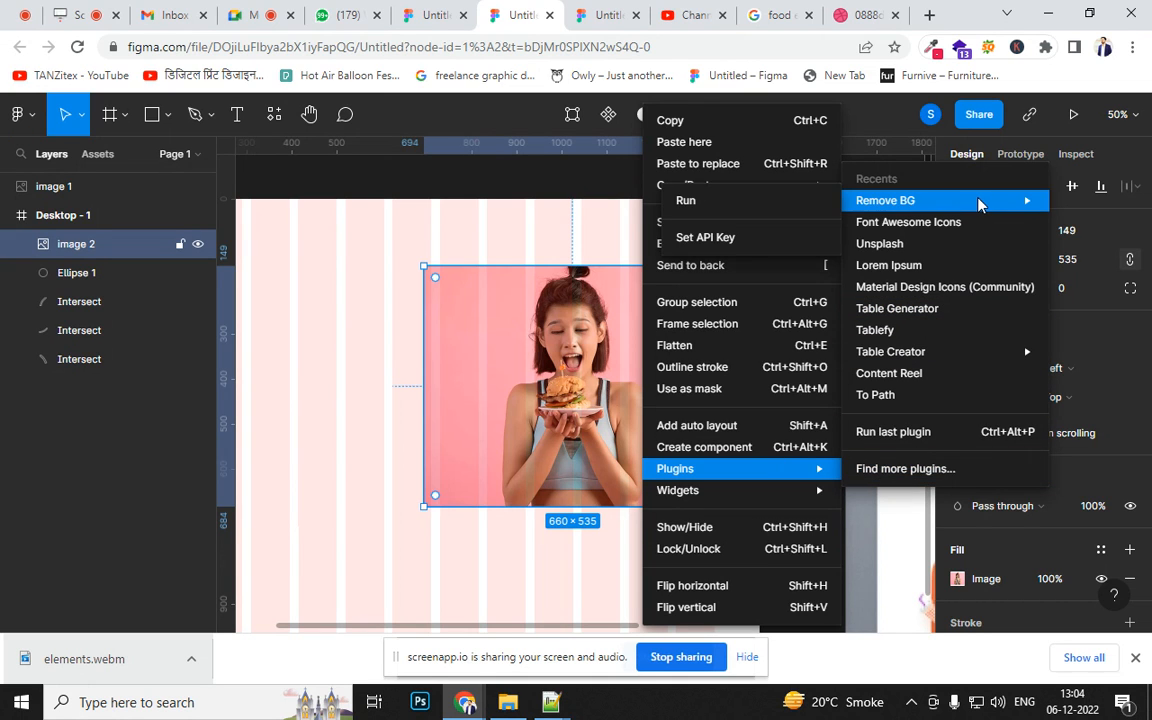
{"action": "left_click", "coordinate": [700, 238]}
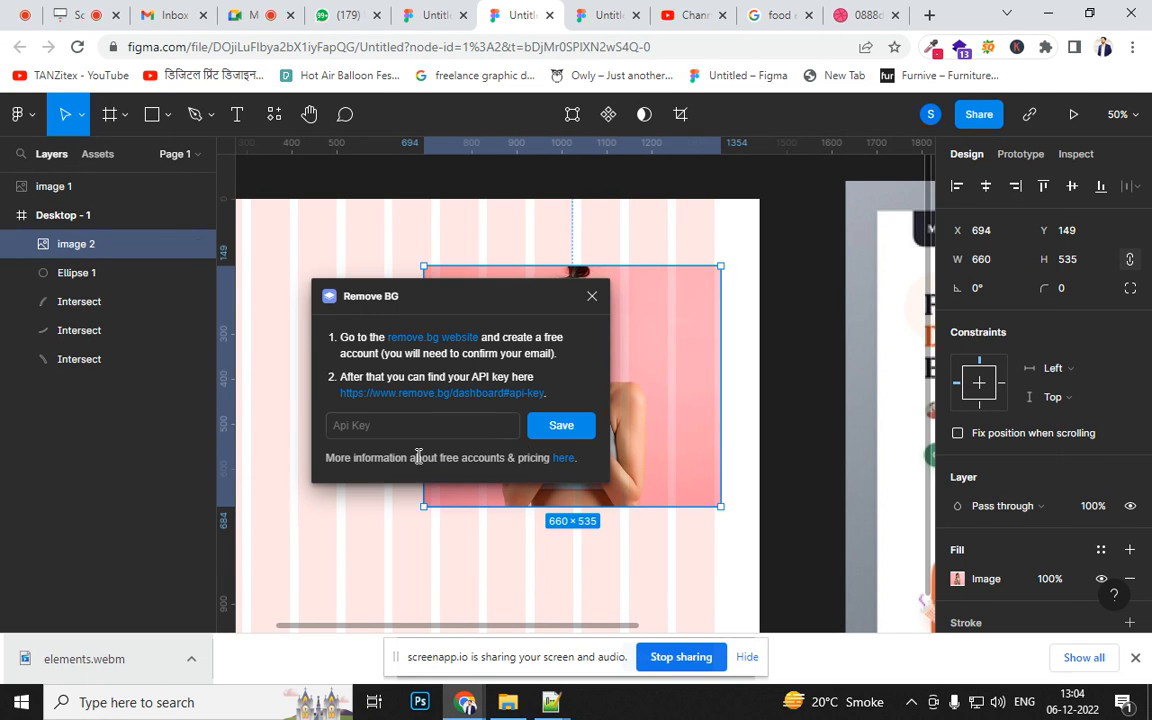
- Follow the plugin's link to the remove.bg API key page, back out of the Facebook login and sign in to the dashboard
{"action": "left_click", "coordinate": [462, 396]}
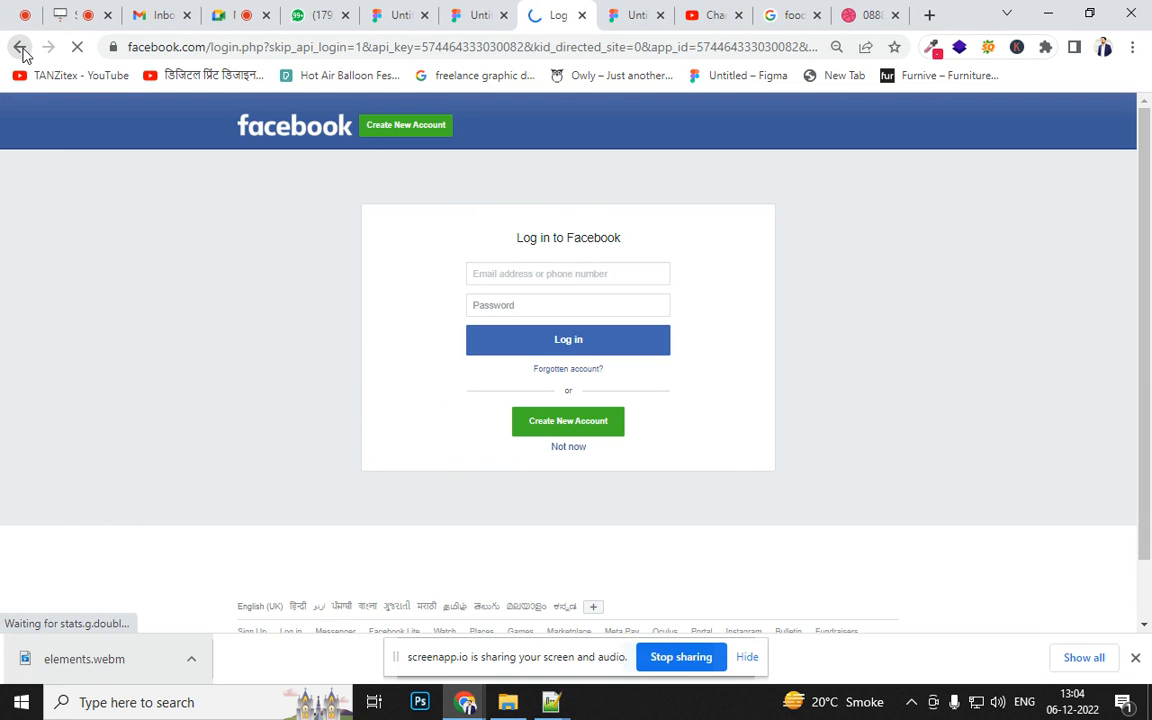
{"action": "left_click", "coordinate": [22, 50]}
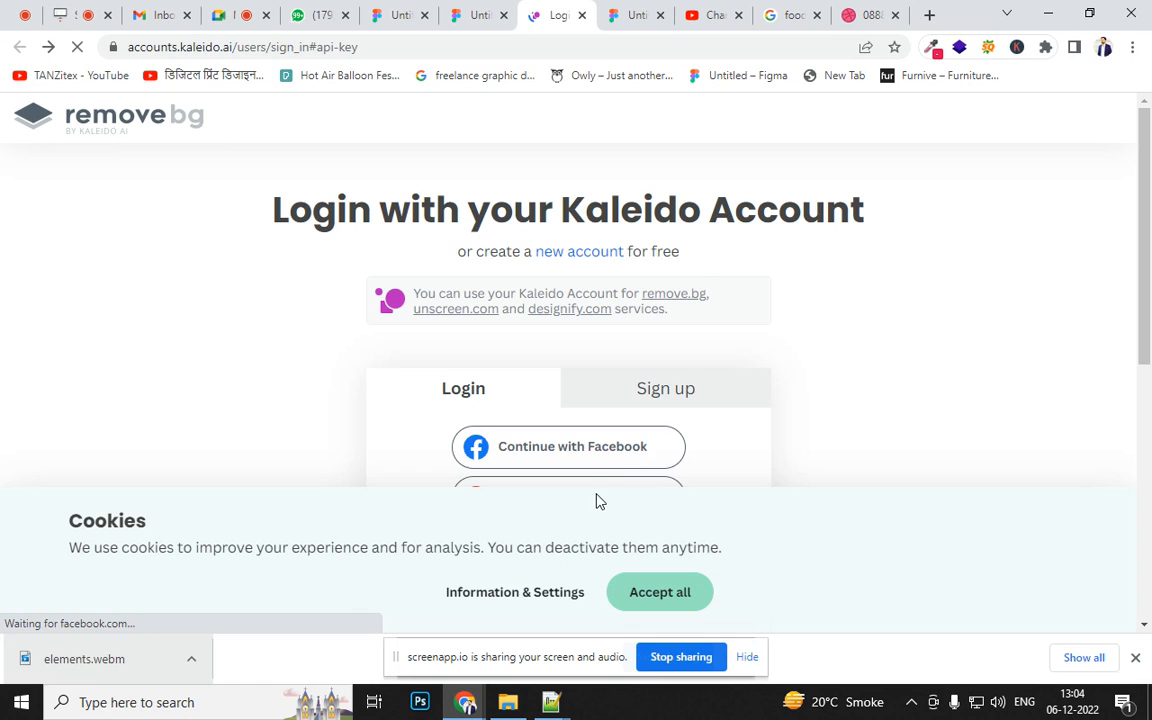
{"action": "left_click", "coordinate": [590, 301]}
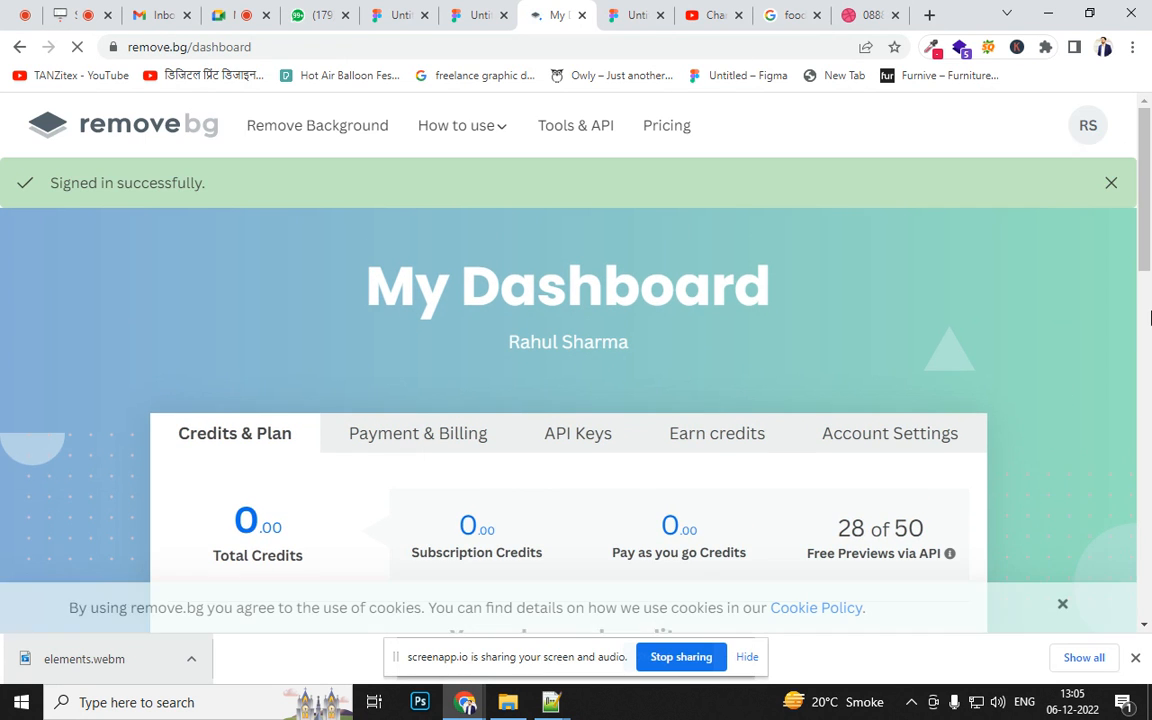
- Open the first key listed under the remove.bg account's API keys and copy it
{"action": "scroll", "coordinate": [1148, 337], "scroll_direction": "down", "scroll_amount": 4}
{"action": "left_click_drag", "start_coordinate": [1150, 329], "coordinate": [1148, 222]}
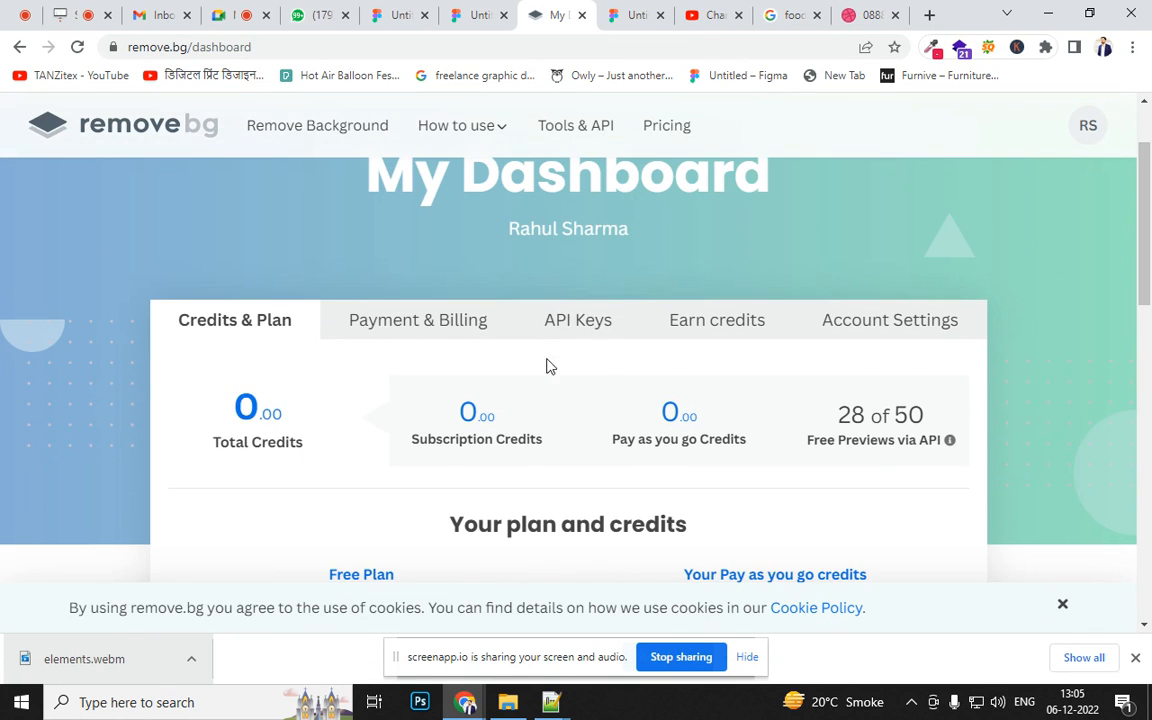
{"action": "left_click", "coordinate": [577, 318]}
{"action": "scroll", "coordinate": [1150, 283], "scroll_direction": "down", "scroll_amount": 2}
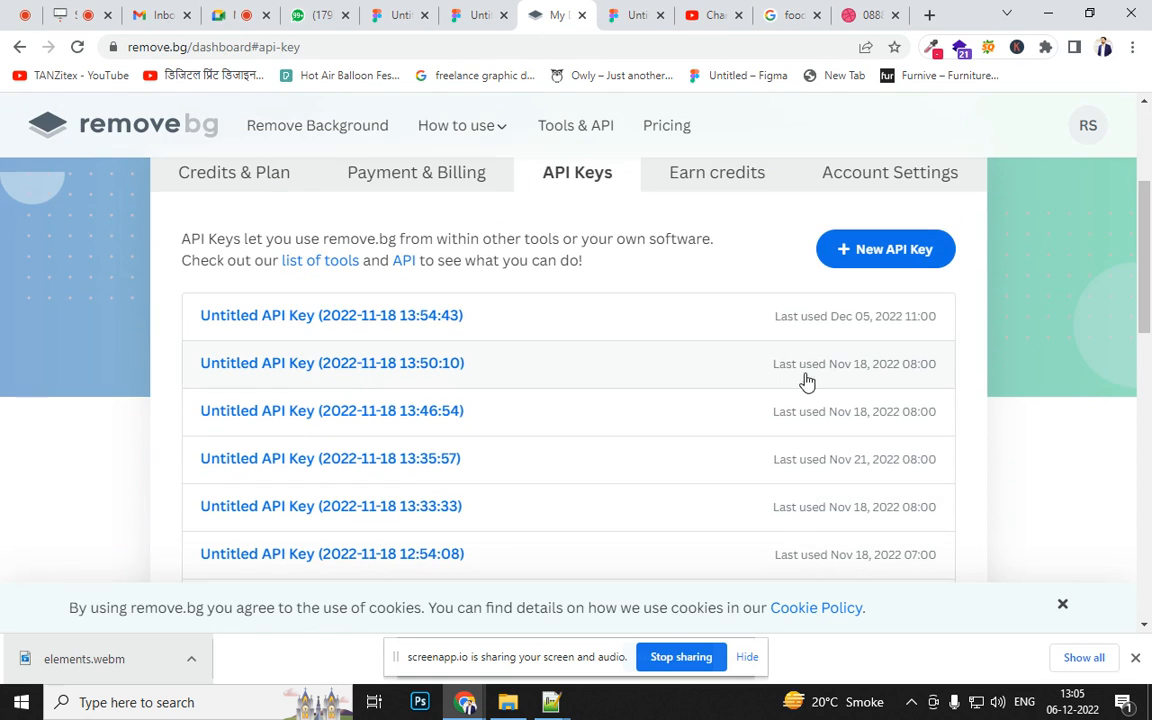
{"action": "left_click", "coordinate": [373, 319]}
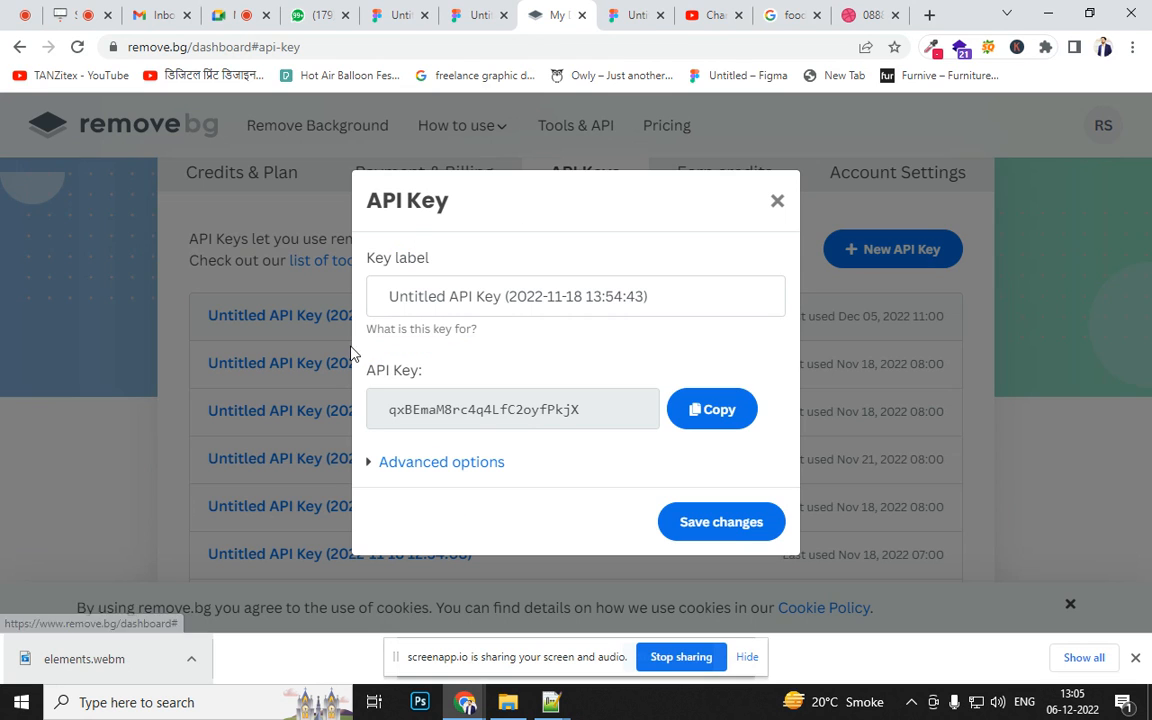
{"action": "left_click", "coordinate": [704, 408]}
- Return to the Figma design file, paste the API key into the Remove BG plugin and save it
{"action": "left_click", "coordinate": [471, 20]}
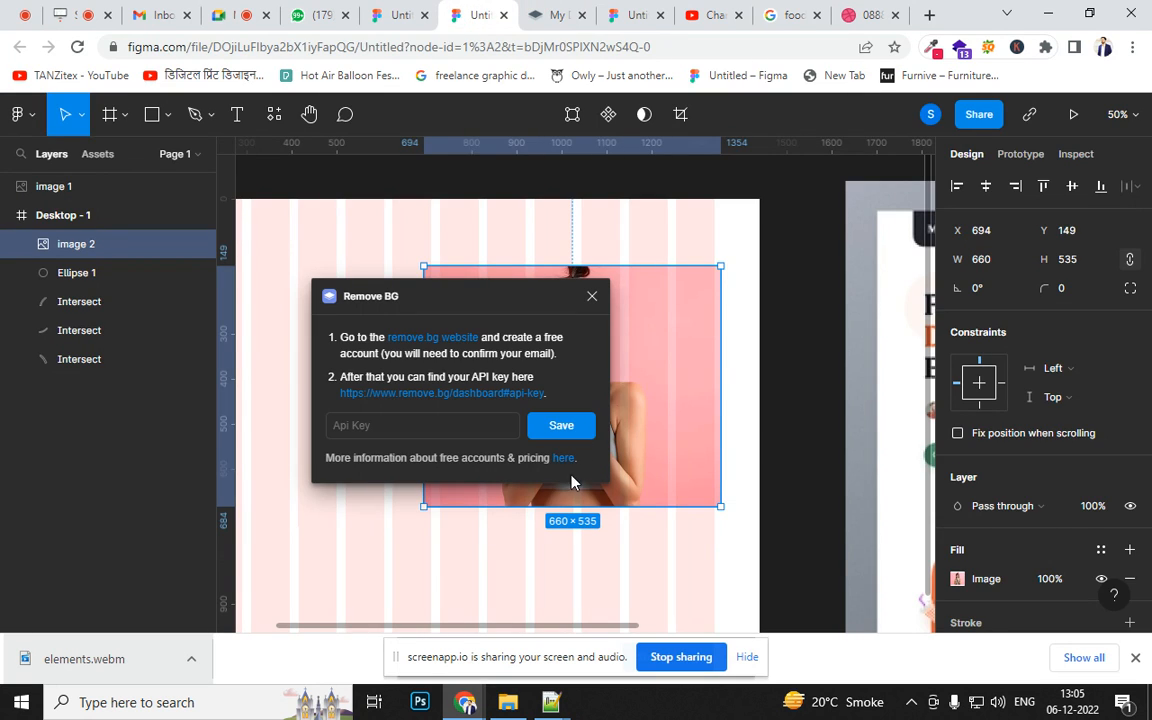
{"action": "left_click", "coordinate": [441, 423]}
{"action": "key", "text": "ctrl+v"}
{"action": "left_click", "coordinate": [561, 425]}
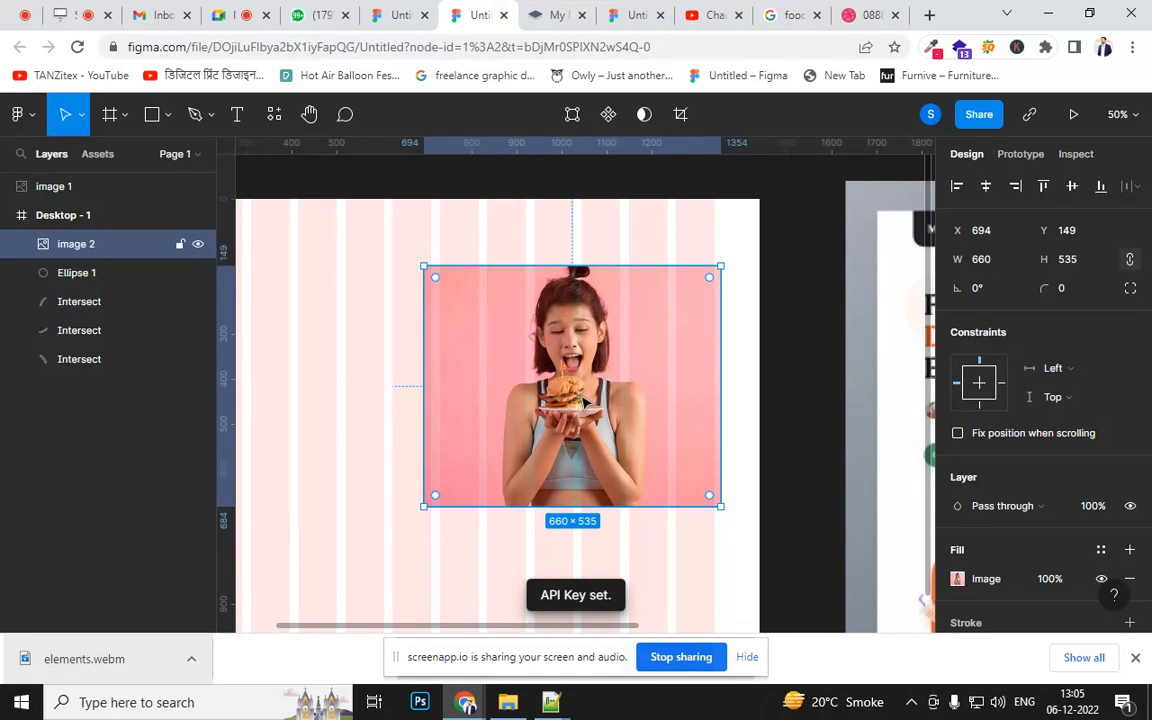
- Run the Remove BG plugin on the photo of the girl holding the burger
{"action": "right_click", "coordinate": [577, 392]}
{"action": "mouse_move", "coordinate": [703, 472]}
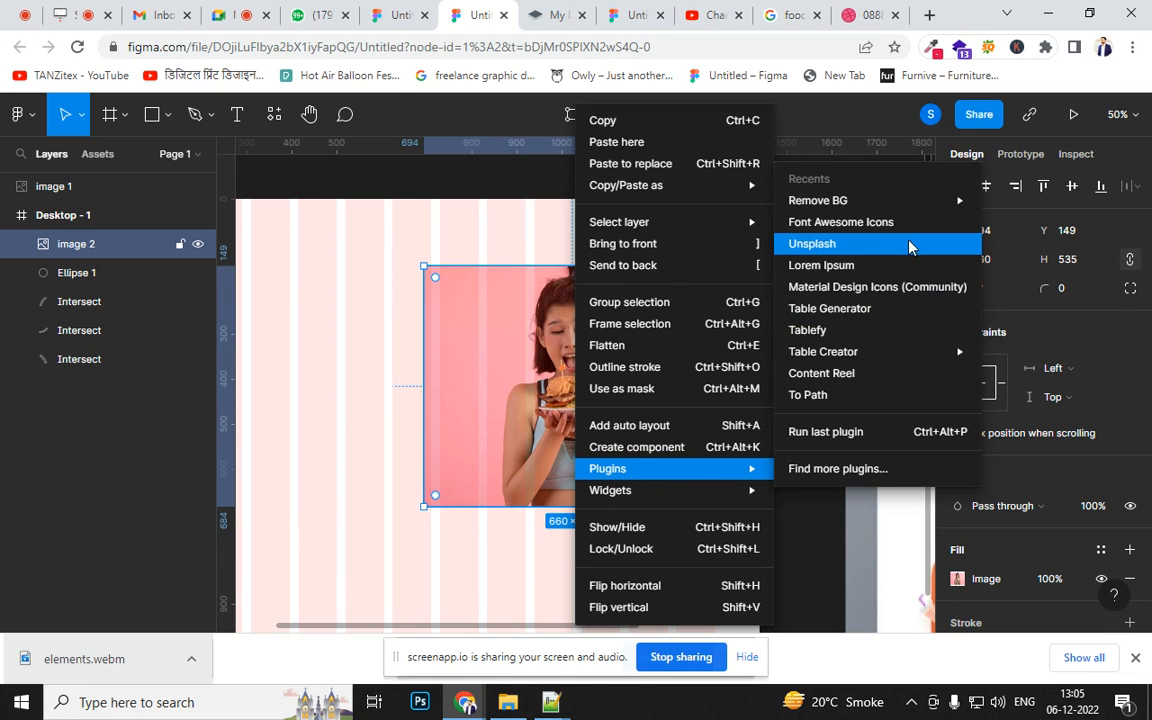
{"action": "mouse_move", "coordinate": [700, 222]}
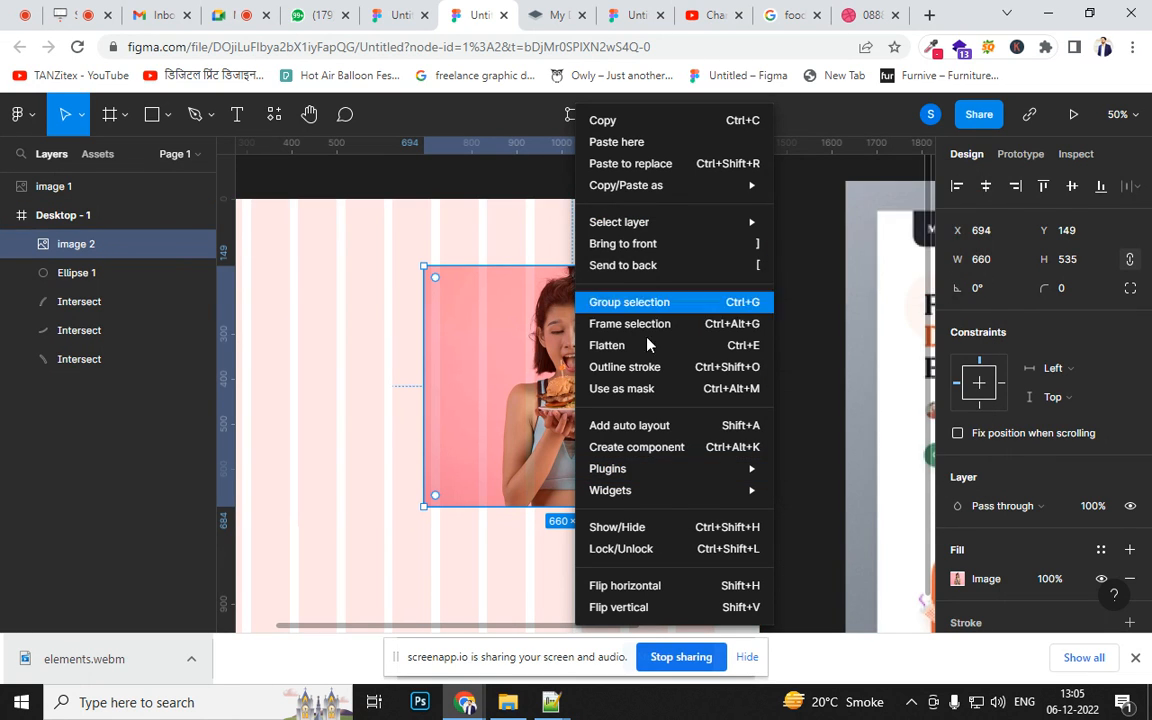
{"action": "mouse_move", "coordinate": [847, 205]}
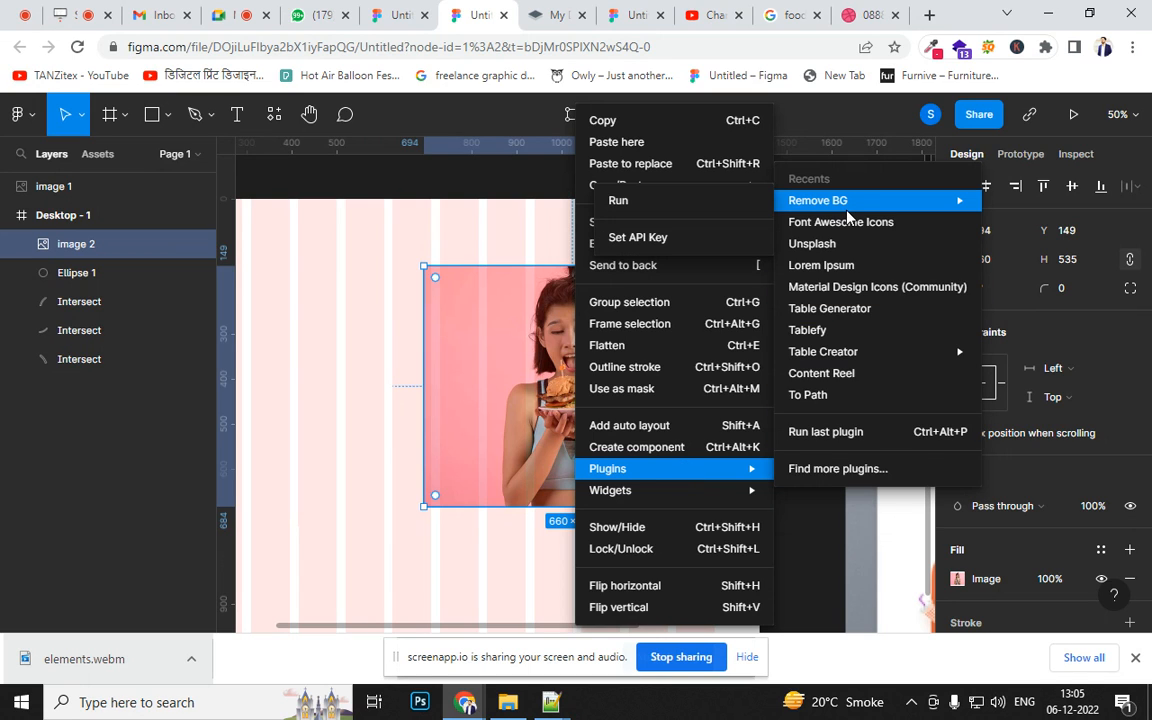
{"action": "left_click", "coordinate": [643, 208]}
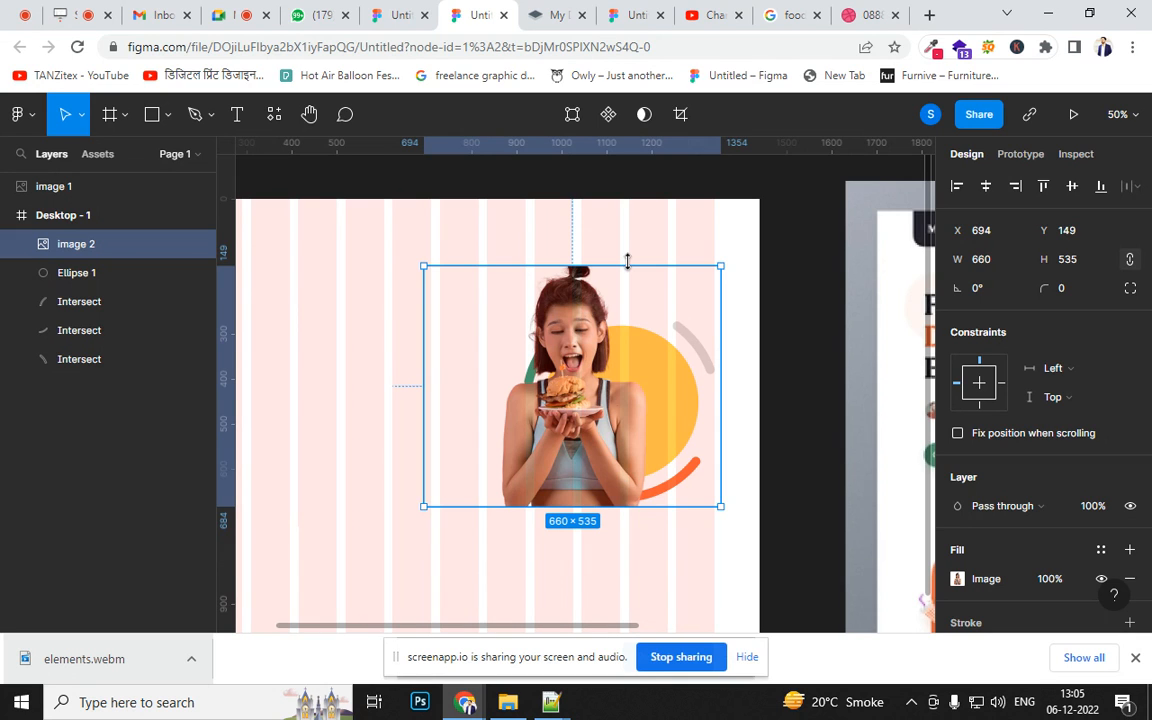
- Scale the cut-out girl photo down to about 552 × 449 and position it centred over the yellow circle
{"action": "left_click_drag", "start_coordinate": [585, 455], "coordinate": [620, 440]}
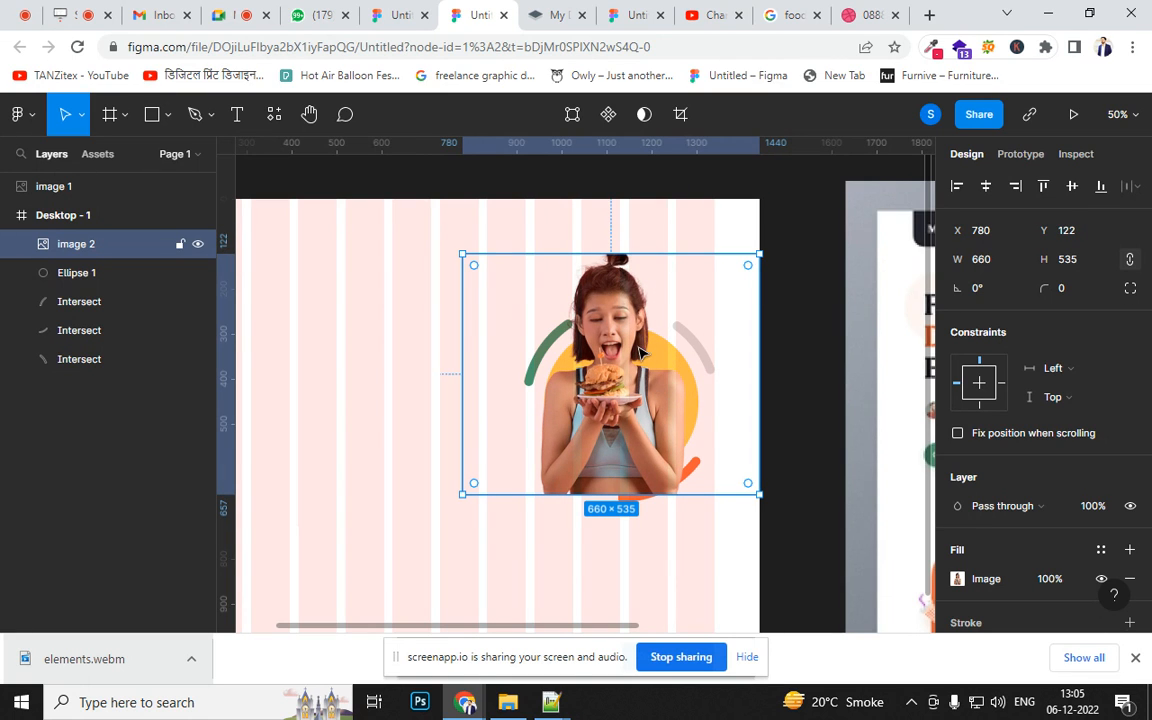
{"action": "mouse_move", "coordinate": [651, 424]}
{"action": "left_mouse_down"}
{"action": "mouse_move", "coordinate": [565, 412]}
{"action": "mouse_move", "coordinate": [622, 445]}
{"action": "mouse_move", "coordinate": [668, 450]}
{"action": "mouse_move", "coordinate": [644, 433]}
{"action": "left_mouse_up"}
{"action": "left_click_drag", "start_coordinate": [770, 244], "coordinate": [736, 273]}
{"action": "left_click_drag", "start_coordinate": [580, 383], "coordinate": [577, 408]}
{"action": "left_click_drag", "start_coordinate": [735, 298], "coordinate": [744, 289]}
{"action": "left_click_drag", "start_coordinate": [619, 481], "coordinate": [548, 436]}
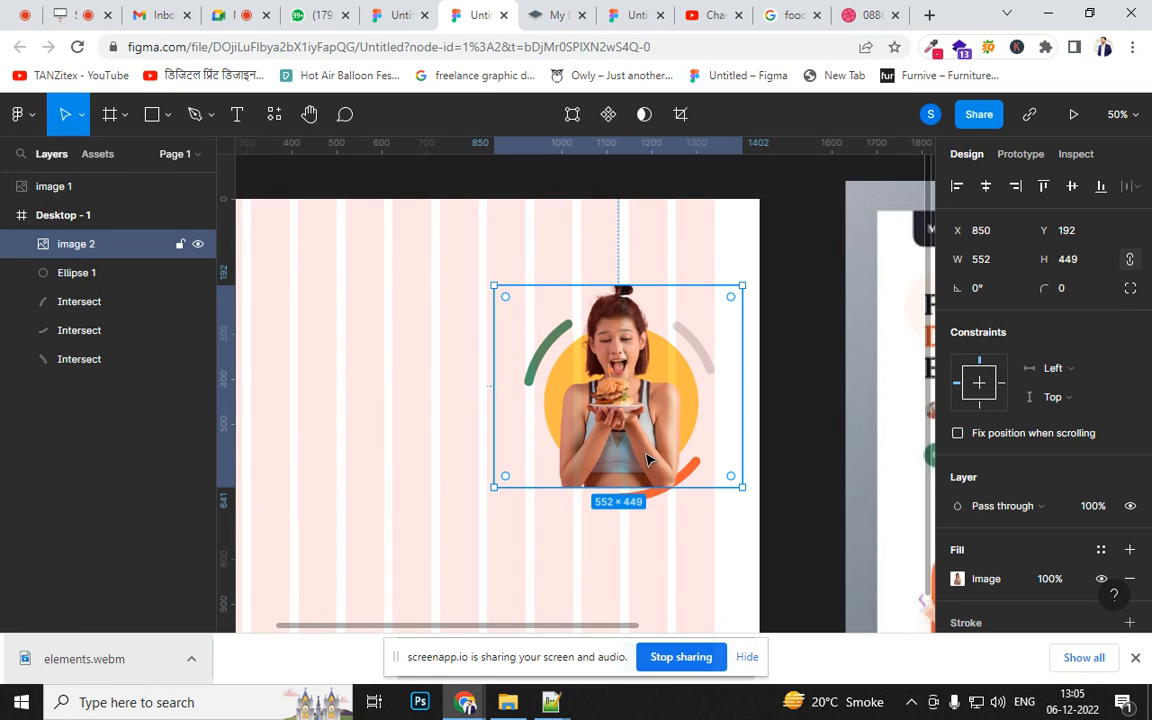
- Send the girl photo behind the yellow circle, duplicate the circle and move the copy directly beneath the photo in the layer order
{"action": "key", "text": "ctrl+bracketleft"}
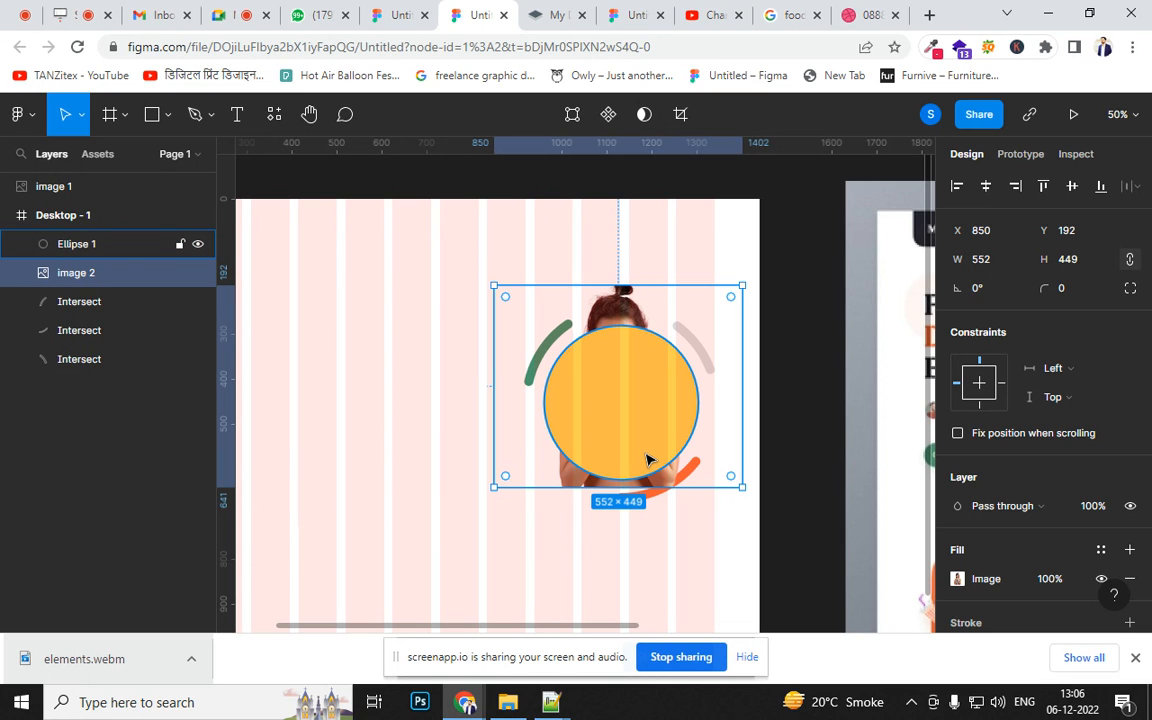
{"action": "left_click", "coordinate": [771, 476]}
{"action": "left_click", "coordinate": [587, 413]}
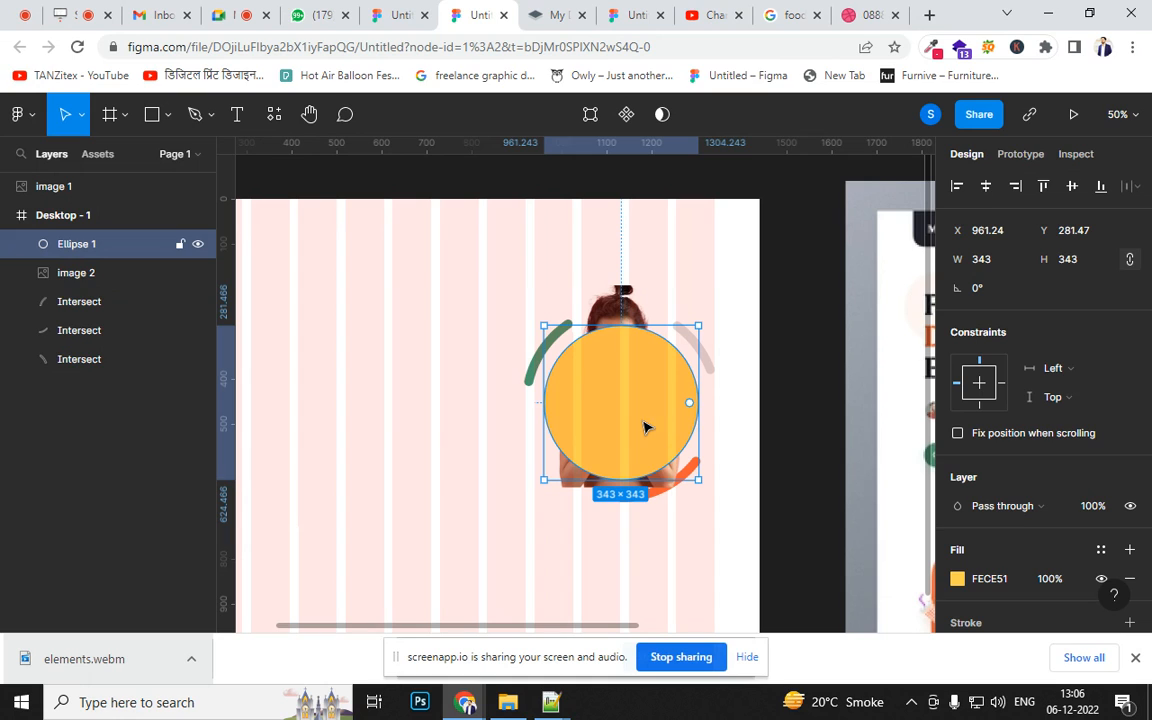
{"action": "key", "text": "ctrl+d"}
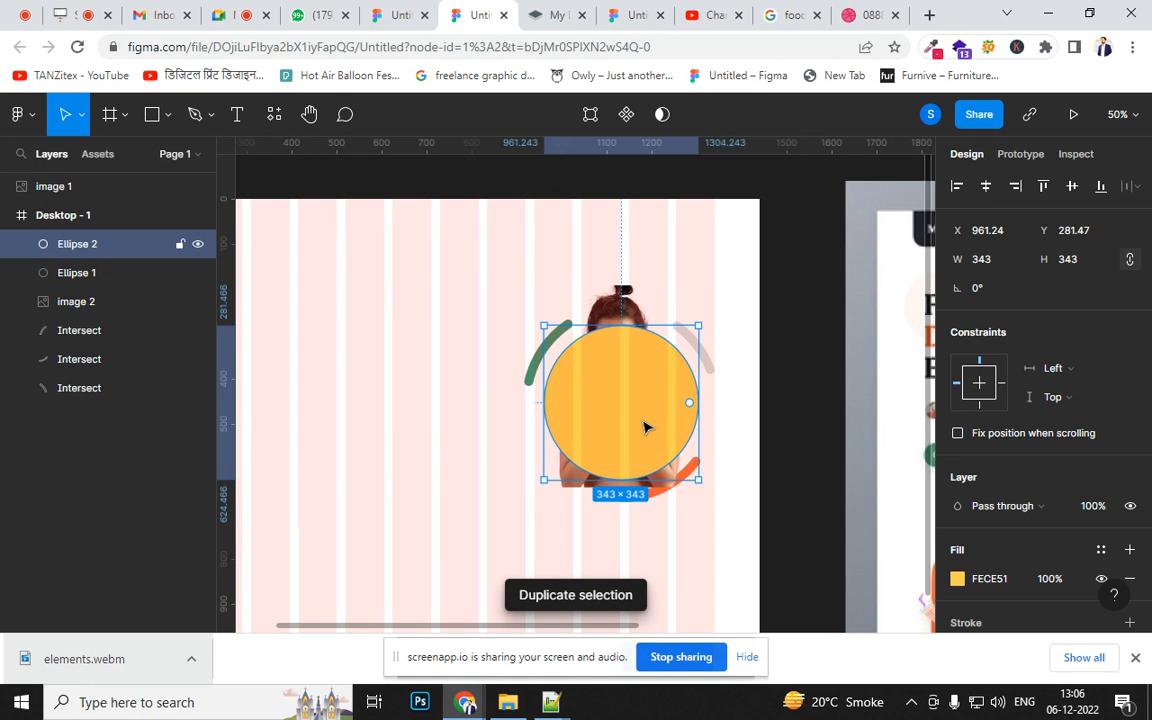
{"action": "key", "text": "ctrl+bracketleft"}
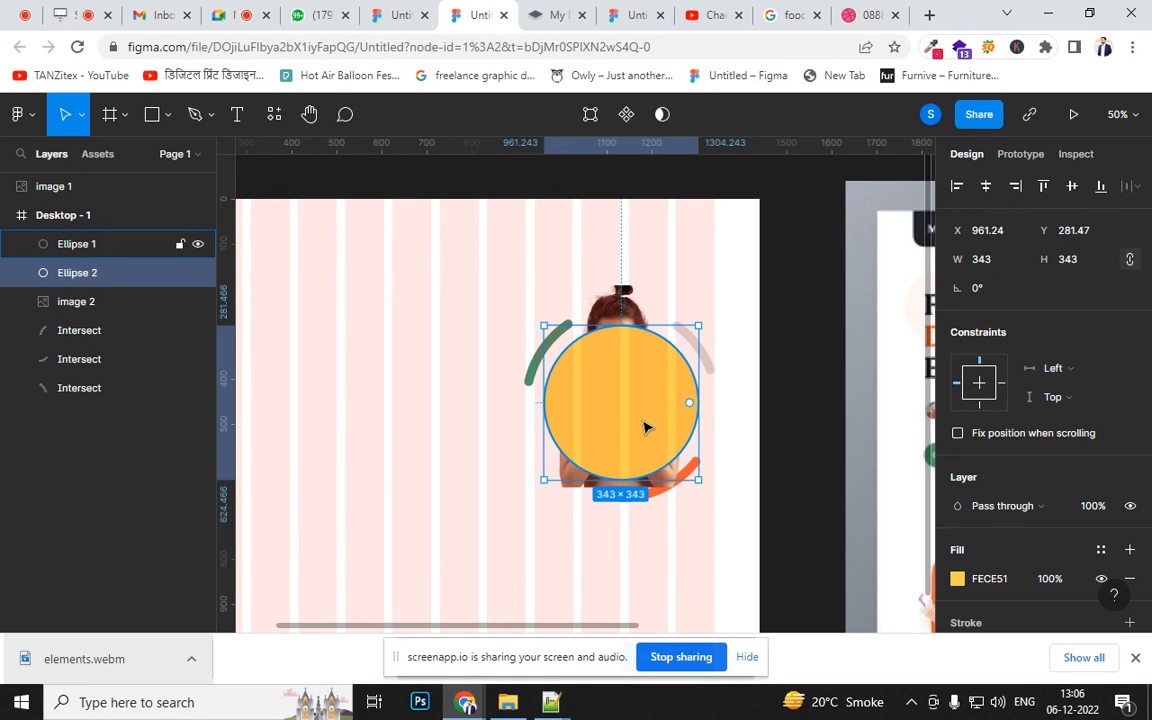
{"action": "key", "text": "ctrl+bracketleft"}
{"action": "key", "text": "ctrl+slash"}
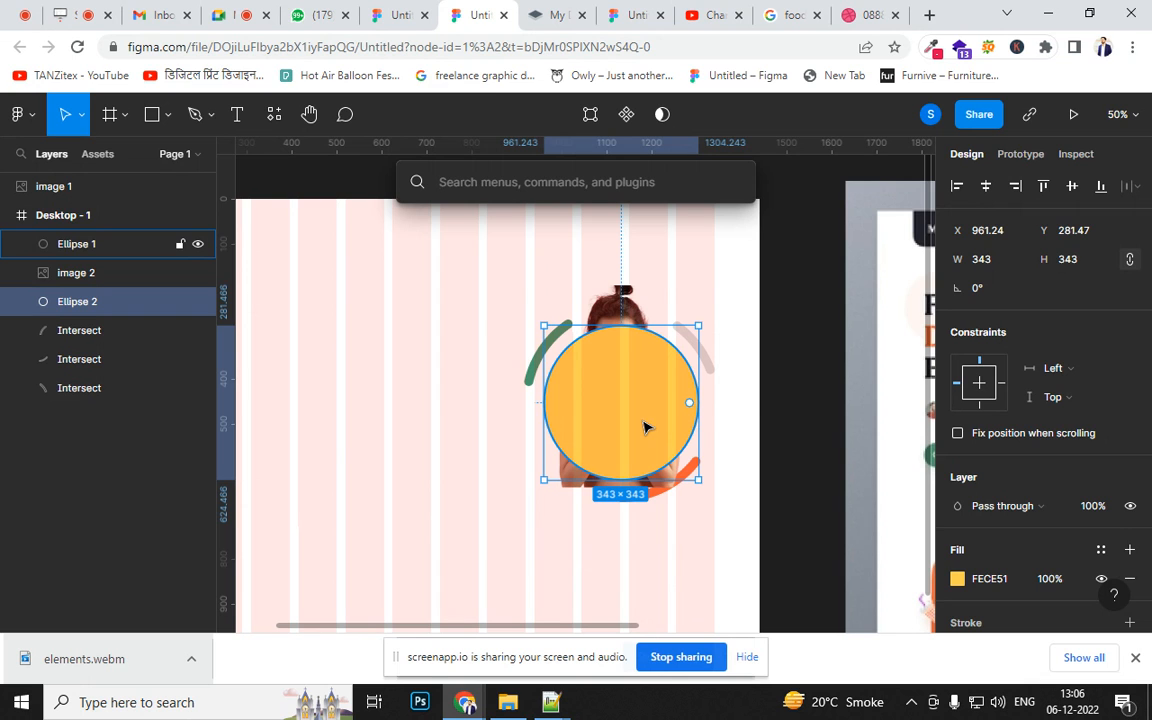
{"action": "left_click", "coordinate": [779, 391]}
- Move the front yellow circle aside to check the copy behind the photo, and undo the move
{"action": "left_click_drag", "start_coordinate": [680, 409], "coordinate": [458, 486]}
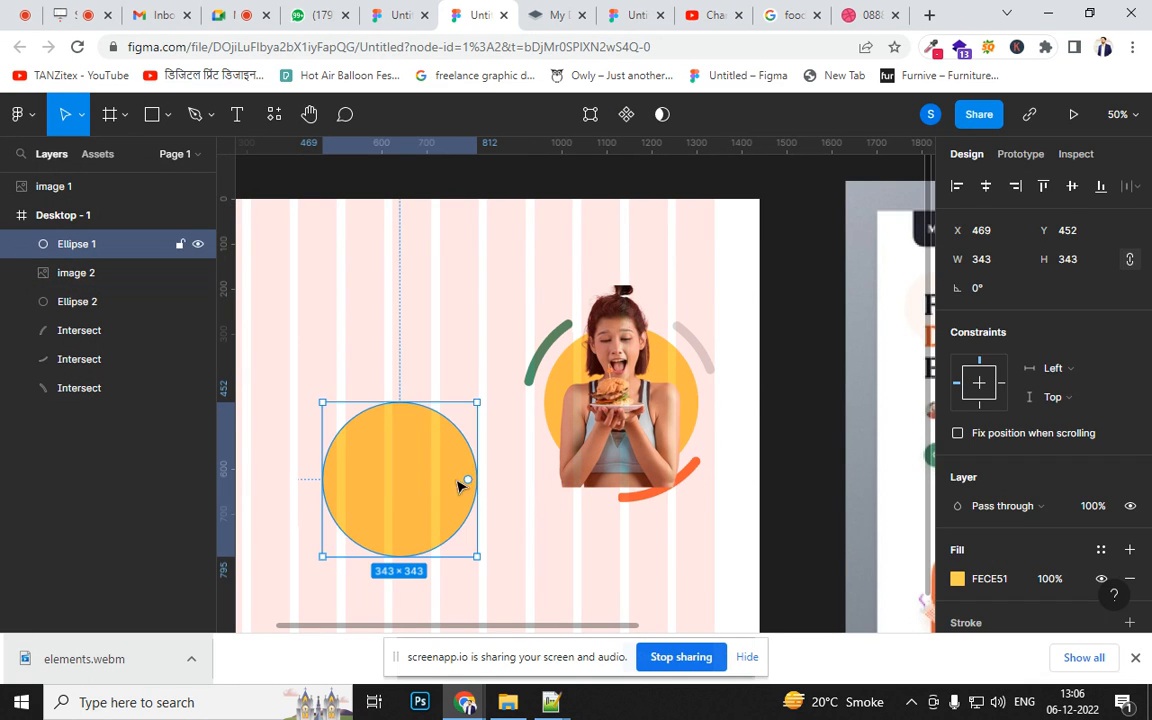
{"action": "left_click", "coordinate": [654, 398]}
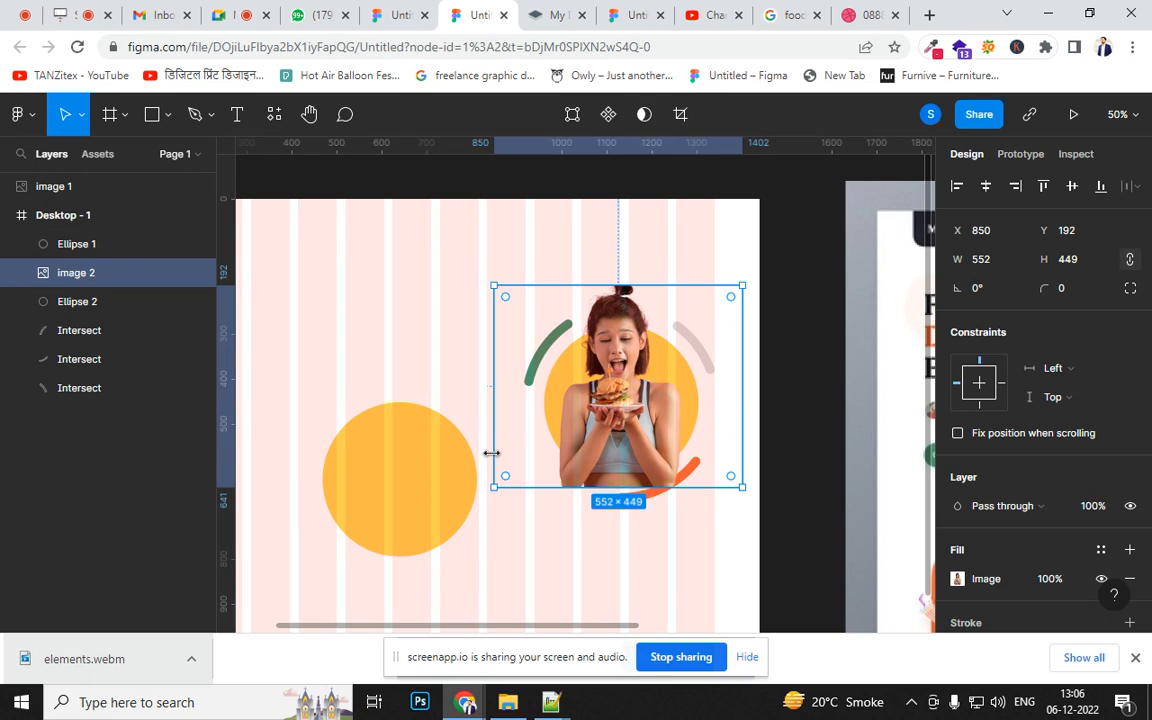
{"action": "key", "text": "ctrl+z"}
{"action": "key", "text": "ctrl+z"}
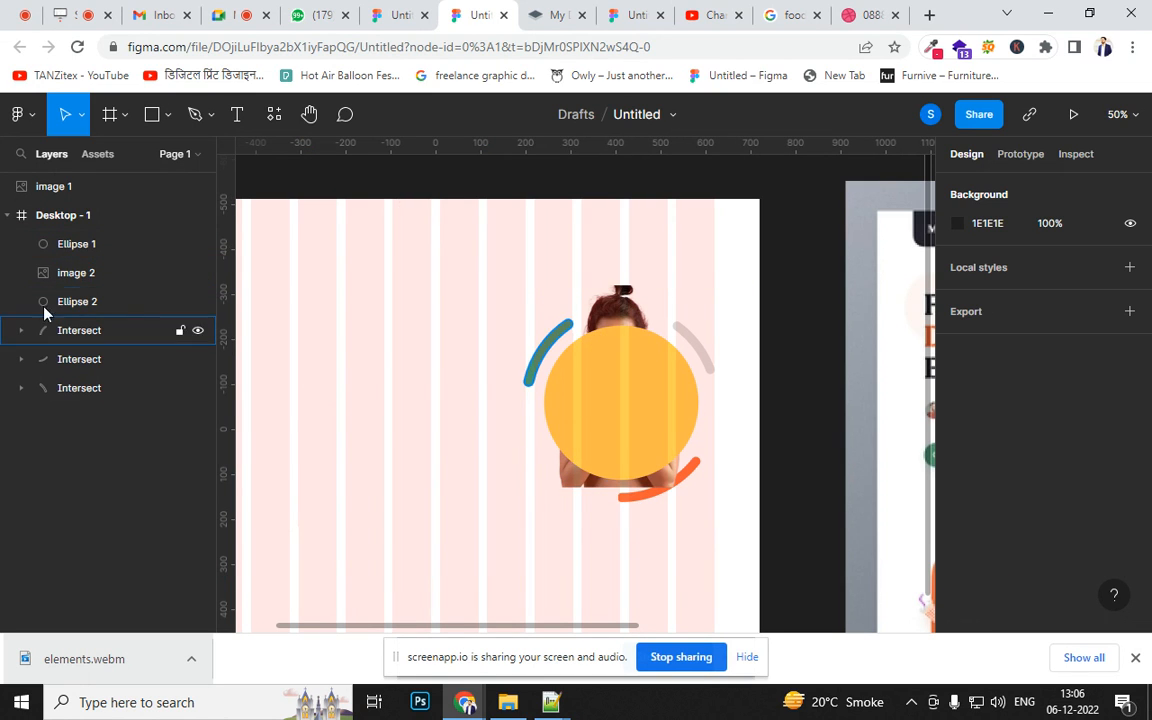
- Mask the girl photo with the duplicated circle beneath it
{"action": "left_click", "coordinate": [121, 249]}
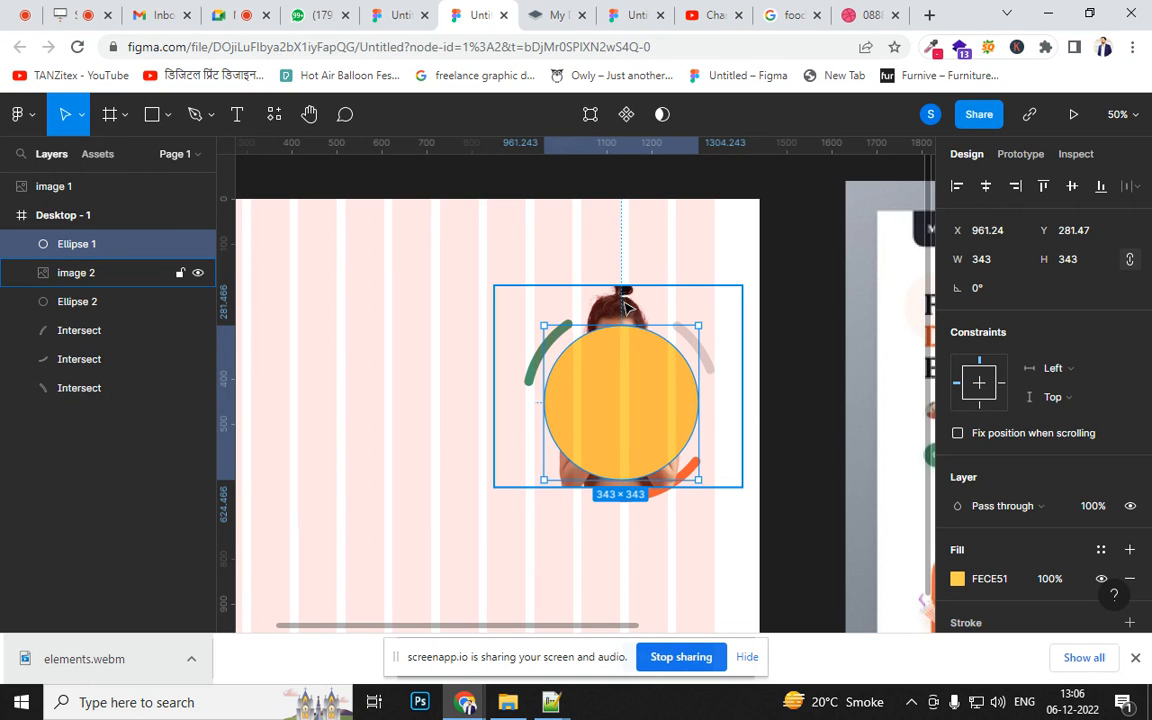
{"action": "left_click", "coordinate": [603, 326]}
{"action": "left_click", "coordinate": [108, 303], "text": "shift"}
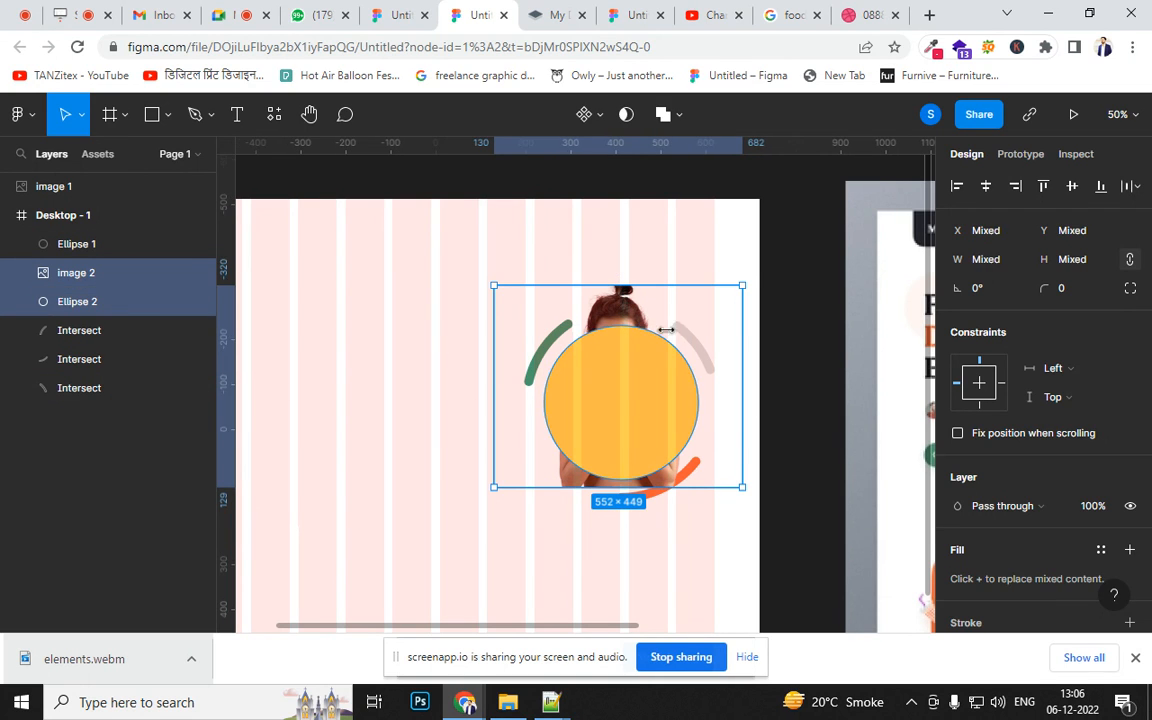
{"action": "right_click", "coordinate": [622, 316]}
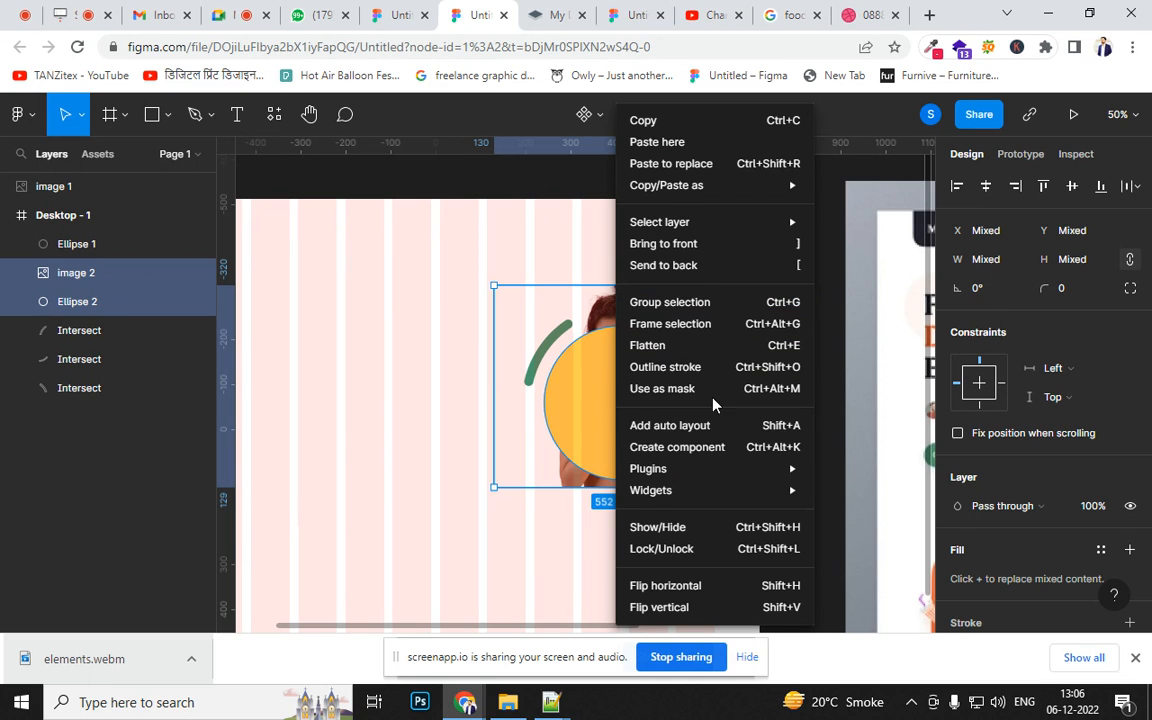
{"action": "left_click", "coordinate": [645, 389]}
{"action": "left_click_drag", "start_coordinate": [638, 424], "coordinate": [628, 451]}
{"action": "left_click", "coordinate": [403, 411]}
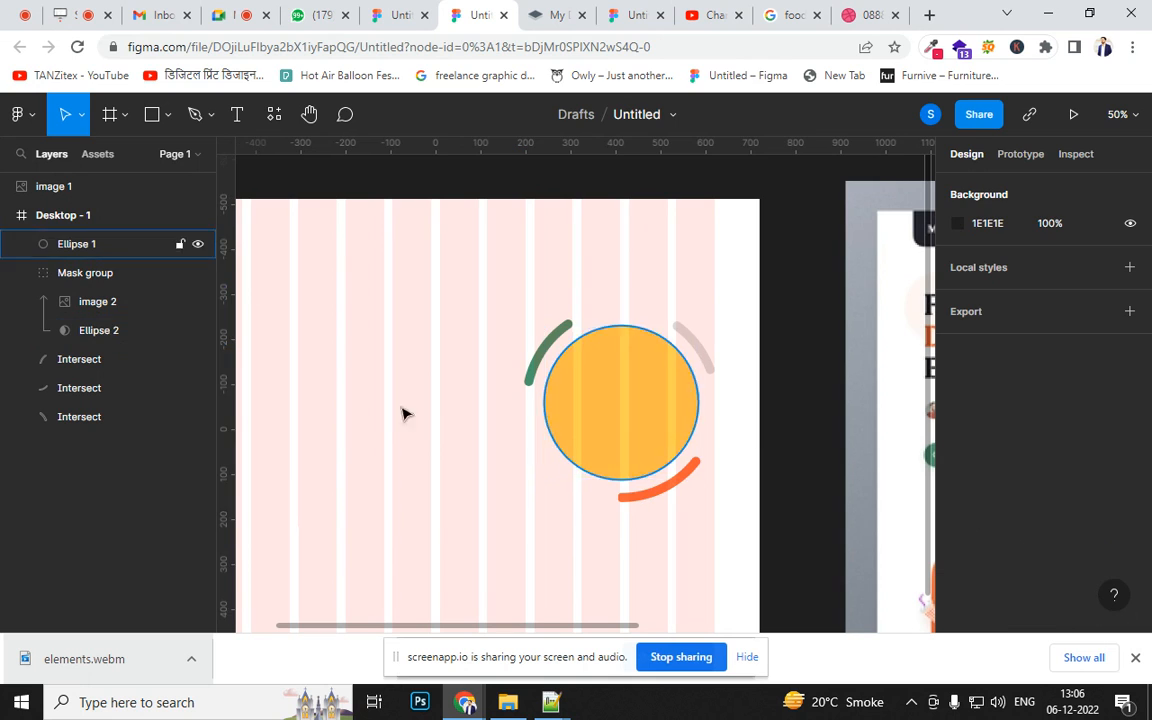
- Toggle the front yellow circle's visibility to check the masked photo, and send the circle behind the mask group
{"action": "left_click", "coordinate": [640, 449]}
{"action": "left_click", "coordinate": [198, 245]}
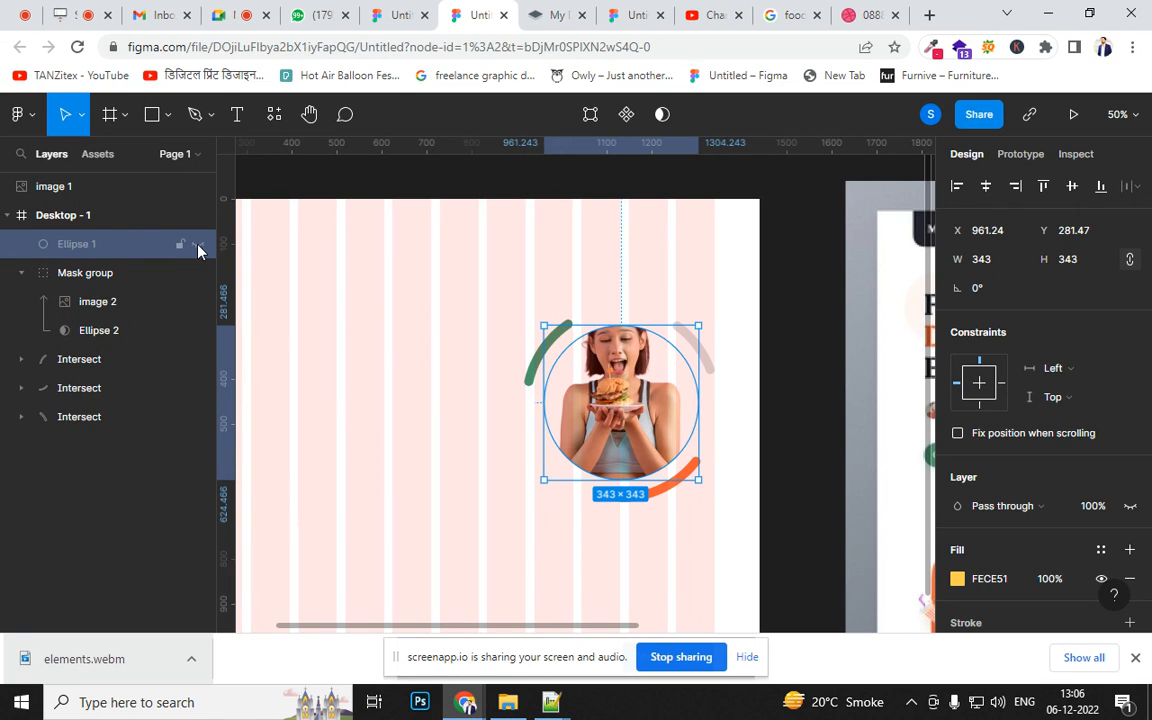
{"action": "left_click", "coordinate": [198, 246]}
{"action": "left_click", "coordinate": [198, 244]}
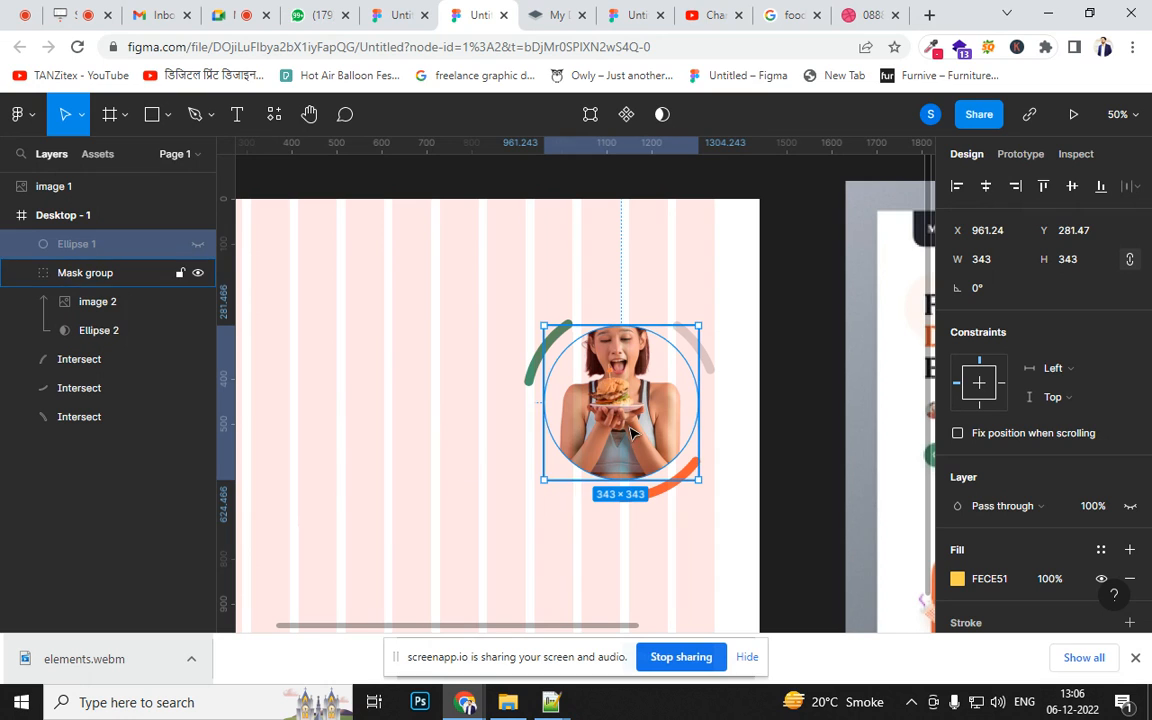
{"action": "left_click", "coordinate": [197, 246]}
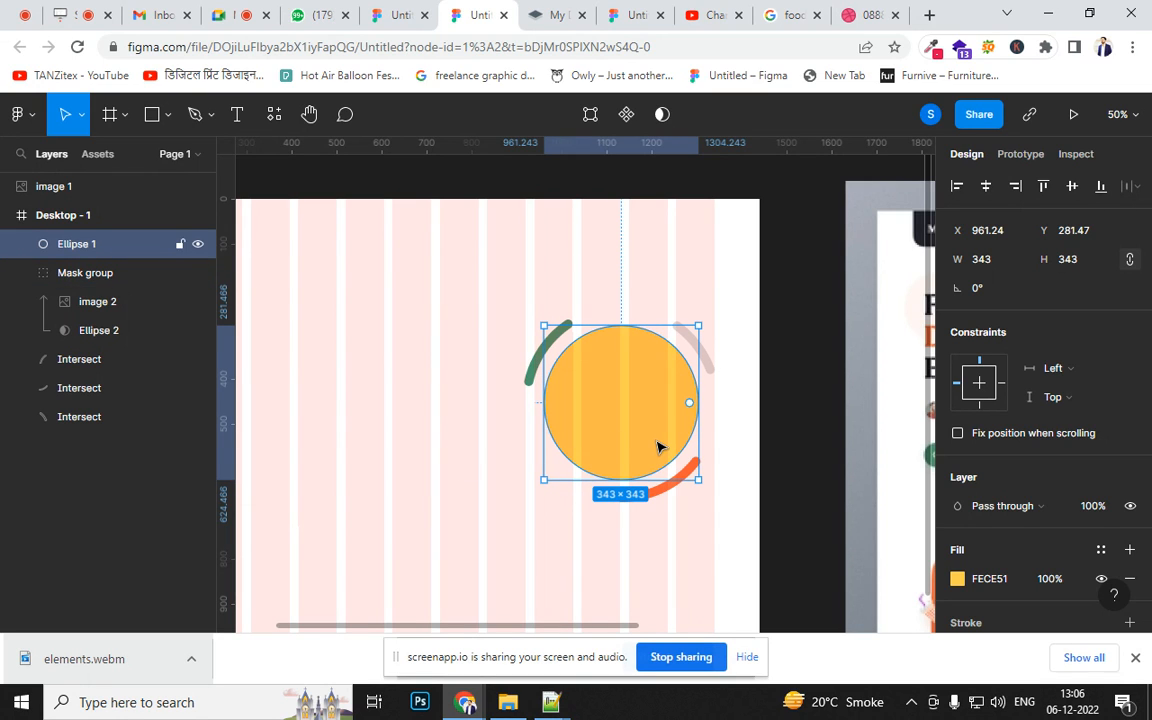
{"action": "key", "text": "ctrl+bracketleft"}
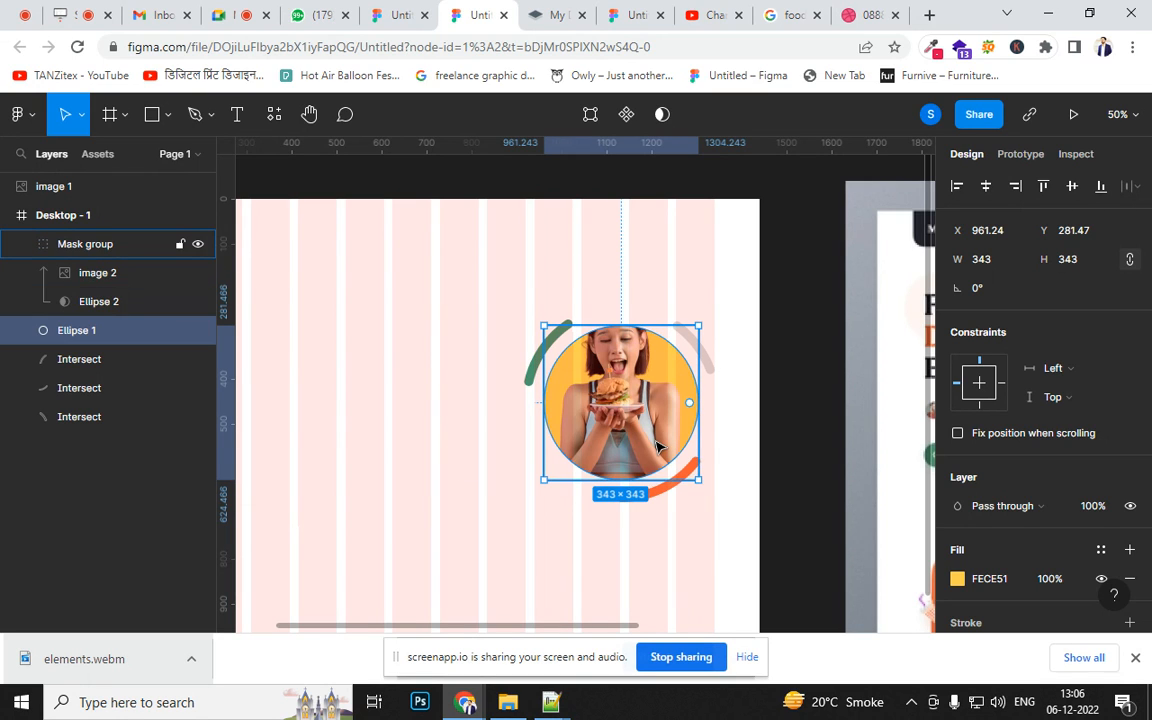
{"action": "left_click", "coordinate": [802, 424]}
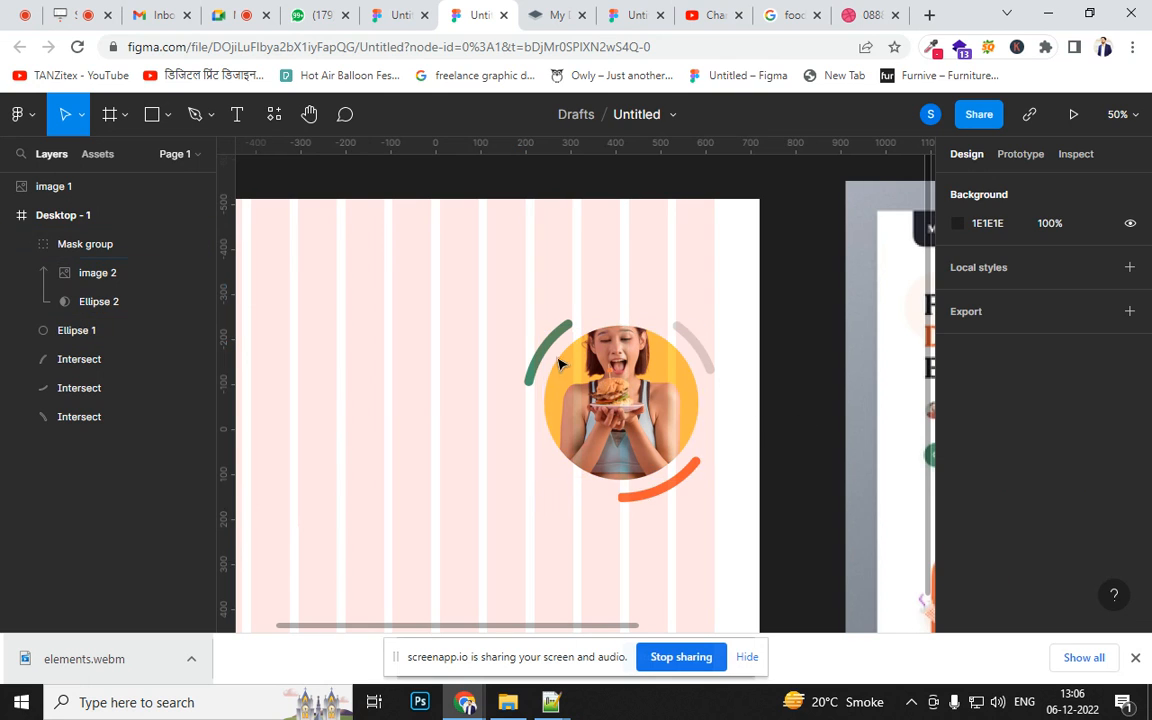
- Copy the girl photo inside the circular mask group and paste an unmasked duplicate above the group in the same position
{"action": "double_click", "coordinate": [622, 368]}
{"action": "double_click", "coordinate": [622, 368]}
{"action": "left_click", "coordinate": [623, 368]}
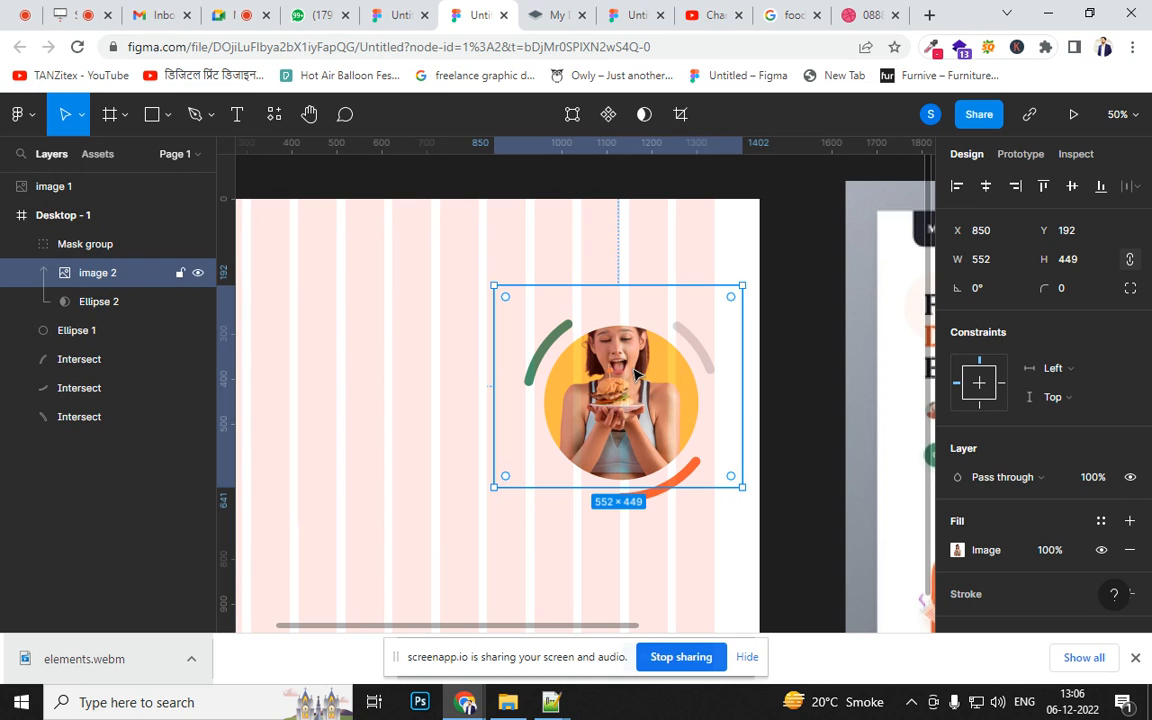
{"action": "left_click", "coordinate": [783, 407]}
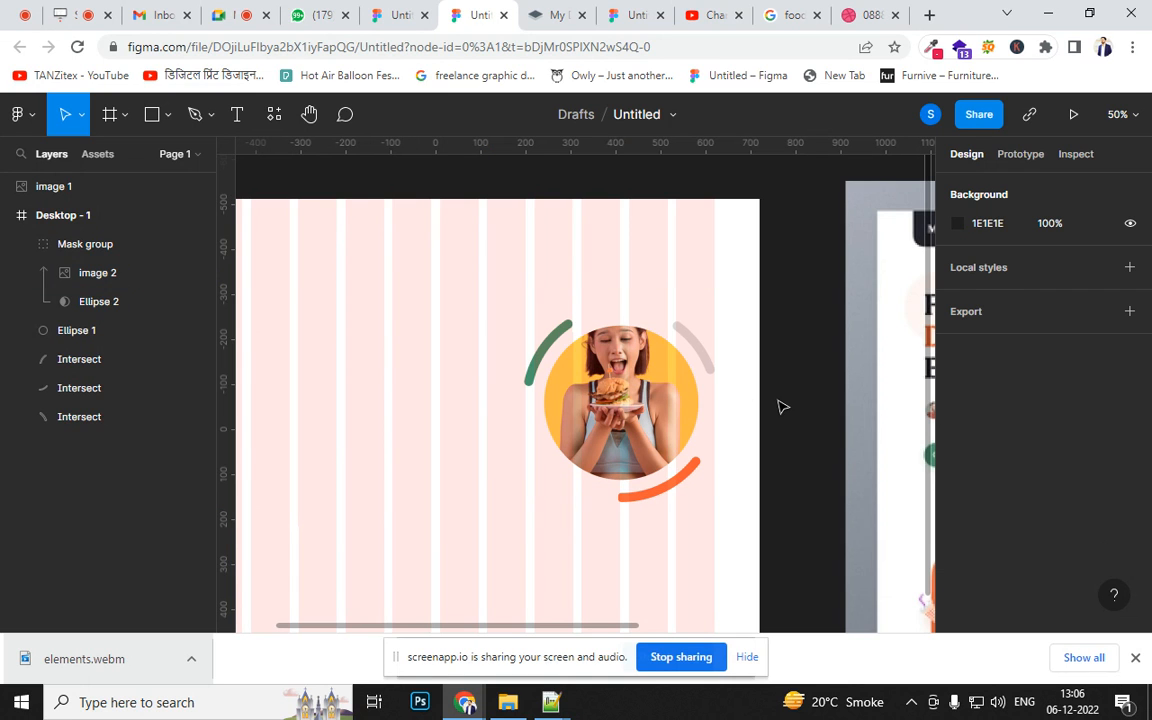
{"action": "key", "text": "ctrl+v"}
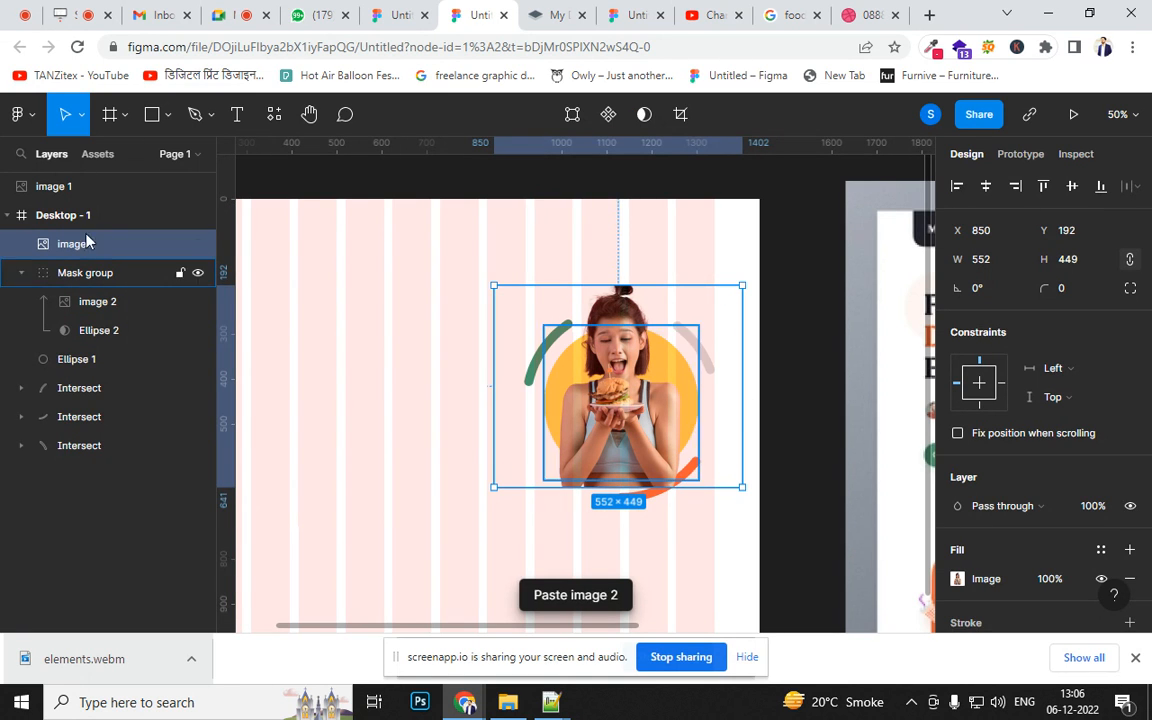
- Draw a rectangle about 239 × 274 covering the girl's head down to the burger, and send it behind the pasted photo
{"action": "left_click", "coordinate": [167, 114]}
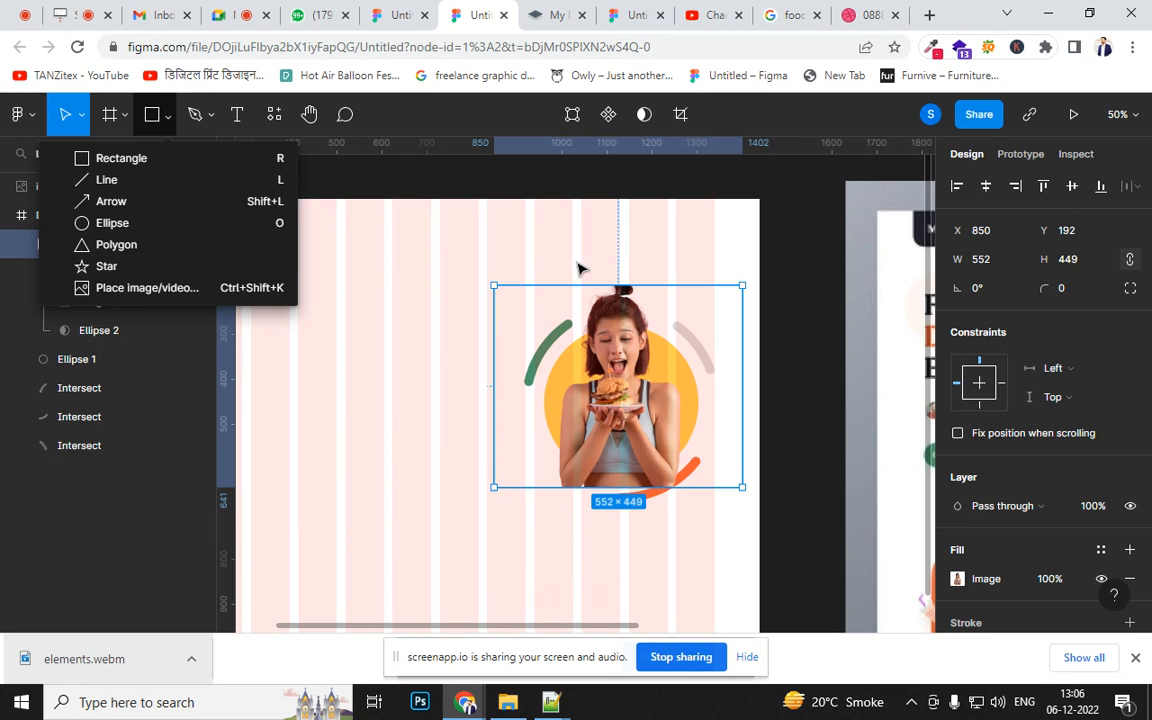
{"action": "left_click", "coordinate": [303, 229]}
{"action": "left_click", "coordinate": [158, 116]}
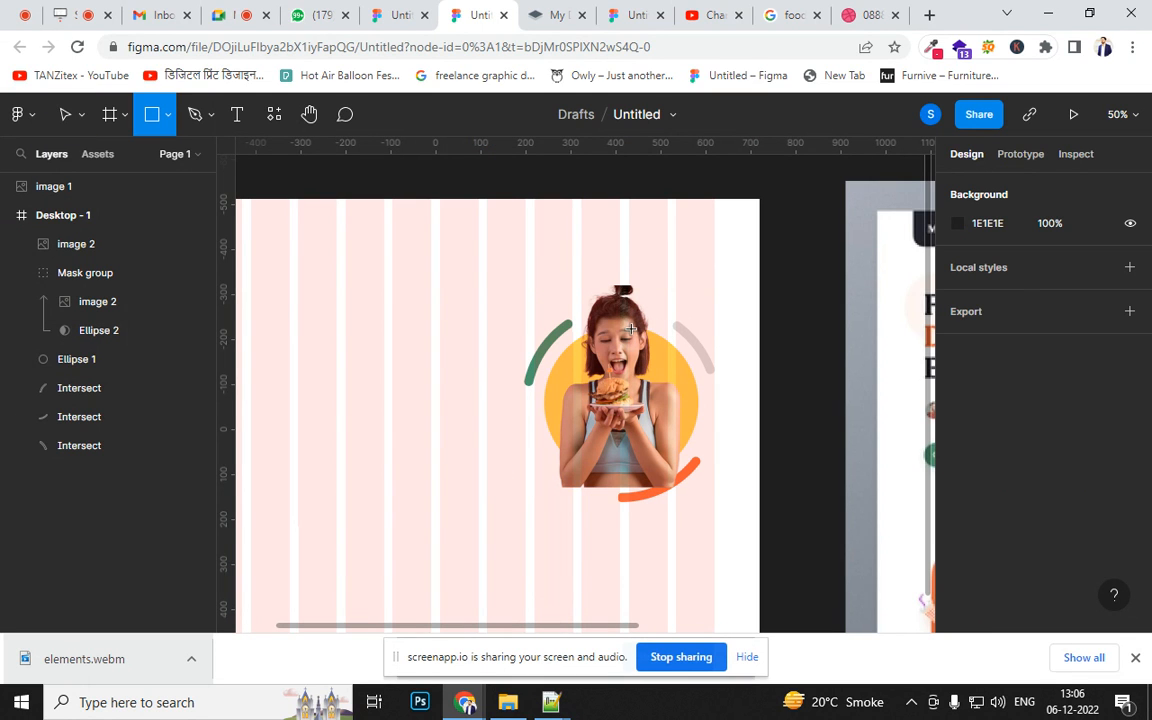
{"action": "left_click_drag", "start_coordinate": [559, 263], "coordinate": [668, 388]}
{"action": "key", "text": "ctrl+bracketleft"}
- Mask the pasted girl photo with the rectangle so her head extends above the circle
{"action": "left_click", "coordinate": [645, 440], "text": "shift"}
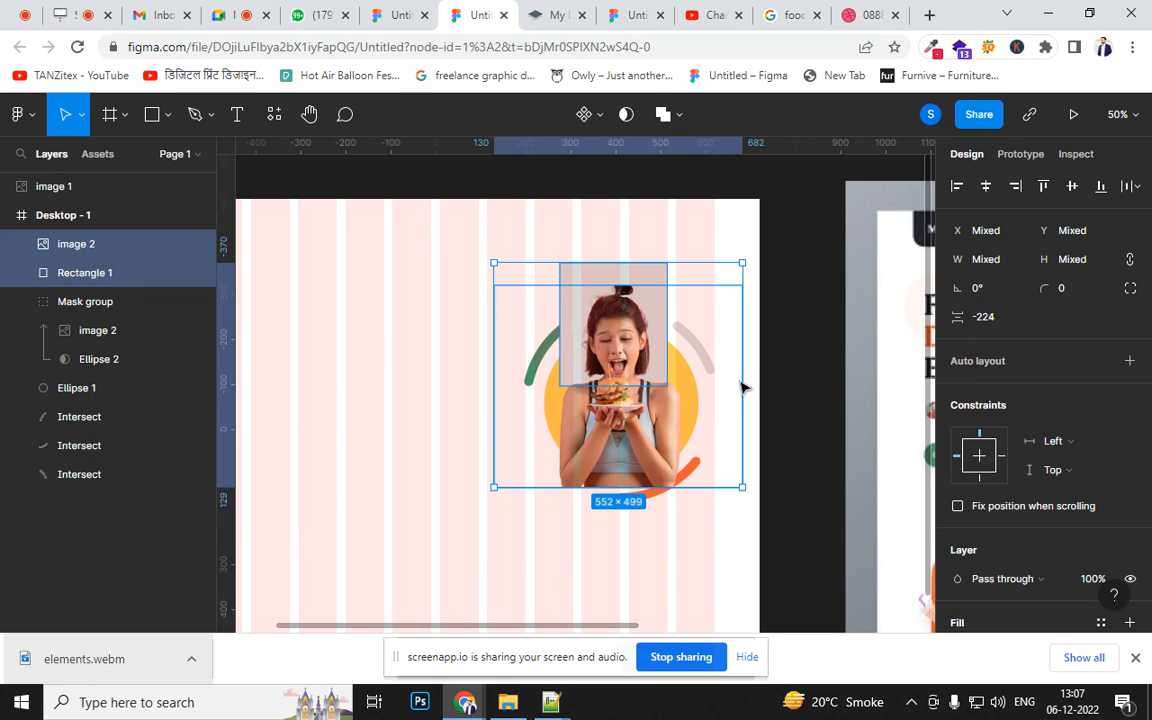
{"action": "right_click", "coordinate": [632, 415]}
{"action": "left_click", "coordinate": [717, 391]}
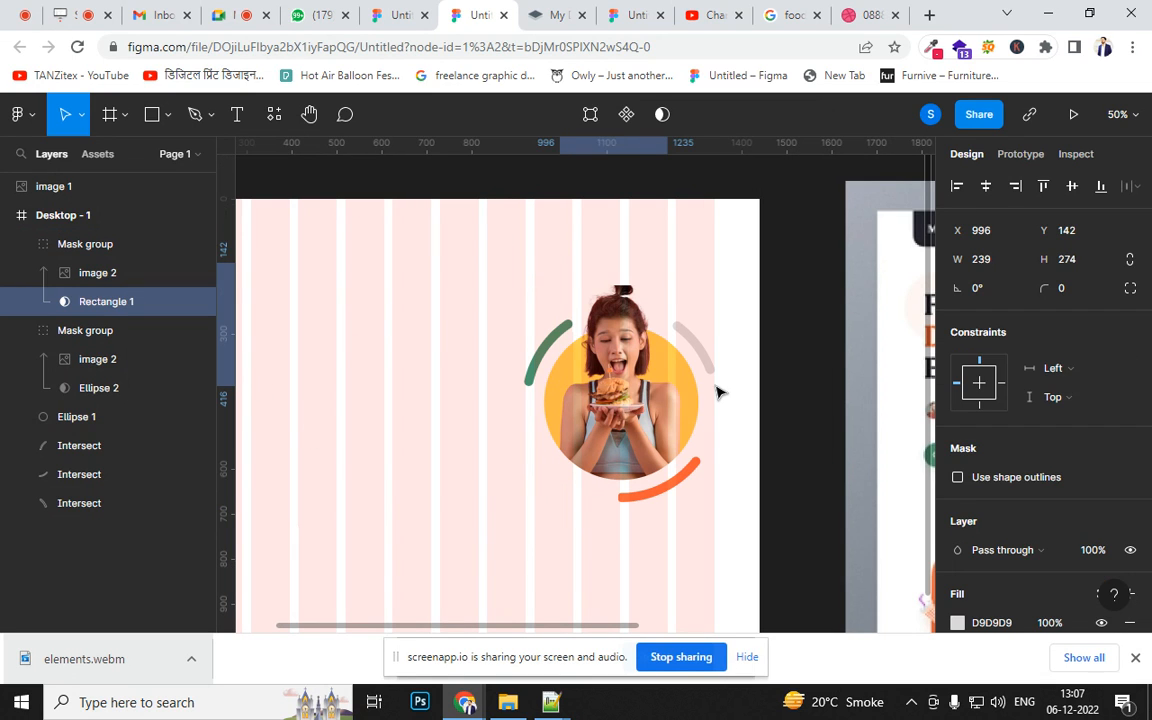
{"action": "left_click", "coordinate": [776, 521]}
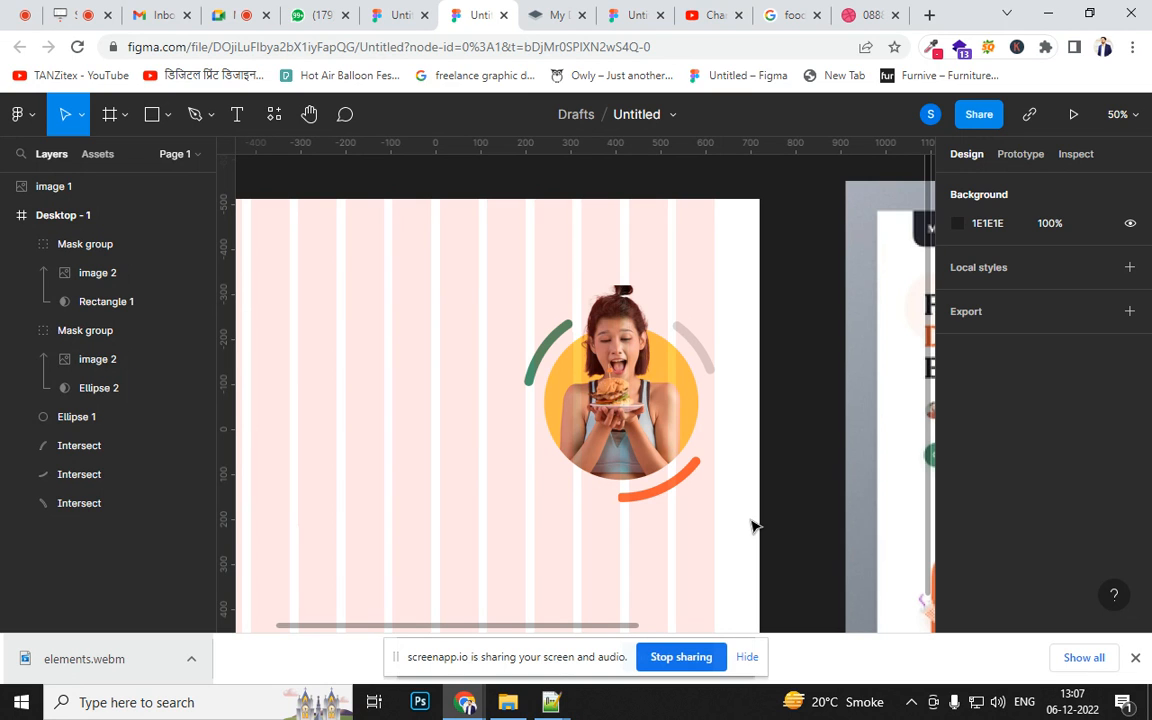
{"action": "left_click_drag", "start_coordinate": [562, 334], "coordinate": [292, 363]}
{"action": "key", "text": "ctrl+z"}
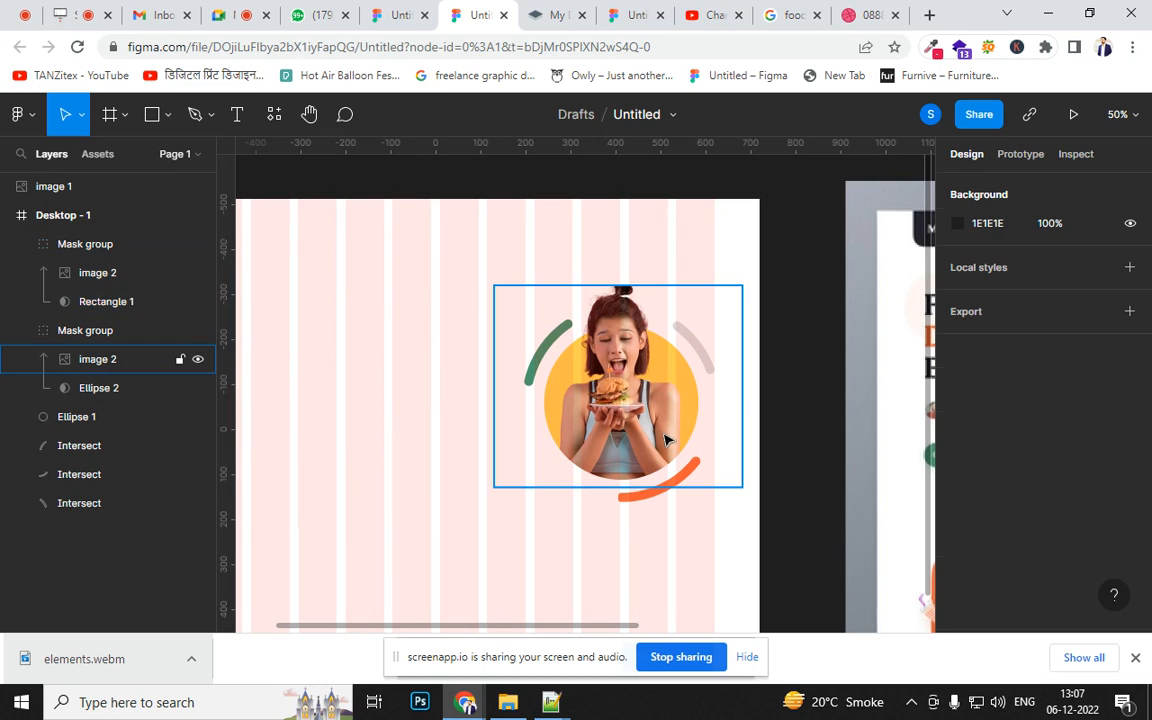
{"action": "left_click", "coordinate": [578, 285]}
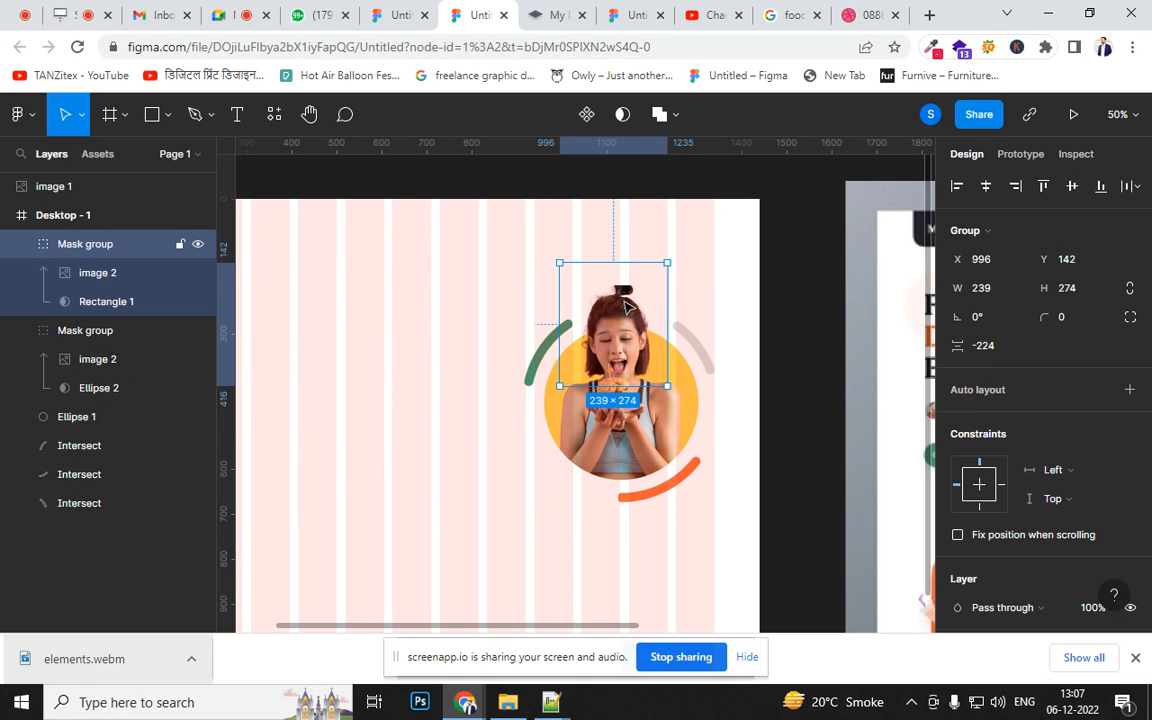
{"action": "key", "text": "f"}
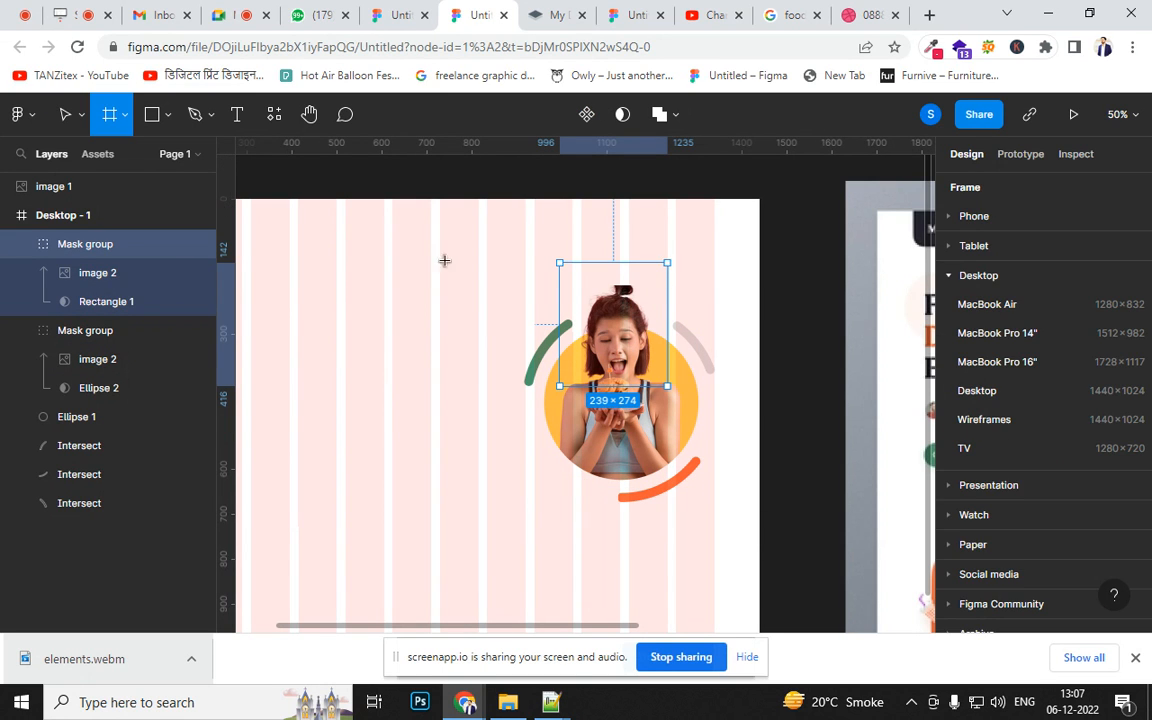
{"action": "left_click", "coordinate": [669, 264]}
{"action": "key", "text": "ctrl+z"}
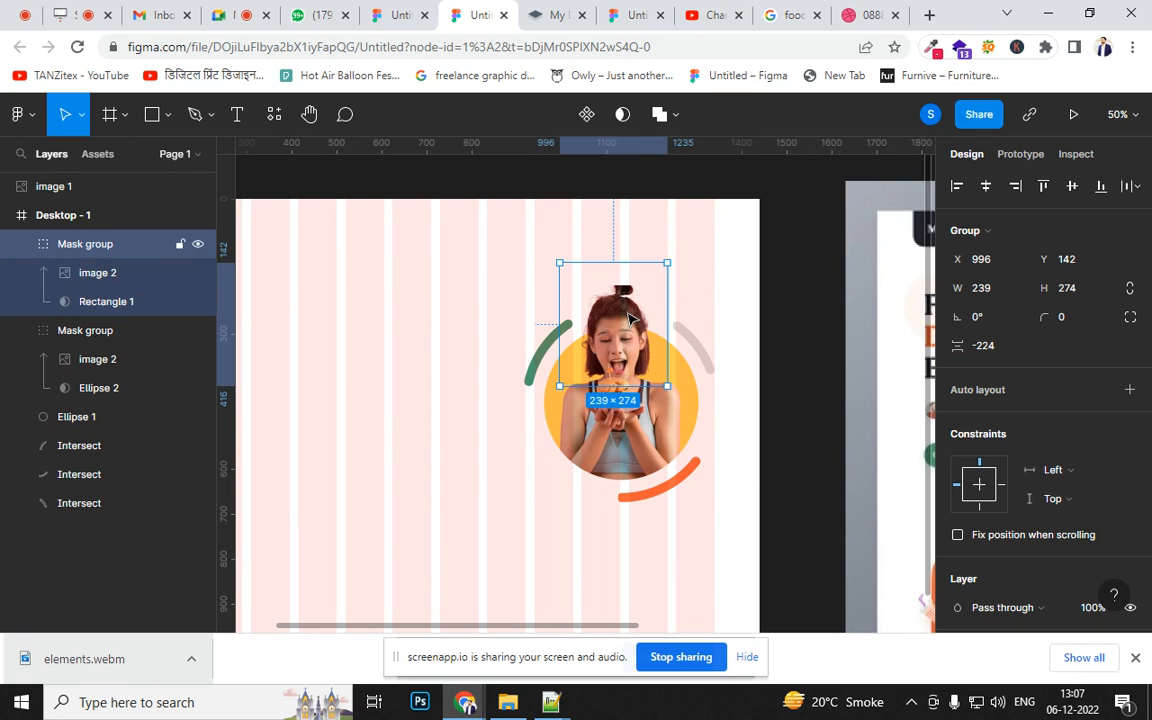
- Edit the rectangle mask over the girl's head, moving its top-right corner to 1186, 218 and its top-left corner to 996, 202 to crop the hair bun
{"action": "double_click", "coordinate": [618, 323]}
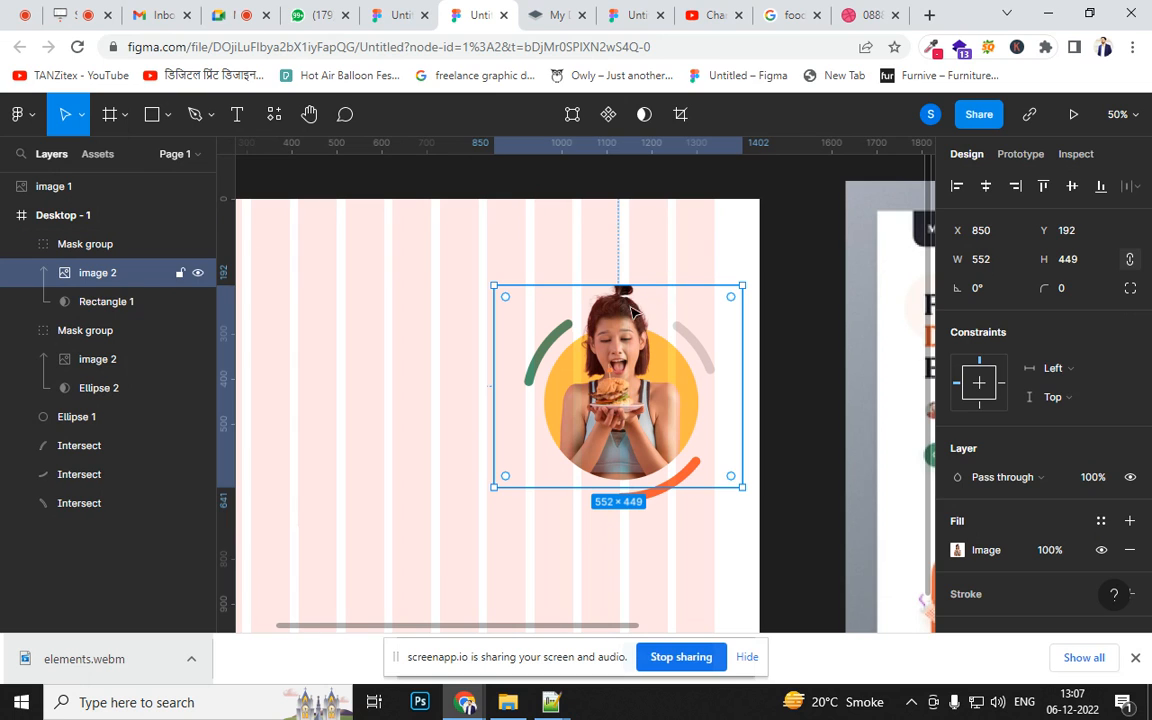
{"action": "left_click", "coordinate": [637, 268]}
{"action": "double_click", "coordinate": [637, 268]}
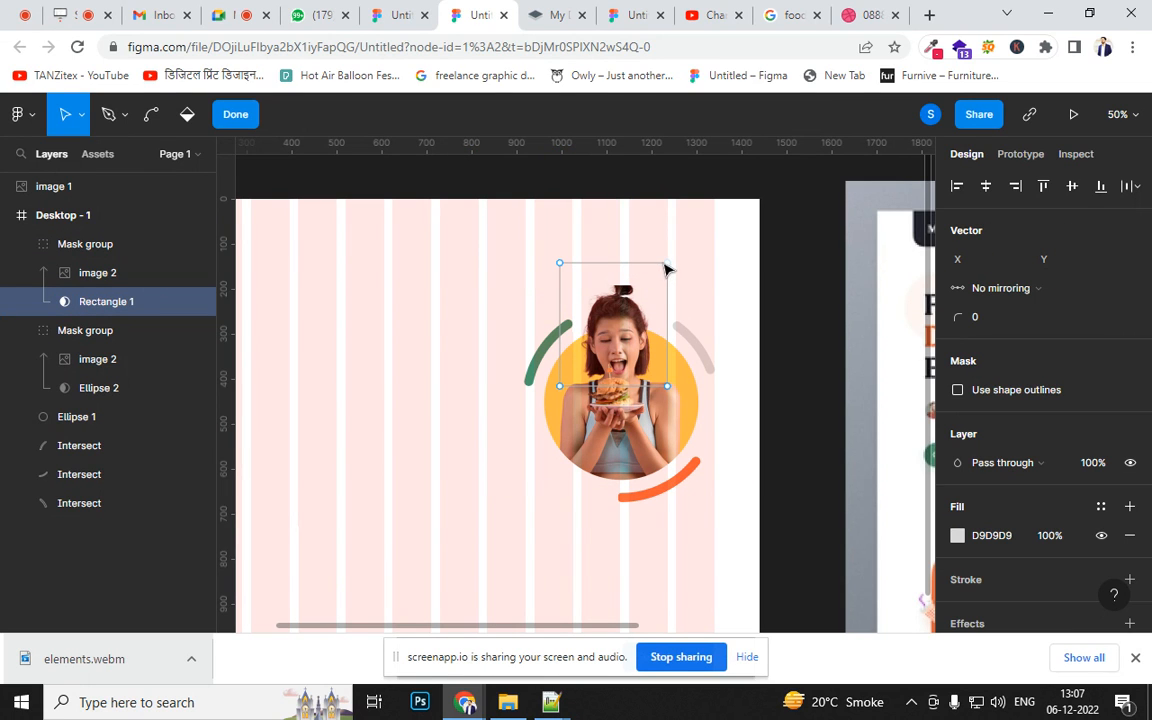
{"action": "left_click_drag", "start_coordinate": [670, 266], "coordinate": [643, 305]}
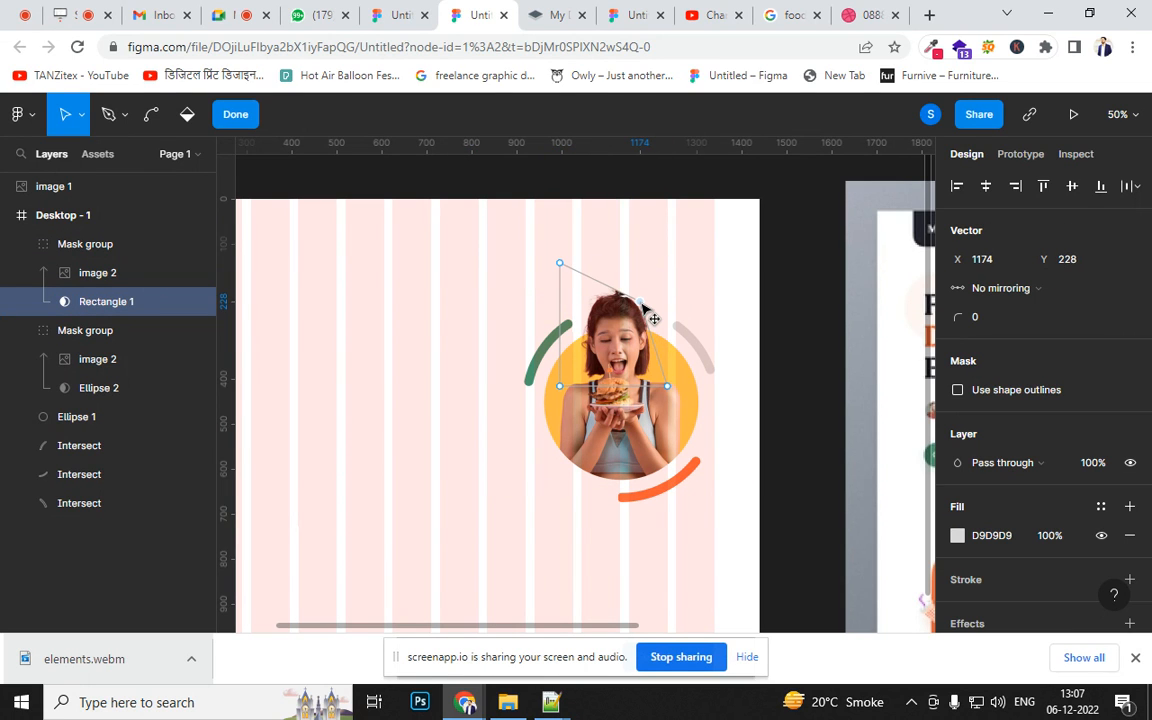
{"action": "left_click", "coordinate": [561, 266]}
{"action": "left_click_drag", "start_coordinate": [561, 266], "coordinate": [562, 285]}
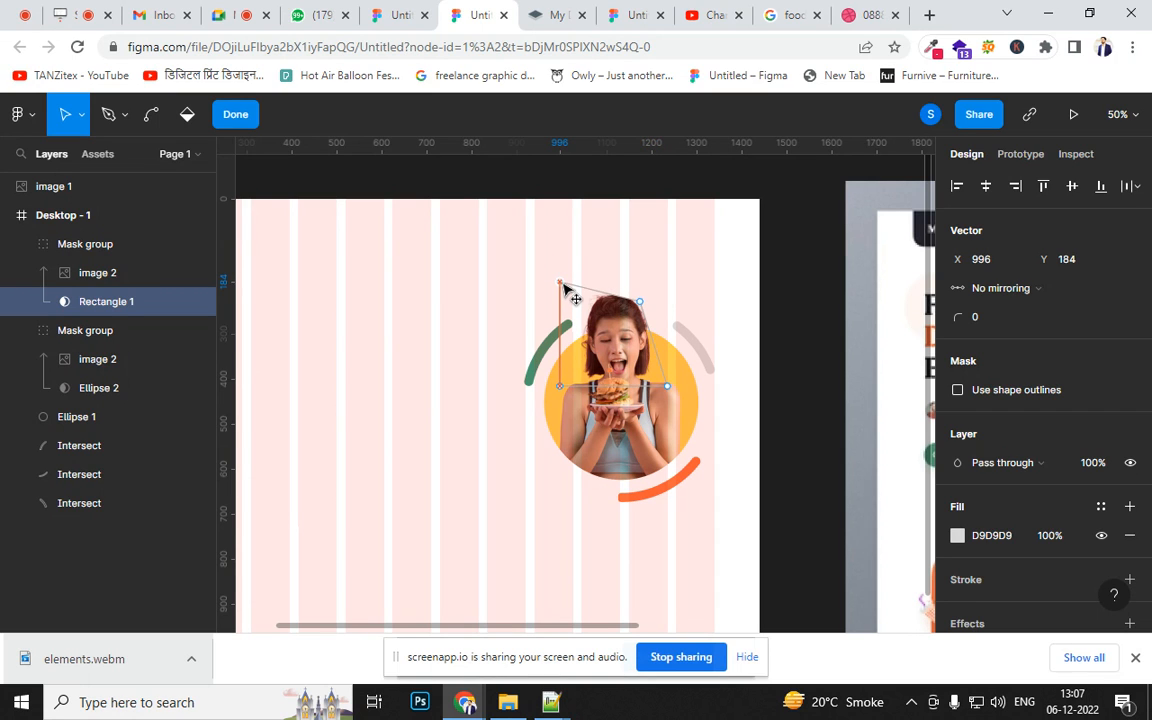
{"action": "left_click", "coordinate": [639, 300]}
{"action": "left_click_drag", "start_coordinate": [640, 301], "coordinate": [647, 297]}
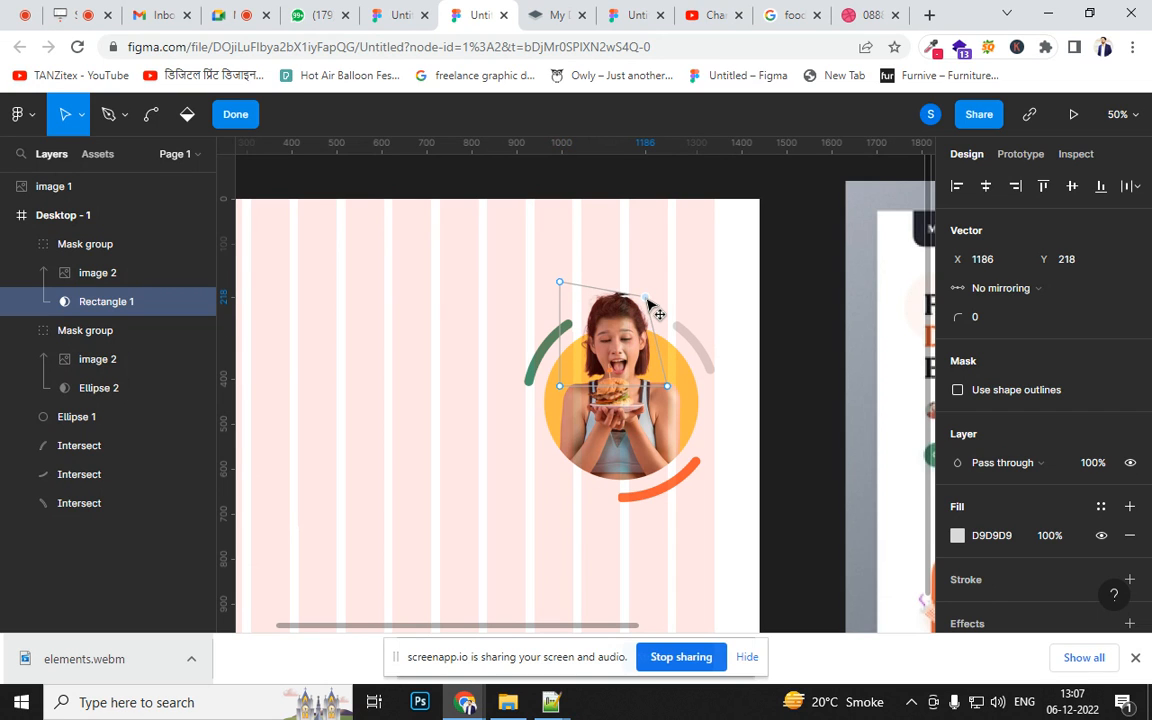
{"action": "left_click", "coordinate": [563, 286]}
{"action": "left_click_drag", "start_coordinate": [563, 287], "coordinate": [563, 294]}
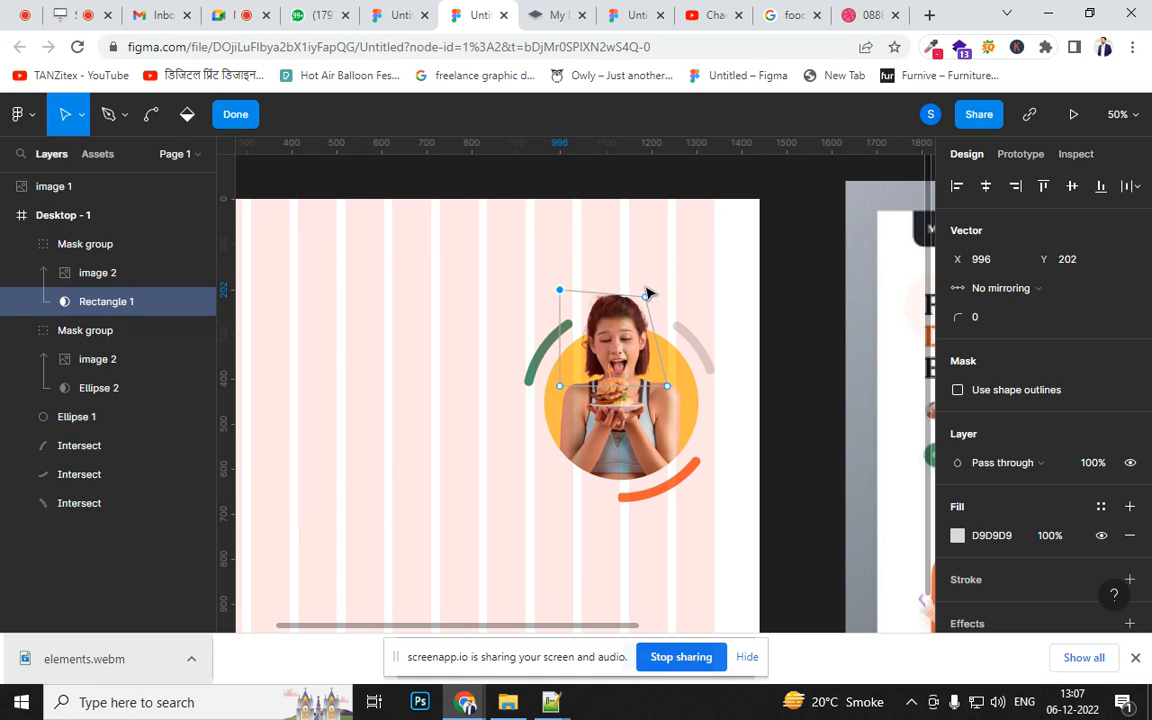
{"action": "left_click", "coordinate": [237, 116]}
- Move the whole girl graphic with its mask groups, yellow circle and arcs slightly left and down, placing the circle at about X 907, Y 297
{"action": "left_click", "coordinate": [652, 563]}
{"action": "left_click_drag", "start_coordinate": [419, 525], "coordinate": [527, 513]}
{"action": "left_click_drag", "start_coordinate": [601, 288], "coordinate": [811, 509]}
{"action": "left_click_drag", "start_coordinate": [748, 425], "coordinate": [720, 432]}
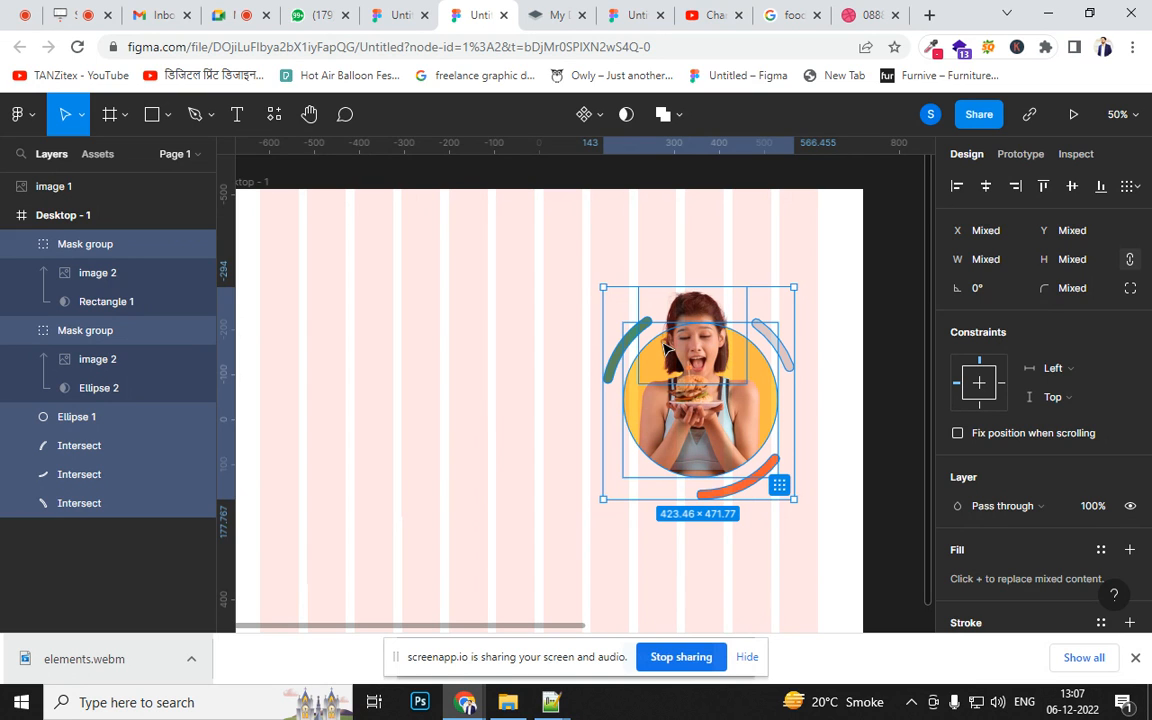
{"action": "left_click", "coordinate": [836, 393]}
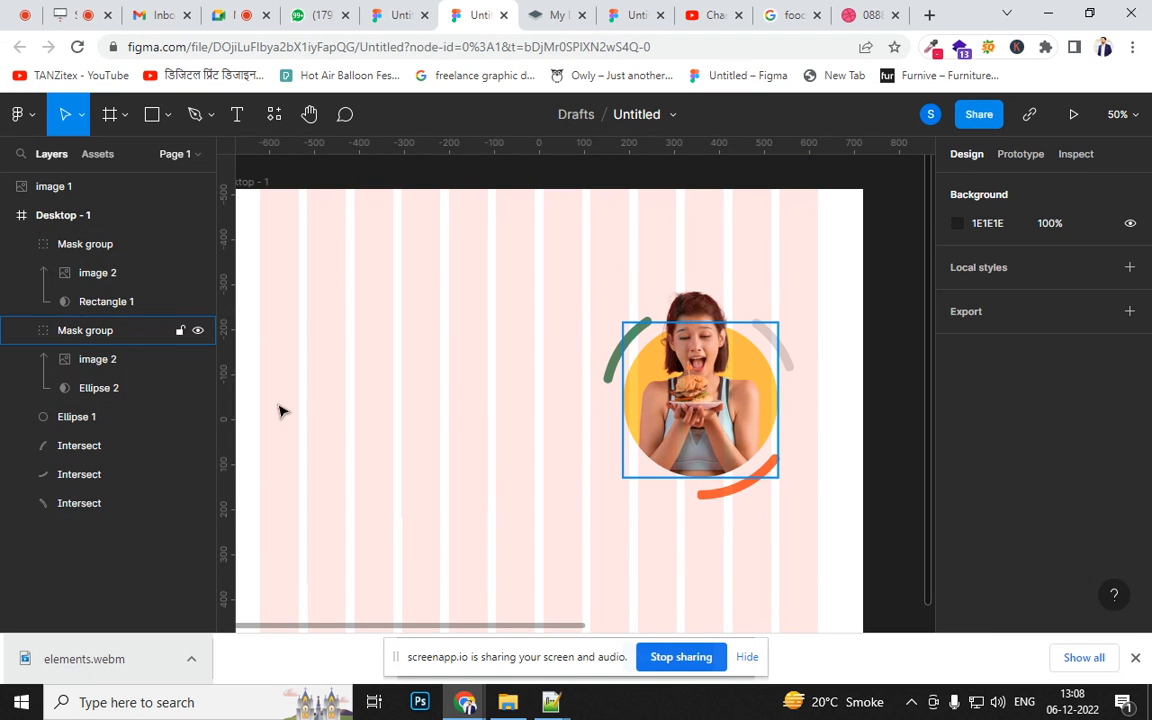
- Duplicate the yellow circle, then enlarge the original to about 431 × 430 around the same centre and send it behind the arcs
{"action": "left_click", "coordinate": [78, 416]}
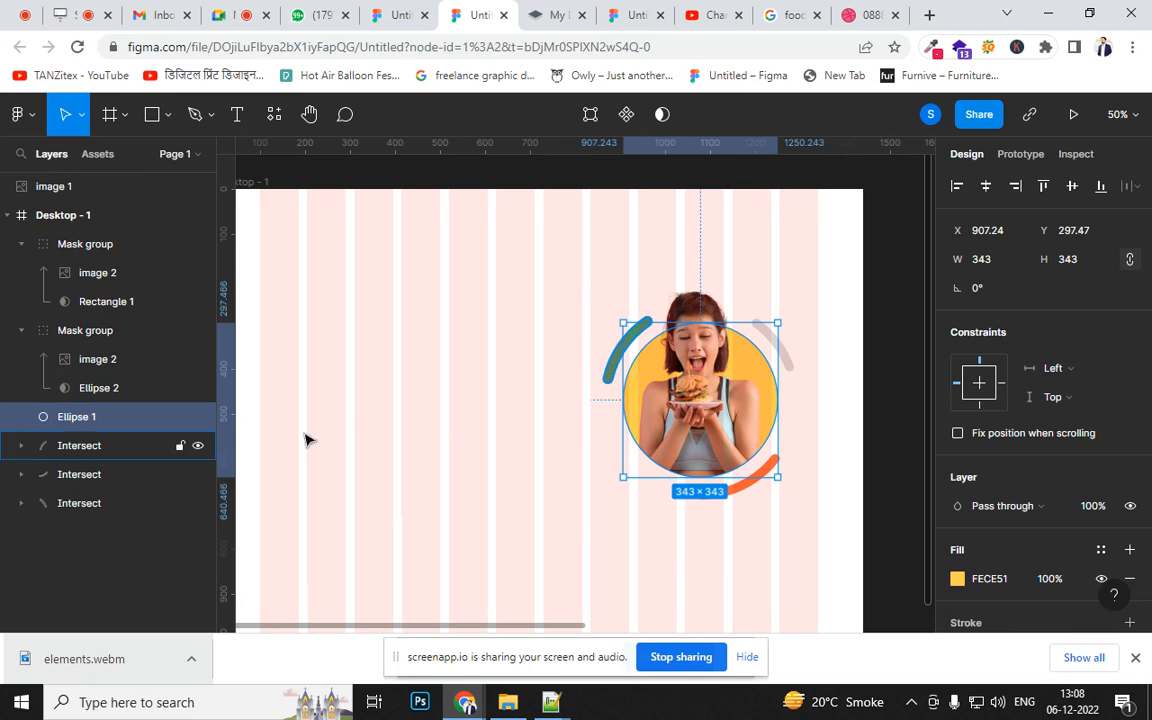
{"action": "key", "text": "ctrl+d"}
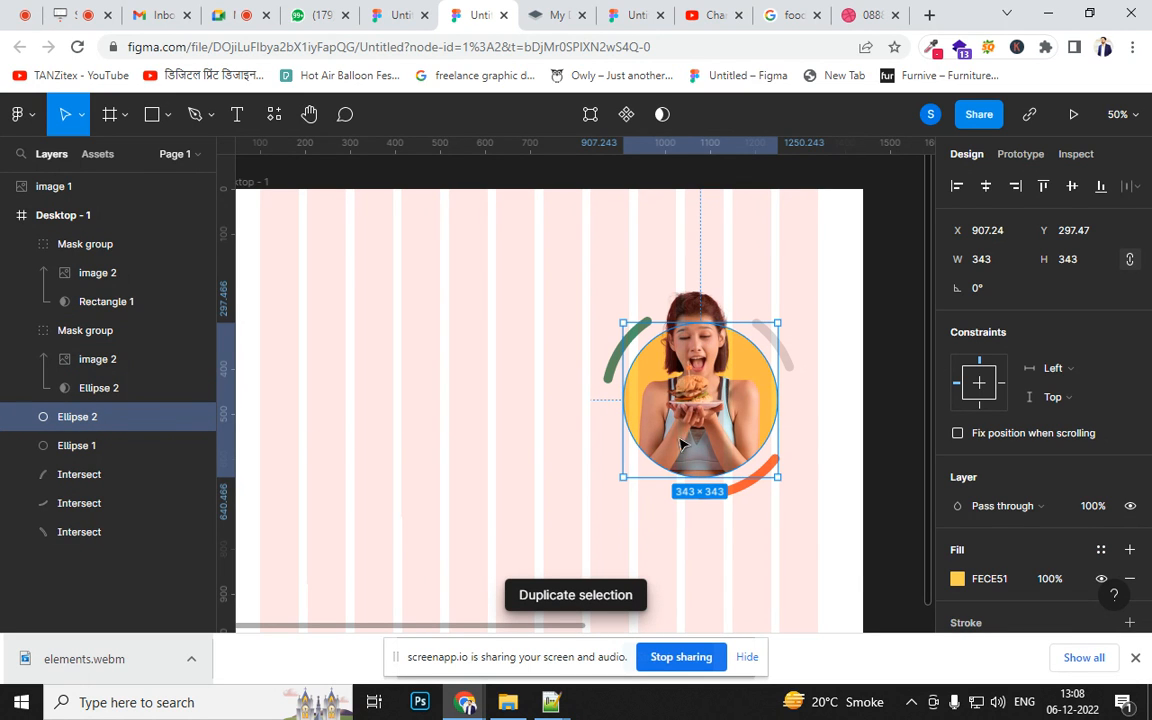
{"action": "left_click", "coordinate": [90, 446]}
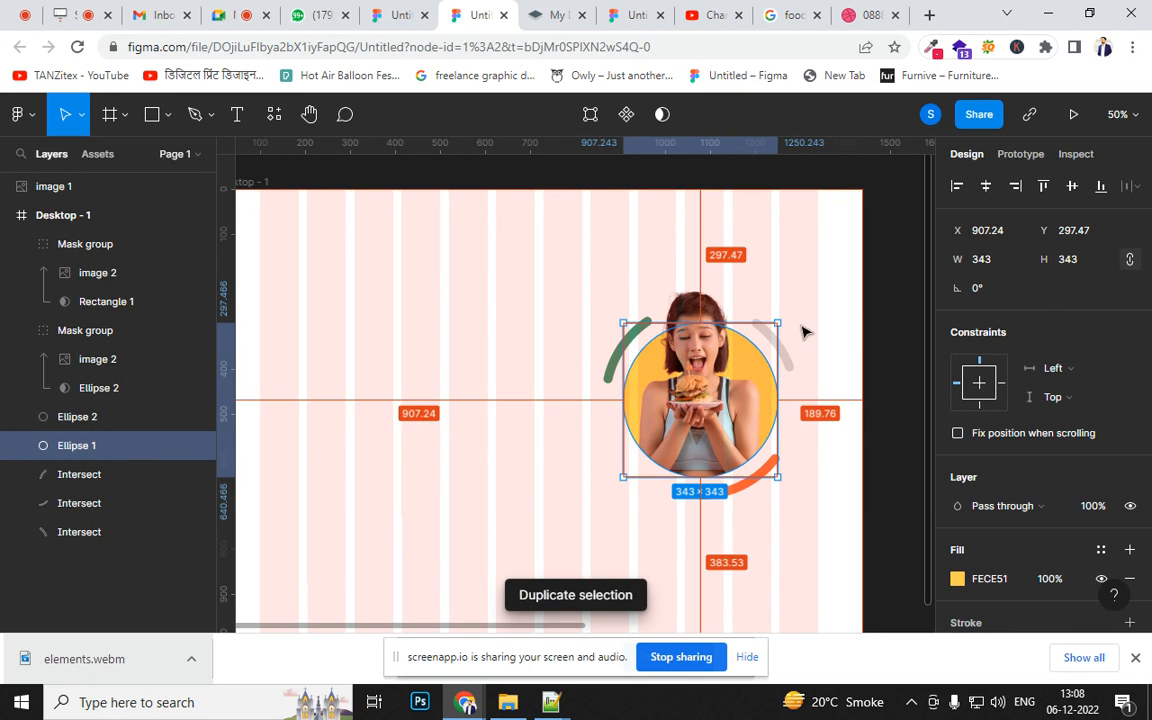
{"action": "left_click_drag", "start_coordinate": [797, 310], "coordinate": [801, 306]}
{"action": "key", "text": "ctrl+shift+bracketleft"}
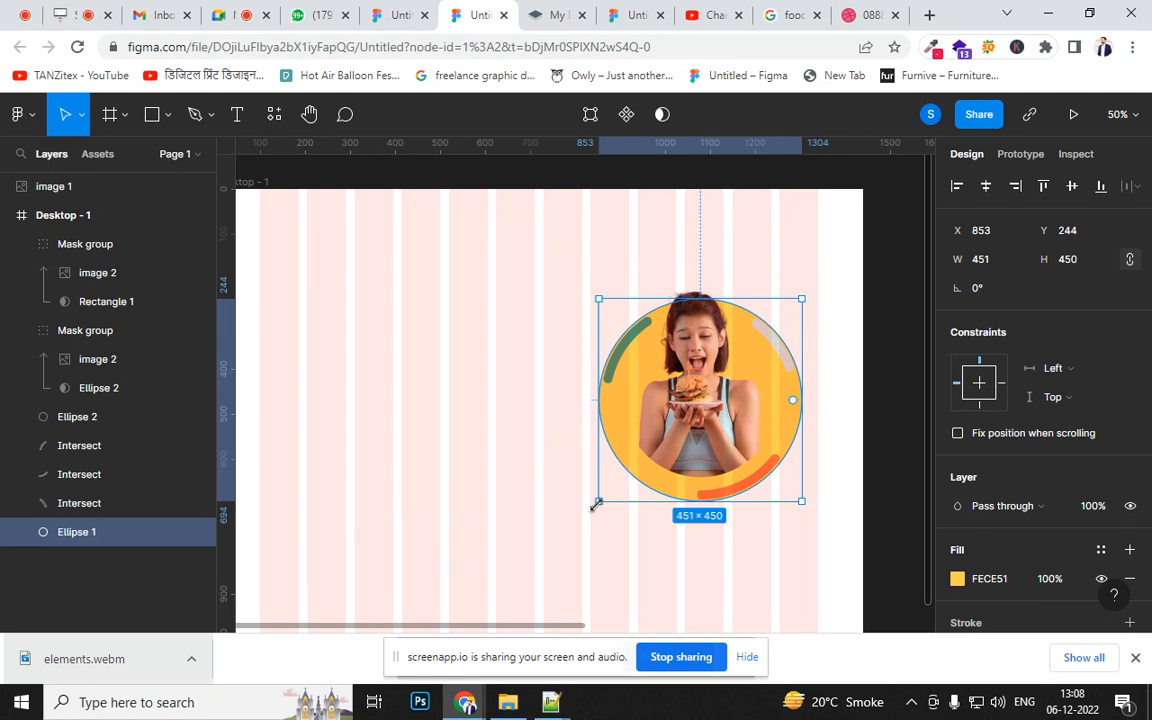
{"action": "left_click_drag", "start_coordinate": [595, 504], "coordinate": [599, 499]}
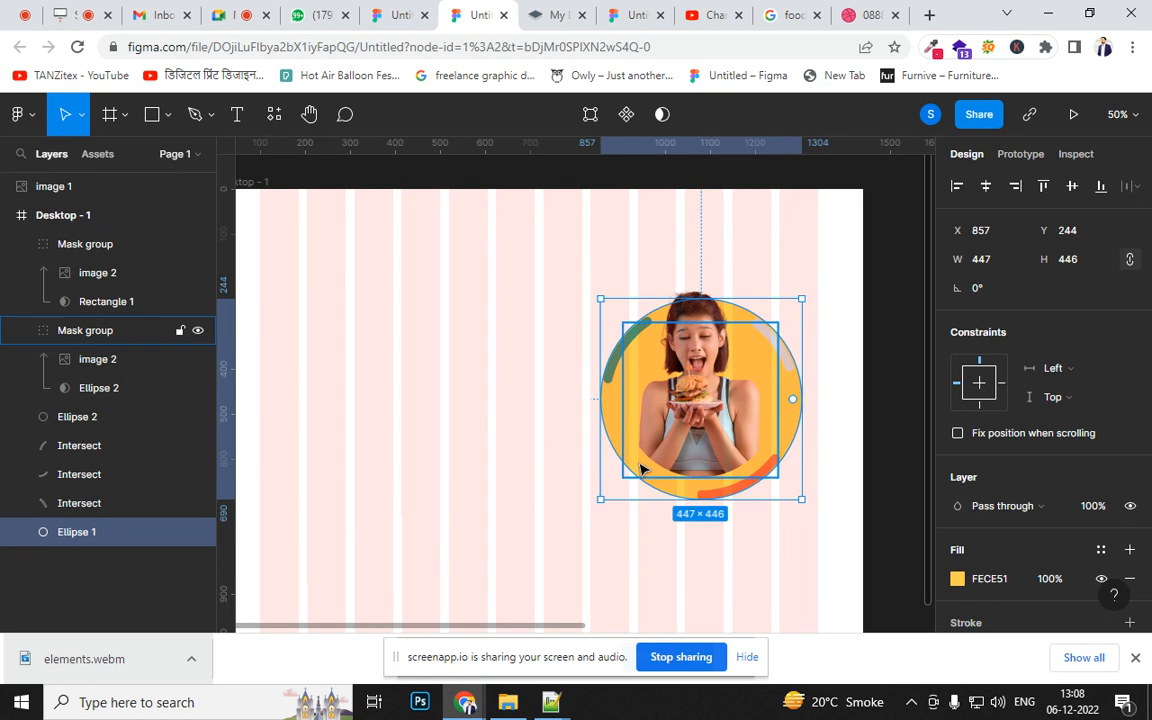
{"action": "left_click_drag", "start_coordinate": [800, 302], "coordinate": [798, 305]}
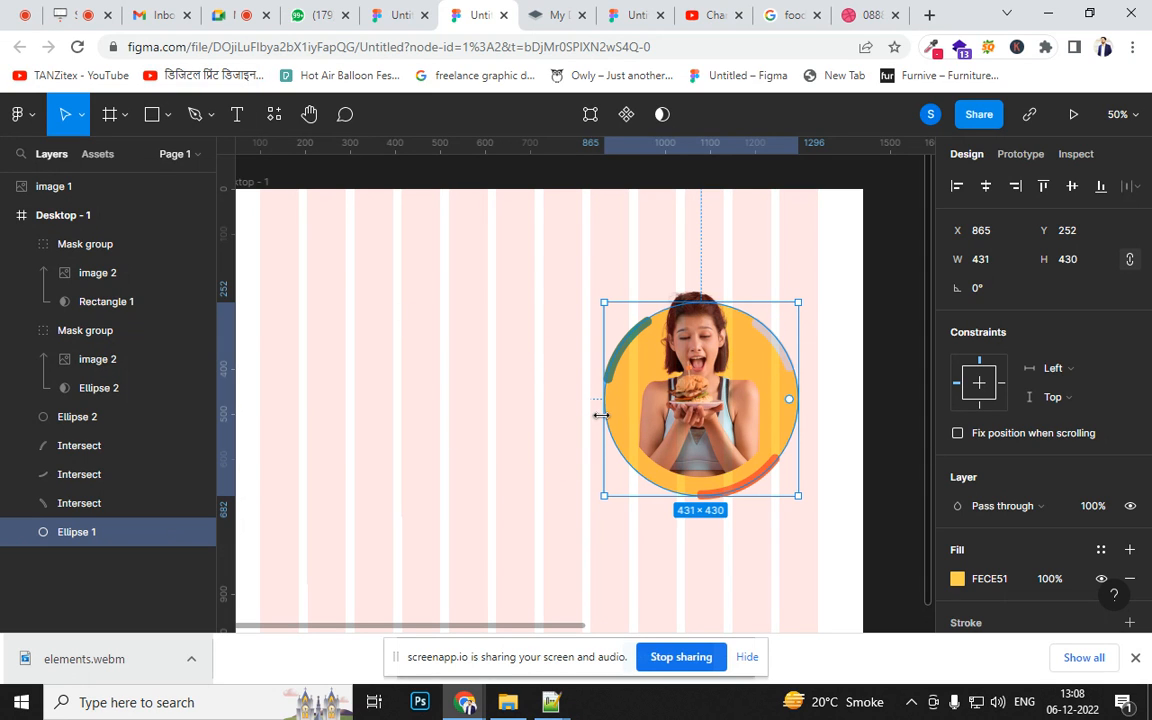
- Run the To Path plugin
{"action": "right_click", "coordinate": [518, 433]}
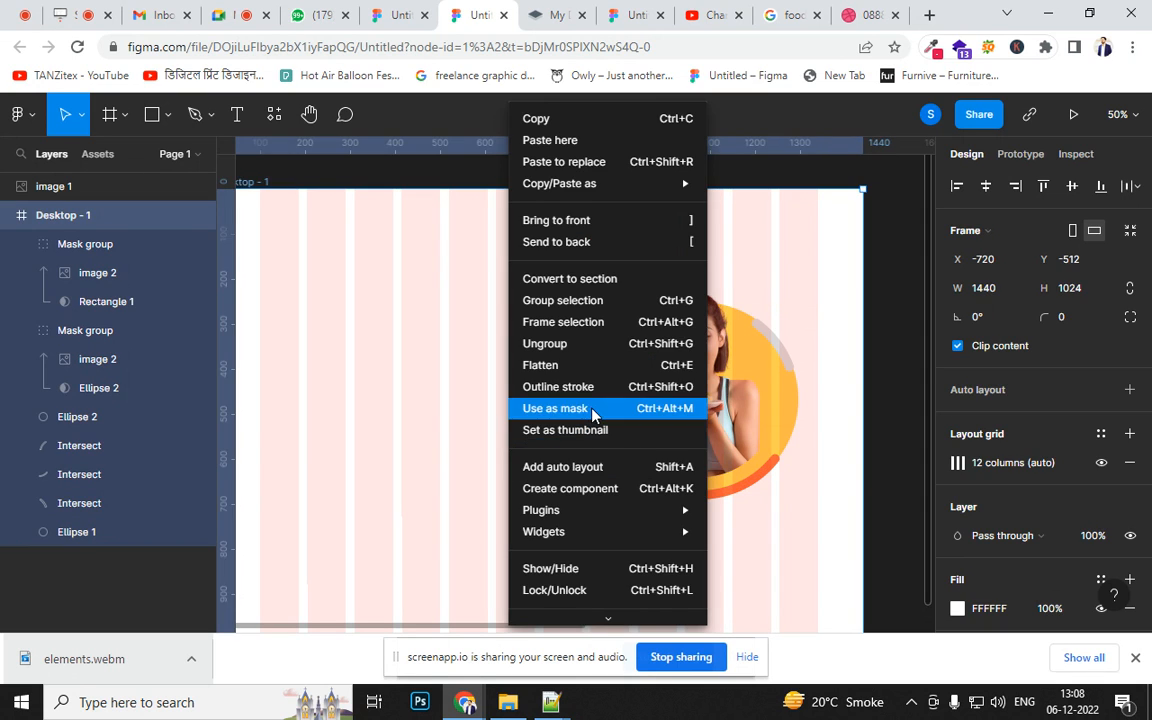
{"action": "mouse_move", "coordinate": [561, 507]}
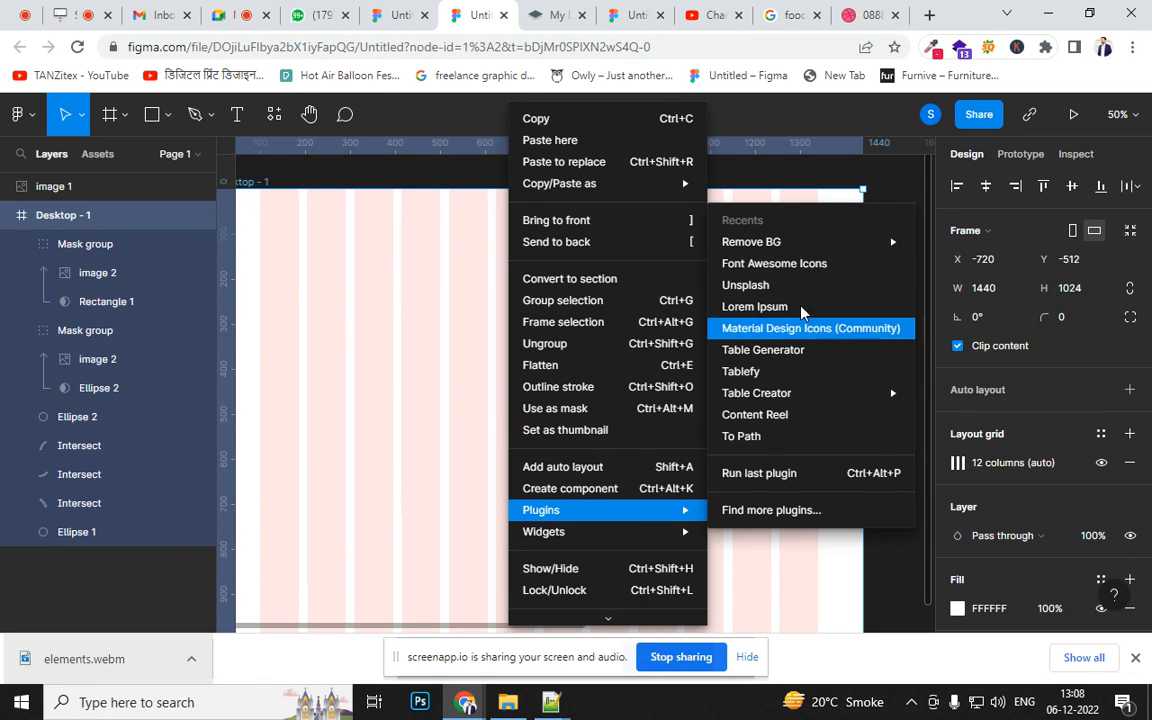
{"action": "left_click", "coordinate": [775, 437]}
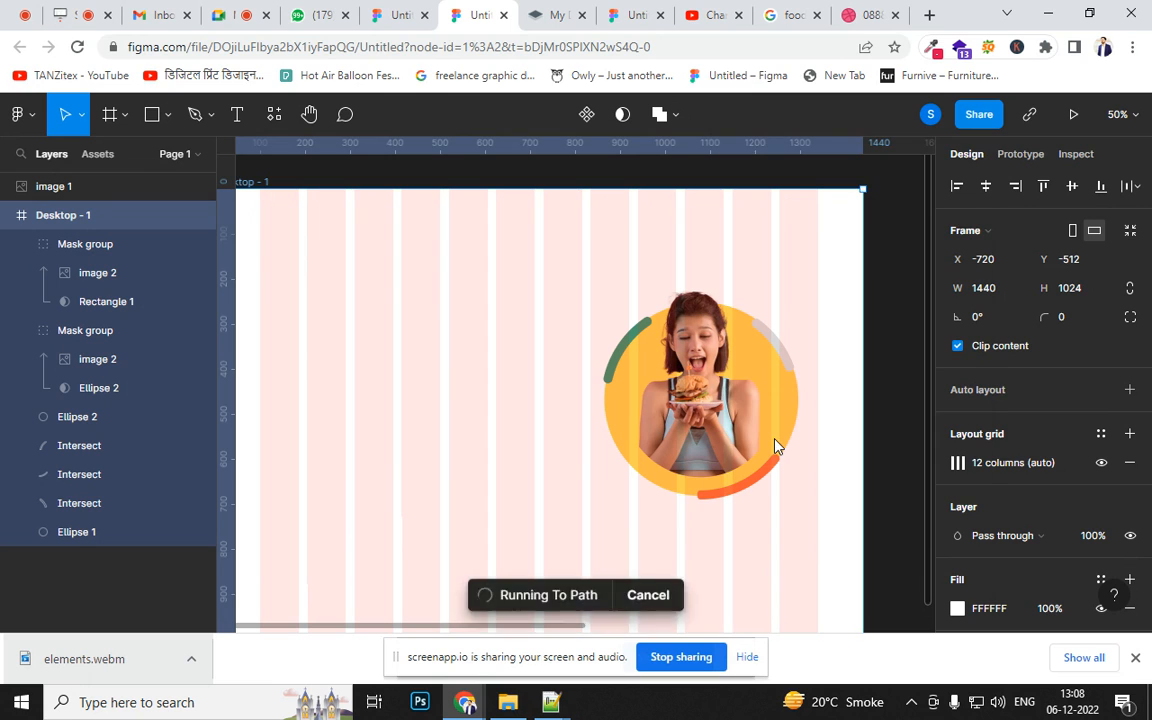
- Add the text "EAT BURGER" in the empty area beside the graphic and enlarge it to font size 39
{"action": "left_click", "coordinate": [237, 114]}
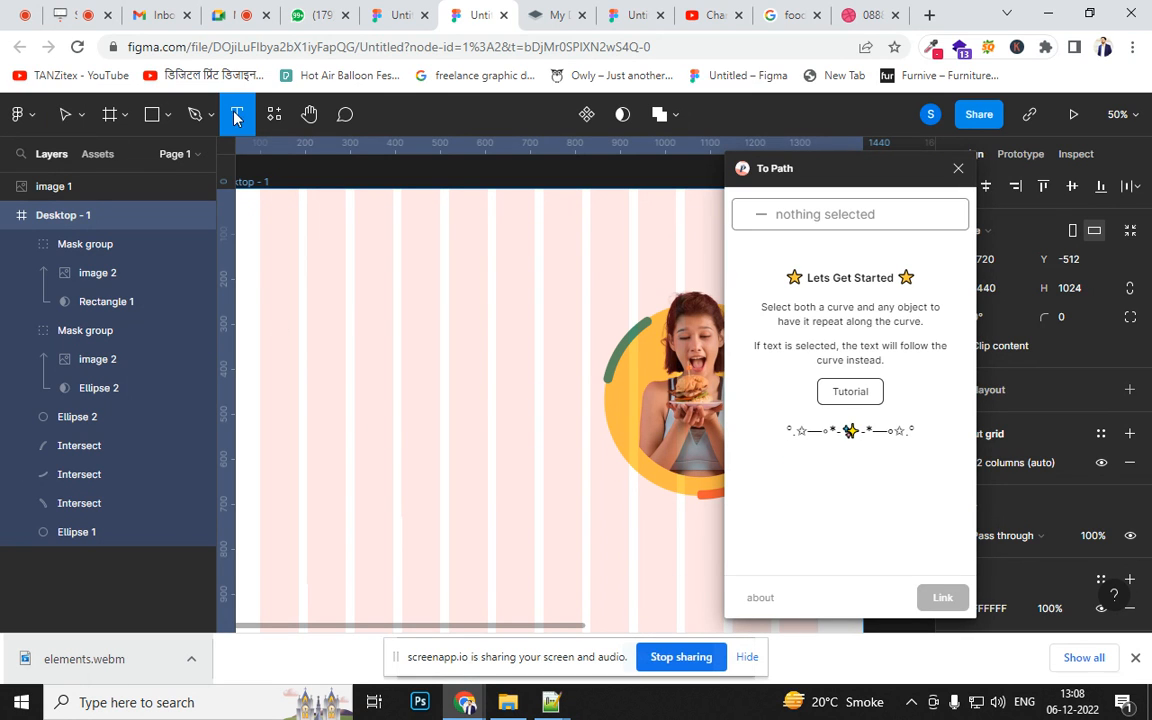
{"action": "left_click", "coordinate": [330, 270]}
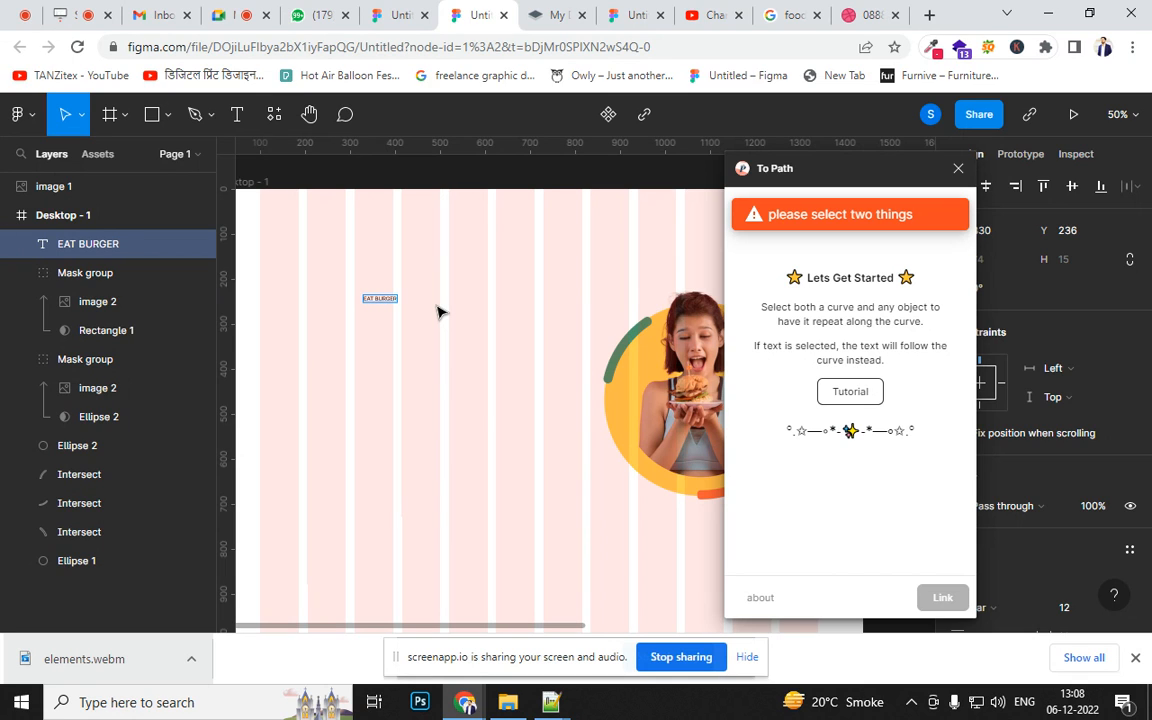
{"action": "key", "text": "ctrl+shift+period"}
{"action": "key", "text": "ctrl+shift+period"}
{"action": "key", "text": "ctrl+shift+period"}
{"action": "key", "text": "ctrl+shift+period"}
{"action": "key", "text": "ctrl+shift+period"}
{"action": "key", "text": "ctrl+shift+period"}
{"action": "key", "text": "ctrl+shift+period"}
{"action": "key", "text": "ctrl+shift+period"}
{"action": "key", "text": "ctrl+shift+period"}
{"action": "key", "text": "ctrl+shift+period"}
{"action": "key", "text": "ctrl+shift+period"}
{"action": "key", "text": "ctrl+shift+period"}
{"action": "key", "text": "ctrl+shift+period"}
{"action": "key", "text": "ctrl+shift+period"}
{"action": "key", "text": "ctrl+shift+period"}
{"action": "key", "text": "ctrl+shift+period"}
{"action": "key", "text": "ctrl+shift+period"}
{"action": "key", "text": "ctrl+shift+period"}
{"action": "key", "text": "ctrl+shift+period"}
{"action": "key", "text": "ctrl+shift+period"}
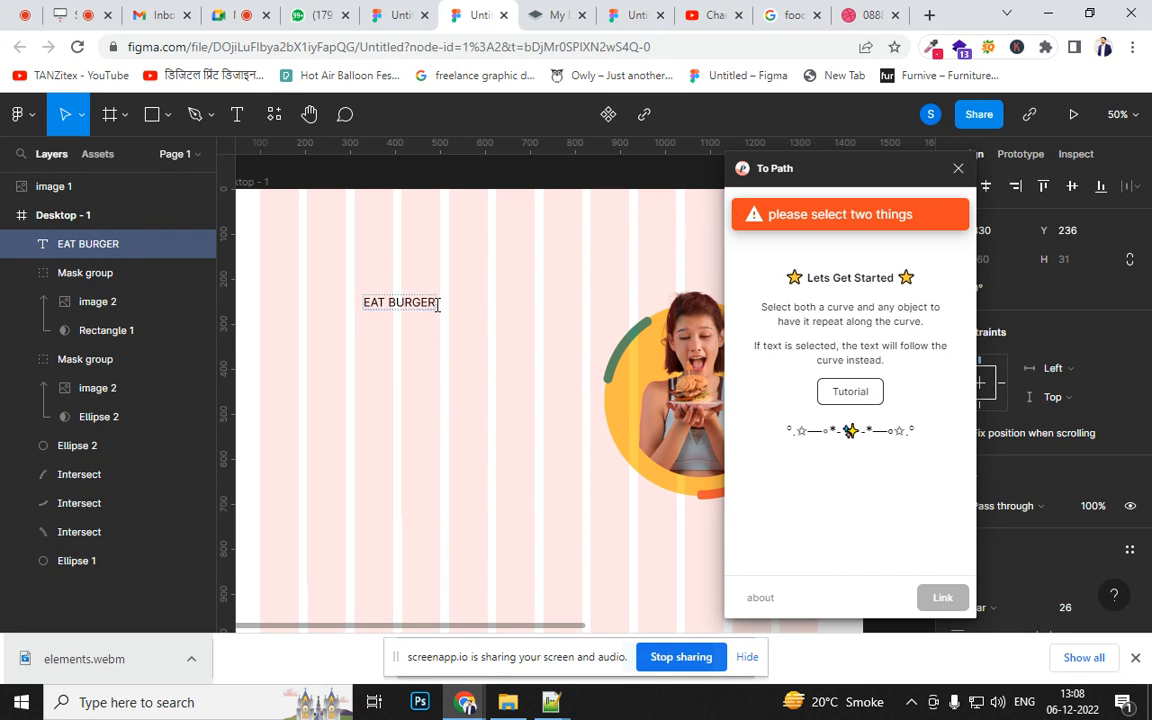
{"action": "key", "text": "ctrl+shift+period"}
{"action": "key", "text": "ctrl+shift+period"}
{"action": "key", "text": "ctrl+shift+period"}
{"action": "key", "text": "ctrl+shift+period"}
{"action": "key", "text": "ctrl+shift+period"}
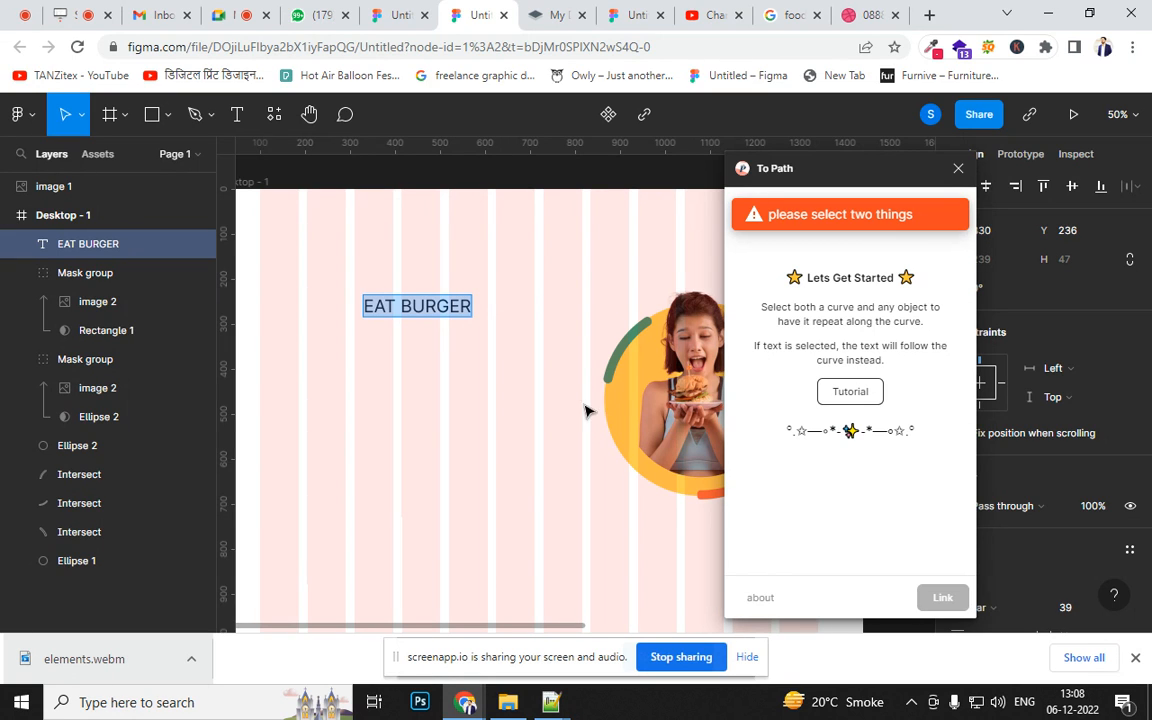
- Link the EAT BURGER text to the enlarged yellow circle so its characters follow the curve
{"action": "left_click", "coordinate": [84, 240]}
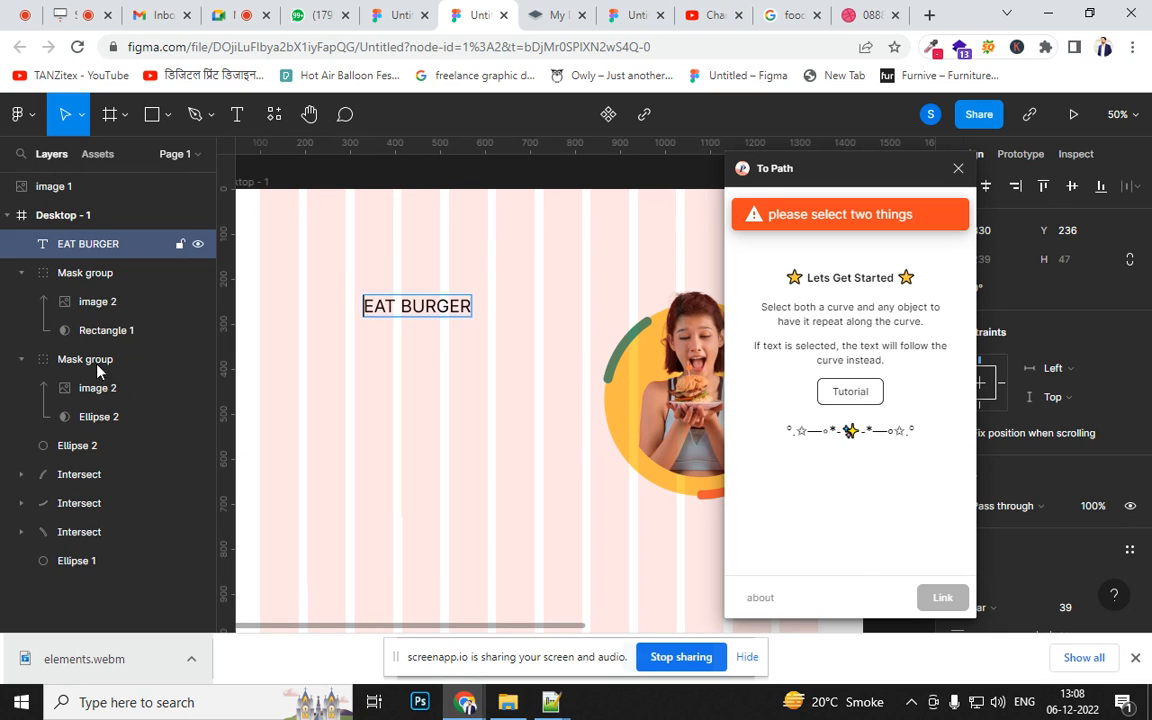
{"action": "left_click", "coordinate": [80, 562], "text": "shift"}
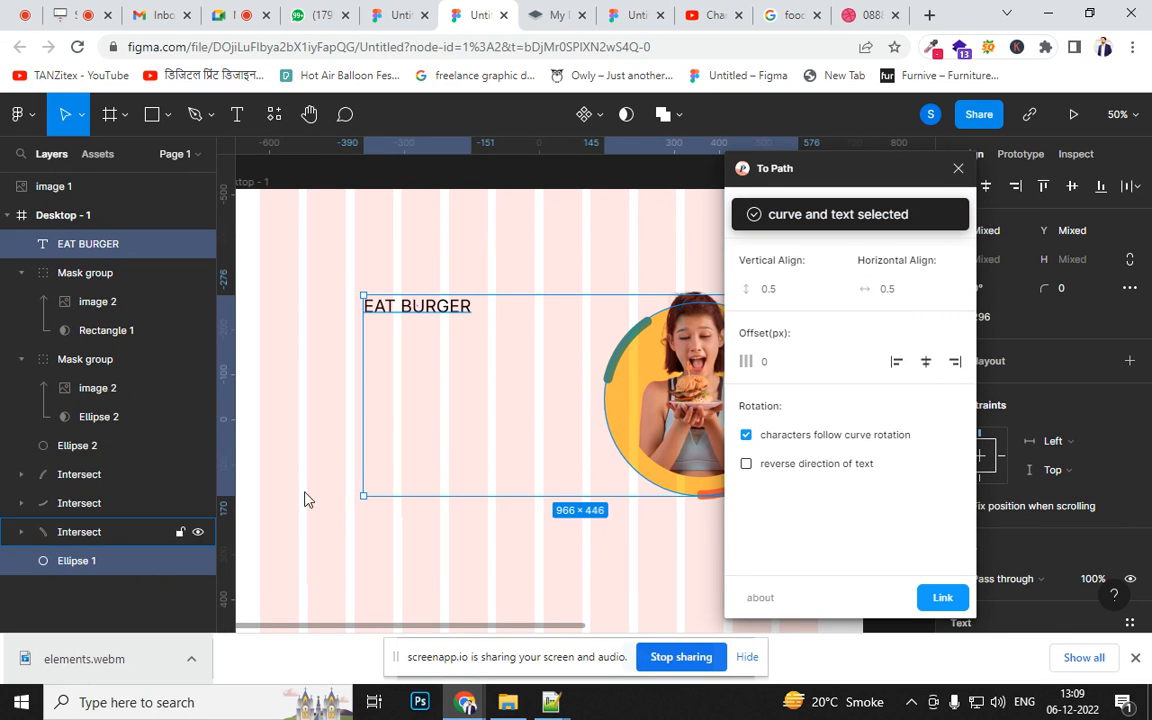
{"action": "left_click", "coordinate": [935, 597]}
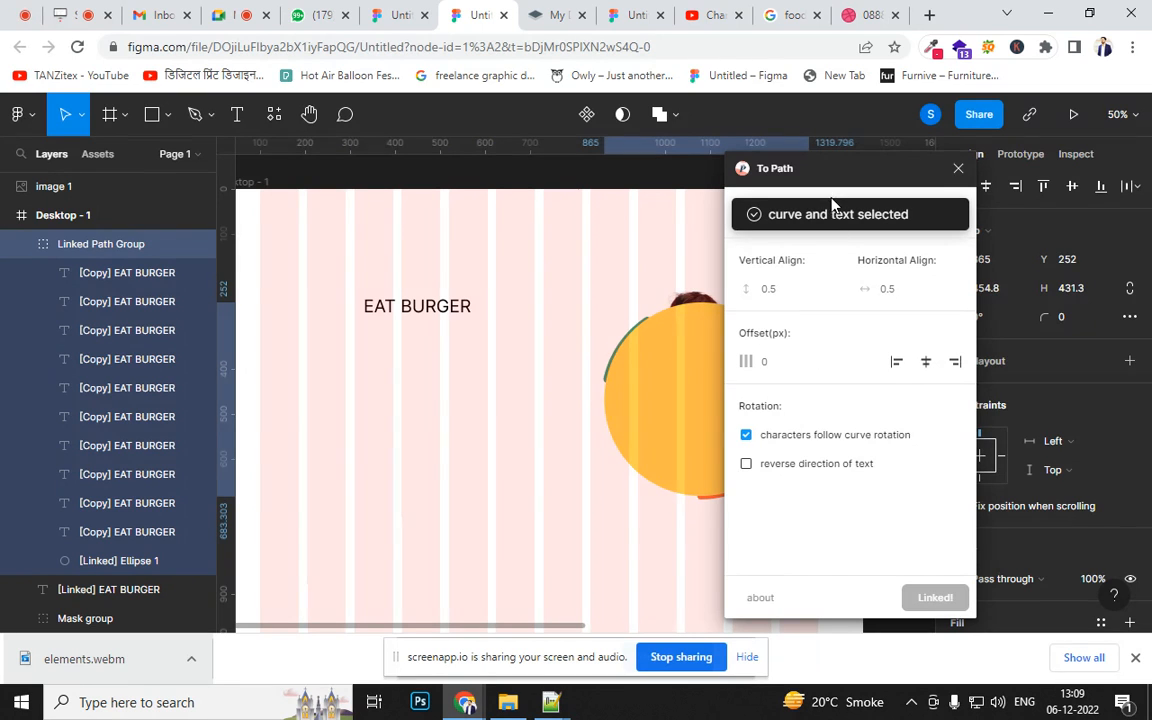
- Rotate the linked path group to about -106° so the curved text sits between the green and orange arcs, and close the plugin
{"action": "left_click_drag", "start_coordinate": [853, 181], "coordinate": [1014, 181]}
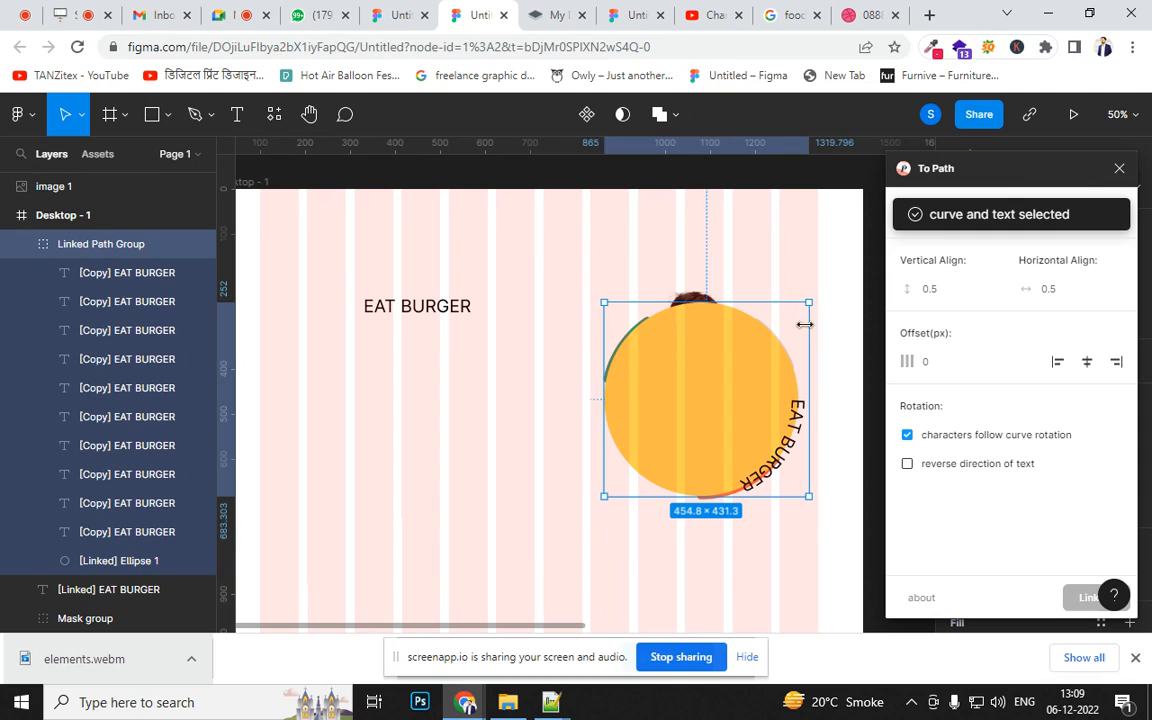
{"action": "left_click_drag", "start_coordinate": [817, 297], "coordinate": [784, 553]}
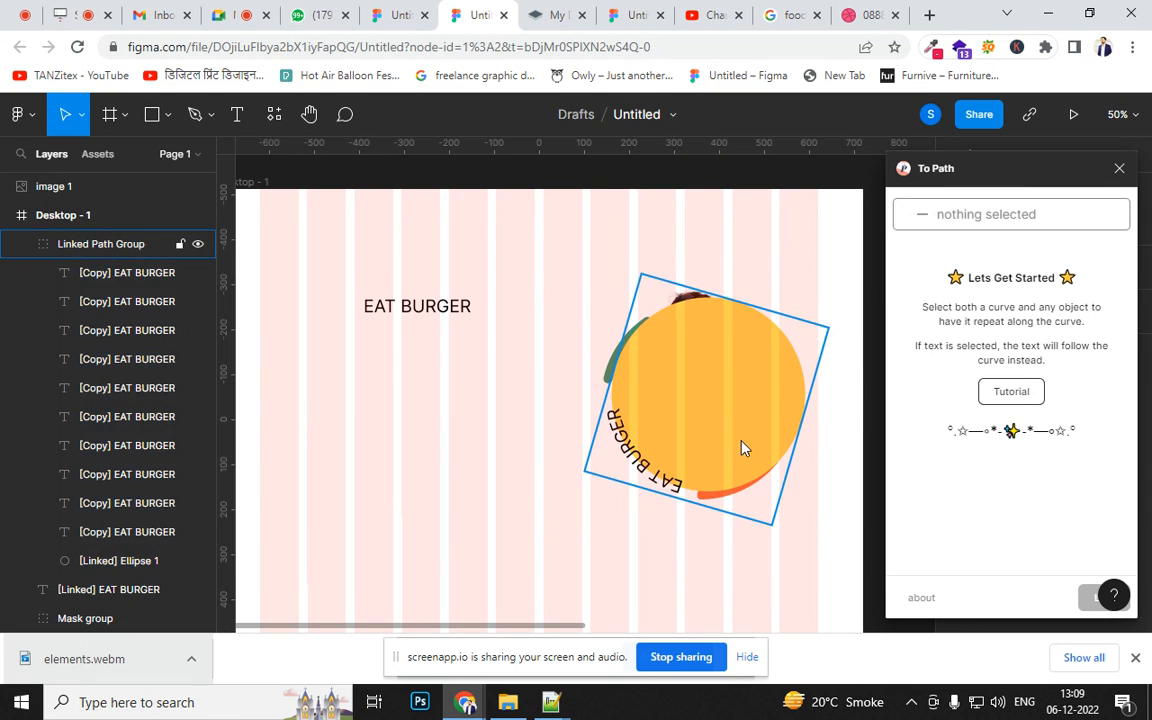
{"action": "left_click", "coordinate": [1119, 168]}
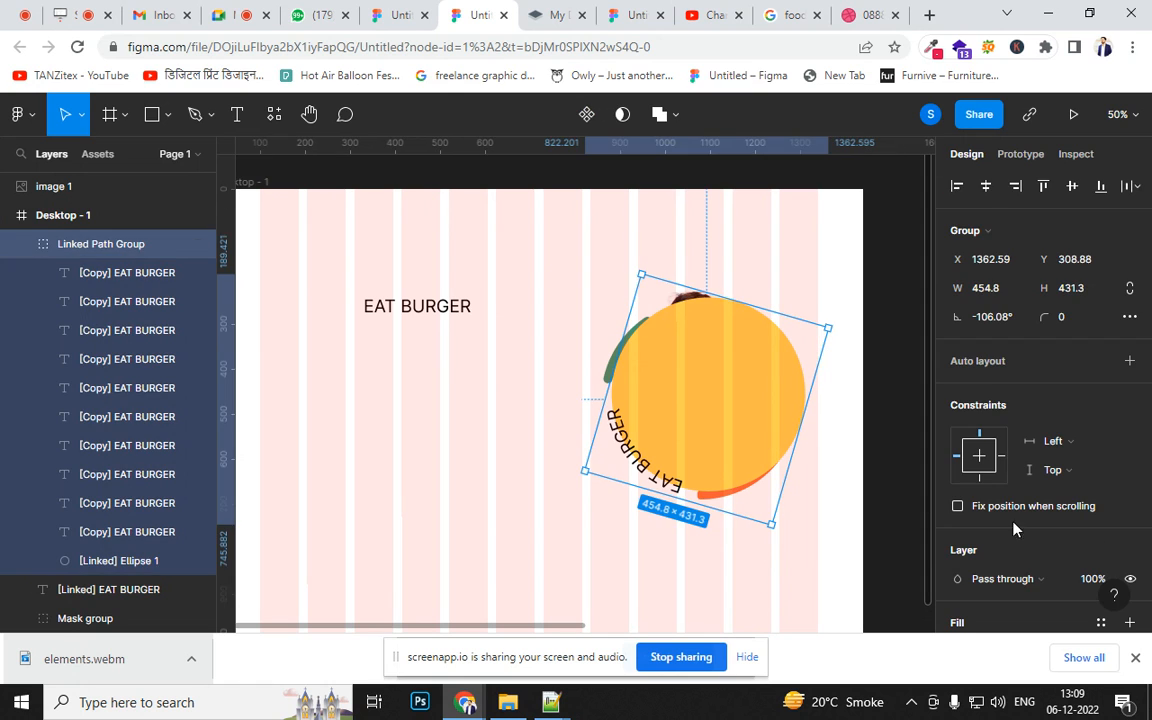
- Set the opacity of the linked path group's yellow FECE51 colour to 0% so only the curved text shows
{"action": "scroll", "coordinate": [1040, 400], "scroll_direction": "down", "scroll_amount": 5}
{"action": "left_click_drag", "start_coordinate": [1150, 535], "coordinate": [1150, 538]}
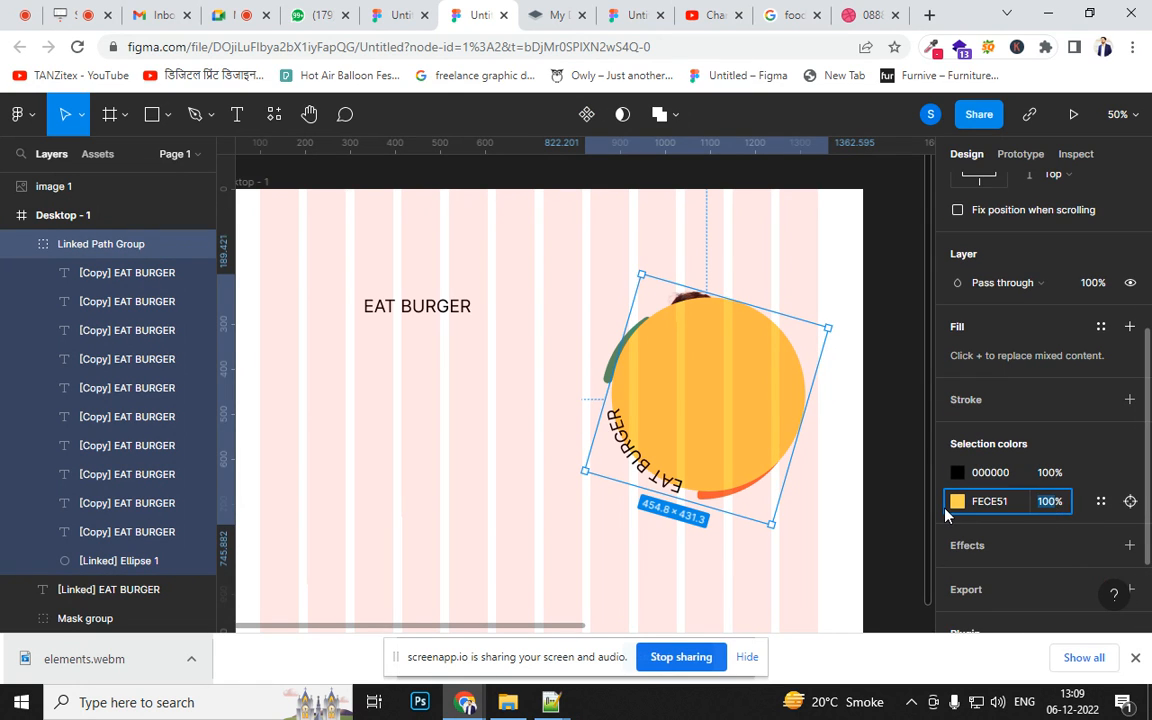
{"action": "type", "text": "0"}
{"action": "left_click", "coordinate": [875, 541]}
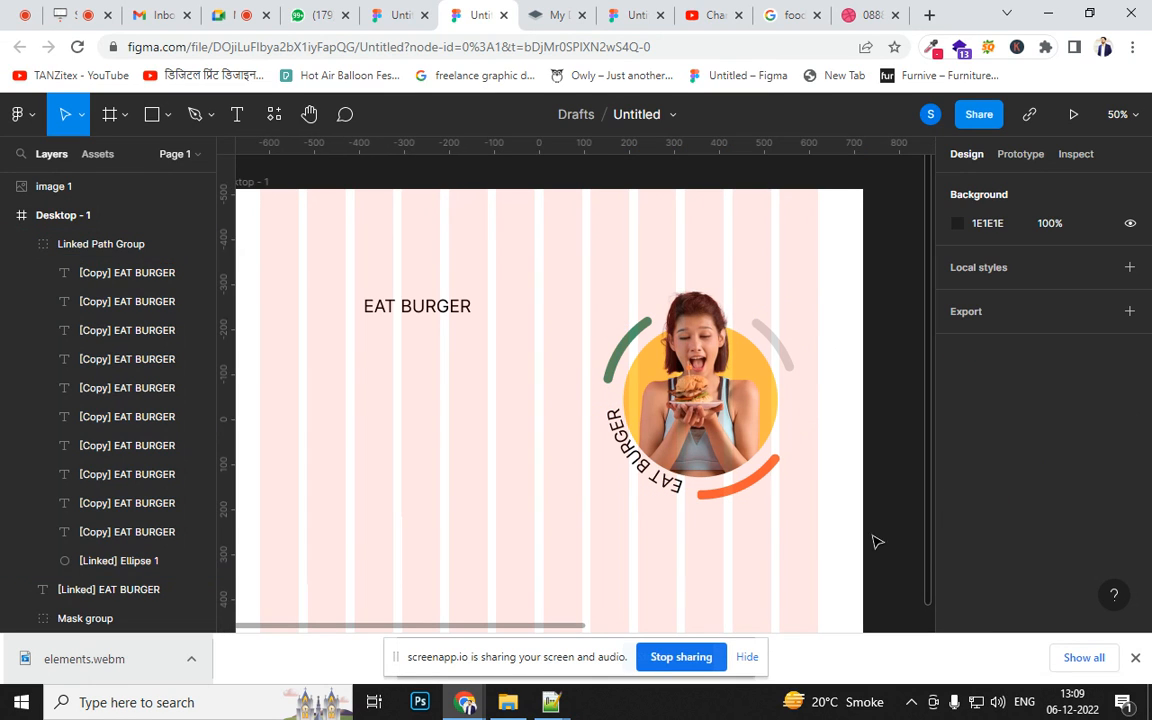
- Delete the original straight EAT BURGER text from the frame
{"action": "mouse_move", "coordinate": [432, 399]}
{"action": "left_mouse_down"}
{"action": "mouse_move", "coordinate": [543, 442]}
{"action": "mouse_move", "coordinate": [595, 421]}
{"action": "mouse_move", "coordinate": [427, 404]}
{"action": "left_mouse_up"}
{"action": "left_click", "coordinate": [567, 328]}
{"action": "key", "text": "Delete"}
- Group the entire hero graphic with its curved text and move the group to X 872, Y 211
{"action": "left_click_drag", "start_coordinate": [826, 538], "coordinate": [487, 245]}
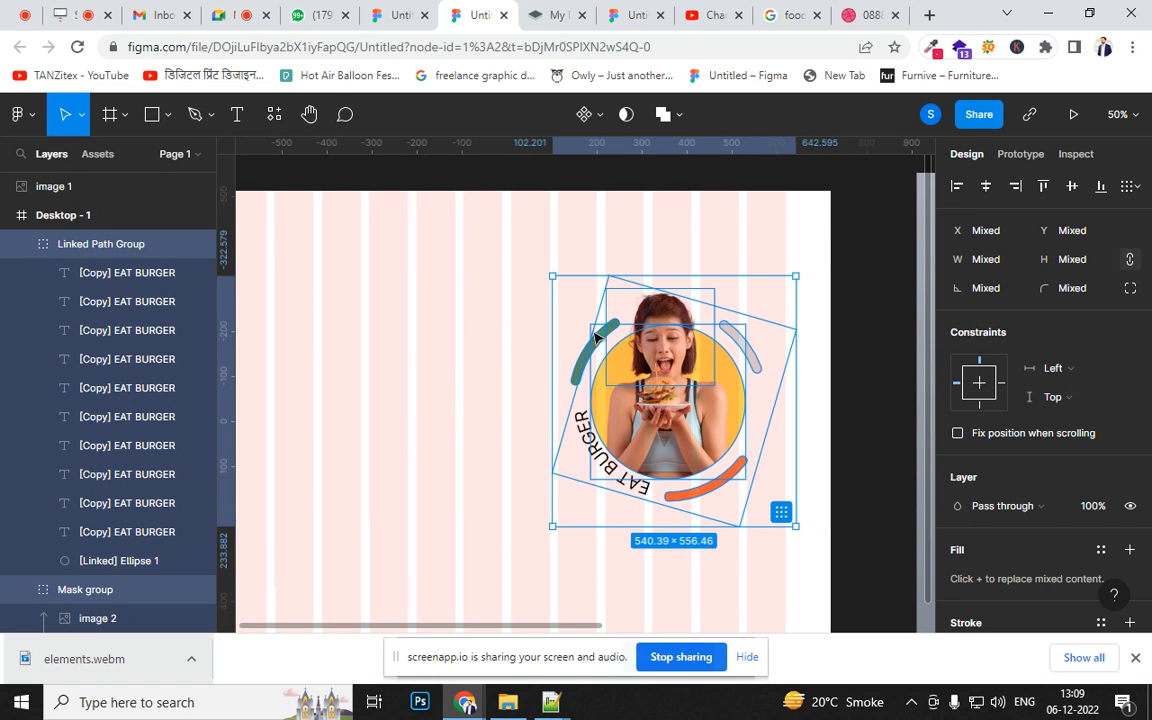
{"action": "key", "text": "ctrl+g"}
{"action": "left_click_drag", "start_coordinate": [673, 390], "coordinate": [695, 399]}
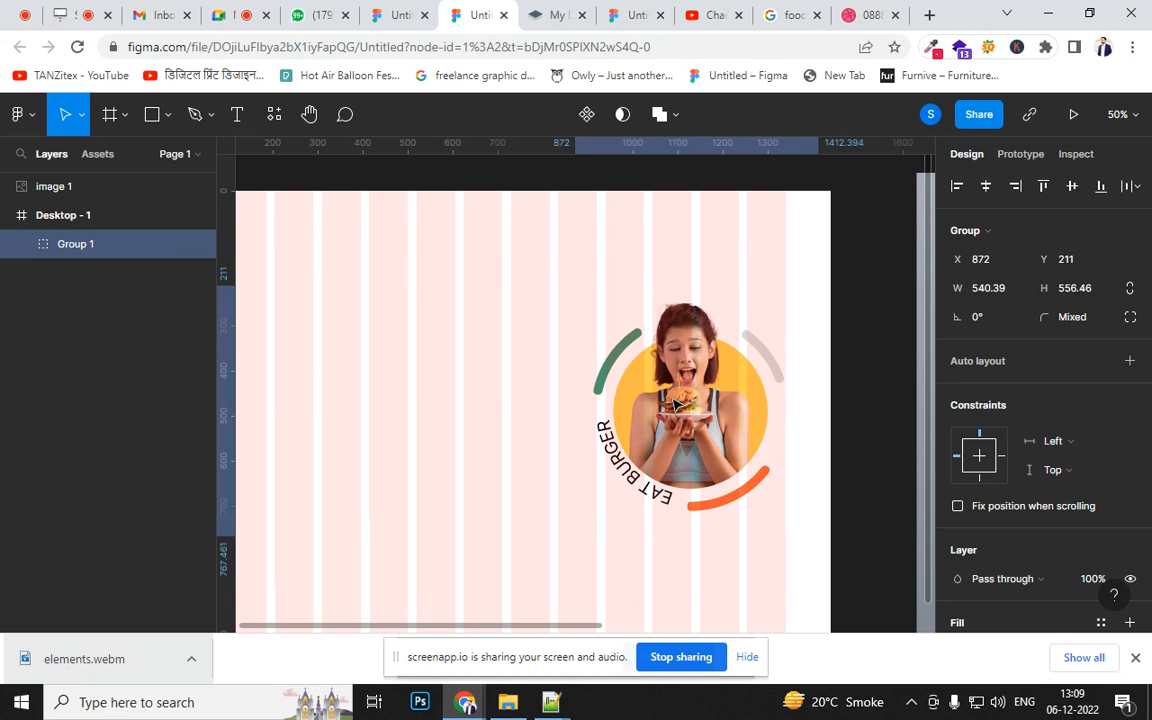
{"action": "left_click", "coordinate": [861, 482]}
{"action": "left_click_drag", "start_coordinate": [450, 391], "coordinate": [581, 345]}
- Check the Dribbble reference design in the browser and return to the Figma file with the hero graphic
{"action": "left_click", "coordinate": [870, 15]}
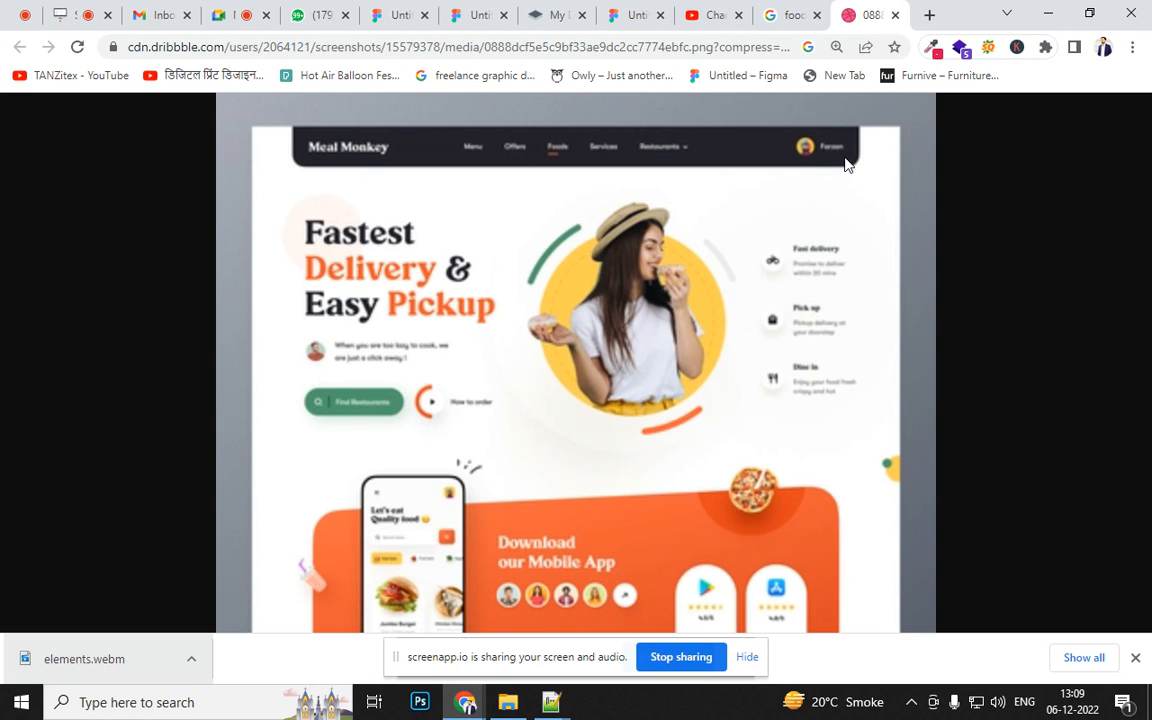
{"action": "left_click", "coordinate": [769, 12]}
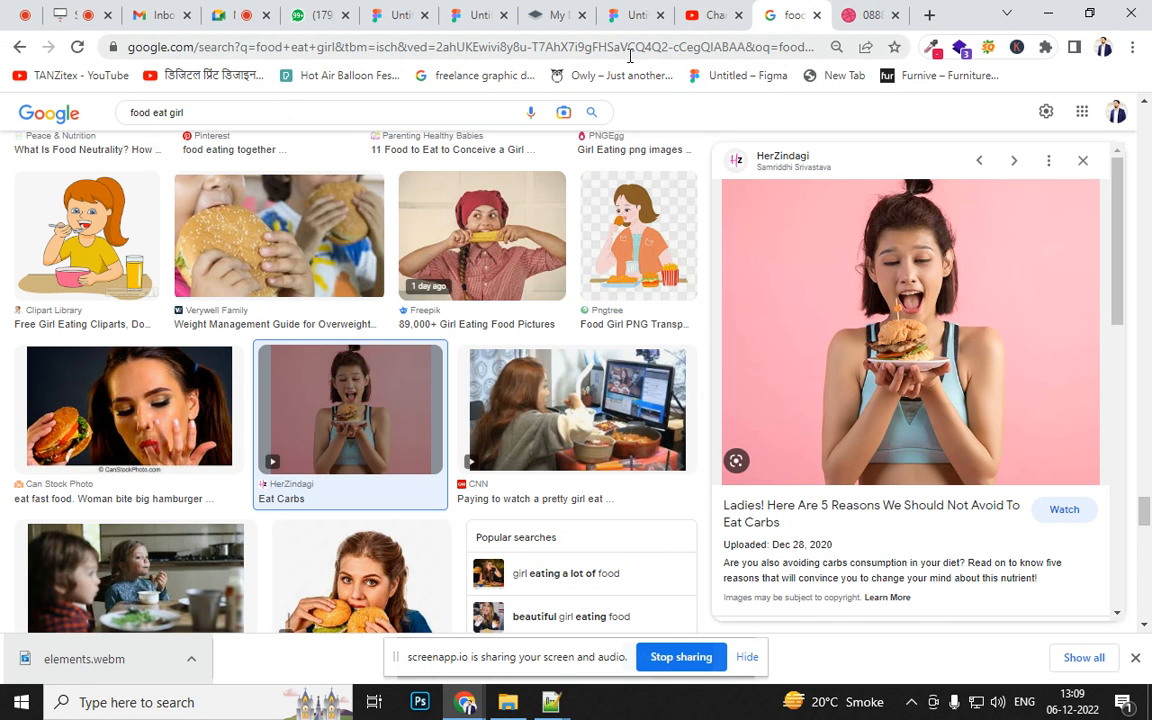
{"action": "left_click", "coordinate": [634, 18]}
{"action": "left_click", "coordinate": [400, 16]}
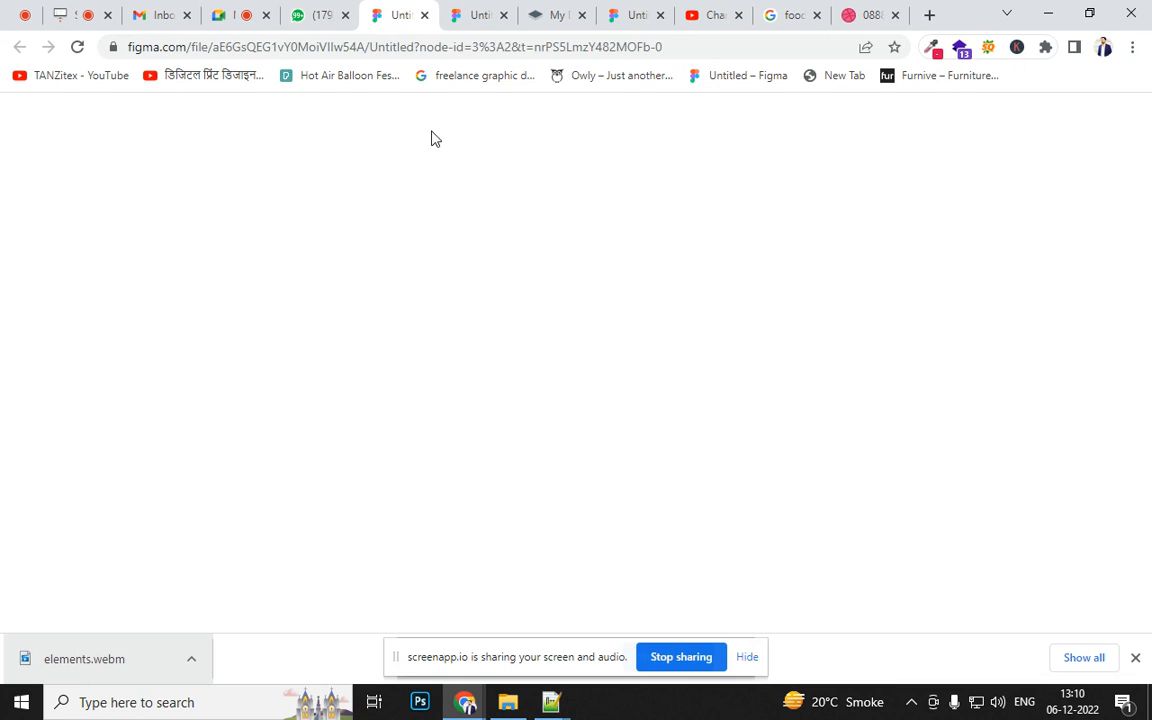
{"action": "left_click", "coordinate": [463, 20]}
{"action": "left_click_drag", "start_coordinate": [514, 275], "coordinate": [480, 373]}
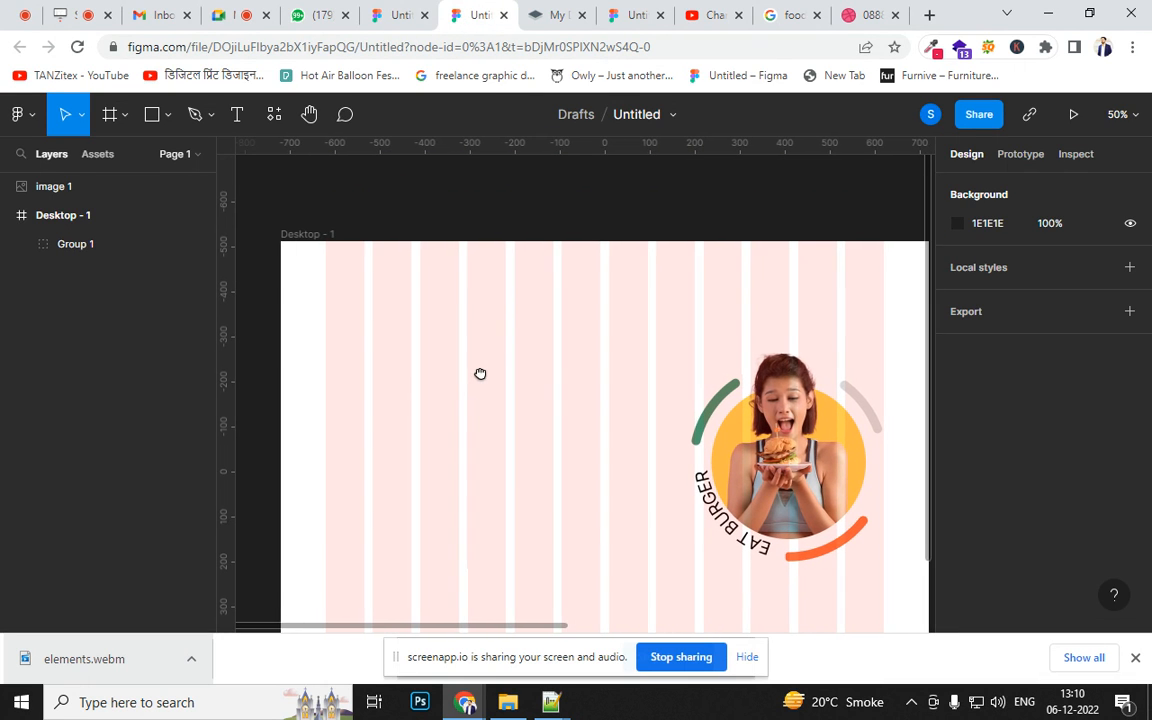
- Draw a 1234 × 114 rectangle at X 102, Y 0 in Desktop - 1 and round its two lower corners to 80
{"action": "left_click", "coordinate": [152, 114]}
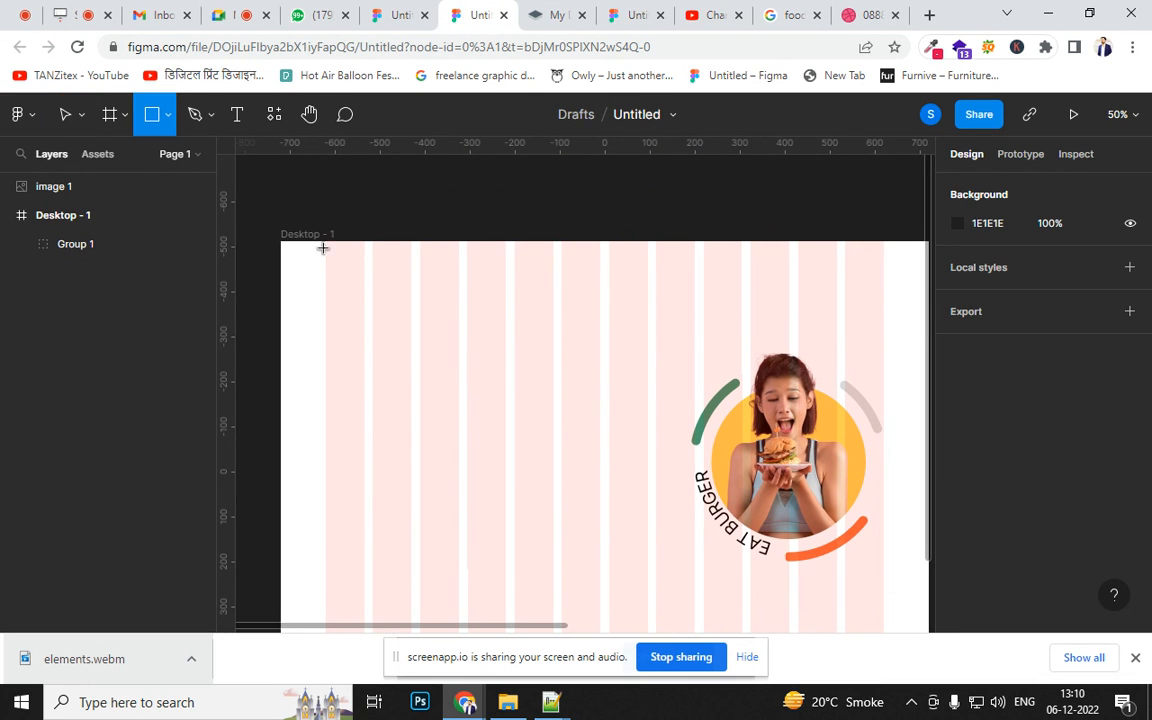
{"action": "left_click_drag", "start_coordinate": [327, 244], "coordinate": [882, 293]}
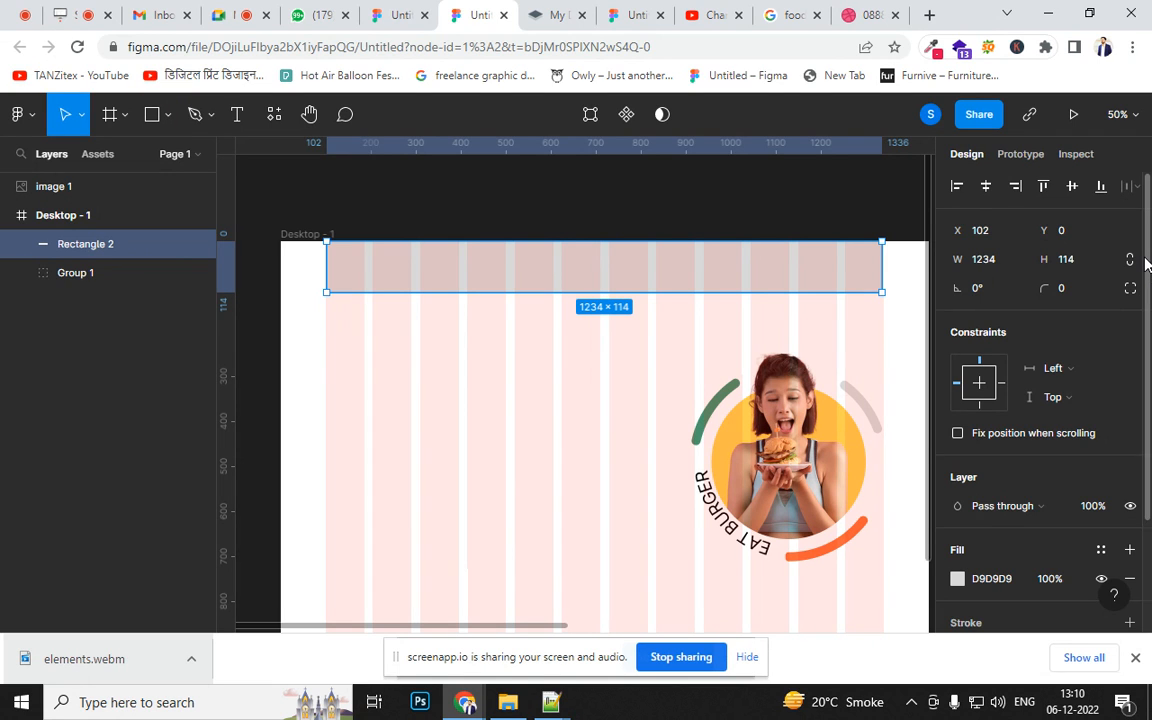
{"action": "scroll", "coordinate": [1147, 262], "scroll_direction": "down", "scroll_amount": 1}
{"action": "left_click", "coordinate": [1131, 216]}
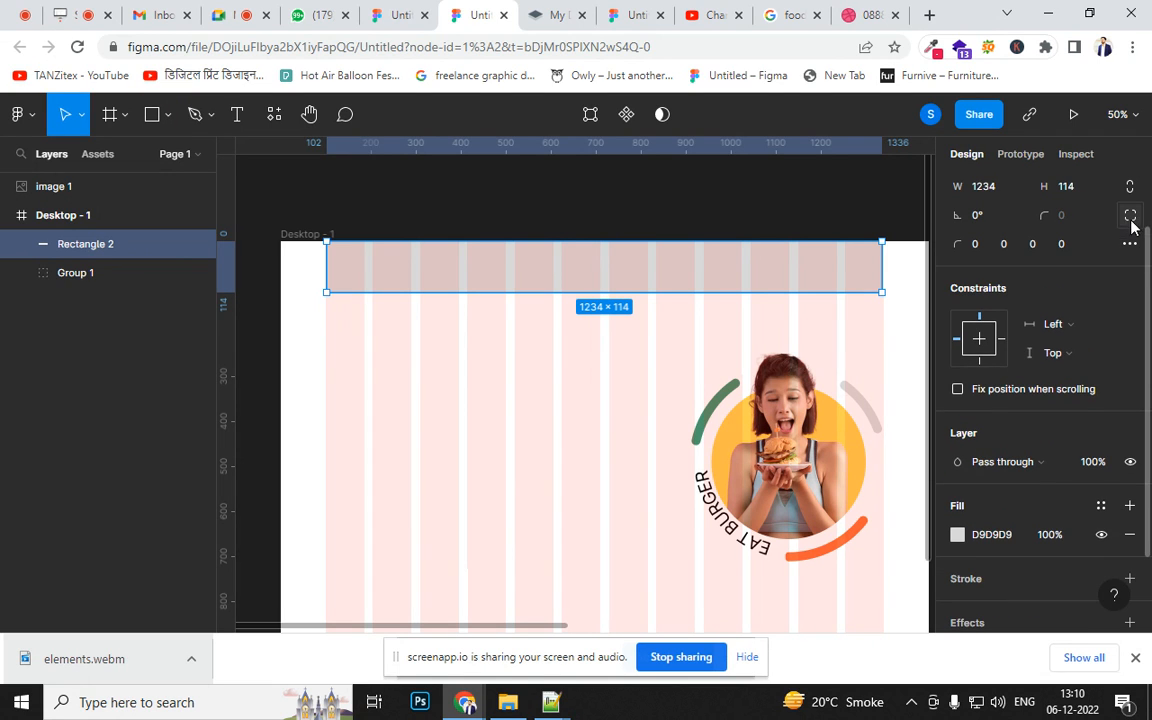
{"action": "left_click", "coordinate": [1034, 246]}
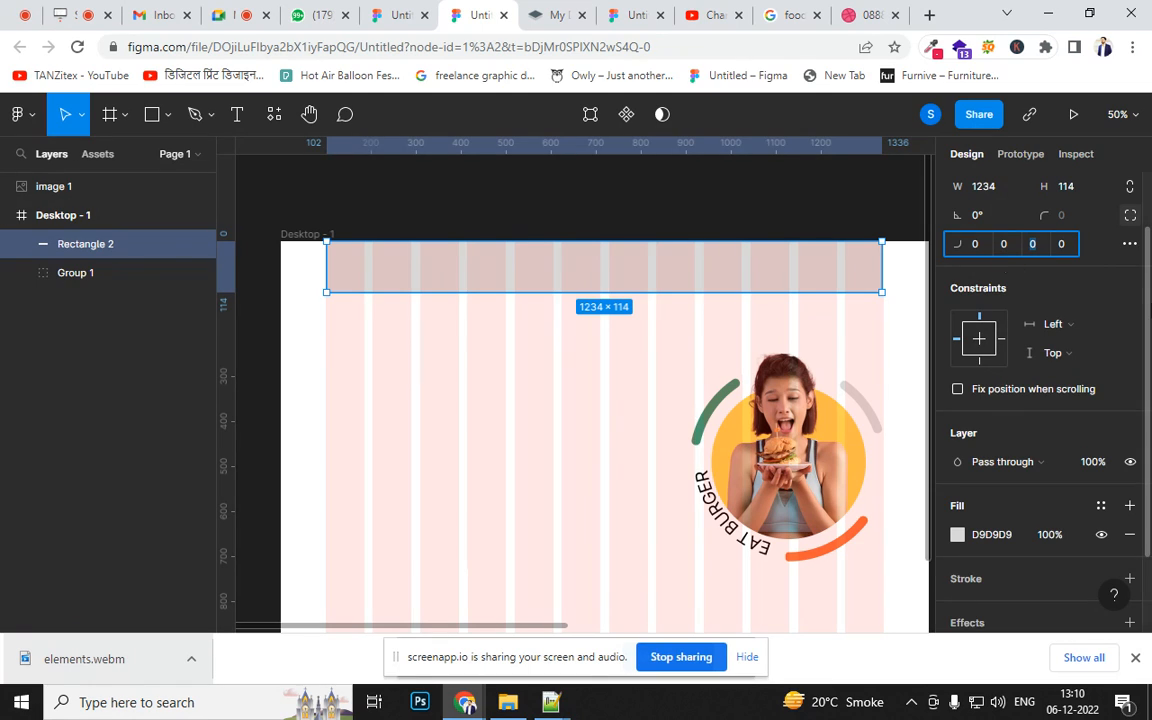
{"action": "type", "text": "80"}
{"action": "key", "text": "Tab"}
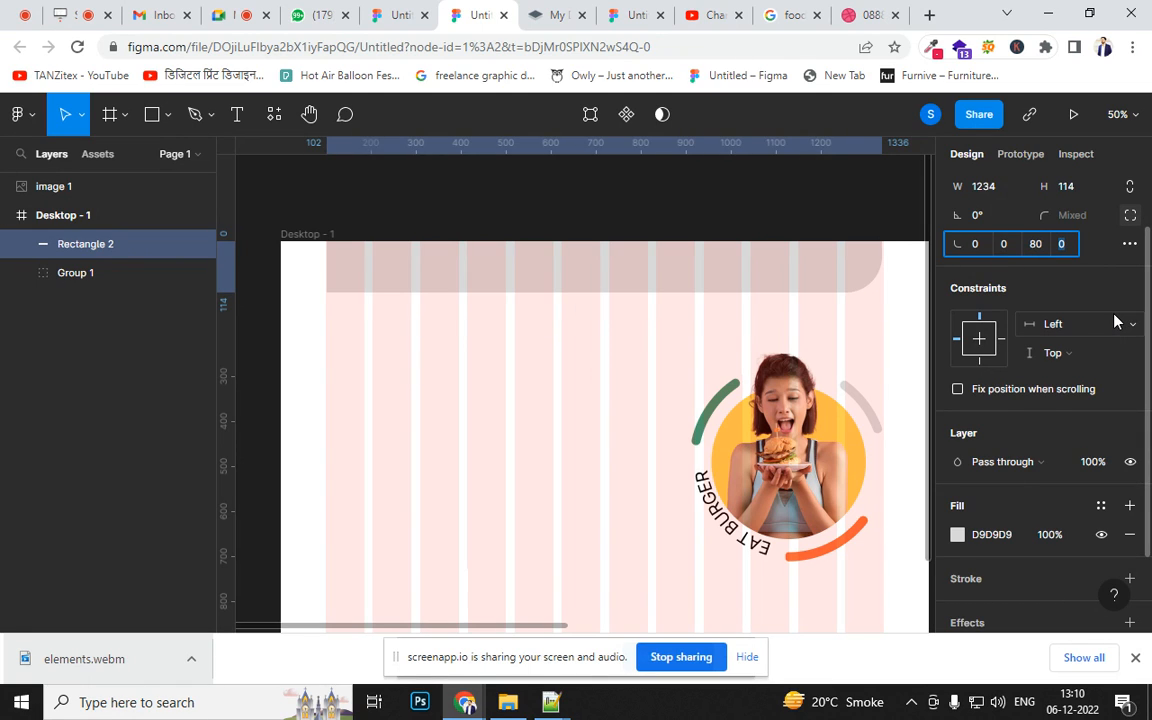
{"action": "key", "text": "Return"}
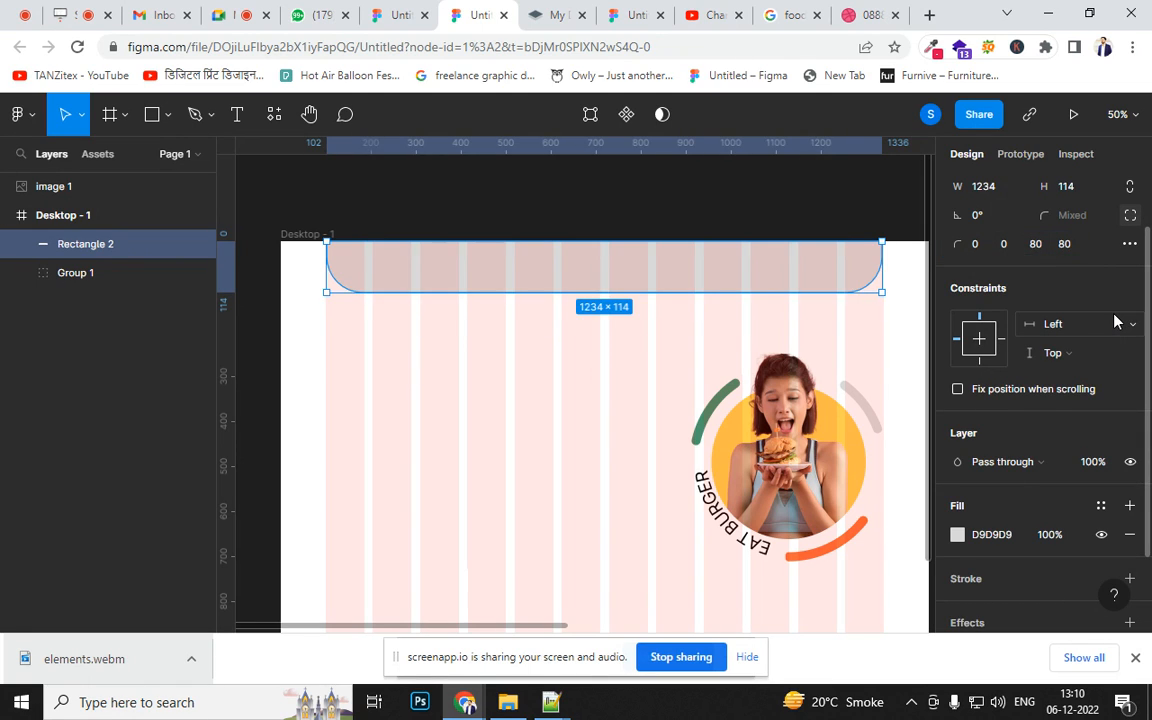
- Set the radius of both lower corners of the header rectangle to 40
{"action": "left_click", "coordinate": [1036, 246]}
{"action": "type", "text": "40"}
{"action": "key", "text": "Tab"}
{"action": "type", "text": "40"}
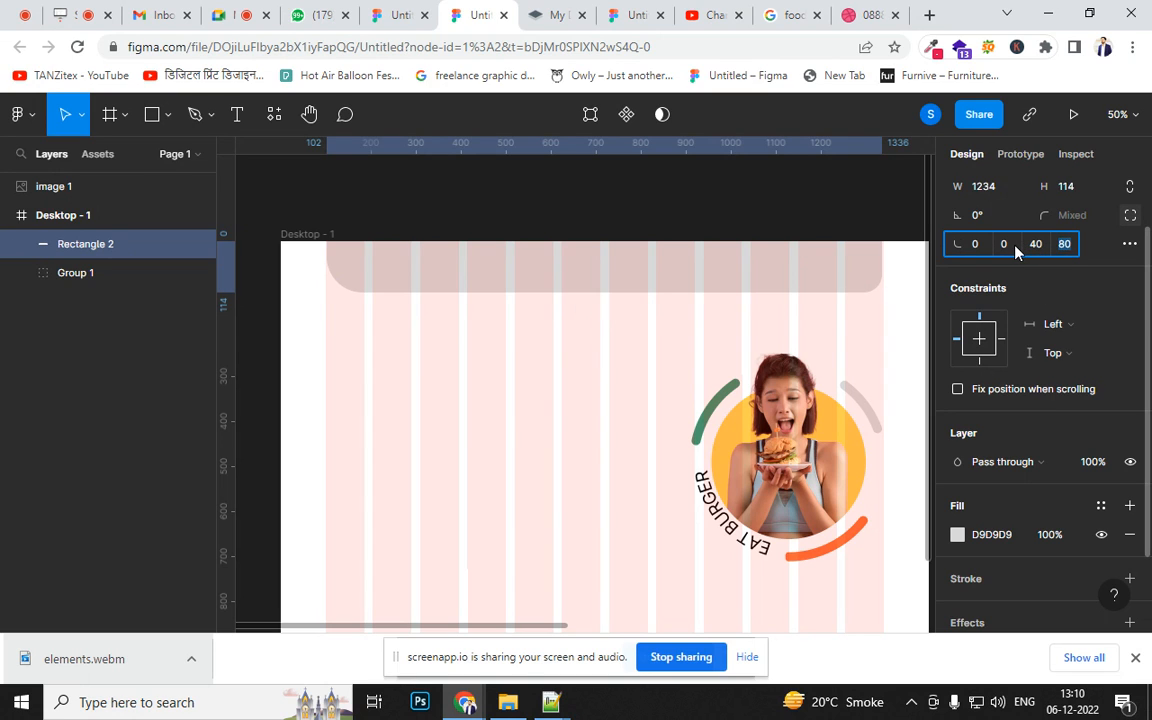
{"action": "key", "text": "Return"}
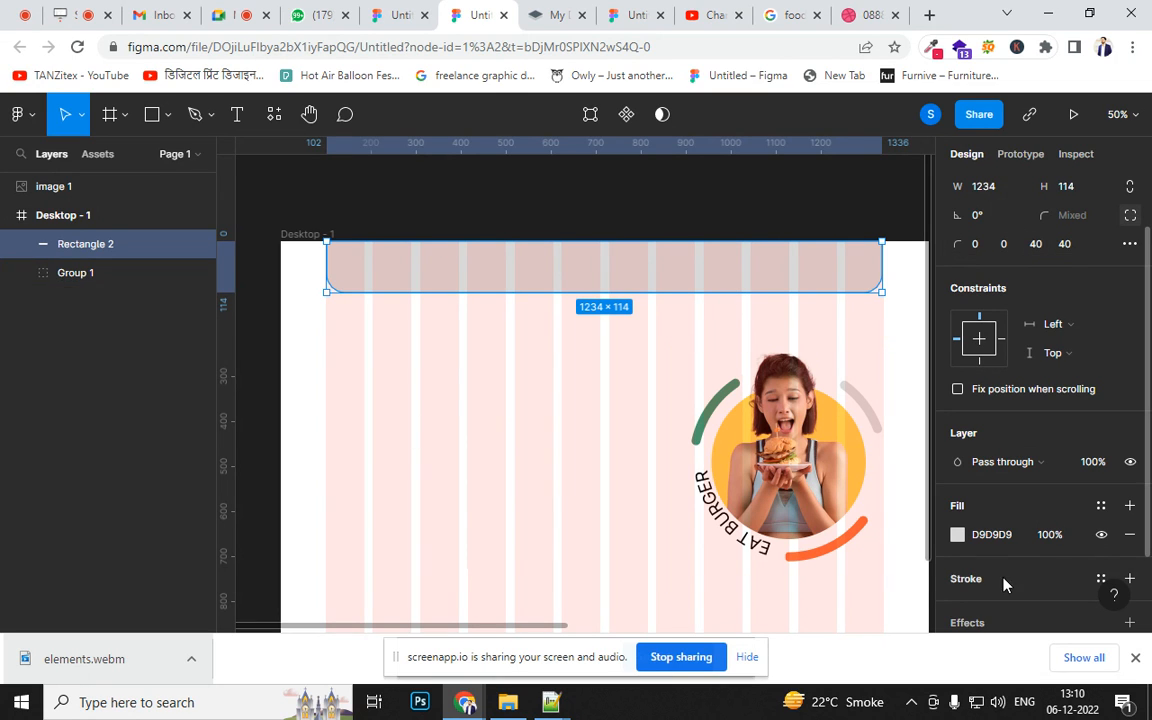
- Fill the header rectangle with the dark colour 271F1F and deselect it
{"action": "left_click", "coordinate": [960, 540]}
{"action": "left_click_drag", "start_coordinate": [789, 377], "coordinate": [766, 364]}
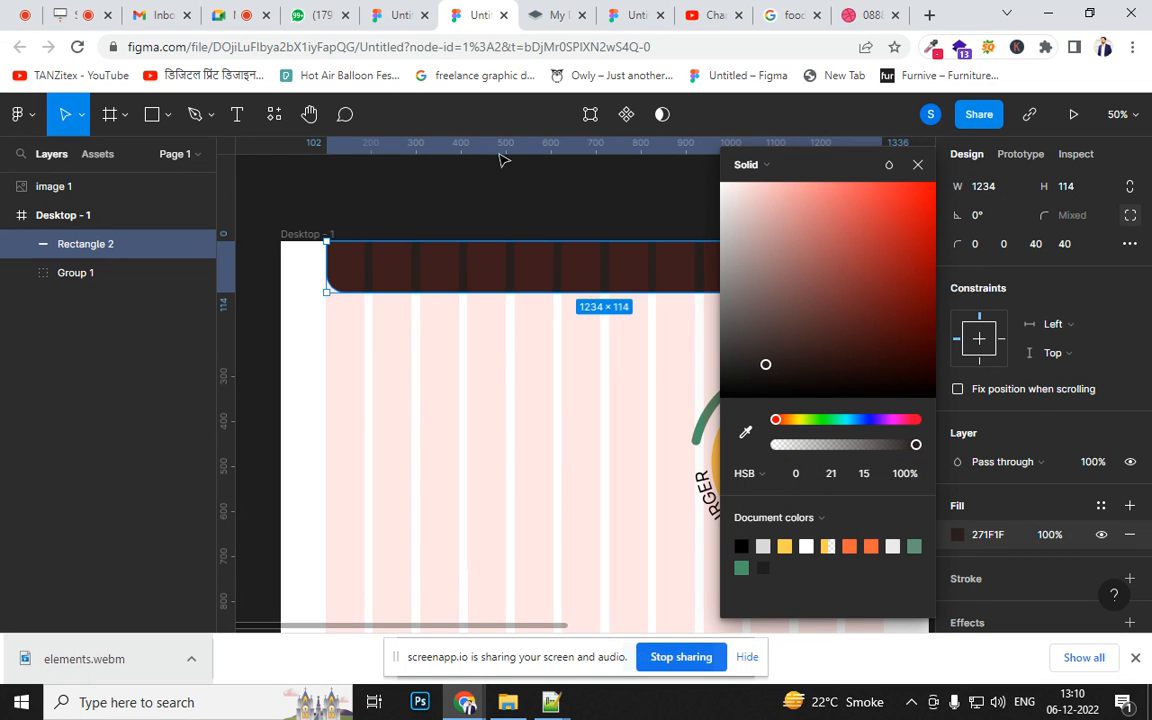
{"action": "left_click", "coordinate": [493, 205]}
{"action": "mouse_move", "coordinate": [493, 201]}
{"action": "left_mouse_down"}
{"action": "mouse_move", "coordinate": [442, 200]}
{"action": "mouse_move", "coordinate": [478, 188]}
{"action": "mouse_move", "coordinate": [483, 203]}
{"action": "left_mouse_up"}
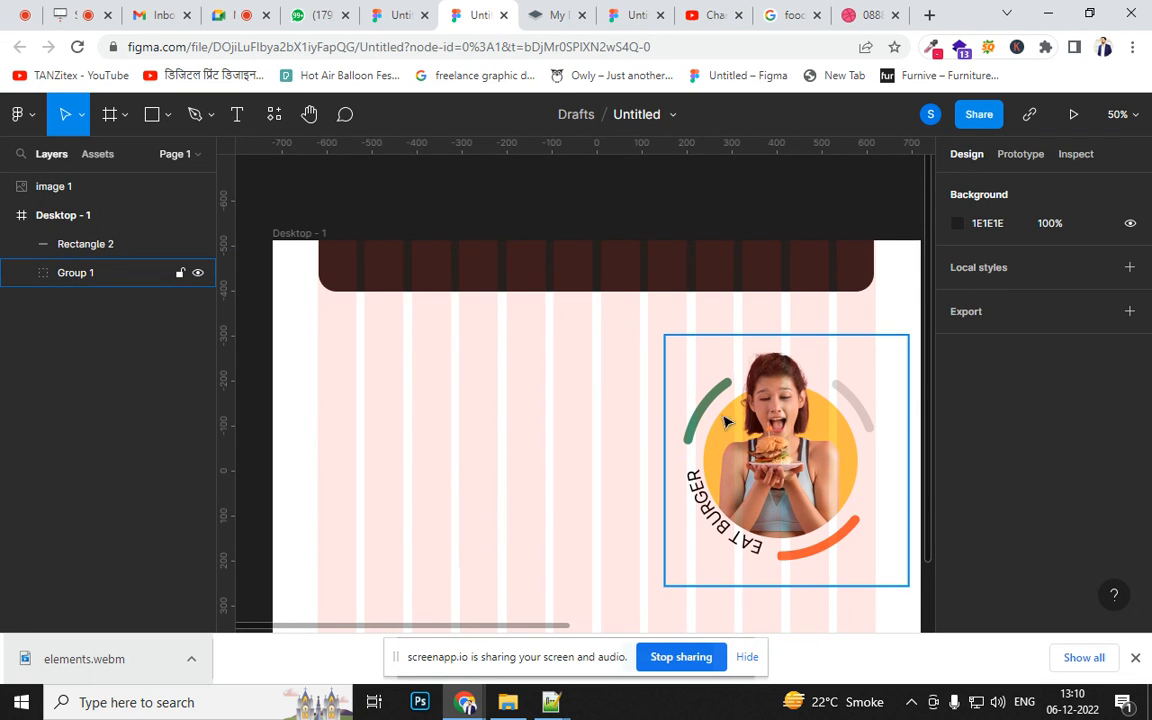
{"action": "left_click", "coordinate": [714, 523]}
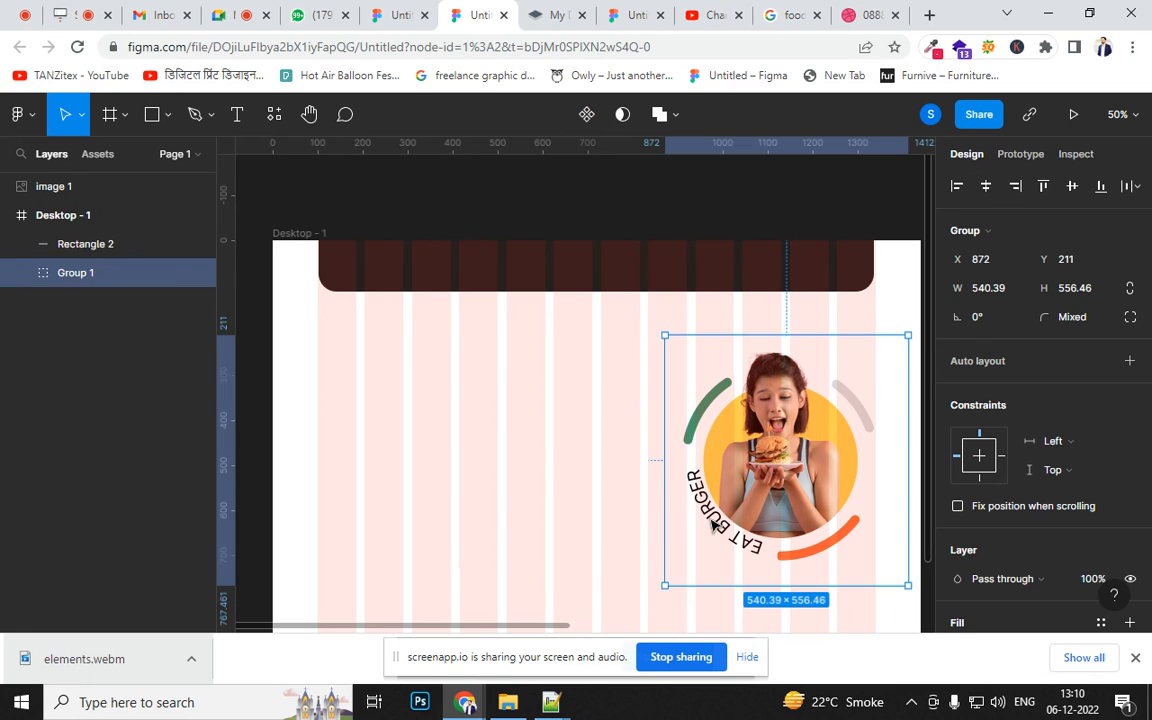
{"action": "left_click_drag", "start_coordinate": [918, 332], "coordinate": [887, 317]}
{"action": "key", "text": "ctrl+z"}
- Ungroup the hero graphic and regroup only the curved EAT BURGER text with the green, grey and orange arcs
{"action": "left_click", "coordinate": [20, 272]}
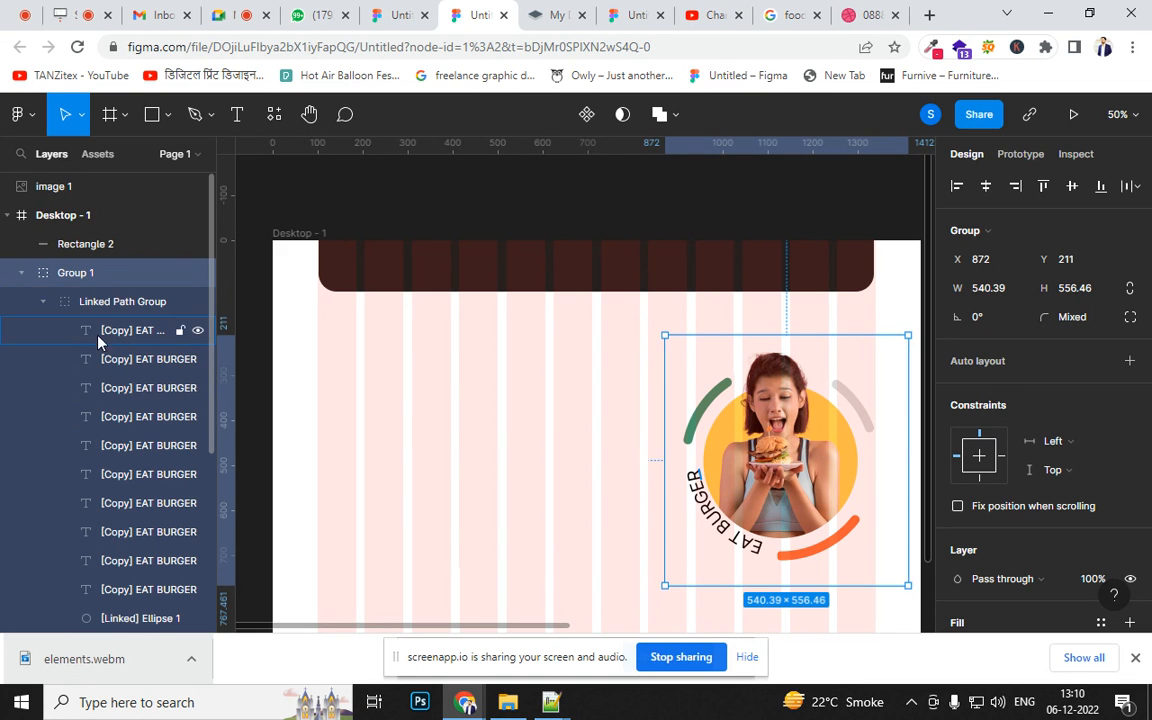
{"action": "key", "text": "ctrl+shift+g"}
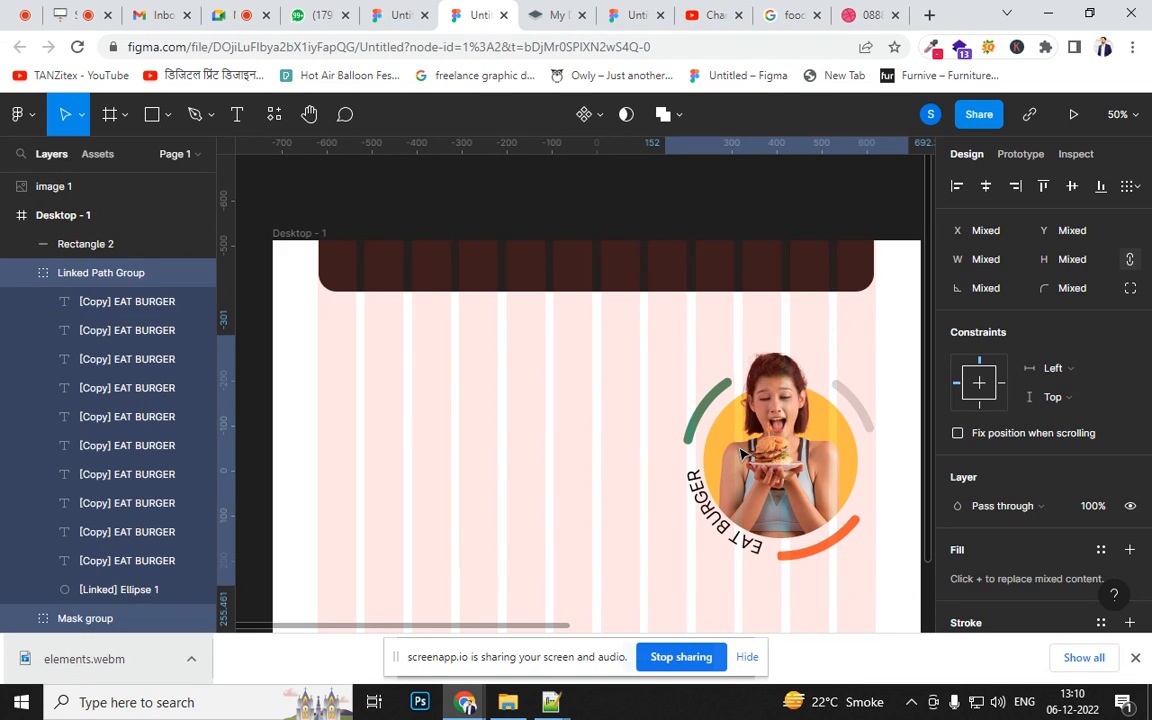
{"action": "left_click", "coordinate": [617, 527]}
{"action": "left_click", "coordinate": [765, 466]}
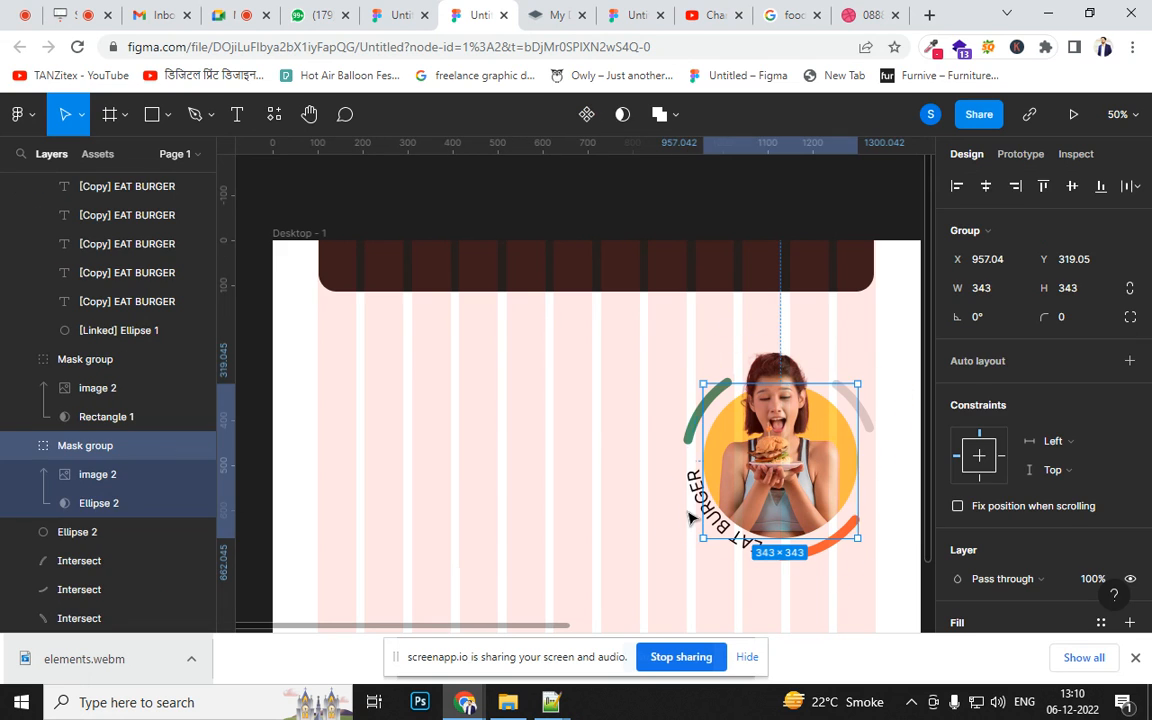
{"action": "left_click", "coordinate": [693, 500]}
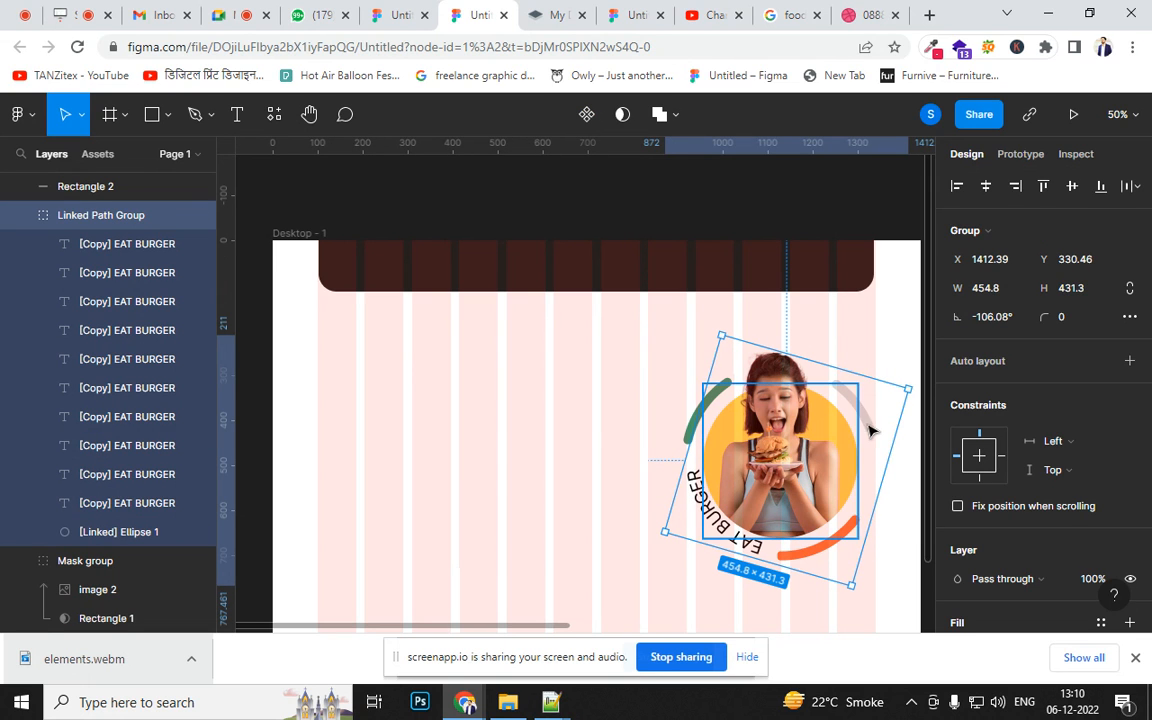
{"action": "left_click", "coordinate": [866, 430], "text": "shift"}
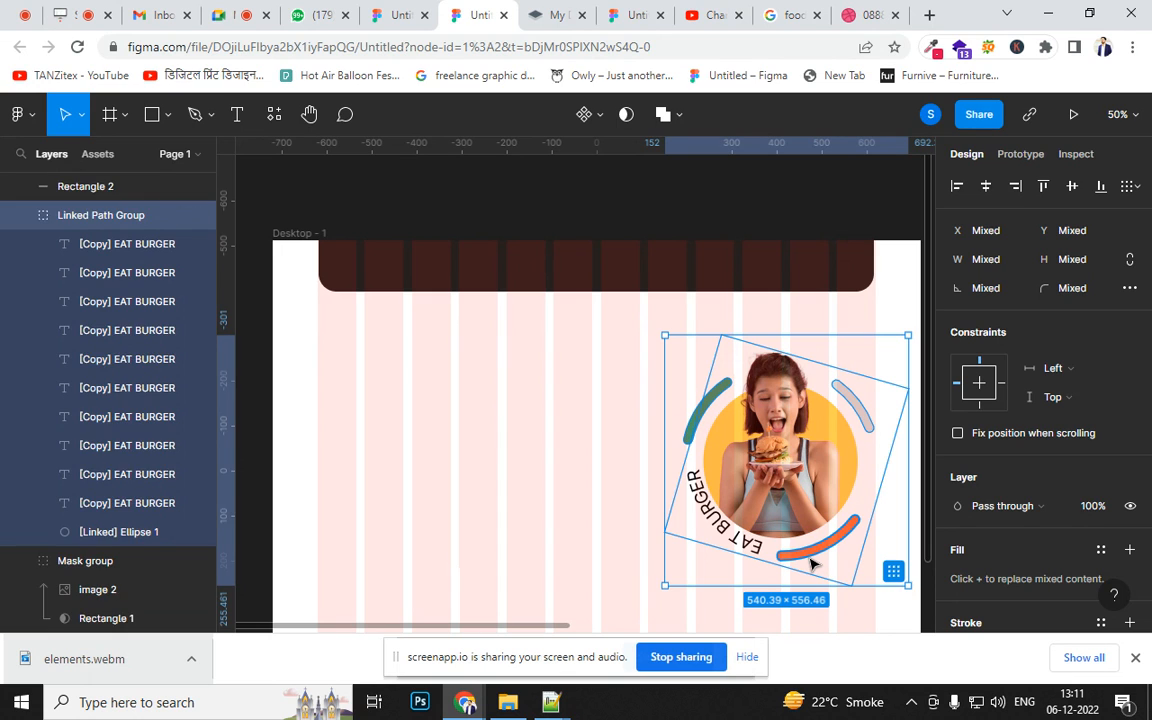
{"action": "key", "text": "ctrl+g"}
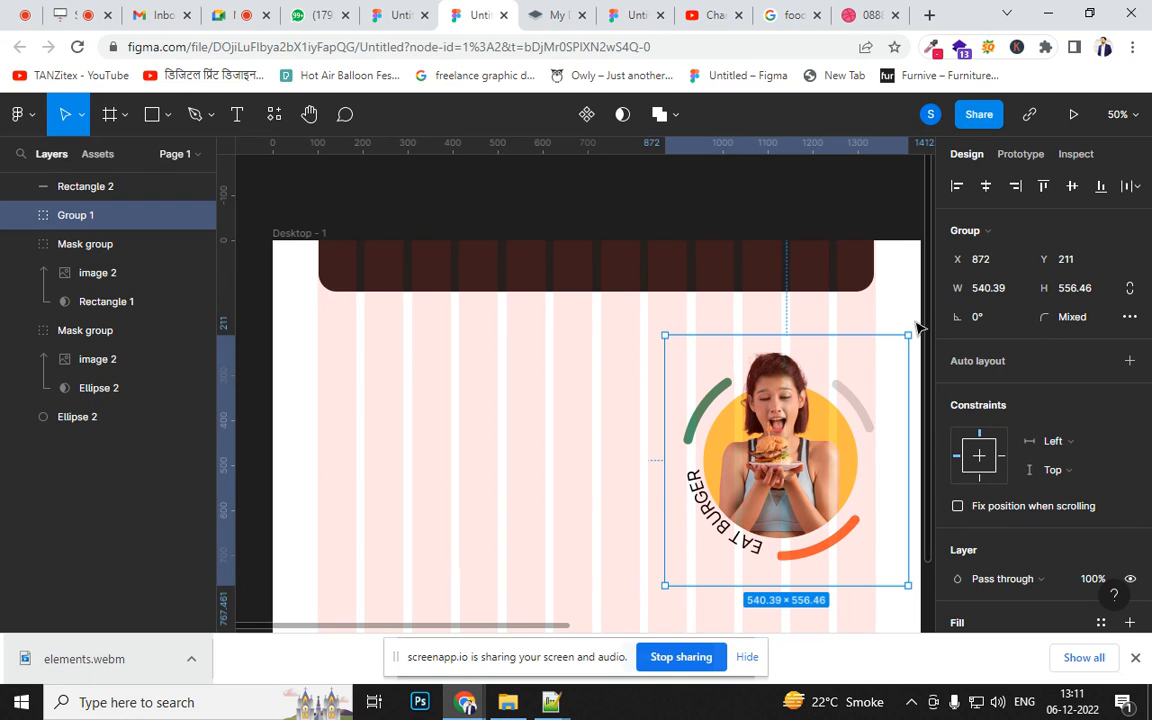
- Rotate the text-and-arcs group to 57.52° and place it below Ellipse 2 in the layer order, behind the girl
{"action": "left_click_drag", "start_coordinate": [911, 327], "coordinate": [747, 302]}
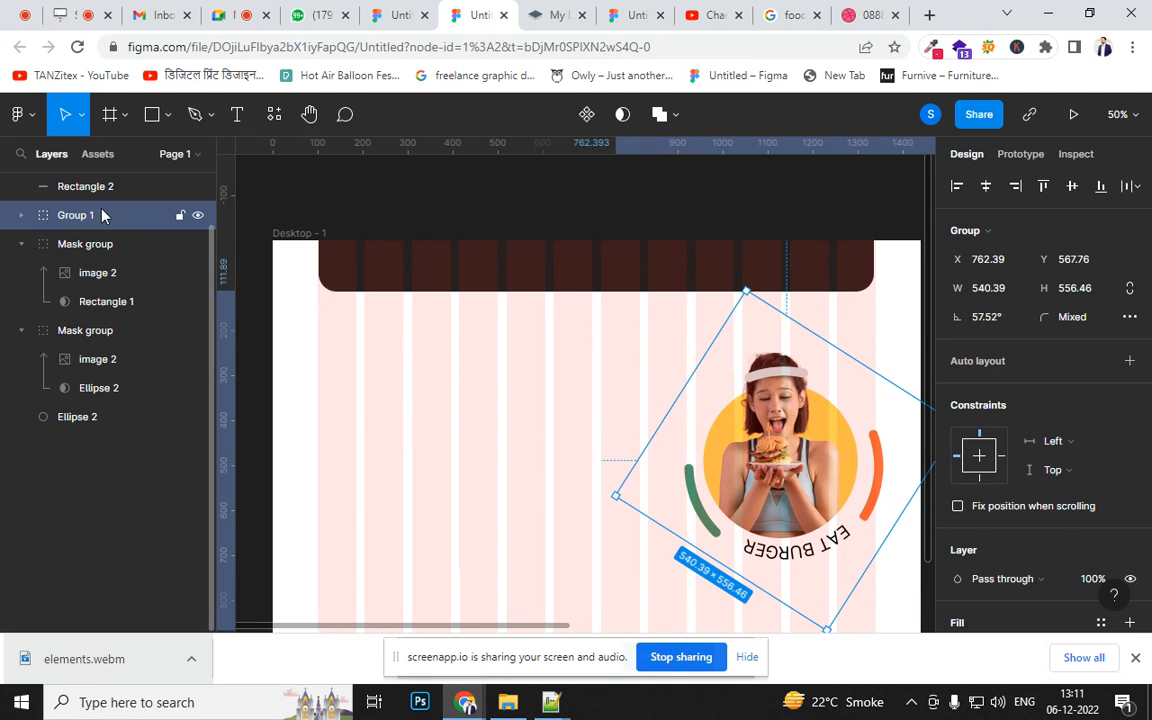
{"action": "left_click_drag", "start_coordinate": [103, 362], "coordinate": [99, 439]}
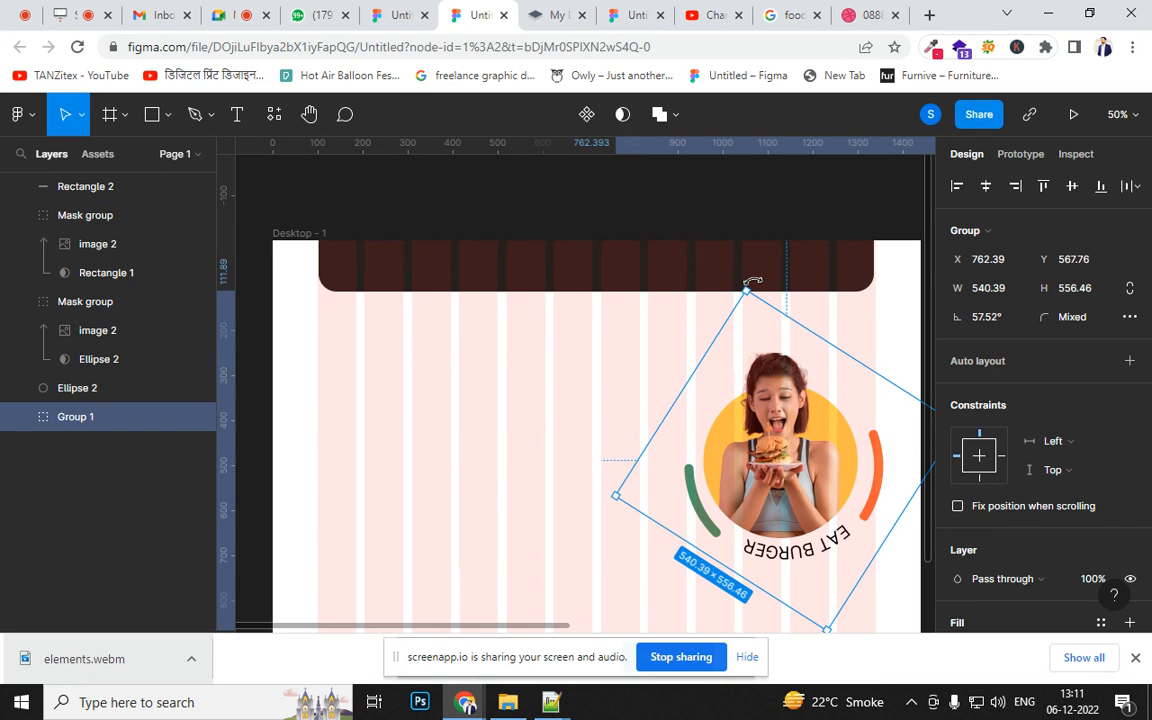
{"action": "left_click_drag", "start_coordinate": [756, 279], "coordinate": [625, 437]}
{"action": "key", "text": "ctrl+z"}
- Duplicate the Desktop - 1 frame and rotate the text-and-arcs group in the copy to 98.02°
{"action": "left_click", "coordinate": [257, 239]}
{"action": "left_click", "coordinate": [286, 234]}
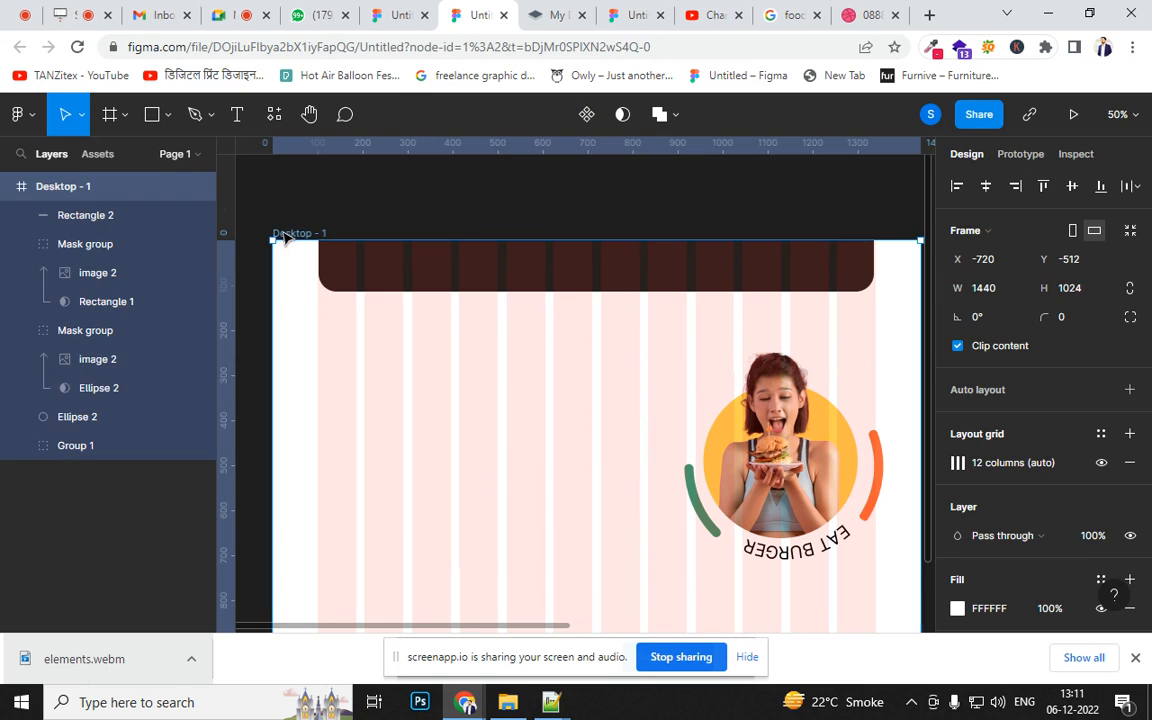
{"action": "key", "text": "ctrl+d"}
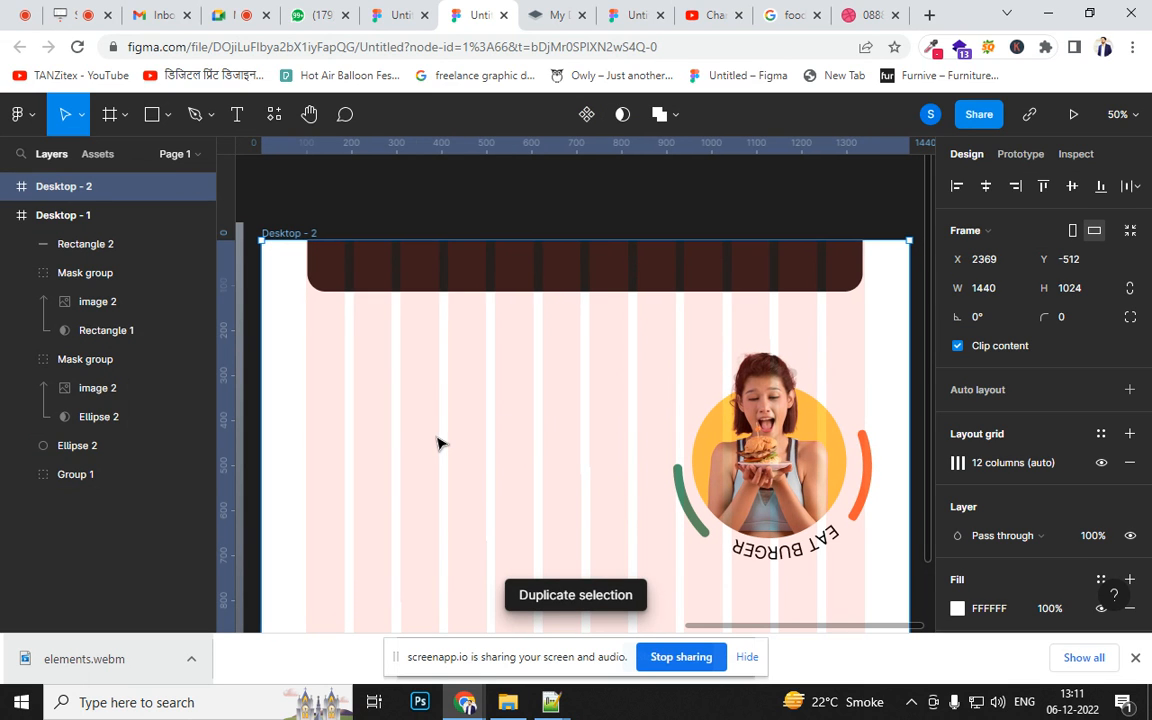
{"action": "key", "text": "minus"}
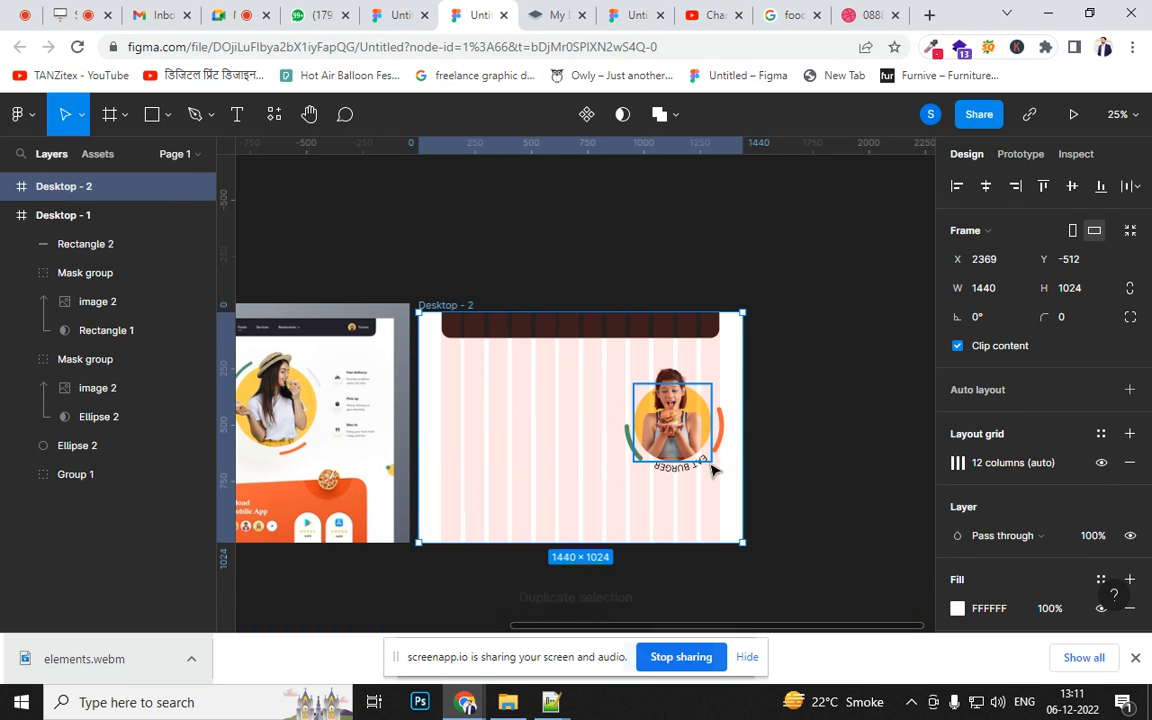
{"action": "left_click_drag", "start_coordinate": [437, 479], "coordinate": [558, 485]}
{"action": "left_click_drag", "start_coordinate": [706, 475], "coordinate": [165, 490]}
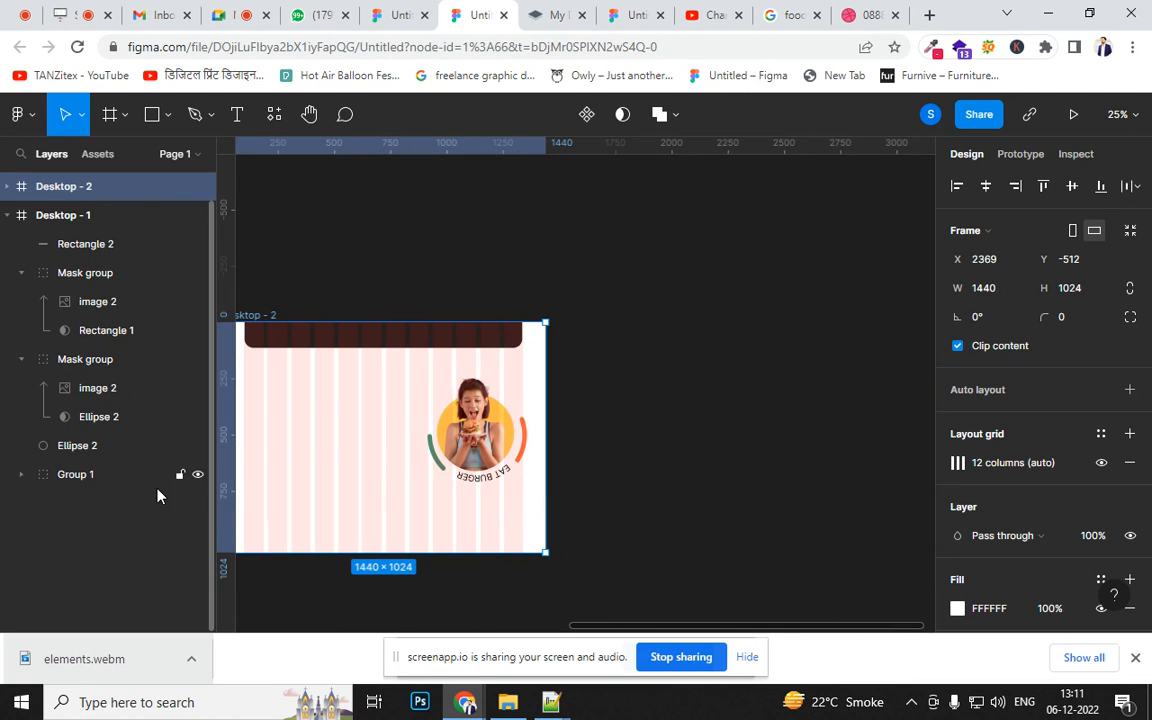
{"action": "left_click", "coordinate": [528, 461]}
{"action": "key", "text": "plus"}
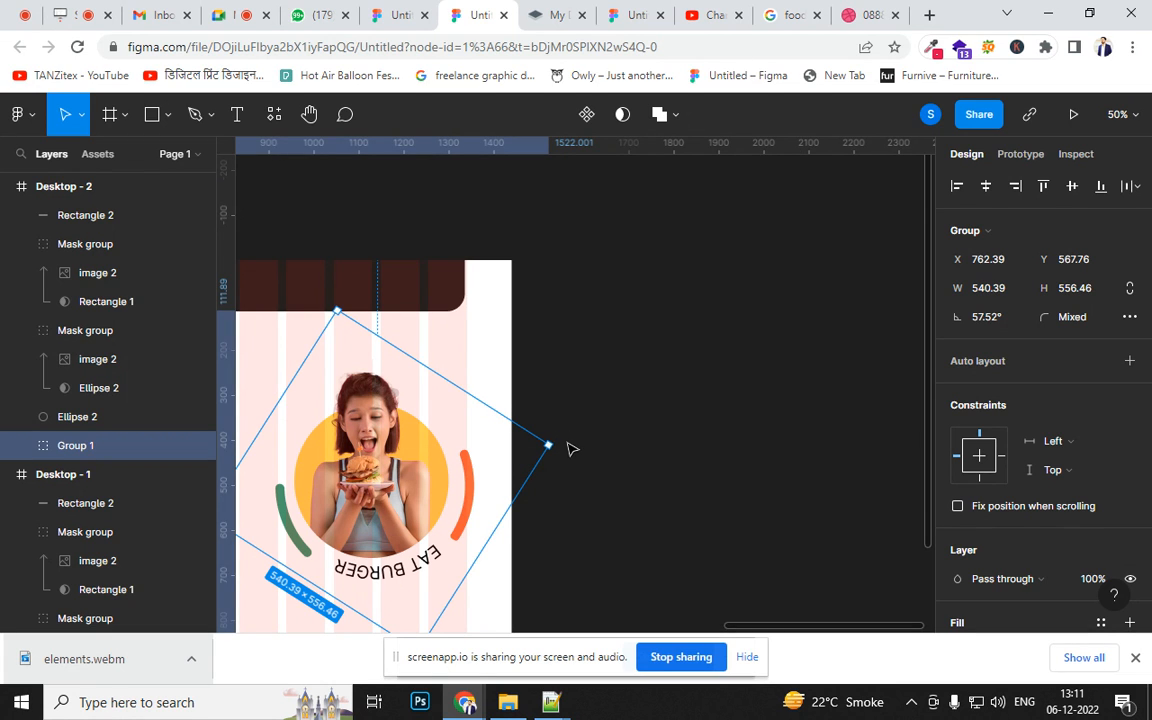
{"action": "left_click_drag", "start_coordinate": [560, 449], "coordinate": [519, 321]}
- Duplicate the Desktop - 2 frame and rotate the text-and-arcs group in the copy to 170.51°
{"action": "left_click_drag", "start_coordinate": [369, 446], "coordinate": [649, 460]}
{"action": "left_click_drag", "start_coordinate": [403, 454], "coordinate": [652, 450]}
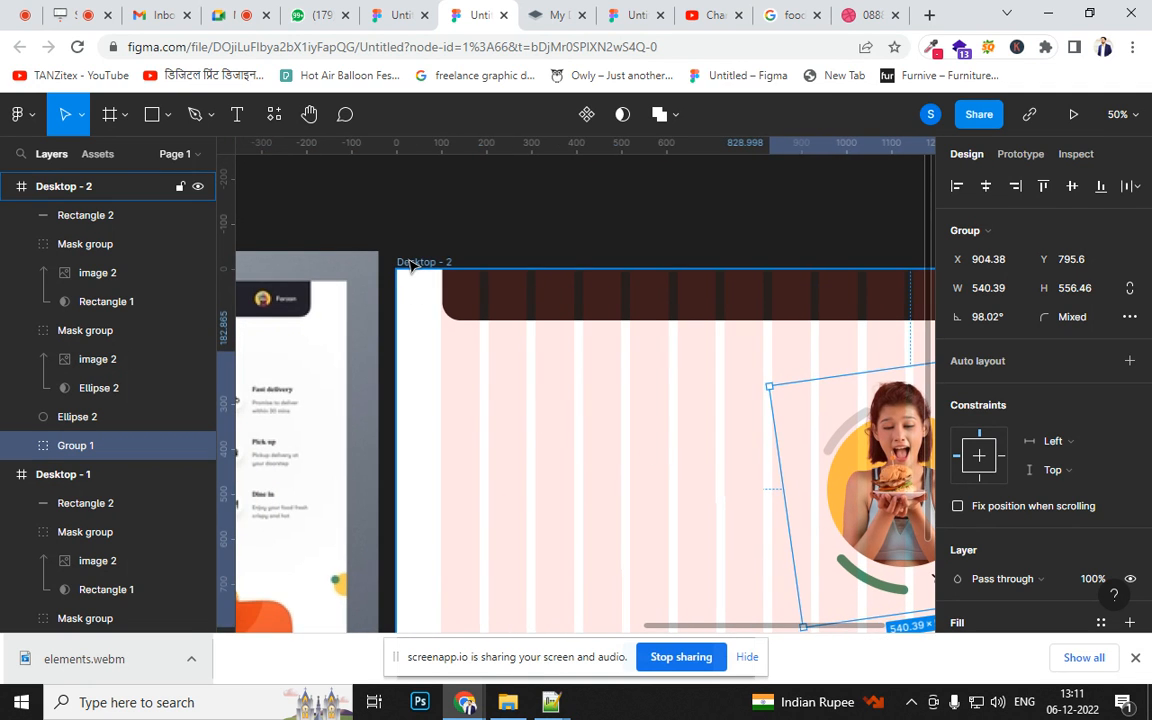
{"action": "left_click", "coordinate": [412, 263]}
{"action": "key", "text": "ctrl+d"}
{"action": "scroll", "coordinate": [303, 463], "scroll_direction": "right", "scroll_amount": 3}
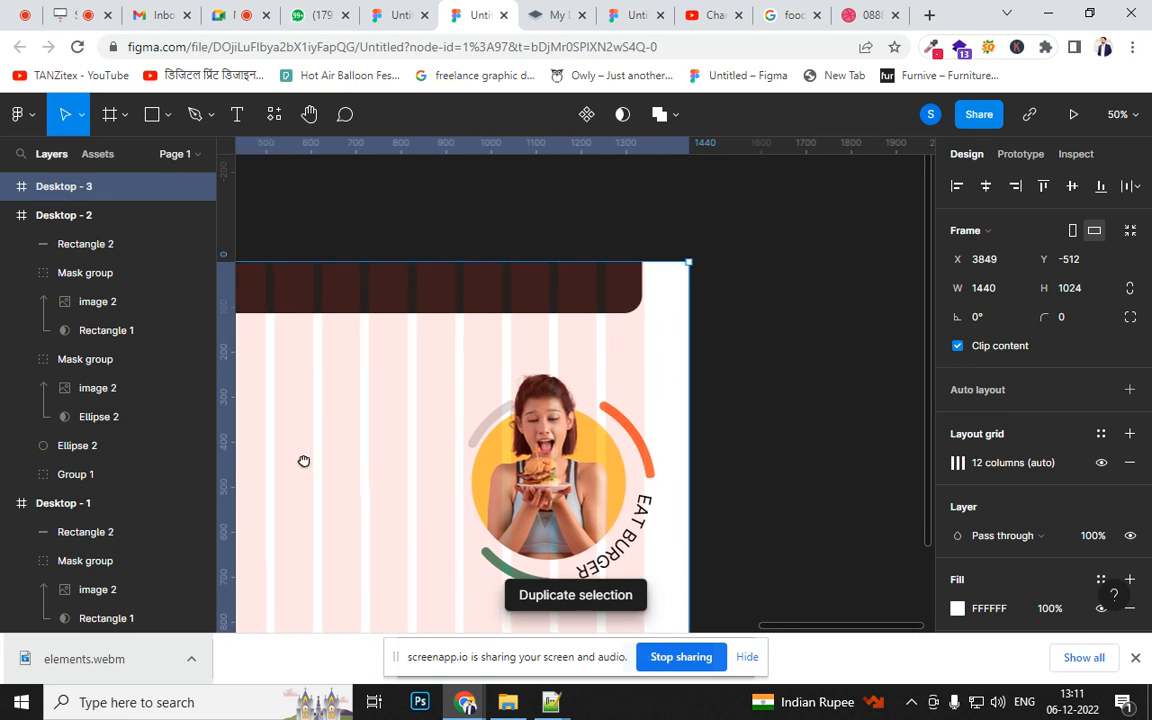
{"action": "left_click", "coordinate": [640, 402]}
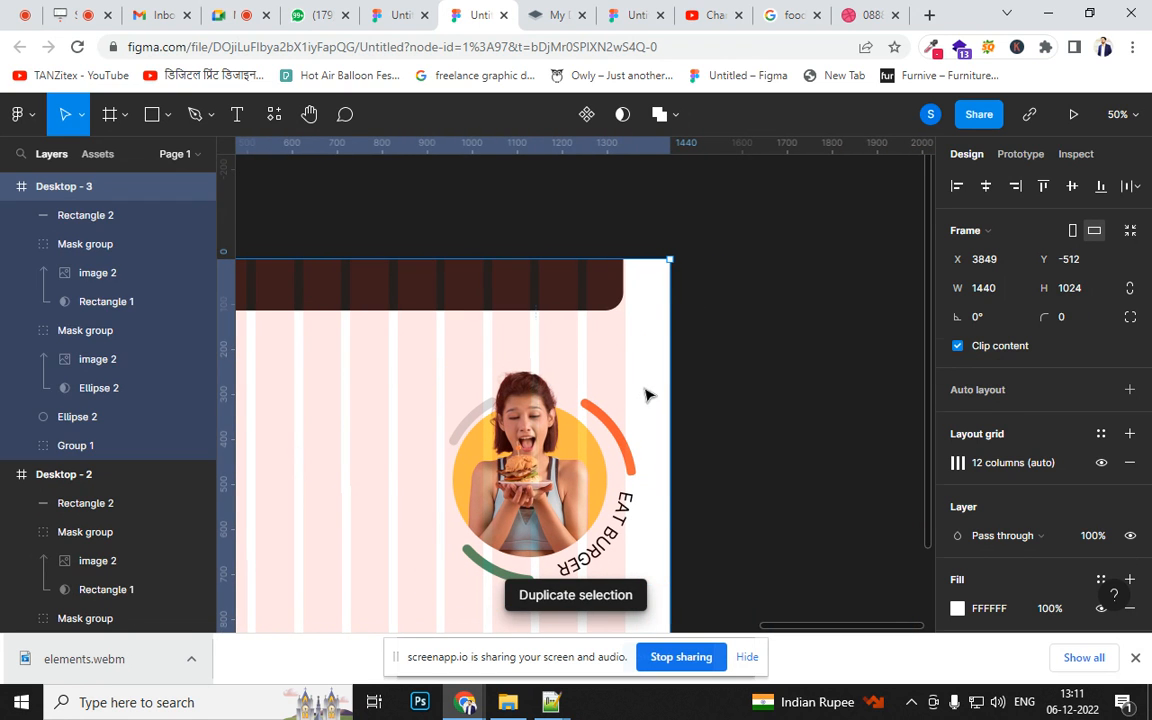
{"action": "left_click_drag", "start_coordinate": [652, 338], "coordinate": [419, 301]}
- Duplicate the Desktop - 3 frame and rotate the text-and-arcs group in the copy to -118.6°
{"action": "left_click_drag", "start_coordinate": [401, 381], "coordinate": [666, 405]}
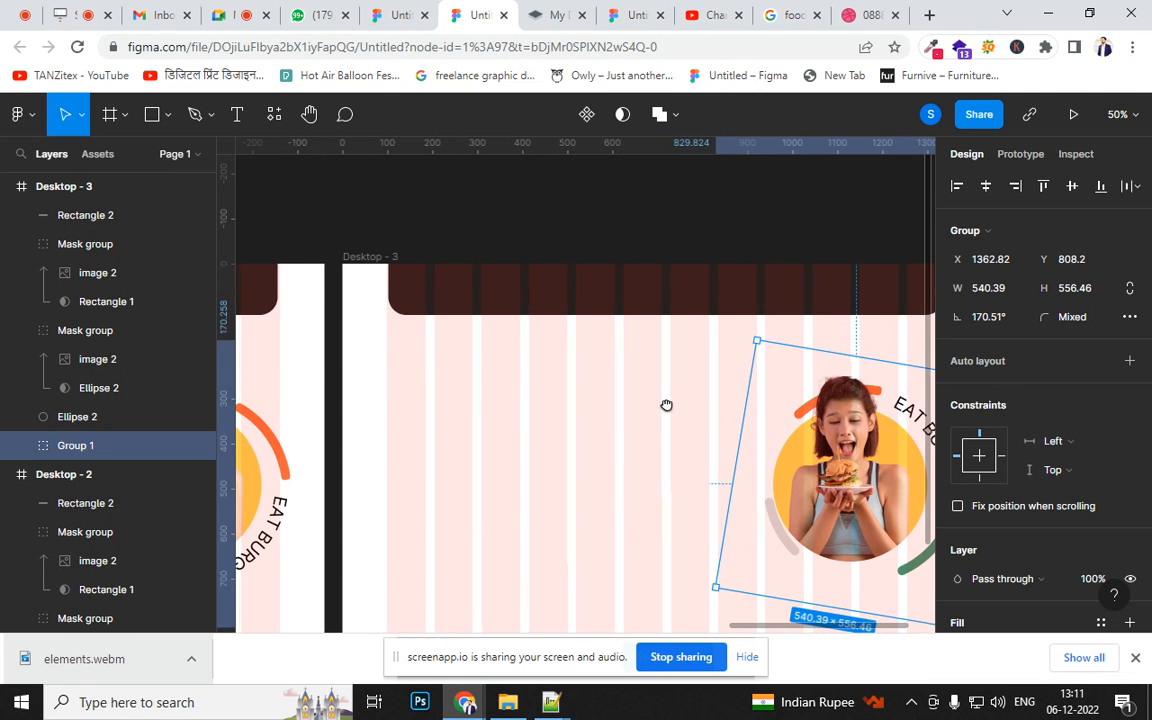
{"action": "left_click", "coordinate": [378, 259]}
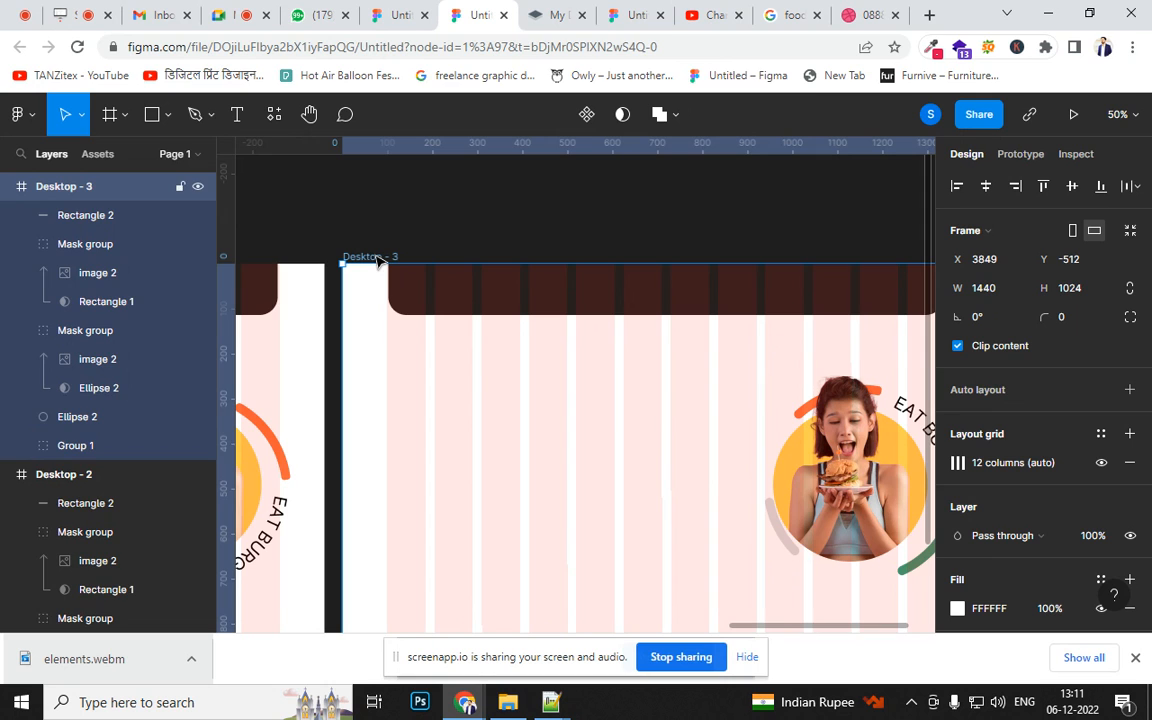
{"action": "key", "text": "ctrl+d"}
{"action": "left_click_drag", "start_coordinate": [454, 427], "coordinate": [275, 409]}
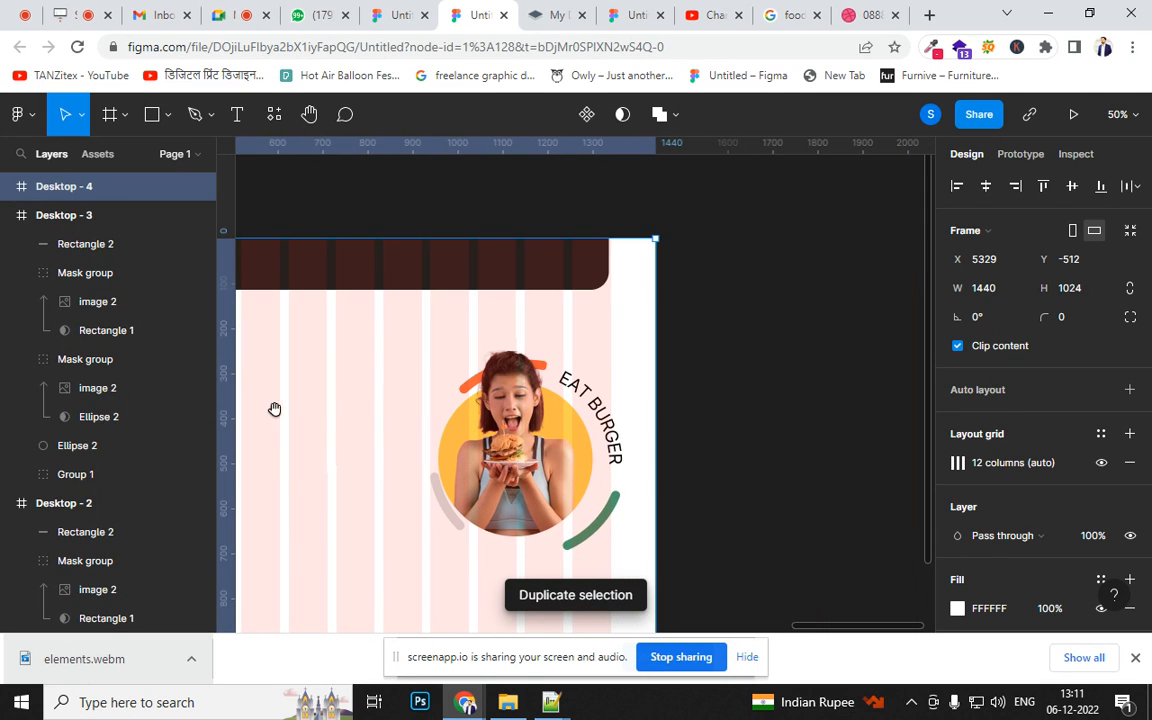
{"action": "left_click", "coordinate": [612, 404]}
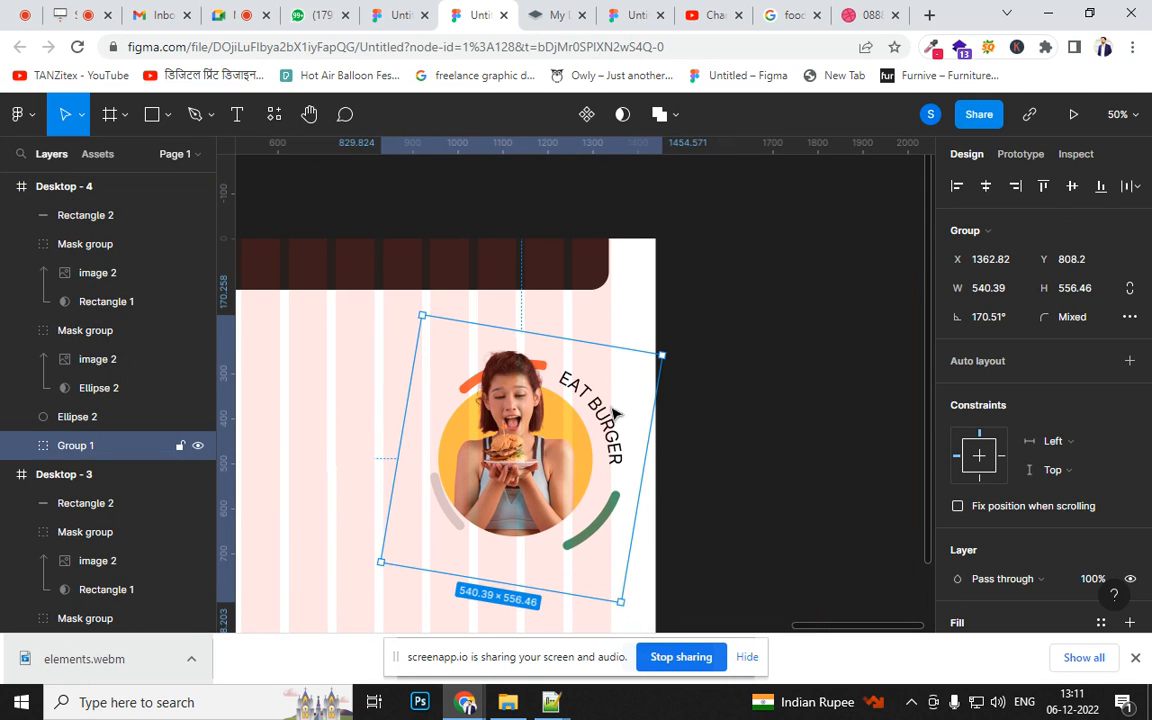
{"action": "left_click_drag", "start_coordinate": [665, 348], "coordinate": [452, 326]}
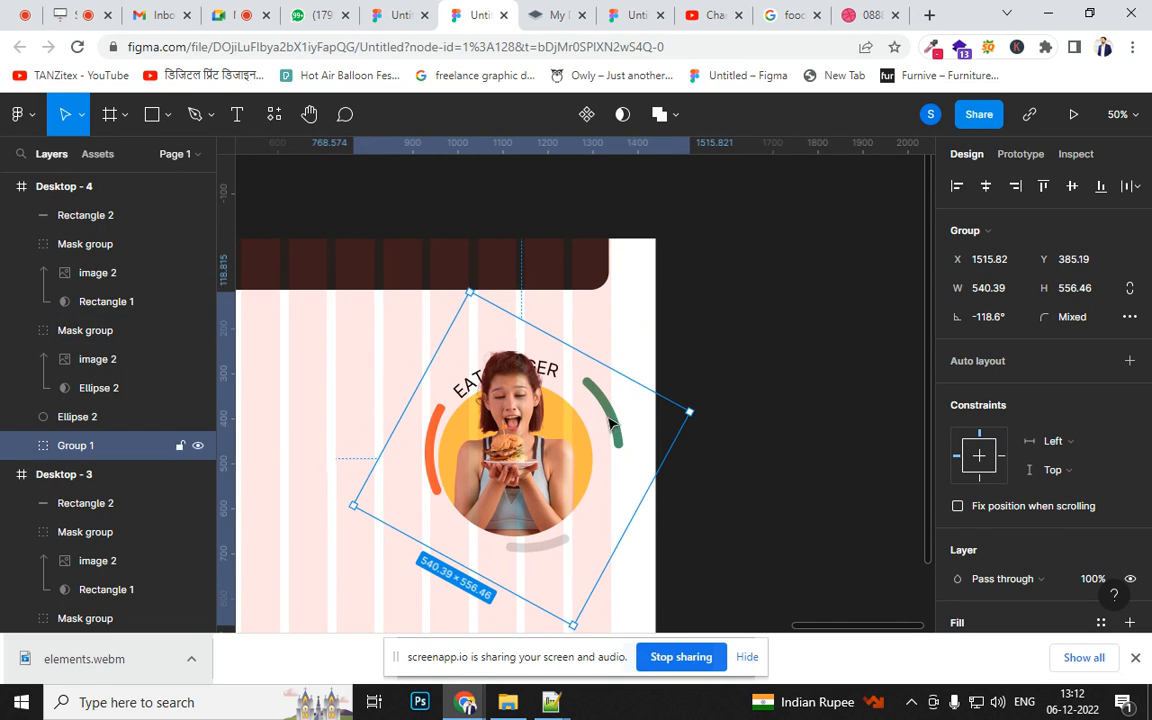
- Move the text-and-arcs group to X 1502.25, Y 387.38 in Desktop - 4 and to about X 1348, Y 810 in Desktop - 3
{"action": "left_click_drag", "start_coordinate": [607, 417], "coordinate": [604, 427]}
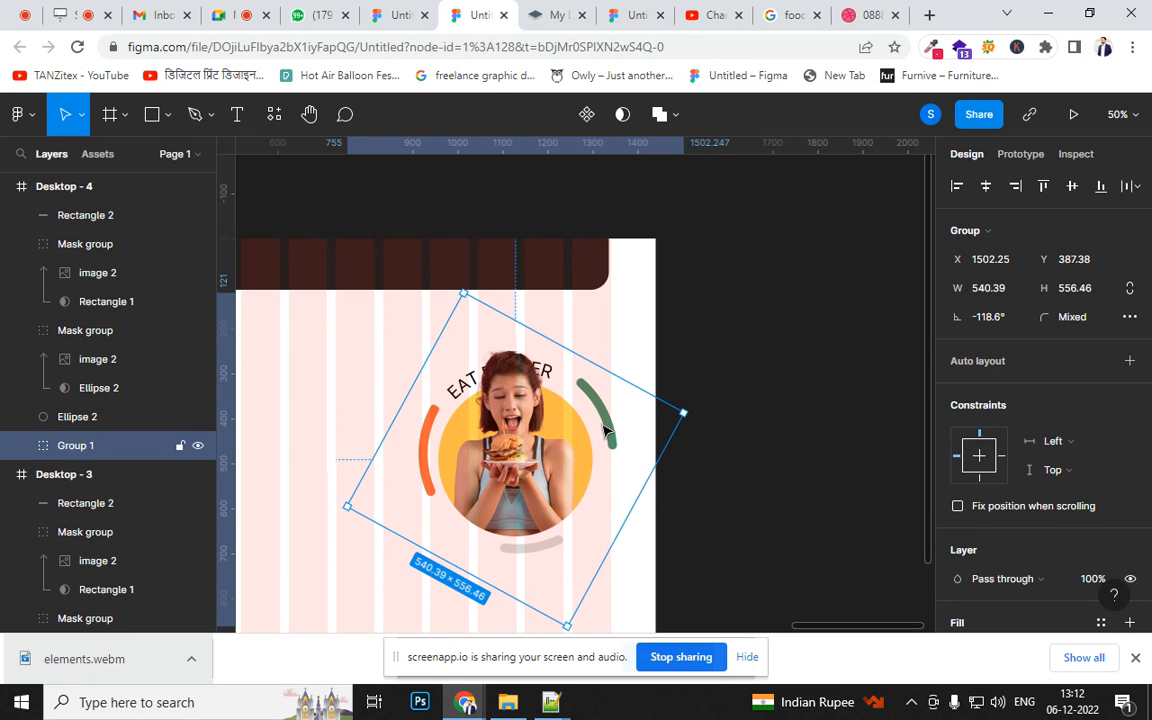
{"action": "left_click_drag", "start_coordinate": [388, 472], "coordinate": [910, 454]}
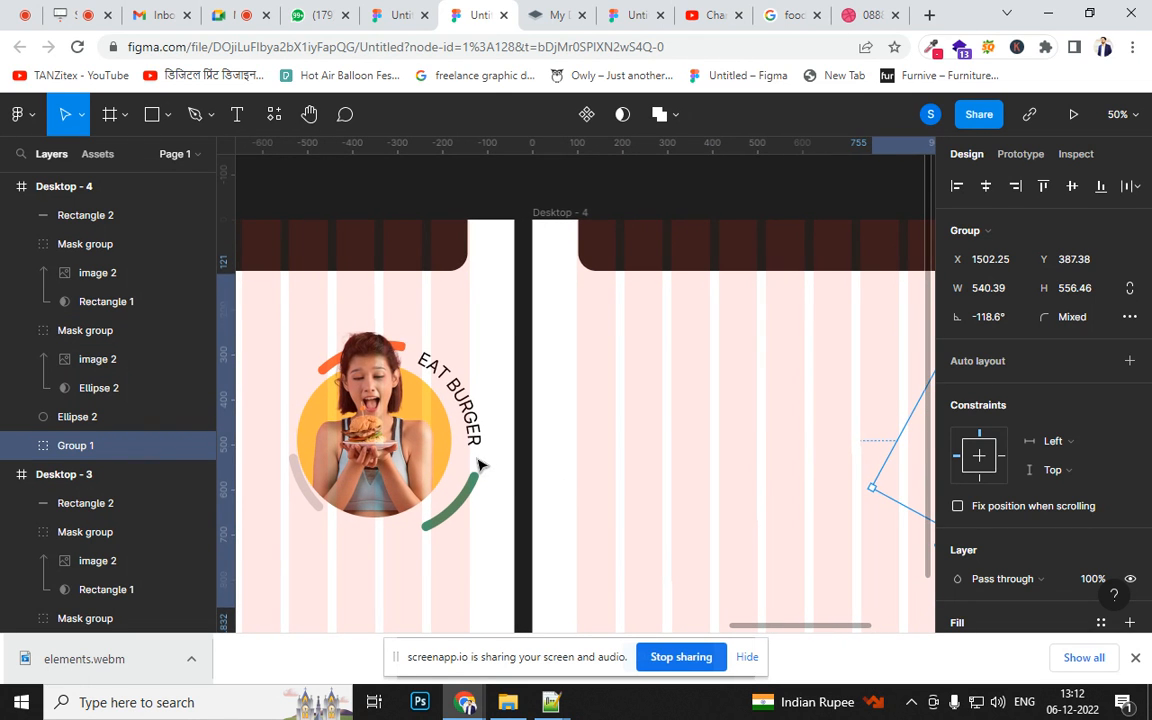
{"action": "left_click_drag", "start_coordinate": [476, 431], "coordinate": [475, 436]}
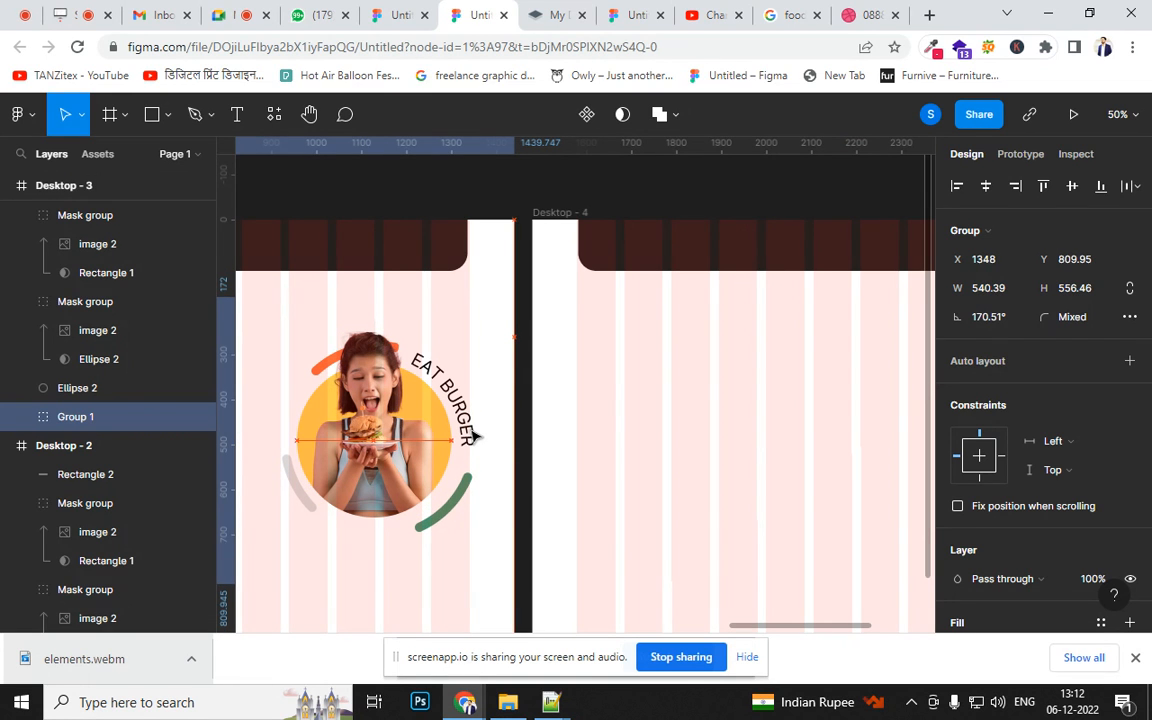
- Move the text-and-arcs group to X 904.38, Y 774.73 in Desktop - 2 and to X 749, Y 569.87 in Desktop - 1
{"action": "left_click_drag", "start_coordinate": [321, 485], "coordinate": [932, 443]}
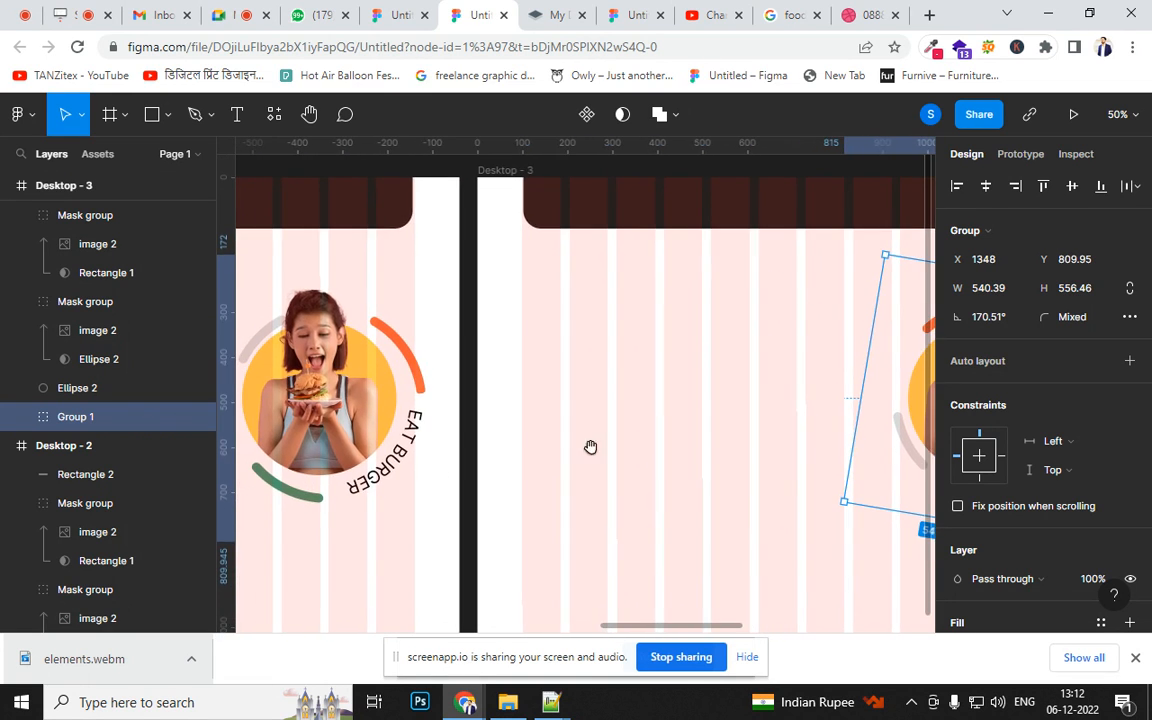
{"action": "left_click", "coordinate": [370, 488]}
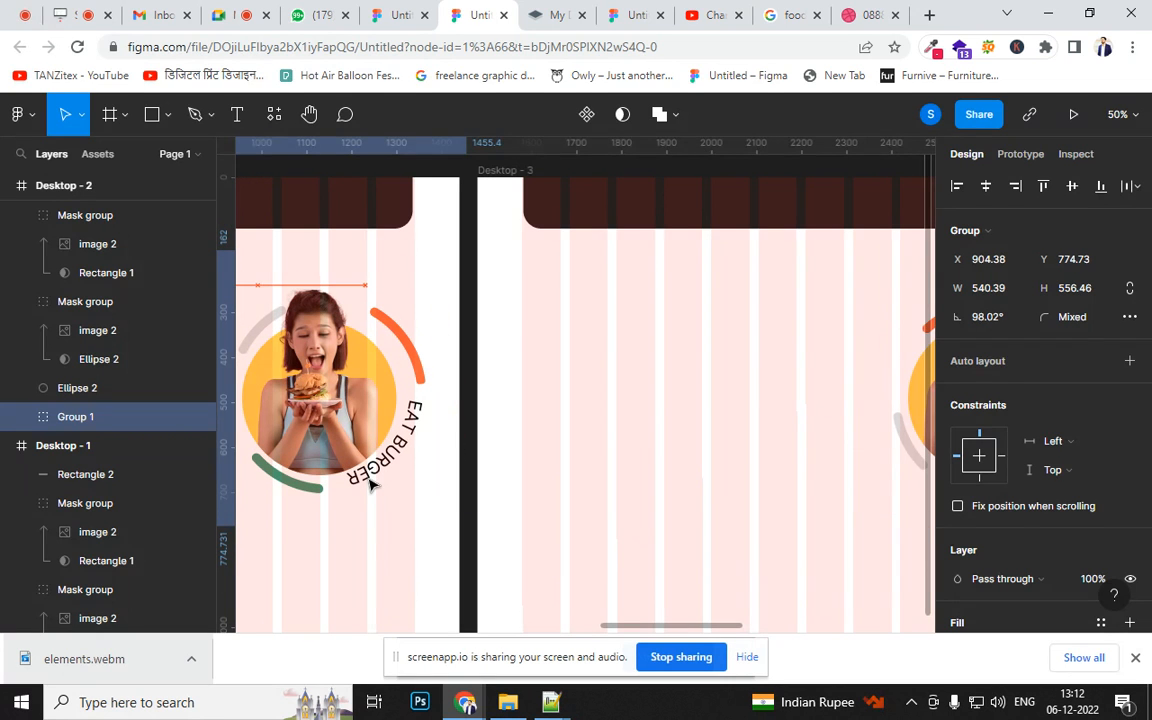
{"action": "left_click_drag", "start_coordinate": [319, 548], "coordinate": [876, 528]}
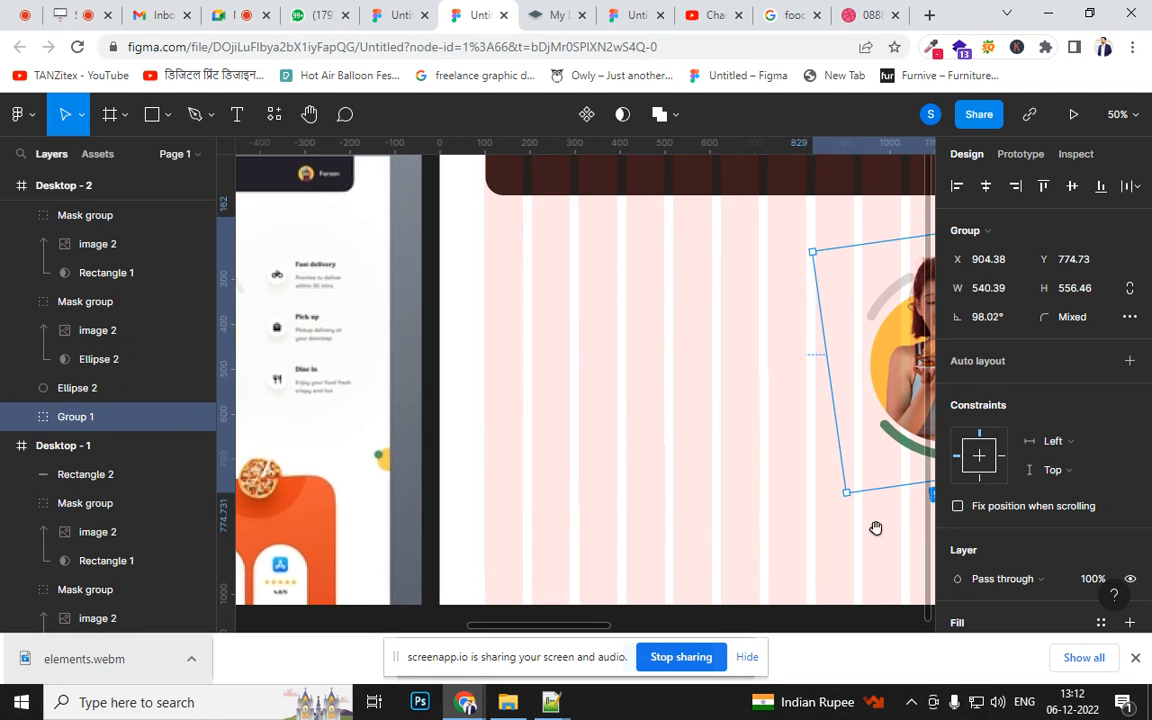
{"action": "left_click_drag", "start_coordinate": [507, 497], "coordinate": [1049, 464]}
{"action": "left_click_drag", "start_coordinate": [367, 510], "coordinate": [848, 495]}
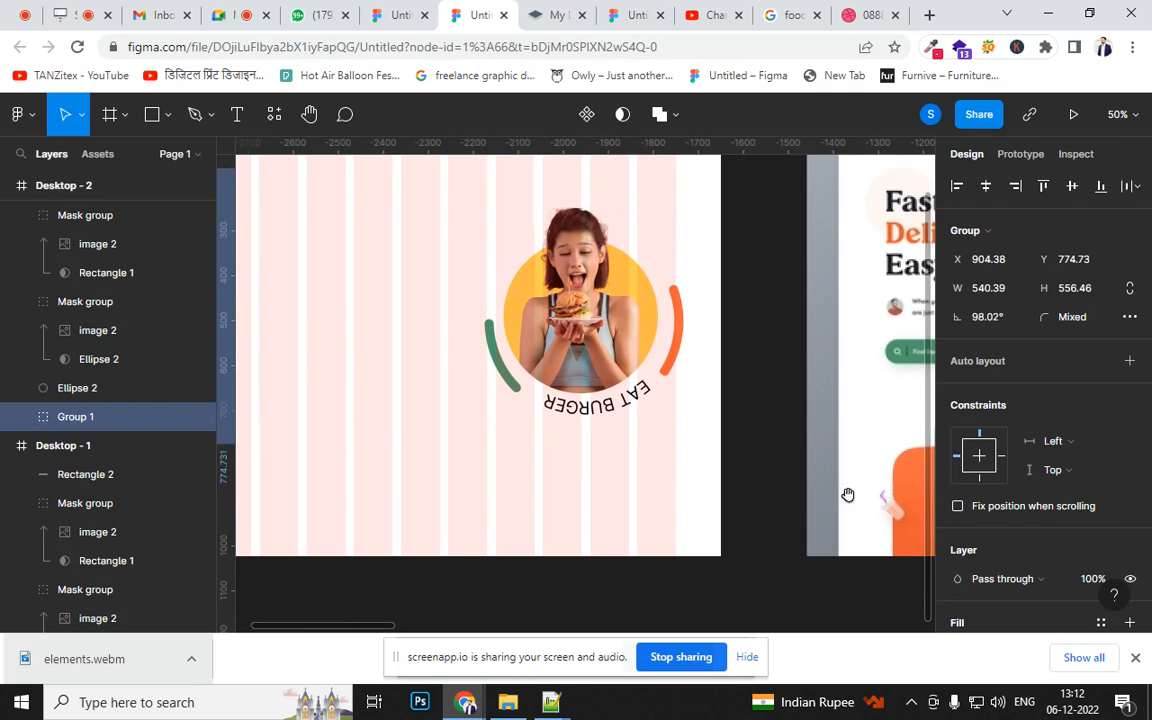
{"action": "mouse_move", "coordinate": [628, 420]}
{"action": "left_mouse_down"}
{"action": "mouse_move", "coordinate": [620, 404]}
{"action": "mouse_move", "coordinate": [597, 417]}
{"action": "mouse_move", "coordinate": [630, 412]}
{"action": "mouse_move", "coordinate": [612, 398]}
{"action": "mouse_move", "coordinate": [617, 408]}
{"action": "left_mouse_up"}
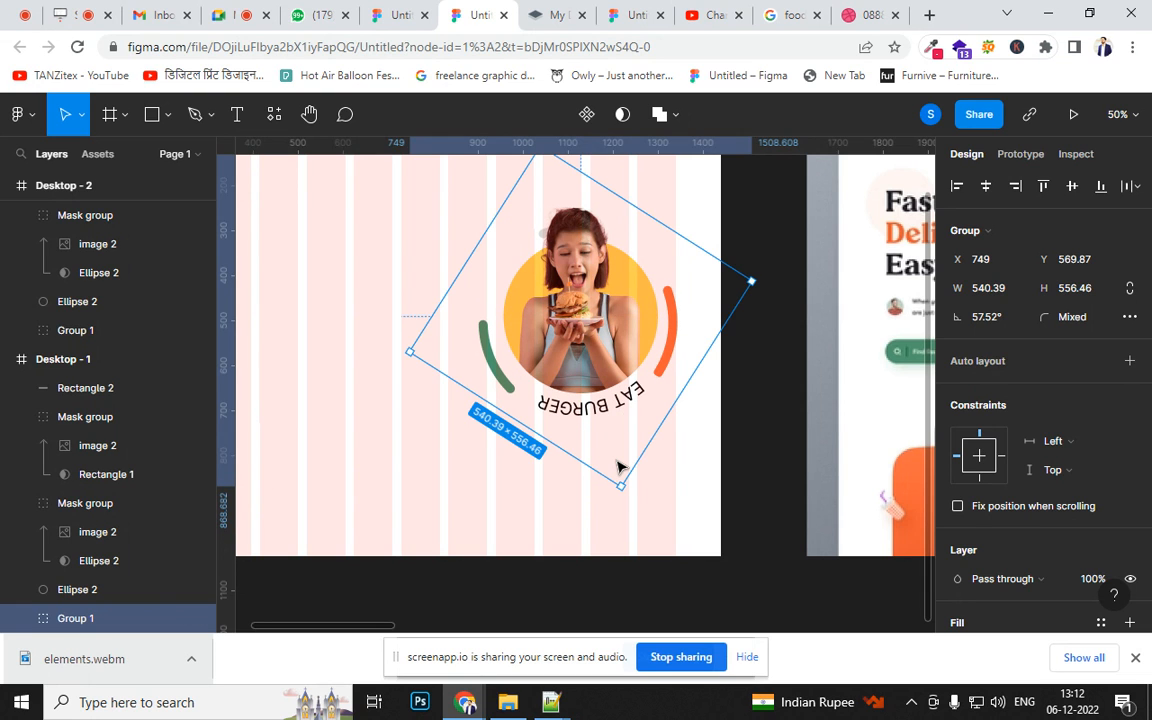
- Move the reference design image out from between Desktop - 1 and Desktop - 2 to X -1873, Y -1928
{"action": "key", "text": "minus"}
{"action": "key", "text": "minus"}
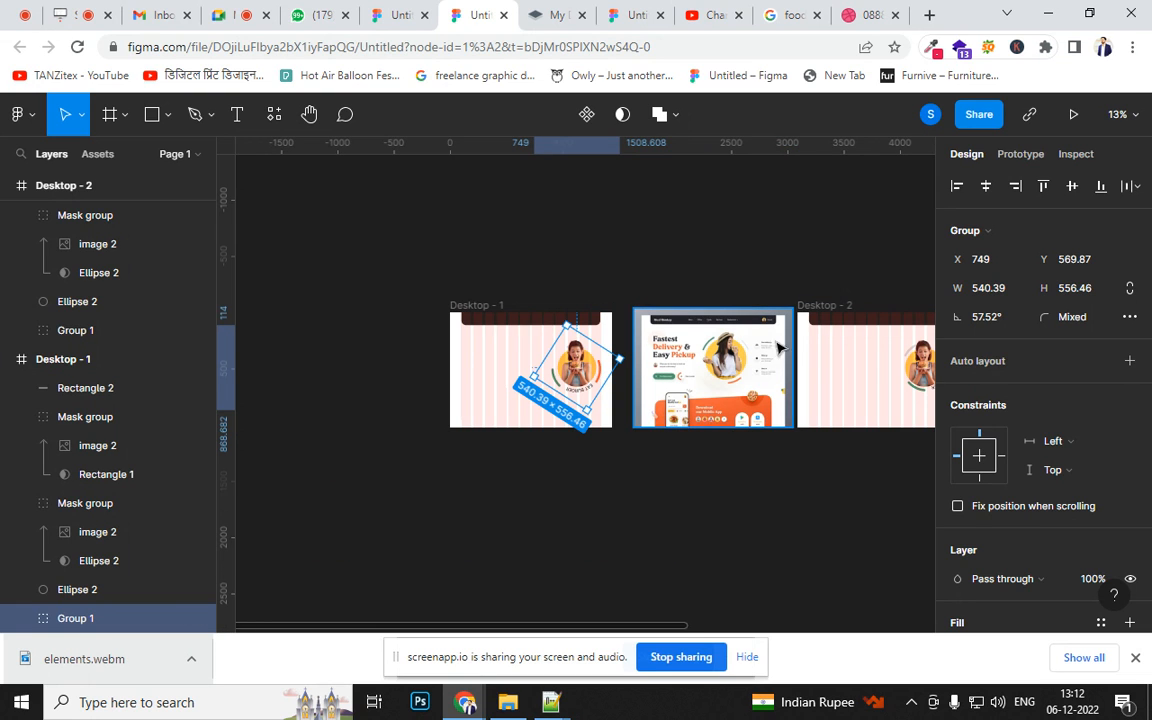
{"action": "left_click_drag", "start_coordinate": [697, 313], "coordinate": [385, 164]}
{"action": "scroll", "coordinate": [764, 296], "scroll_direction": "right", "scroll_amount": 3}
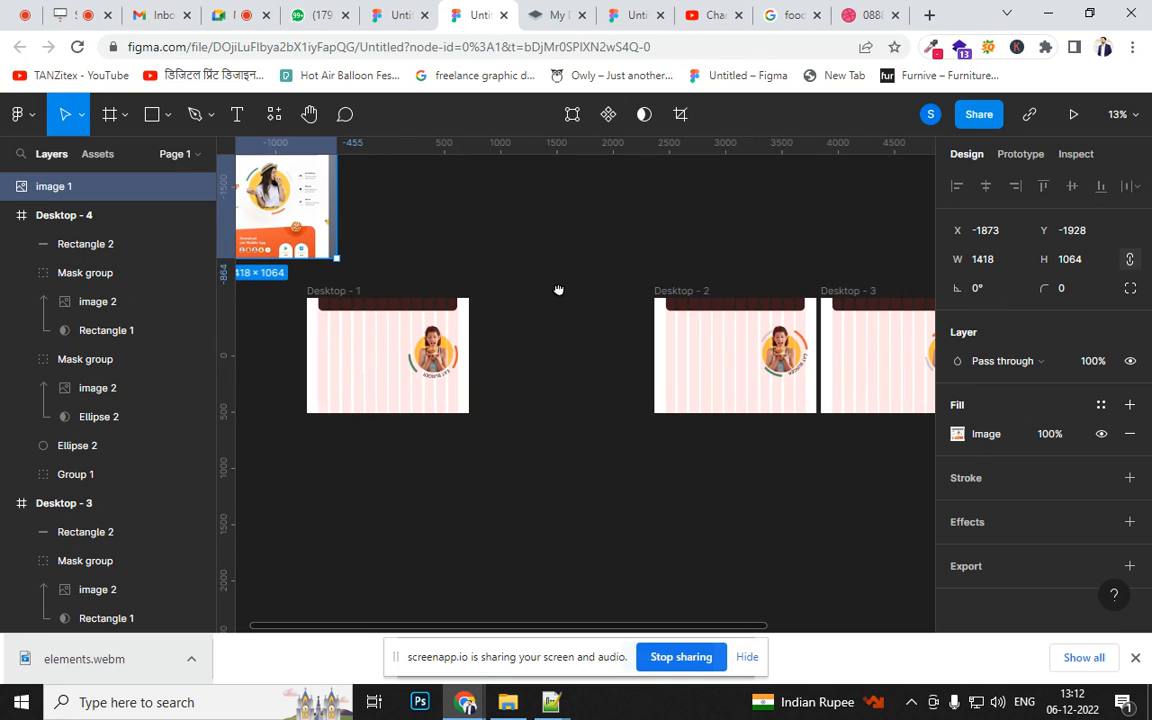
- Connect Desktop - 1 to Desktop - 2 in the prototype with an After delay trigger of 800ms
{"action": "left_click", "coordinate": [338, 291]}
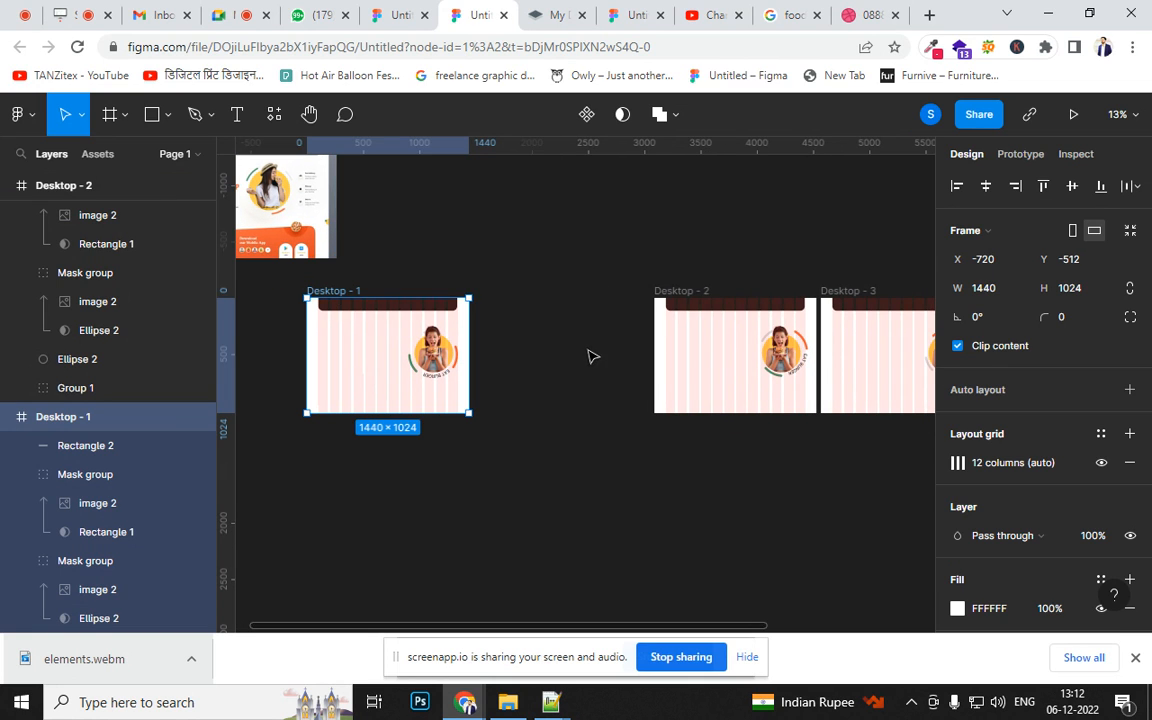
{"action": "left_click", "coordinate": [1021, 154]}
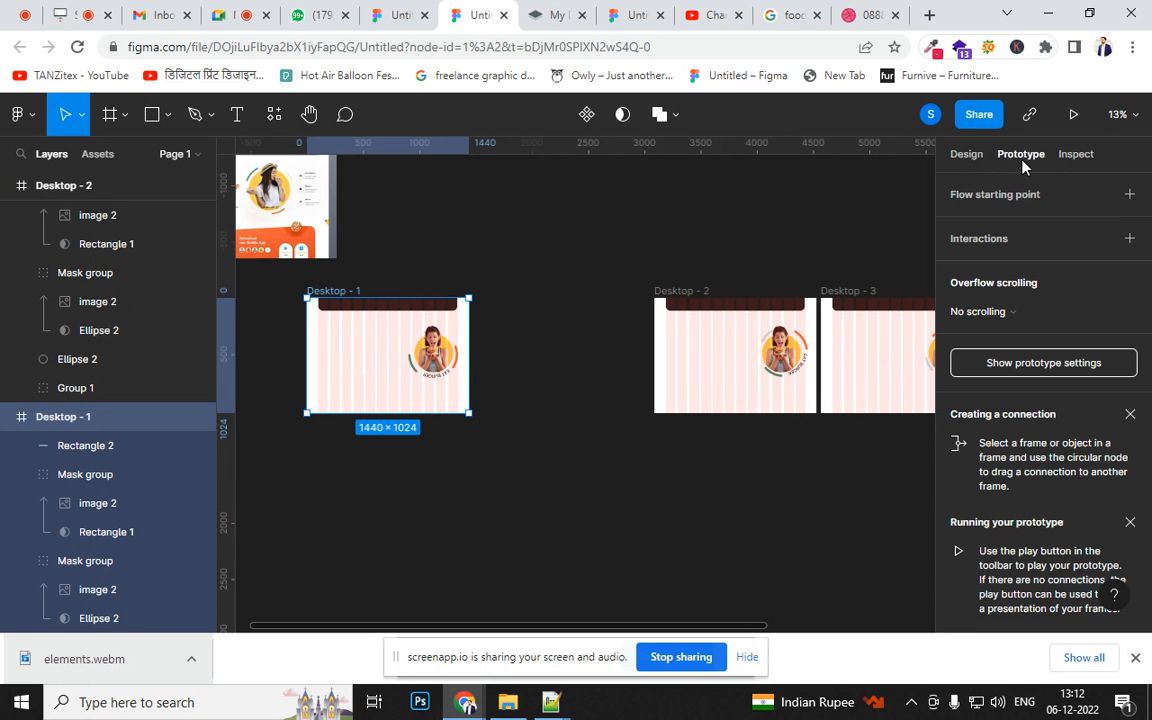
{"action": "left_click_drag", "start_coordinate": [468, 355], "coordinate": [688, 378]}
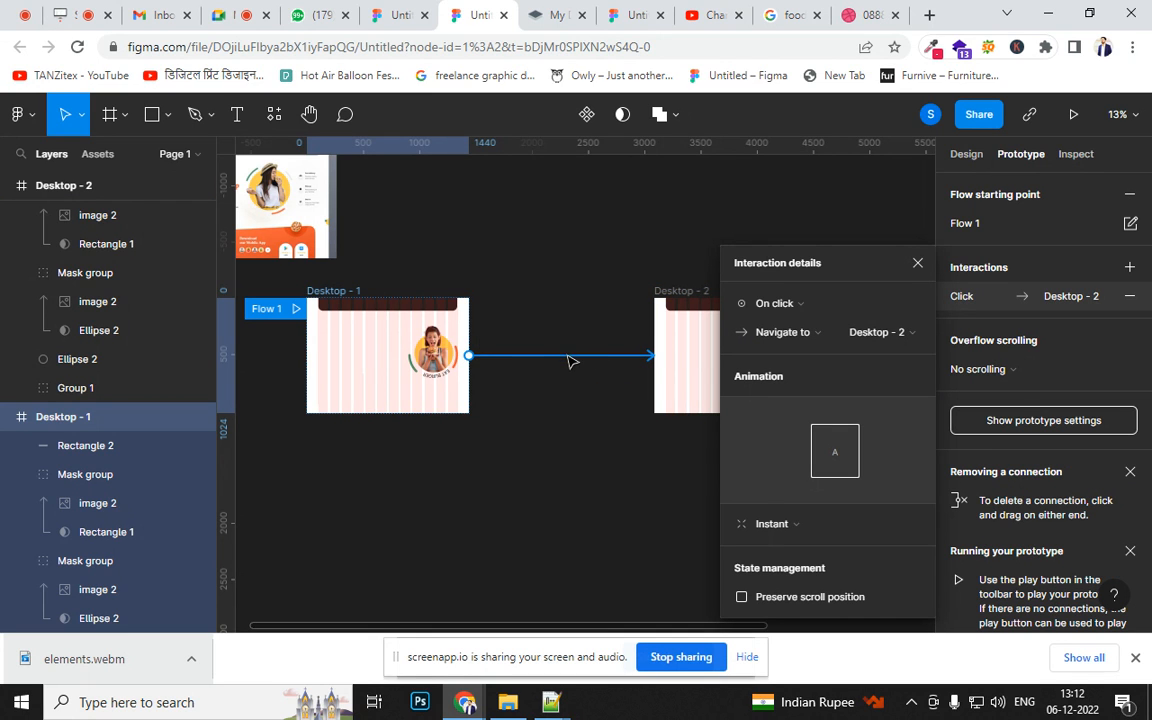
{"action": "left_click", "coordinate": [800, 303]}
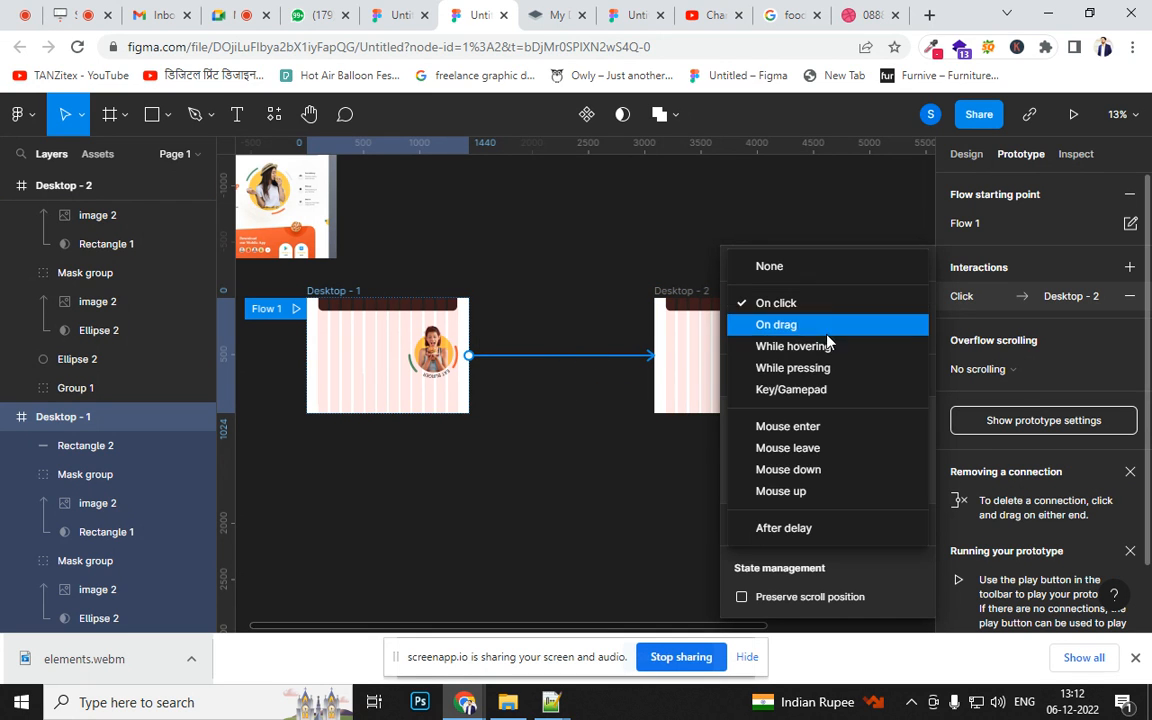
{"action": "left_click", "coordinate": [818, 529]}
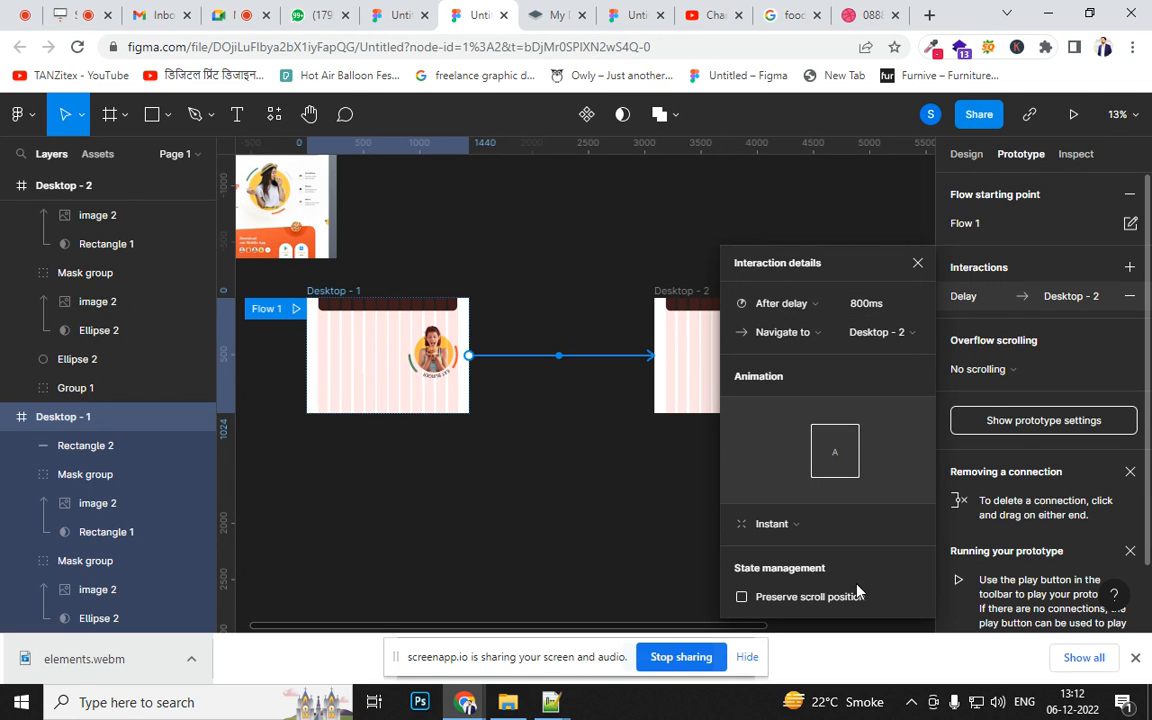
- Set the Desktop - 1 to Desktop - 2 transition to Smart animate with Ease in easing
{"action": "left_click", "coordinate": [812, 530]}
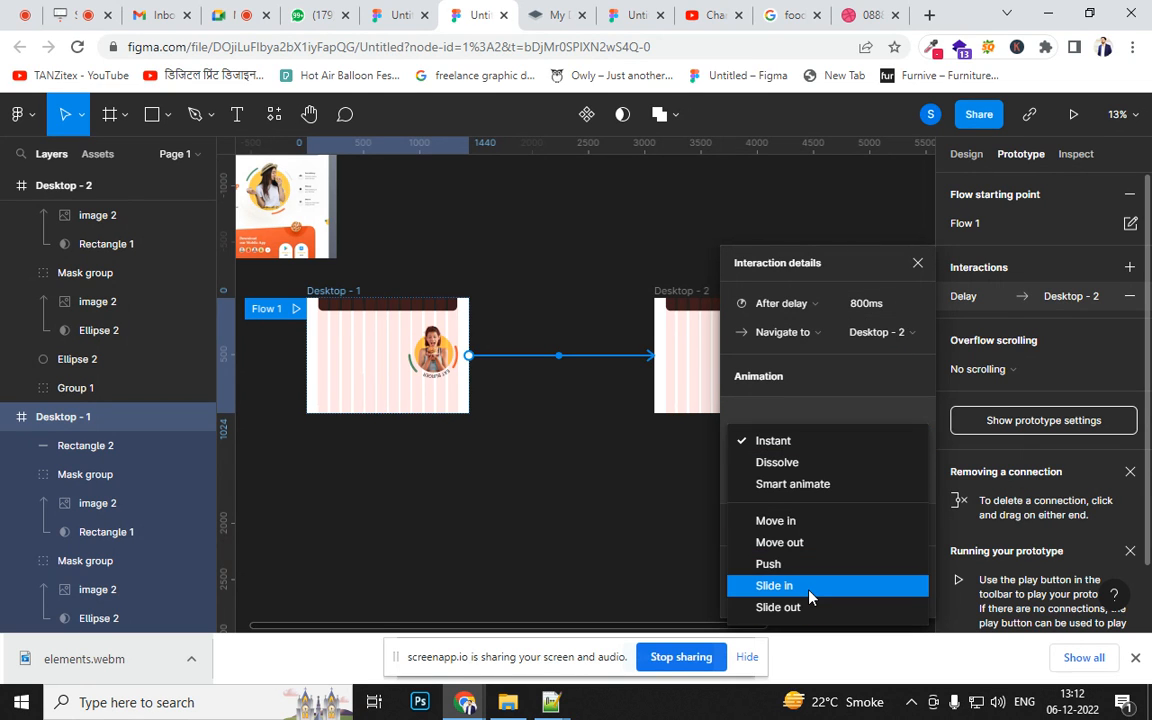
{"action": "left_click", "coordinate": [812, 490]}
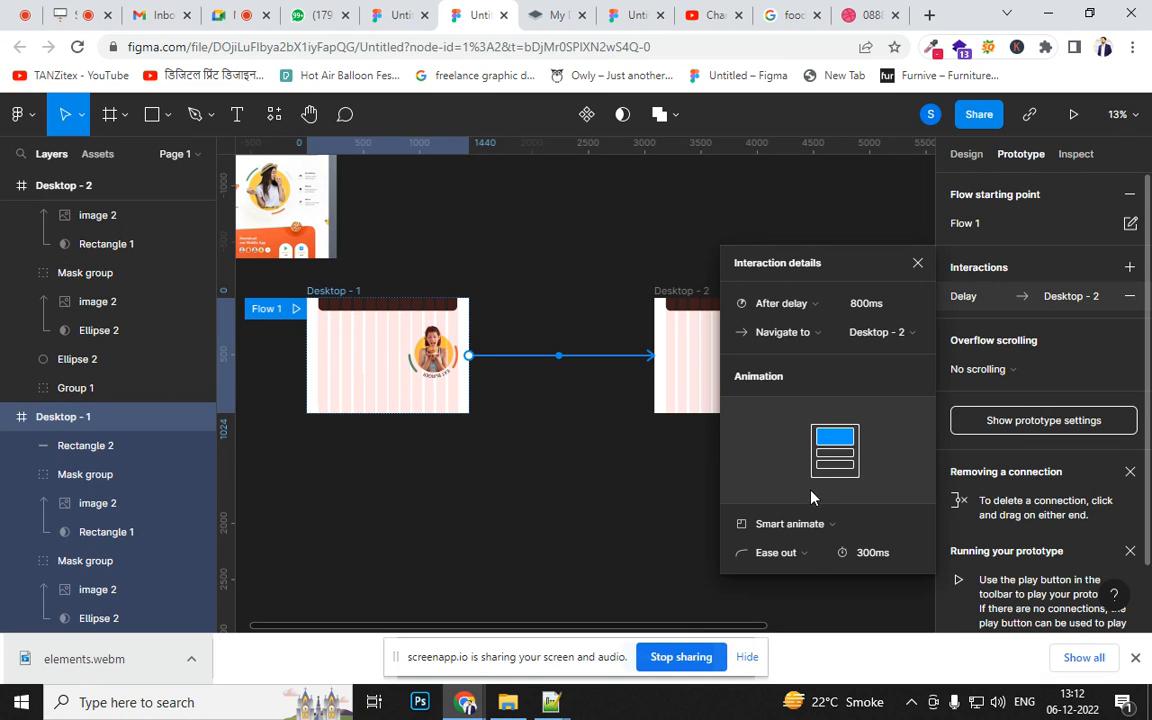
{"action": "left_click", "coordinate": [809, 566]}
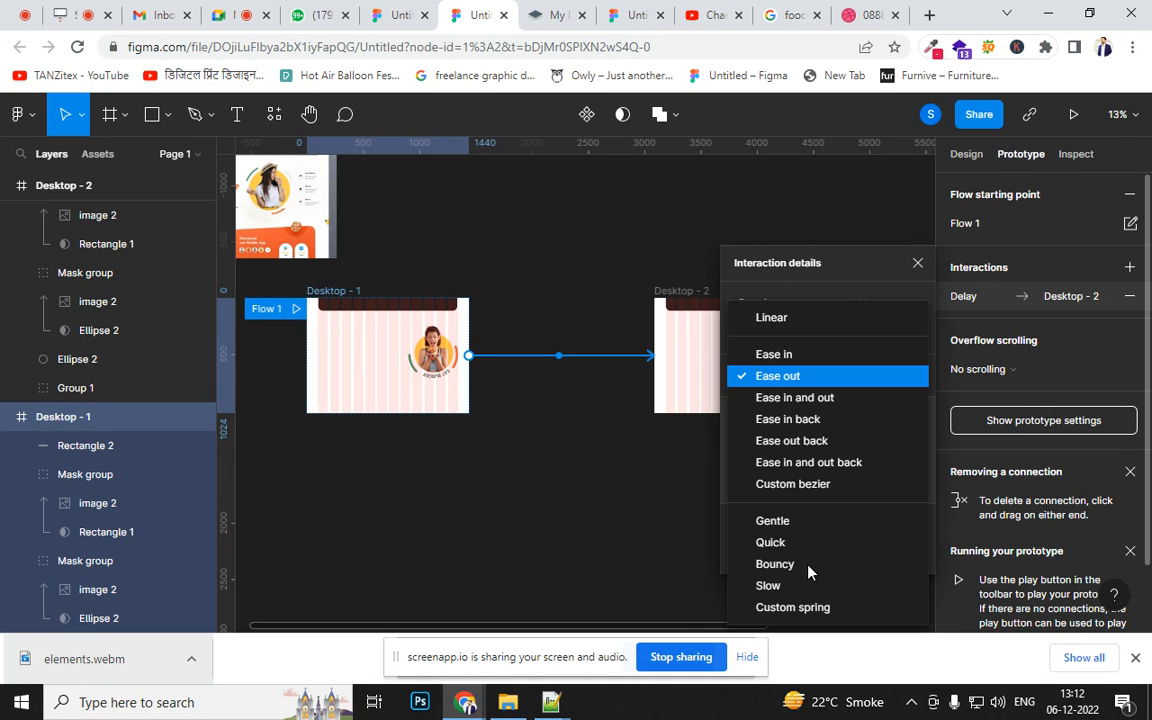
{"action": "left_click", "coordinate": [816, 356]}
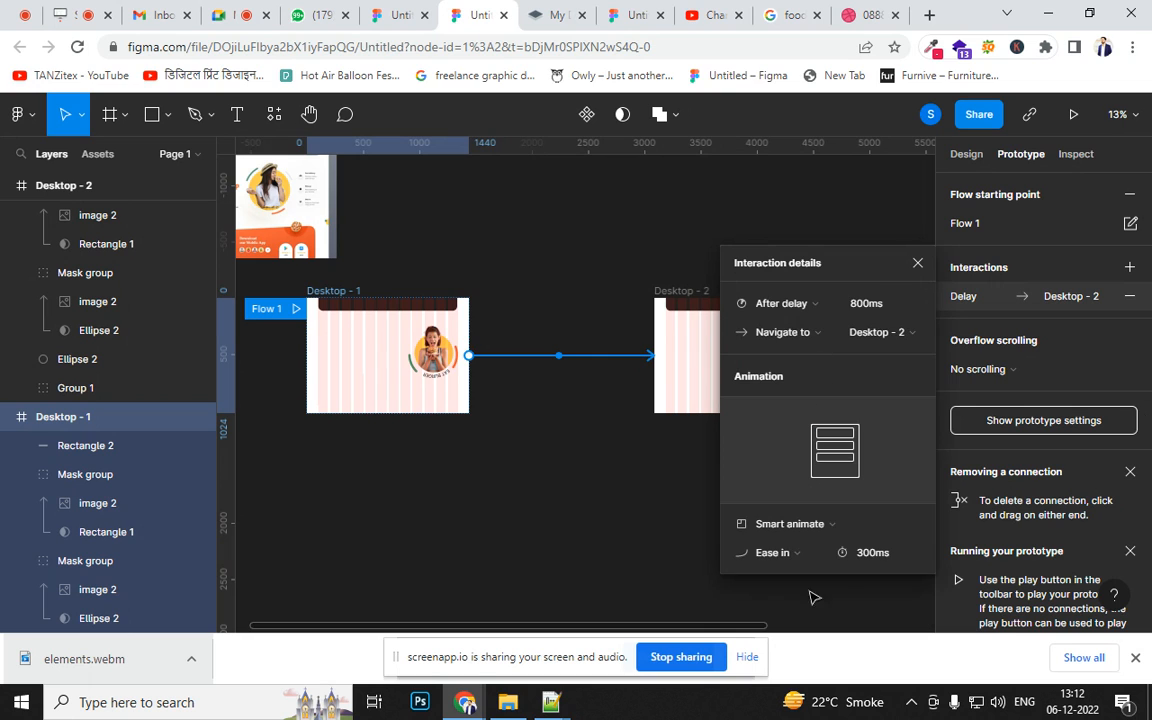
{"action": "left_click", "coordinate": [917, 263]}
- Move Desktop - 2 closer to Desktop - 1 and connect it to Desktop - 3 with an After delay trigger of 800ms
{"action": "scroll", "coordinate": [790, 393], "scroll_direction": "right", "scroll_amount": 4}
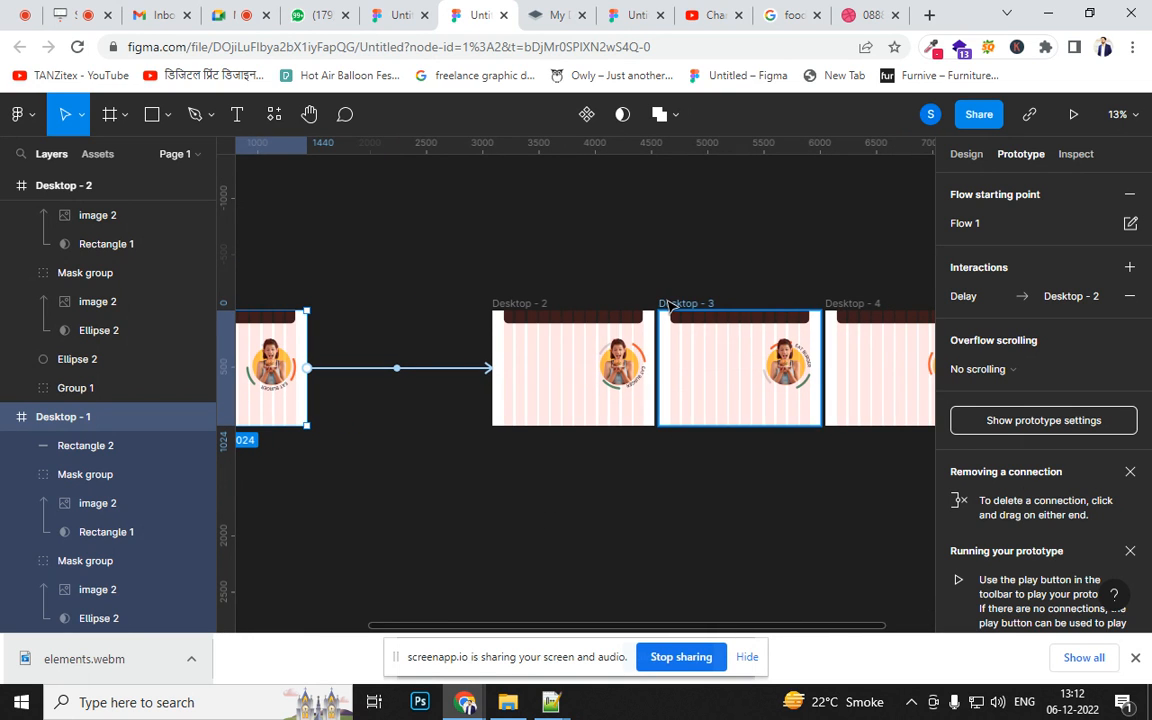
{"action": "left_click", "coordinate": [515, 303]}
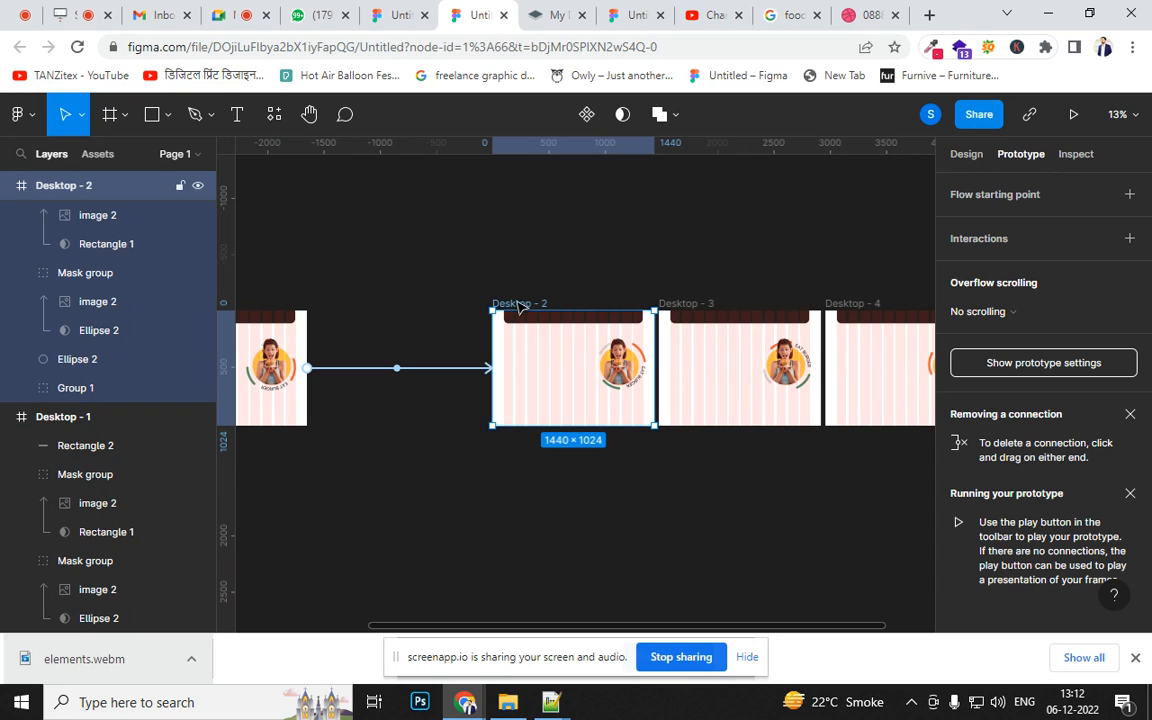
{"action": "left_click_drag", "start_coordinate": [518, 307], "coordinate": [408, 307]}
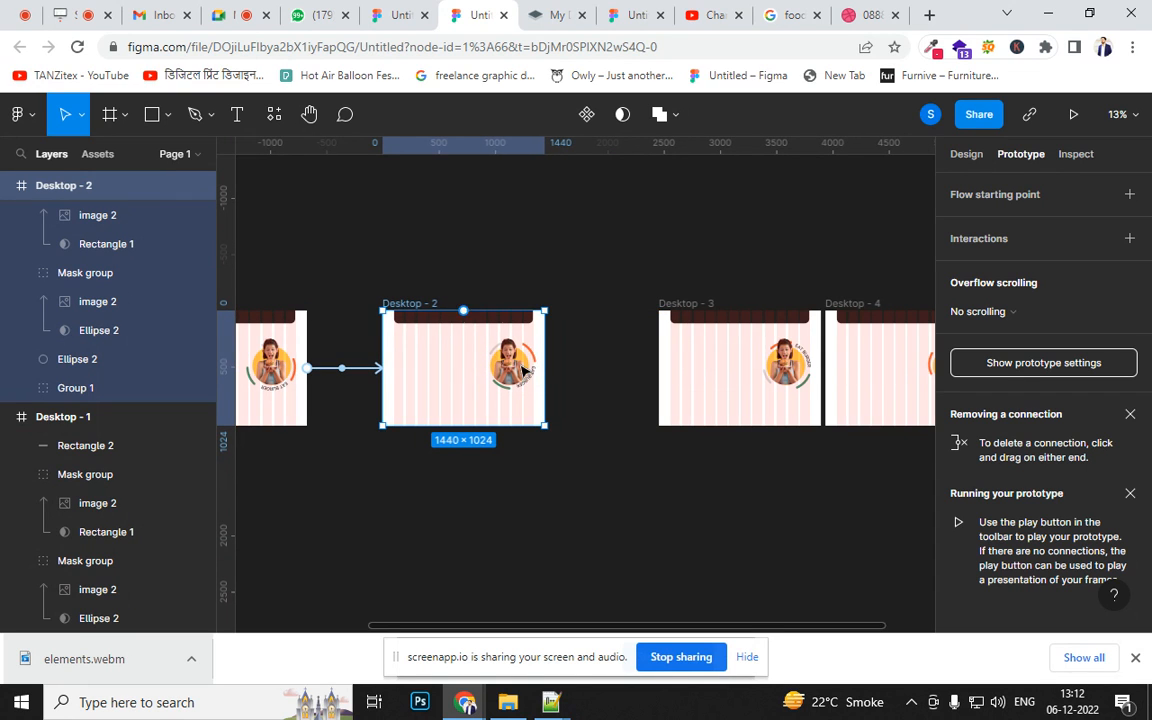
{"action": "left_click_drag", "start_coordinate": [546, 369], "coordinate": [676, 391]}
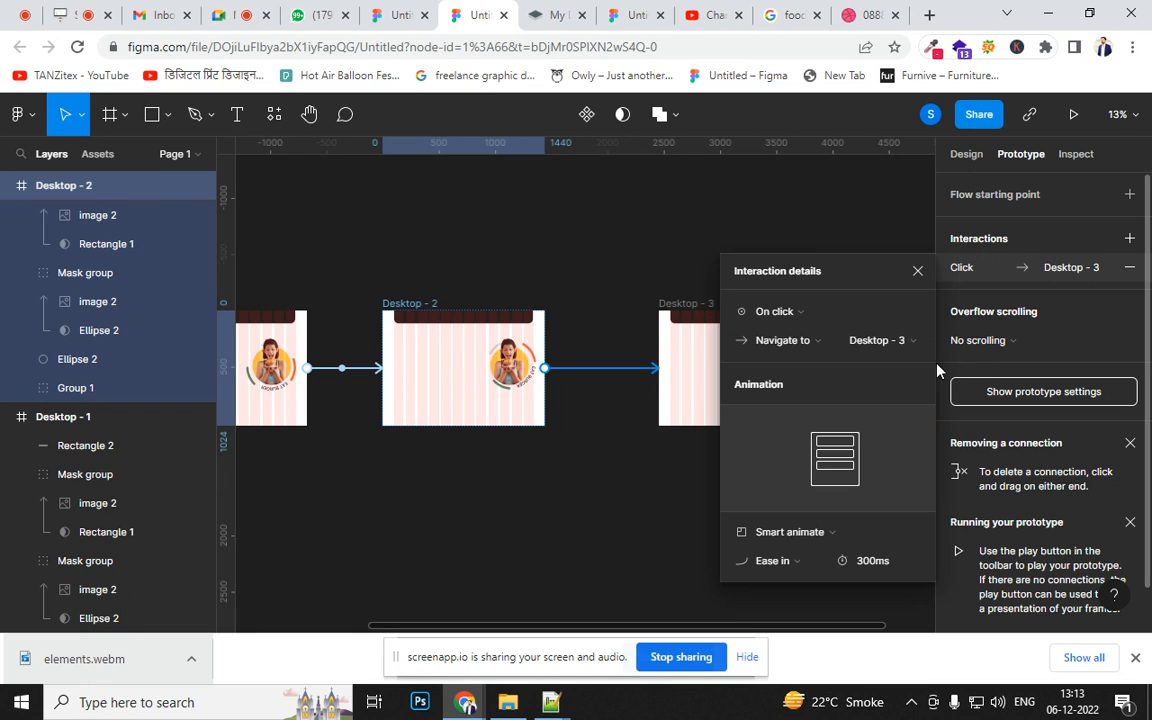
{"action": "left_click", "coordinate": [775, 311]}
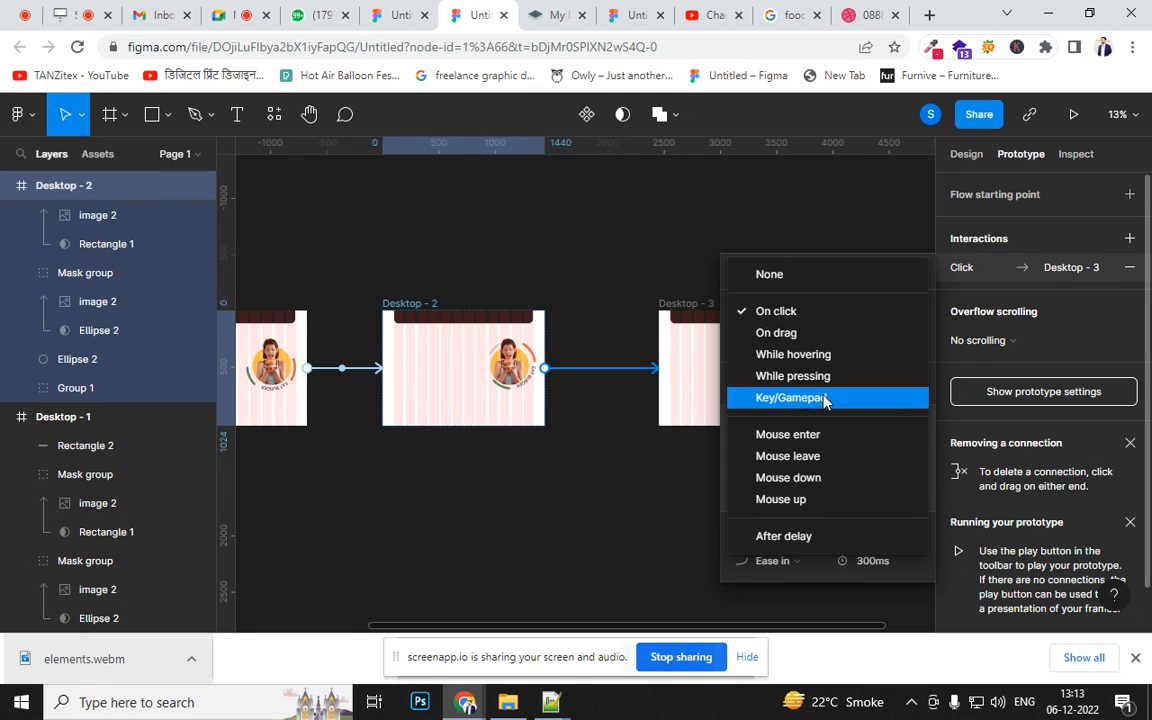
{"action": "left_click", "coordinate": [790, 536]}
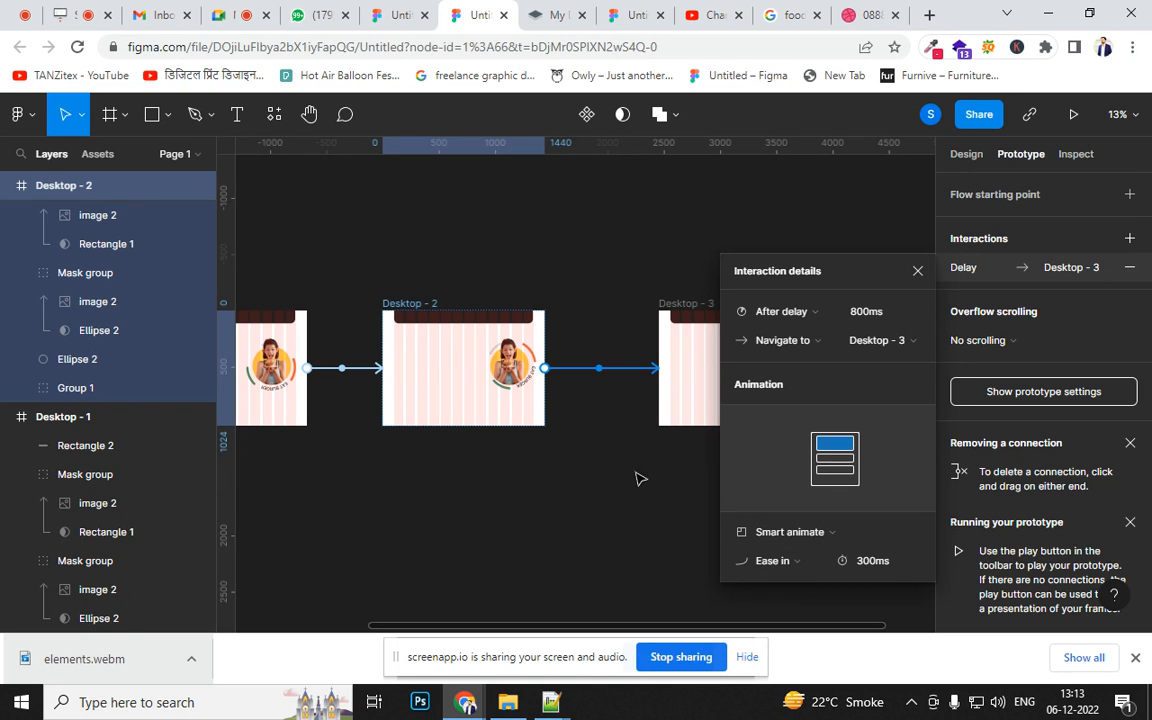
- Move Desktop - 4 farther away from Desktop - 3 and add a prototype connection from Desktop - 3 to Desktop - 4
{"action": "left_click_drag", "start_coordinate": [636, 473], "coordinate": [326, 484]}
{"action": "left_click_drag", "start_coordinate": [535, 318], "coordinate": [645, 318]}
{"action": "left_click", "coordinate": [376, 315]}
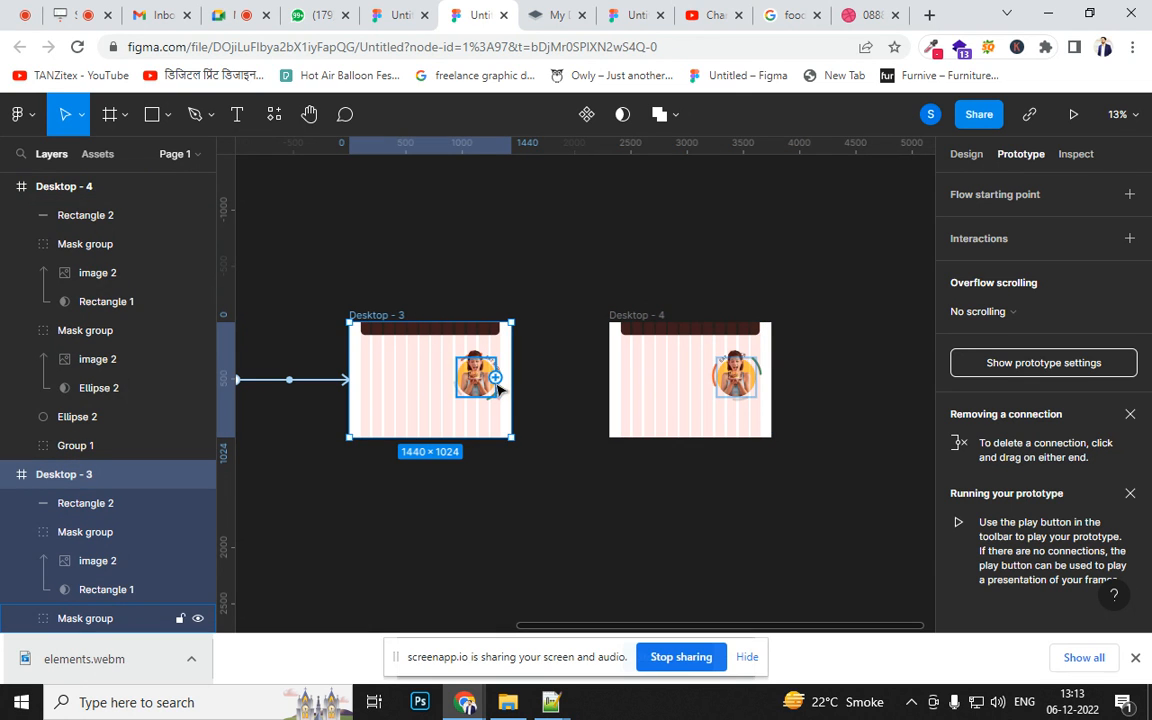
{"action": "left_click_drag", "start_coordinate": [511, 380], "coordinate": [653, 404]}
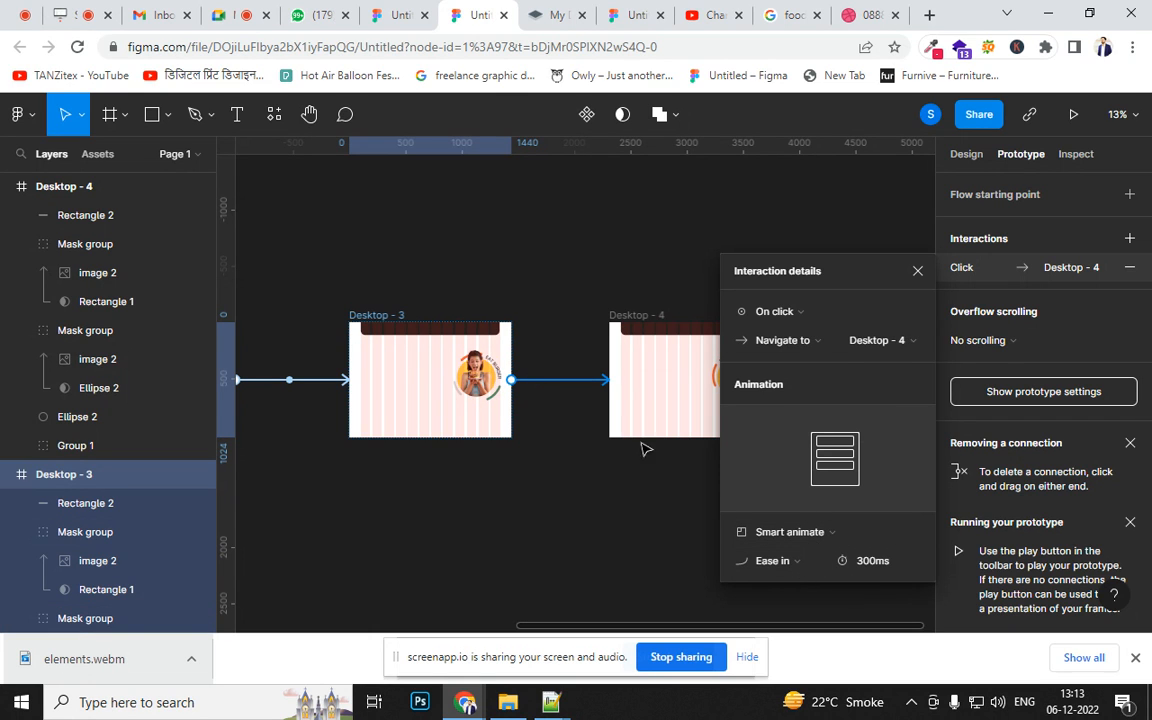
- Add a prototype connection from Desktop - 4 back to Desktop - 1
{"action": "scroll", "coordinate": [553, 496], "scroll_direction": "right", "scroll_amount": 3}
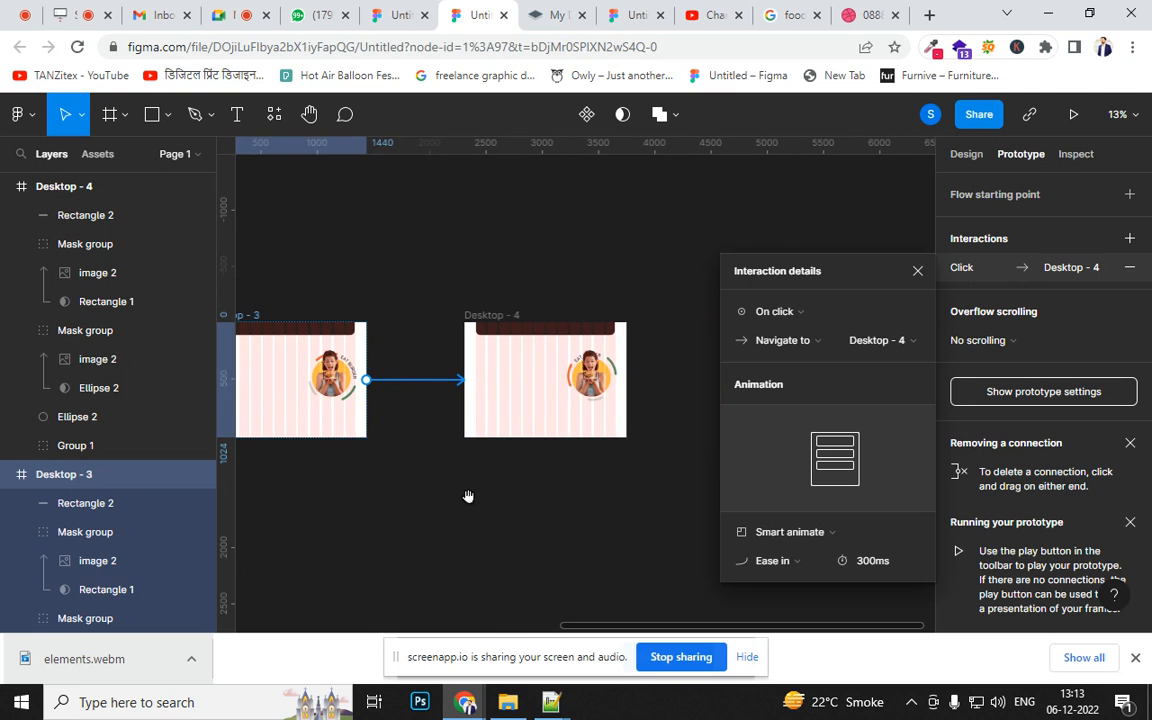
{"action": "left_click", "coordinate": [477, 314]}
{"action": "left_click_drag", "start_coordinate": [626, 380], "coordinate": [247, 392]}
{"action": "scroll", "coordinate": [470, 530], "scroll_direction": "right", "scroll_amount": 4}
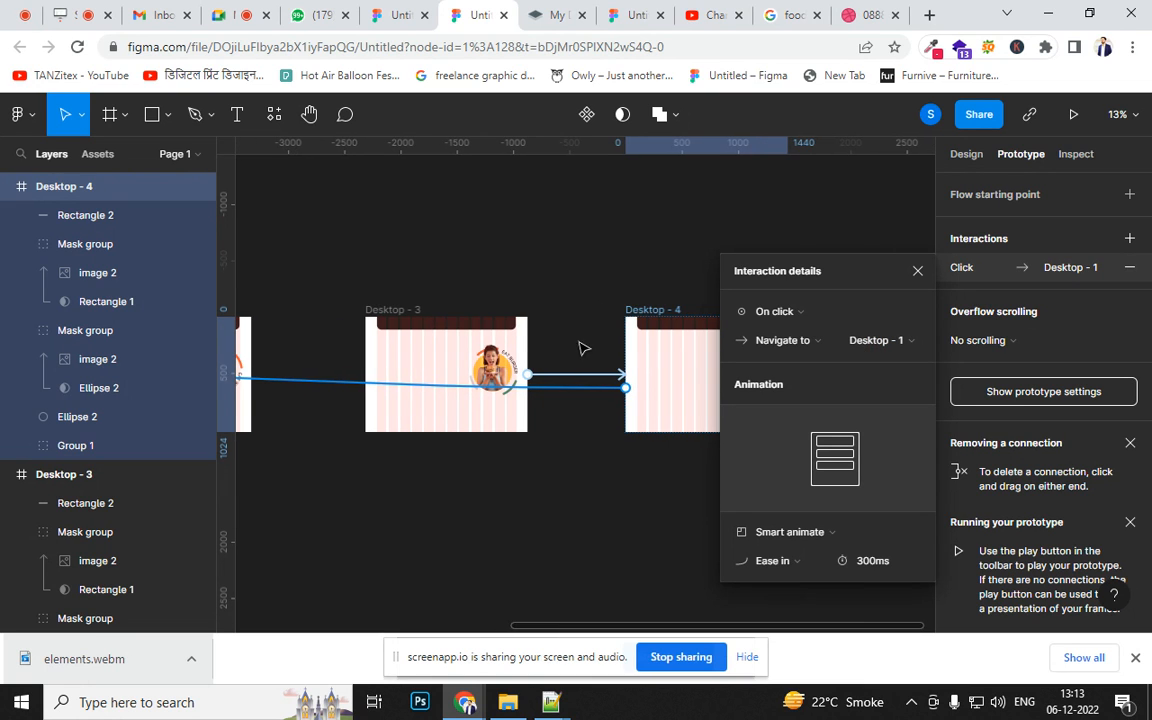
- Change the trigger of the Desktop - 3 to Desktop - 4 connection to After delay at 800ms
{"action": "left_click", "coordinate": [594, 376]}
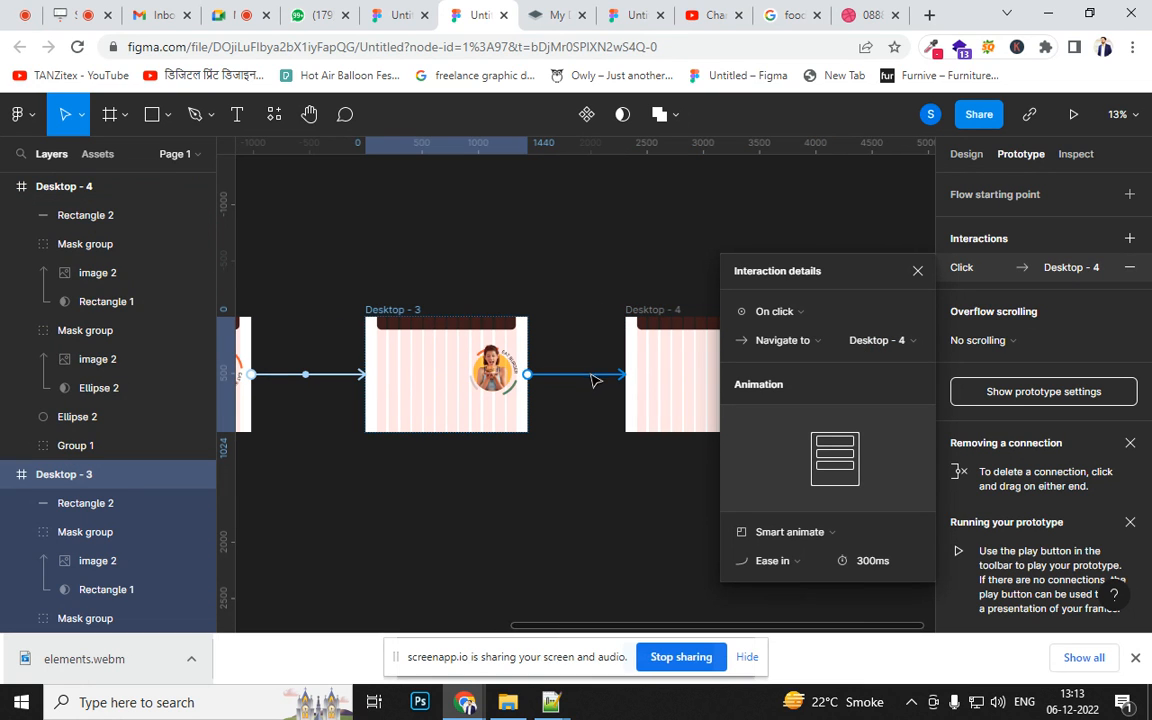
{"action": "left_click", "coordinate": [798, 313]}
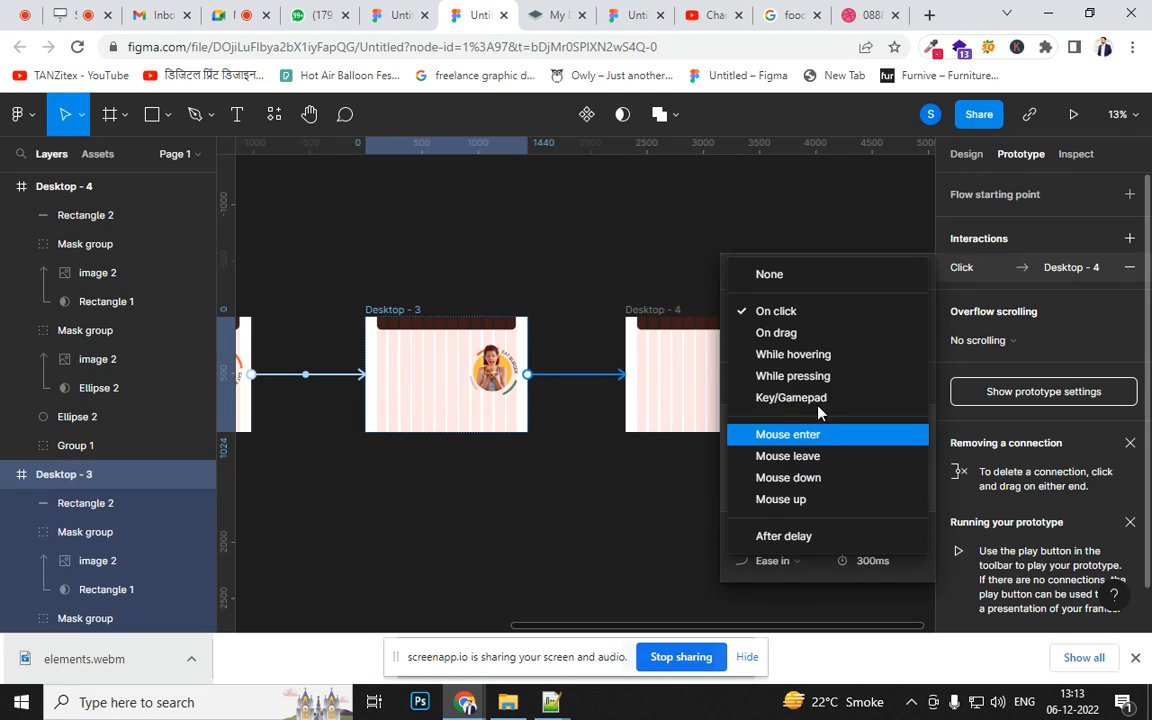
{"action": "left_click", "coordinate": [840, 540]}
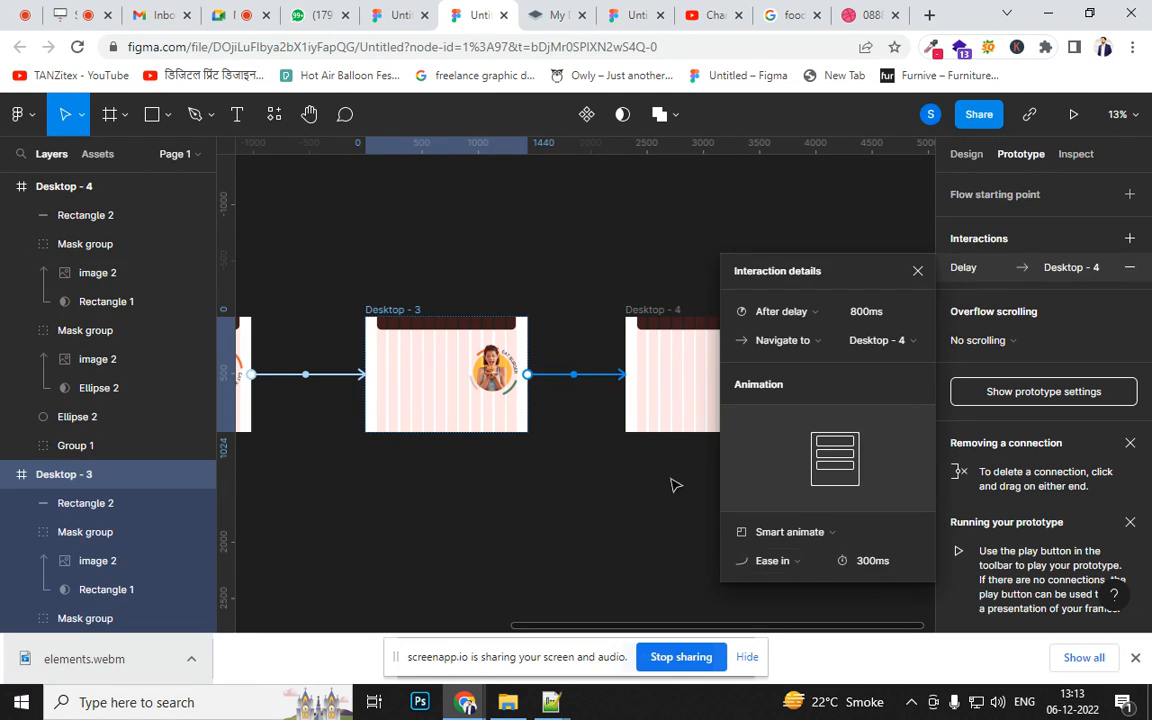
- Change the trigger of the Desktop - 4 to Desktop - 1 connection to After delay at 800ms
{"action": "left_click_drag", "start_coordinate": [603, 459], "coordinate": [828, 501]}
{"action": "left_click", "coordinate": [546, 328]}
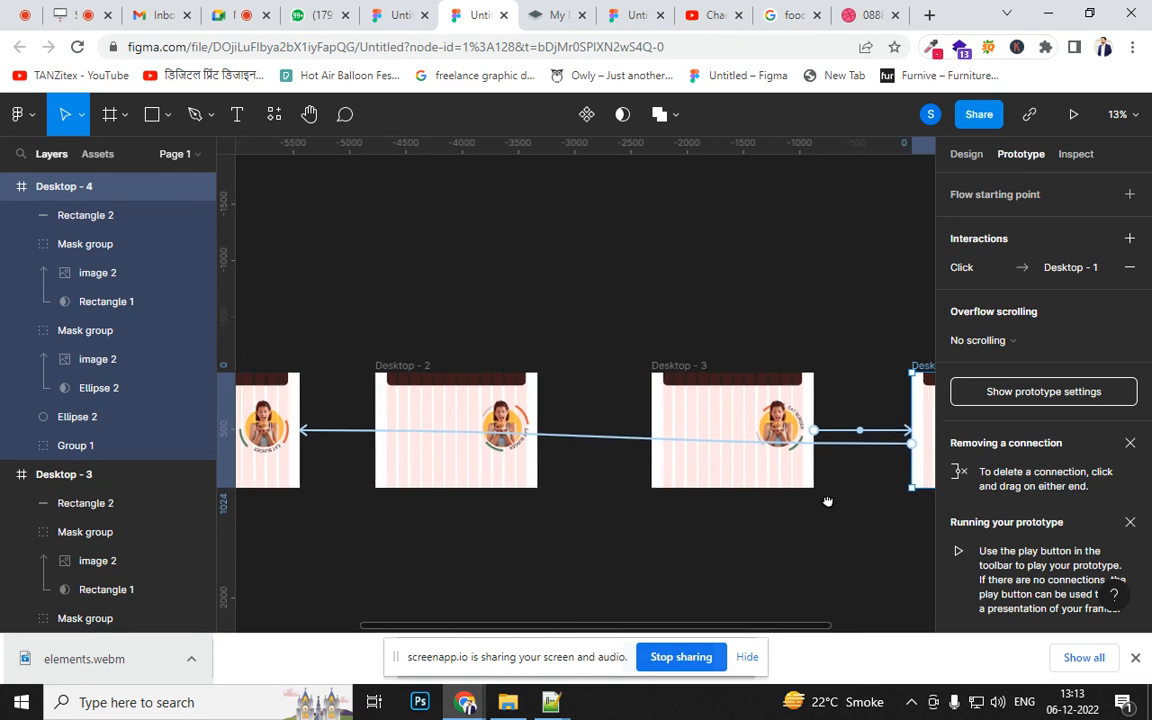
{"action": "left_click", "coordinate": [616, 444]}
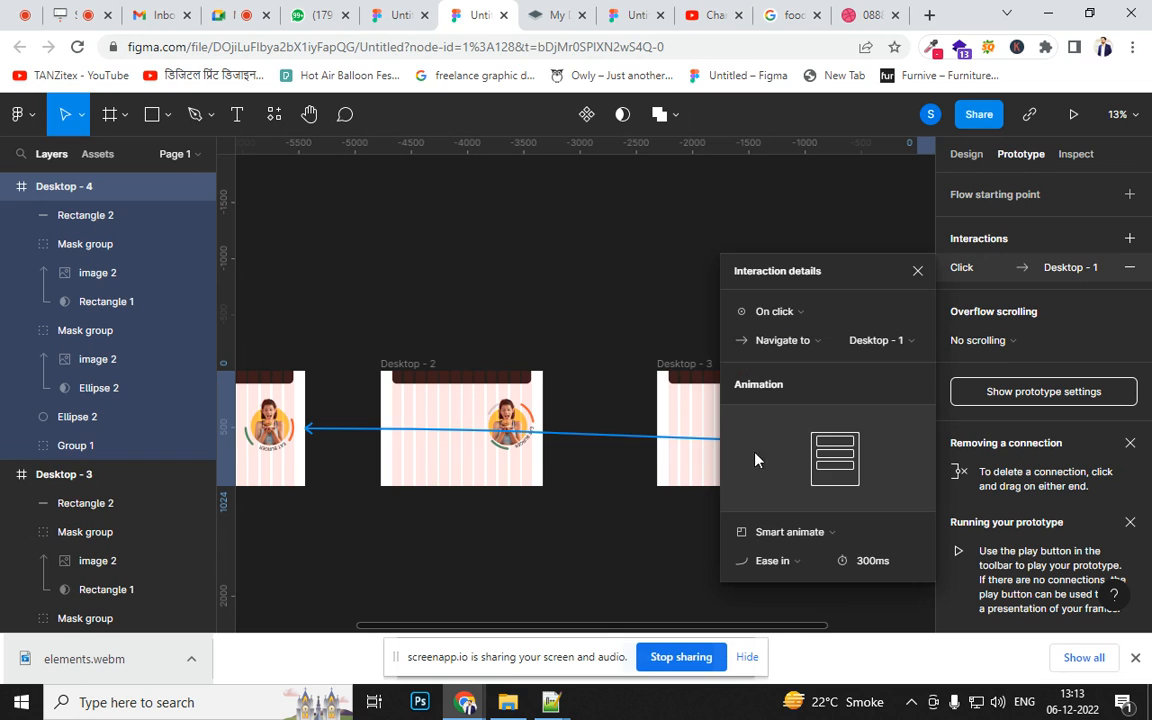
{"action": "left_click", "coordinate": [785, 312]}
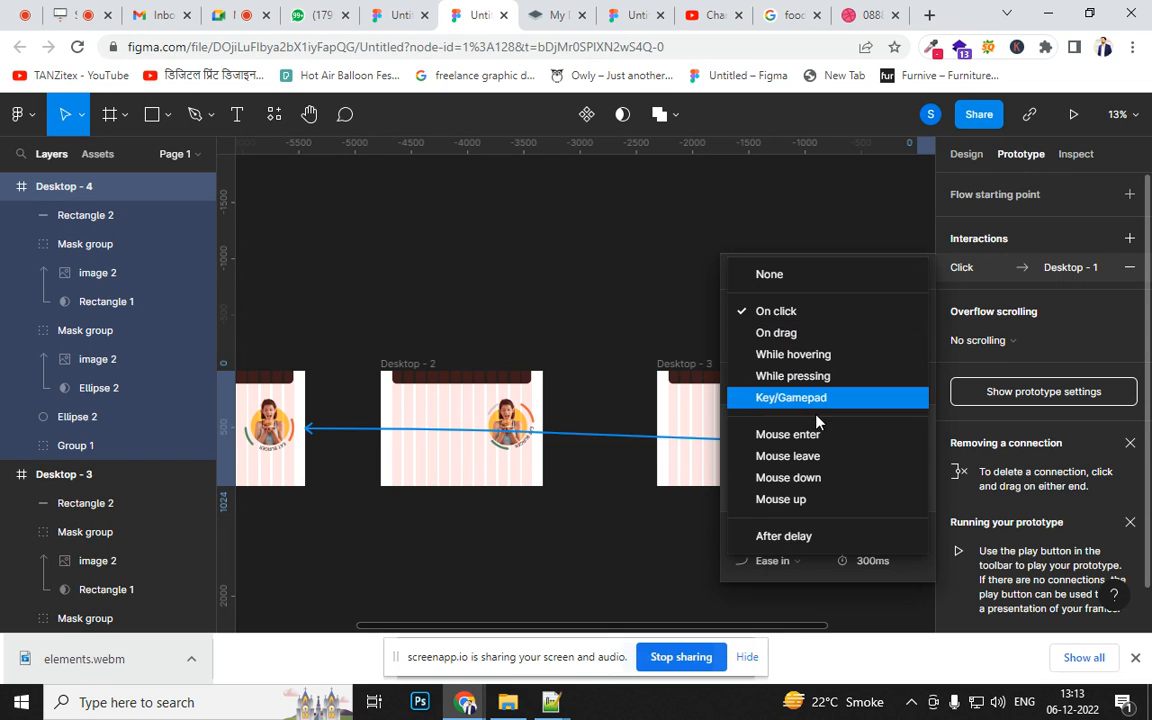
{"action": "left_click", "coordinate": [806, 537]}
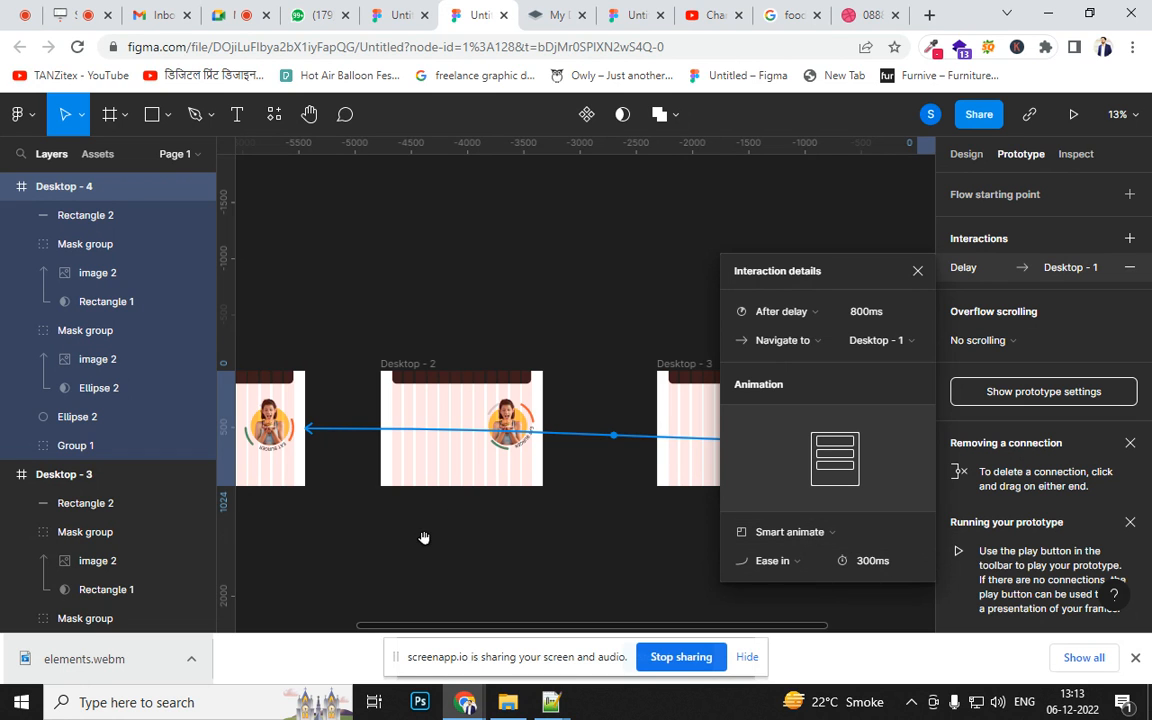
- Play the prototype from Flow 1 and set the preview scaling to scale down to the window width
{"action": "left_click_drag", "start_coordinate": [424, 537], "coordinate": [770, 513]}
{"action": "left_click", "coordinate": [476, 357]}
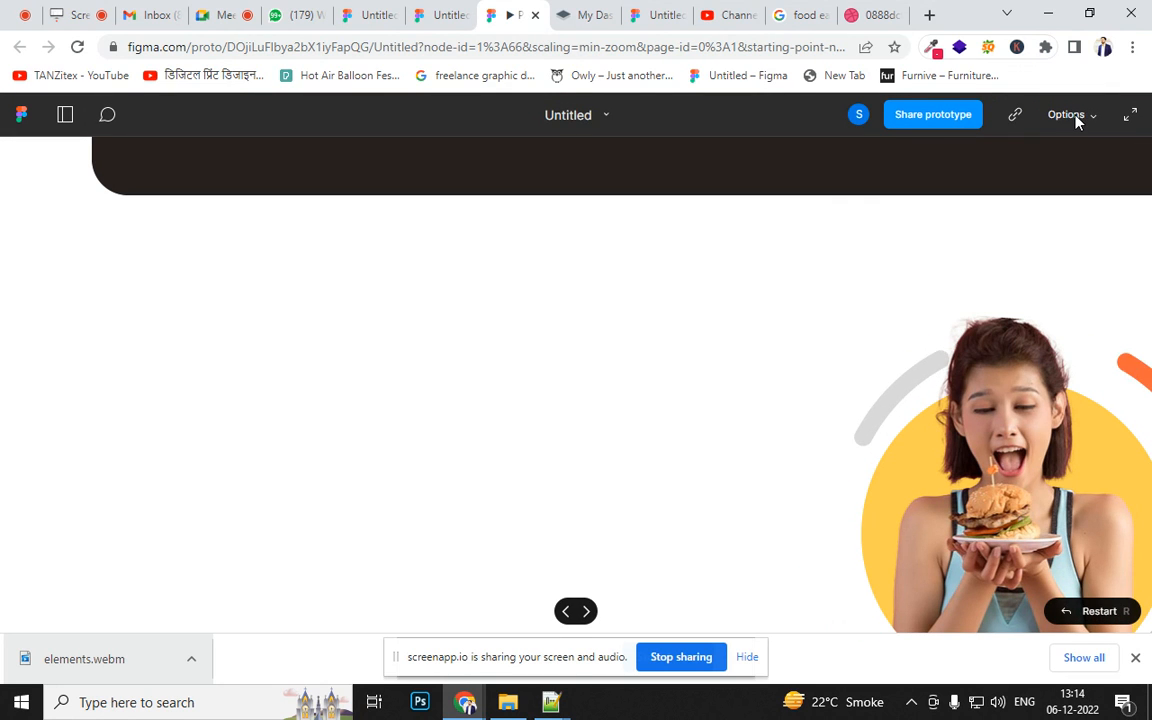
{"action": "left_click", "coordinate": [1070, 115]}
{"action": "left_click", "coordinate": [1040, 203]}
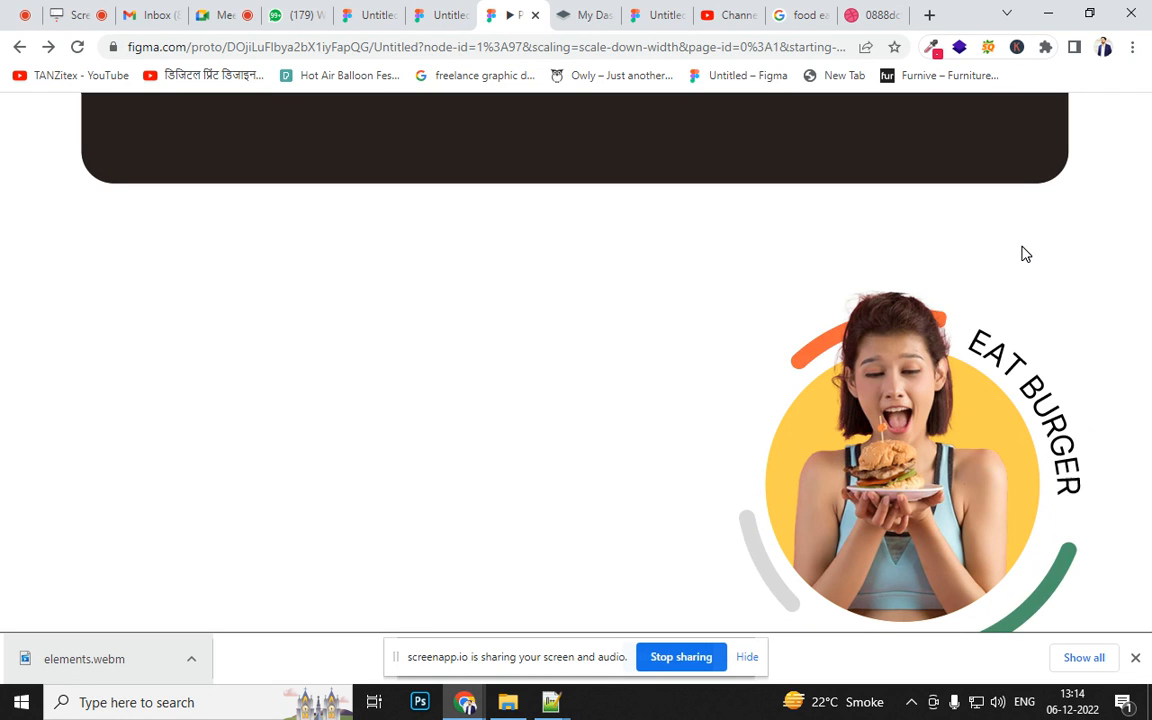
- Watch the rotating arcs and EAT BURGER text in the prototype preview, scaled to fit the window width
{"action": "key", "text": "super+space"}
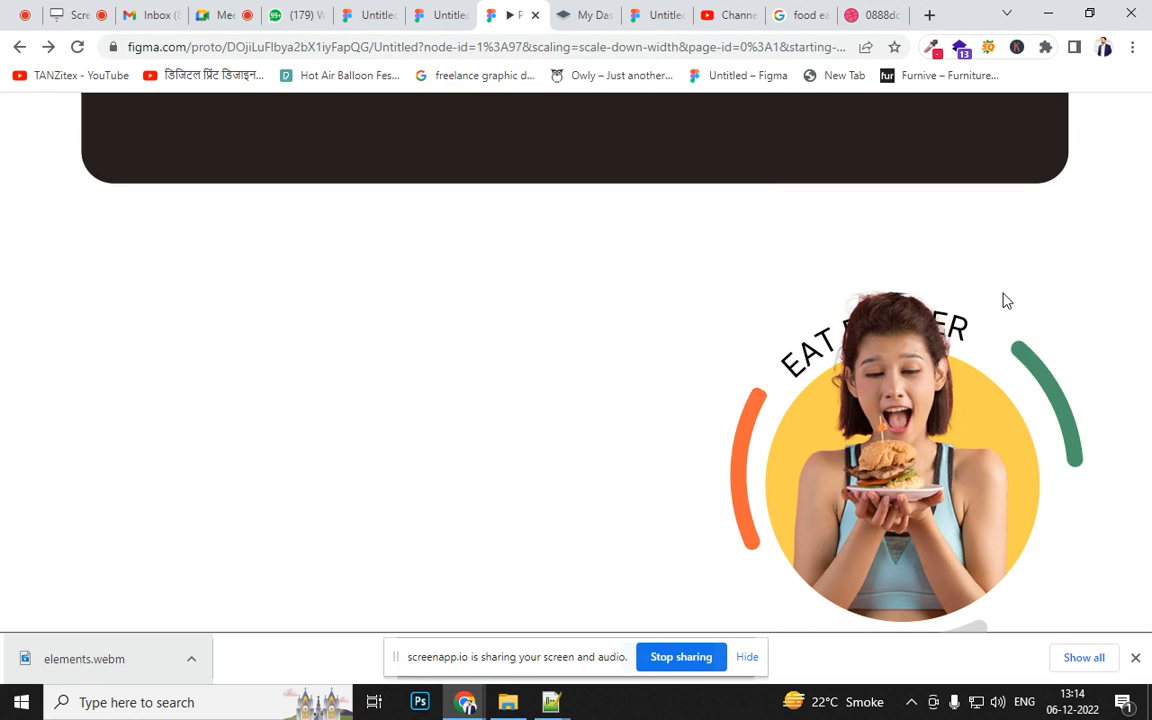
{"action": "key", "text": "z"}
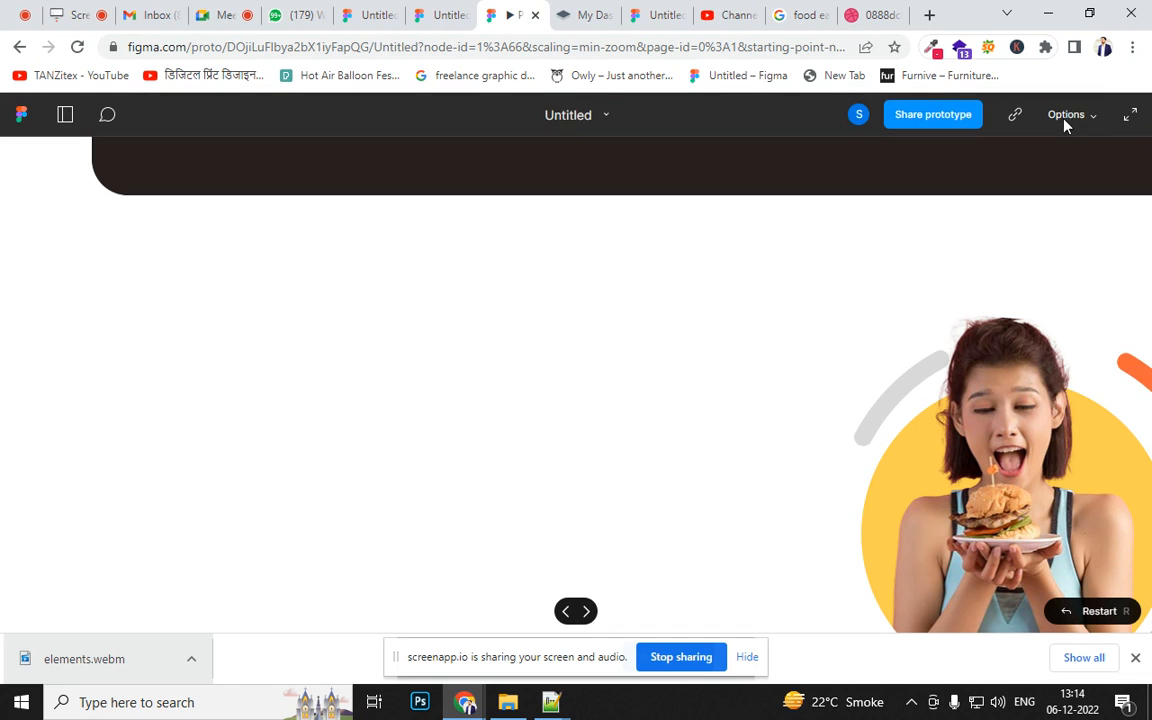
{"action": "left_click", "coordinate": [1088, 116]}
{"action": "left_click", "coordinate": [1049, 205]}
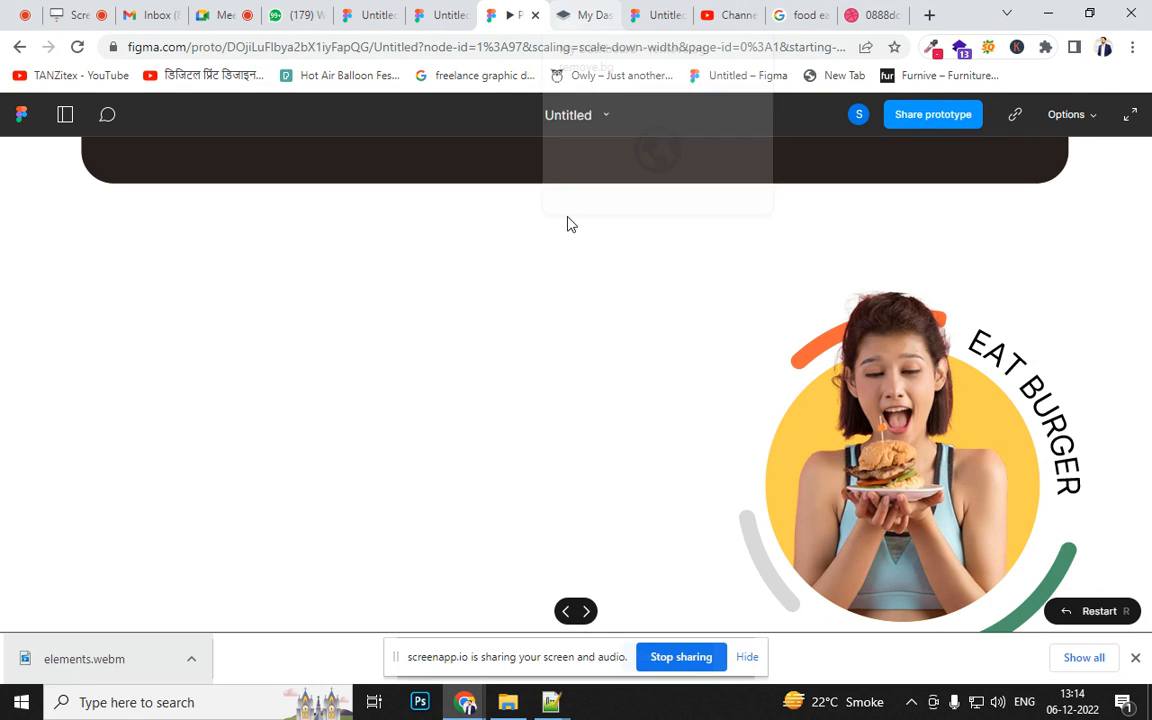
- Search Google's web results for "PATH ANIMATION PLUGIN FIGMA" in place of the food eat girl image search
{"action": "left_click", "coordinate": [781, 15]}
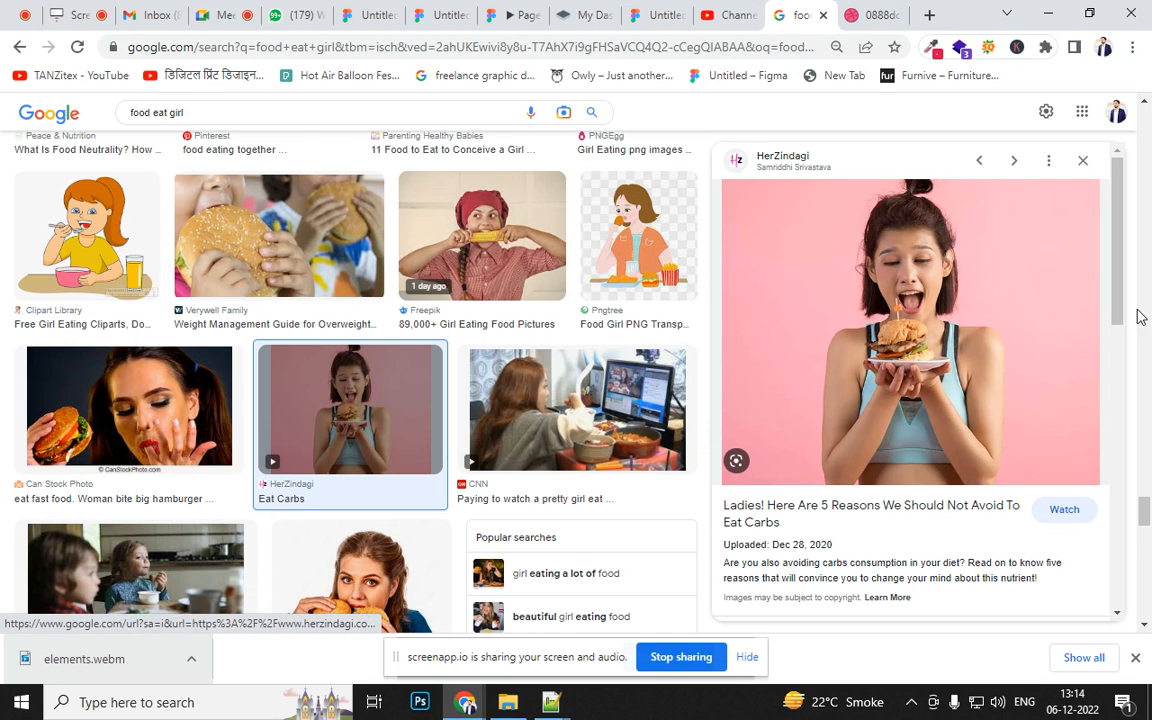
{"action": "left_click_drag", "start_coordinate": [1144, 512], "coordinate": [1150, 162]}
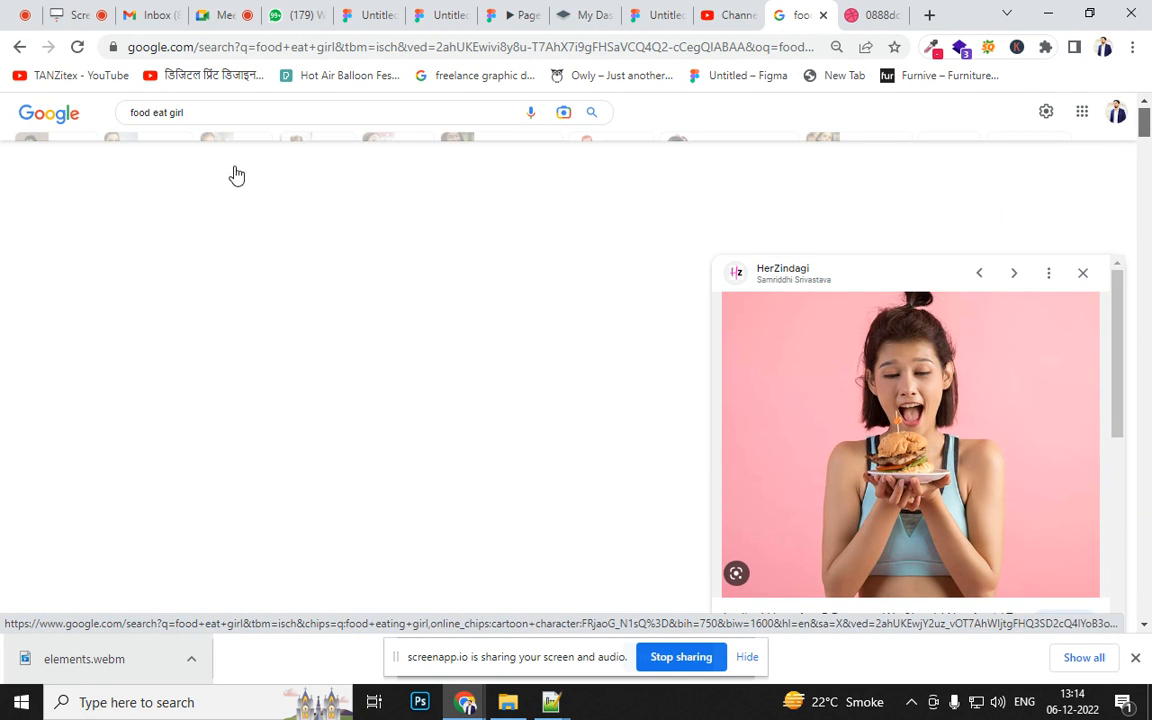
{"action": "left_click", "coordinate": [155, 180]}
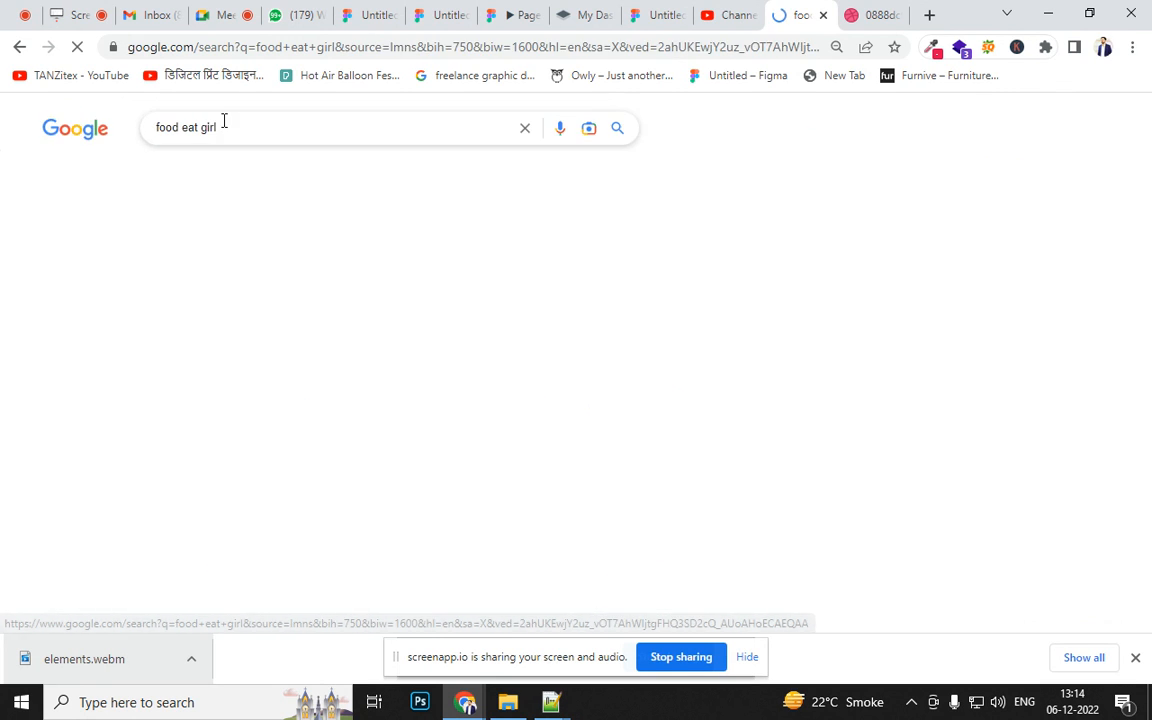
{"action": "triple_click", "coordinate": [224, 123]}
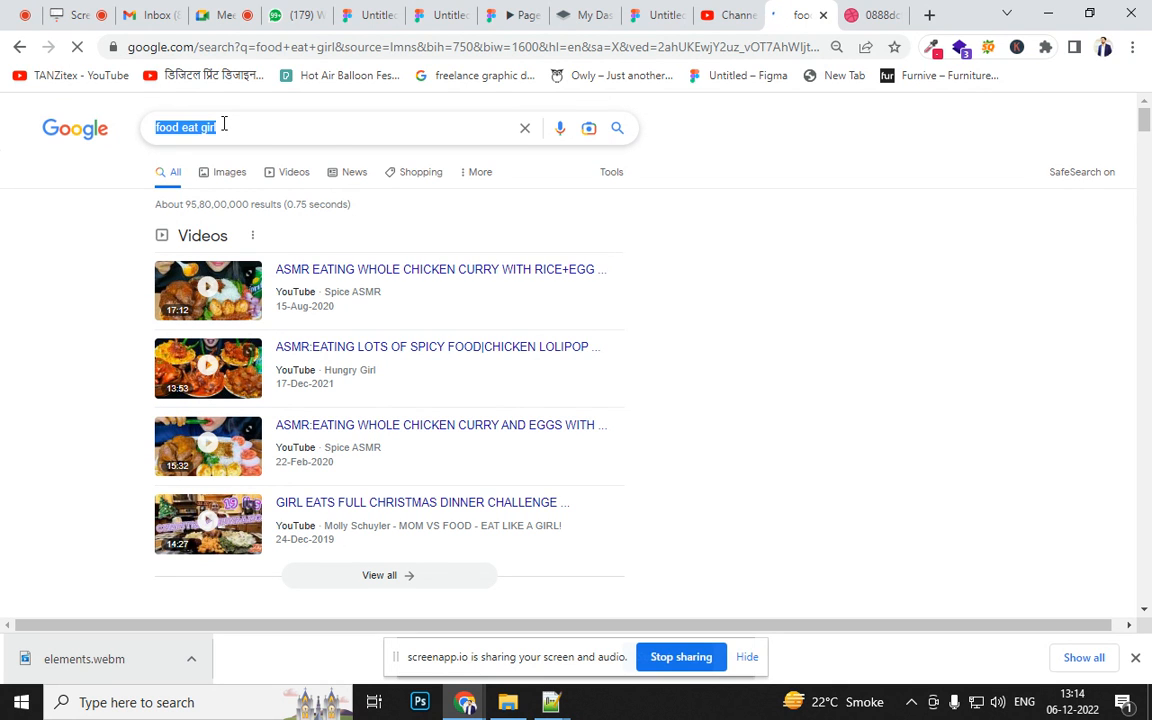
{"action": "type", "text": "PAT"}
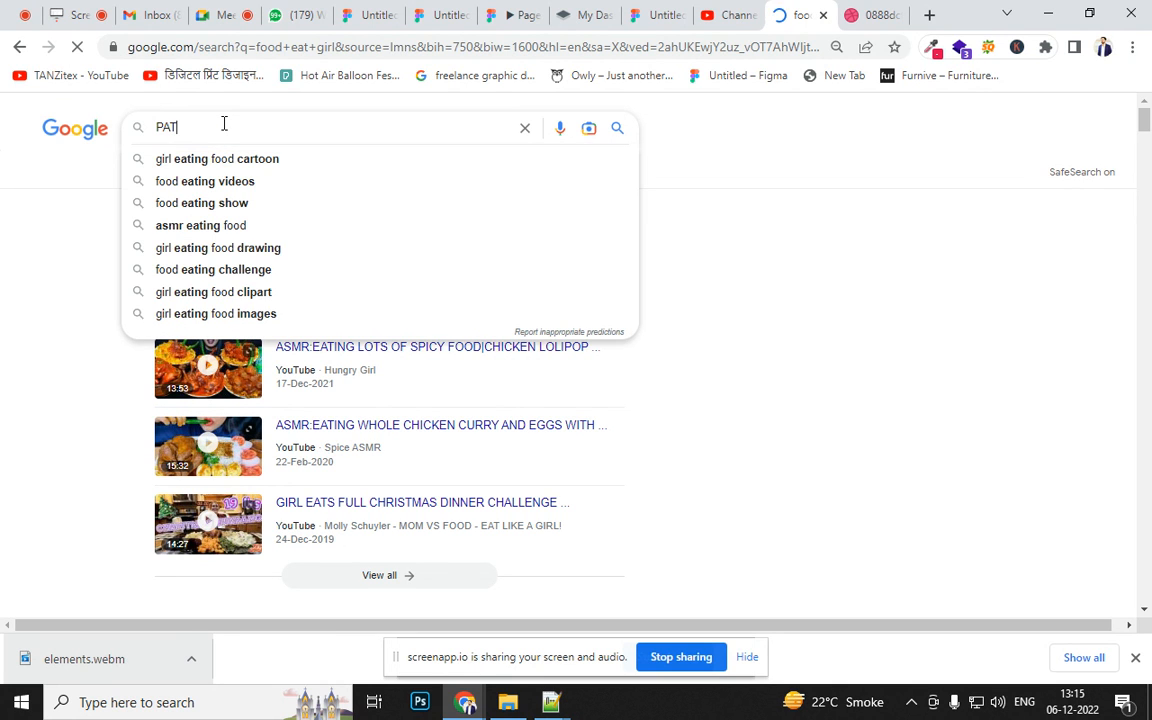
{"action": "type", "text": "H ANIMATI"}
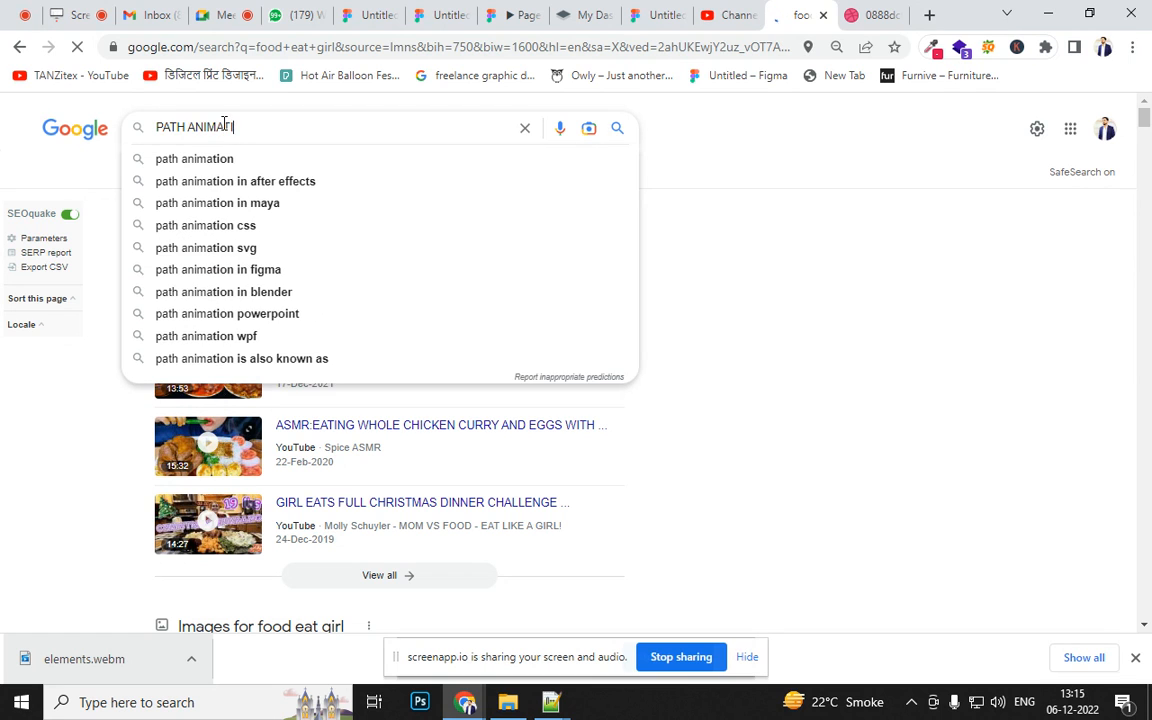
{"action": "type", "text": "ON PLUGIN FIGMA"}
{"action": "key", "text": "Return"}
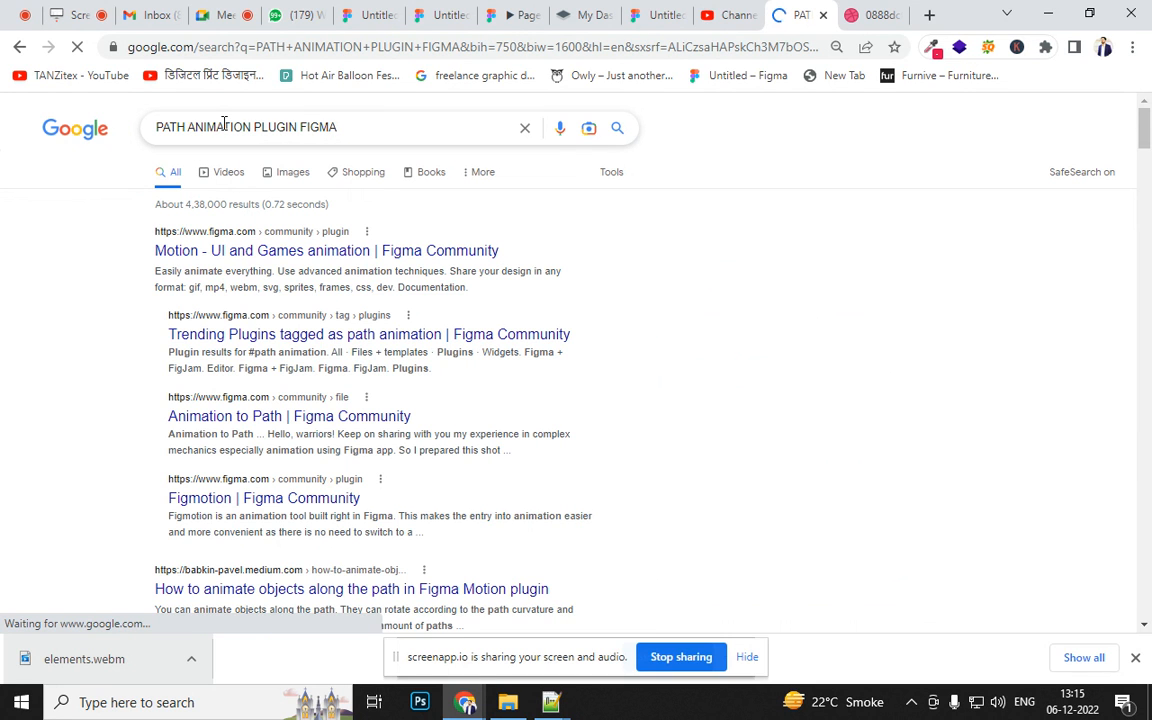
- Open the Animation to Path community file from the search results in a new tab and get a copy of it
{"action": "right_click", "coordinate": [290, 257]}
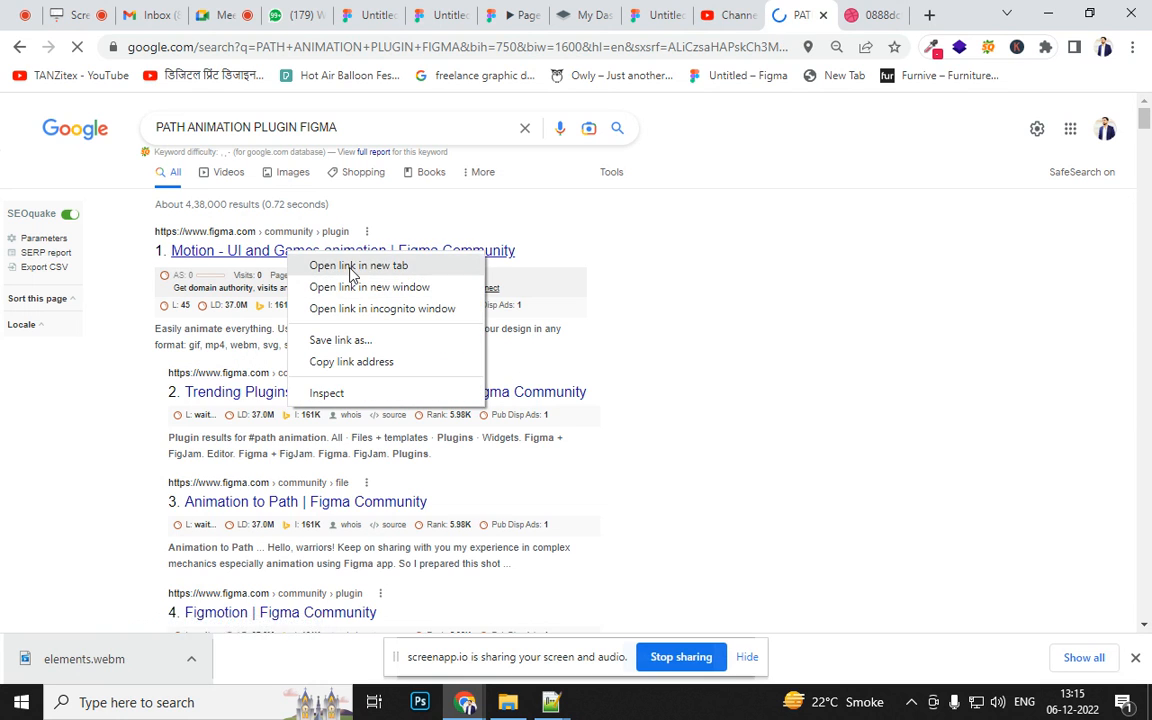
{"action": "right_click", "coordinate": [283, 536]}
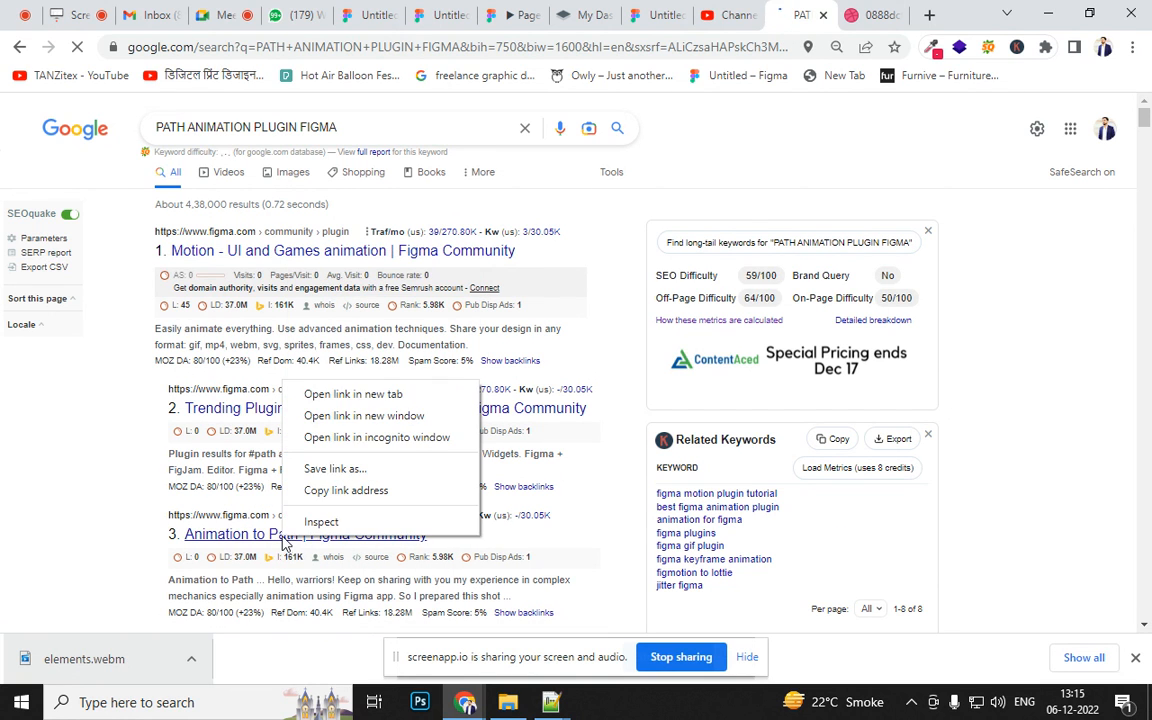
{"action": "left_click", "coordinate": [344, 394]}
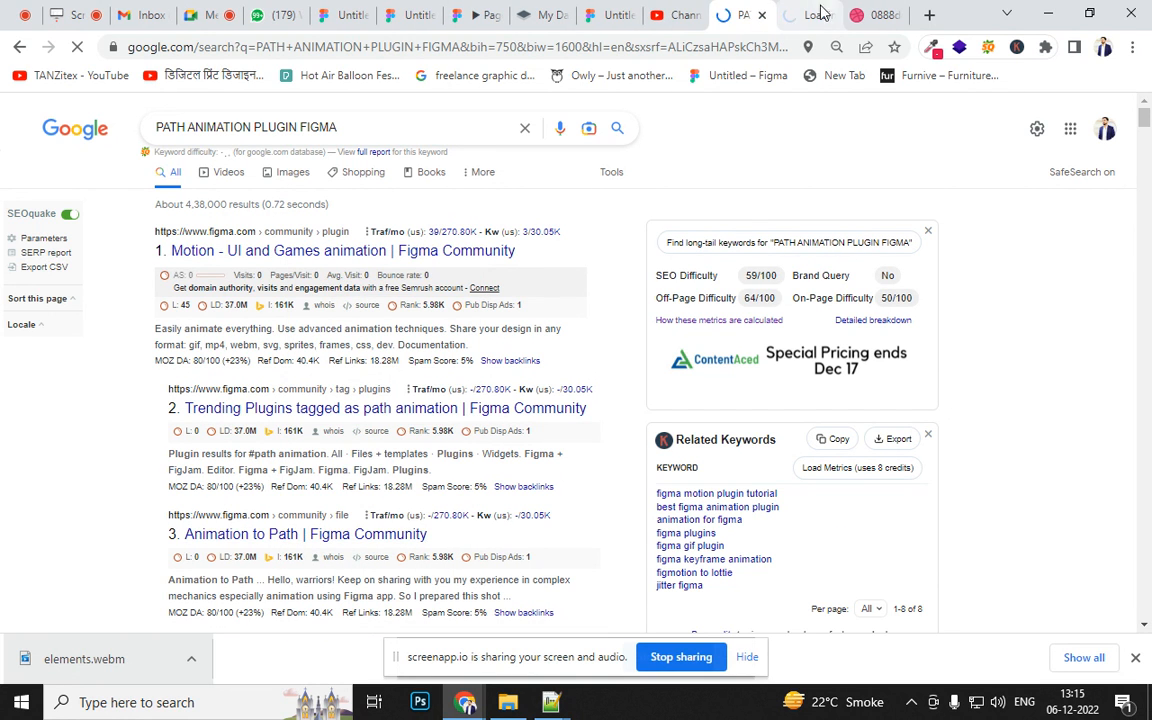
{"action": "left_click", "coordinate": [803, 18]}
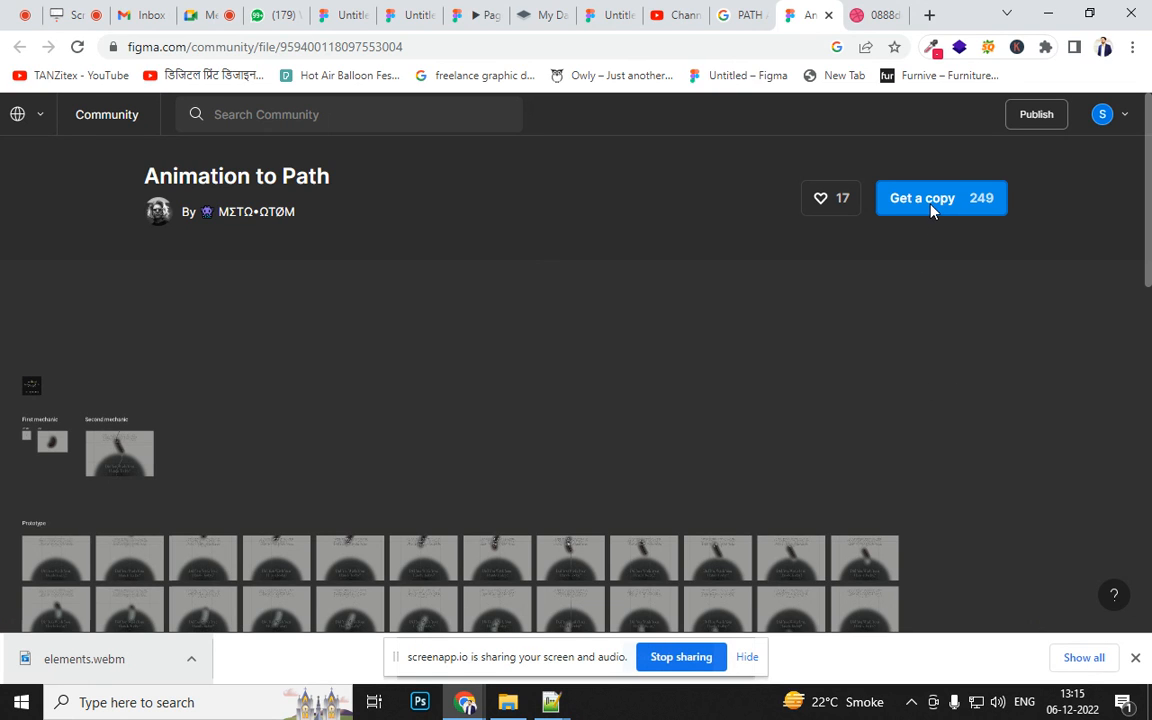
{"action": "left_click", "coordinate": [931, 208]}
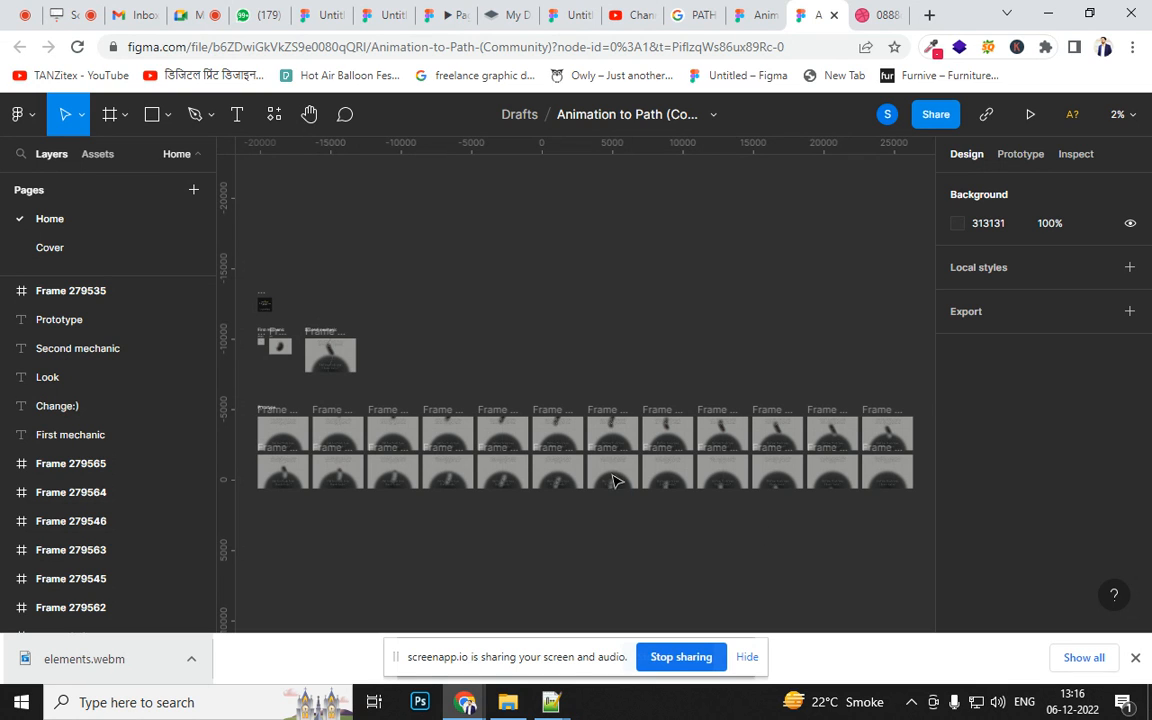
- Examine the prototype frames and the Second mechanic example in the Animation to Path file
{"action": "left_click", "coordinate": [612, 432]}
{"action": "left_click", "coordinate": [658, 432]}
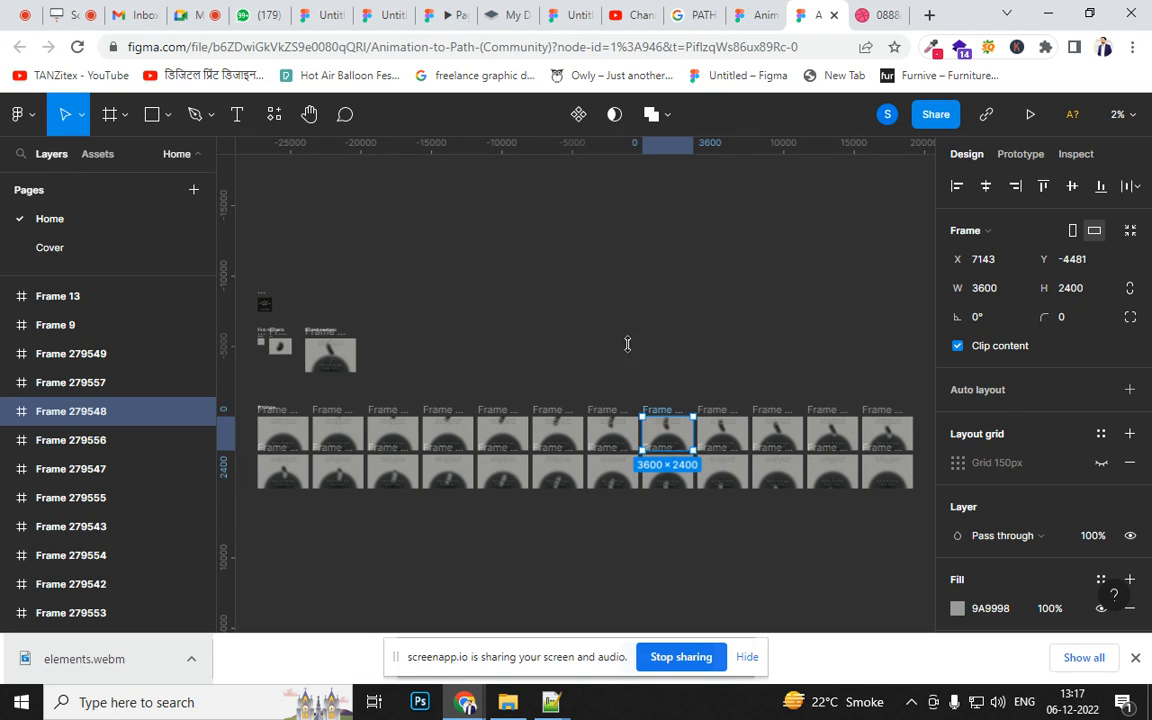
{"action": "left_click", "coordinate": [268, 455]}
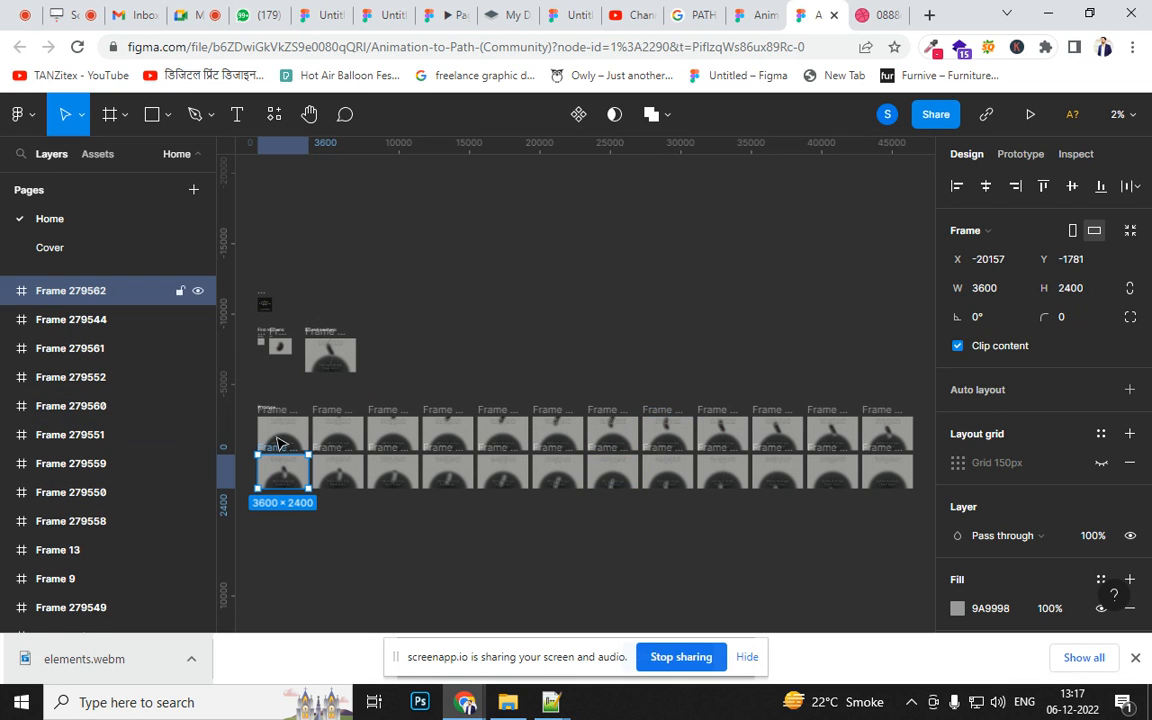
{"action": "left_click", "coordinate": [279, 441]}
{"action": "left_click_drag", "start_coordinate": [306, 392], "coordinate": [533, 384]}
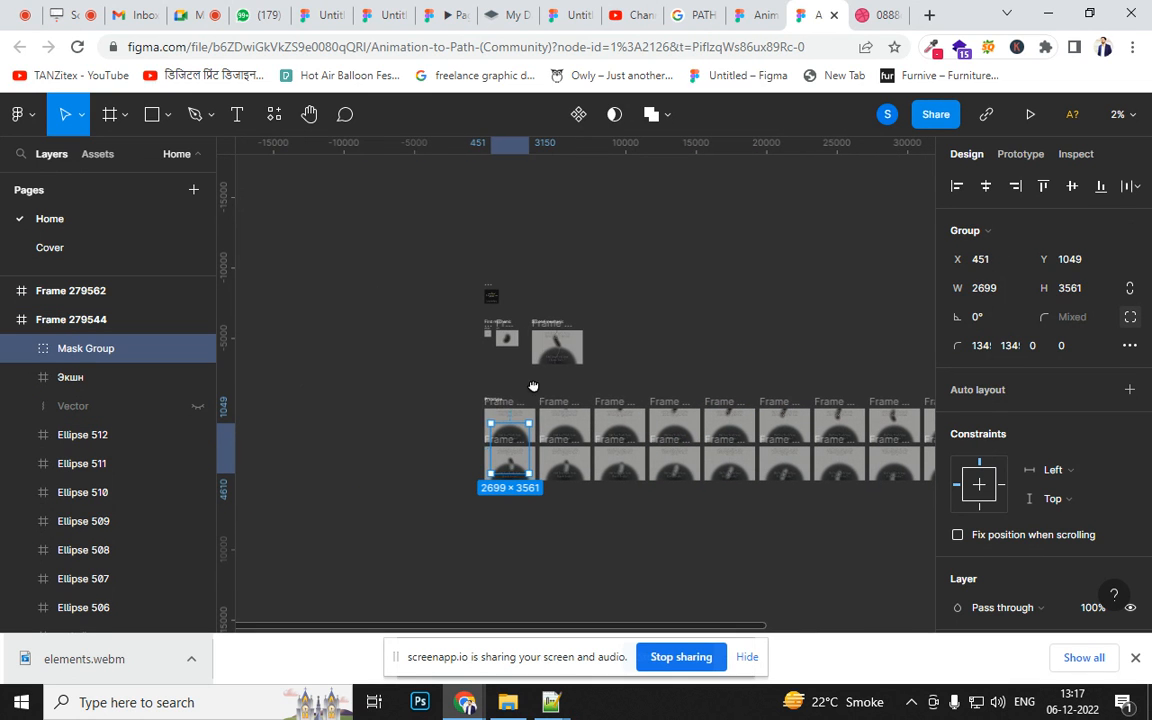
{"action": "left_click", "coordinate": [501, 401]}
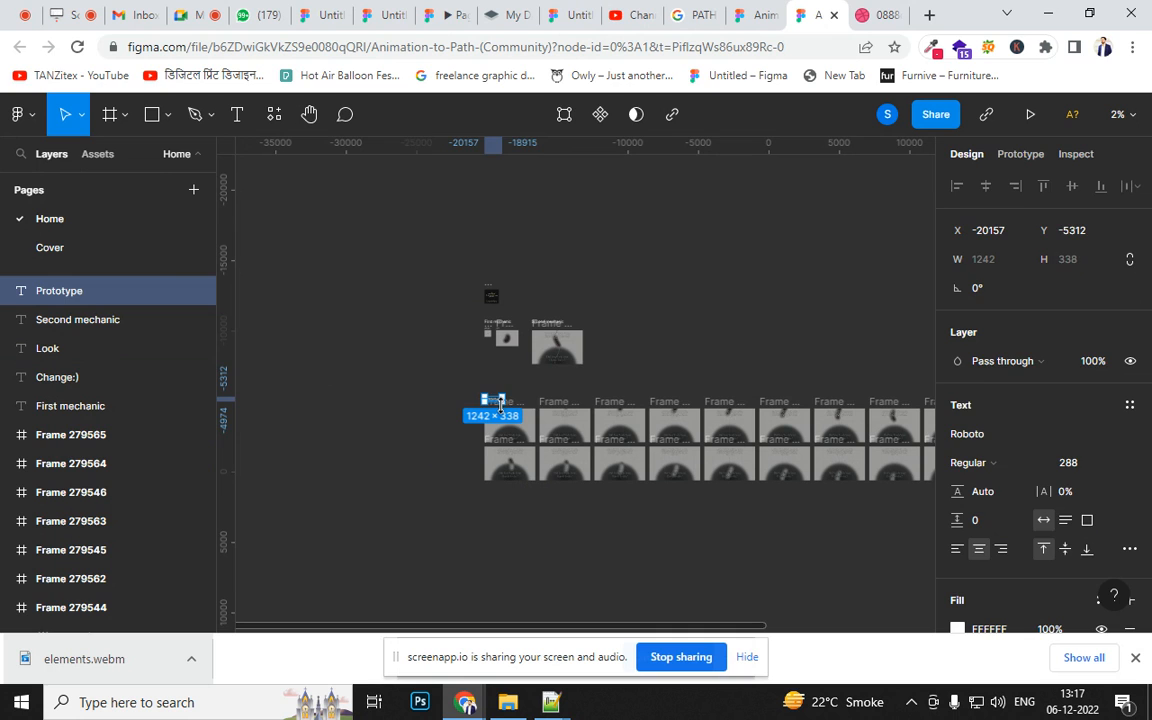
{"action": "left_click", "coordinate": [542, 373]}
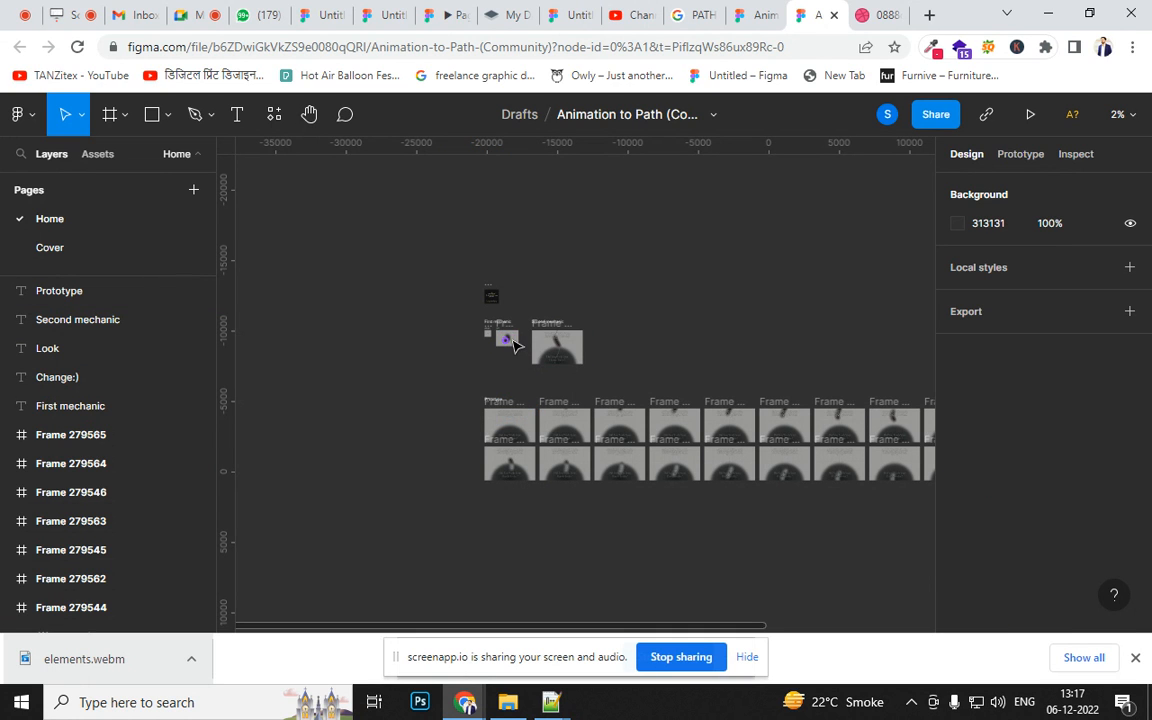
{"action": "scroll", "coordinate": [513, 345], "scroll_direction": "up", "scroll_amount": 6}
{"action": "left_click_drag", "start_coordinate": [514, 345], "coordinate": [780, 592]}
{"action": "left_click_drag", "start_coordinate": [611, 490], "coordinate": [512, 590]}
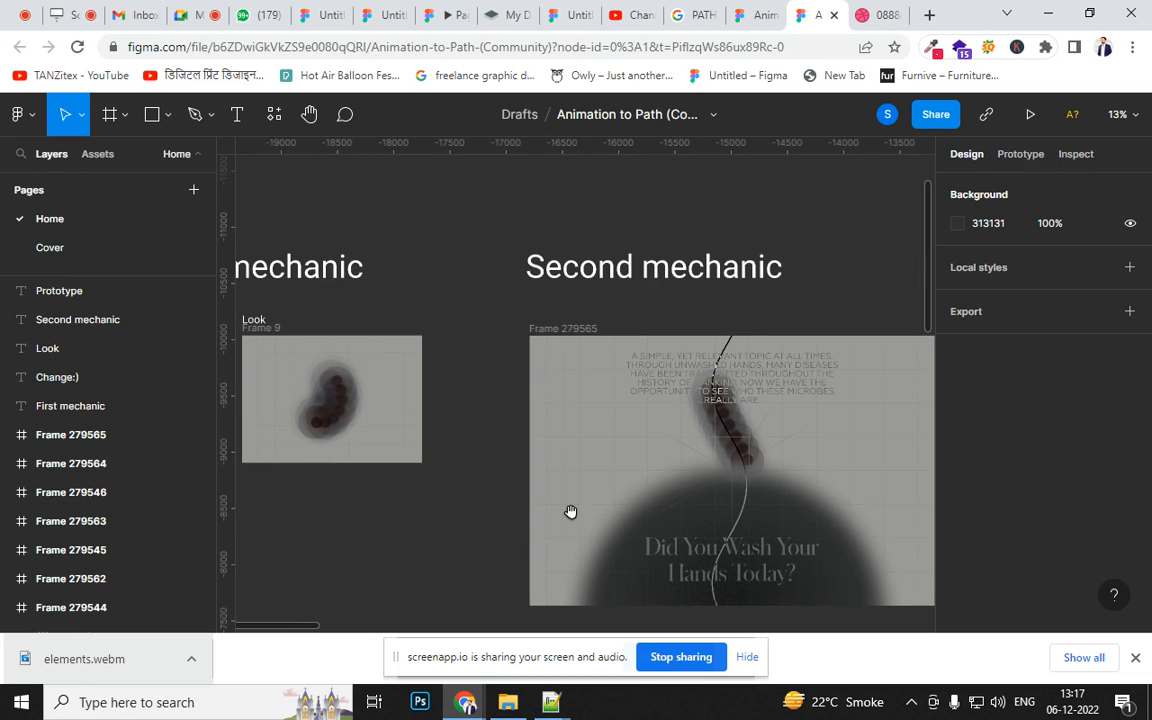
- Play the prototype of the Second mechanic frame, Frame 279565, and set the preview scaling to Fit width
{"action": "left_click", "coordinate": [562, 331]}
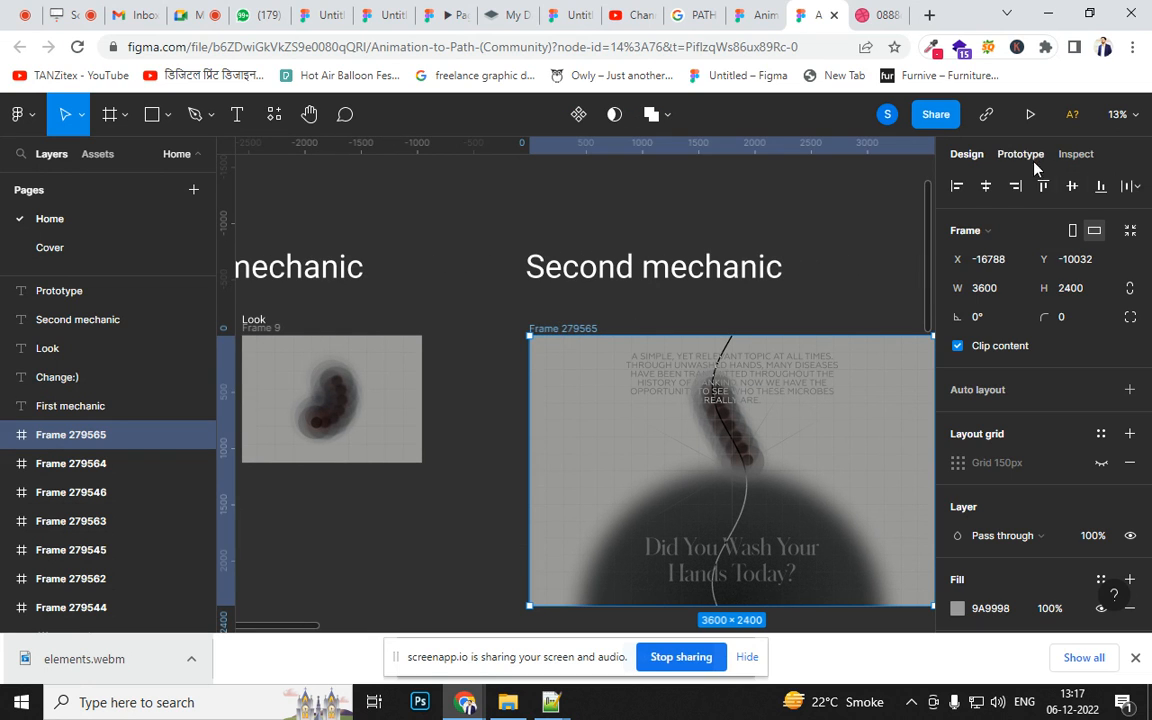
{"action": "left_click", "coordinate": [1034, 128]}
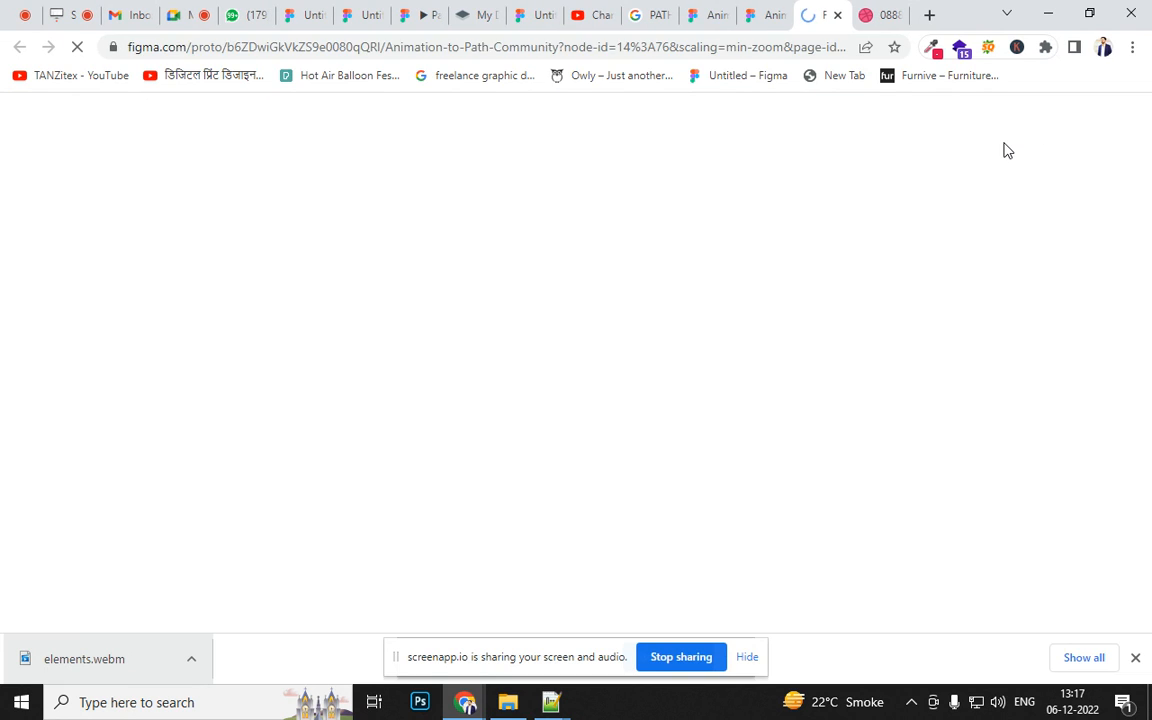
{"action": "left_click", "coordinate": [707, 22]}
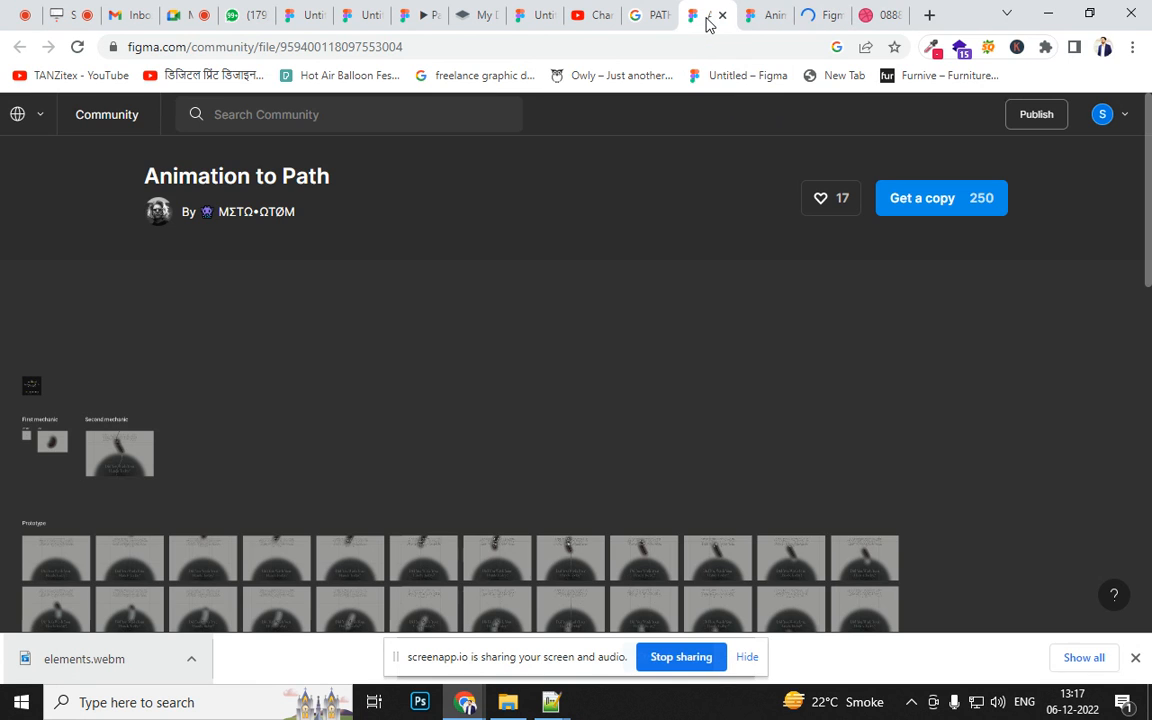
{"action": "left_click", "coordinate": [815, 20]}
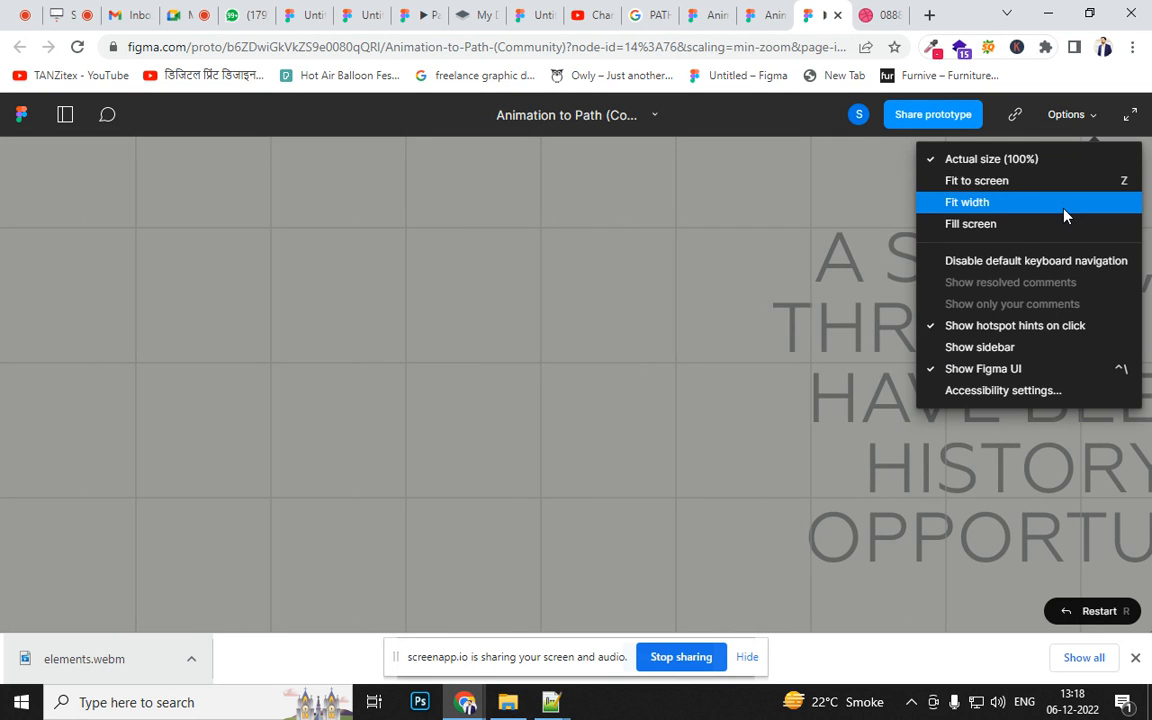
{"action": "left_click", "coordinate": [1057, 202]}
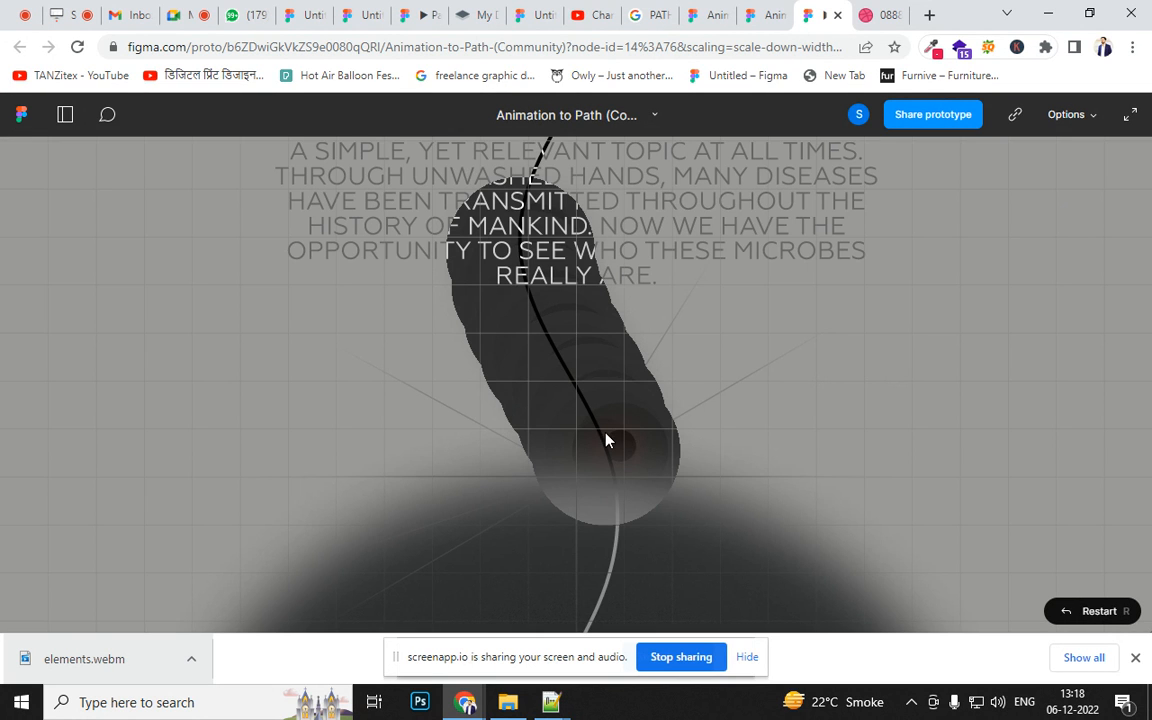
- Reload the Animation to Path preview and look over the microbe path from the intro text to the lower heading
{"action": "left_click", "coordinate": [80, 50]}
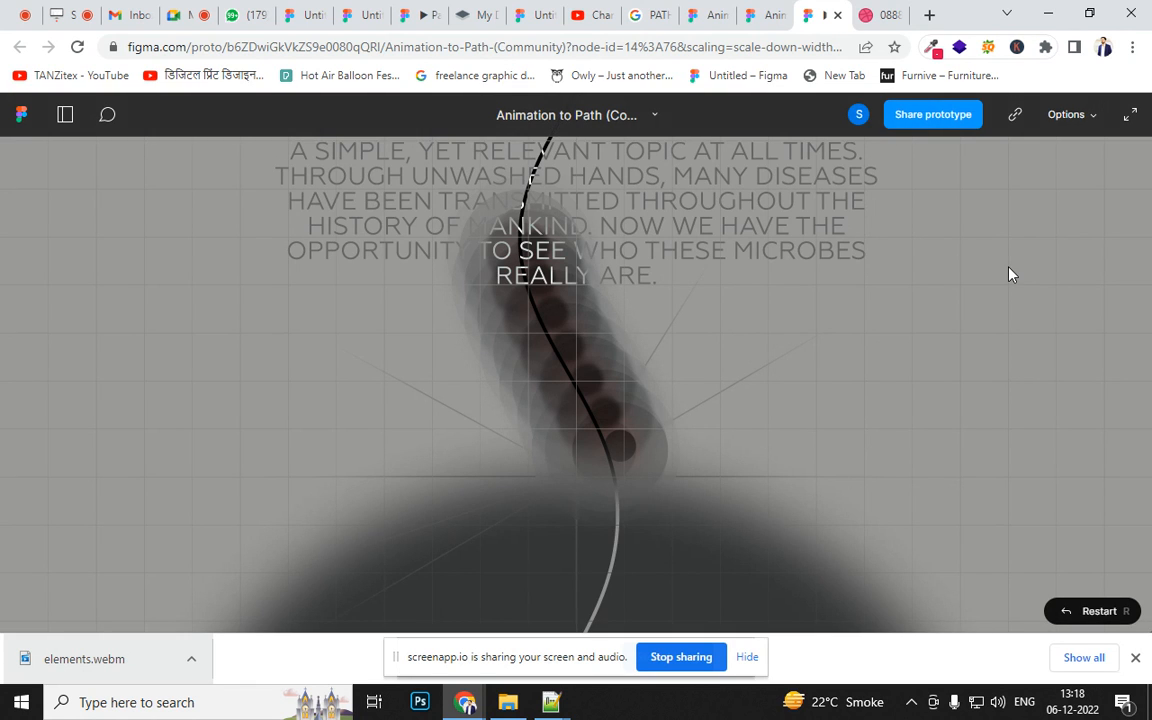
{"action": "left_click", "coordinate": [1067, 116]}
{"action": "left_click", "coordinate": [764, 286]}
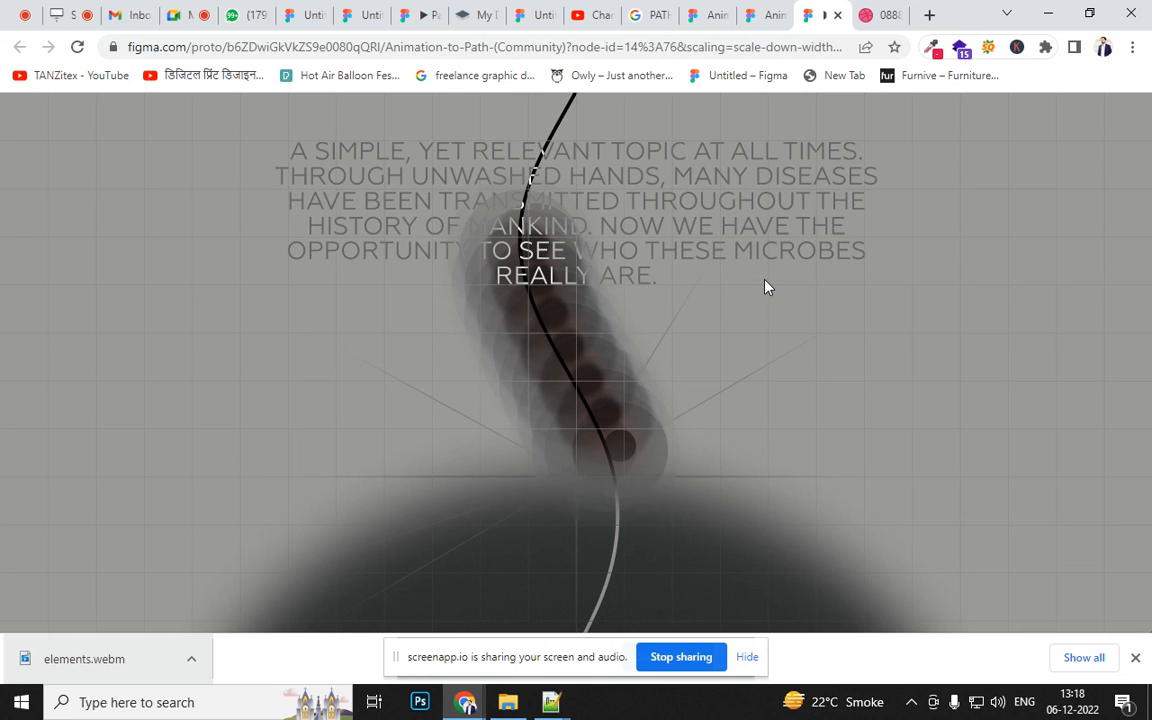
{"action": "scroll", "coordinate": [621, 300], "scroll_direction": "down", "scroll_amount": 3}
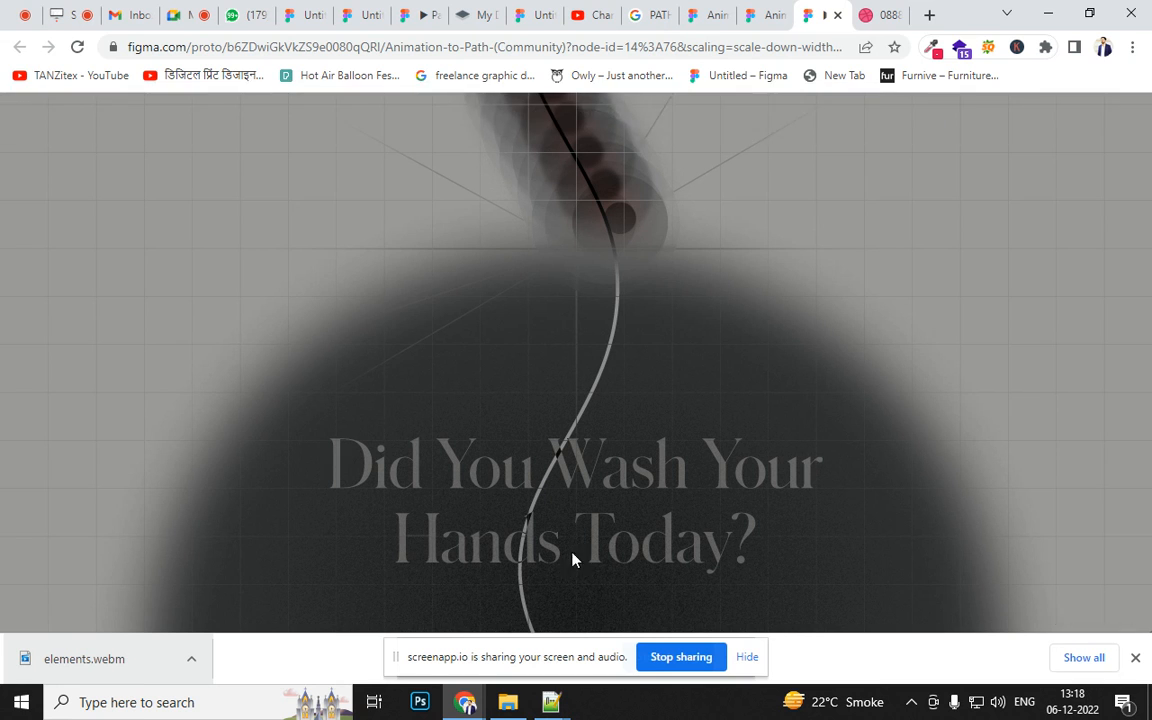
{"action": "scroll", "coordinate": [689, 355], "scroll_direction": "up", "scroll_amount": 3}
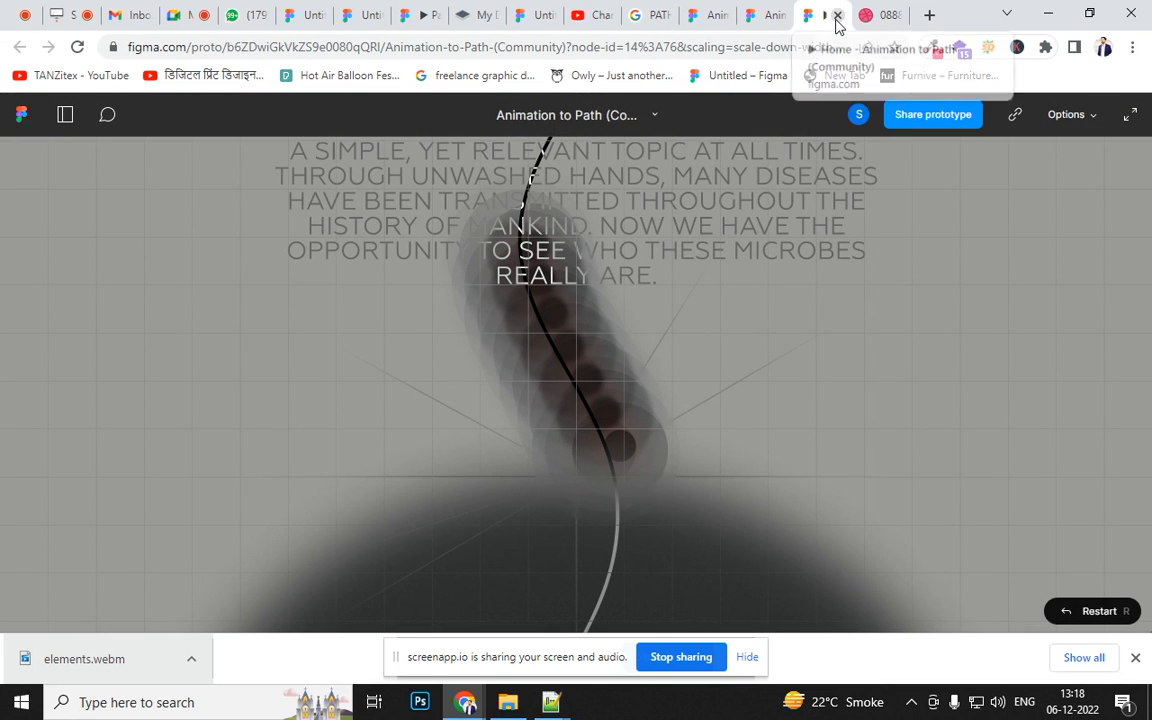
- Return to the untitled file with the blank Desktop - 1 frame and draw a circle about 680 × 680 in its centre
{"action": "left_click", "coordinate": [778, 20]}
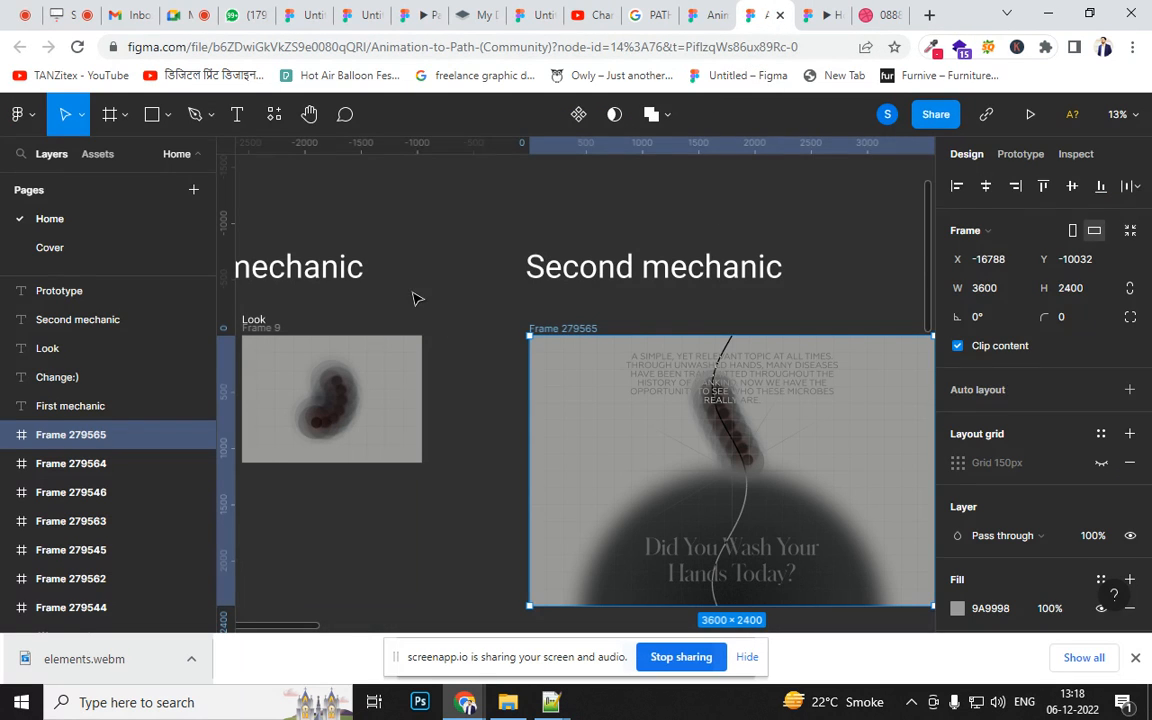
{"action": "left_click", "coordinate": [712, 18]}
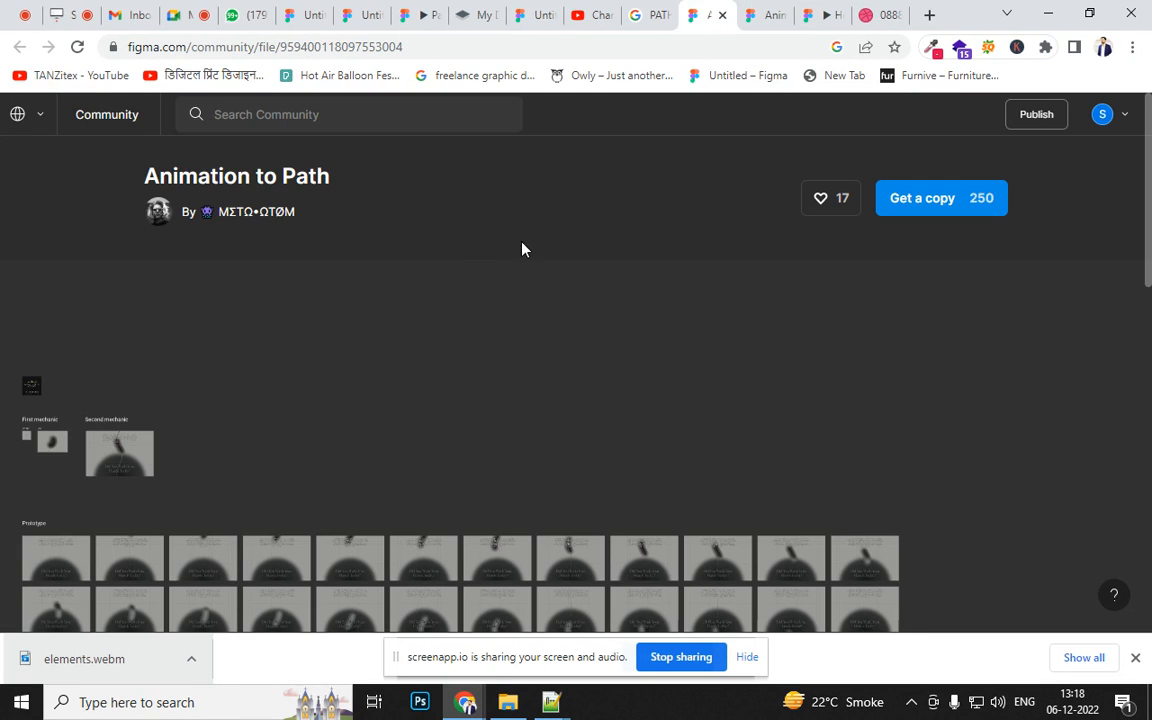
{"action": "left_click", "coordinate": [530, 22]}
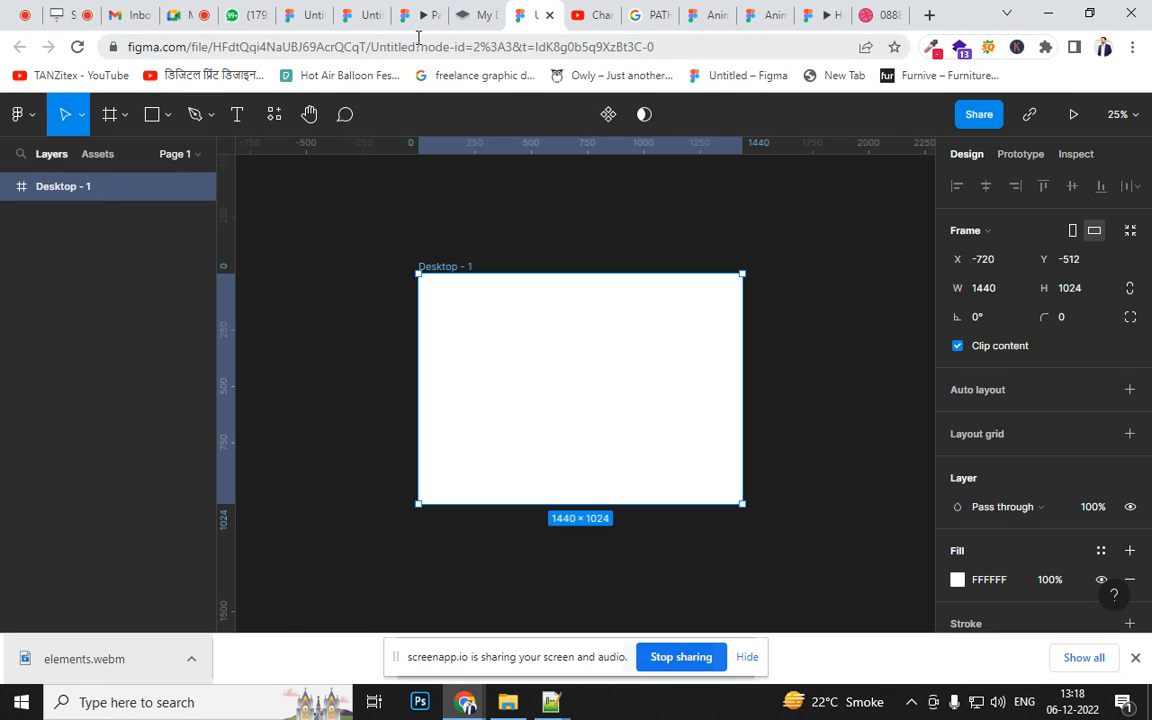
{"action": "scroll", "coordinate": [460, 375], "scroll_direction": "left", "scroll_amount": 3}
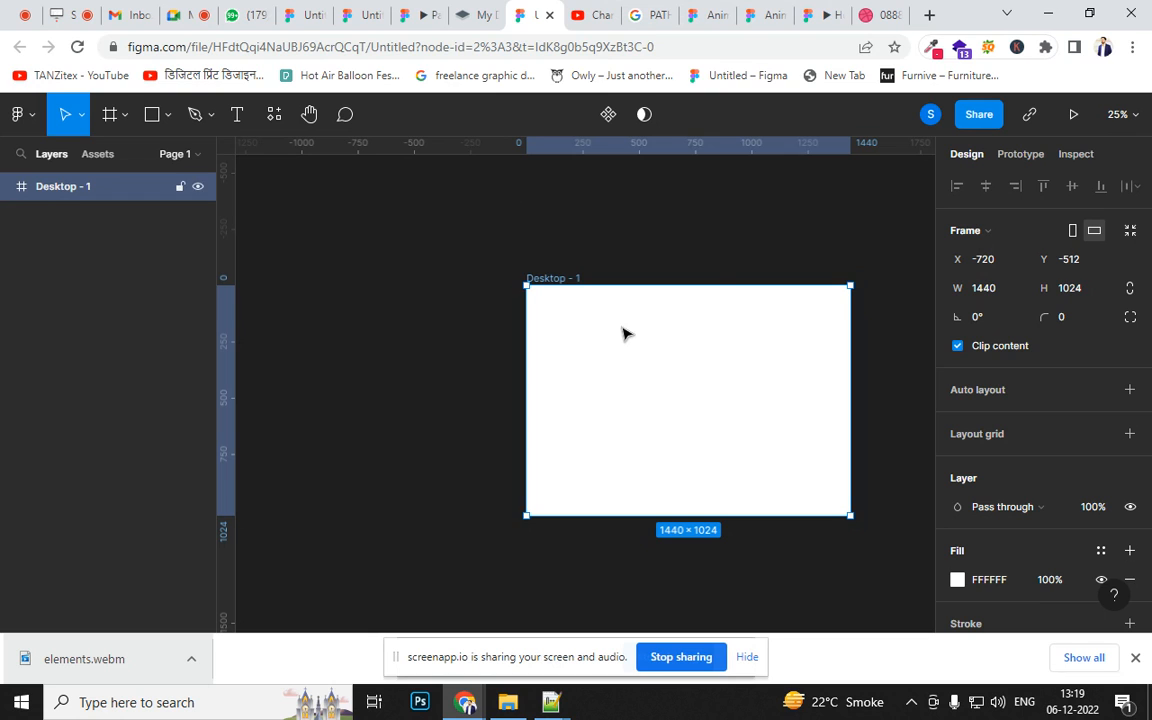
{"action": "left_click", "coordinate": [172, 120]}
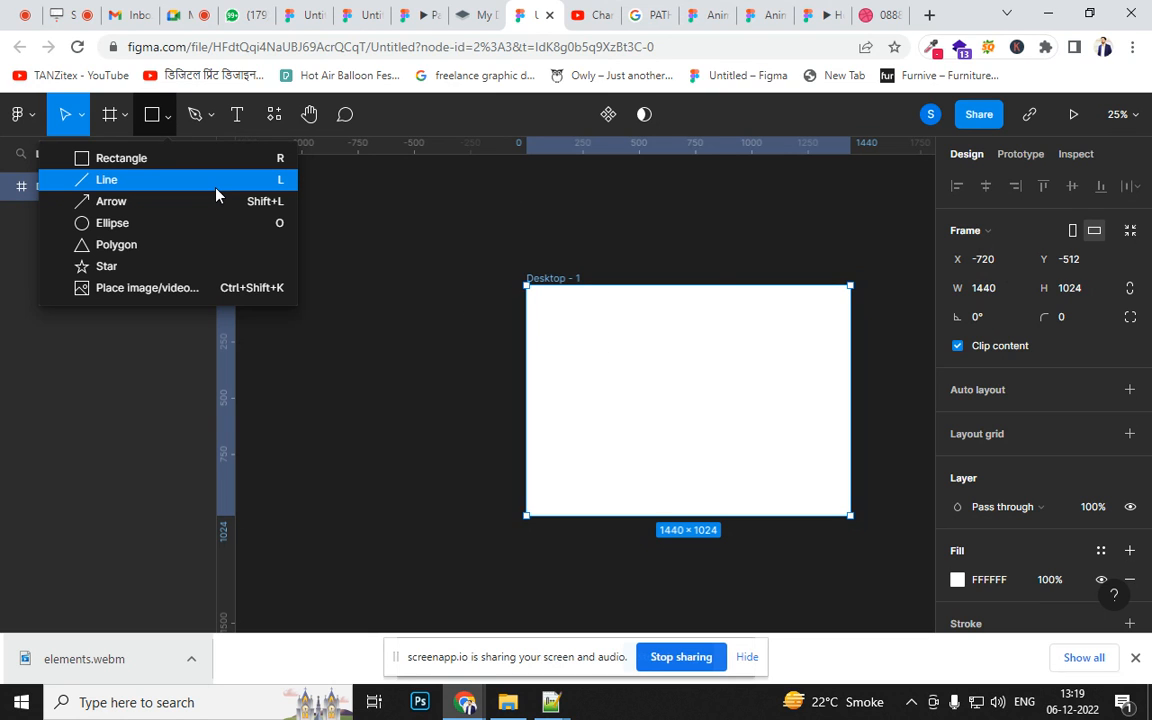
{"action": "left_click", "coordinate": [166, 226]}
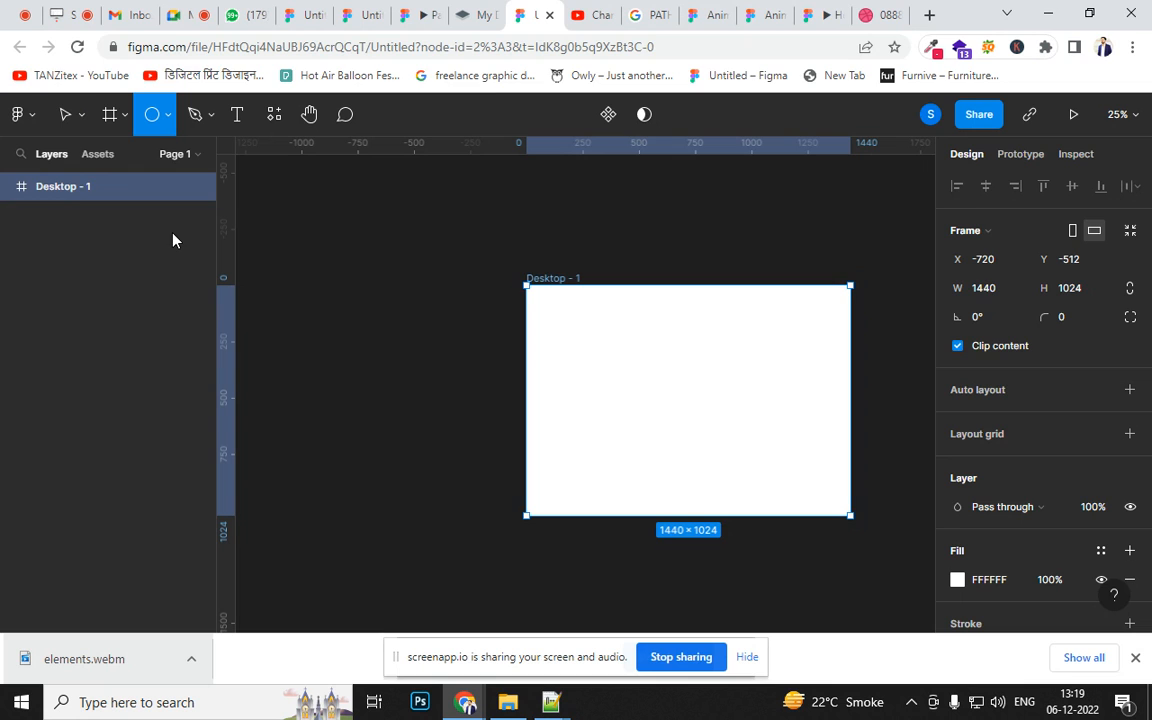
{"action": "left_click_drag", "start_coordinate": [688, 390], "coordinate": [765, 466]}
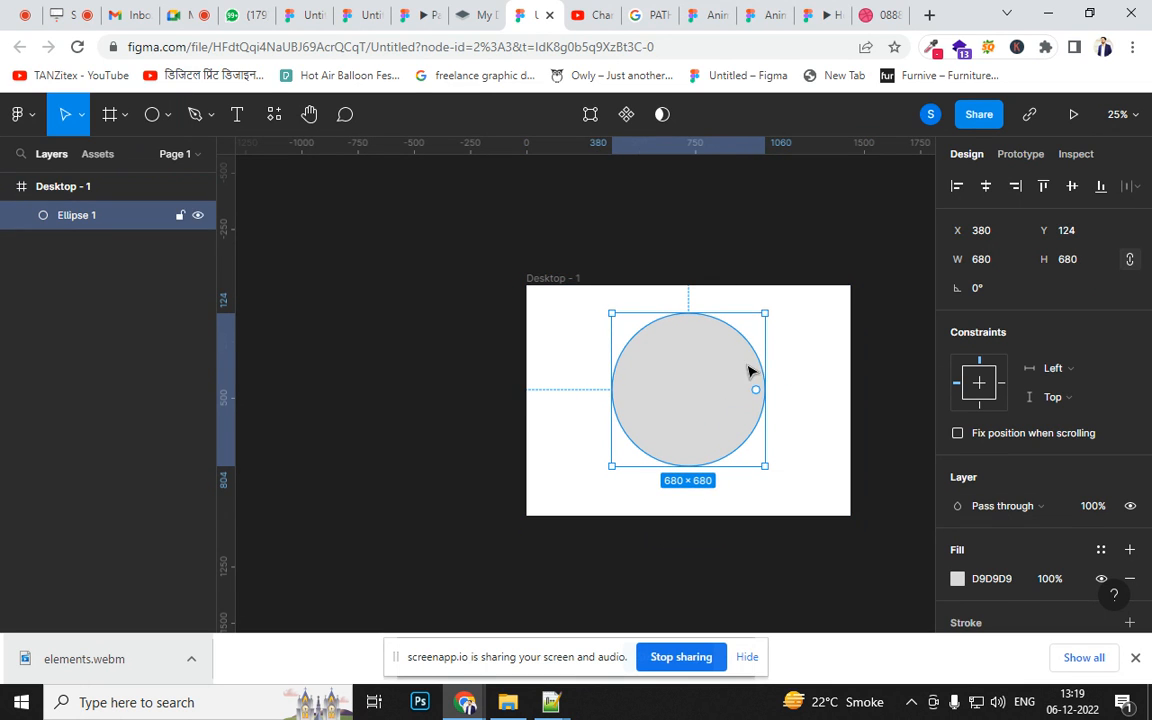
- Search all plugins for MOTION and run the Motion - UI and Games animation plugin
{"action": "right_click", "coordinate": [451, 336]}
{"action": "mouse_move", "coordinate": [535, 500]}
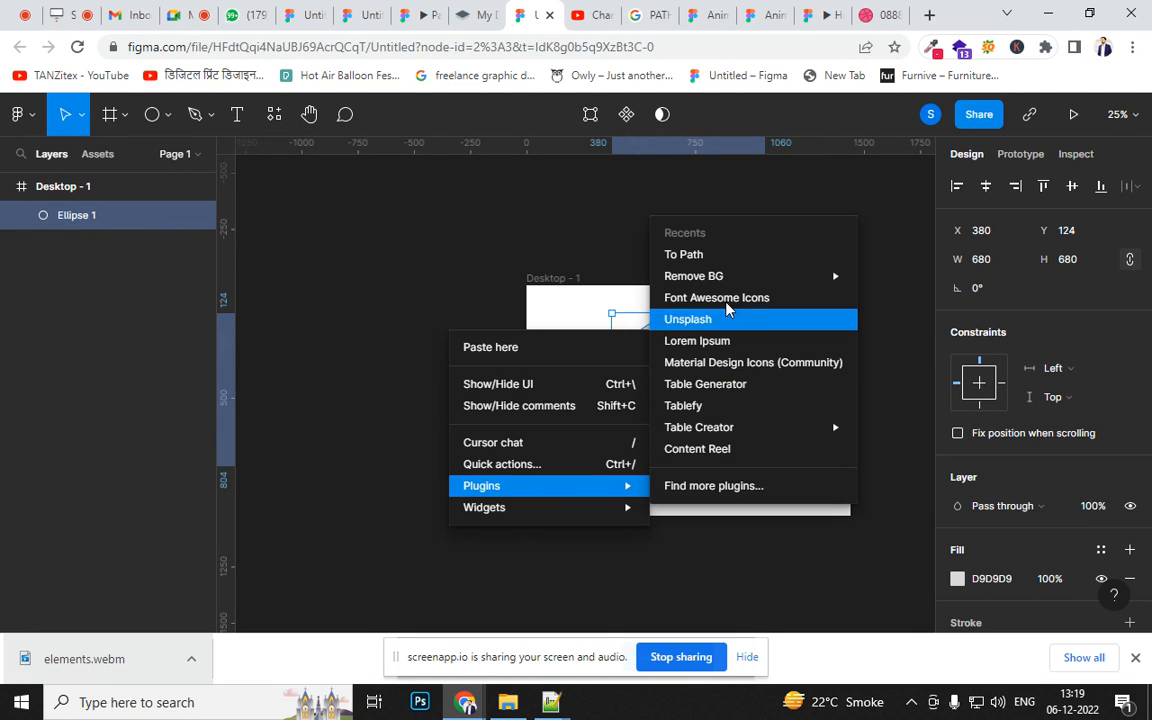
{"action": "left_click", "coordinate": [713, 486]}
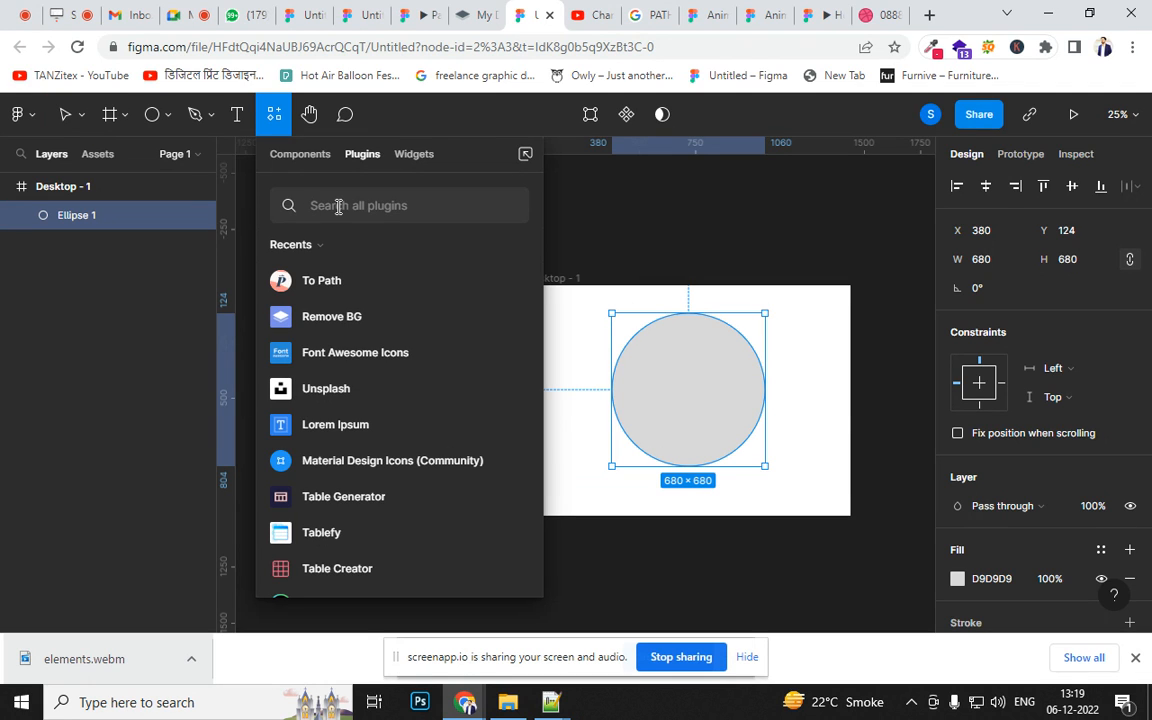
{"action": "type", "text": "MOT"}
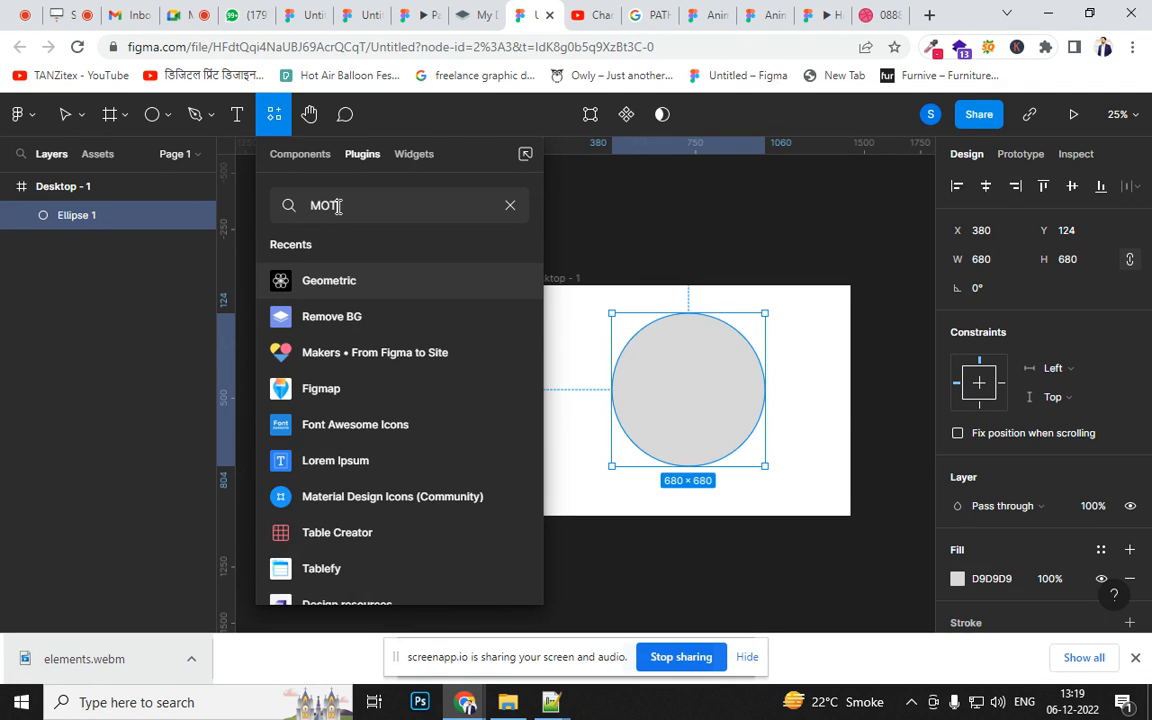
{"action": "type", "text": "IO"}
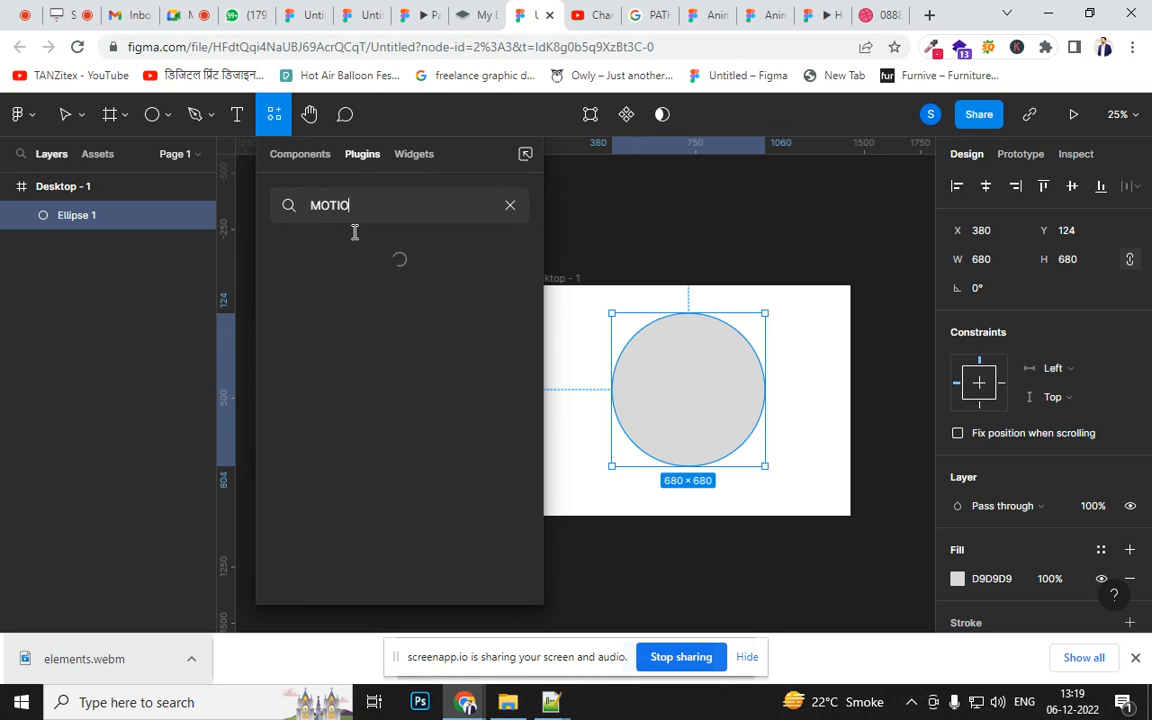
{"action": "type", "text": "N"}
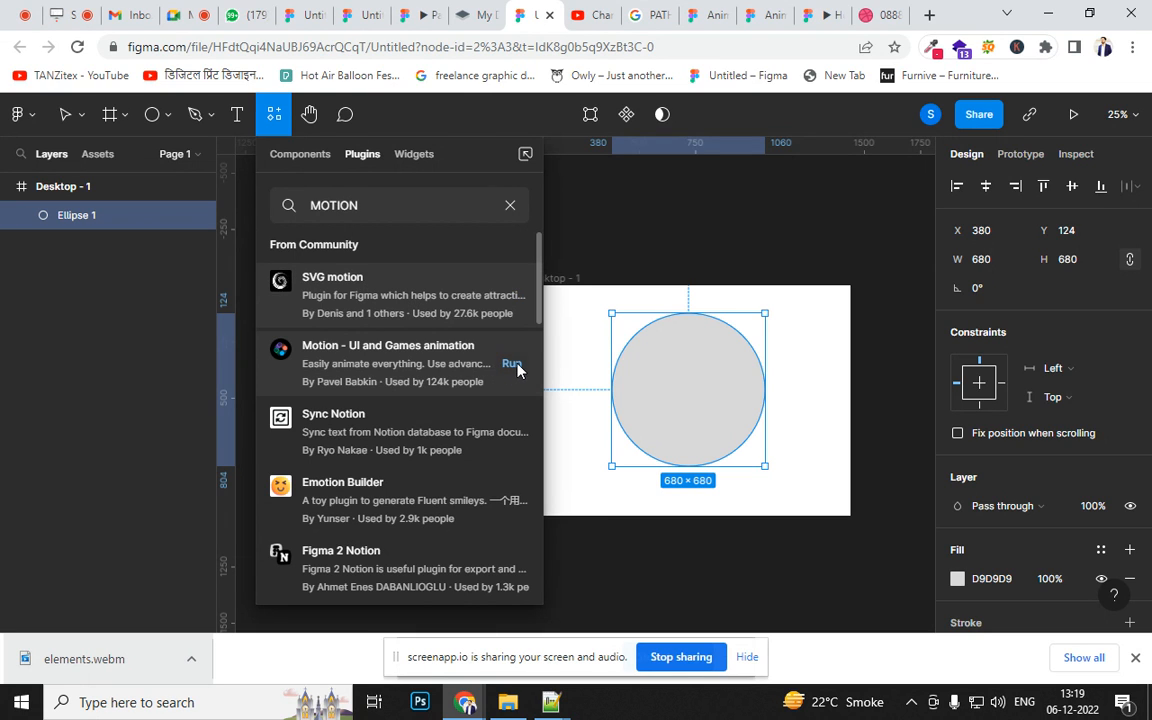
{"action": "left_click", "coordinate": [512, 365]}
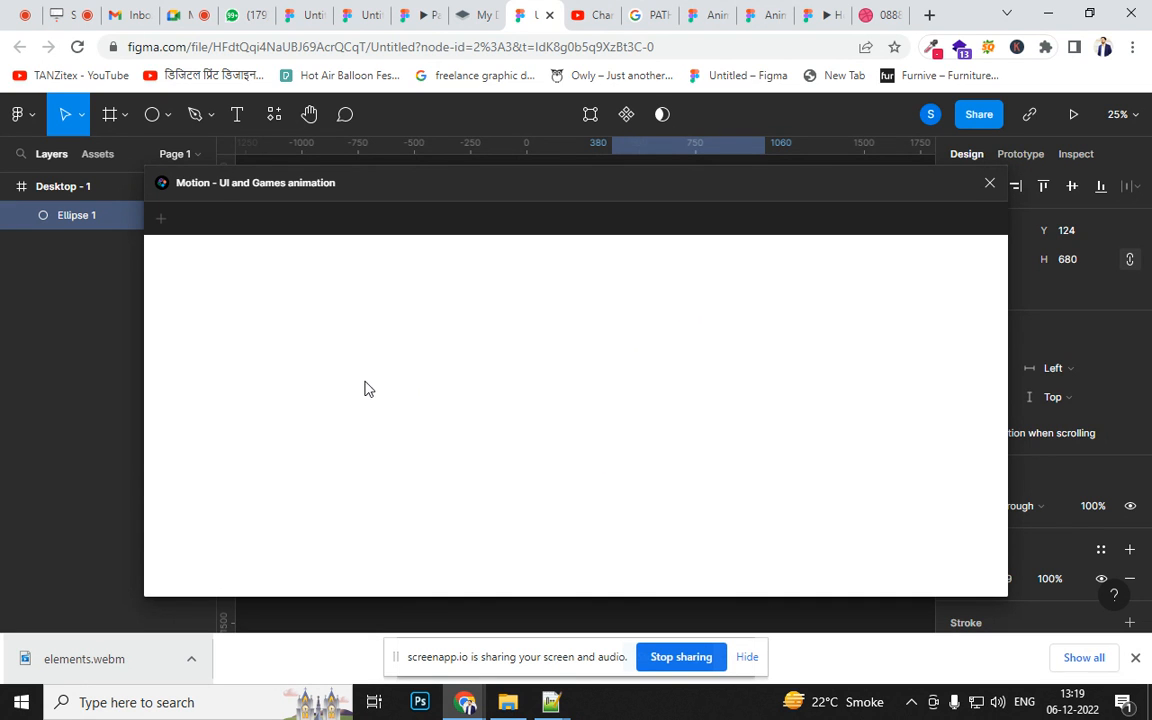
- Go through the Motion plugin's introductory messages and dismiss them to reach its timeline
{"action": "left_click_drag", "start_coordinate": [222, 187], "coordinate": [328, 200]}
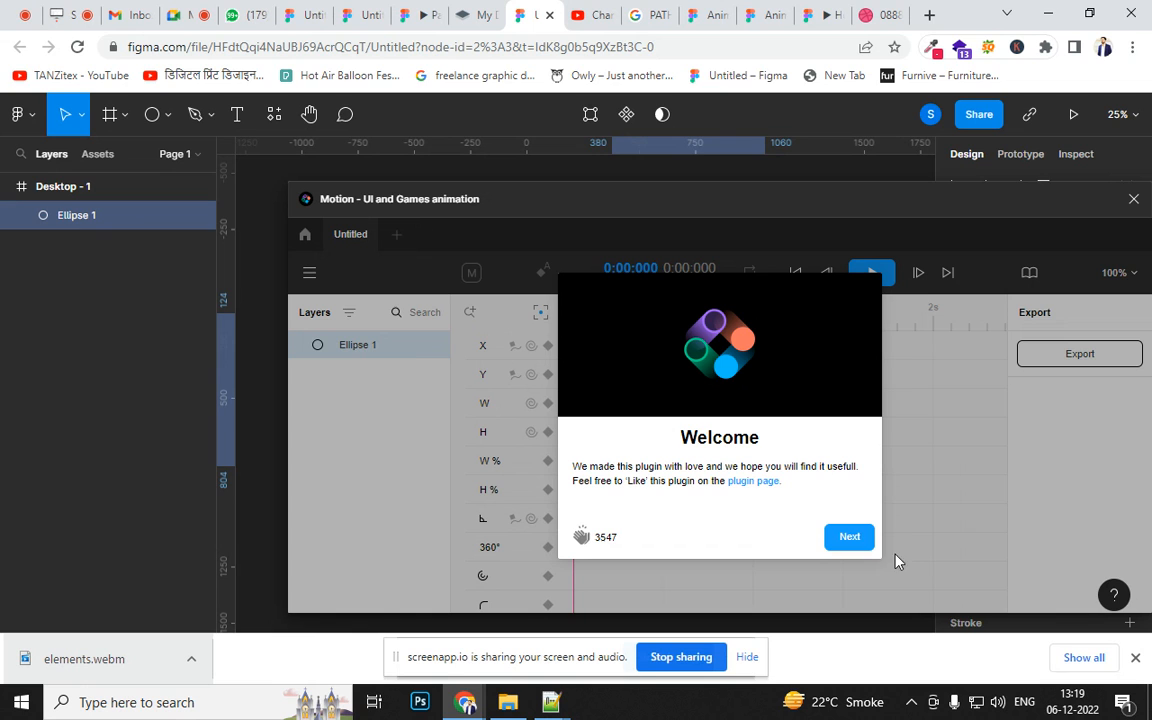
{"action": "left_click", "coordinate": [853, 540]}
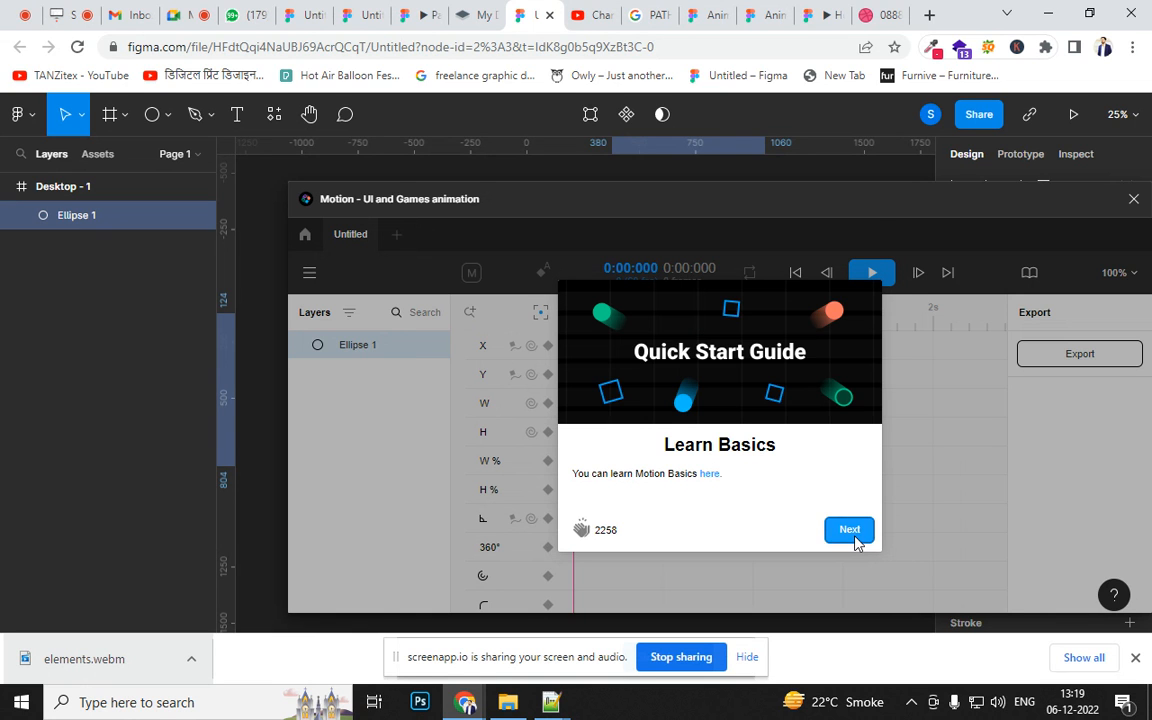
{"action": "left_click", "coordinate": [853, 540]}
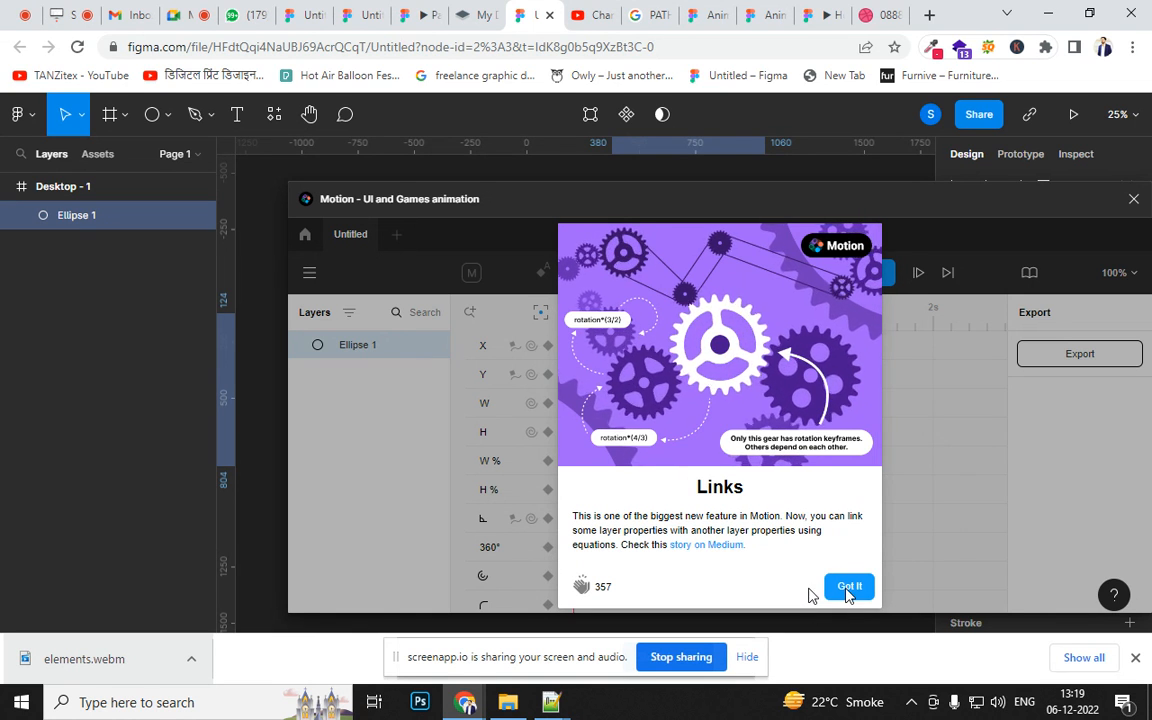
{"action": "left_click", "coordinate": [847, 590]}
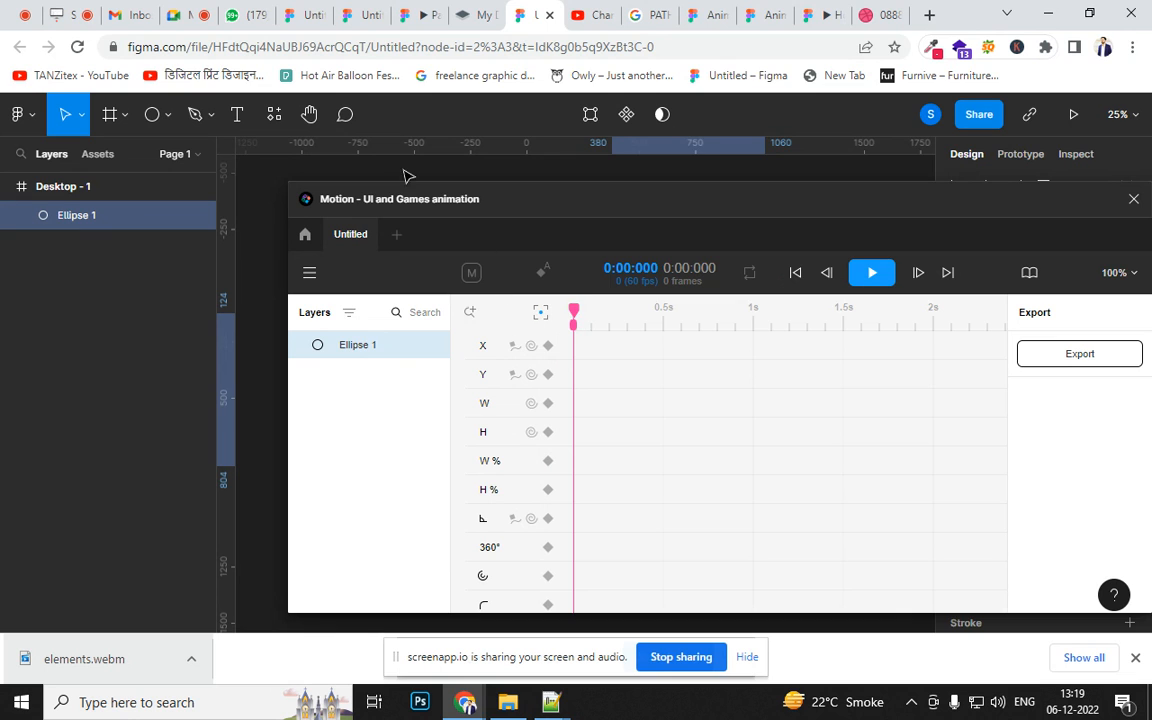
- Reposition the Motion plugin window over the canvas and reduce its height to uncover part of the circle
{"action": "mouse_move", "coordinate": [403, 199]}
{"action": "left_mouse_down"}
{"action": "mouse_move", "coordinate": [550, 206]}
{"action": "mouse_move", "coordinate": [403, 204]}
{"action": "left_mouse_up"}
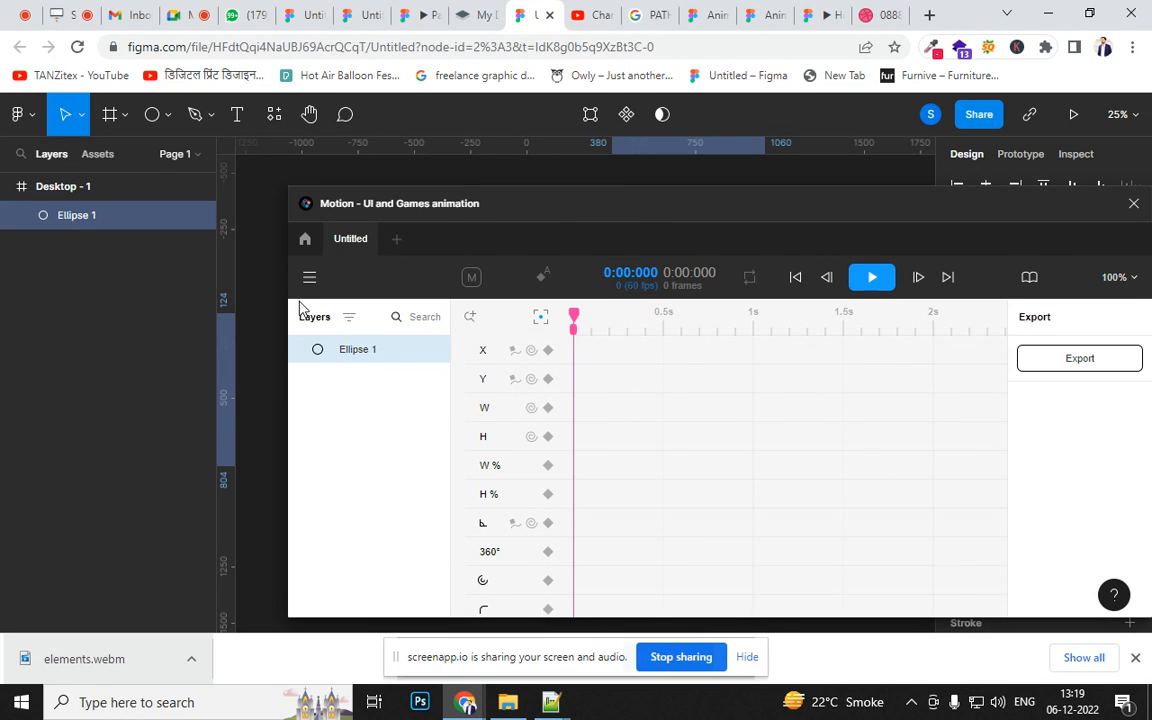
{"action": "left_click_drag", "start_coordinate": [306, 204], "coordinate": [836, 222]}
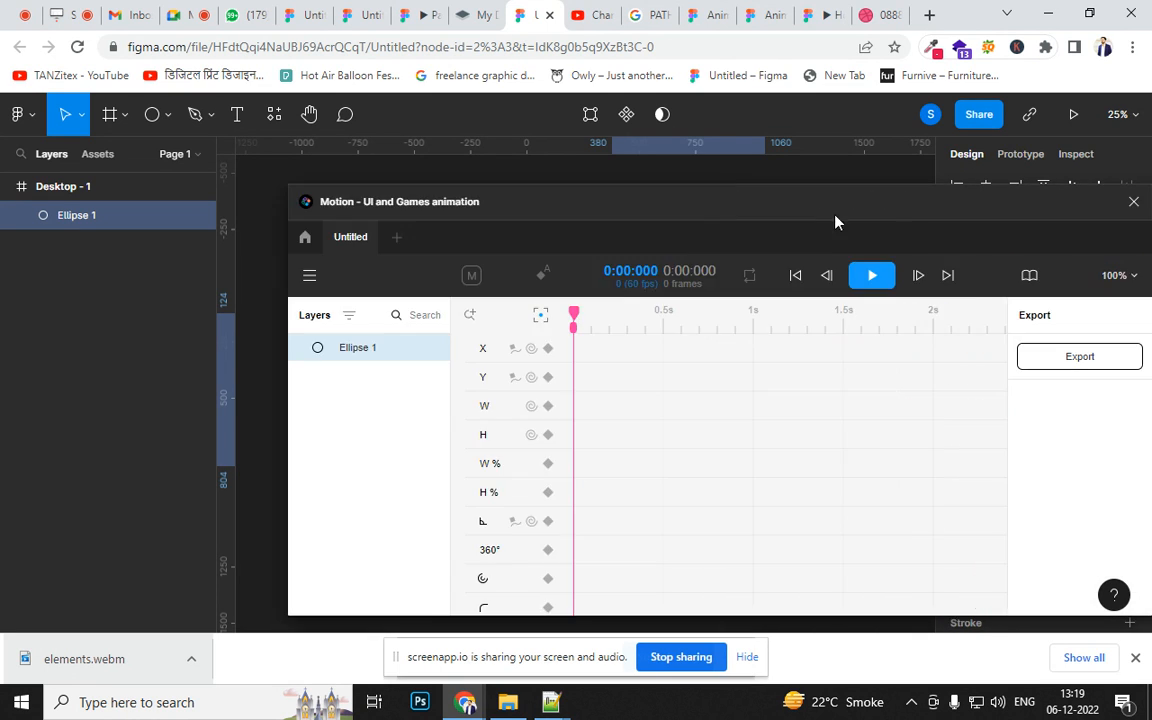
{"action": "left_click_drag", "start_coordinate": [293, 192], "coordinate": [441, 215]}
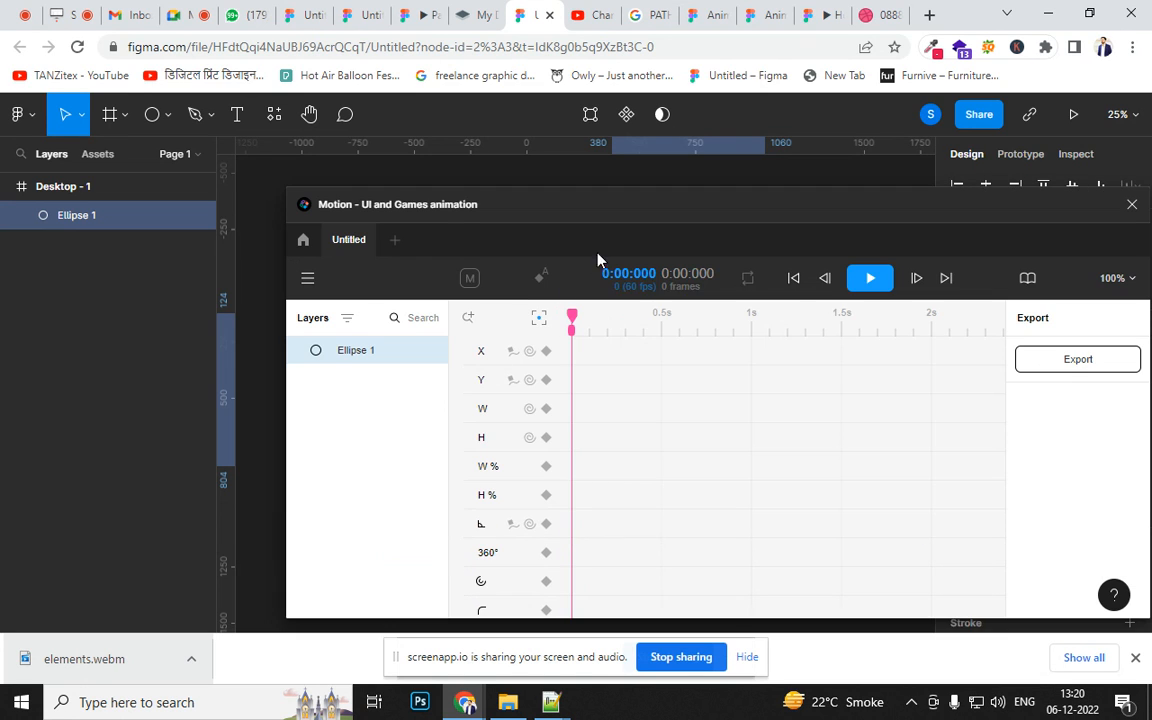
{"action": "mouse_move", "coordinate": [509, 240]}
{"action": "left_mouse_down"}
{"action": "mouse_move", "coordinate": [560, 265]}
{"action": "mouse_move", "coordinate": [511, 240]}
{"action": "left_mouse_up"}
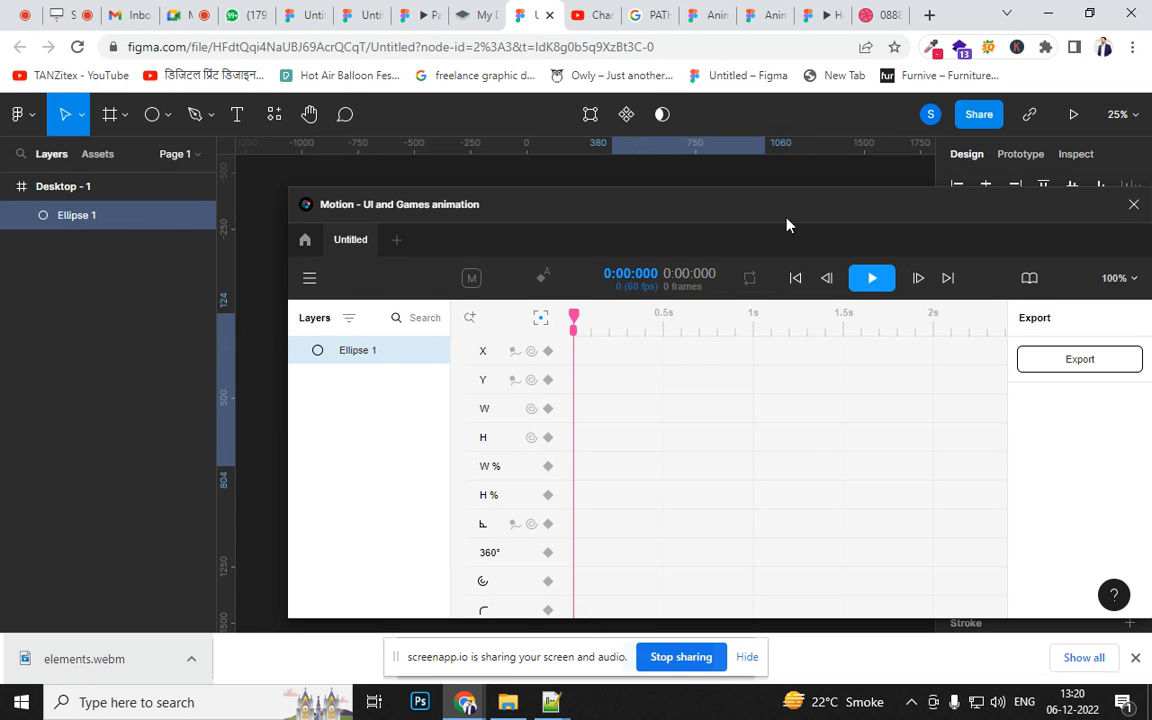
{"action": "left_click_drag", "start_coordinate": [787, 225], "coordinate": [525, 258]}
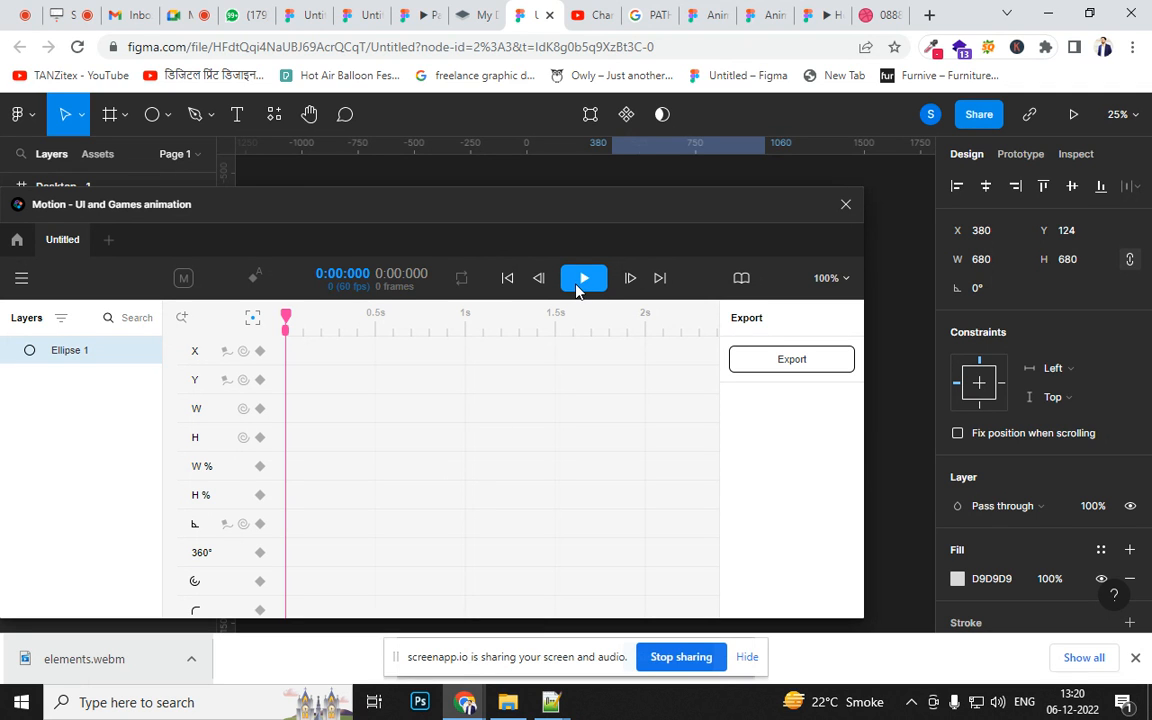
{"action": "left_click_drag", "start_coordinate": [547, 218], "coordinate": [846, 235]}
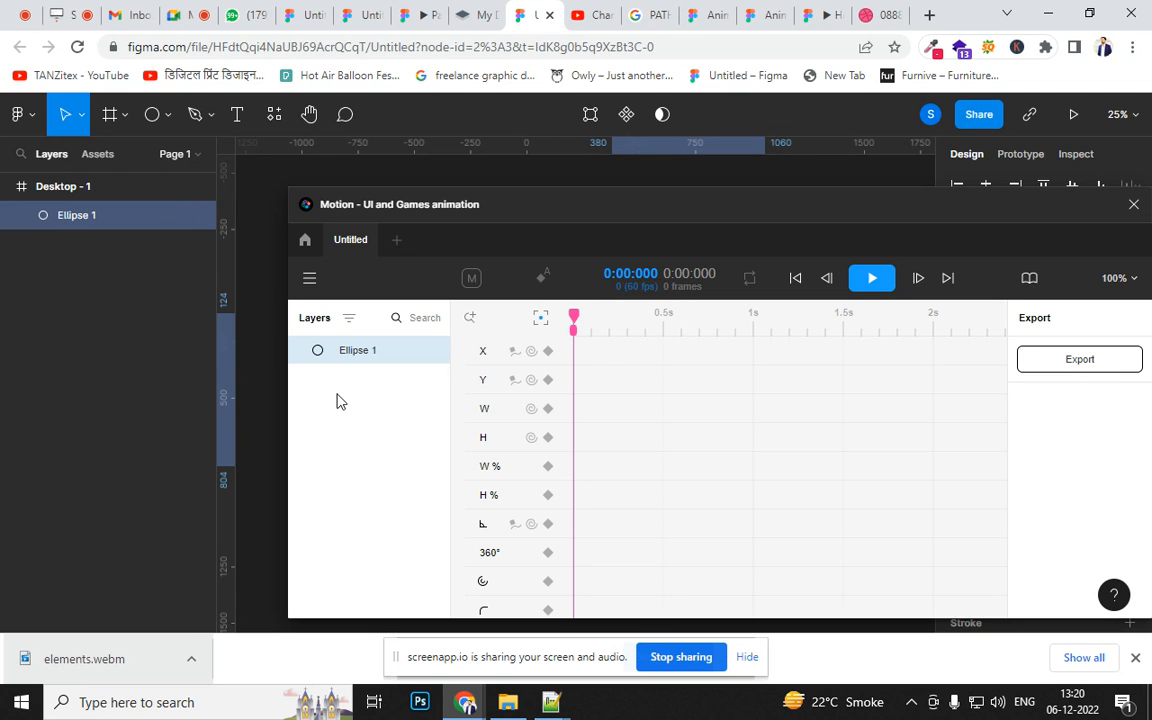
{"action": "mouse_move", "coordinate": [469, 205]}
{"action": "left_mouse_down"}
{"action": "mouse_move", "coordinate": [526, 420]}
{"action": "mouse_move", "coordinate": [471, 205]}
{"action": "left_mouse_up"}
{"action": "left_click_drag", "start_coordinate": [663, 204], "coordinate": [541, 13]}
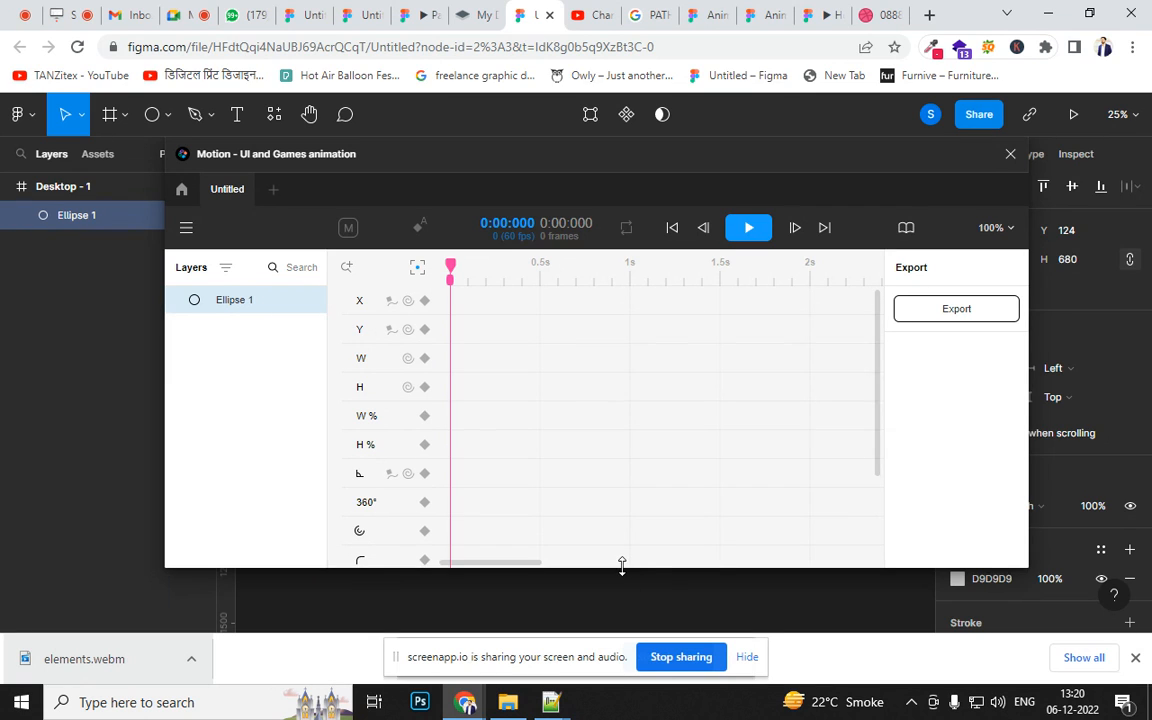
{"action": "left_click_drag", "start_coordinate": [622, 562], "coordinate": [636, 288]}
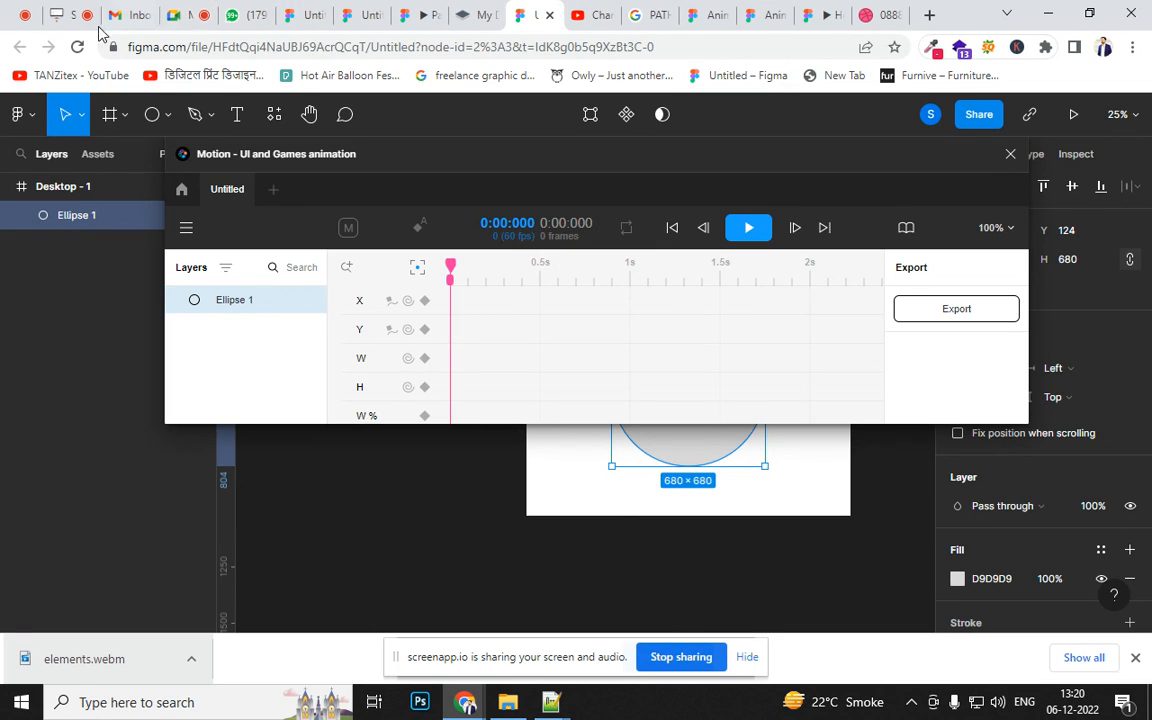
- Bring up the Meal Monkey reference design on Dribbble and look over its layout
{"action": "left_click", "coordinate": [58, 16]}
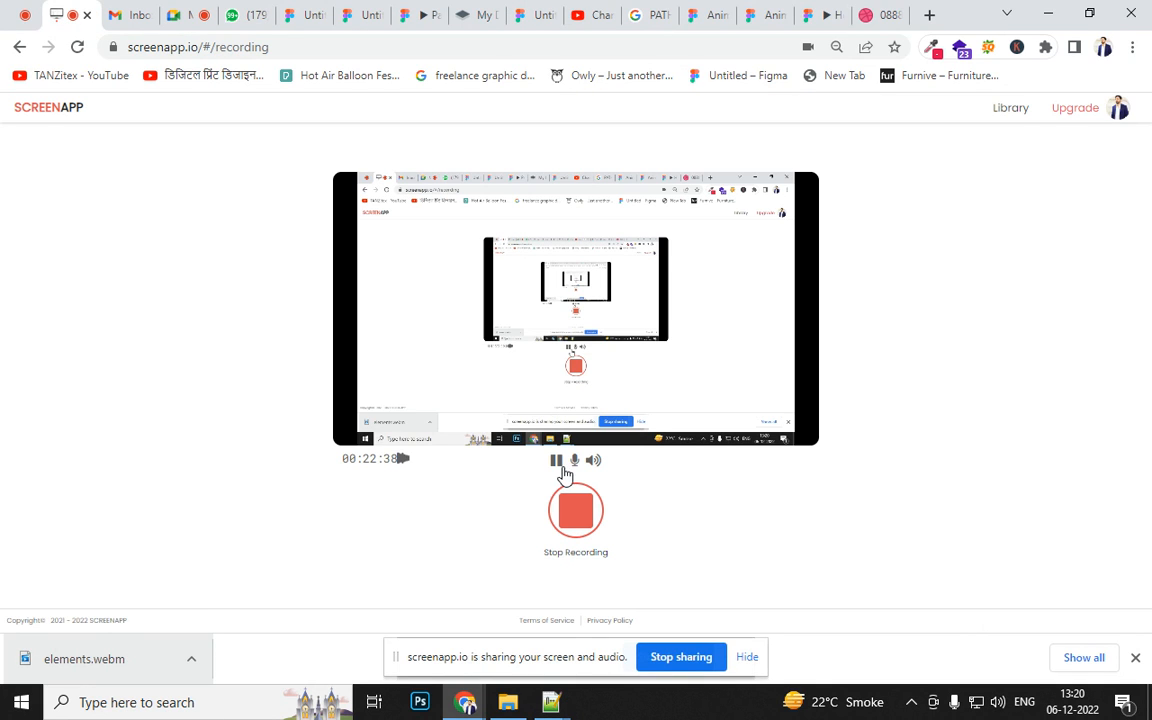
{"action": "left_click", "coordinate": [711, 12]}
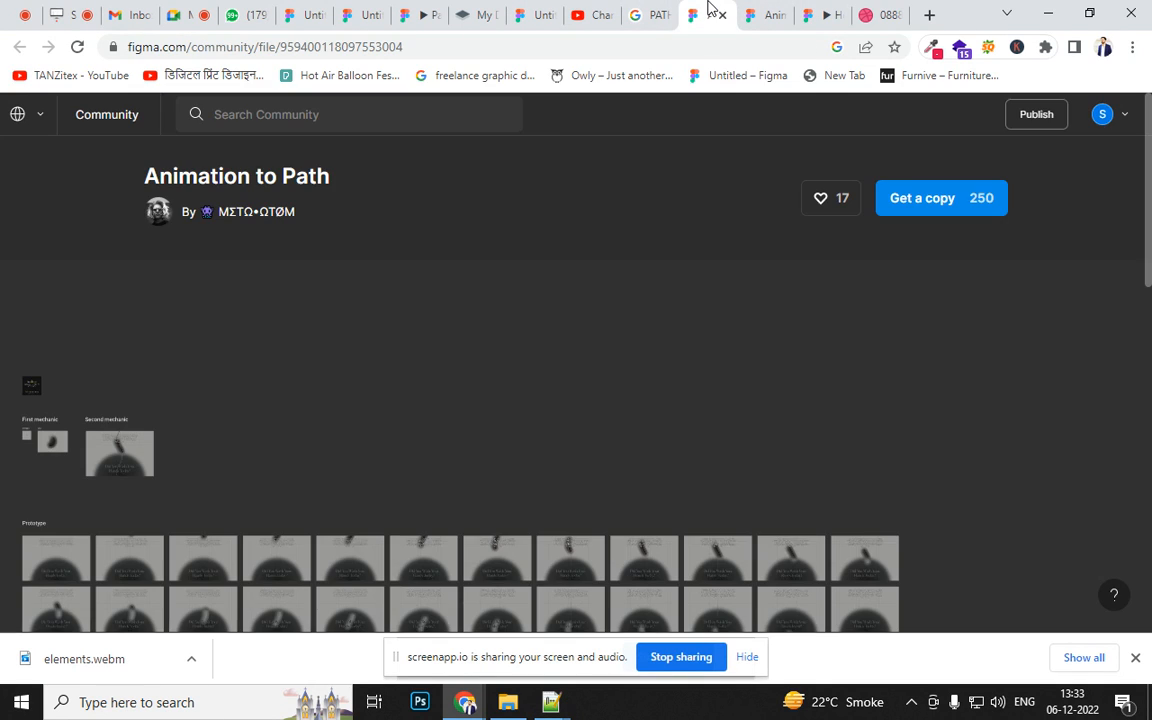
{"action": "left_click", "coordinate": [647, 16]}
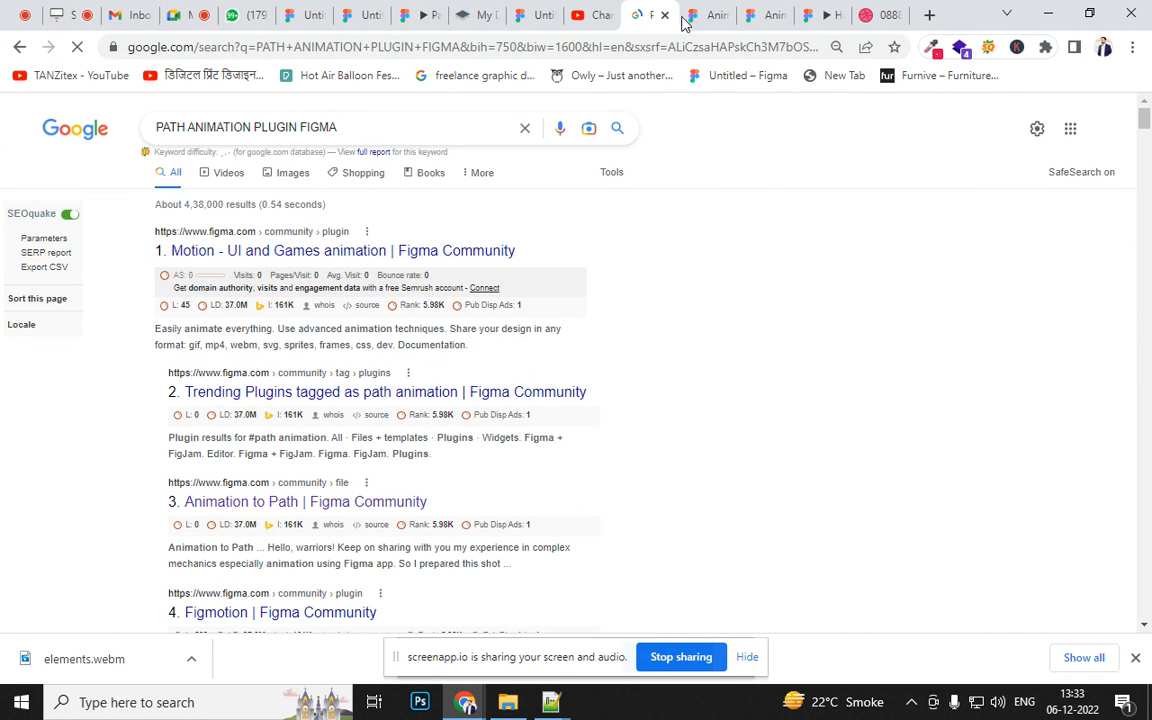
{"action": "left_click", "coordinate": [876, 20]}
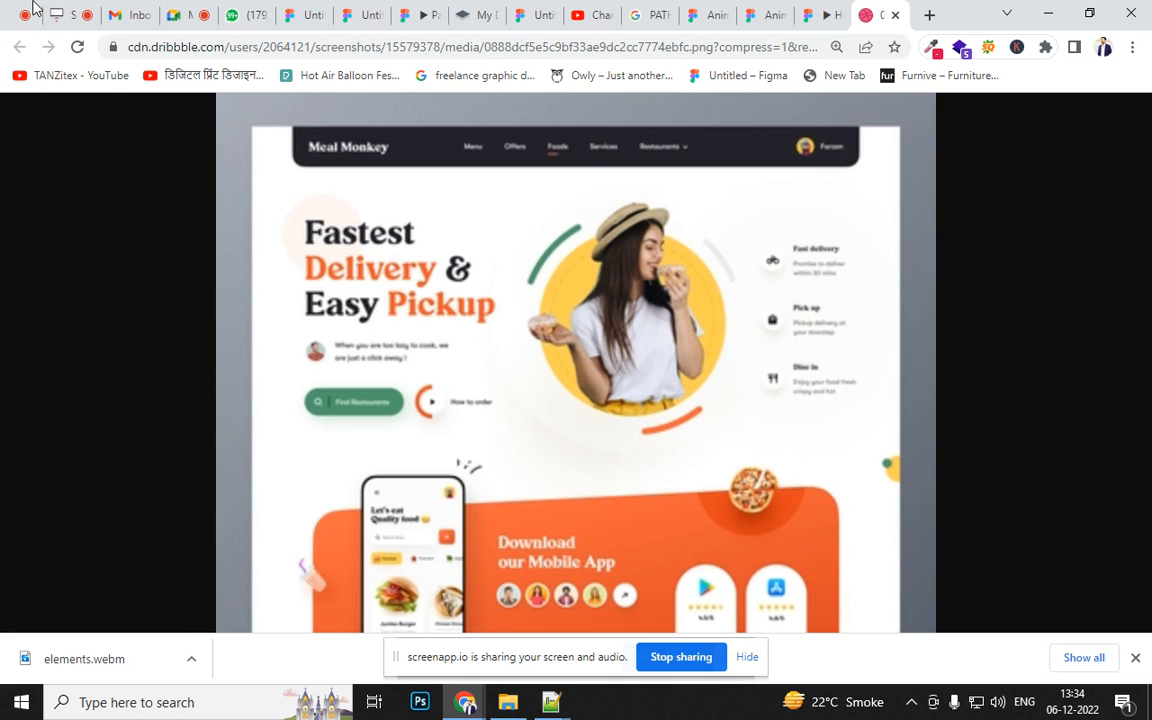
- Return to the rotation prototype file and draw a rectangle about 1236 × 1056 across the lower part of Desktop - 1
{"action": "left_click", "coordinate": [303, 17]}
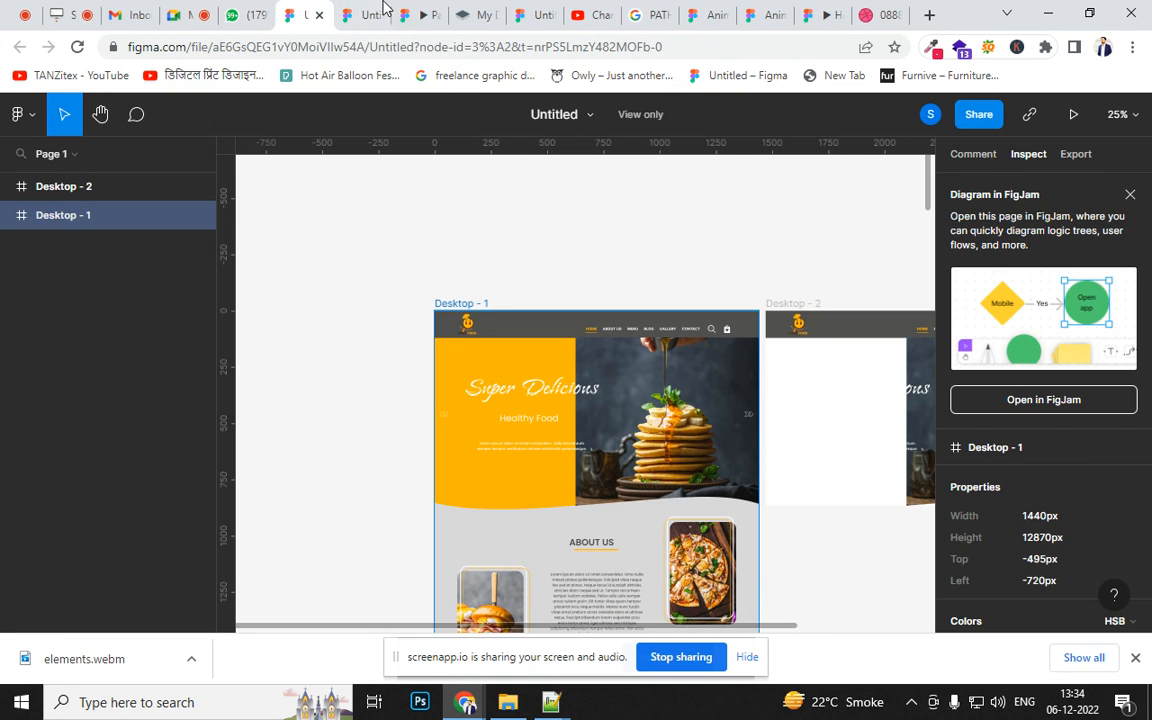
{"action": "left_click", "coordinate": [357, 17]}
{"action": "left_click_drag", "start_coordinate": [514, 337], "coordinate": [417, 185]}
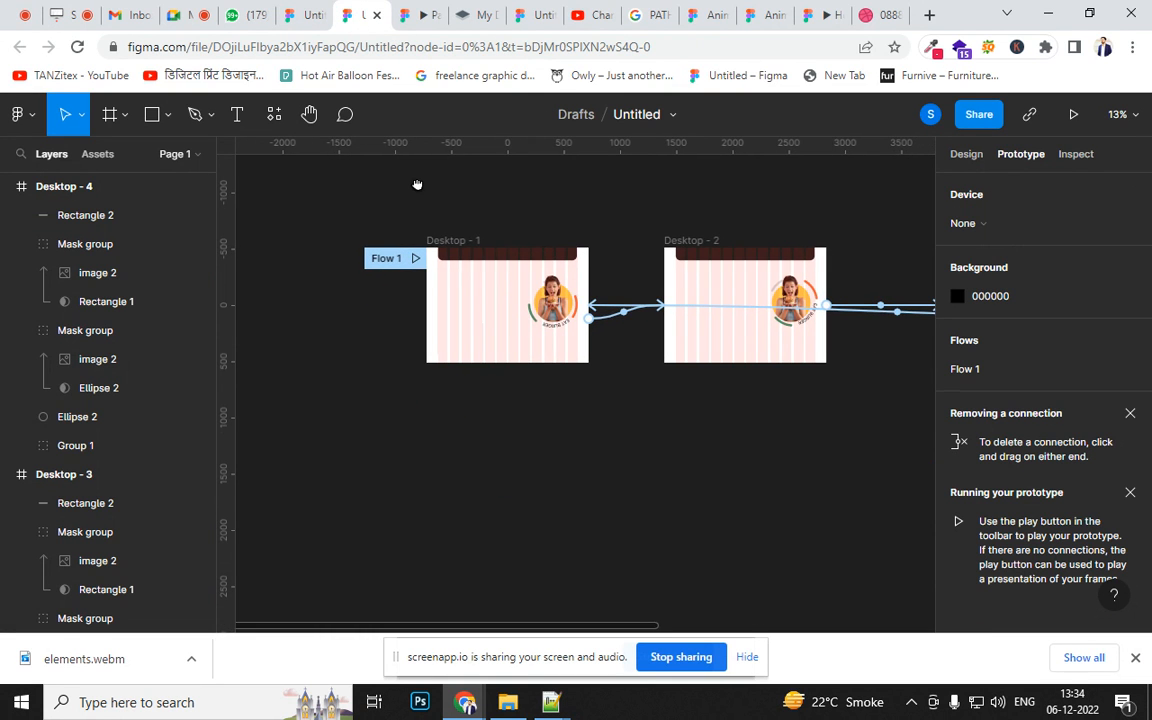
{"action": "left_click", "coordinate": [158, 117]}
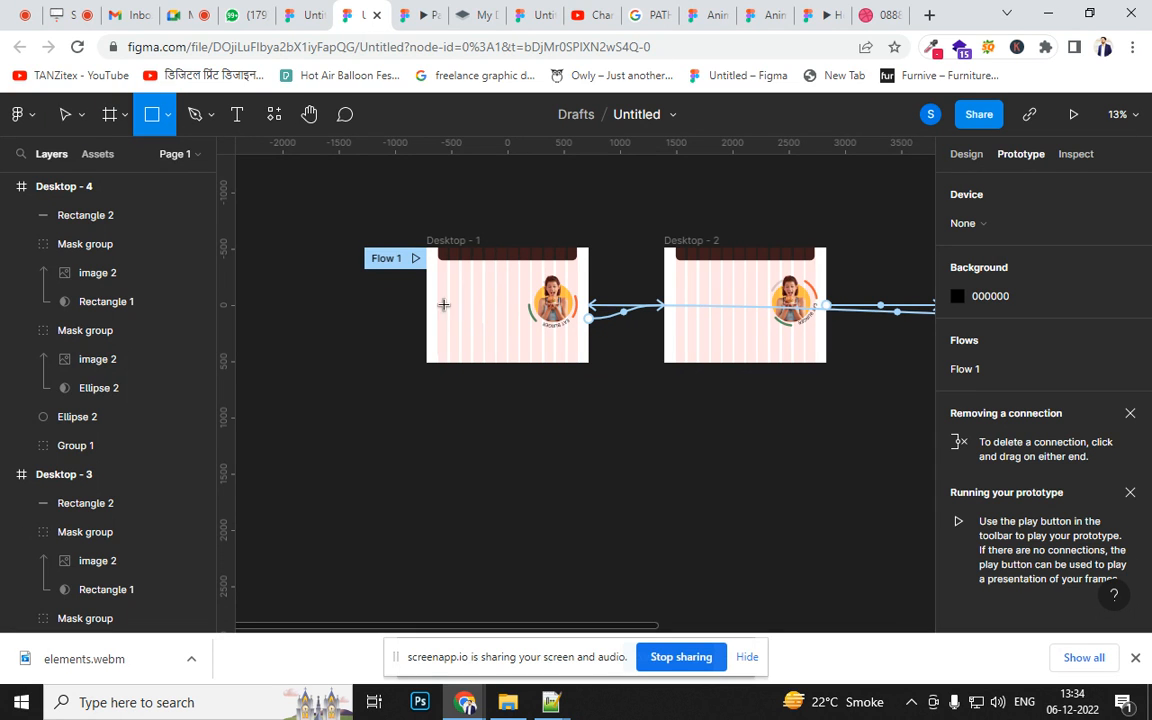
{"action": "mouse_move", "coordinate": [437, 306]}
{"action": "left_mouse_down"}
{"action": "mouse_move", "coordinate": [572, 406]}
{"action": "mouse_move", "coordinate": [577, 424]}
{"action": "left_mouse_up"}
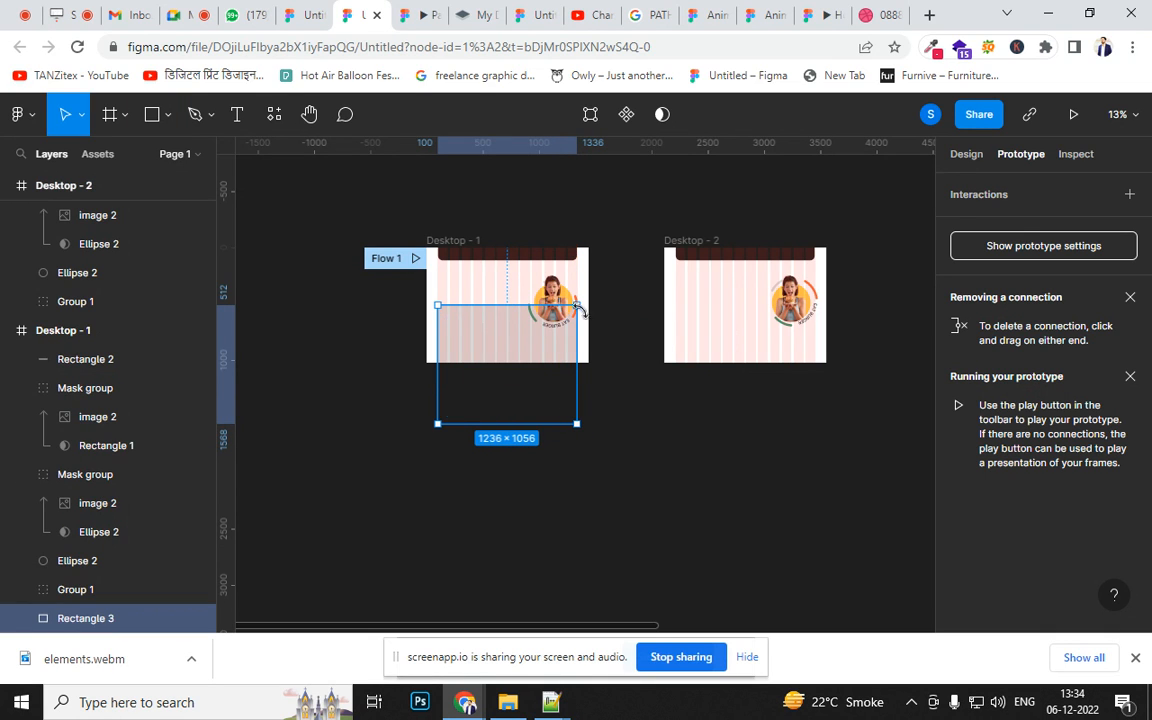
- Fill the new rectangle in Desktop - 1 with the orange F7653D from the document colors
{"action": "left_click", "coordinate": [966, 154]}
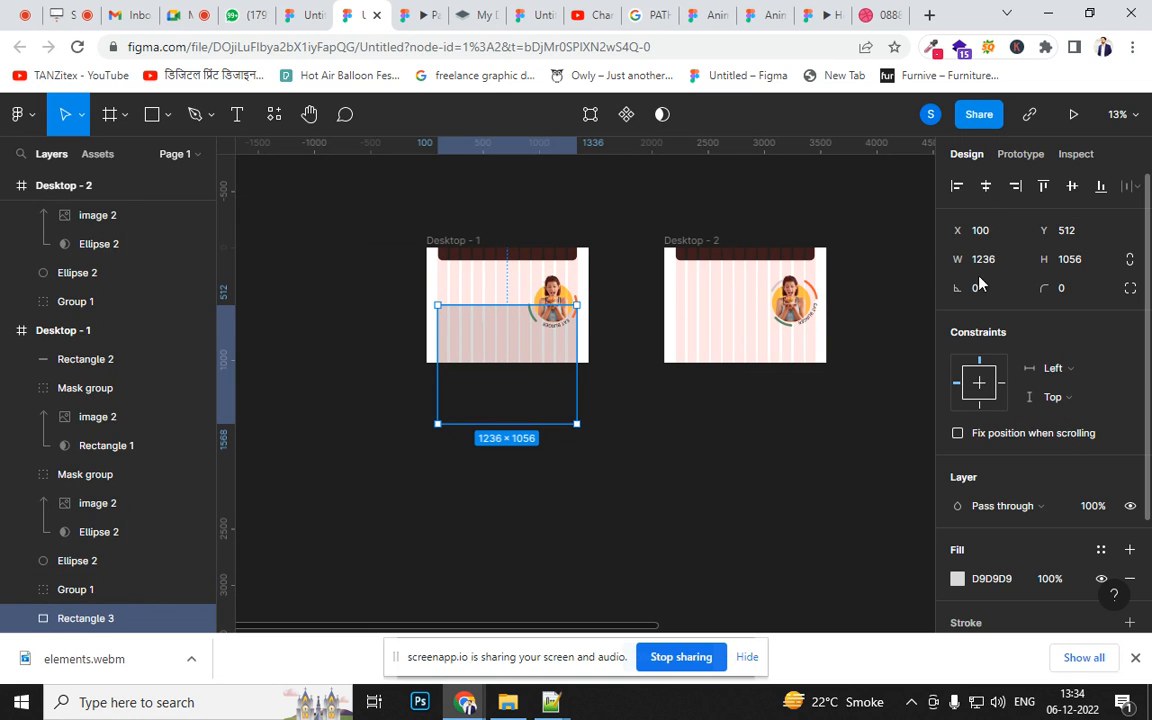
{"action": "left_click", "coordinate": [957, 579]}
{"action": "left_click_drag", "start_coordinate": [900, 278], "coordinate": [920, 240]}
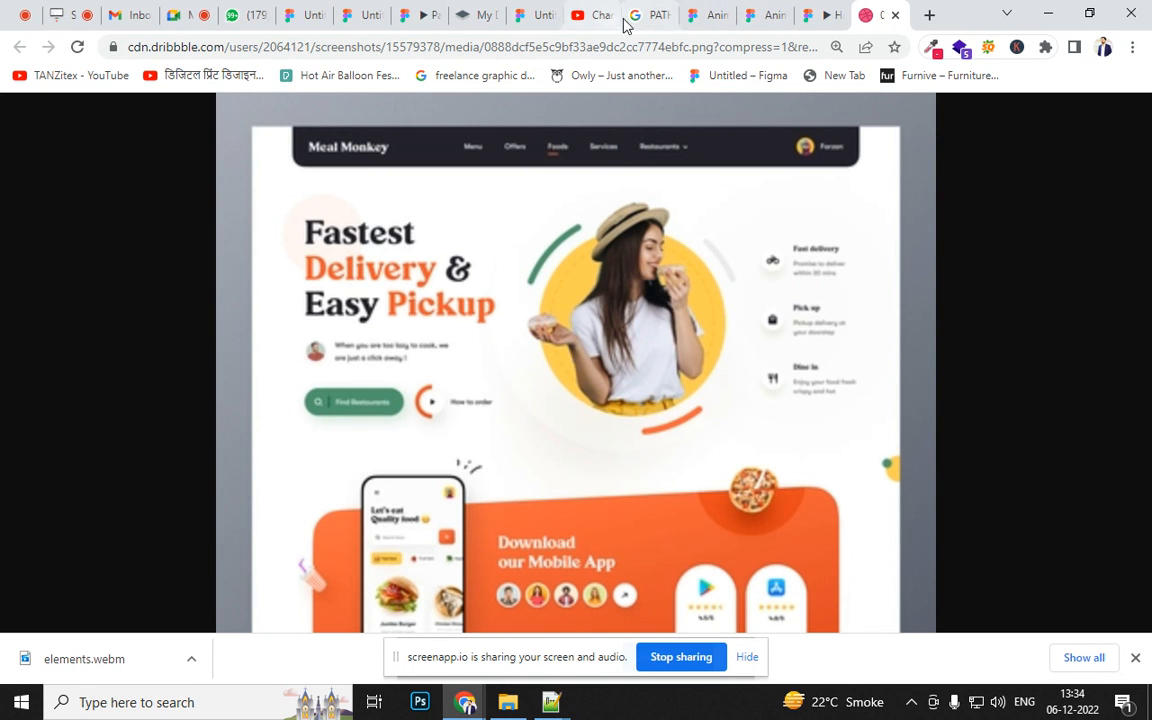
{"action": "left_click", "coordinate": [300, 13]}
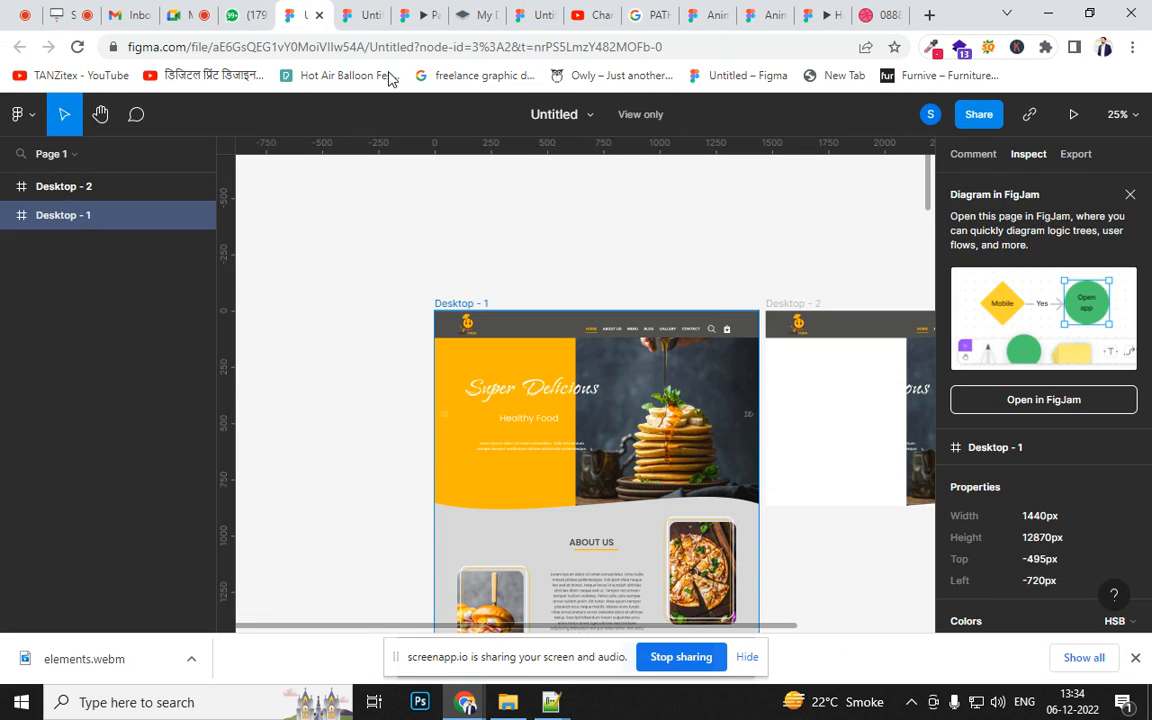
{"action": "left_click", "coordinate": [352, 14]}
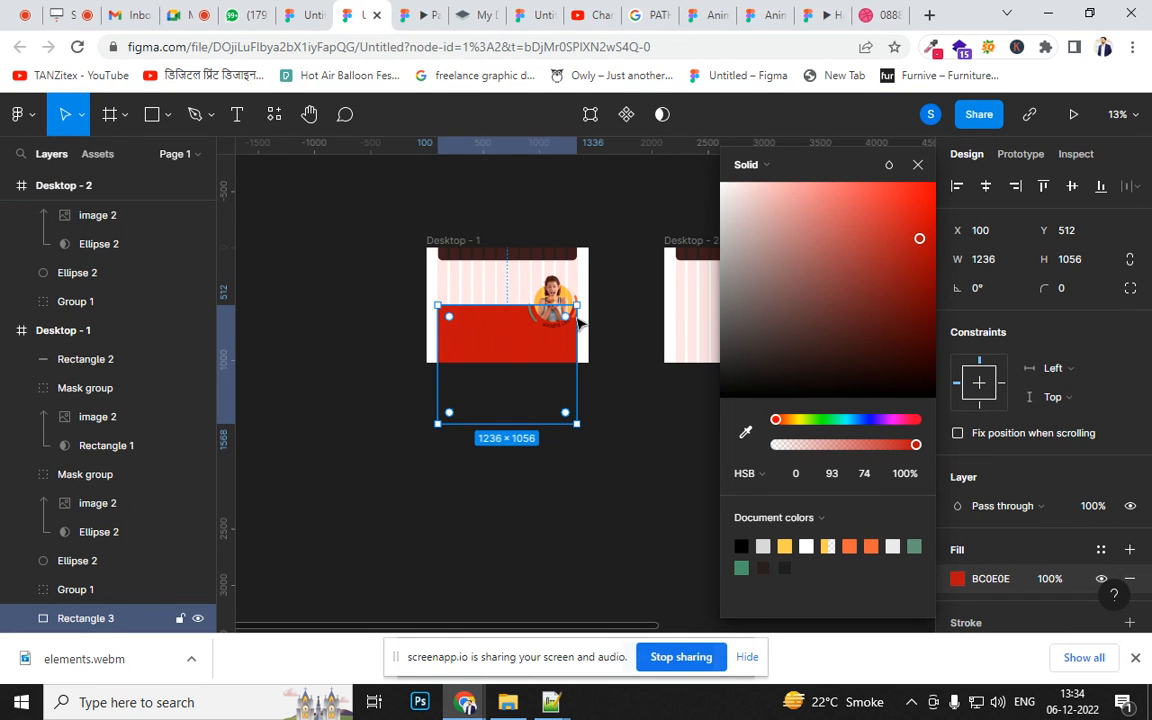
{"action": "key", "text": "i"}
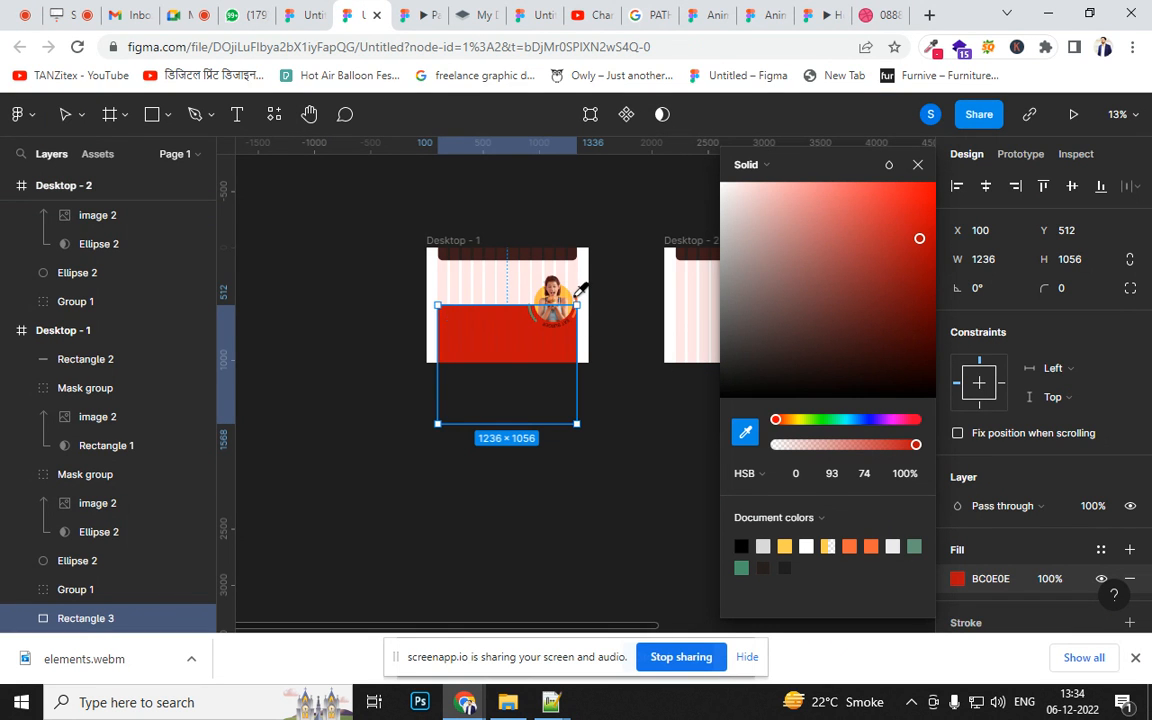
{"action": "left_click", "coordinate": [850, 545]}
{"action": "left_click", "coordinate": [476, 350]}
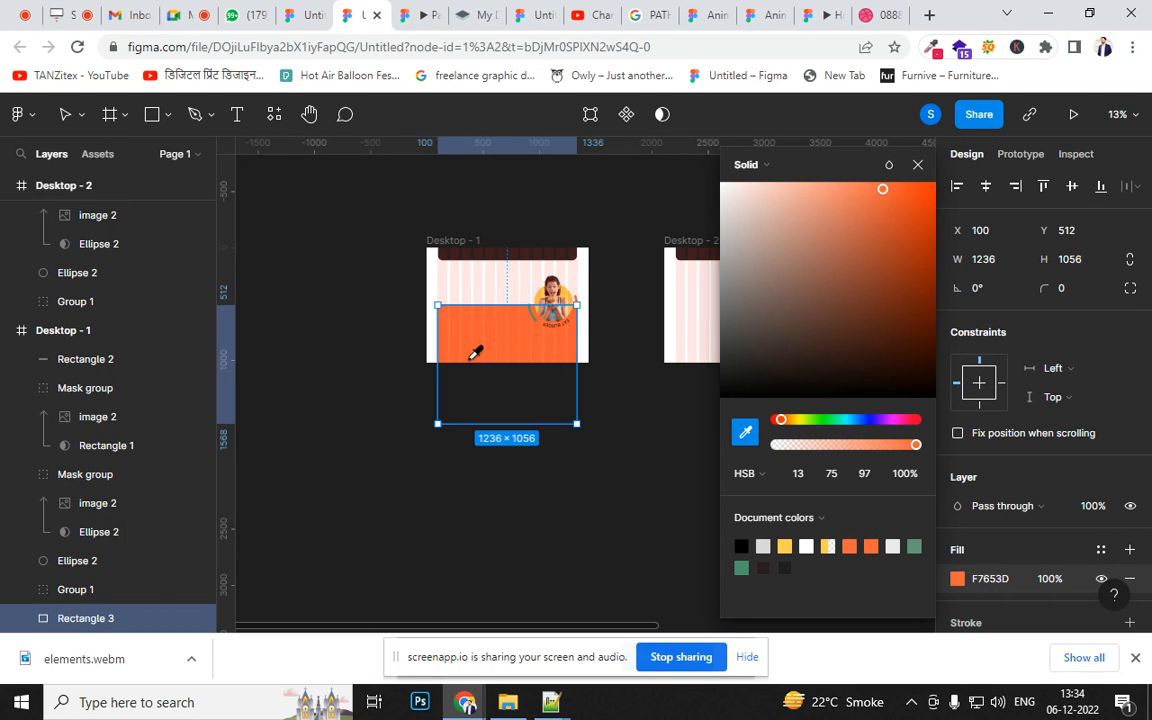
- Slope the orange rectangle's upper edge by lowering its upper-left corner point to Y 692
{"action": "key", "text": "ctrl+plus"}
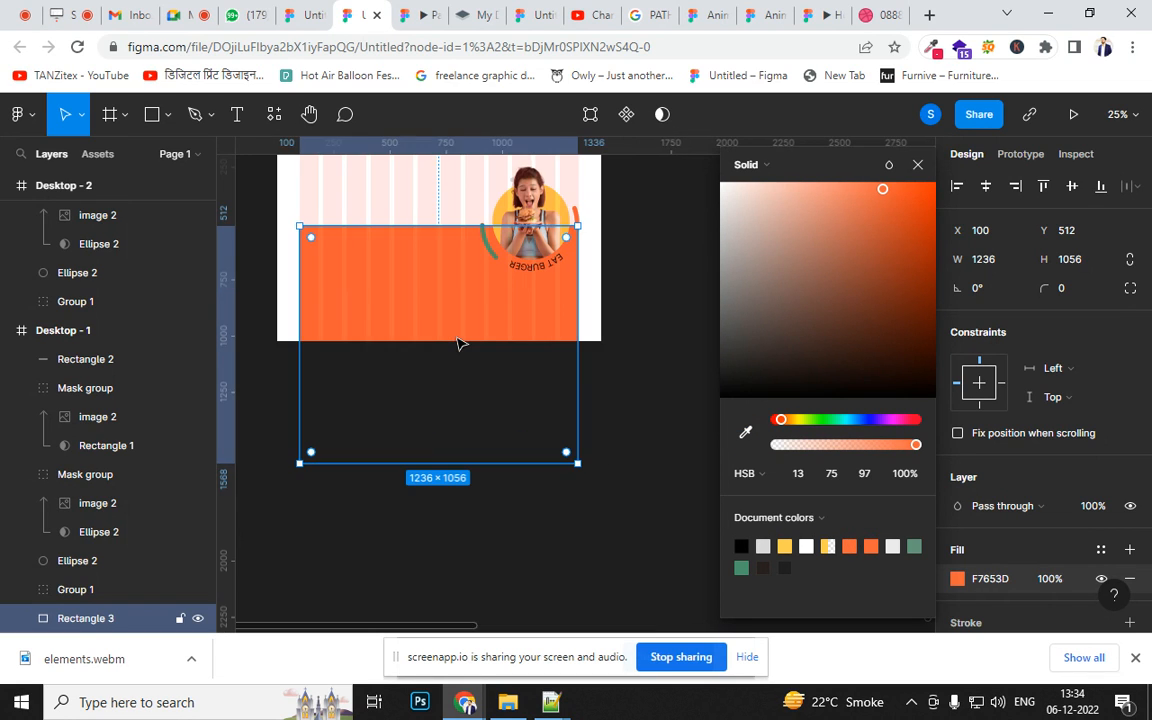
{"action": "left_click_drag", "start_coordinate": [357, 257], "coordinate": [440, 316]}
{"action": "double_click", "coordinate": [420, 328]}
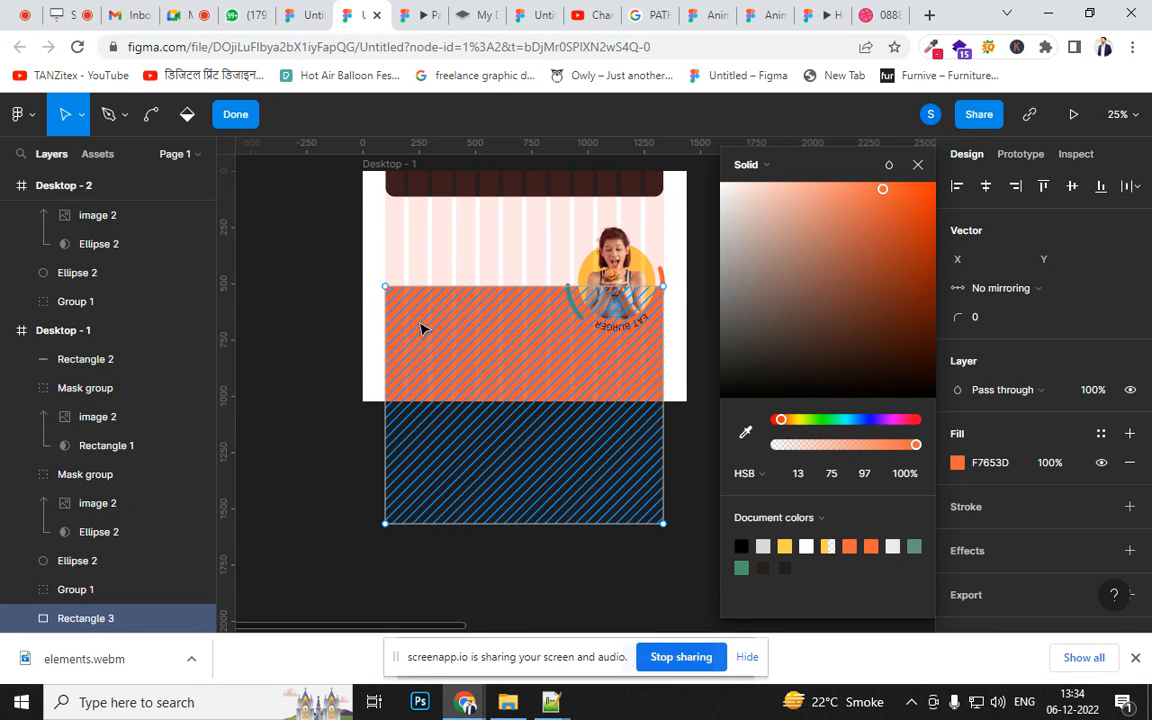
{"action": "left_click_drag", "start_coordinate": [388, 297], "coordinate": [390, 335]}
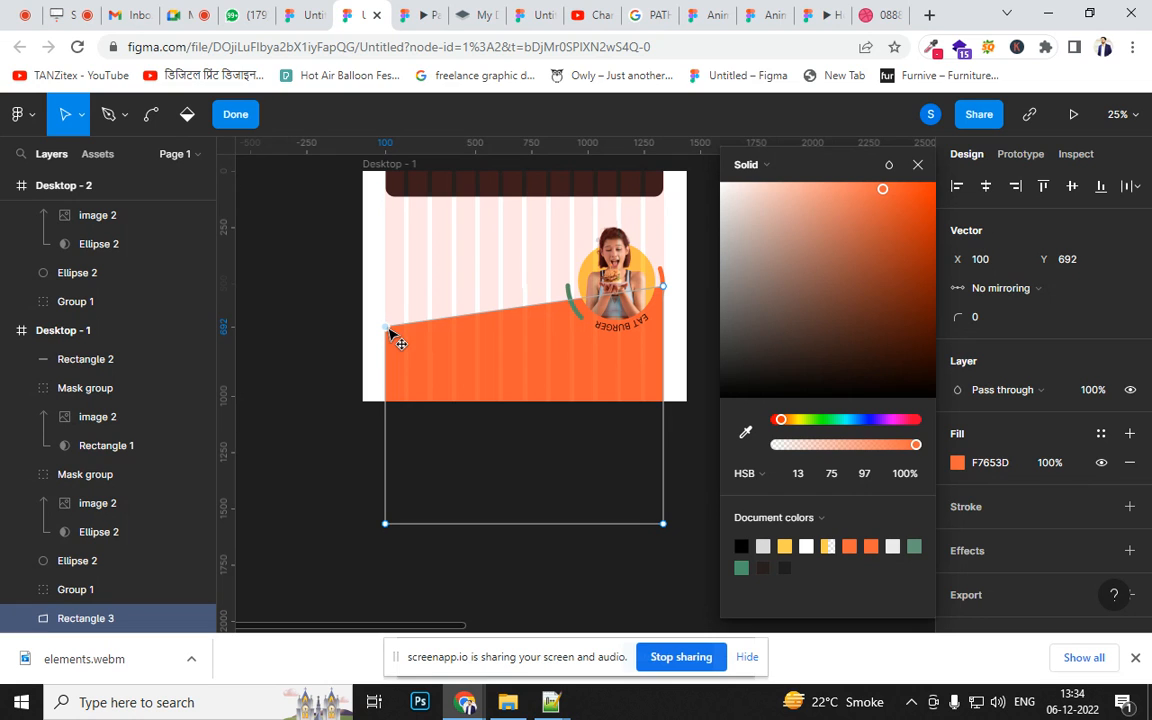
{"action": "key", "text": "Escape"}
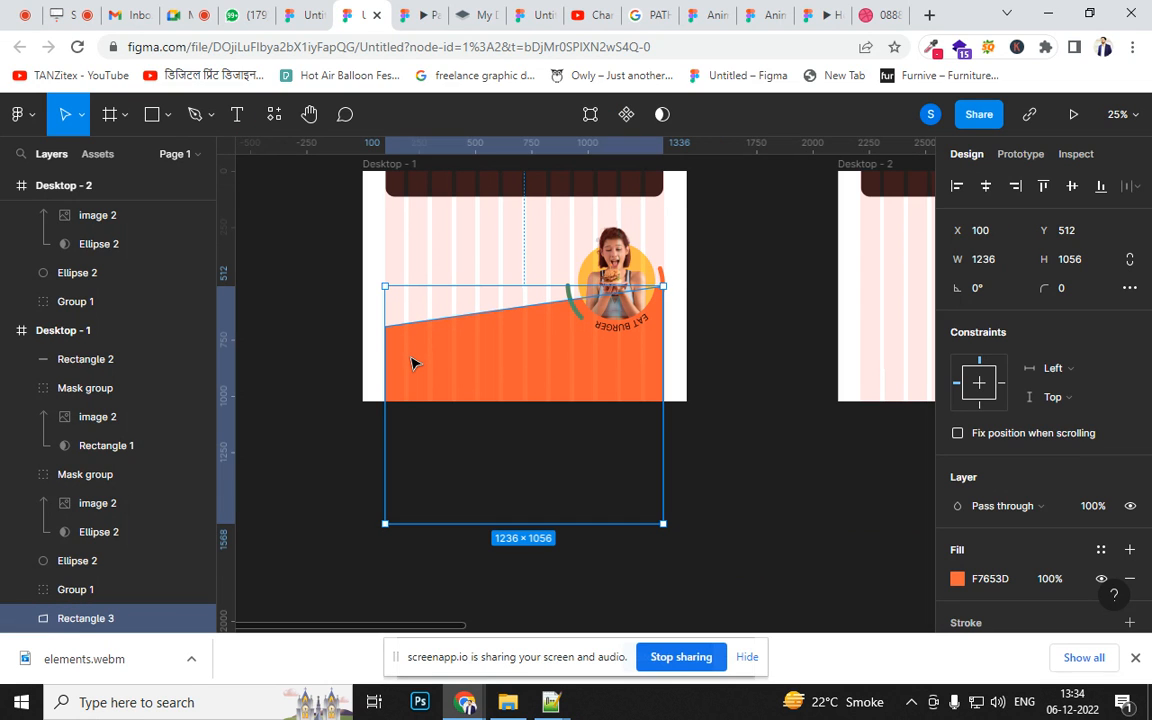
- Round the sloped orange shape's corners with a radius of 140
{"action": "left_click", "coordinate": [155, 118]}
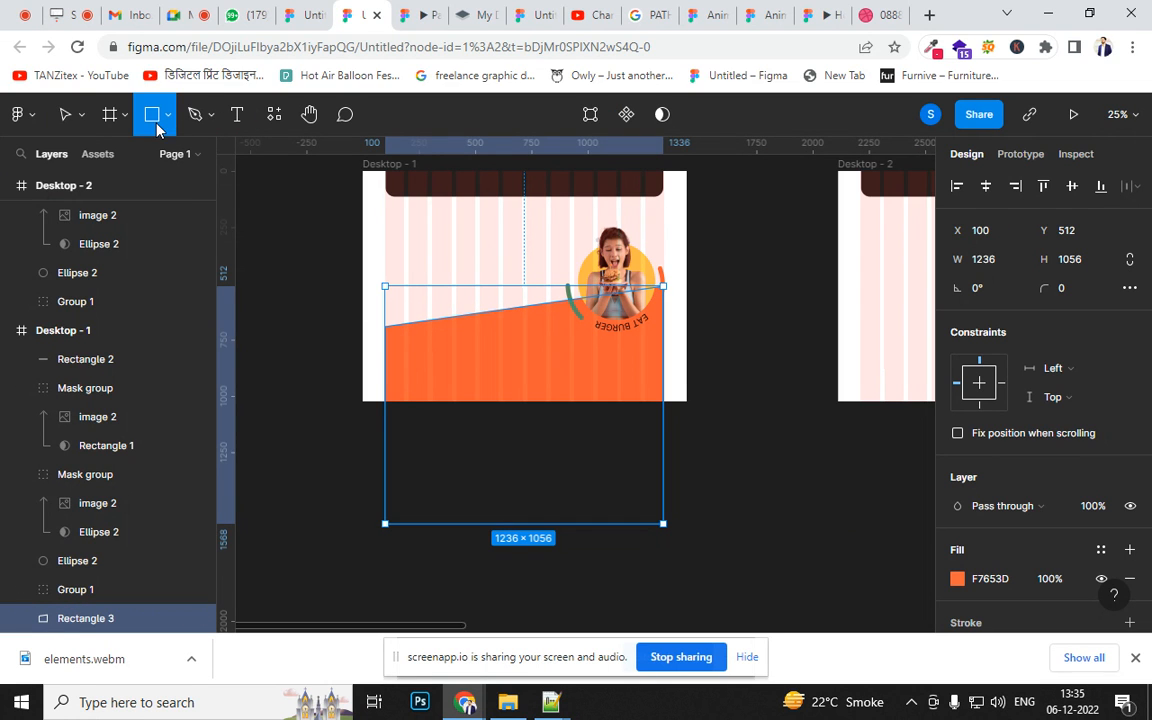
{"action": "left_click", "coordinate": [1058, 290]}
{"action": "type", "text": "10"}
{"action": "key", "text": "Return"}
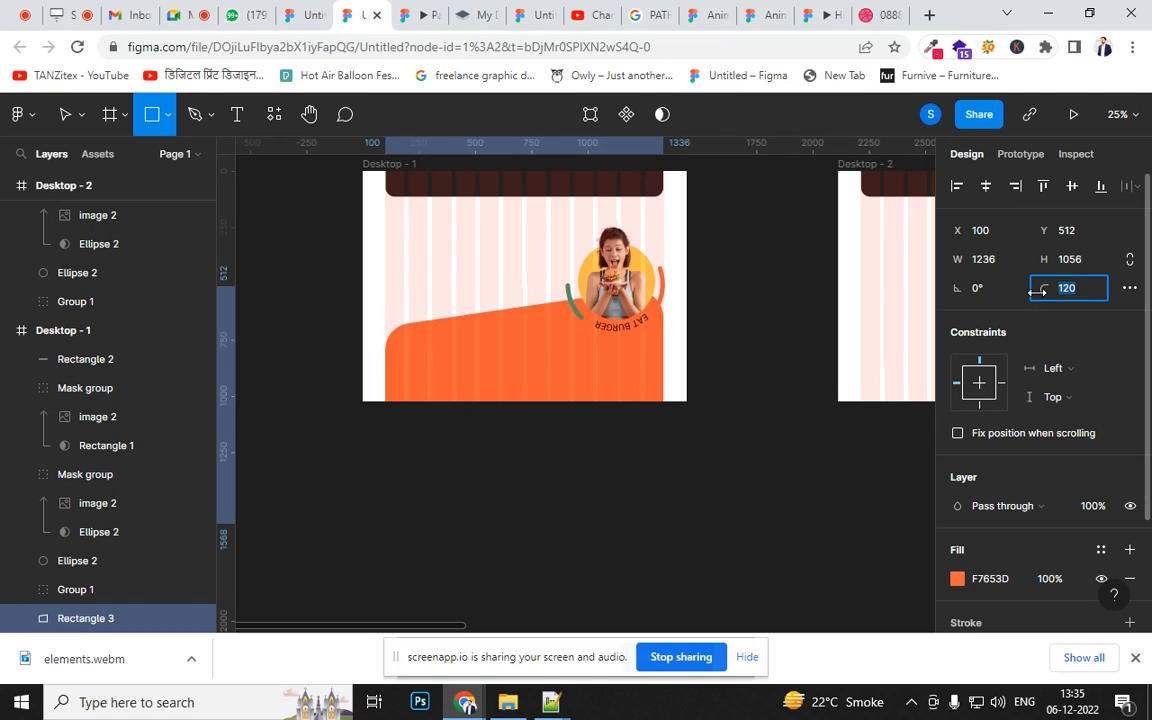
{"action": "key", "text": "shift+Up"}
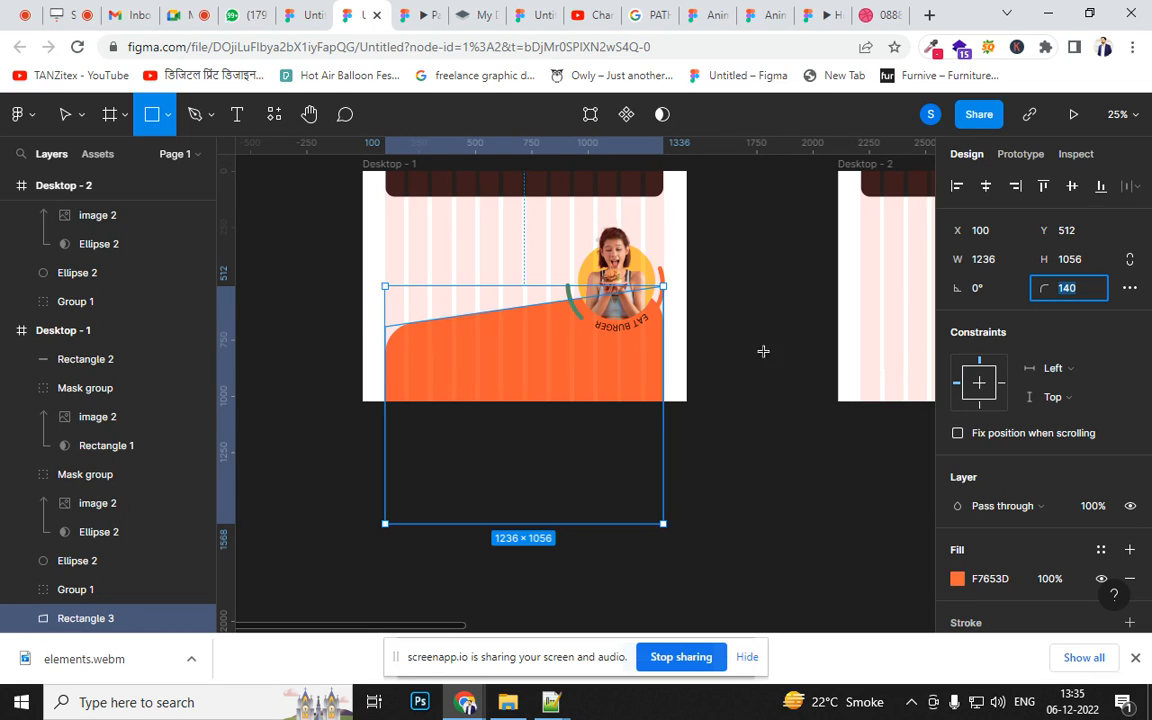
{"action": "left_click_drag", "start_coordinate": [666, 300], "coordinate": [684, 341]}
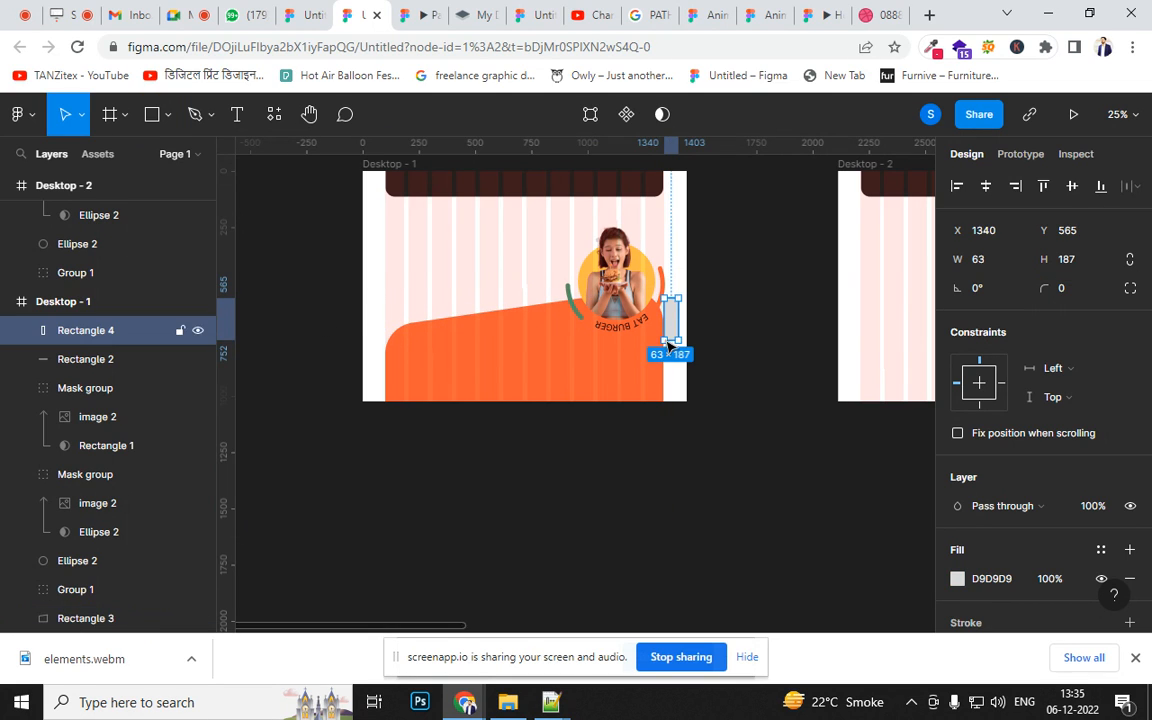
{"action": "key", "text": "ctrl+z"}
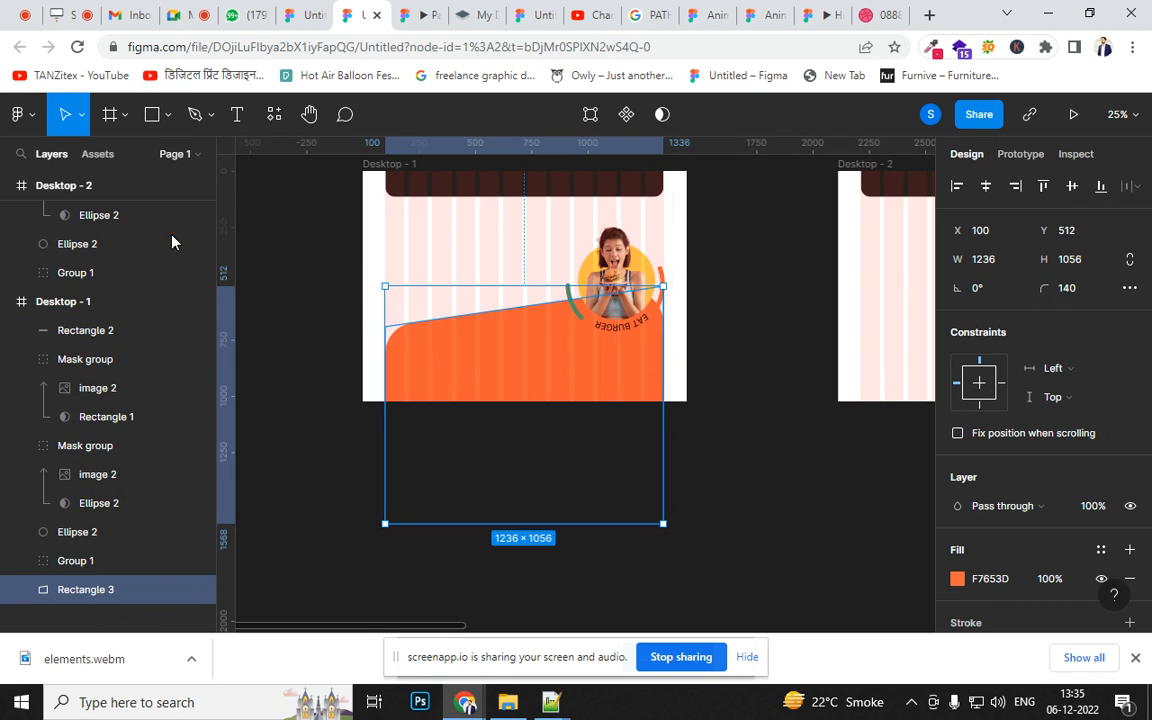
{"action": "left_click", "coordinate": [31, 118]}
{"action": "mouse_move", "coordinate": [150, 231]}
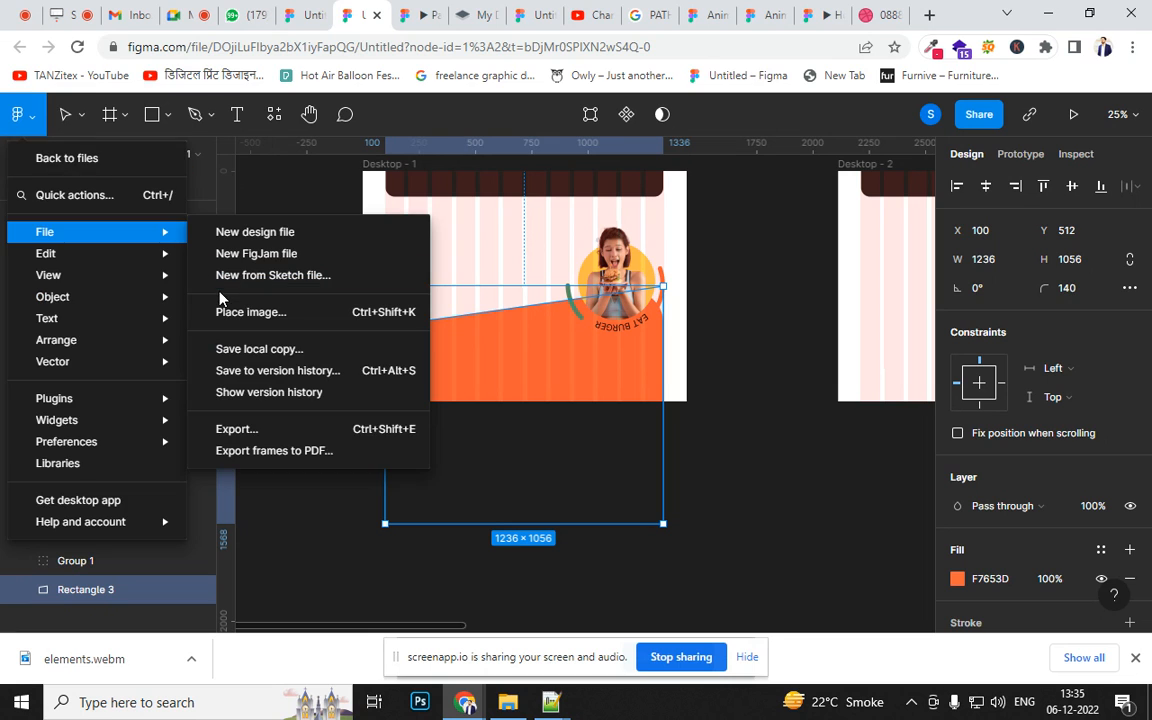
{"action": "left_click", "coordinate": [316, 545]}
- Move the orange shape out of Desktop - 1 onto the empty canvas below it
{"action": "left_click_drag", "start_coordinate": [452, 388], "coordinate": [689, 542]}
{"action": "key", "text": "space"}
{"action": "left_click_drag", "start_coordinate": [555, 463], "coordinate": [444, 248]}
{"action": "left_click_drag", "start_coordinate": [627, 299], "coordinate": [633, 475]}
{"action": "key", "text": "ctrl+z"}
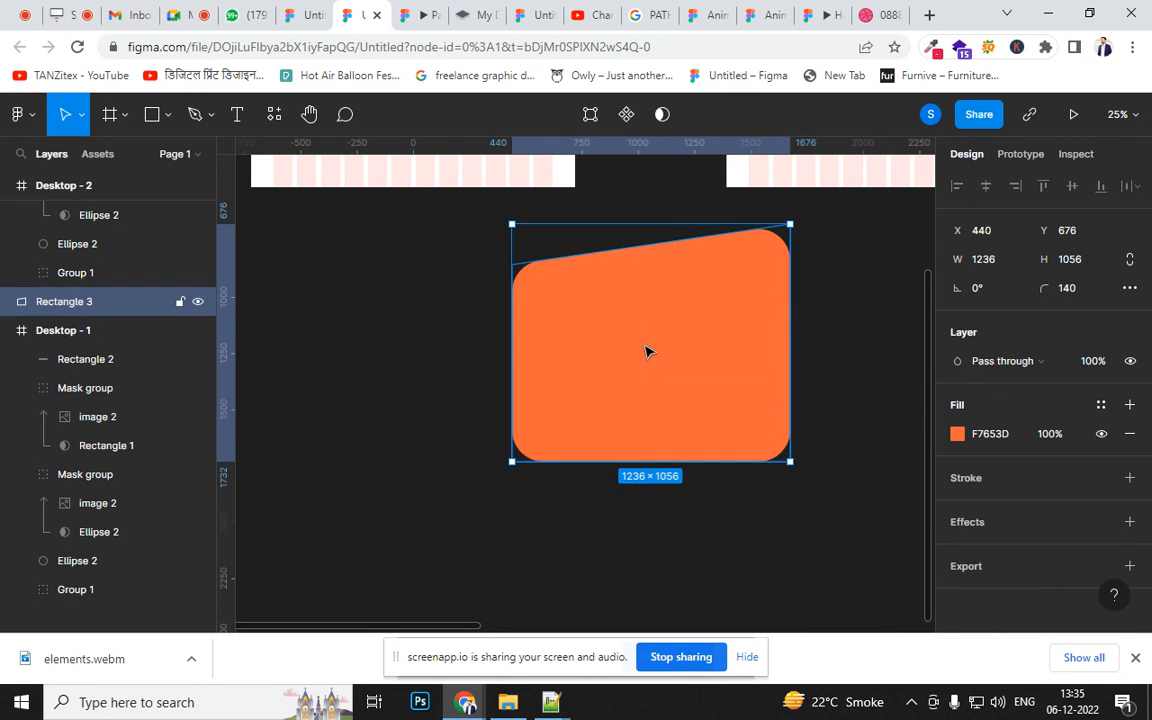
- Wrap the orange shape in its own frame and duplicate that frame directly below
{"action": "right_click", "coordinate": [641, 350]}
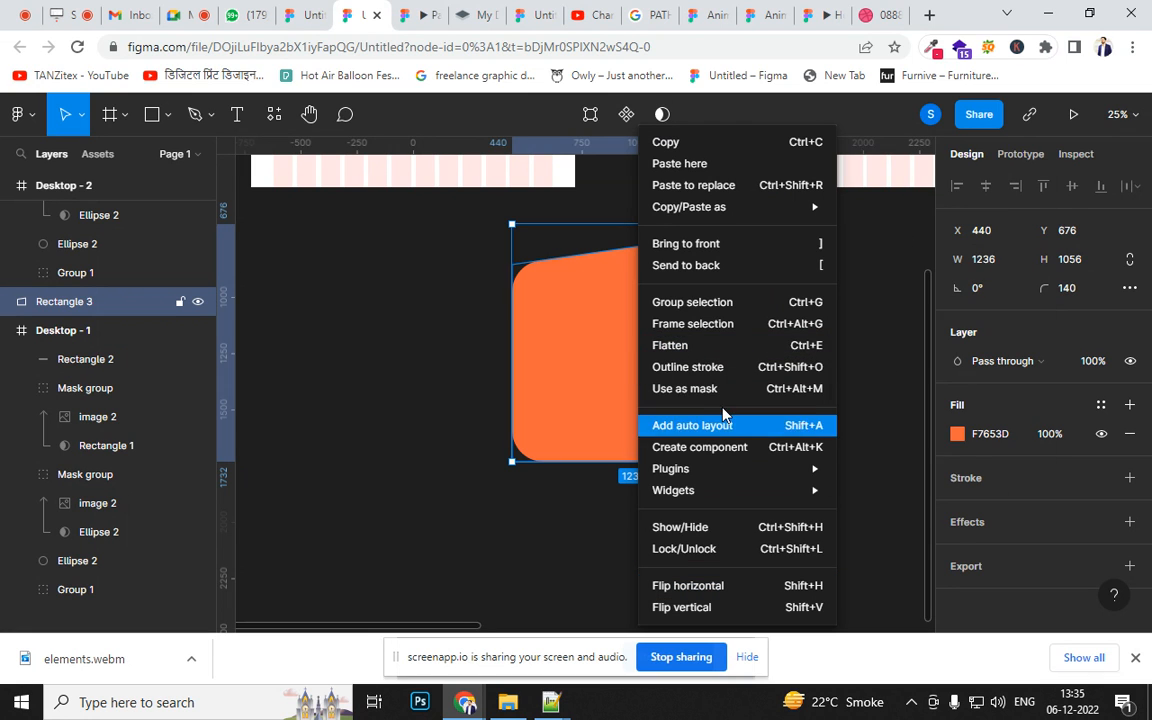
{"action": "left_click", "coordinate": [725, 326]}
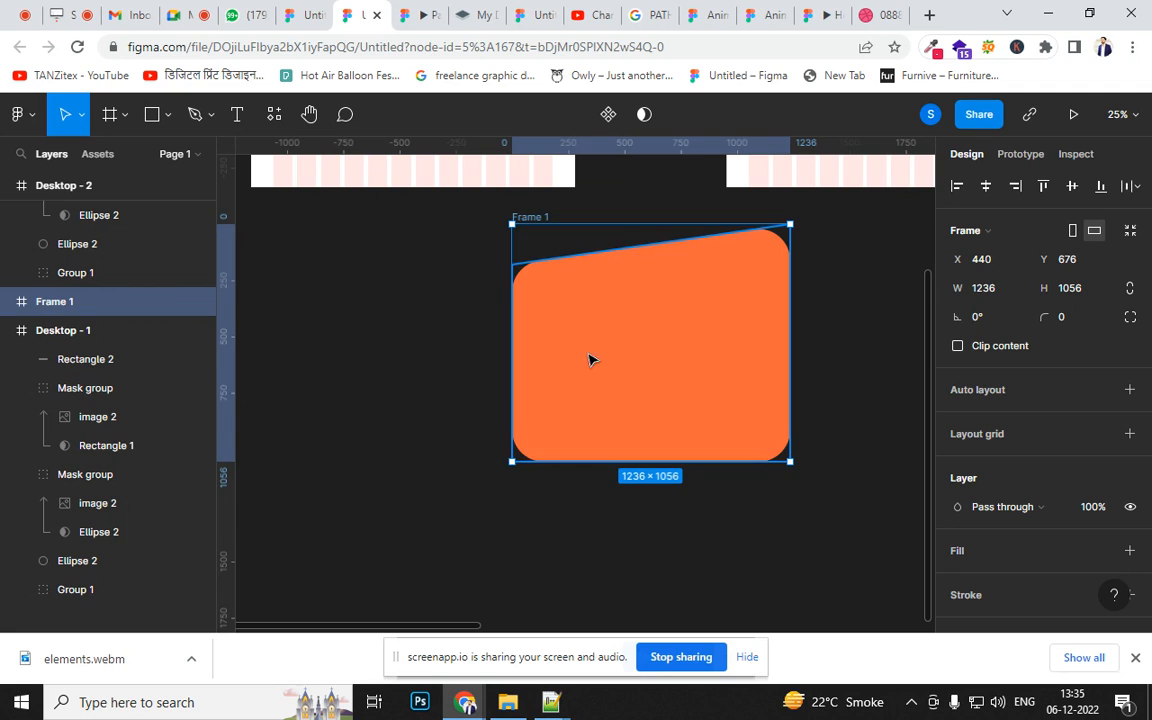
{"action": "left_click_drag", "start_coordinate": [638, 368], "coordinate": [630, 594]}
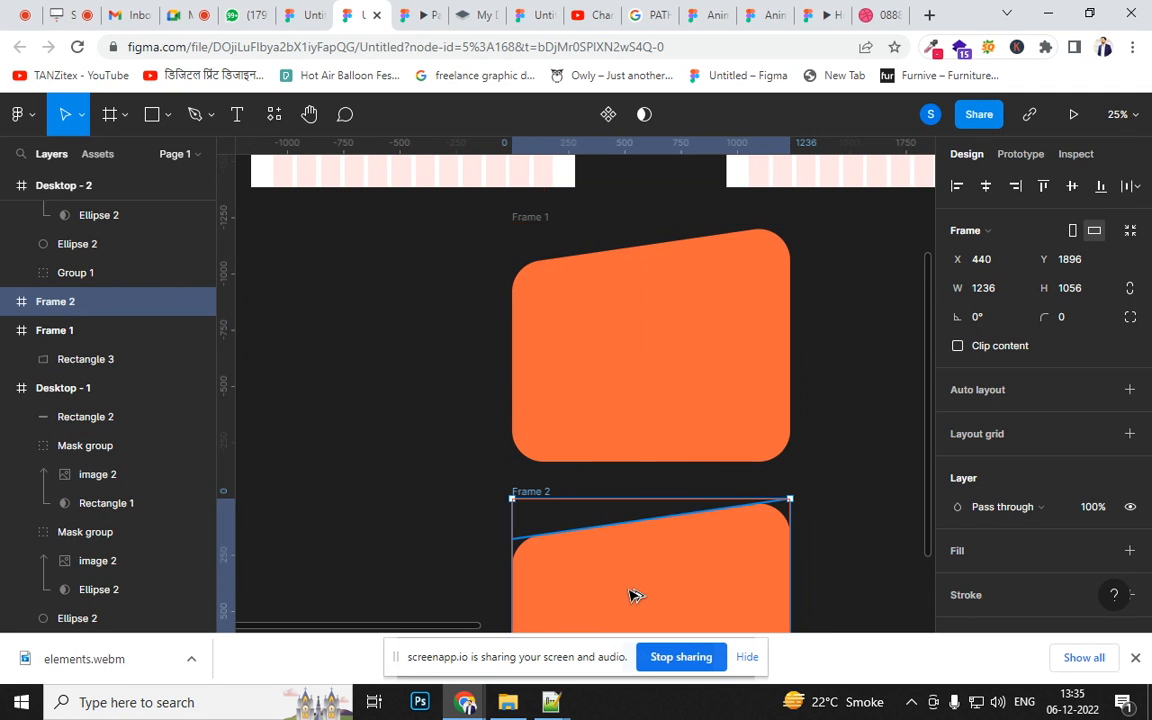
- Reduce the height of the orange shape inside Frame 1 to 1, keeping its width
{"action": "left_click_drag", "start_coordinate": [599, 401], "coordinate": [676, 404]}
{"action": "key", "text": "minus"}
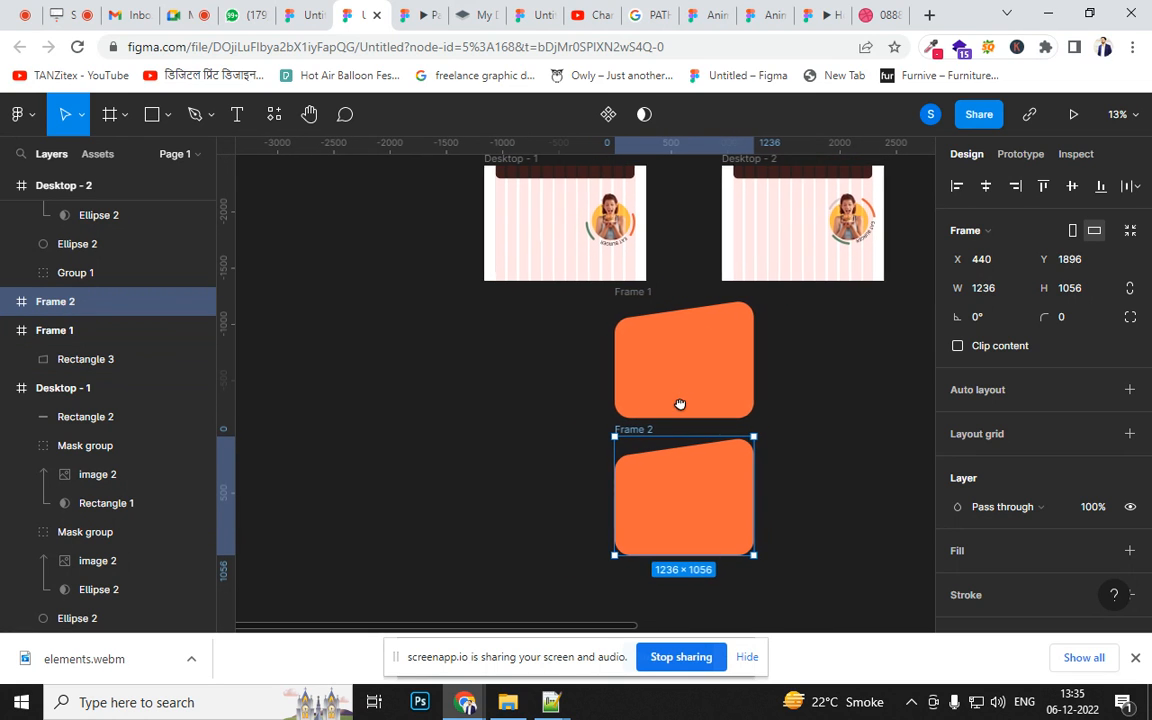
{"action": "left_click", "coordinate": [695, 406]}
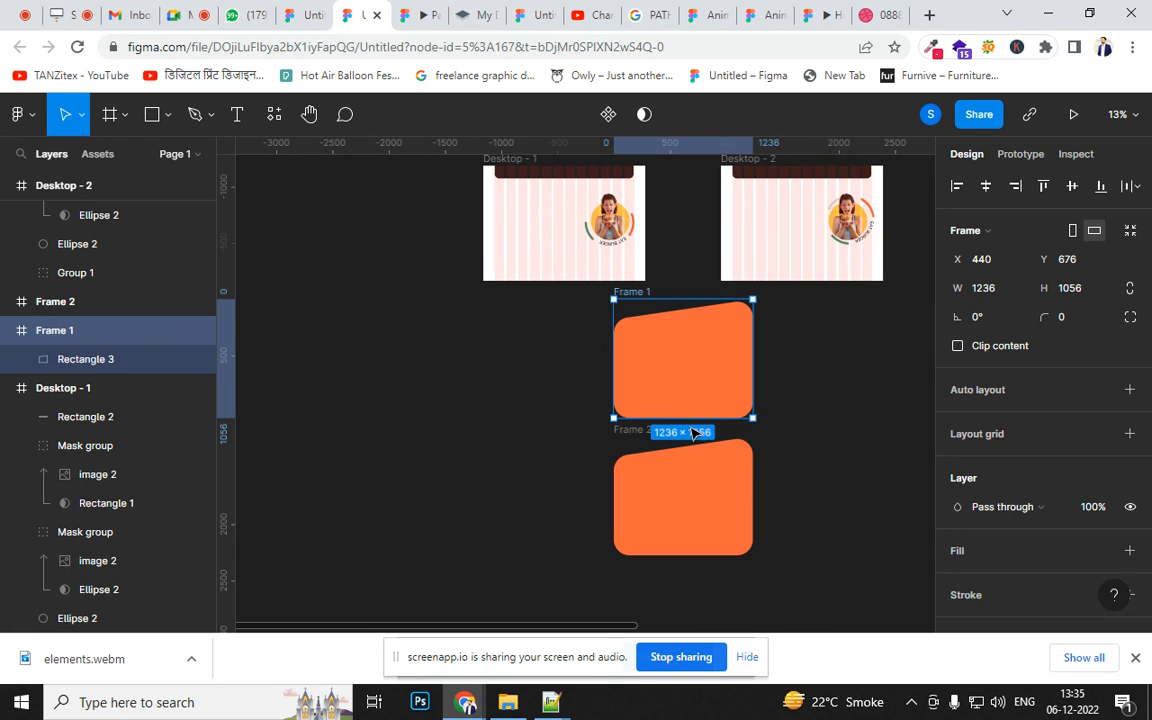
{"action": "left_click", "coordinate": [693, 428]}
{"action": "left_click", "coordinate": [689, 393]}
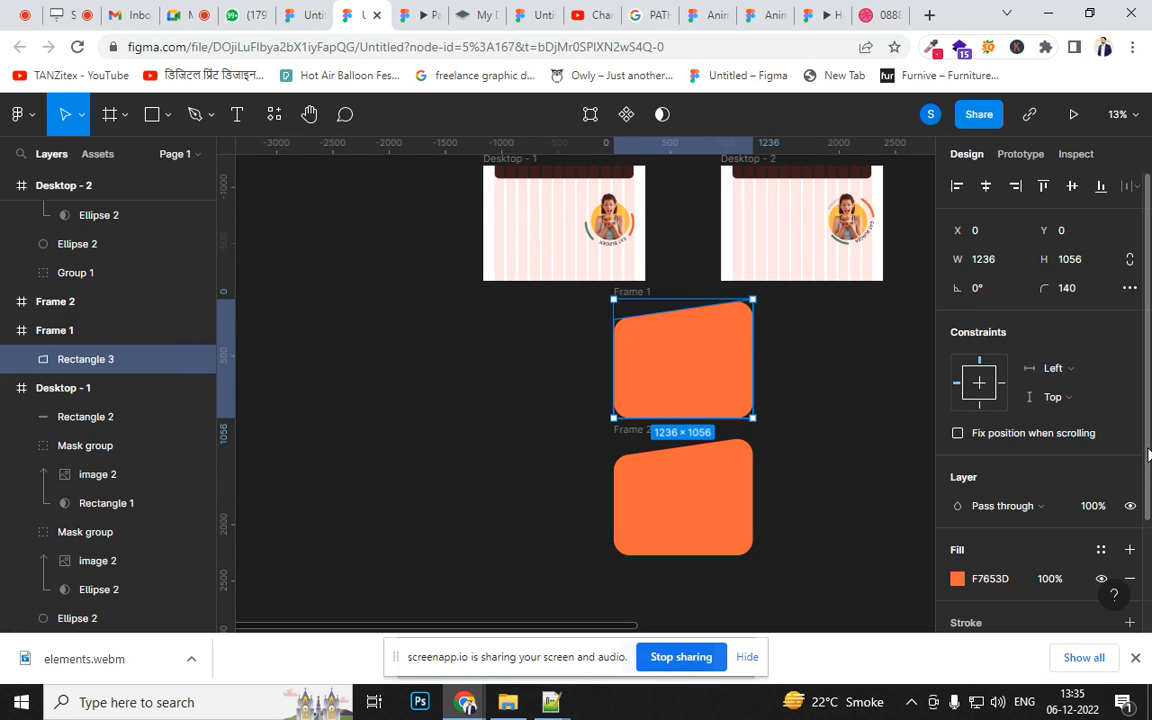
{"action": "scroll", "coordinate": [1149, 510], "scroll_direction": "down", "scroll_amount": 1}
{"action": "scroll", "coordinate": [1149, 510], "scroll_direction": "down", "scroll_amount": 2}
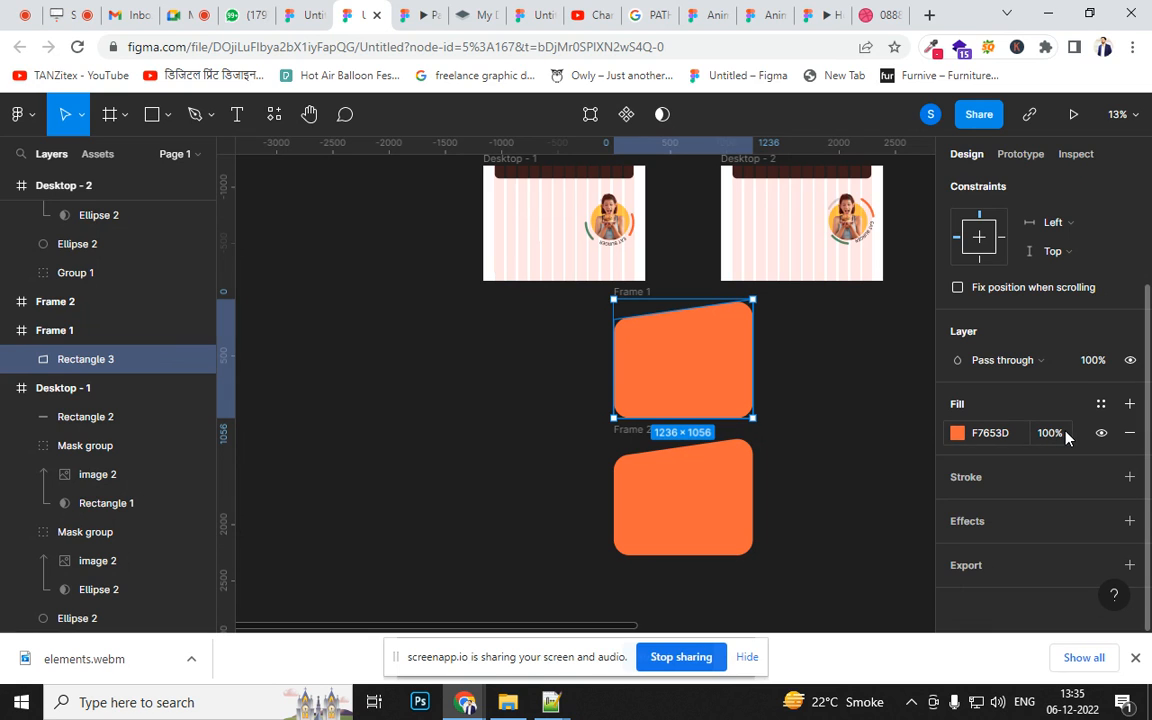
{"action": "scroll", "coordinate": [1016, 238], "scroll_direction": "up", "scroll_amount": 3}
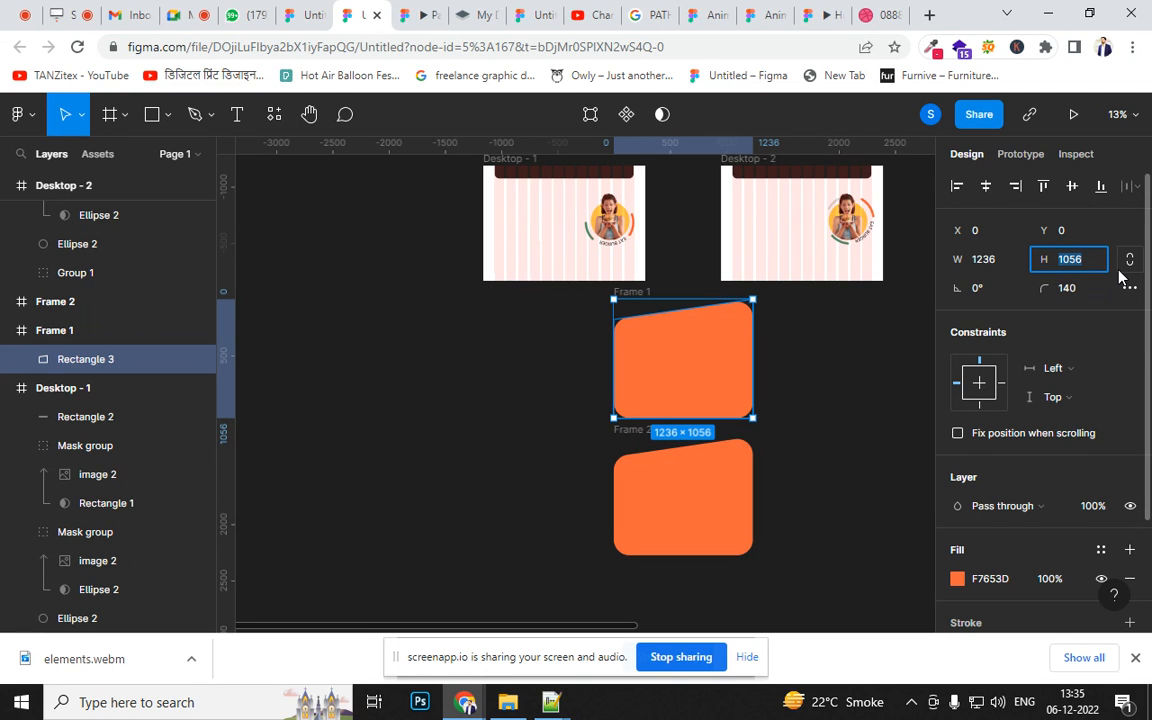
{"action": "key", "text": "shift+Down"}
{"action": "key", "text": "shift+Up"}
{"action": "key", "text": "shift+Down"}
{"action": "key", "text": "shift+Down"}
{"action": "key", "text": "shift+Down"}
{"action": "key", "text": "shift+Down"}
{"action": "key", "text": "shift+Down"}
{"action": "key", "text": "shift+Down"}
{"action": "key", "text": "shift+Down"}
{"action": "key", "text": "shift+Down"}
{"action": "key", "text": "shift+Down"}
{"action": "key", "text": "shift+Down"}
{"action": "key", "text": "shift+Down"}
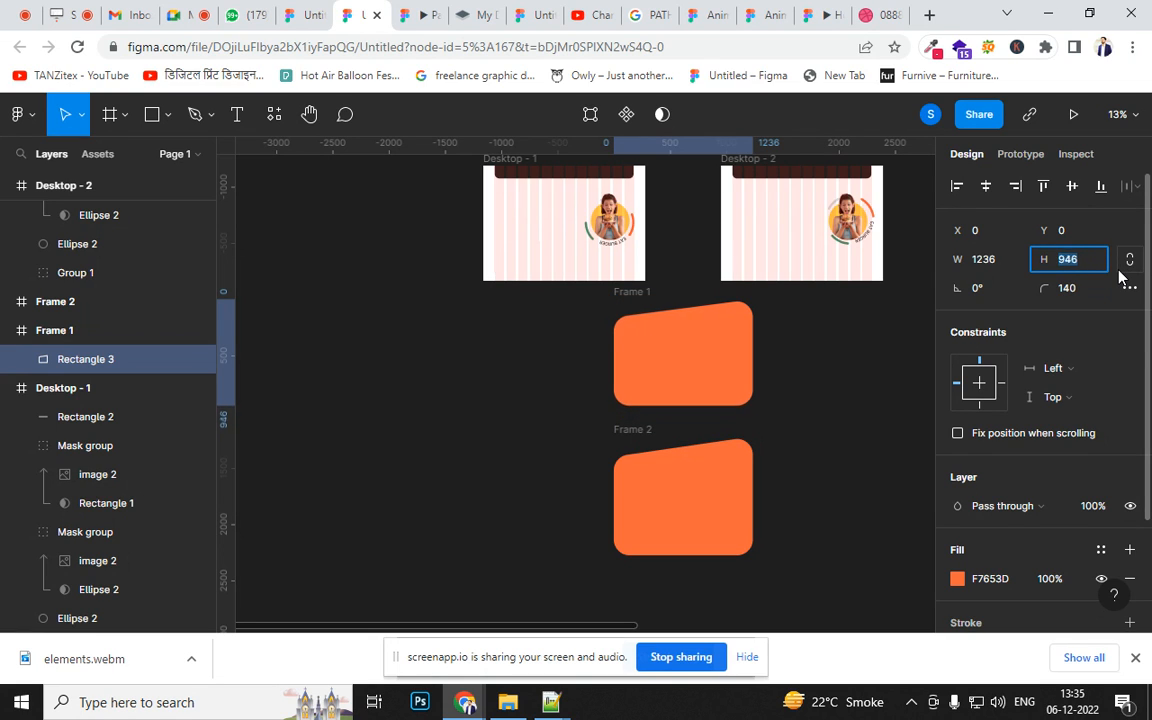
{"action": "key", "text": "shift+Down"}
{"action": "key", "text": "shift+Down"}
{"action": "key", "text": "shift+Down"}
{"action": "key", "text": "shift+Down"}
{"action": "key", "text": "shift+Down"}
{"action": "key", "text": "shift+Down"}
{"action": "key", "text": "shift+Down"}
{"action": "key", "text": "shift+Down"}
{"action": "key", "text": "shift+Down"}
{"action": "key", "text": "shift+Down"}
{"action": "key", "text": "shift+Down"}
{"action": "key", "text": "shift+Down"}
{"action": "key", "text": "shift+Down"}
{"action": "key", "text": "shift+Down"}
{"action": "key", "text": "shift+Down"}
{"action": "key", "text": "shift+Down"}
{"action": "key", "text": "shift+Down"}
{"action": "key", "text": "shift+Down"}
{"action": "key", "text": "shift+Down"}
{"action": "key", "text": "shift+Down"}
{"action": "key", "text": "shift+Down"}
{"action": "key", "text": "shift+Down"}
{"action": "key", "text": "shift+Down"}
{"action": "key", "text": "shift+Down"}
{"action": "key", "text": "shift+Down"}
{"action": "key", "text": "shift+Down"}
{"action": "key", "text": "shift+Down"}
{"action": "key", "text": "shift+Down"}
{"action": "key", "text": "shift+Down"}
{"action": "key", "text": "shift+Down"}
{"action": "key", "text": "shift+Down"}
{"action": "key", "text": "shift+Down"}
{"action": "key", "text": "shift+Down"}
{"action": "key", "text": "shift+Down"}
{"action": "key", "text": "shift+Down"}
{"action": "key", "text": "shift+Down"}
{"action": "key", "text": "shift+Down"}
{"action": "key", "text": "shift+Down"}
{"action": "key", "text": "shift+Down"}
{"action": "key", "text": "shift+Down"}
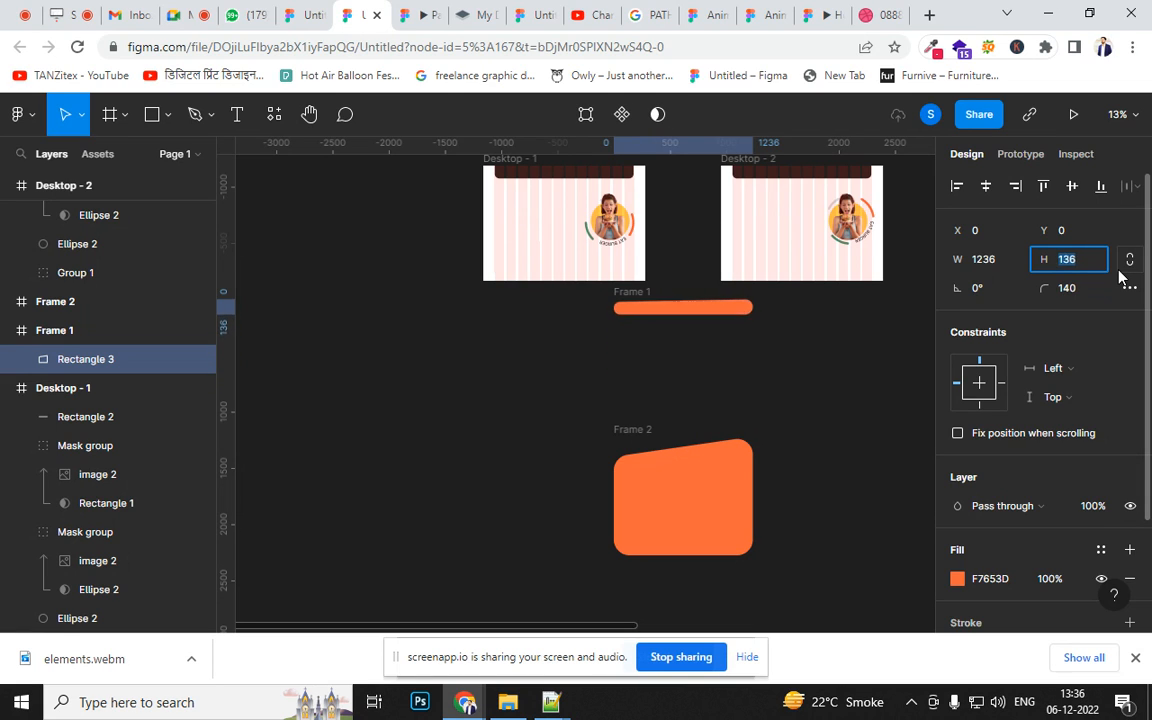
{"action": "key", "text": "shift+Down"}
{"action": "key", "text": "shift+Down"}
{"action": "key", "text": "shift+Down"}
{"action": "key", "text": "shift+Down"}
{"action": "key", "text": "shift+Down"}
{"action": "key", "text": "shift+Down"}
{"action": "key", "text": "shift+Down"}
{"action": "key", "text": "shift+Down"}
{"action": "key", "text": "shift+Down"}
{"action": "key", "text": "shift+Down"}
{"action": "key", "text": "shift+Down"}
{"action": "key", "text": "shift+Down"}
{"action": "key", "text": "shift+Down"}
{"action": "key", "text": "shift+Down"}
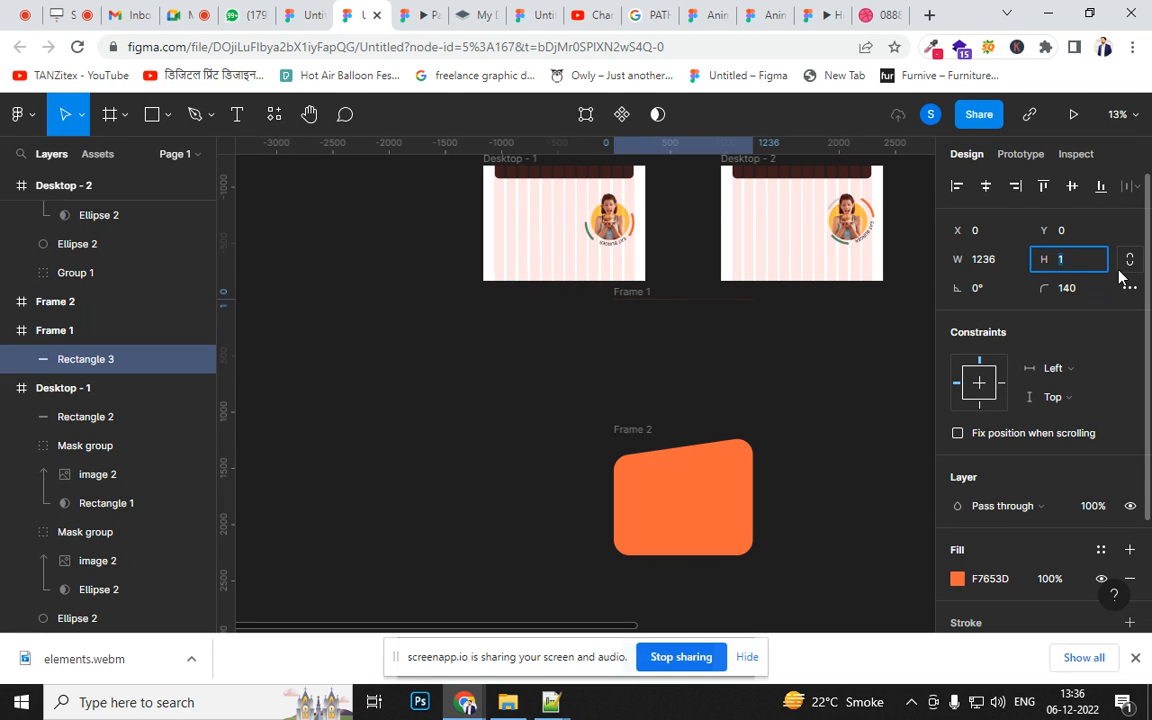
- Turn Frame 1 and Frame 2 into separate components
{"action": "left_click", "coordinate": [643, 292]}
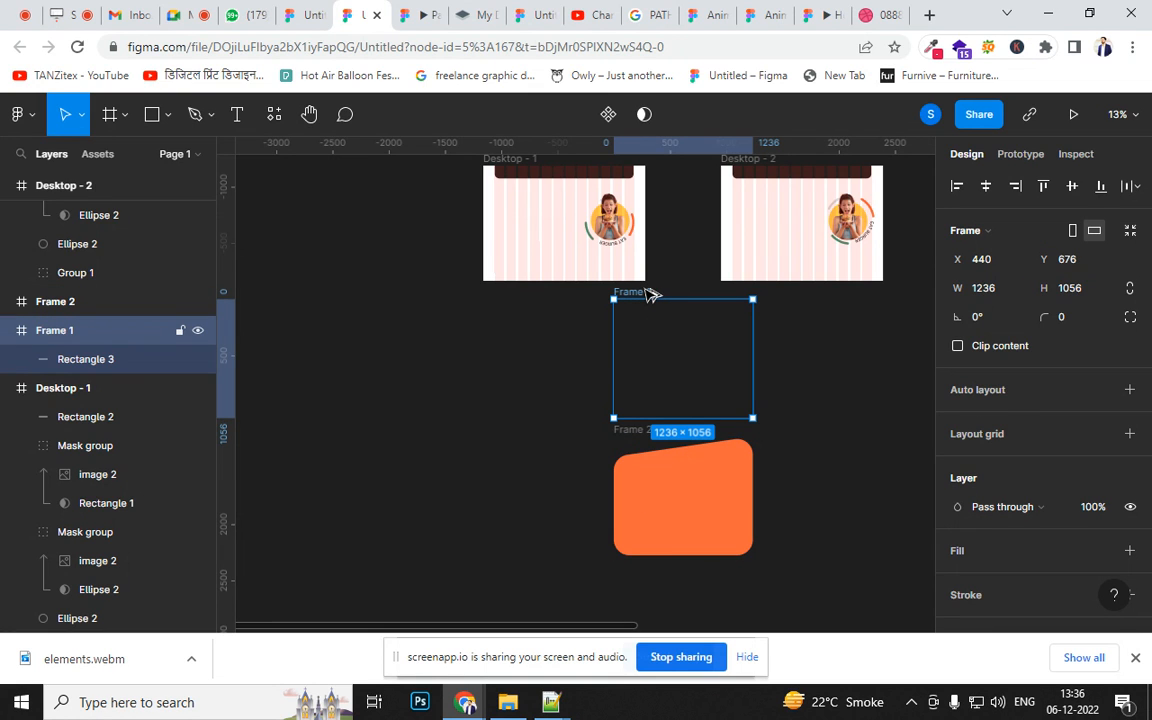
{"action": "key", "text": "ctrl+alt+k"}
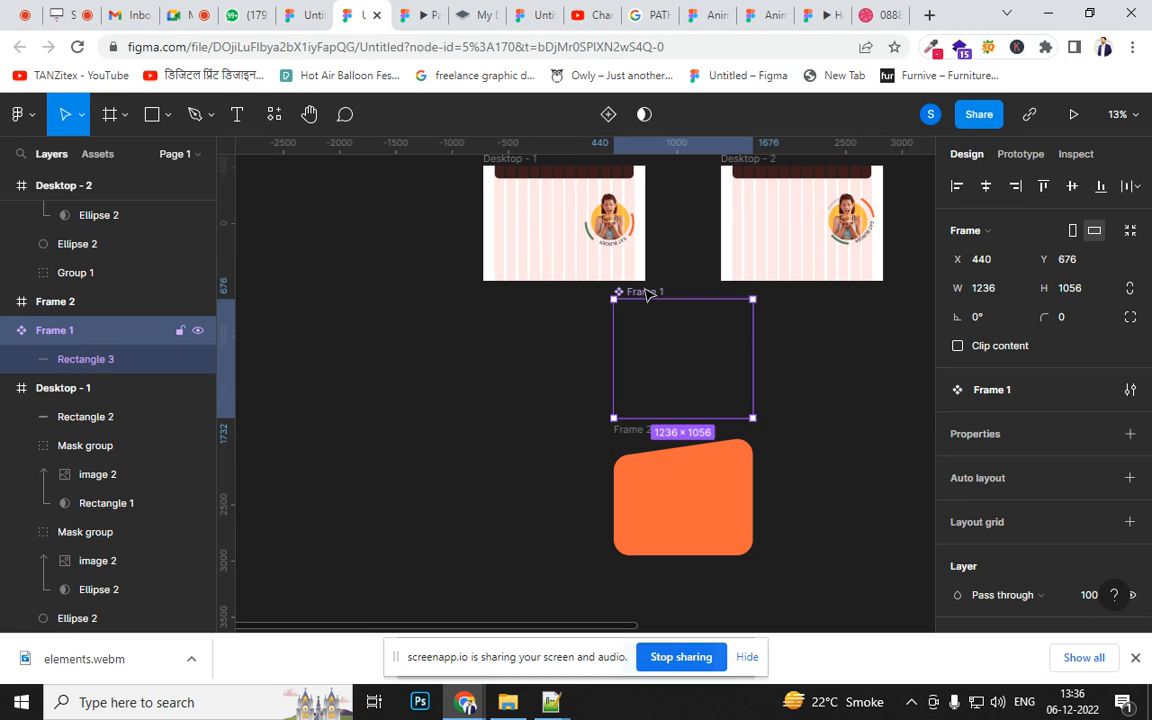
{"action": "left_click", "coordinate": [645, 438]}
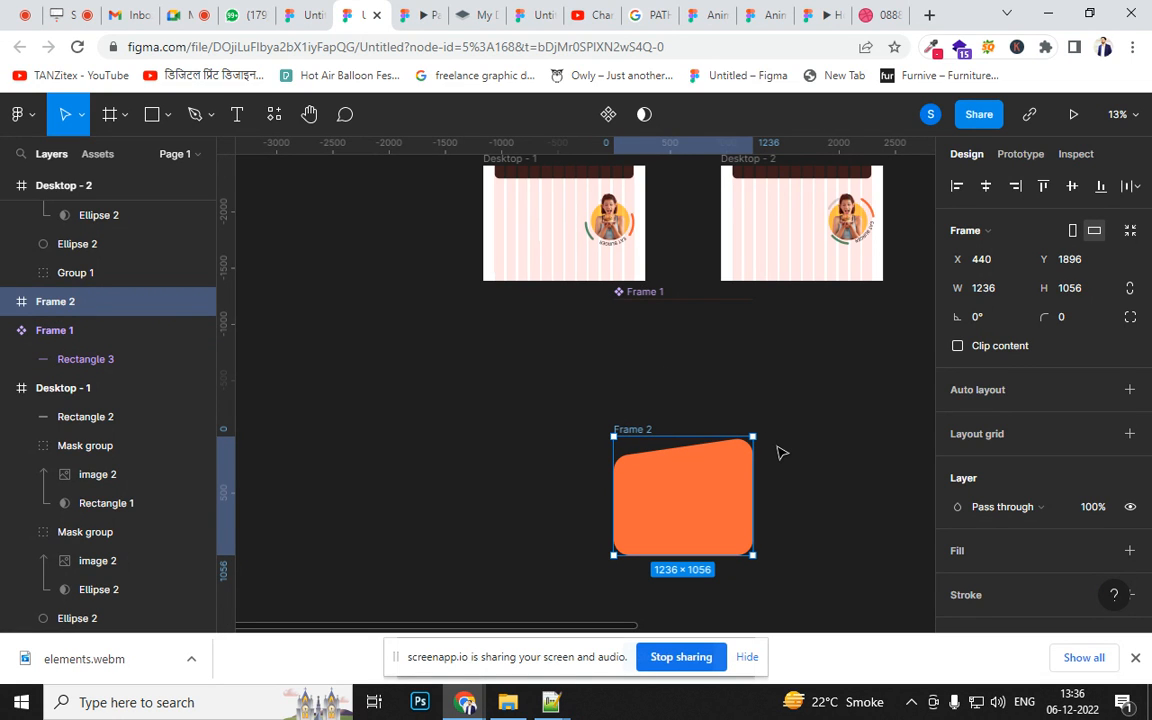
{"action": "key", "text": "ctrl+alt+k"}
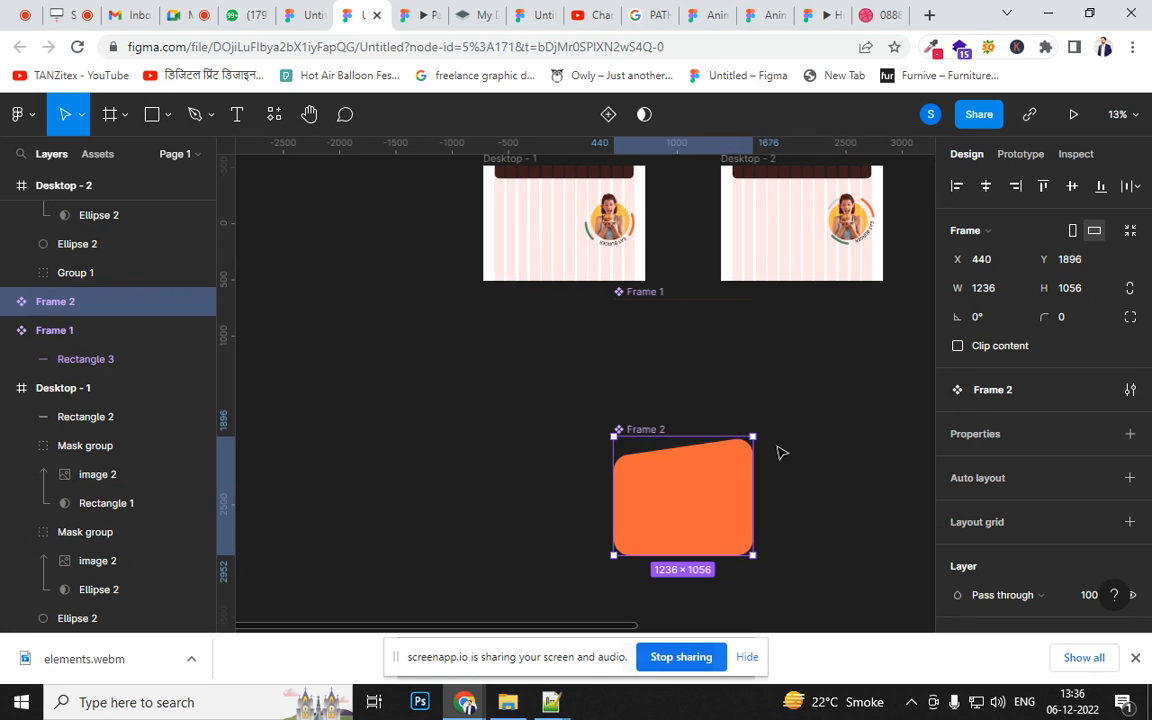
- Select both components together and check the overflow scrolling options in their prototype settings
{"action": "left_click", "coordinate": [651, 295], "text": "shift"}
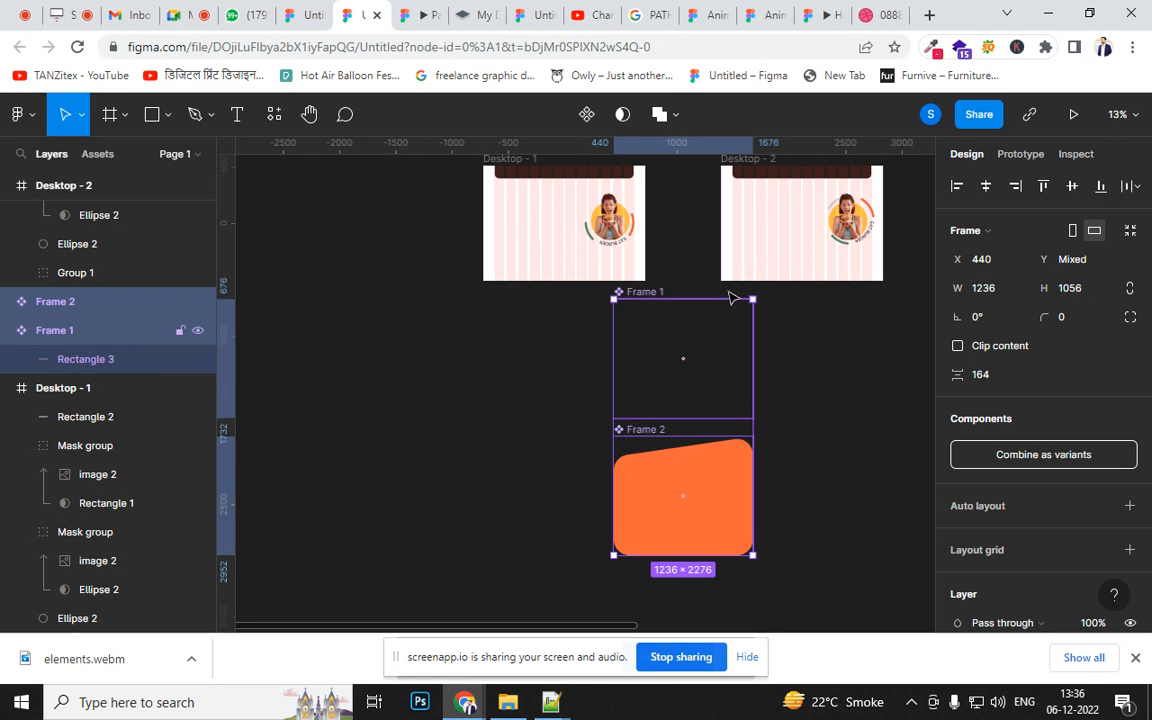
{"action": "left_click", "coordinate": [1038, 158]}
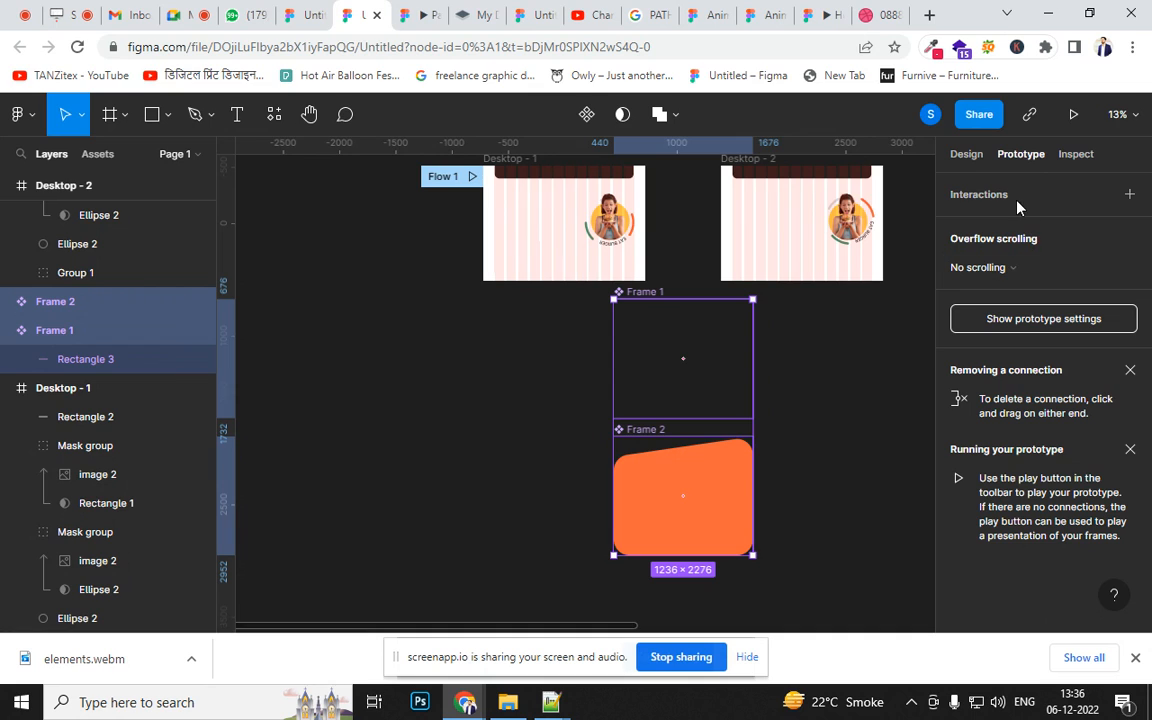
{"action": "left_click", "coordinate": [1012, 267]}
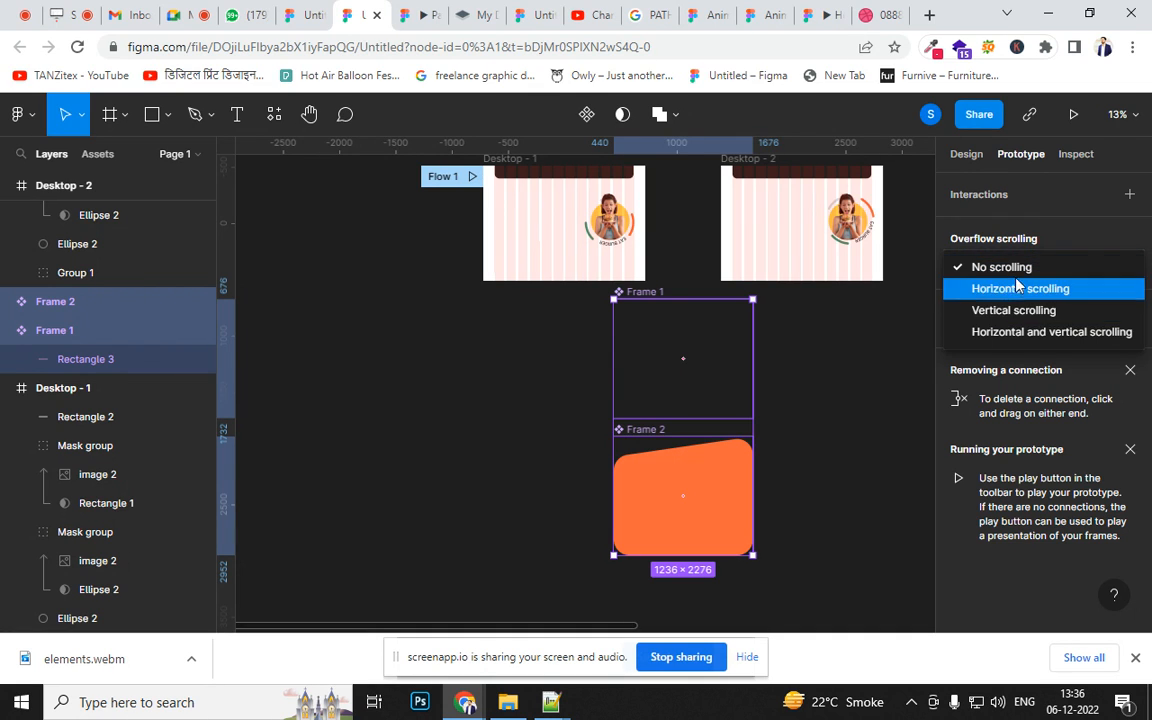
{"action": "left_click", "coordinate": [1025, 241]}
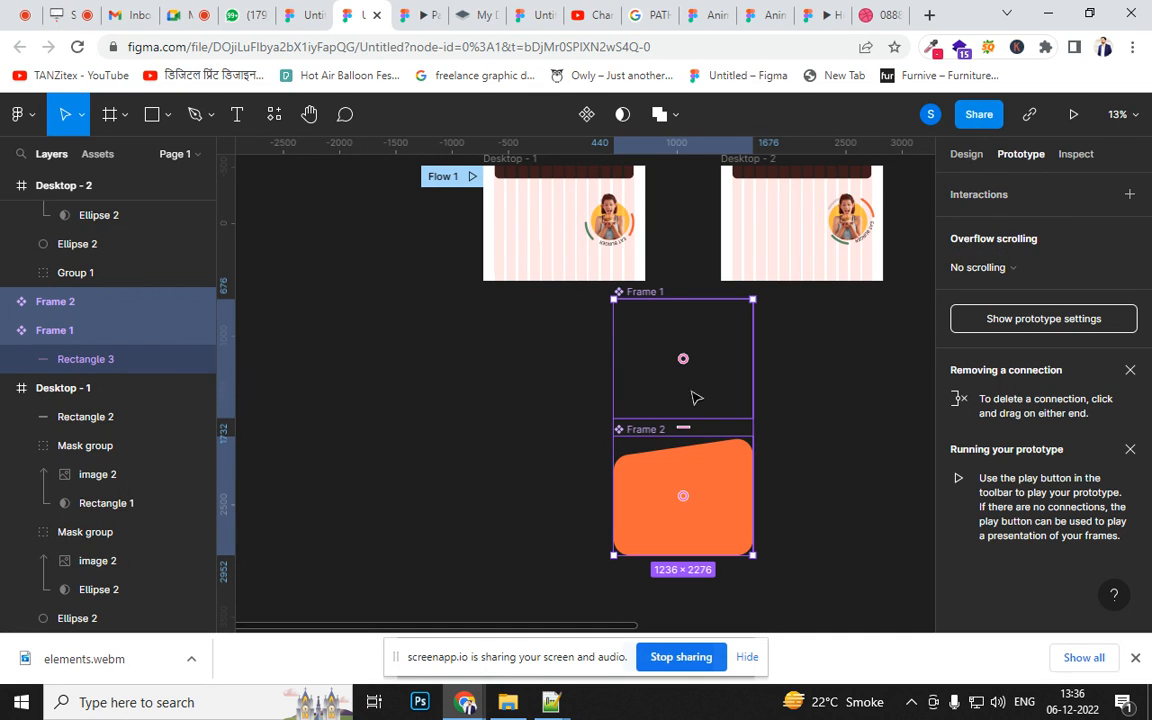
- Connect Frame 1 to Frame 2 with an On click interaction that navigates to it using Smart animate
{"action": "left_click", "coordinate": [722, 395]}
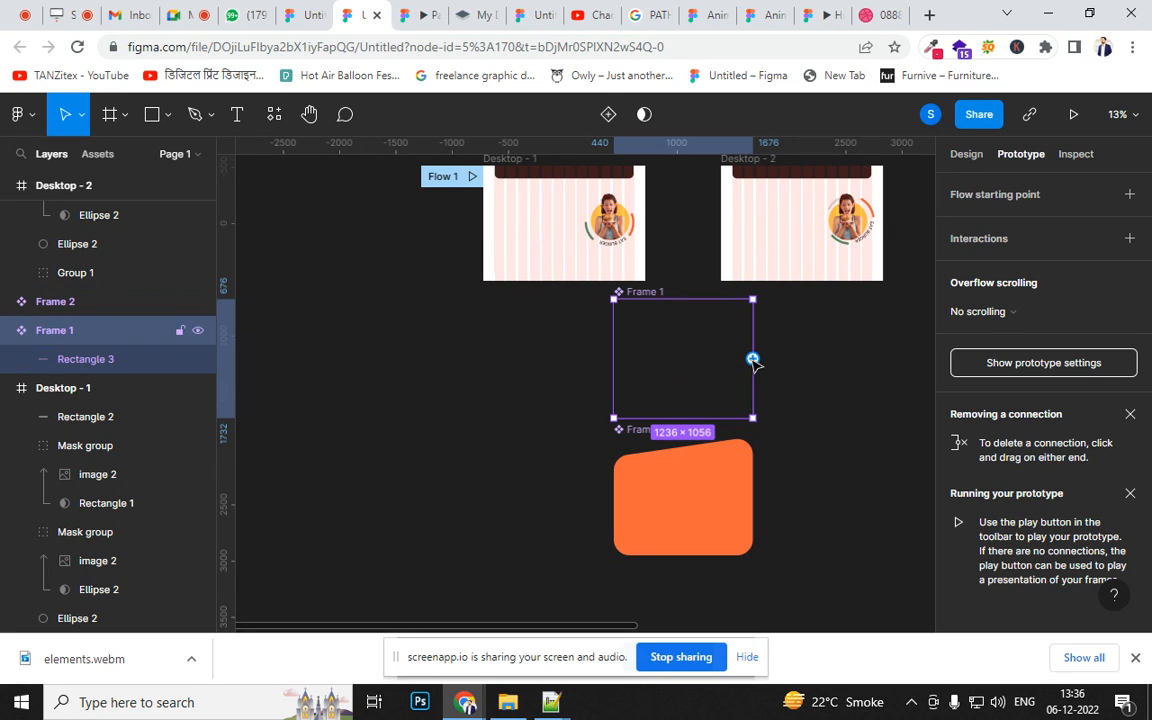
{"action": "left_click_drag", "start_coordinate": [683, 418], "coordinate": [653, 514]}
{"action": "left_click", "coordinate": [799, 342]}
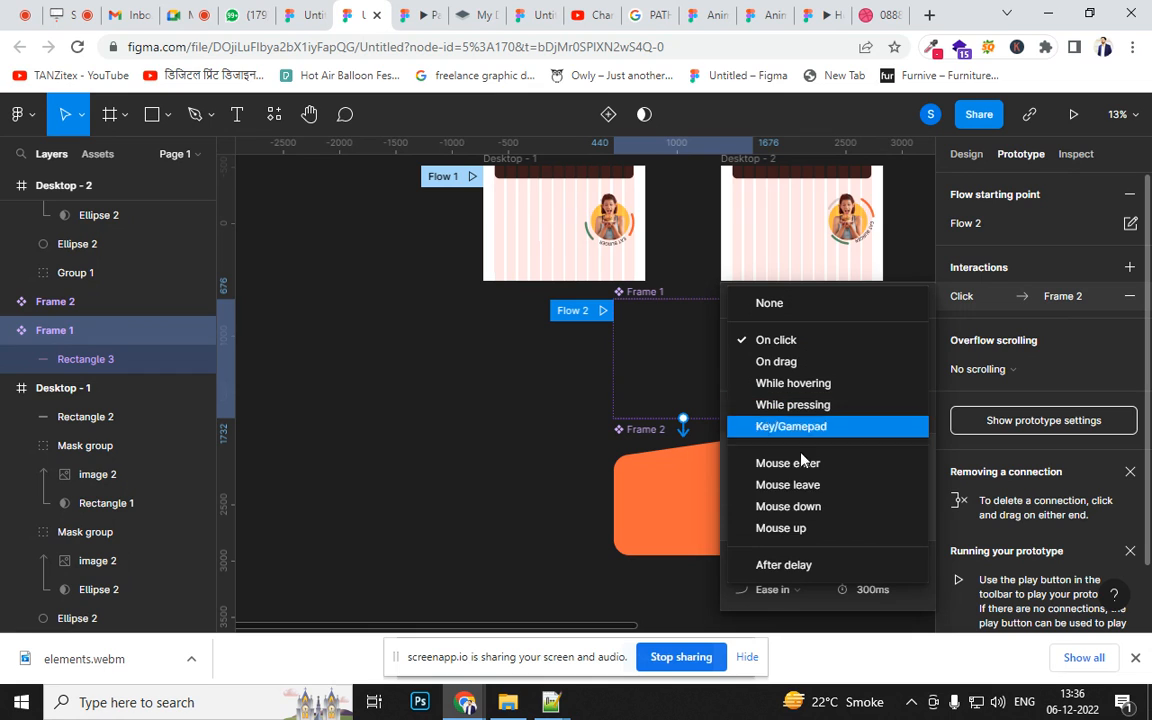
{"action": "left_click", "coordinate": [790, 566]}
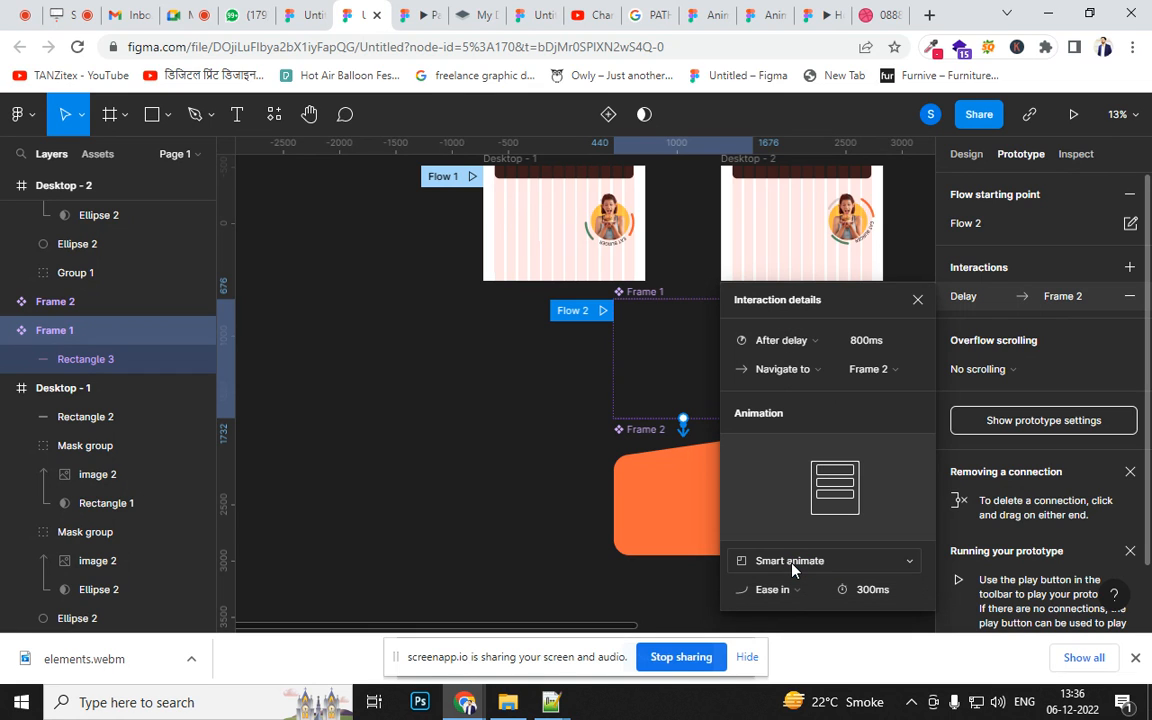
{"action": "left_click", "coordinate": [790, 341]}
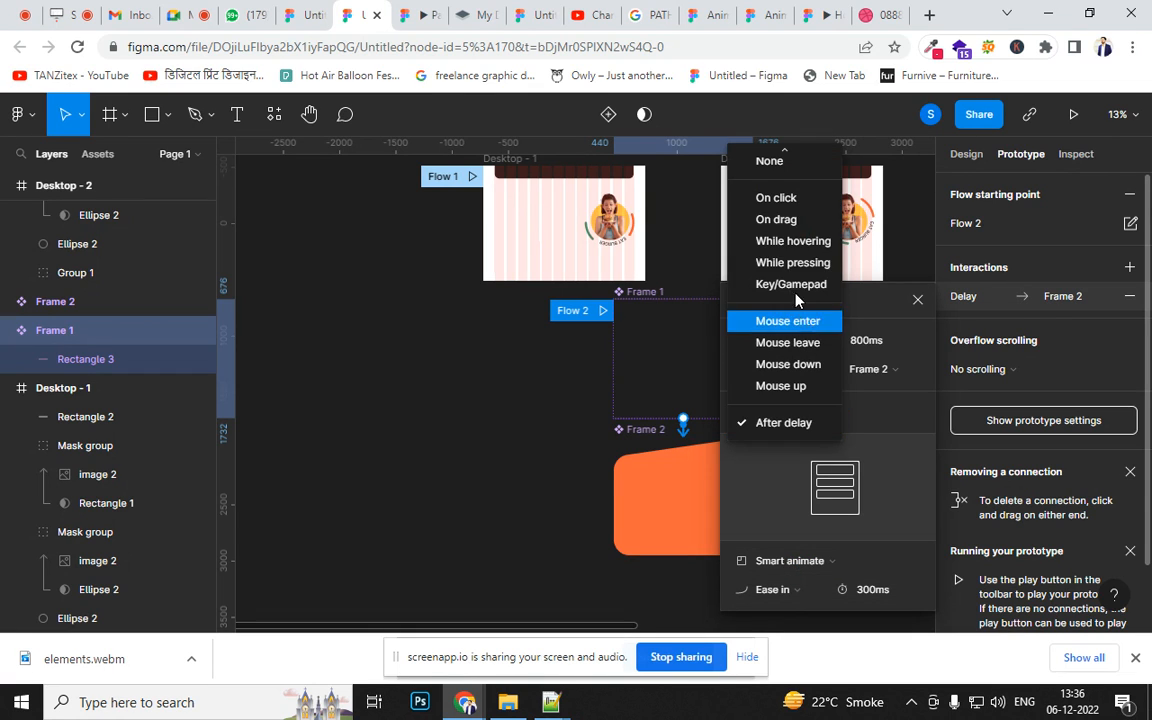
{"action": "left_click", "coordinate": [776, 197]}
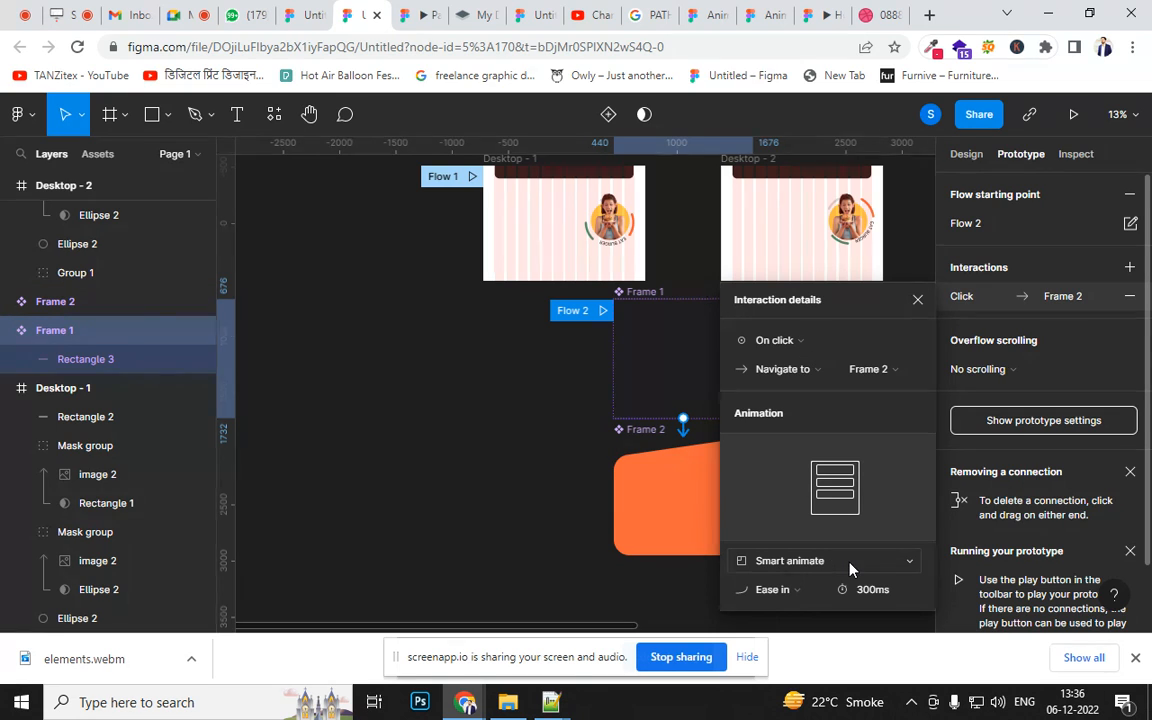
- Combine Frame 1 and Frame 2 as variants and move the resulting component set directly beneath Desktop - 2
{"action": "left_click", "coordinate": [659, 321]}
{"action": "left_click", "coordinate": [668, 510], "text": "shift"}
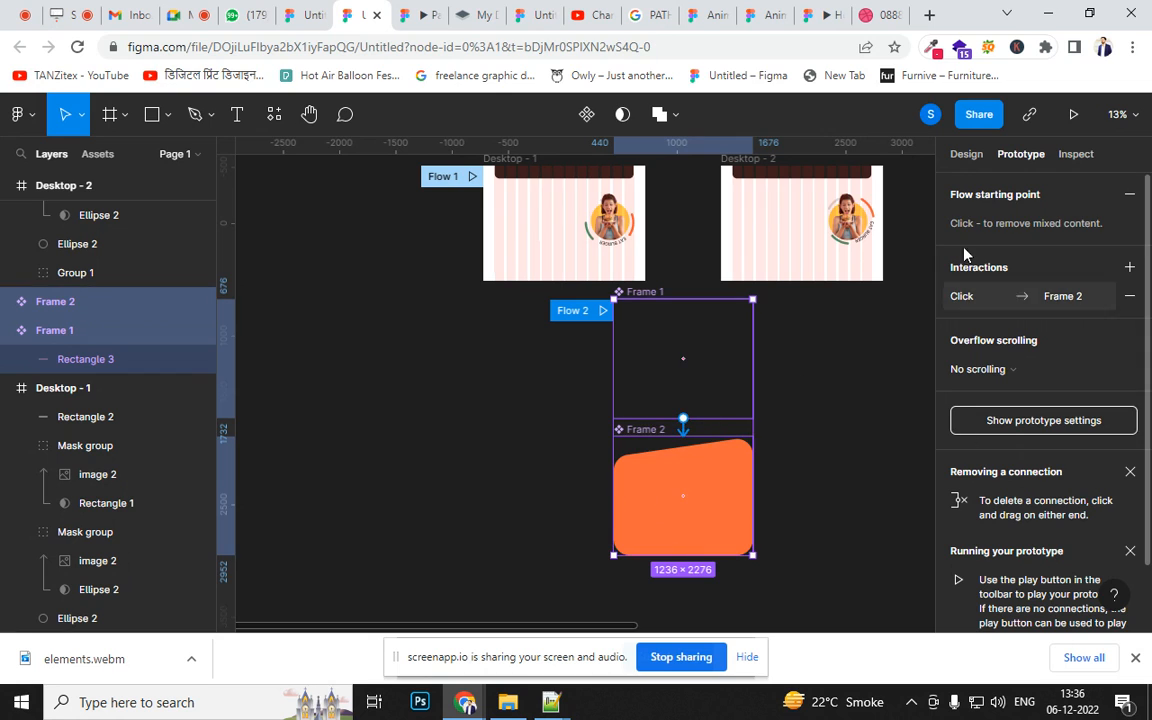
{"action": "left_click", "coordinate": [966, 160]}
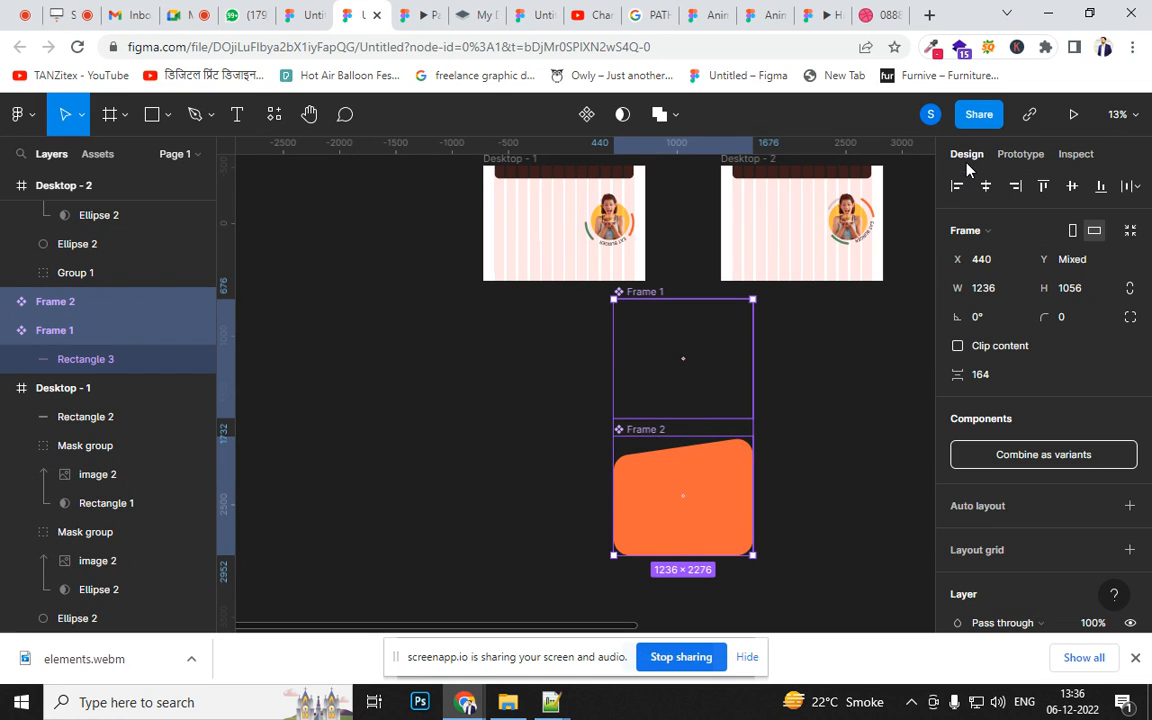
{"action": "left_click", "coordinate": [1027, 459]}
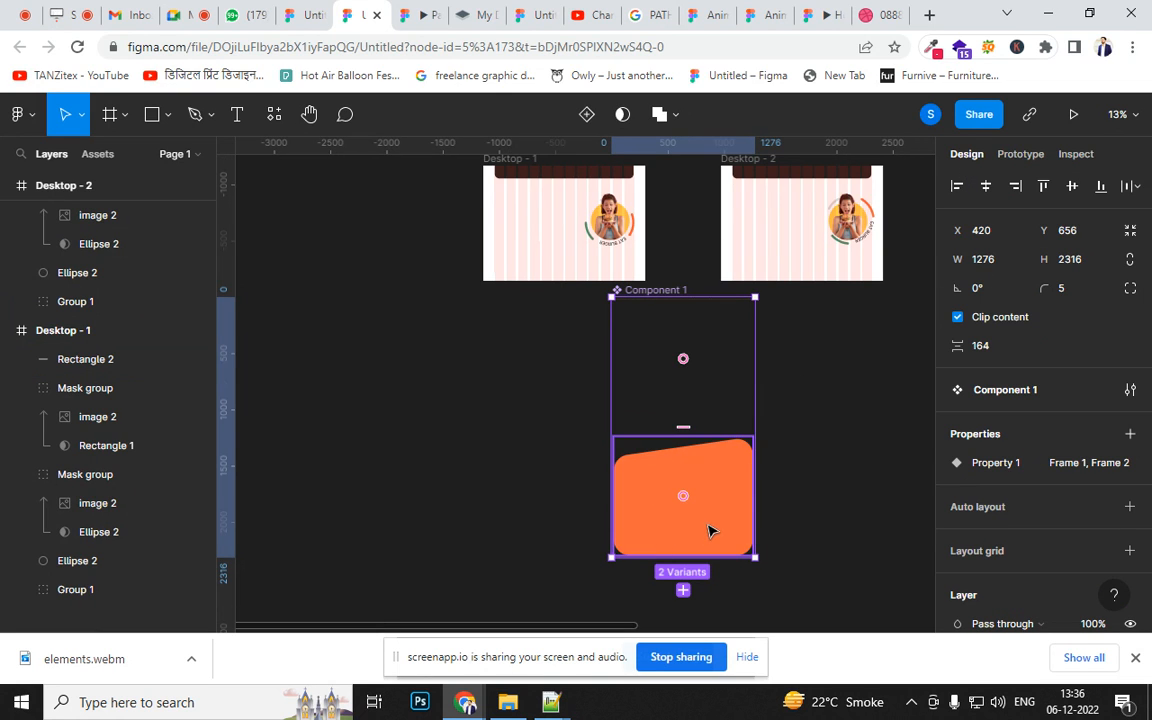
{"action": "left_click_drag", "start_coordinate": [745, 522], "coordinate": [820, 533]}
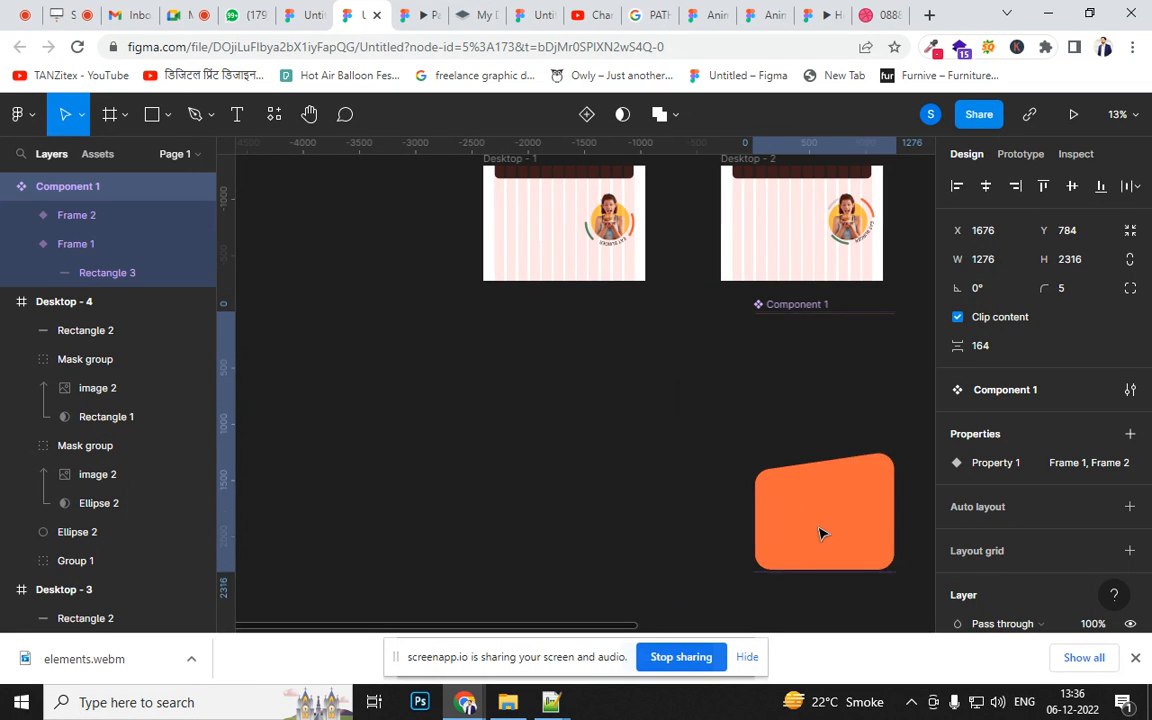
{"action": "left_click", "coordinate": [166, 115]}
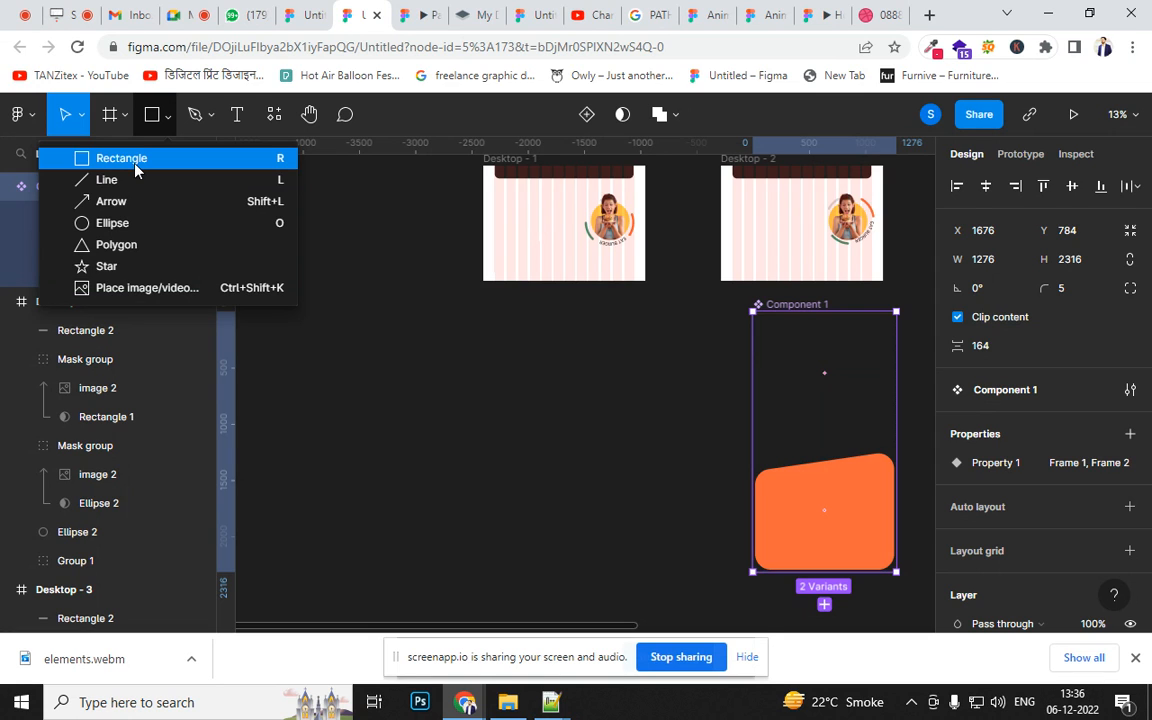
{"action": "left_click", "coordinate": [533, 413]}
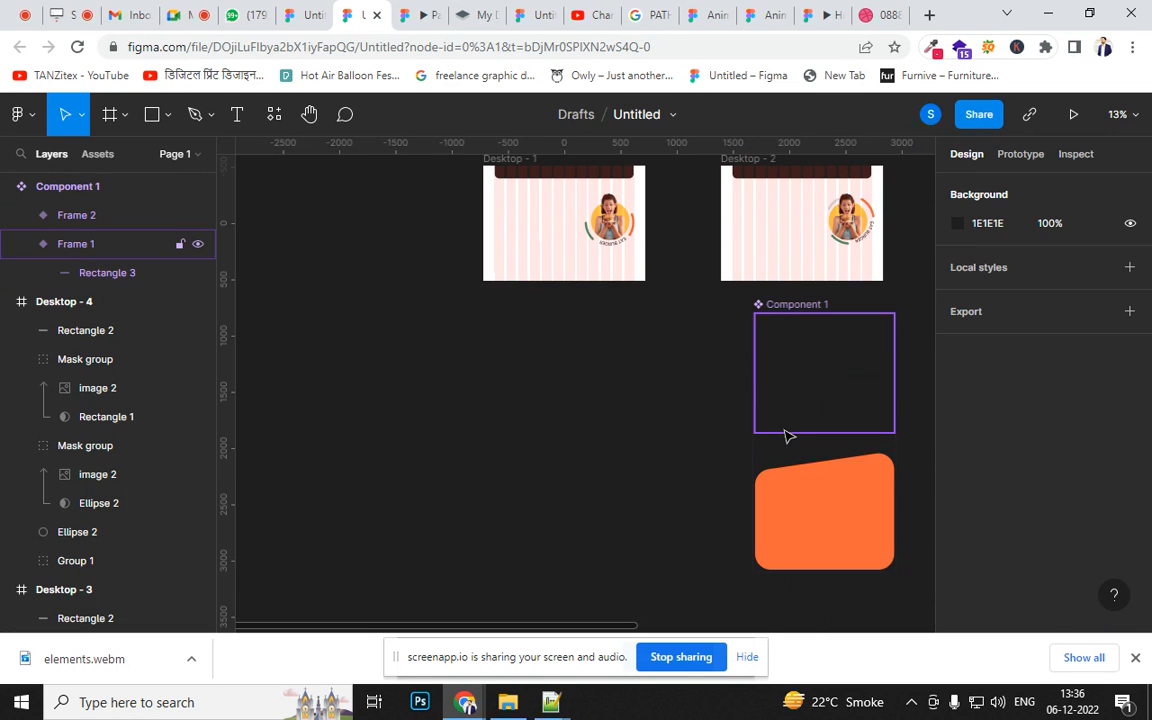
{"action": "left_click", "coordinate": [787, 436]}
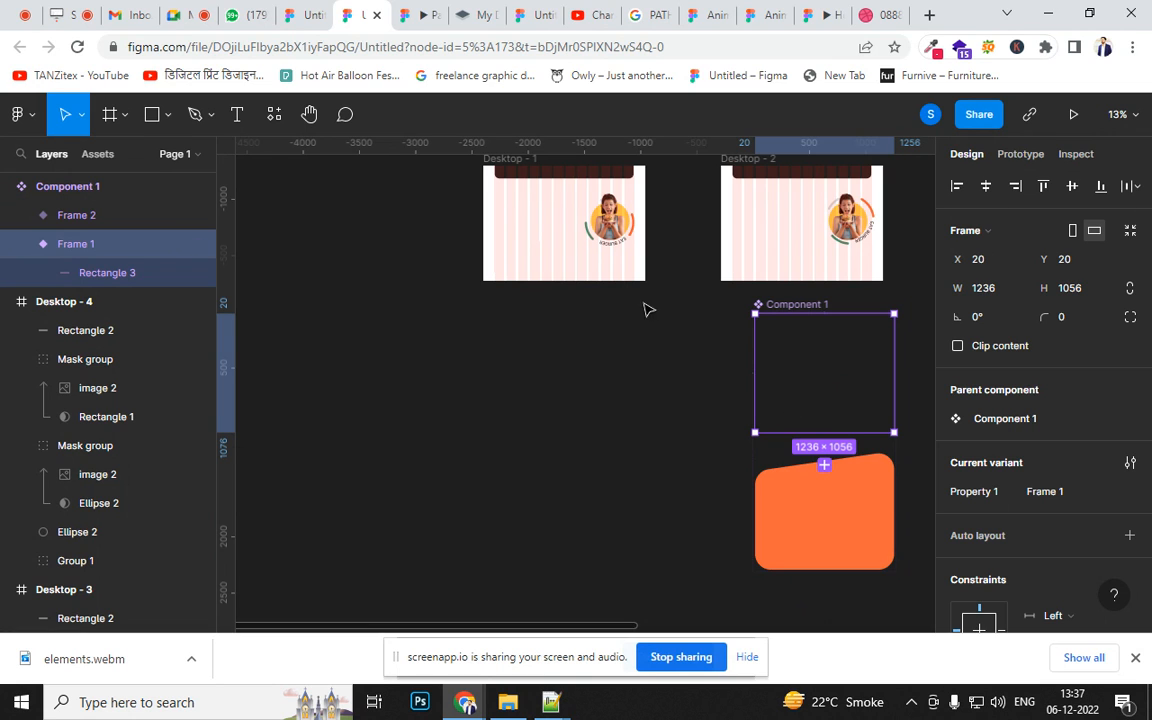
{"action": "left_click", "coordinate": [604, 282]}
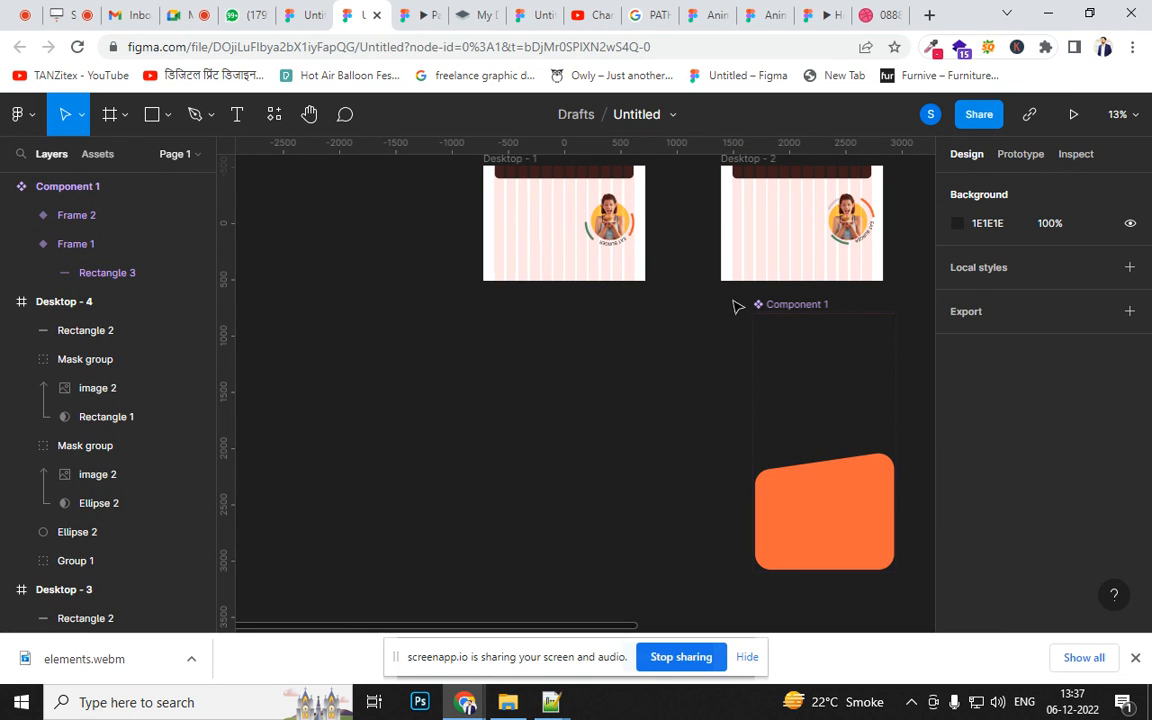
{"action": "left_click", "coordinate": [789, 311]}
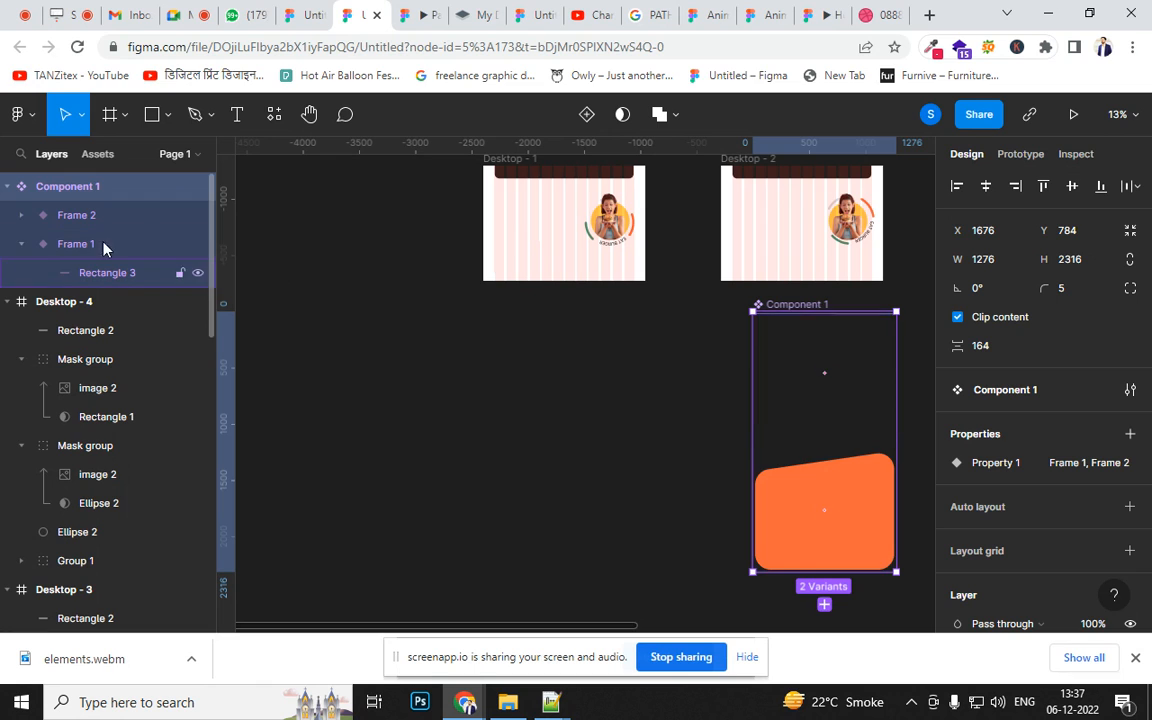
- Place an instance of Component 1 from the local components on Desktop - 1
{"action": "left_click", "coordinate": [98, 153]}
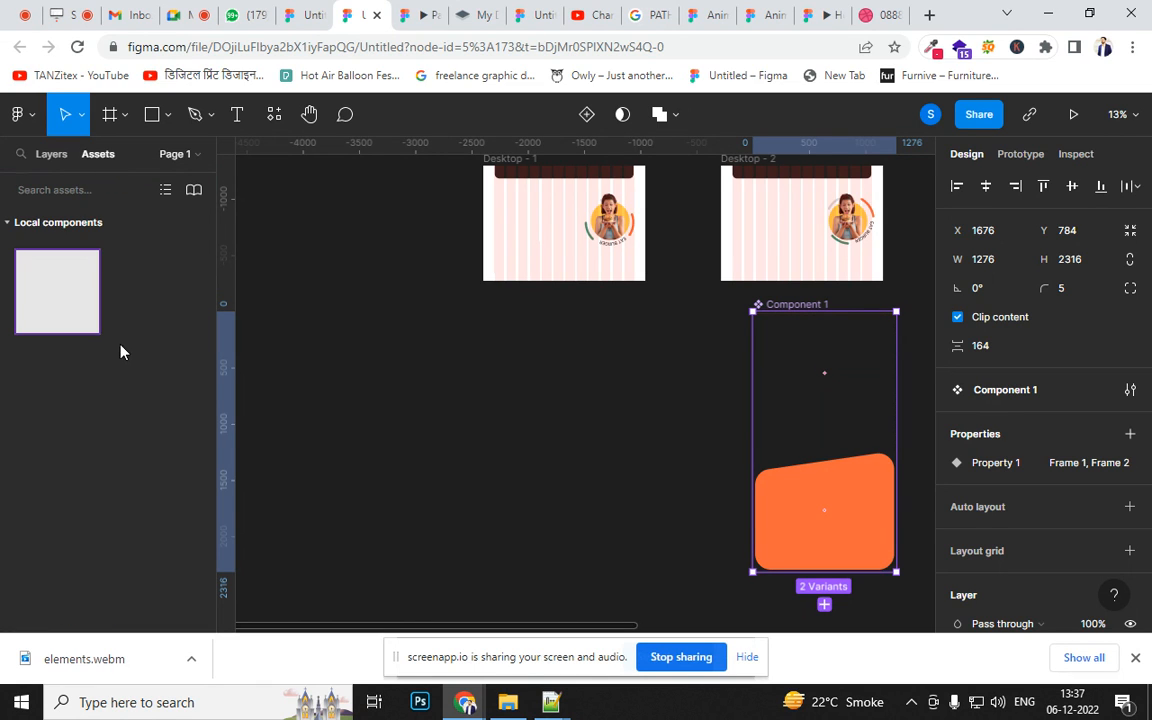
{"action": "left_click", "coordinate": [517, 313]}
{"action": "mouse_move", "coordinate": [547, 277]}
{"action": "left_mouse_down"}
{"action": "mouse_move", "coordinate": [525, 300]}
{"action": "mouse_move", "coordinate": [584, 268]}
{"action": "mouse_move", "coordinate": [568, 228]}
{"action": "mouse_move", "coordinate": [512, 229]}
{"action": "mouse_move", "coordinate": [512, 306]}
{"action": "mouse_move", "coordinate": [578, 311]}
{"action": "mouse_move", "coordinate": [533, 320]}
{"action": "left_mouse_up"}
{"action": "left_click", "coordinate": [492, 381]}
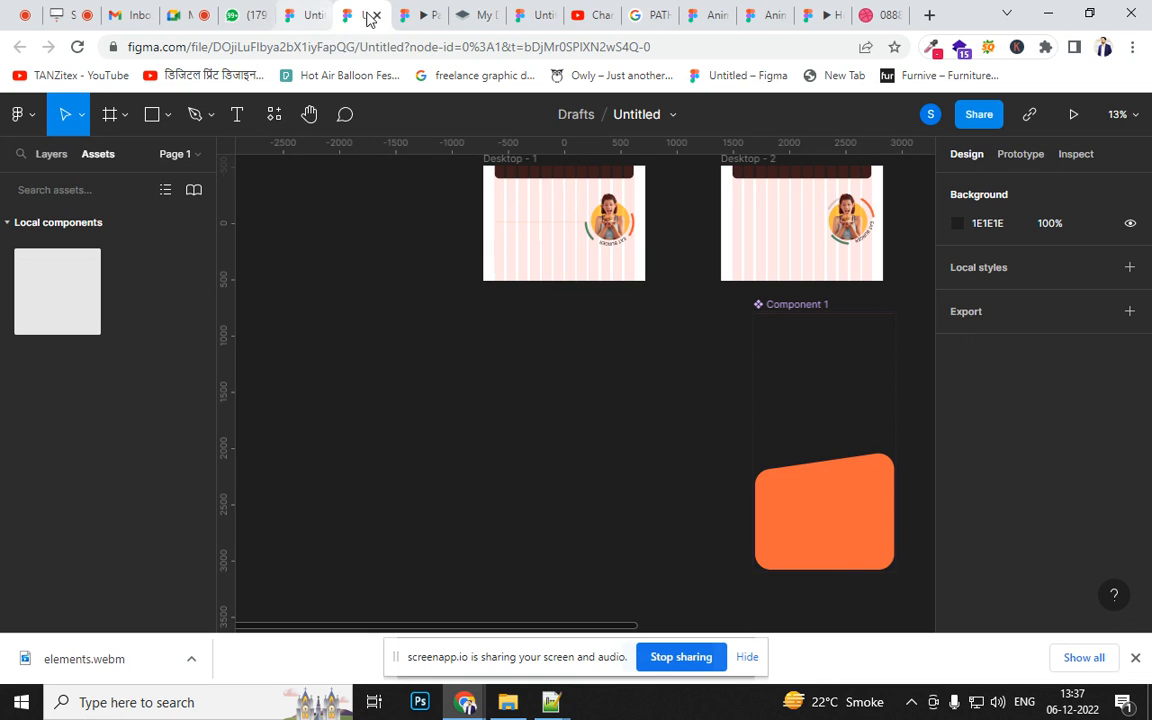
- View the running burger prototype in its browser tab and return to the design file
{"action": "left_click", "coordinate": [421, 13]}
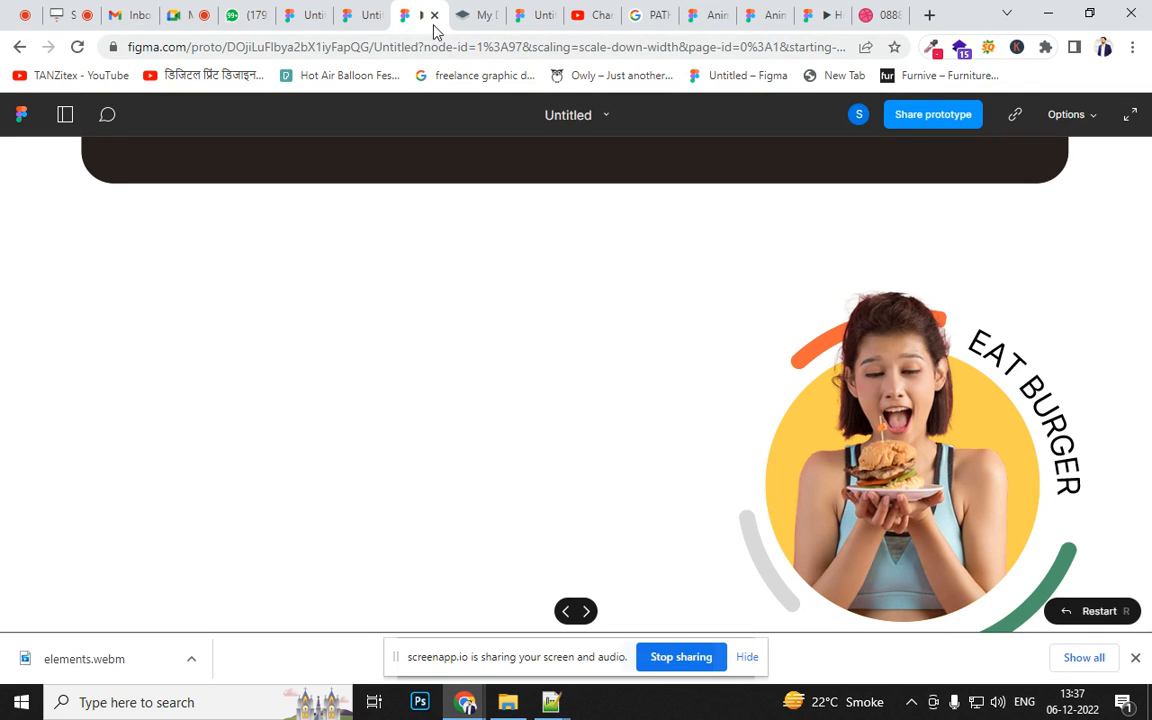
{"action": "left_click", "coordinate": [355, 18]}
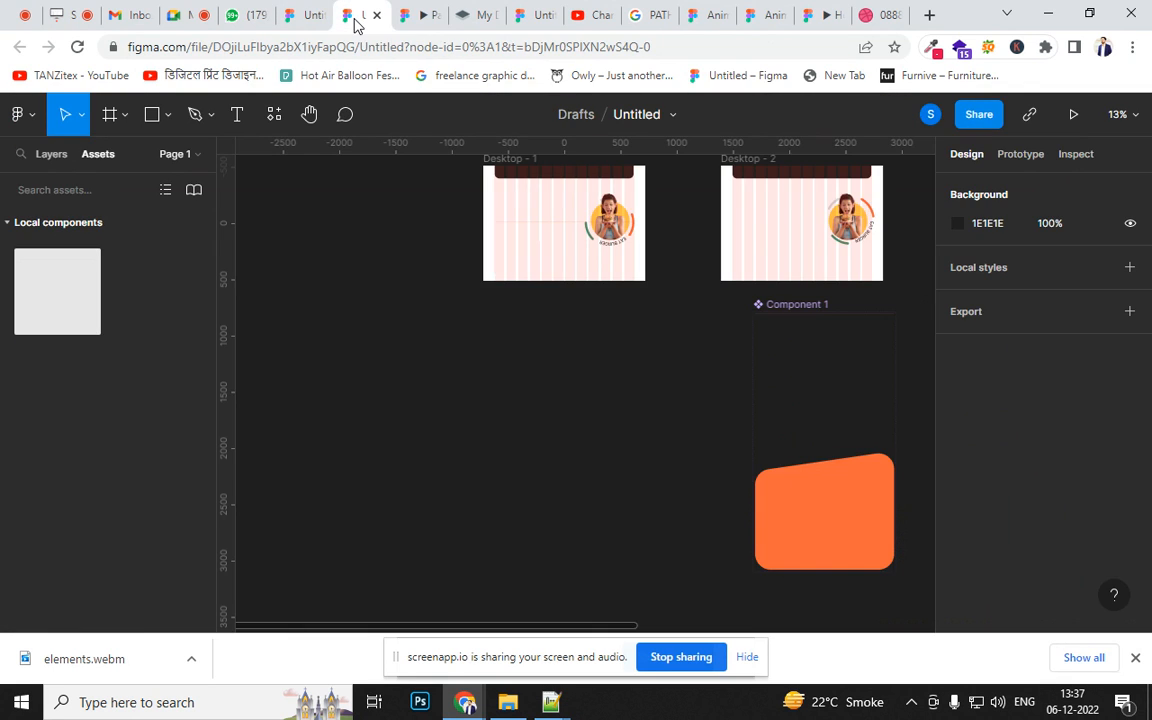
- Try to move the Component 1 instance away from Desktop - 1, and undo the move
{"action": "left_click", "coordinate": [537, 283]}
{"action": "left_click_drag", "start_coordinate": [514, 249], "coordinate": [514, 411]}
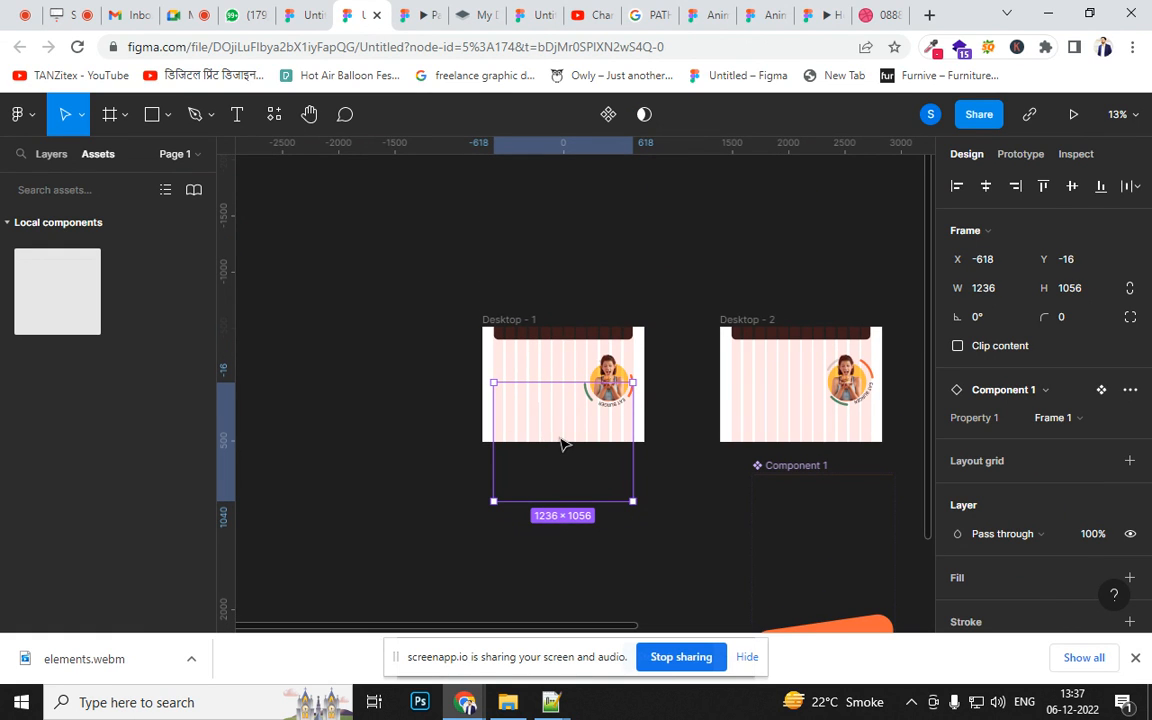
{"action": "left_click_drag", "start_coordinate": [561, 443], "coordinate": [686, 502]}
{"action": "key", "text": "ctrl+z"}
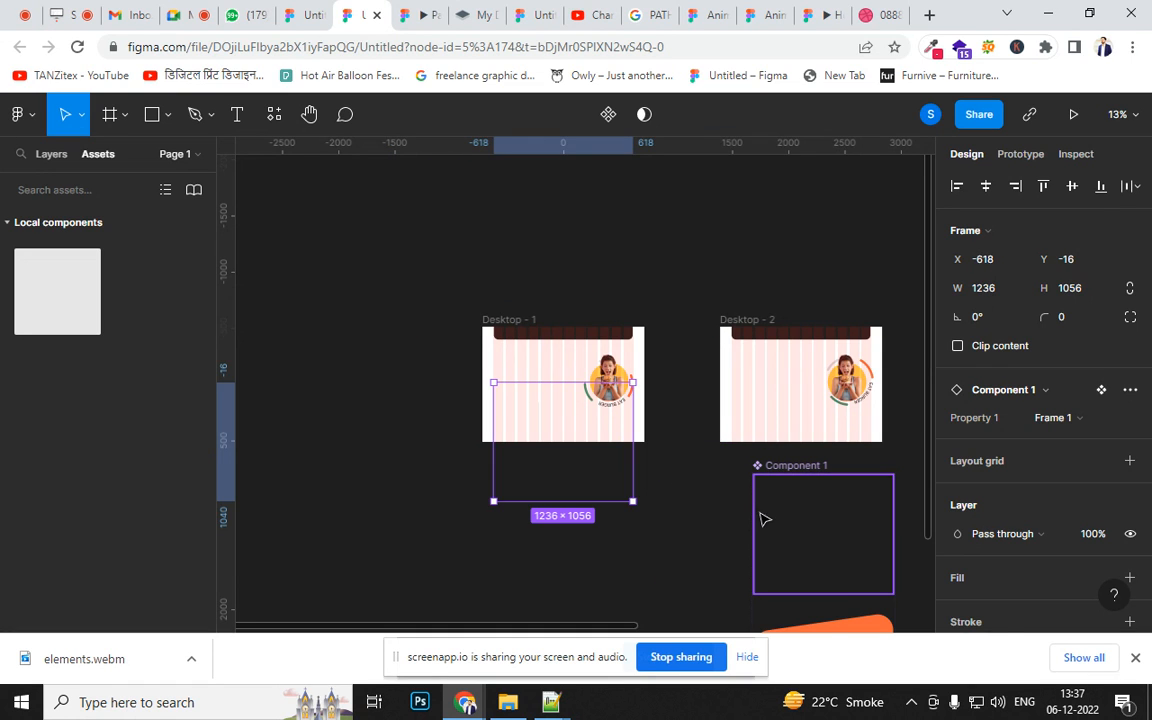
{"action": "left_click", "coordinate": [810, 507]}
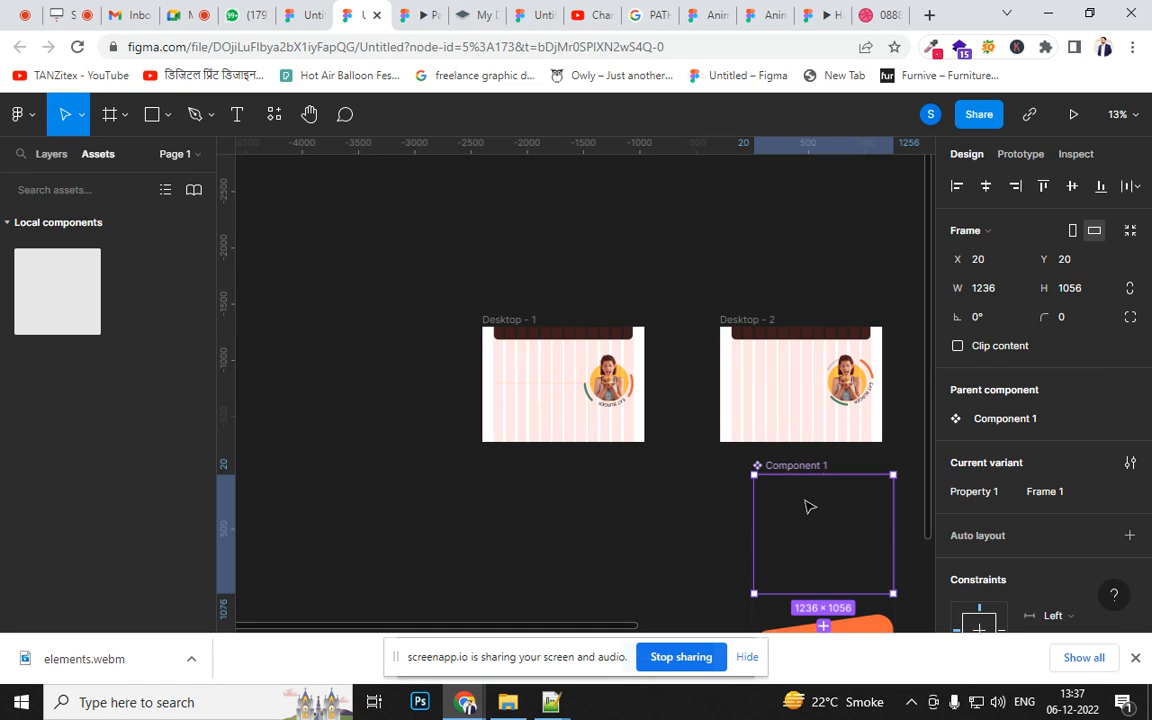
{"action": "left_click", "coordinate": [595, 455]}
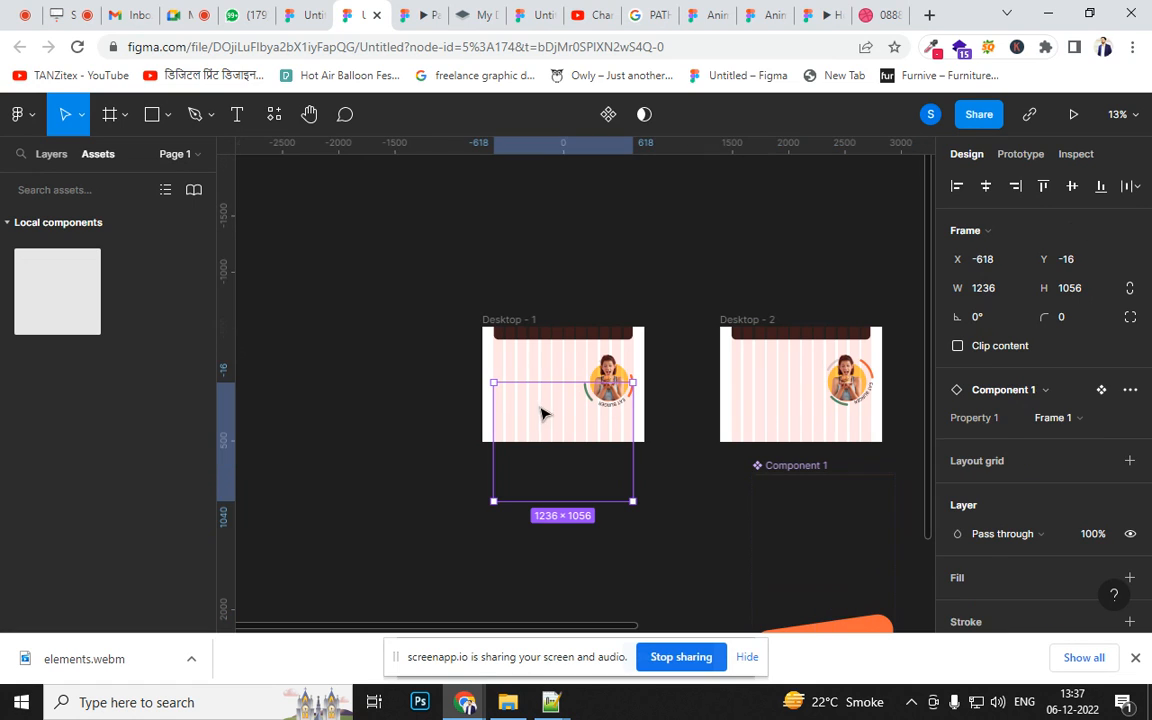
{"action": "left_click", "coordinate": [820, 500]}
{"action": "left_click_drag", "start_coordinate": [794, 512], "coordinate": [680, 411]}
{"action": "left_click", "coordinate": [404, 324]}
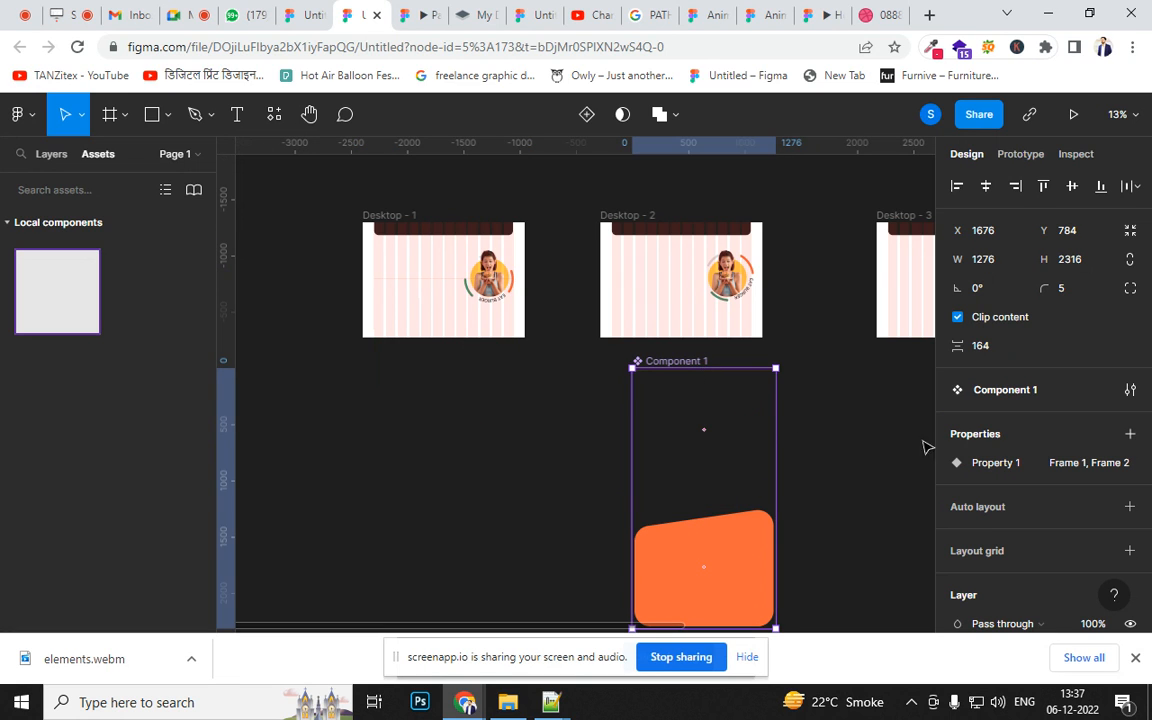
{"action": "left_click", "coordinate": [671, 394]}
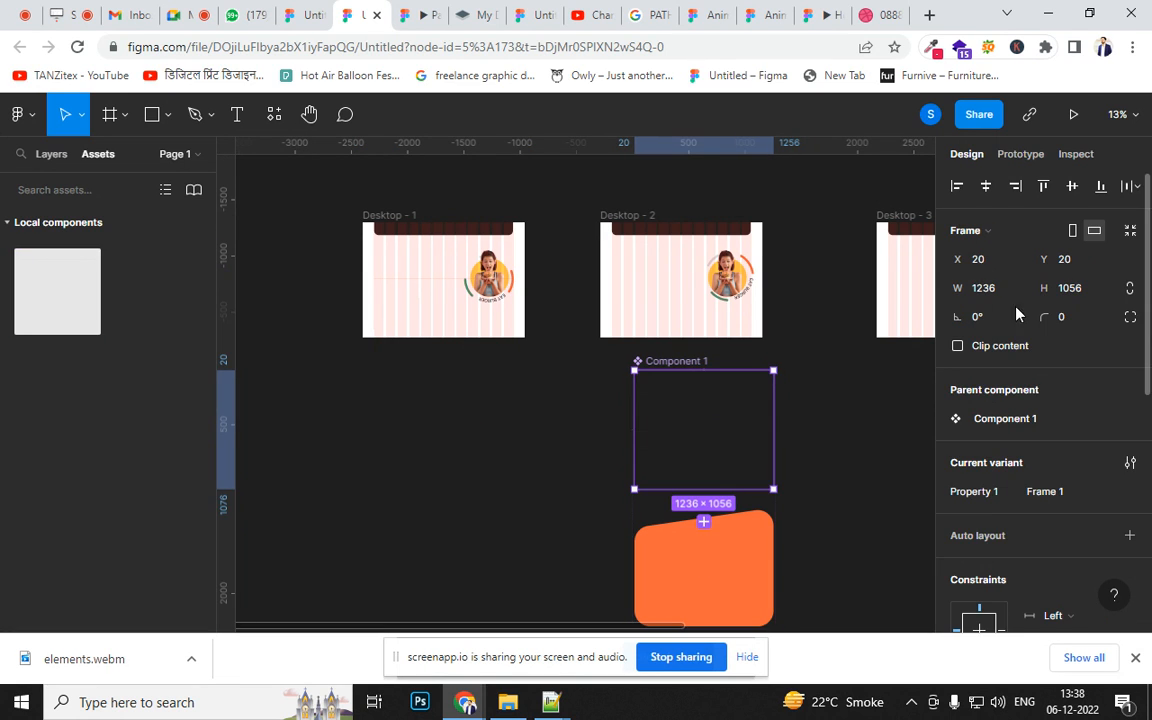
{"action": "left_click", "coordinate": [968, 259]}
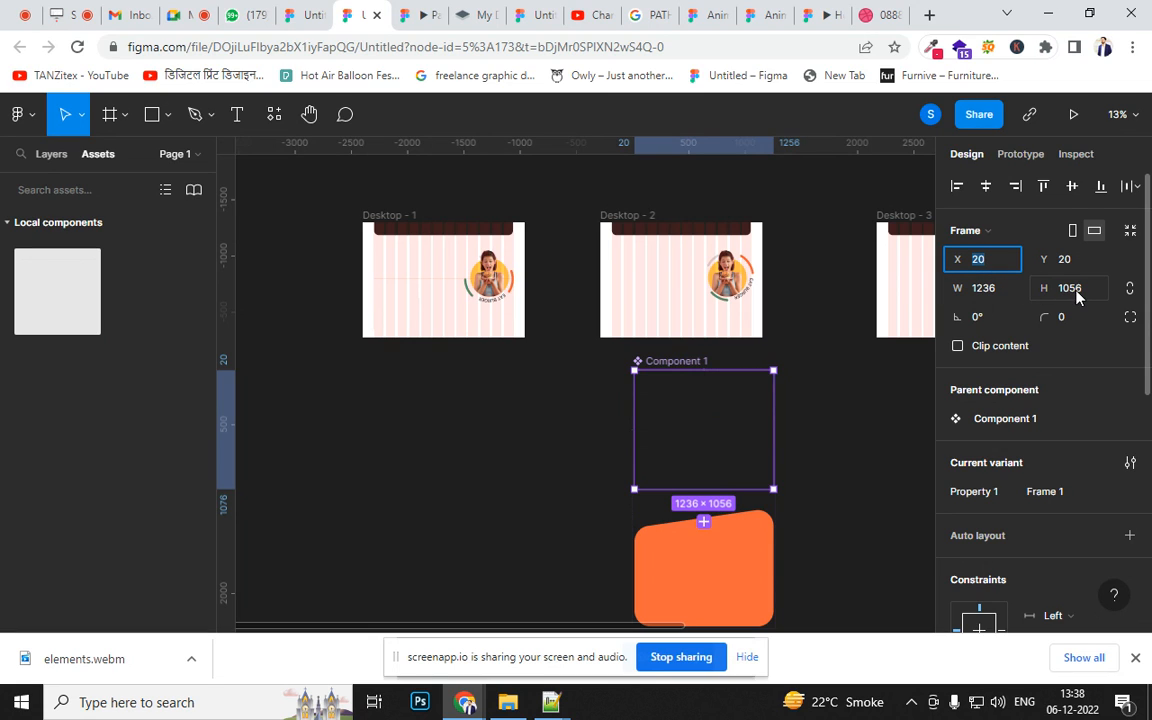
{"action": "left_click", "coordinate": [689, 441]}
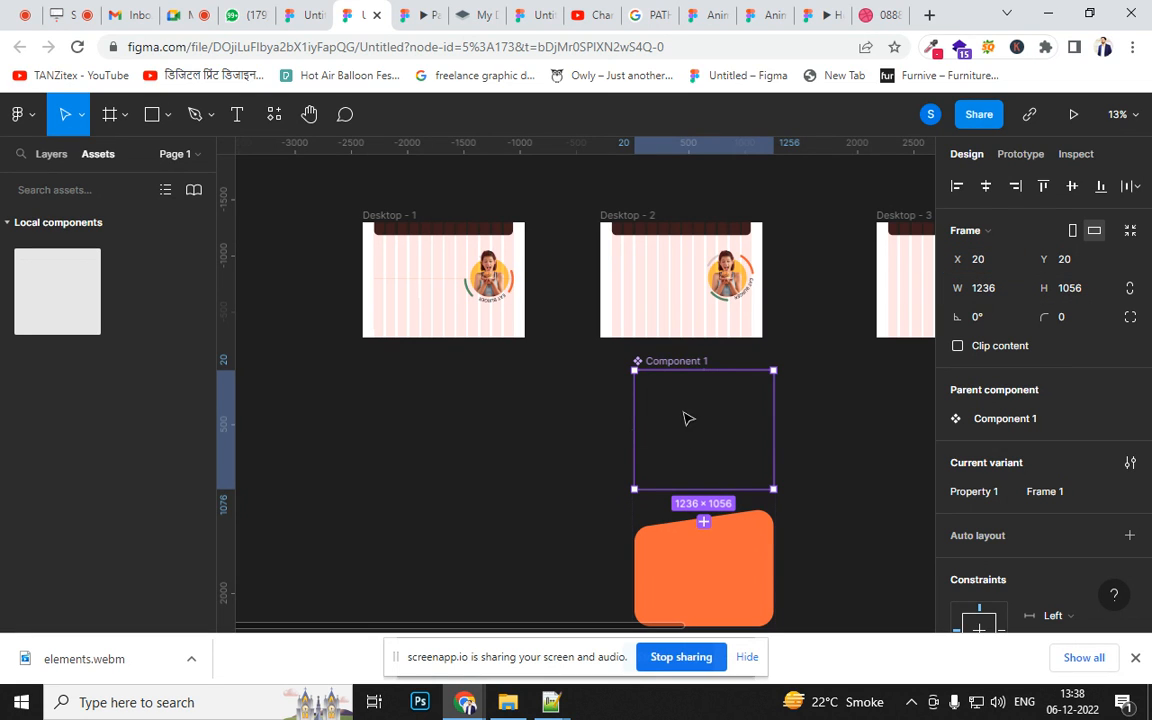
- Set the height of Rectangle 3 inside the Frame 1 variant of Component 1 to 161
{"action": "left_click", "coordinate": [50, 158]}
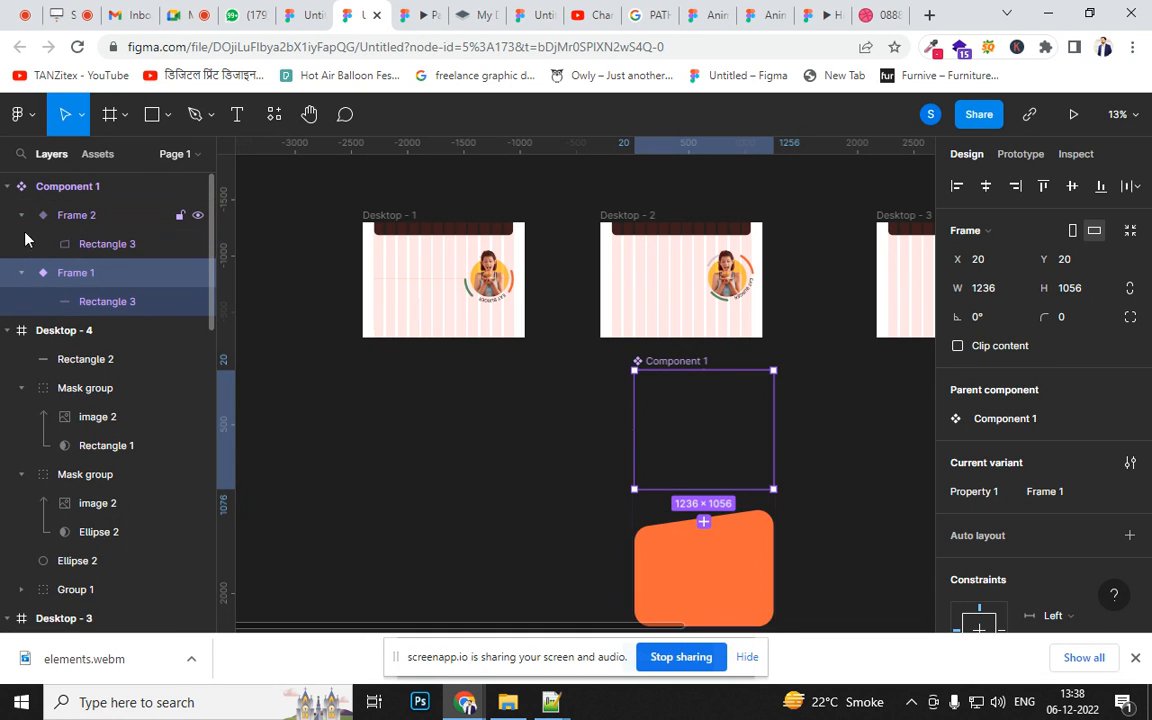
{"action": "left_click", "coordinate": [92, 244]}
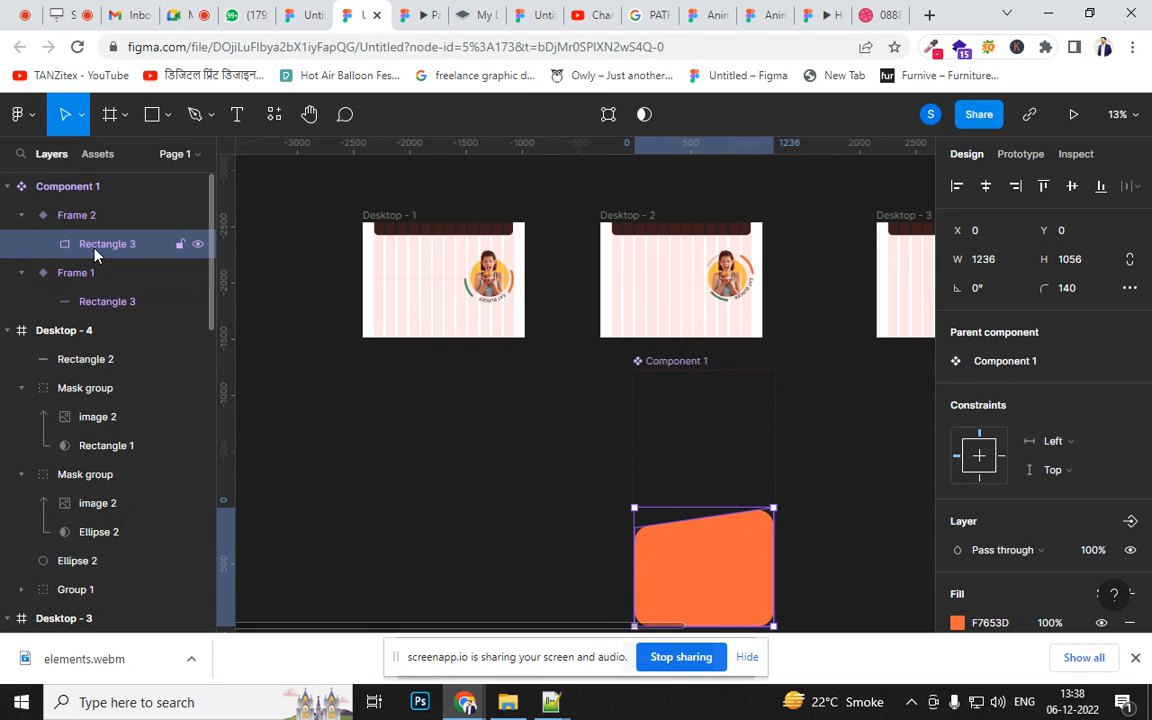
{"action": "left_click", "coordinate": [22, 274]}
{"action": "left_click", "coordinate": [22, 274]}
{"action": "left_click", "coordinate": [97, 311]}
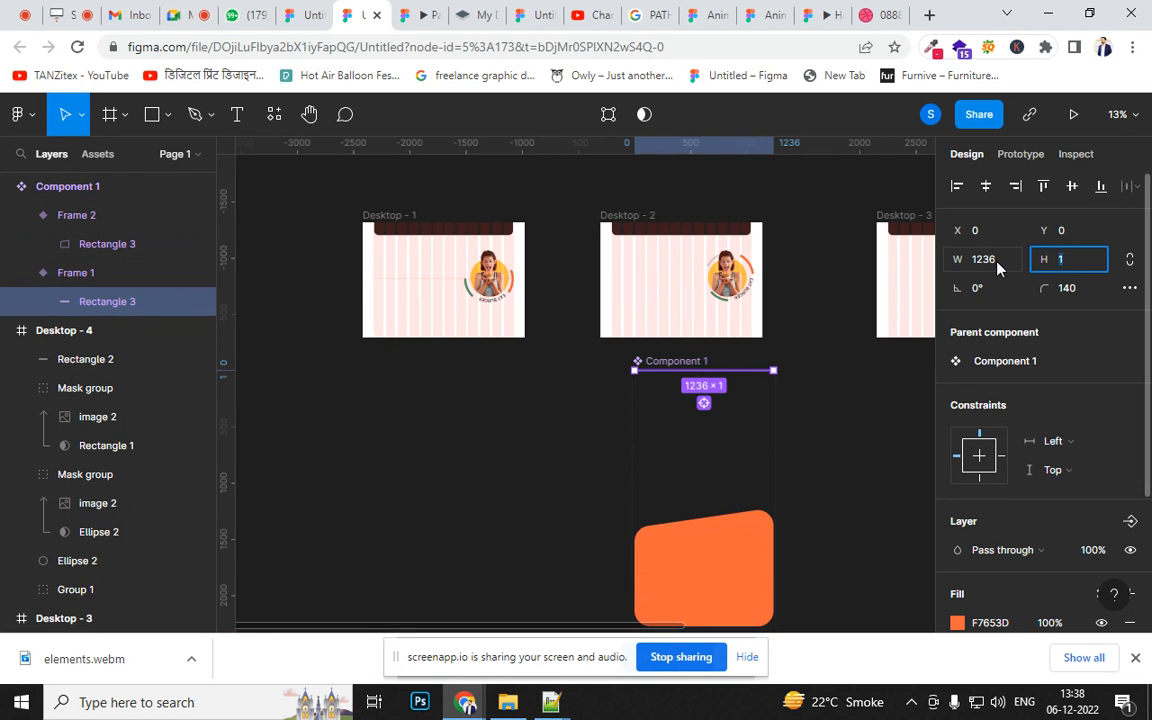
{"action": "type", "text": "91"}
{"action": "key", "text": "Return"}
{"action": "key", "text": "shift+Up"}
{"action": "key", "text": "shift+Up"}
{"action": "key", "text": "shift+Up"}
{"action": "key", "text": "shift+Up"}
{"action": "key", "text": "shift+Up"}
{"action": "key", "text": "shift+Up"}
{"action": "key", "text": "shift+Up"}
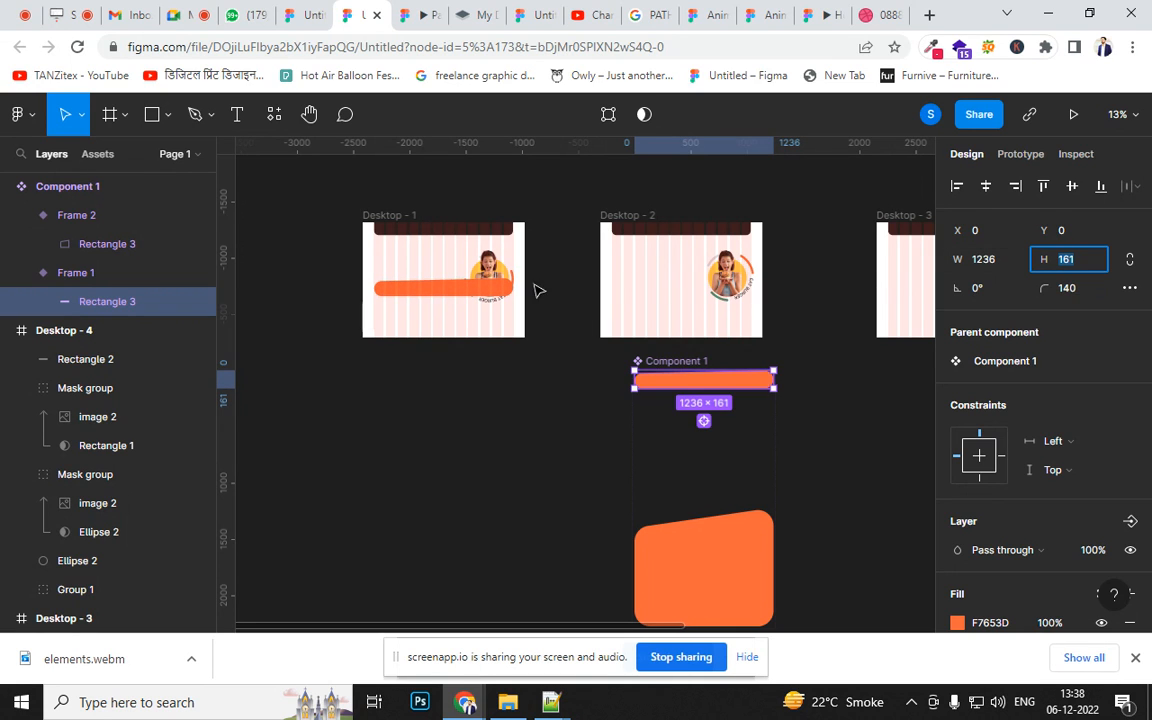
- Move the Component 1 instance on Desktop - 1 down to about Y 168, just below the burger image
{"action": "left_click_drag", "start_coordinate": [427, 301], "coordinate": [427, 324]}
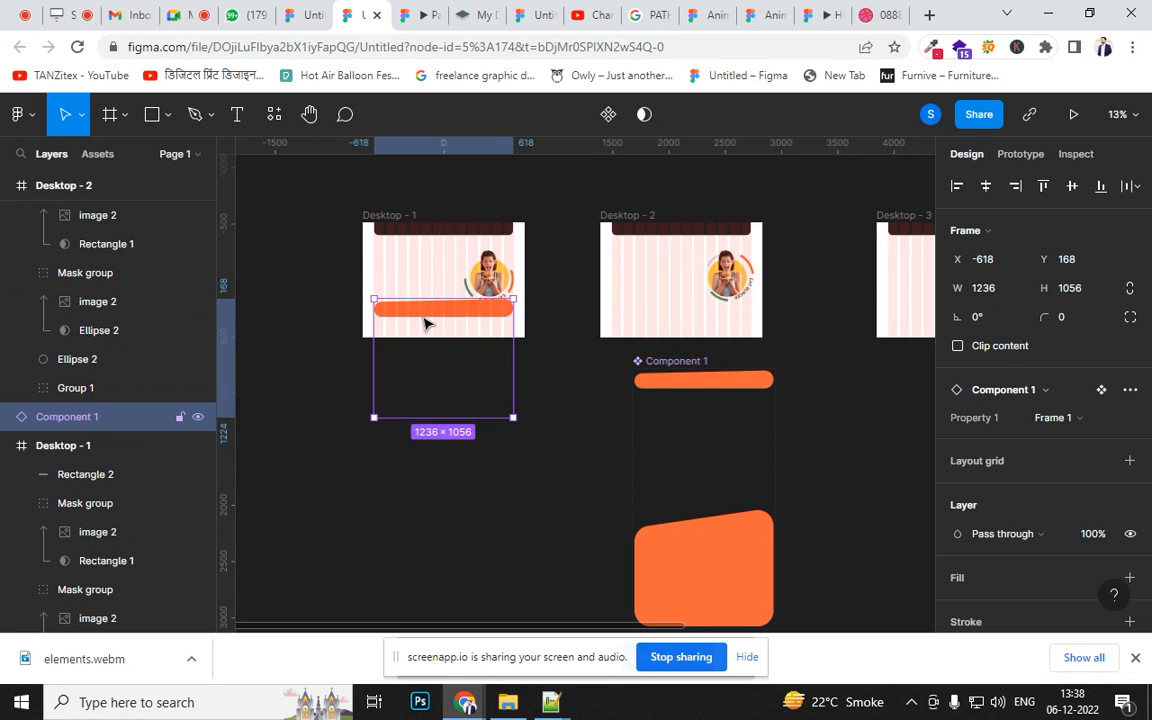
{"action": "left_click", "coordinate": [697, 399]}
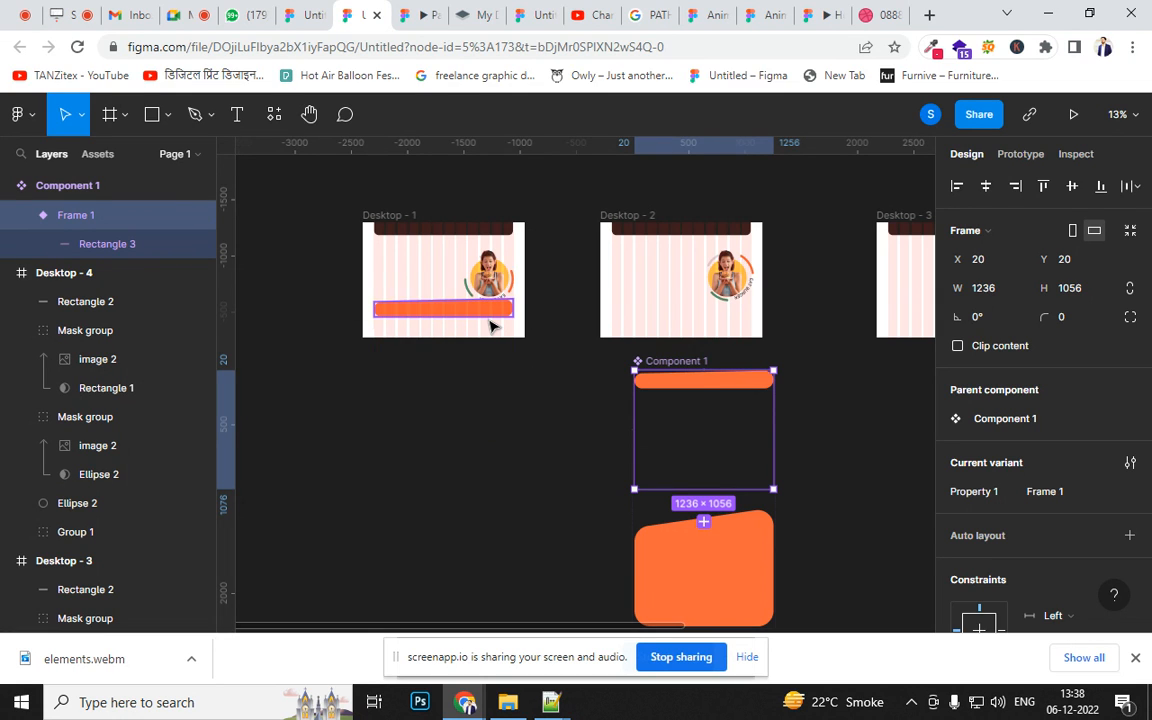
{"action": "left_click", "coordinate": [487, 277]}
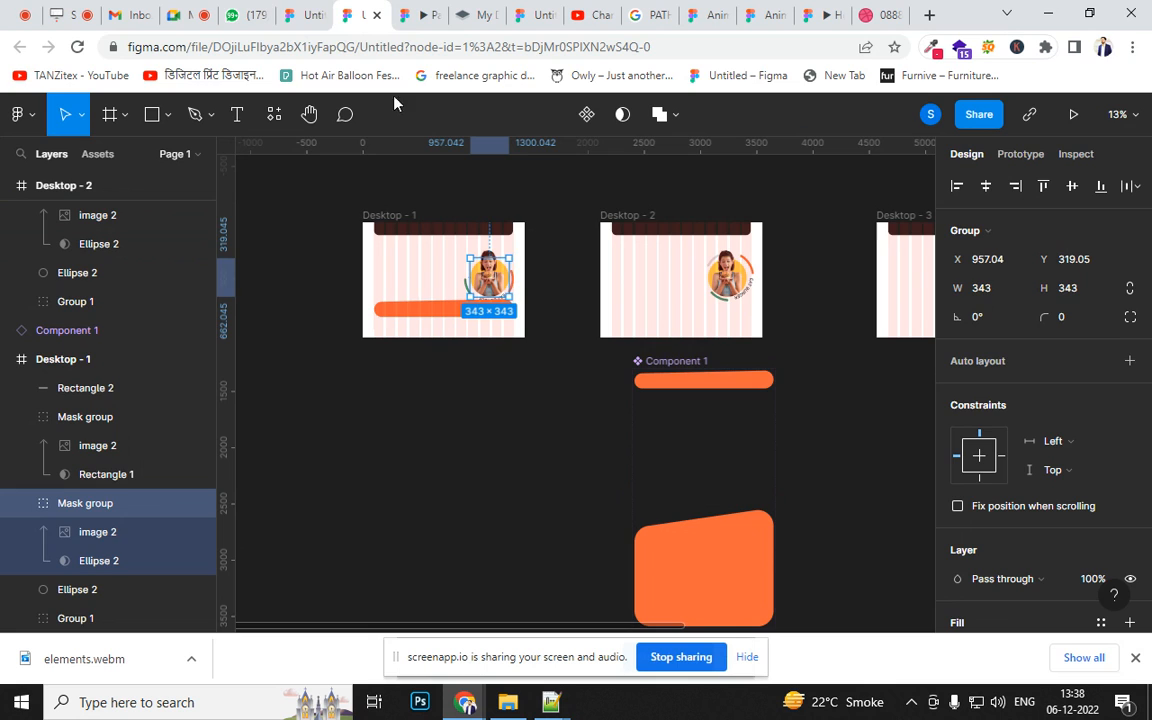
- Check the page area below the rotating burger image in the prototype preview and return to the design file
{"action": "left_click", "coordinate": [300, 16]}
{"action": "left_click", "coordinate": [412, 15]}
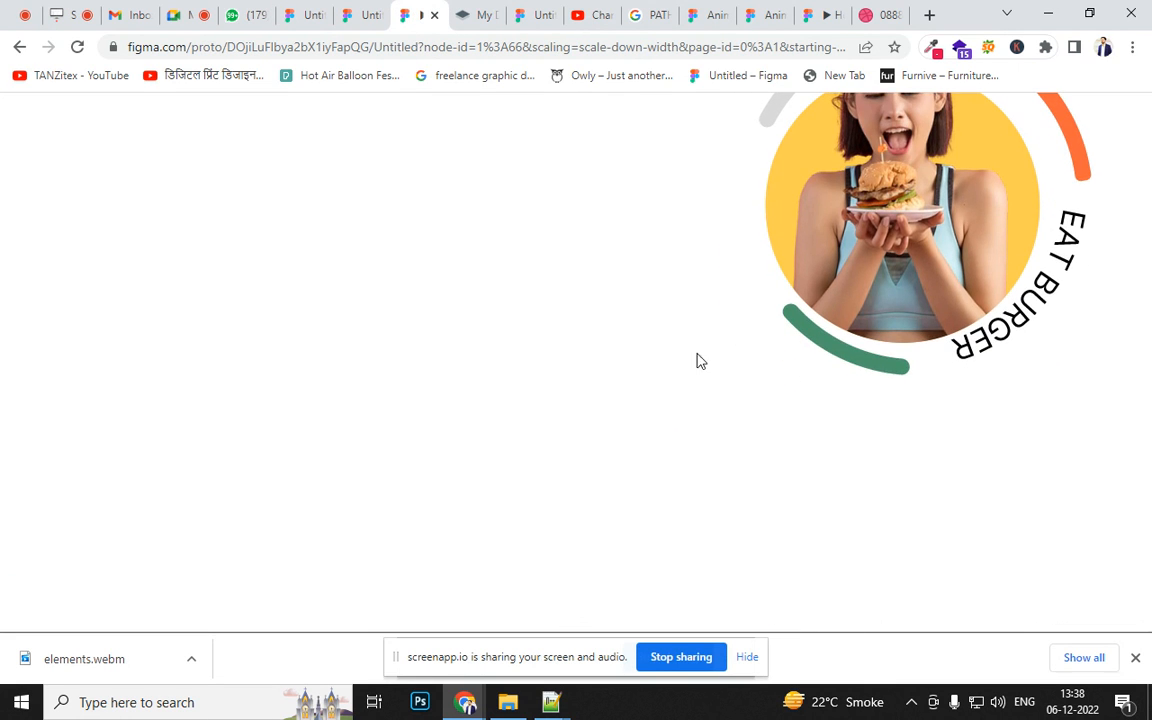
{"action": "left_click", "coordinate": [366, 15]}
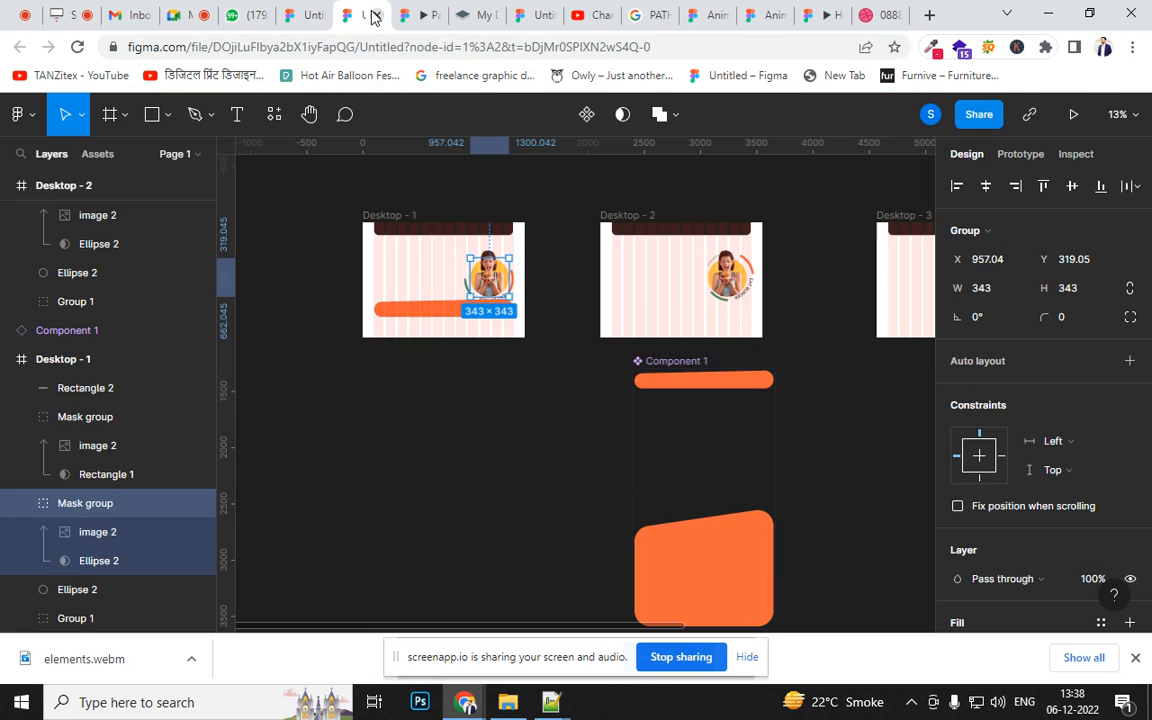
- Remove the after-delay interaction that links the Desktop - 1 frame to Desktop - 2
{"action": "scroll", "coordinate": [530, 389], "scroll_direction": "up", "scroll_amount": 2}
{"action": "left_click", "coordinate": [375, 301]}
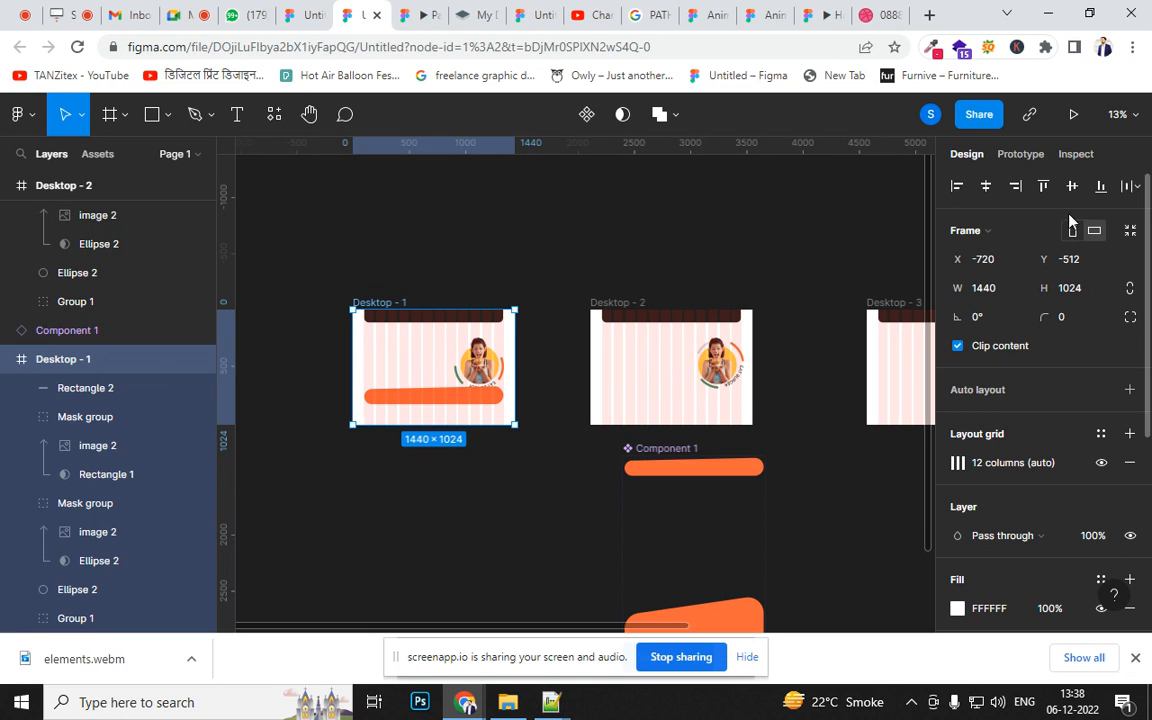
{"action": "left_click", "coordinate": [1024, 160]}
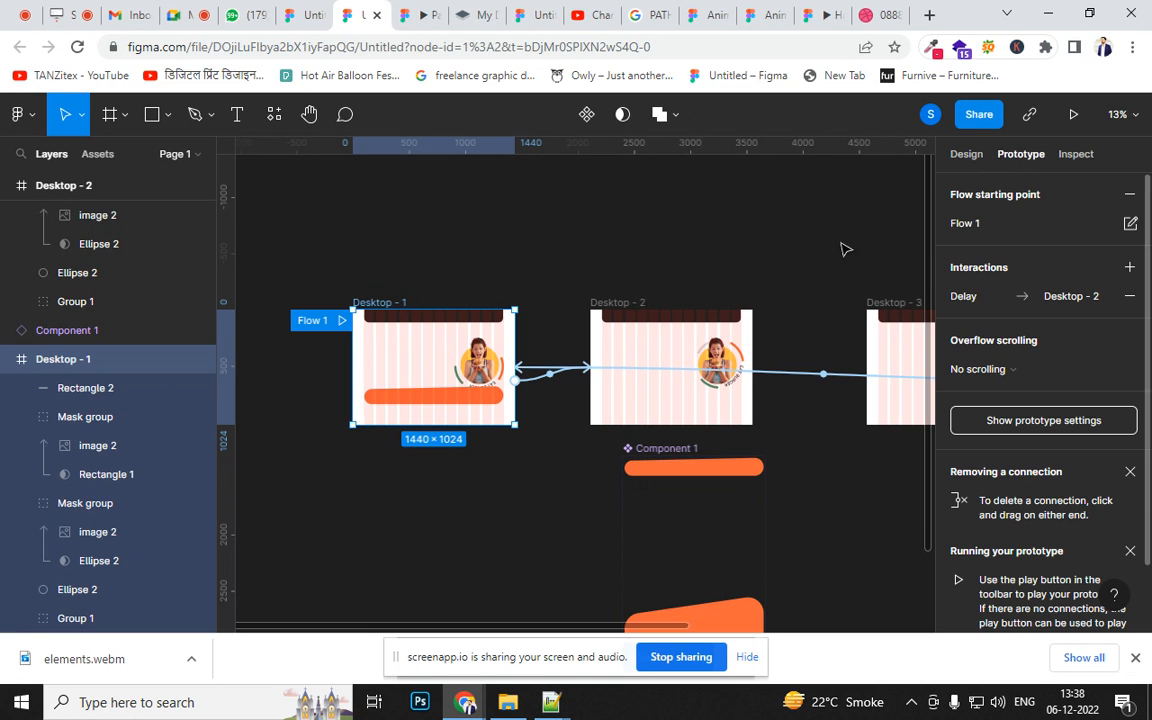
{"action": "left_click", "coordinate": [588, 376]}
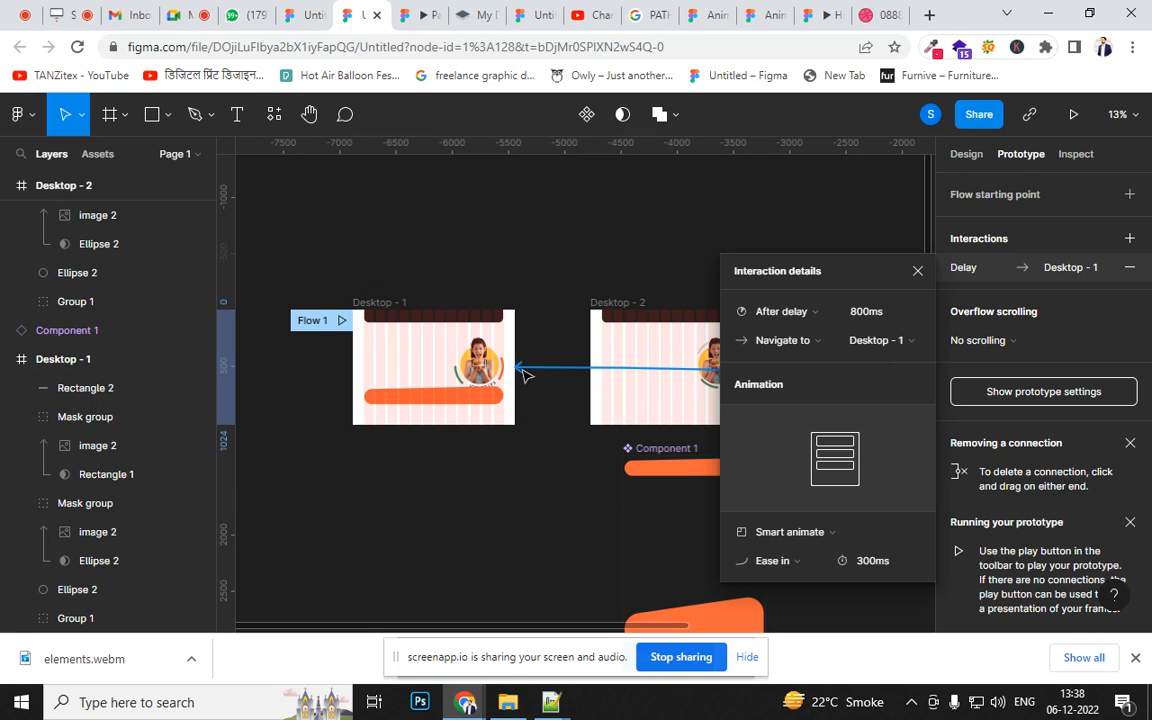
{"action": "left_click", "coordinate": [385, 306]}
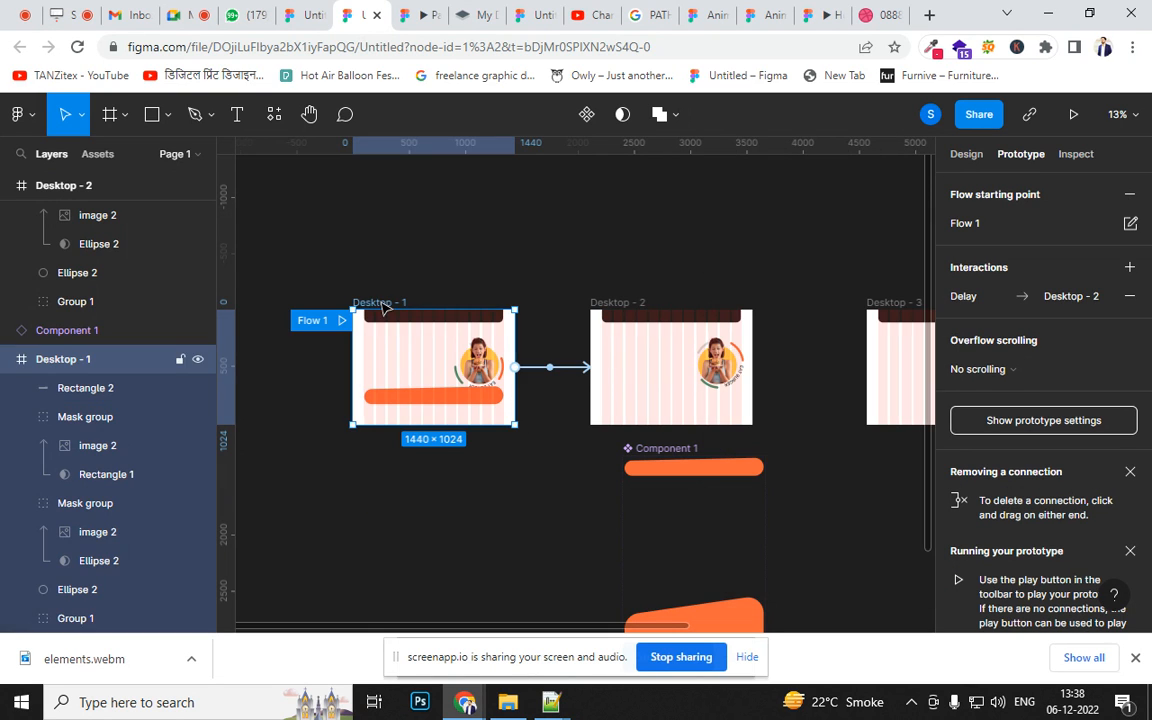
{"action": "left_click_drag", "start_coordinate": [550, 372], "coordinate": [470, 457]}
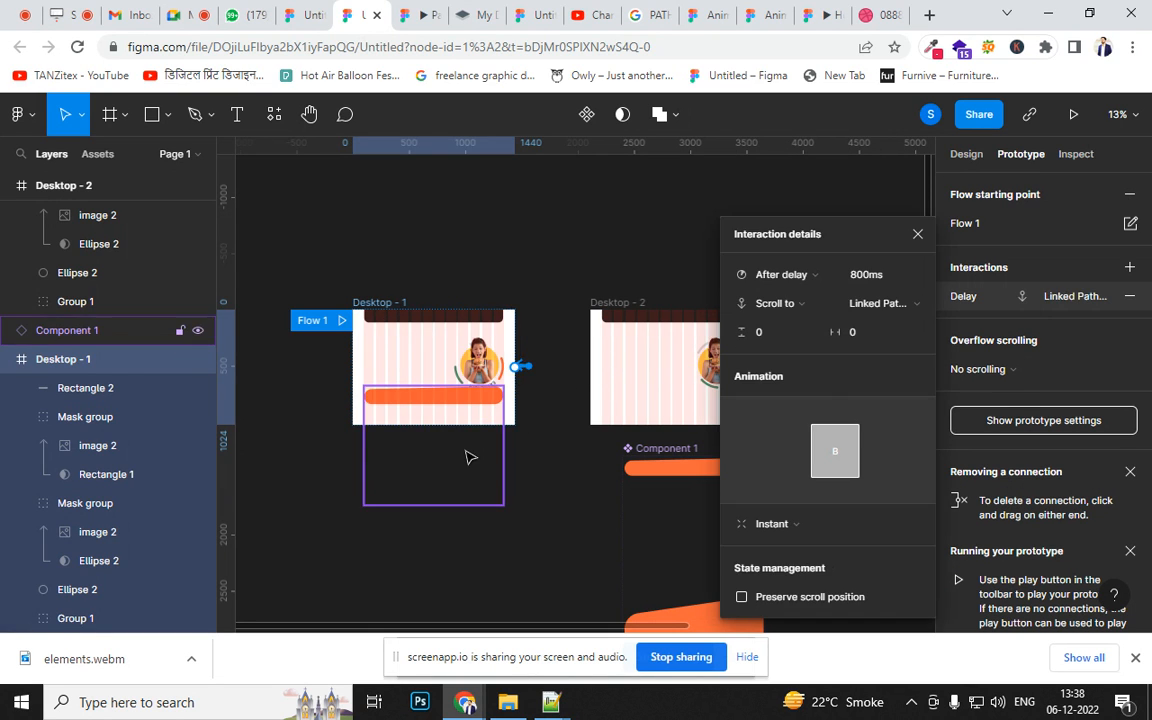
{"action": "key", "text": "Escape"}
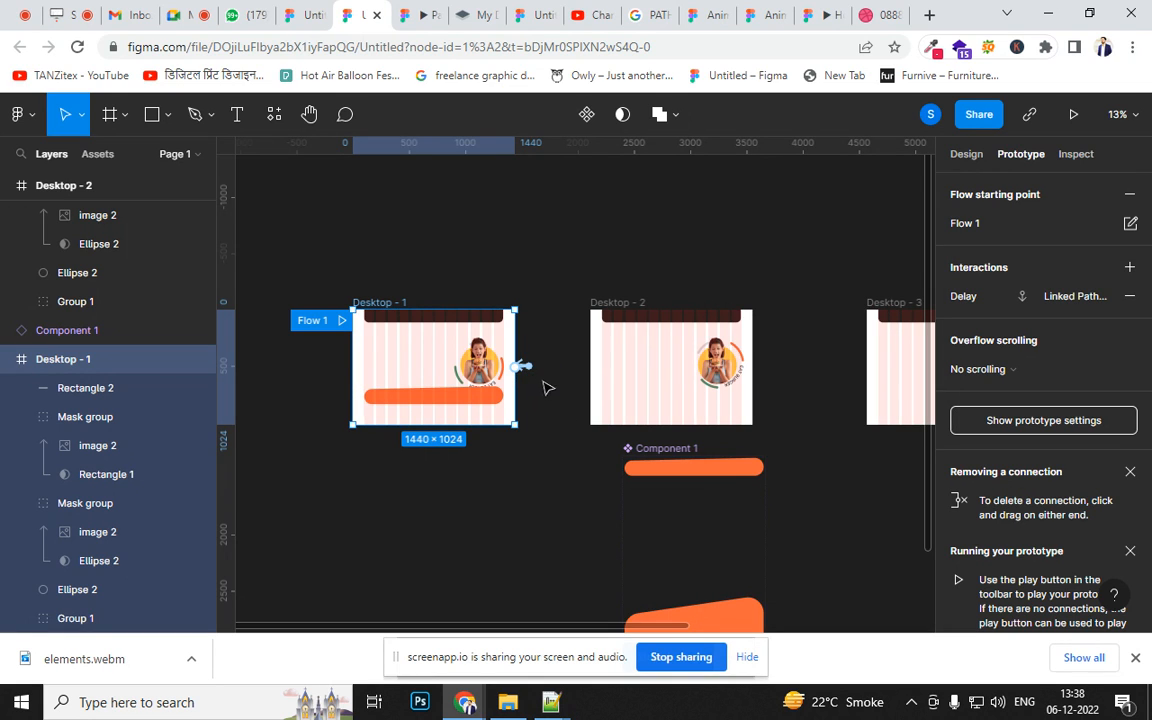
{"action": "left_click_drag", "start_coordinate": [516, 368], "coordinate": [470, 330]}
{"action": "left_click", "coordinate": [527, 404]}
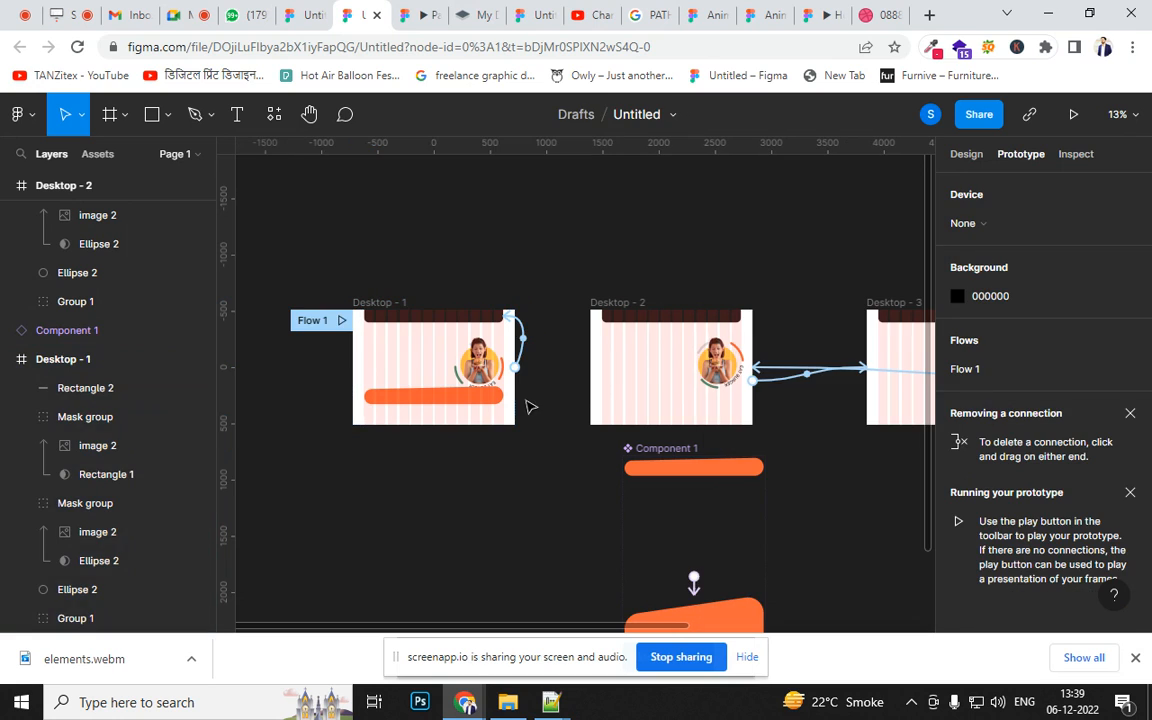
{"action": "left_click", "coordinate": [522, 350]}
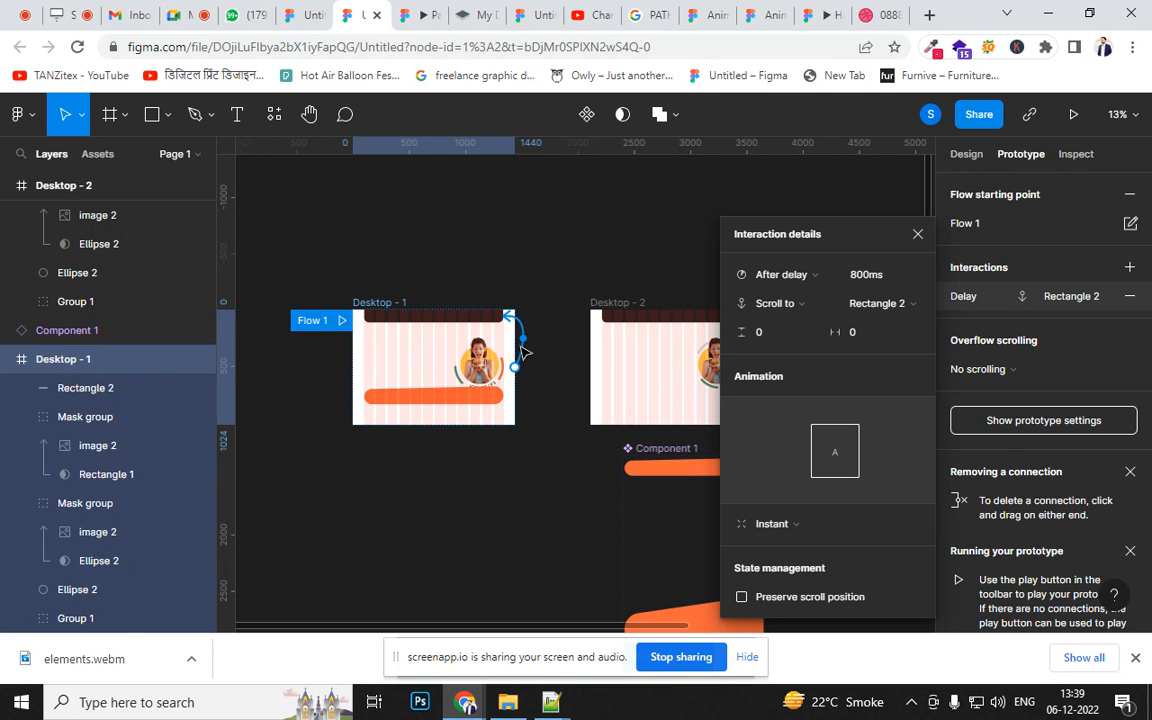
{"action": "left_click", "coordinate": [1129, 296]}
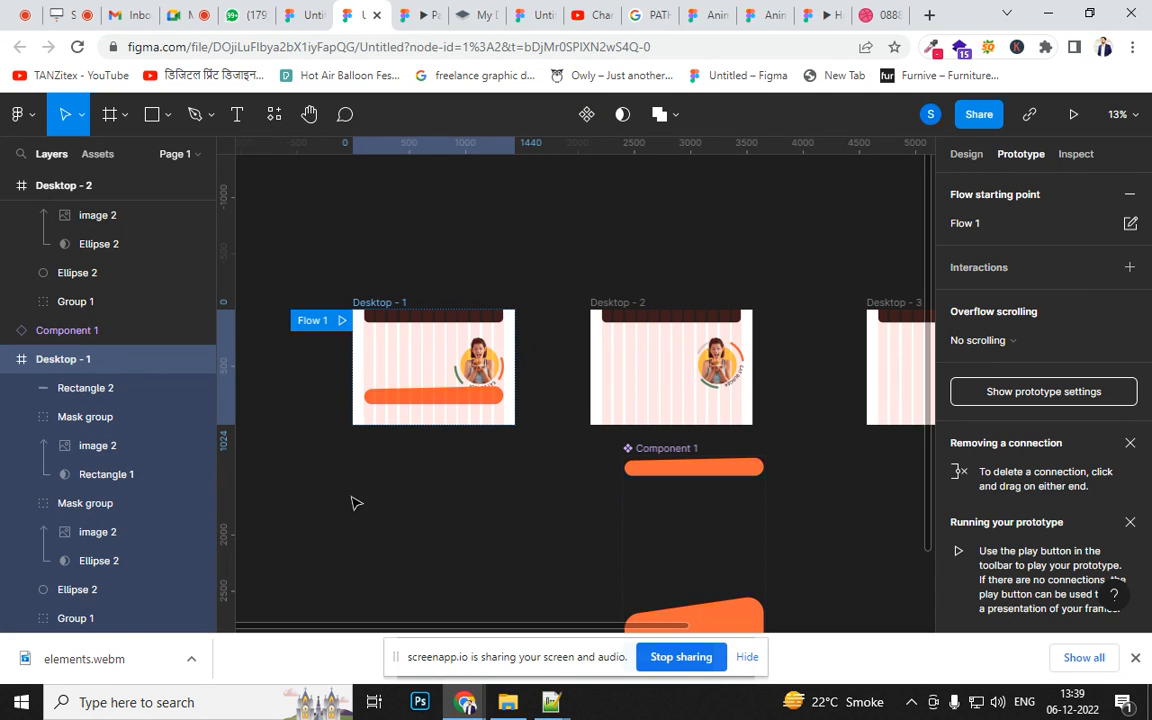
- Play Flow 1 from the Desktop - 1 frame and scale the prototype preview to fit width
{"action": "left_click", "coordinate": [390, 305]}
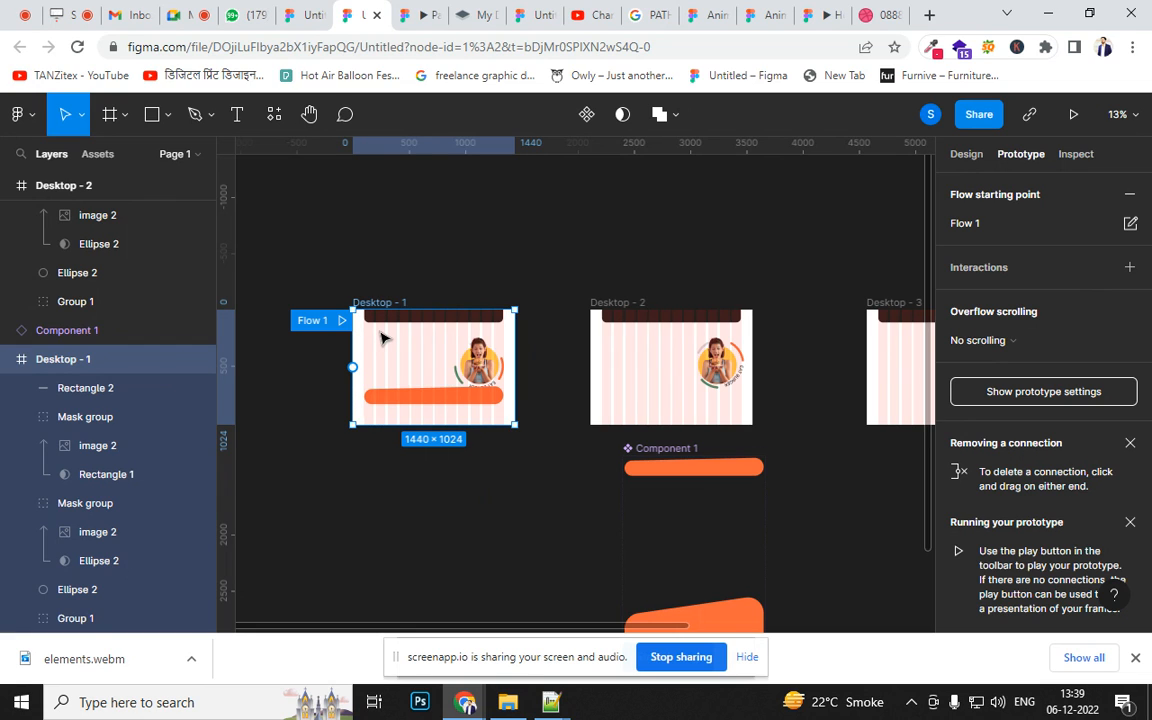
{"action": "left_click", "coordinate": [390, 400]}
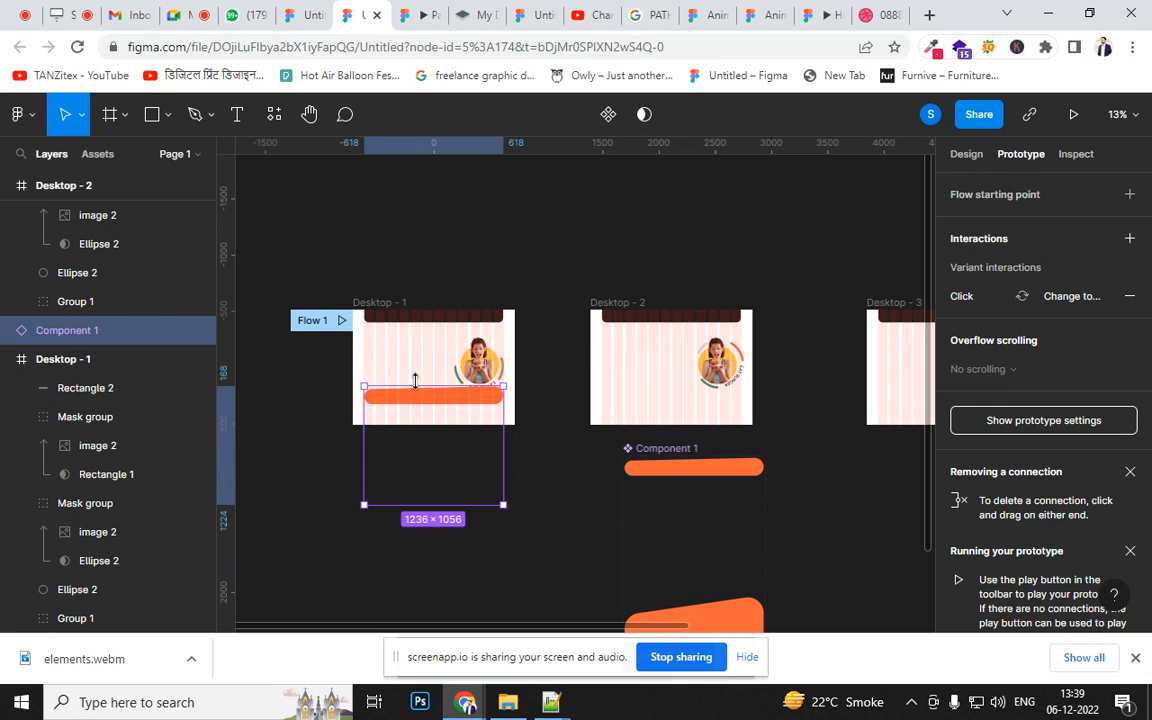
{"action": "key", "text": "ctrl+plus"}
{"action": "key", "text": "ctrl+plus"}
{"action": "left_click_drag", "start_coordinate": [285, 350], "coordinate": [732, 351]}
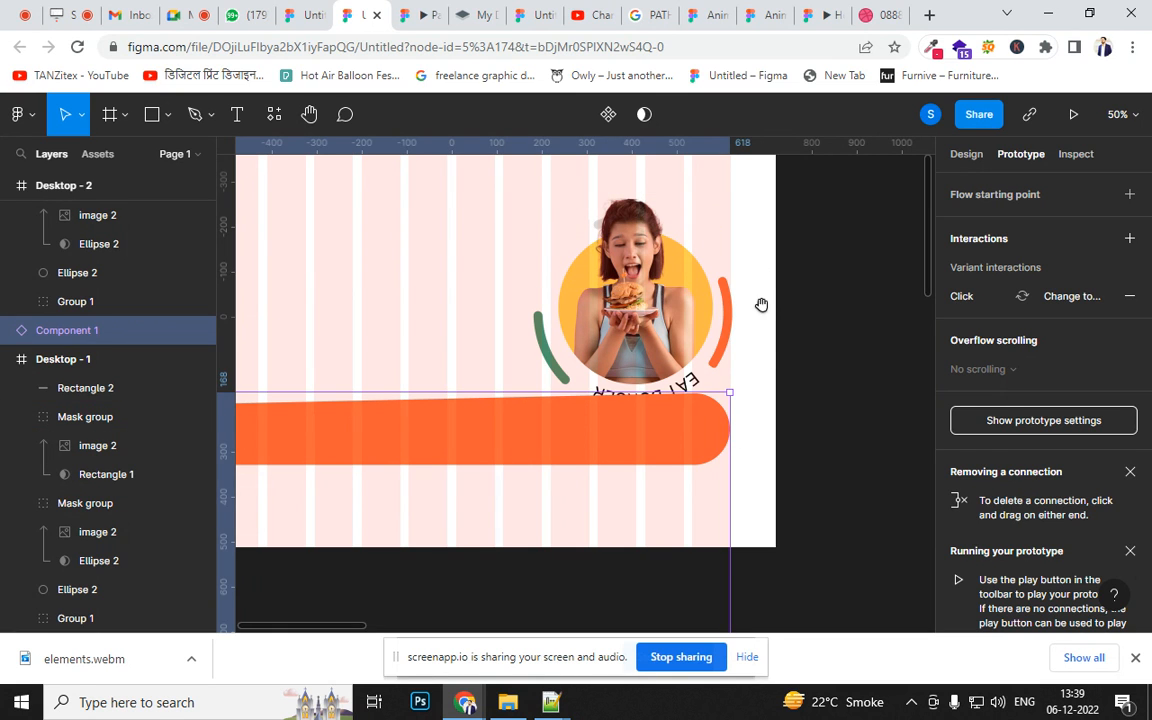
{"action": "left_click_drag", "start_coordinate": [761, 303], "coordinate": [456, 452]}
{"action": "scroll", "coordinate": [650, 402], "scroll_direction": "left", "scroll_amount": 10}
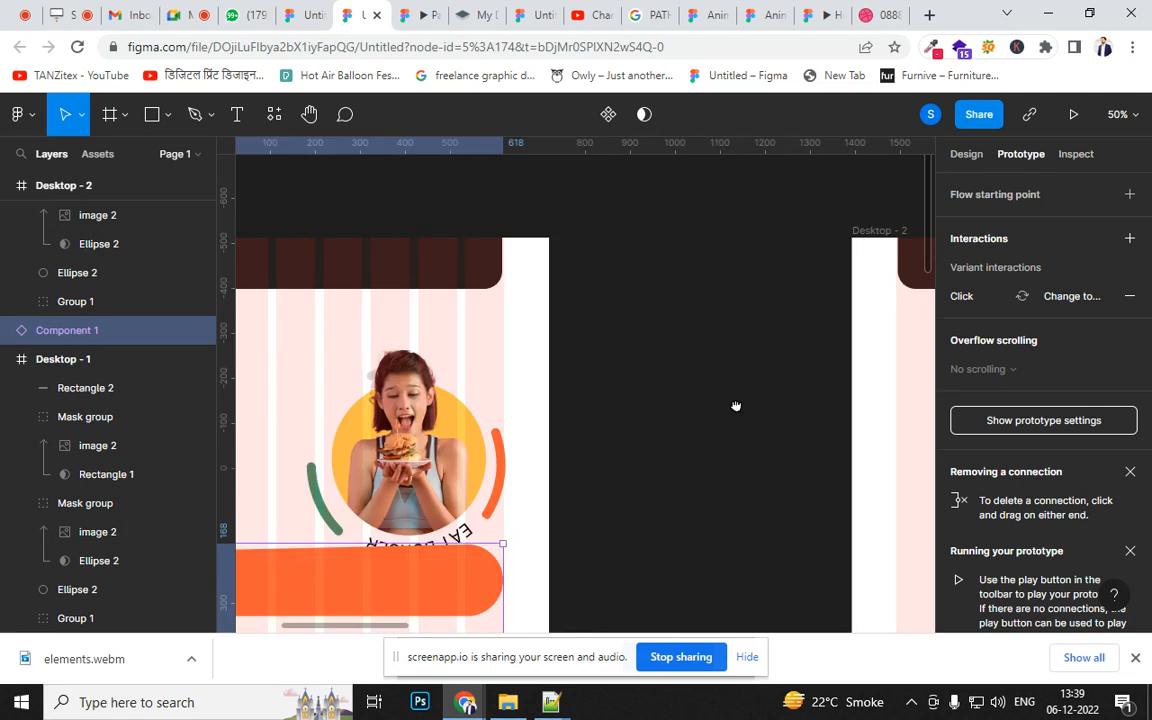
{"action": "left_click", "coordinate": [437, 256]}
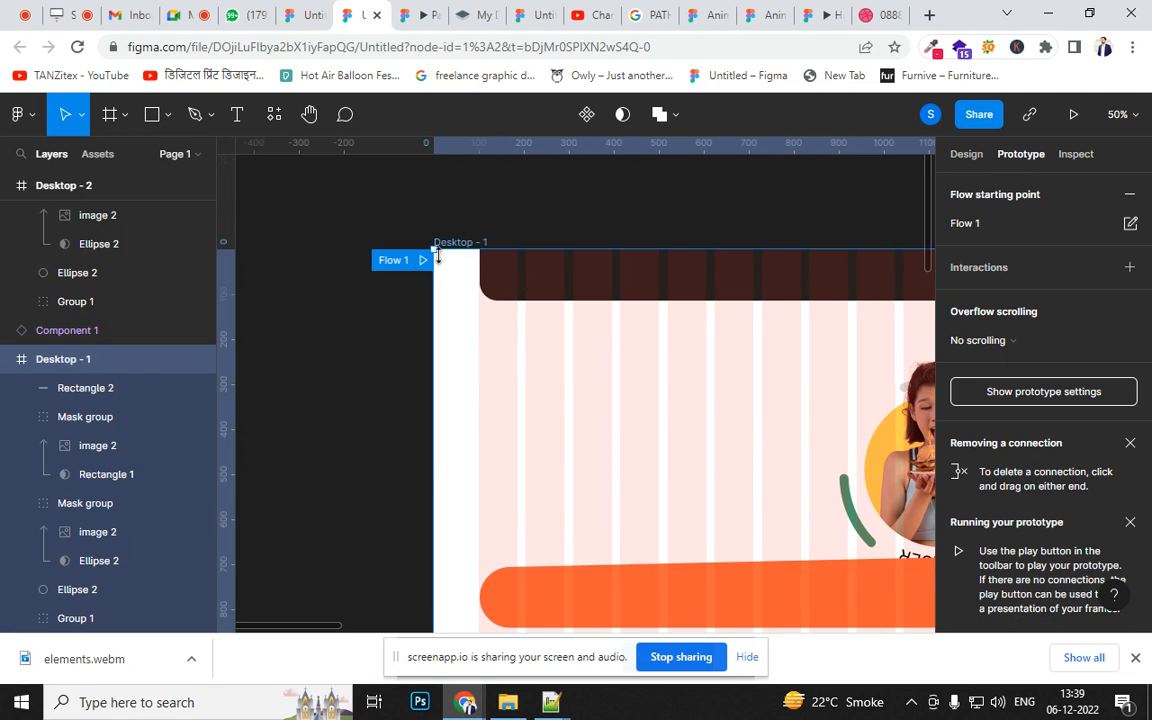
{"action": "left_click", "coordinate": [424, 263]}
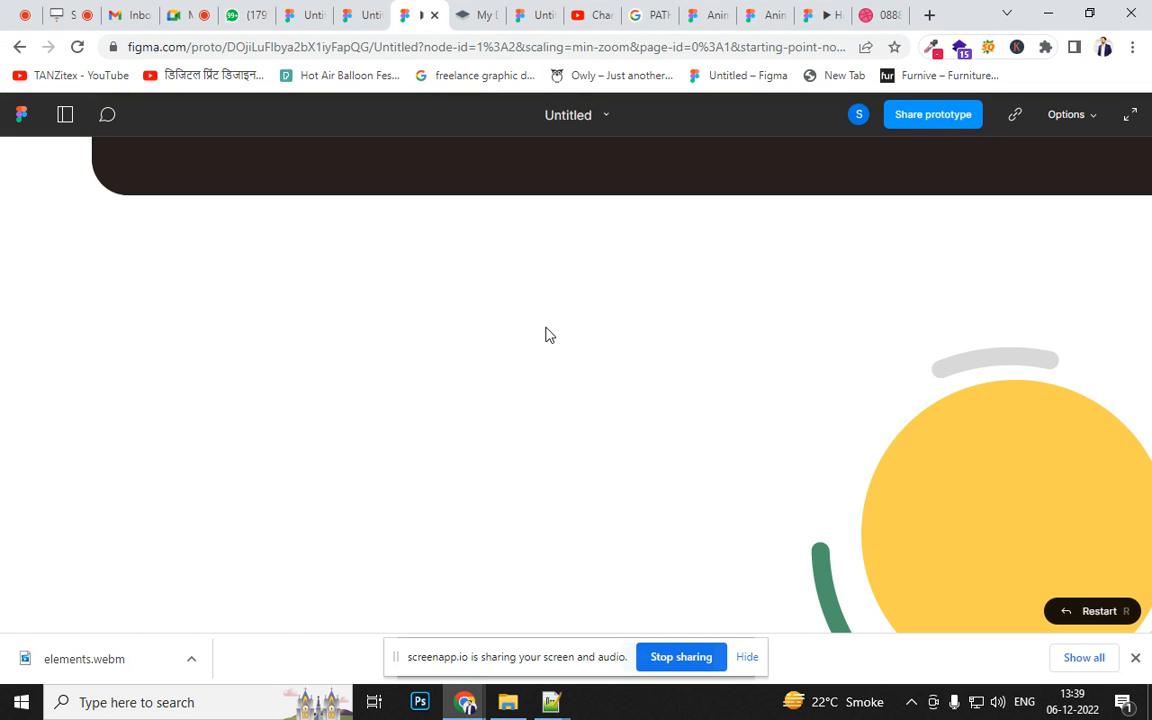
{"action": "left_click", "coordinate": [1091, 114]}
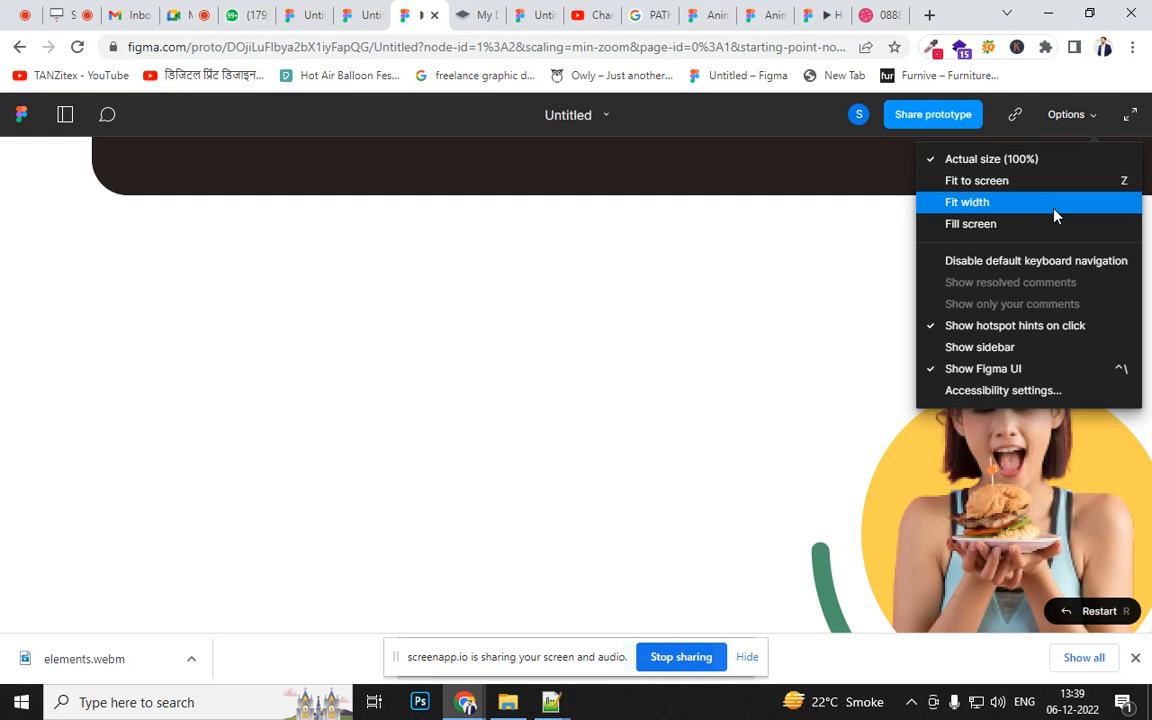
{"action": "left_click", "coordinate": [1054, 205]}
- Examine the area below the burger image in the preview for the orange shape and return to the design file
{"action": "scroll", "coordinate": [718, 300], "scroll_direction": "down", "scroll_amount": 3}
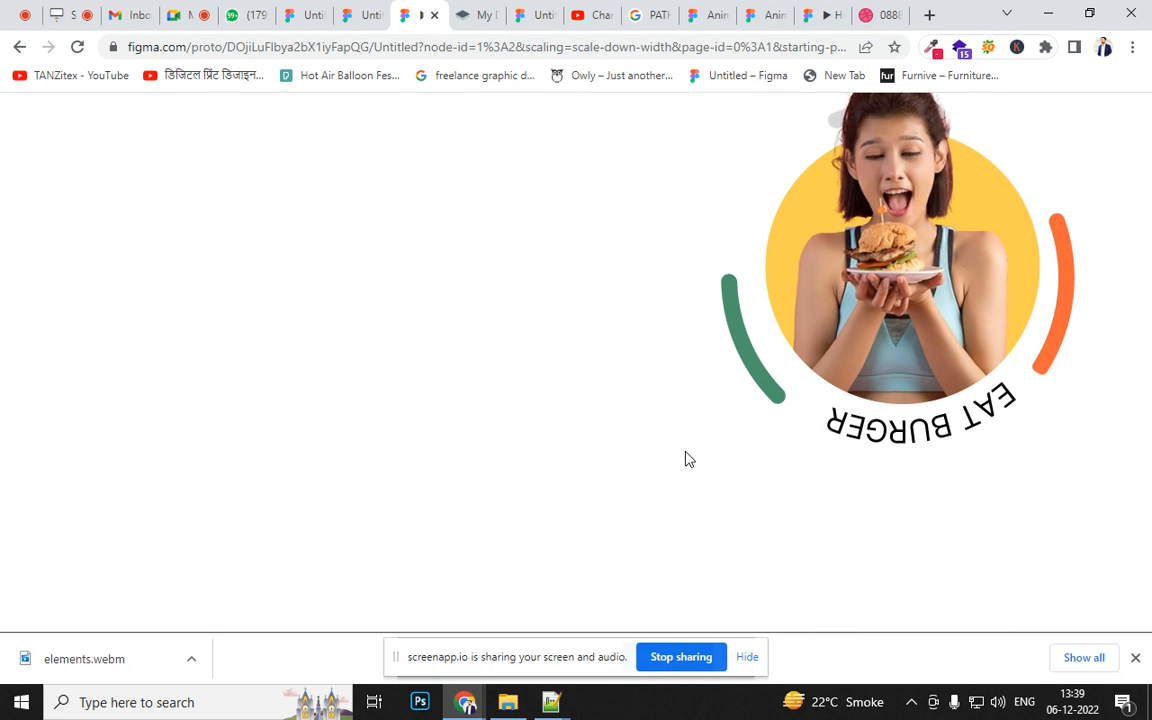
{"action": "scroll", "coordinate": [690, 495], "scroll_direction": "up", "scroll_amount": 1}
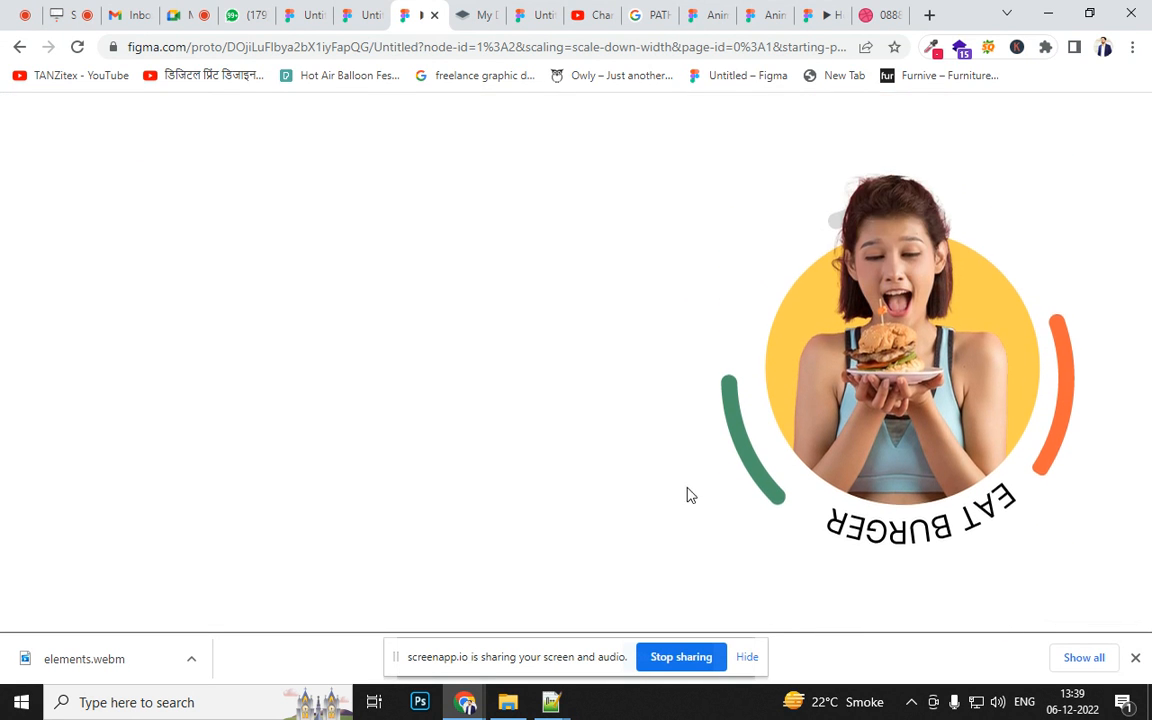
{"action": "scroll", "coordinate": [687, 494], "scroll_direction": "up", "scroll_amount": 1}
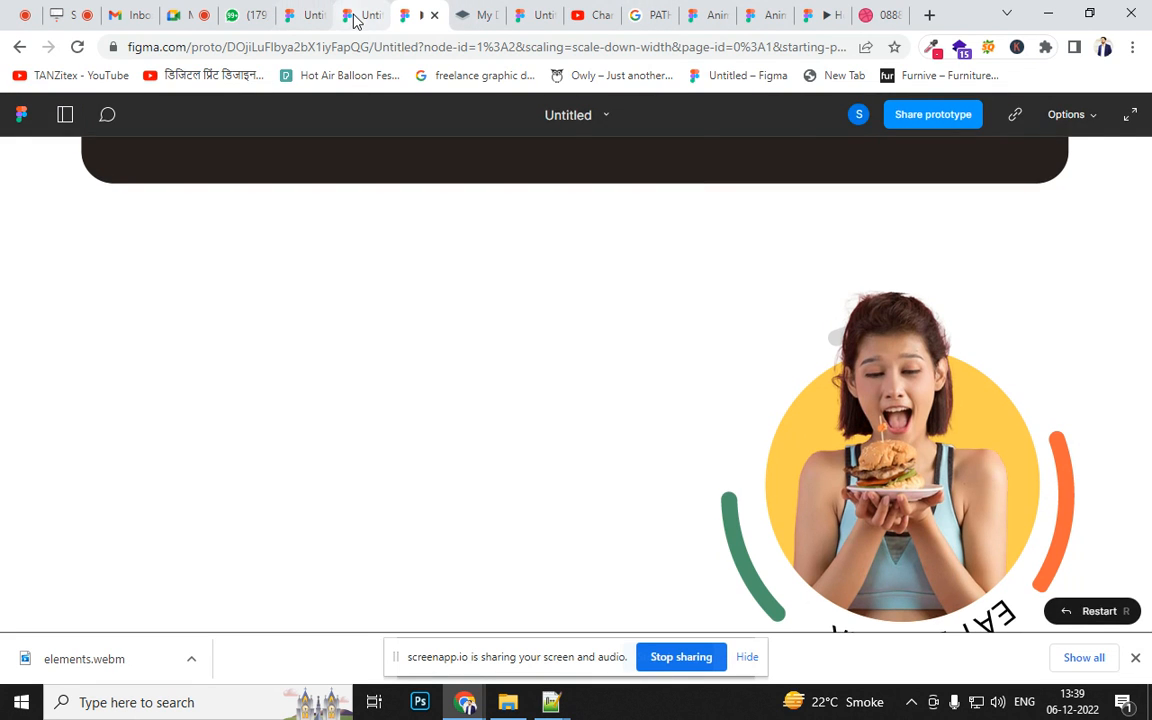
{"action": "left_click", "coordinate": [357, 16]}
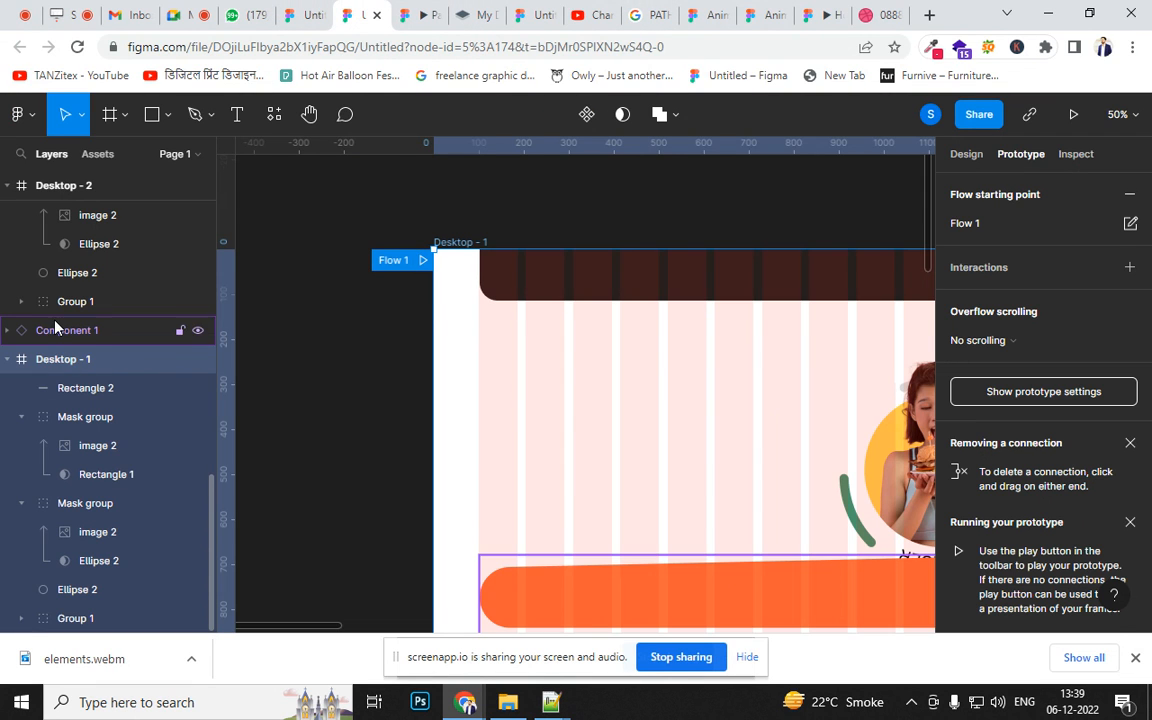
- Nest the Component 1 instance inside the Desktop - 1 frame and send it behind all the frame's other layers
{"action": "left_click", "coordinate": [55, 327]}
{"action": "left_click_drag", "start_coordinate": [45, 336], "coordinate": [15, 372]}
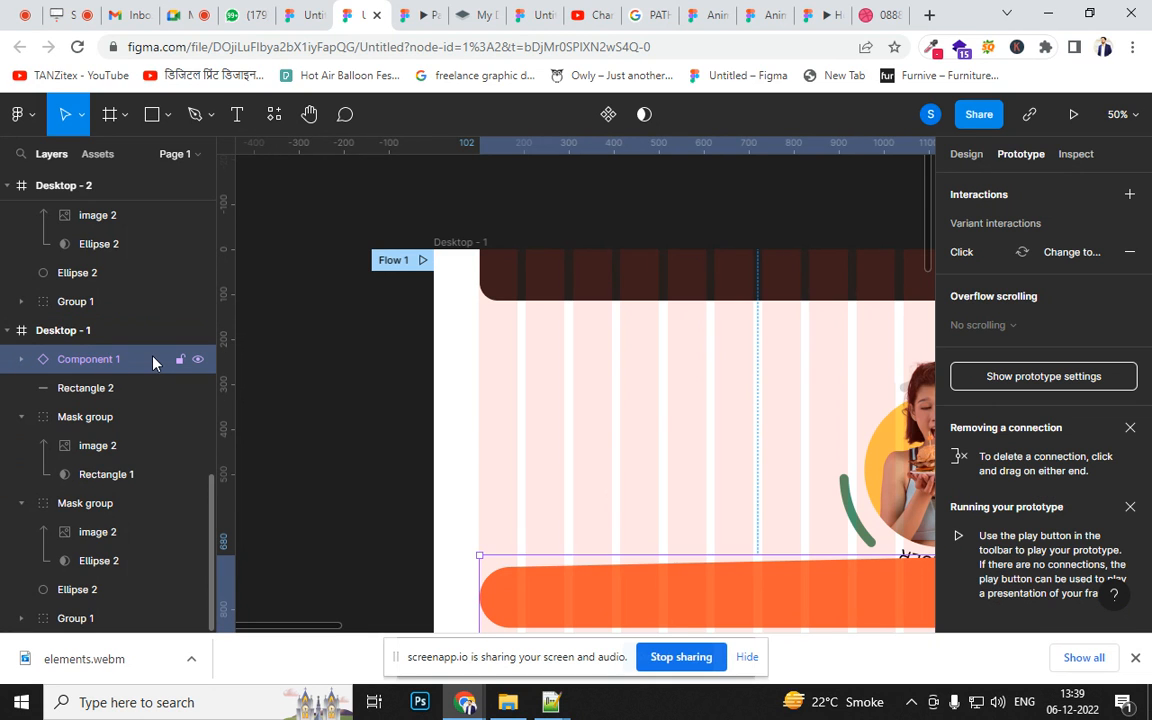
{"action": "key", "text": "bracketleft"}
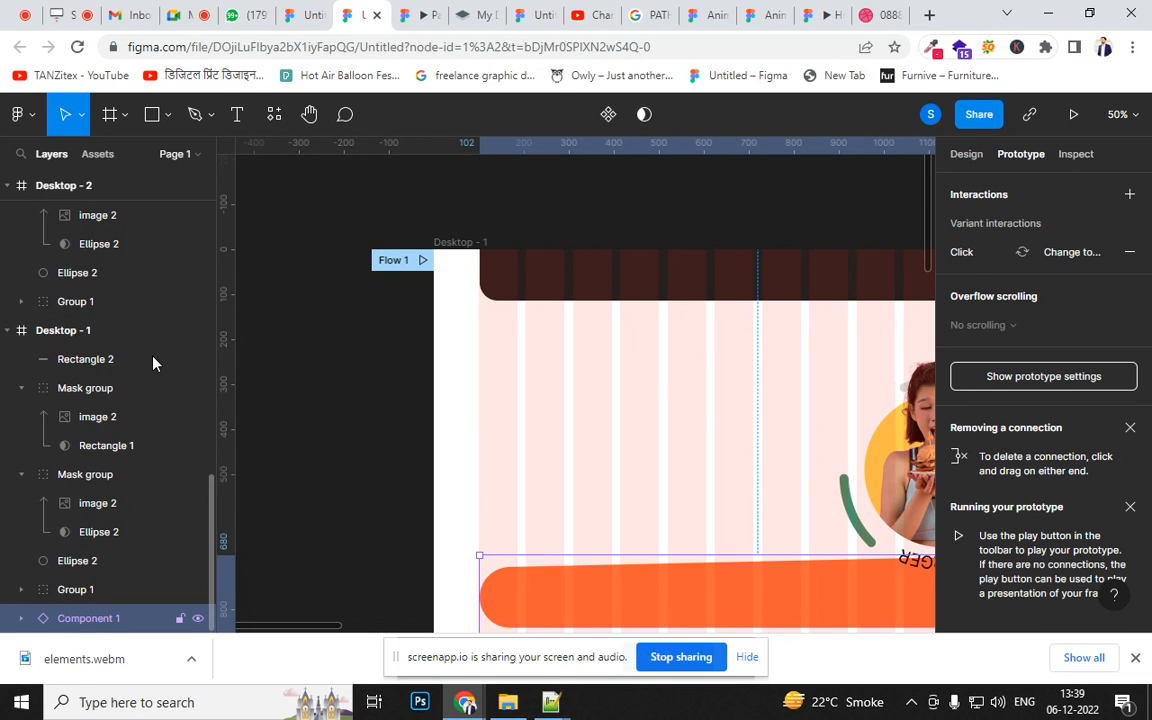
- Test the orange shape's animation below the burger image in the prototype preview and return to the design file
{"action": "left_click", "coordinate": [410, 15]}
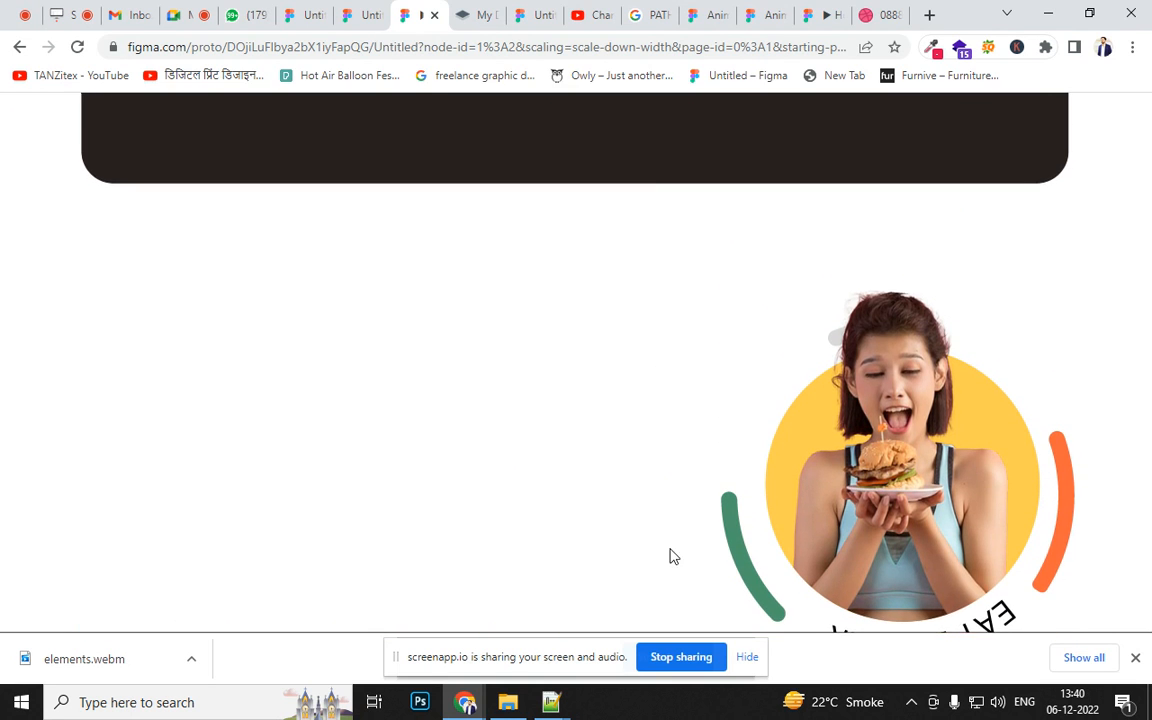
{"action": "left_click_drag", "start_coordinate": [672, 556], "coordinate": [672, 278]}
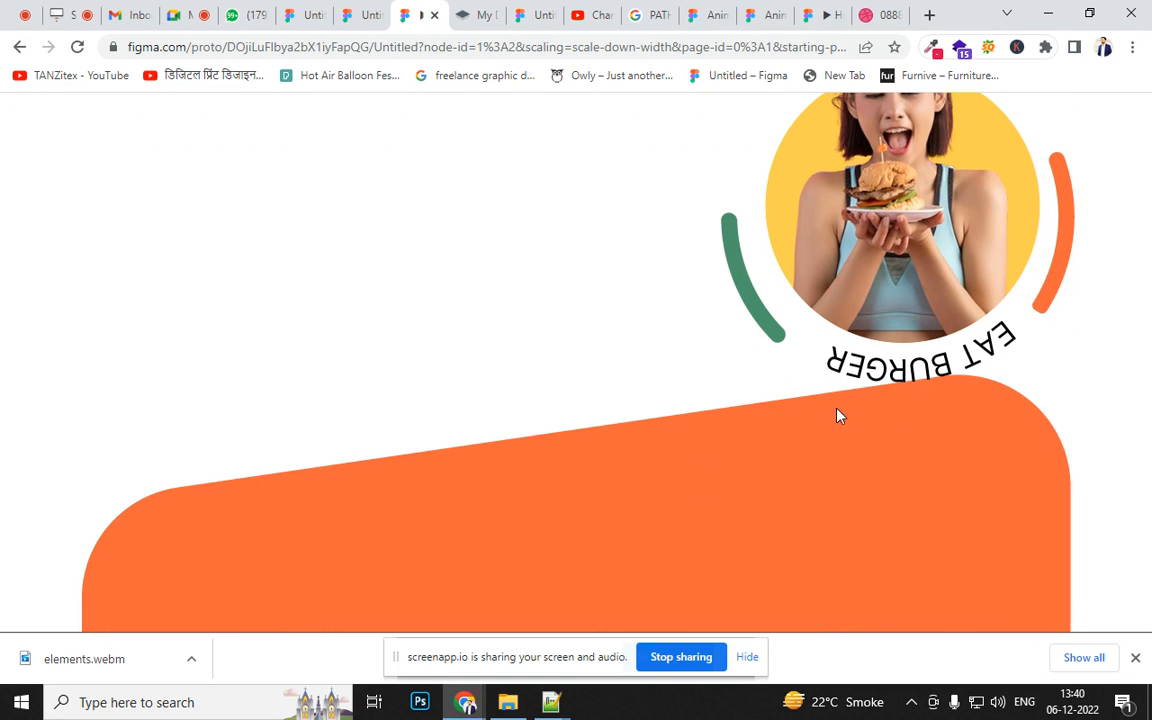
{"action": "left_click", "coordinate": [356, 16]}
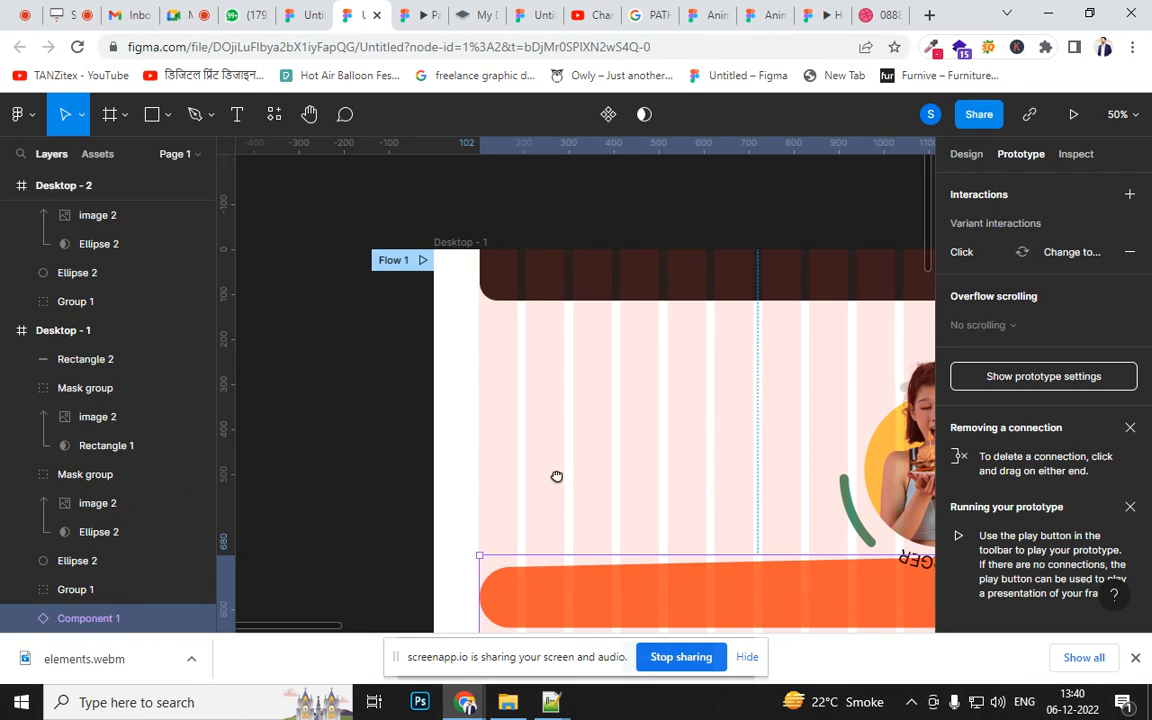
- Move the Component 1 instance on Desktop - 1 up to about Y 562, behind the lower part of the burger image
{"action": "left_click_drag", "start_coordinate": [557, 476], "coordinate": [473, 327]}
{"action": "left_click_drag", "start_coordinate": [585, 462], "coordinate": [584, 398]}
{"action": "left_click_drag", "start_coordinate": [543, 321], "coordinate": [522, 450]}
{"action": "left_click_drag", "start_coordinate": [571, 540], "coordinate": [571, 551]}
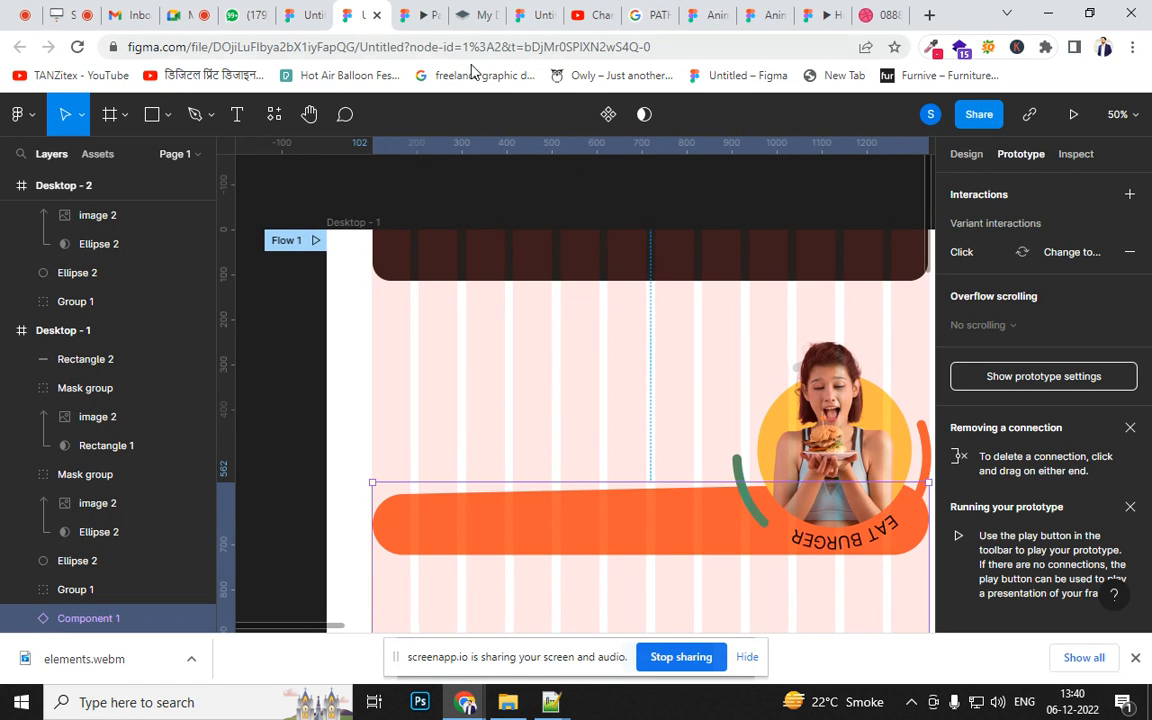
- Check how the raised orange shape sits behind the burger image in the preview and return to the design file
{"action": "left_click", "coordinate": [420, 18]}
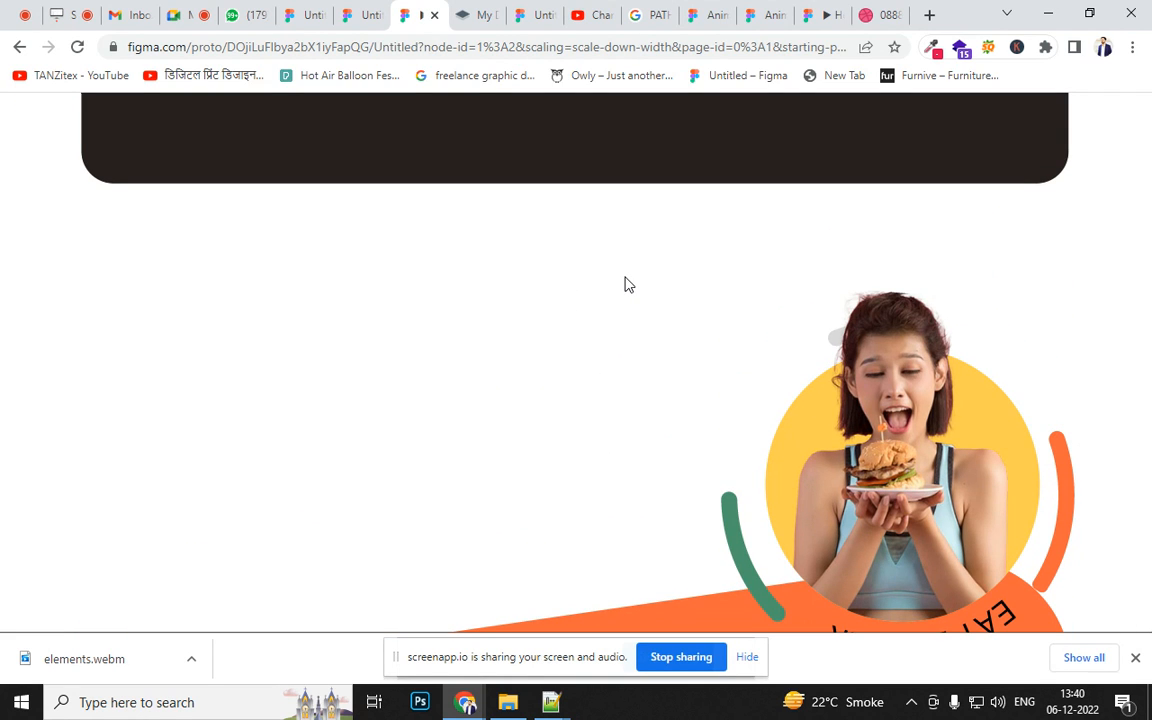
{"action": "key", "text": "alt+Left"}
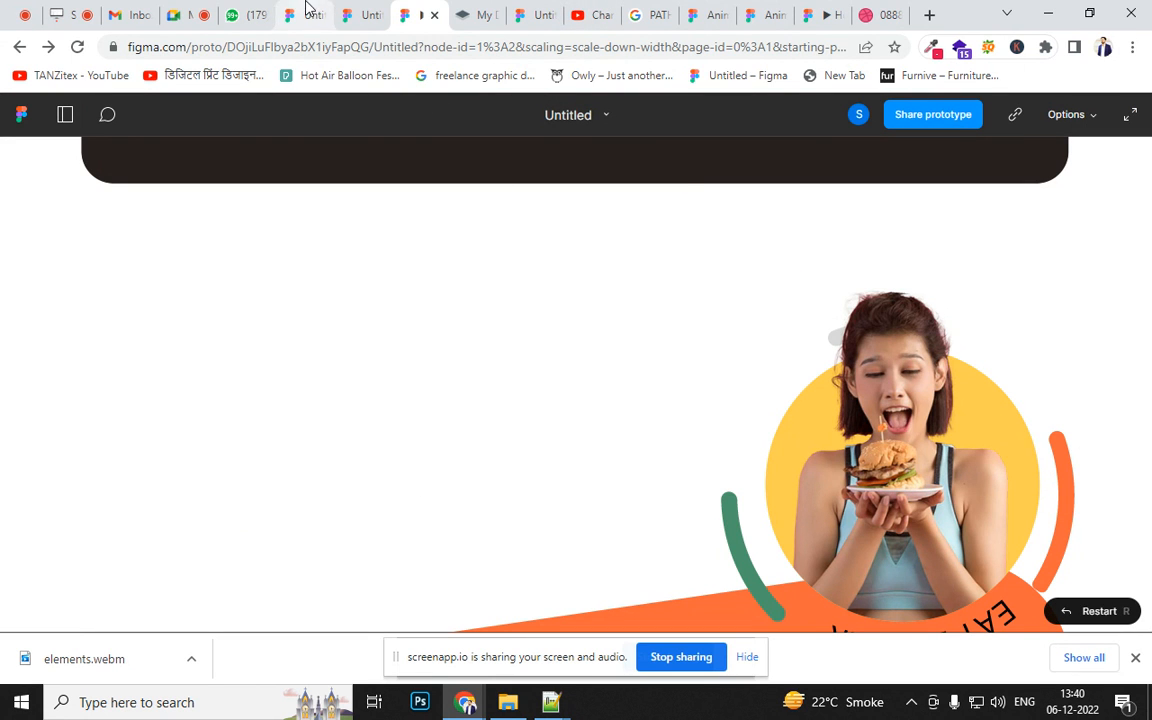
{"action": "left_click", "coordinate": [343, 20]}
- Add a text layer reading "home" in Desktop - 1's dark header bar at about X 219, Y 36
{"action": "left_click_drag", "start_coordinate": [555, 357], "coordinate": [532, 460]}
{"action": "left_click", "coordinate": [485, 383]}
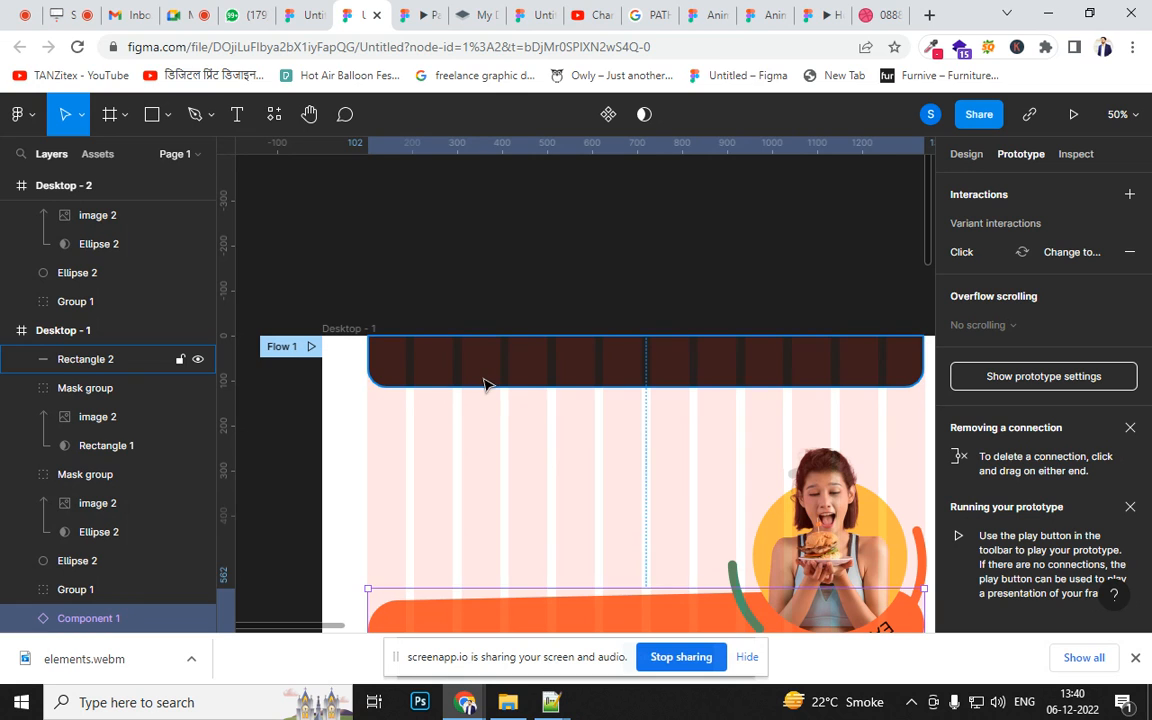
{"action": "key", "text": "ctrl+plus"}
{"action": "left_click_drag", "start_coordinate": [509, 407], "coordinate": [731, 473]}
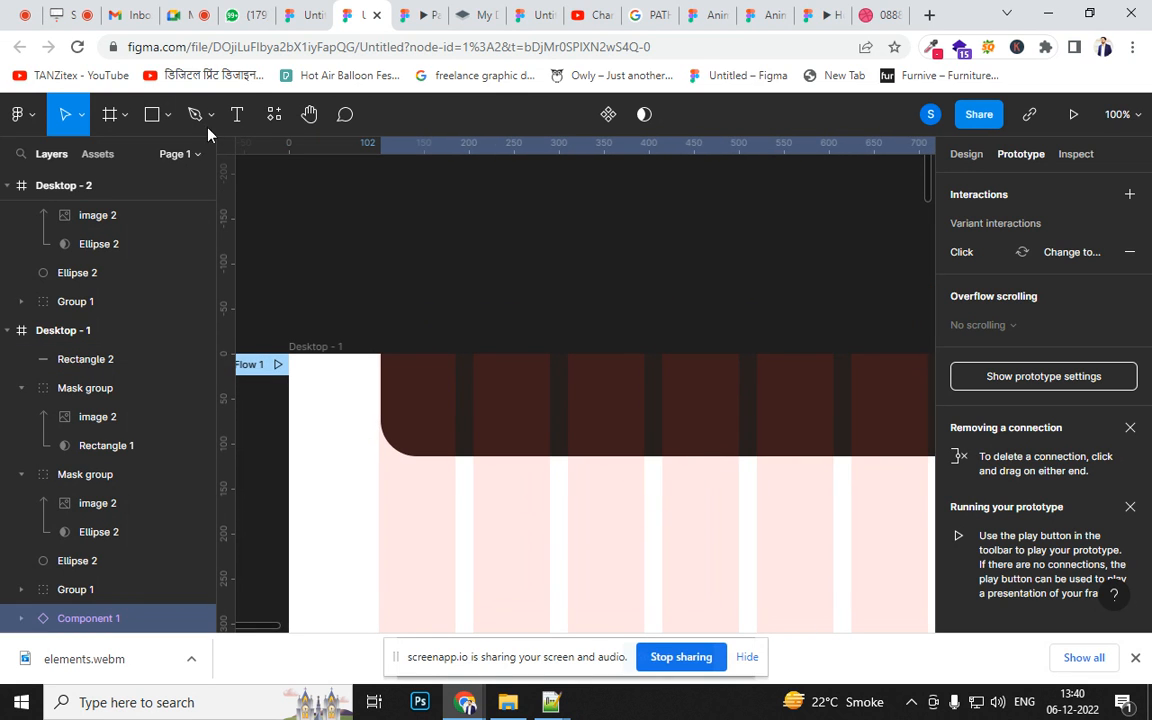
{"action": "left_click", "coordinate": [237, 114]}
{"action": "left_click", "coordinate": [486, 407]}
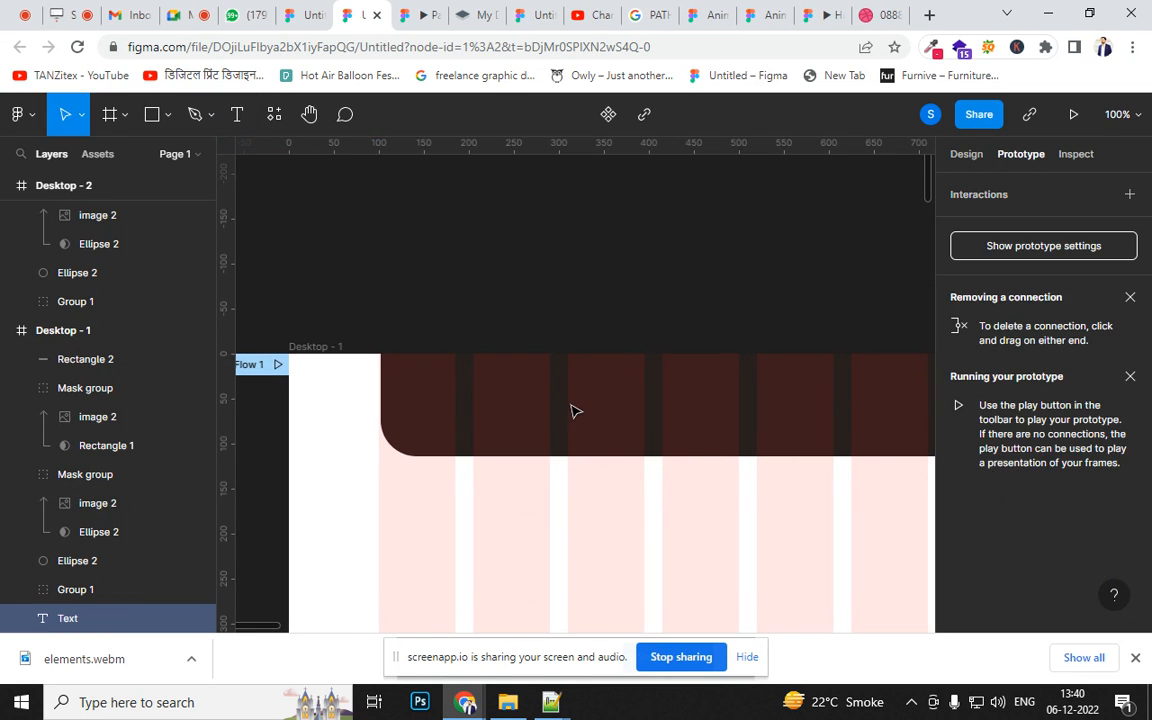
{"action": "left_click", "coordinate": [968, 156]}
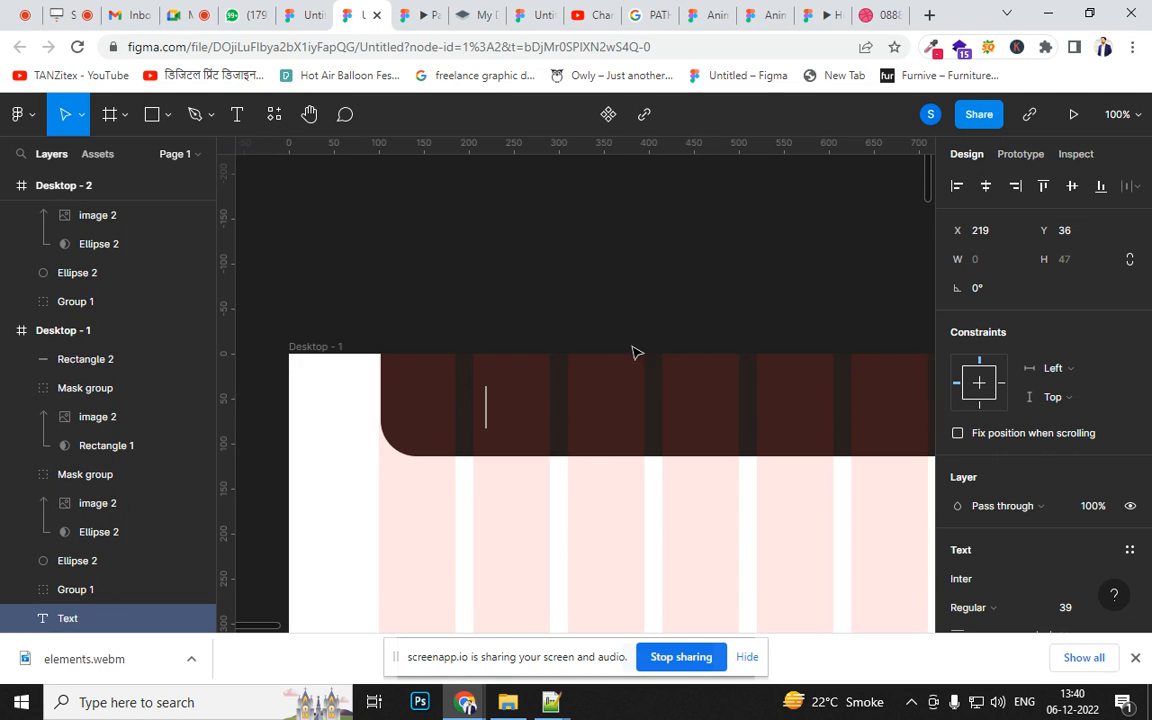
{"action": "type", "text": "home"}
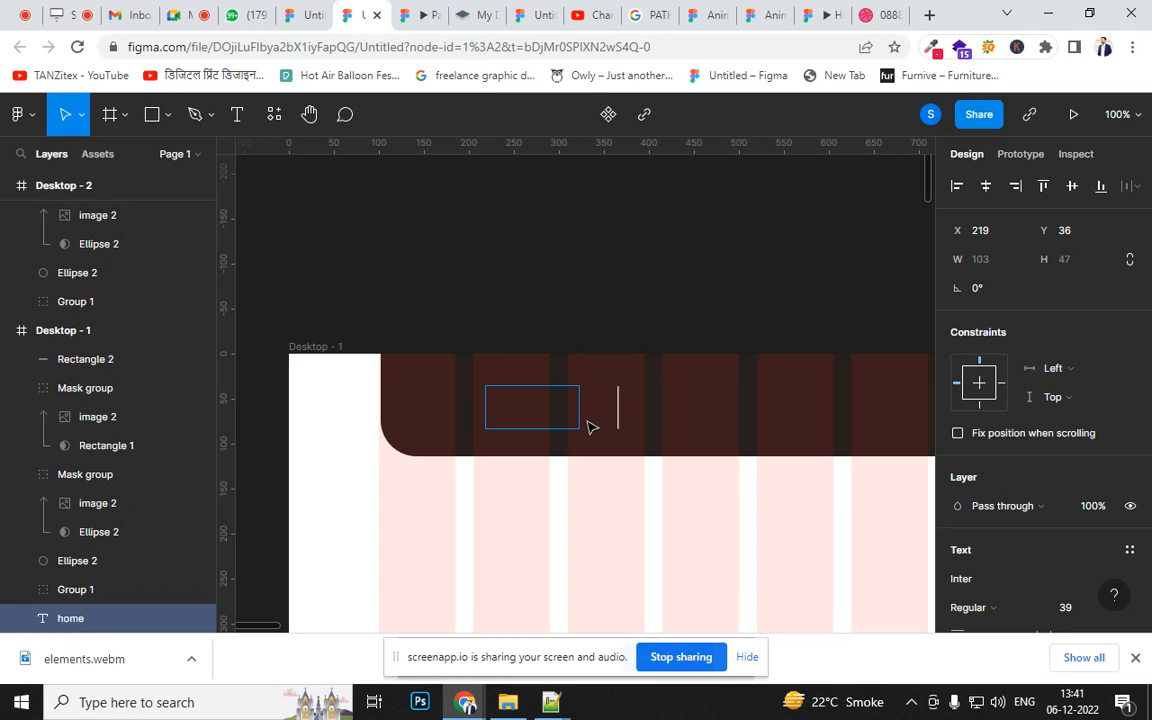
- Move the "home" text layer to the top of the Desktop - 1 layer stack, above Rectangle 2
{"action": "key", "text": "ctrl+a"}
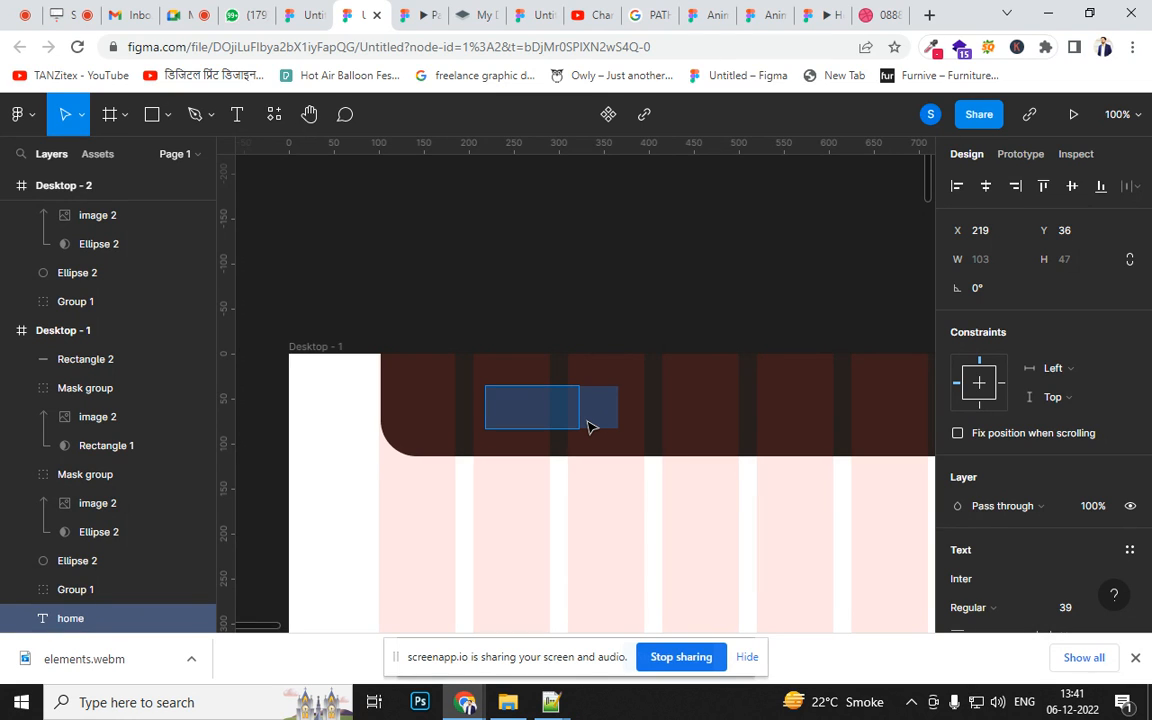
{"action": "key", "text": "Right"}
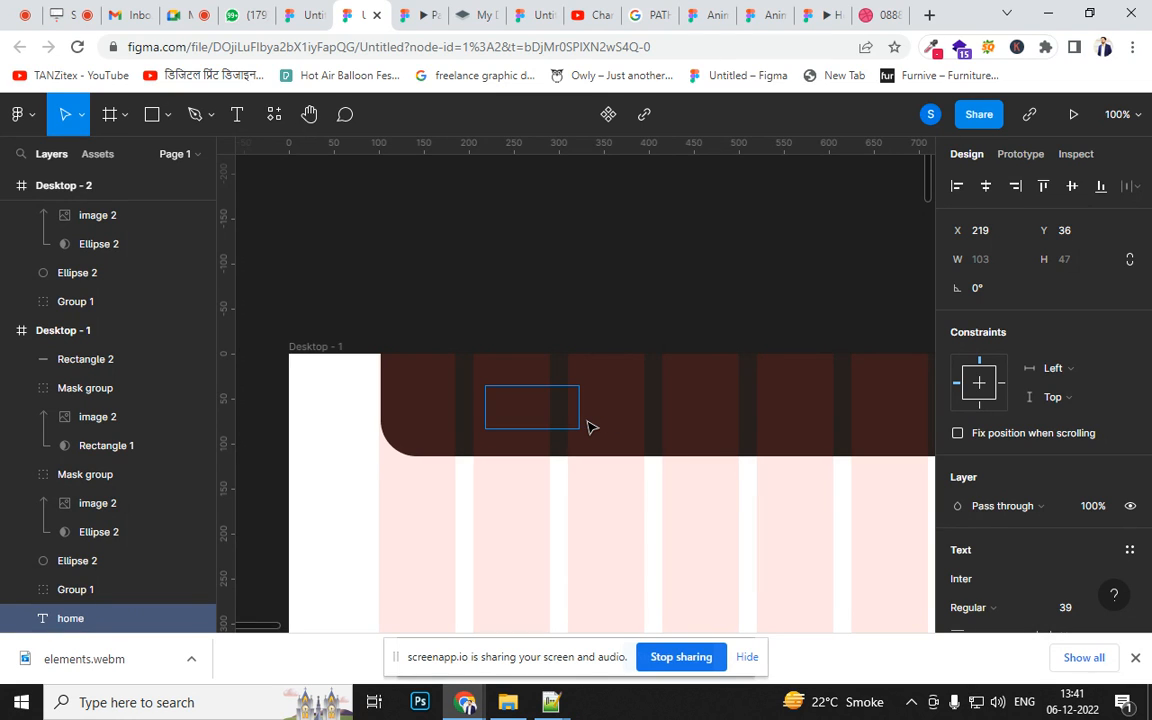
{"action": "left_click_drag", "start_coordinate": [147, 612], "coordinate": [126, 352]}
- Extend the "home" header text with the spaced entries "about us", "gallery" and "contact us"
{"action": "double_click", "coordinate": [567, 411]}
{"action": "type", "text": "about us"}
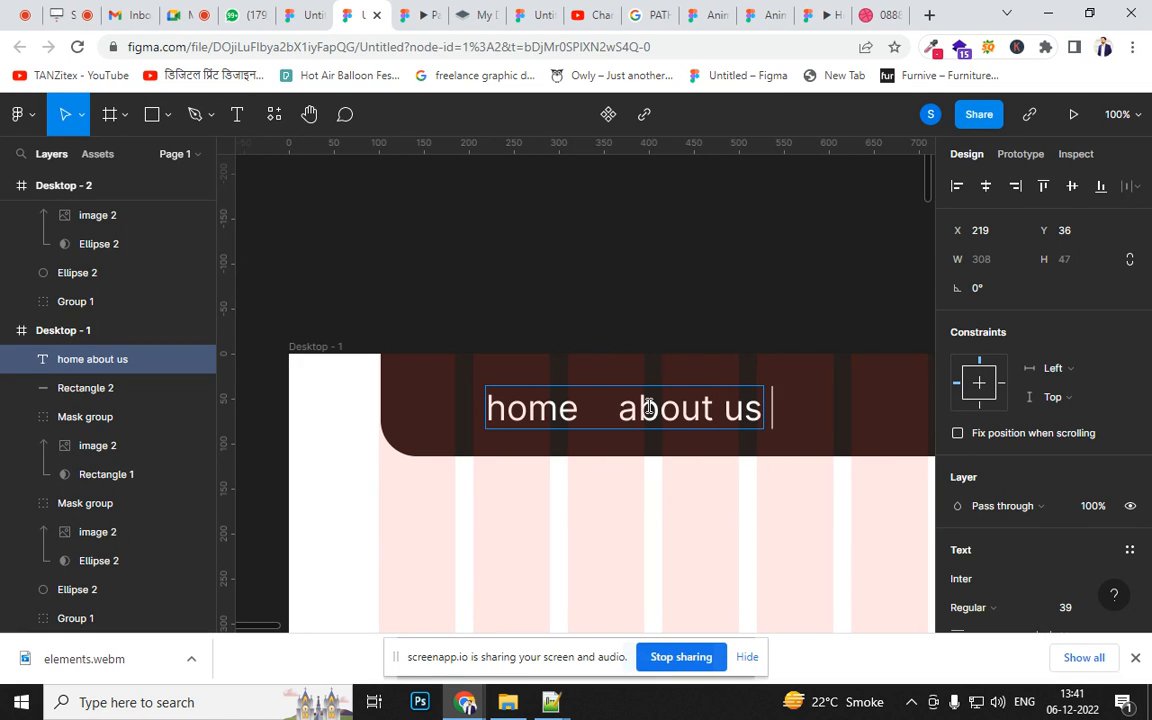
{"action": "type", "text": "      g"}
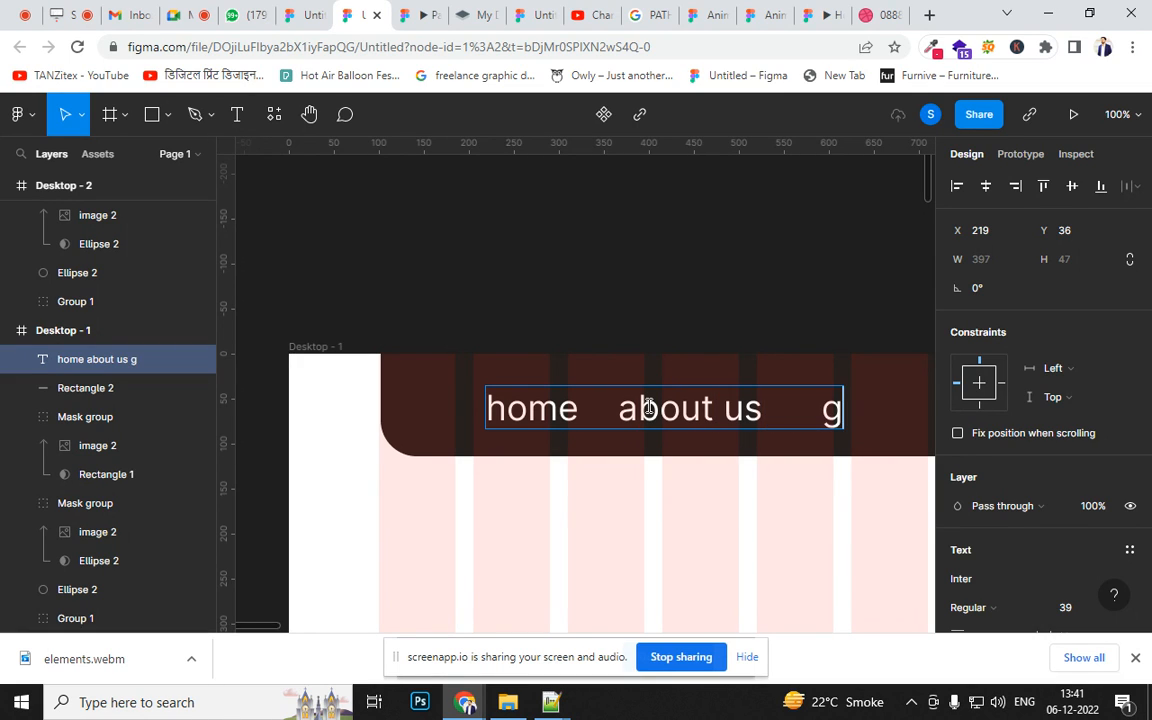
{"action": "type", "text": "allery"}
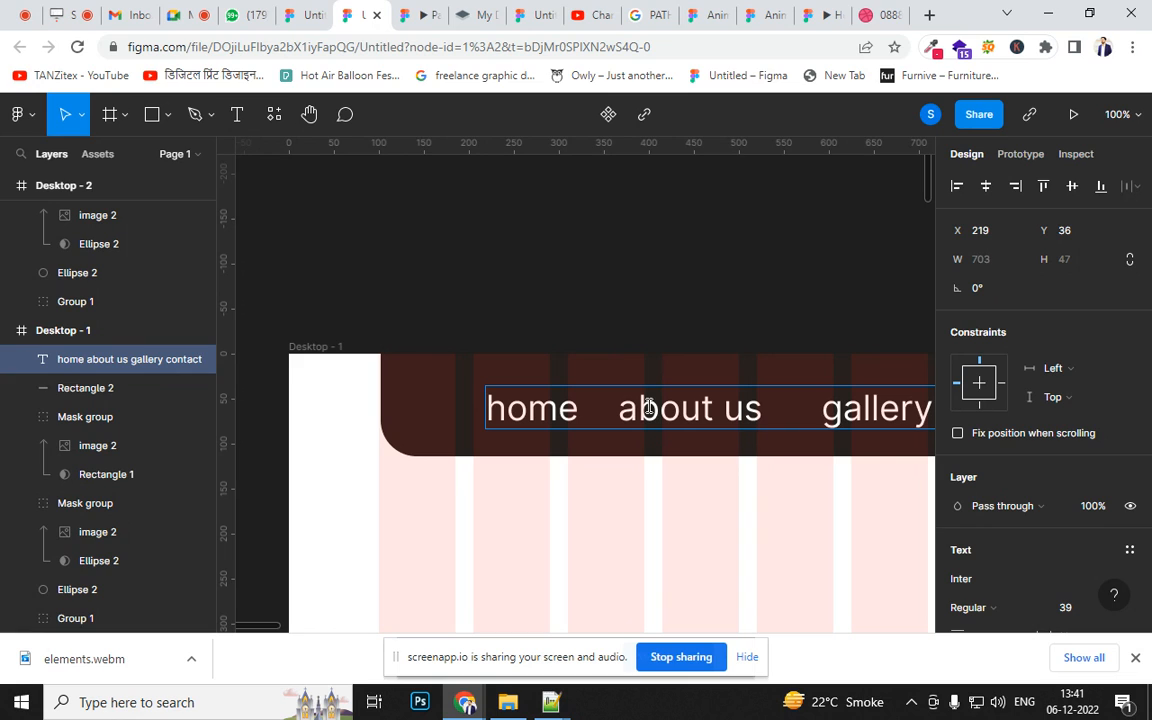
- Set the font size of the whole navigation text to 16
{"action": "double_click", "coordinate": [649, 408]}
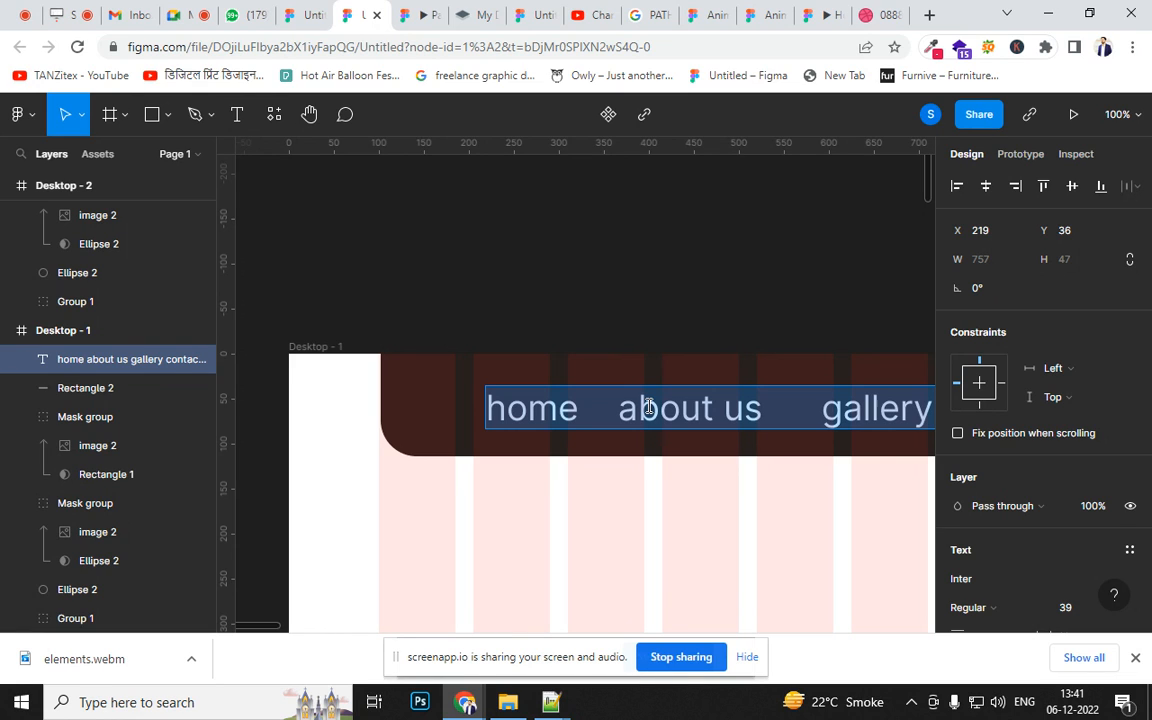
{"action": "left_click", "coordinate": [1079, 612]}
{"action": "type", "text": "16"}
{"action": "key", "text": "Return"}
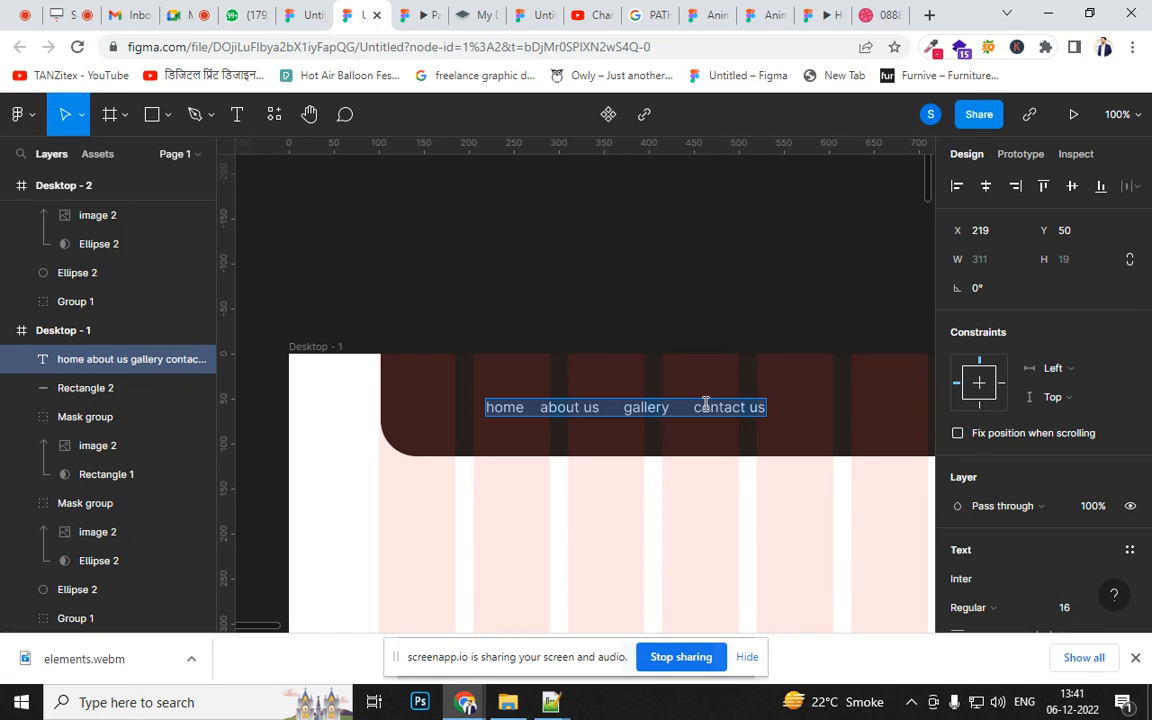
- Set the navigation text's case to uppercase in the type settings and close them
{"action": "scroll", "coordinate": [1148, 400], "scroll_direction": "down", "scroll_amount": 3}
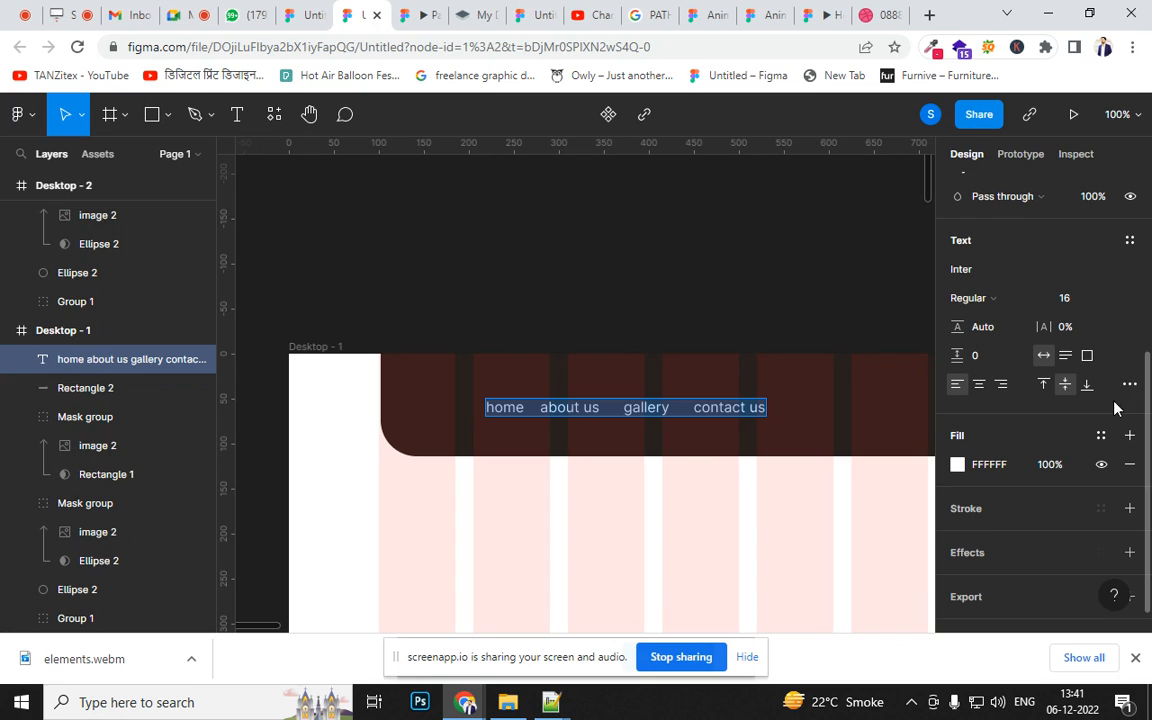
{"action": "left_click", "coordinate": [1129, 384]}
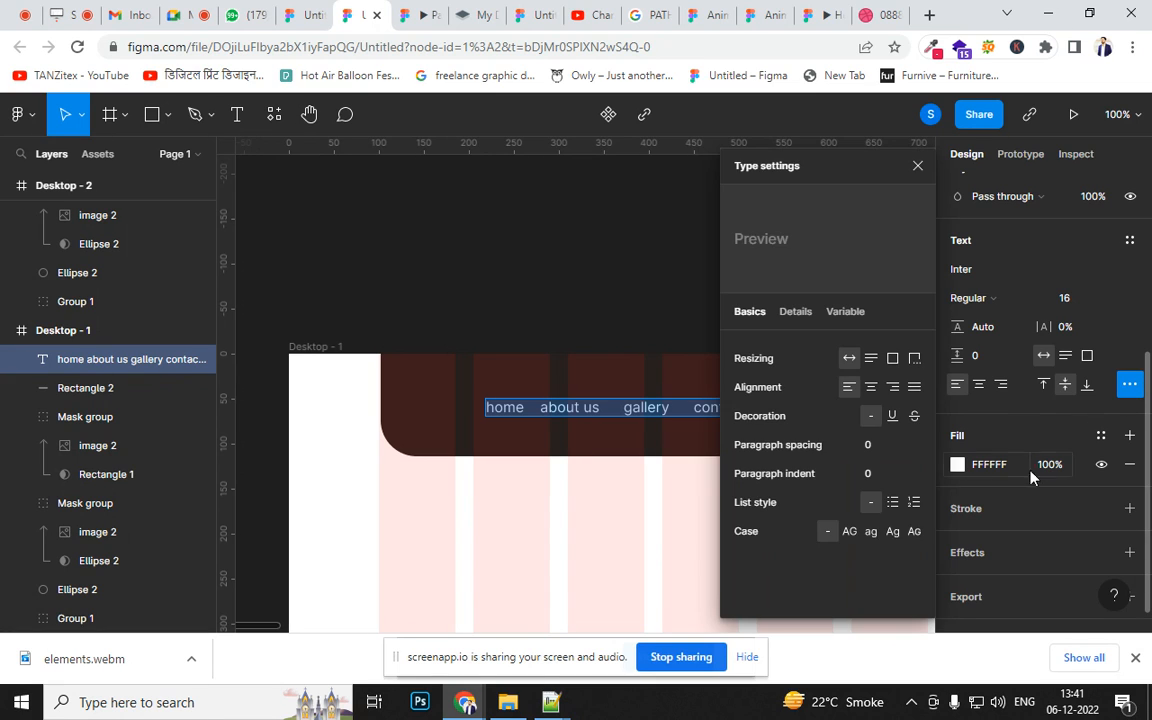
{"action": "left_click", "coordinate": [851, 533]}
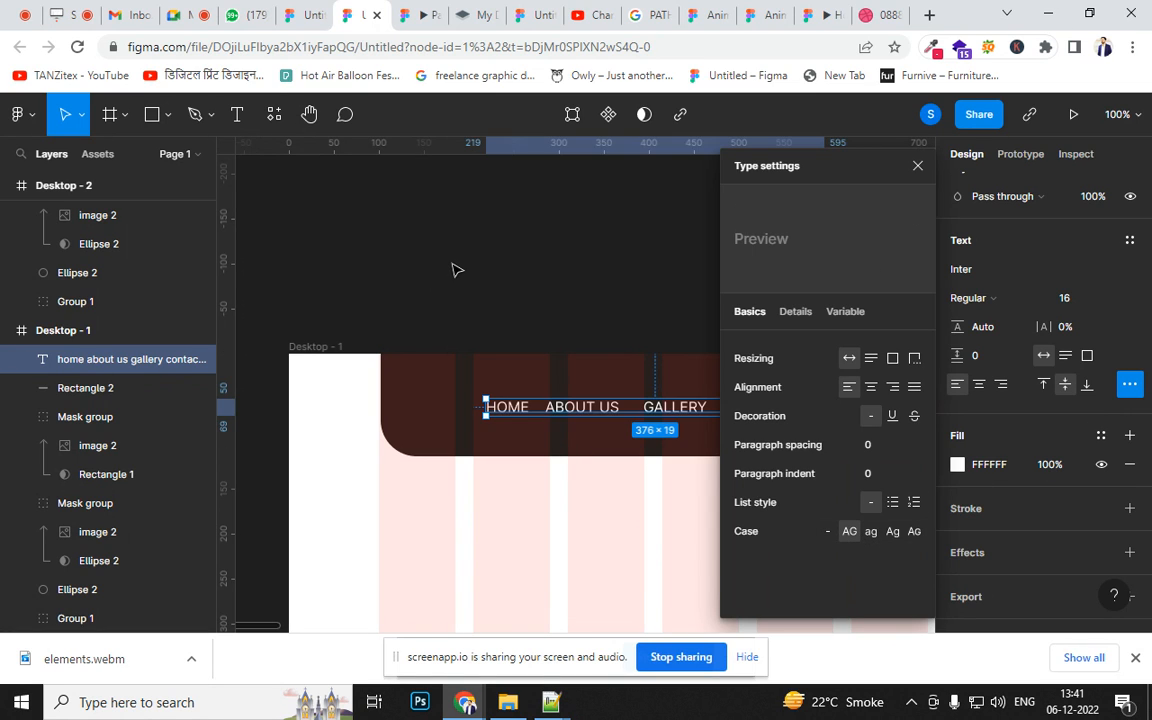
{"action": "left_click", "coordinate": [917, 165]}
- Move the navigation text to the right end of the header bar and deselect it
{"action": "left_click_drag", "start_coordinate": [658, 412], "coordinate": [782, 408]}
{"action": "left_click_drag", "start_coordinate": [556, 287], "coordinate": [209, 308]}
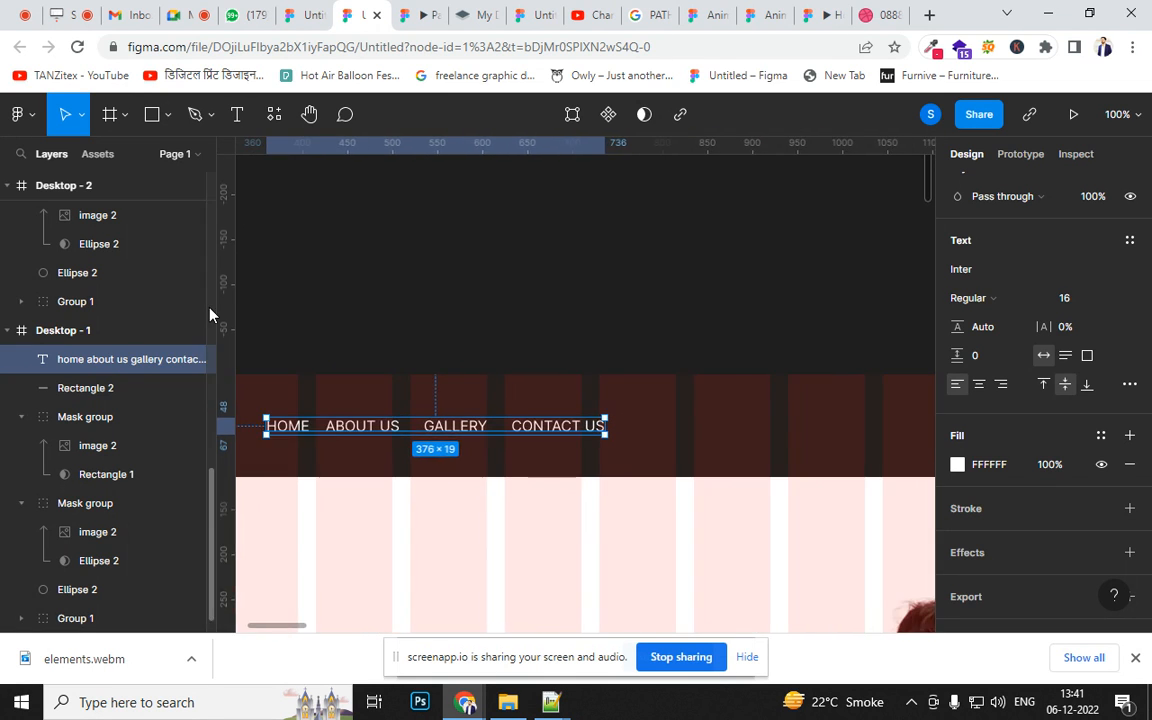
{"action": "left_click_drag", "start_coordinate": [490, 431], "coordinate": [809, 441]}
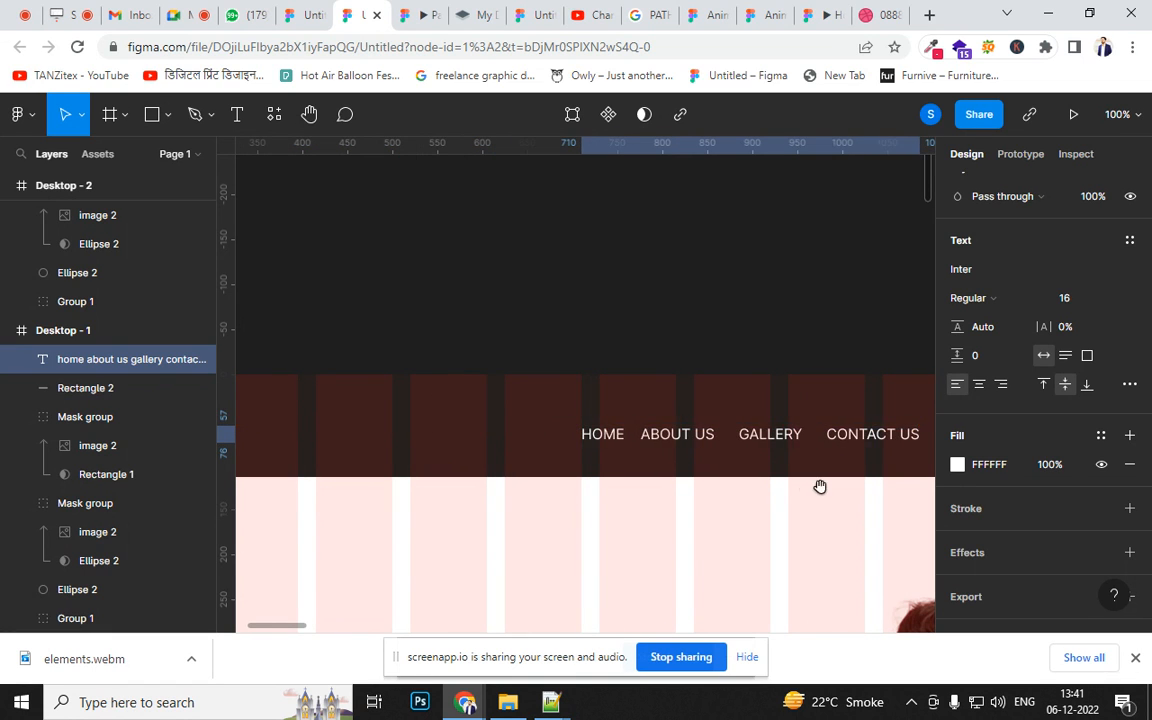
{"action": "left_click_drag", "start_coordinate": [820, 487], "coordinate": [553, 489]}
{"action": "left_click_drag", "start_coordinate": [616, 437], "coordinate": [740, 437]}
{"action": "left_click", "coordinate": [645, 314]}
- Add the text "logo" near the header bar's left end, at about X 205 and vertically centred in the bar
{"action": "left_click_drag", "start_coordinate": [410, 300], "coordinate": [800, 280]}
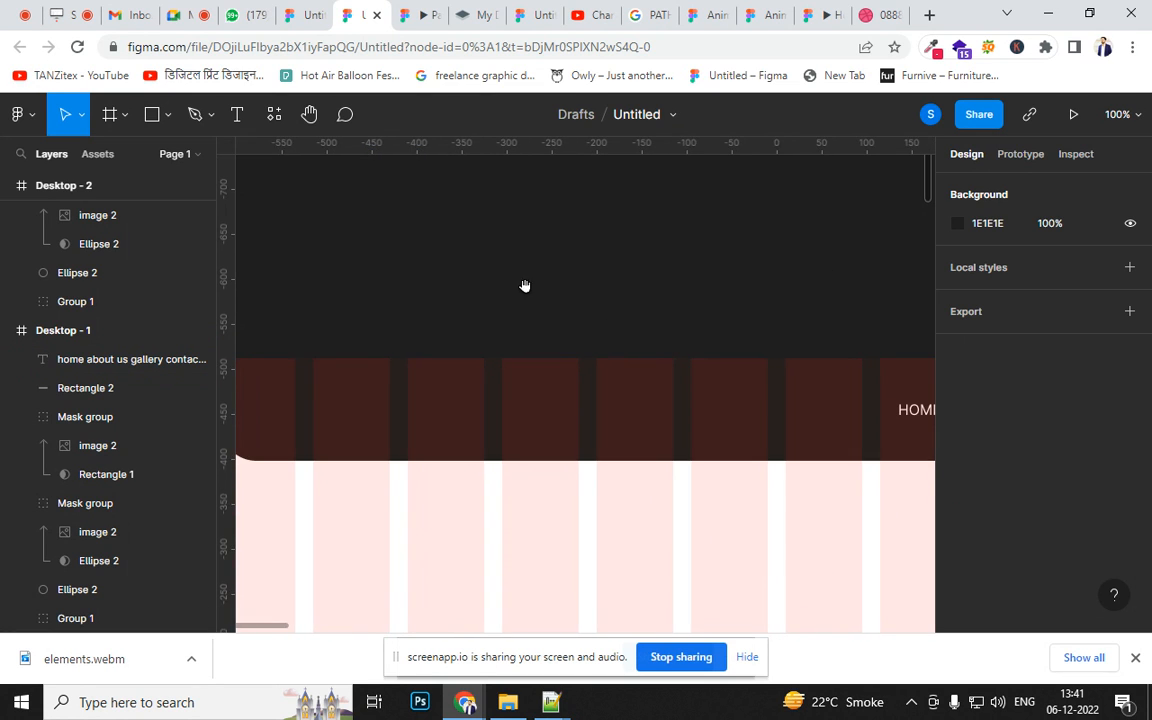
{"action": "left_click_drag", "start_coordinate": [525, 286], "coordinate": [766, 292]}
{"action": "left_click", "coordinate": [238, 116]}
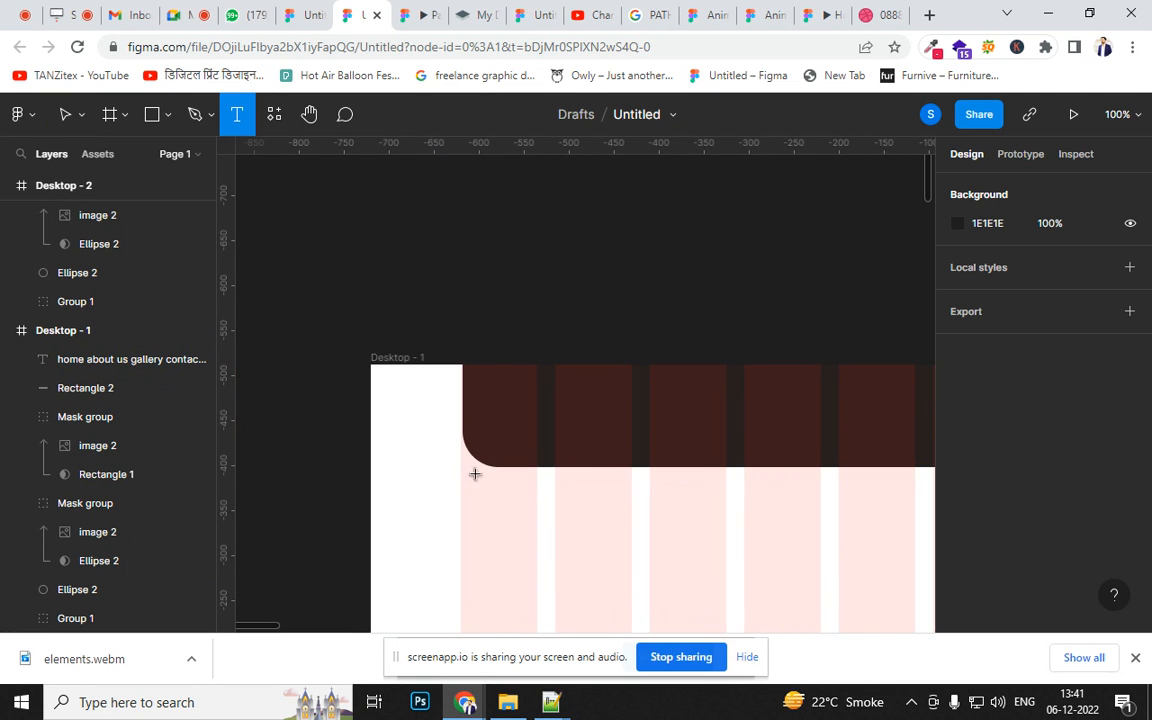
{"action": "left_click", "coordinate": [525, 417]}
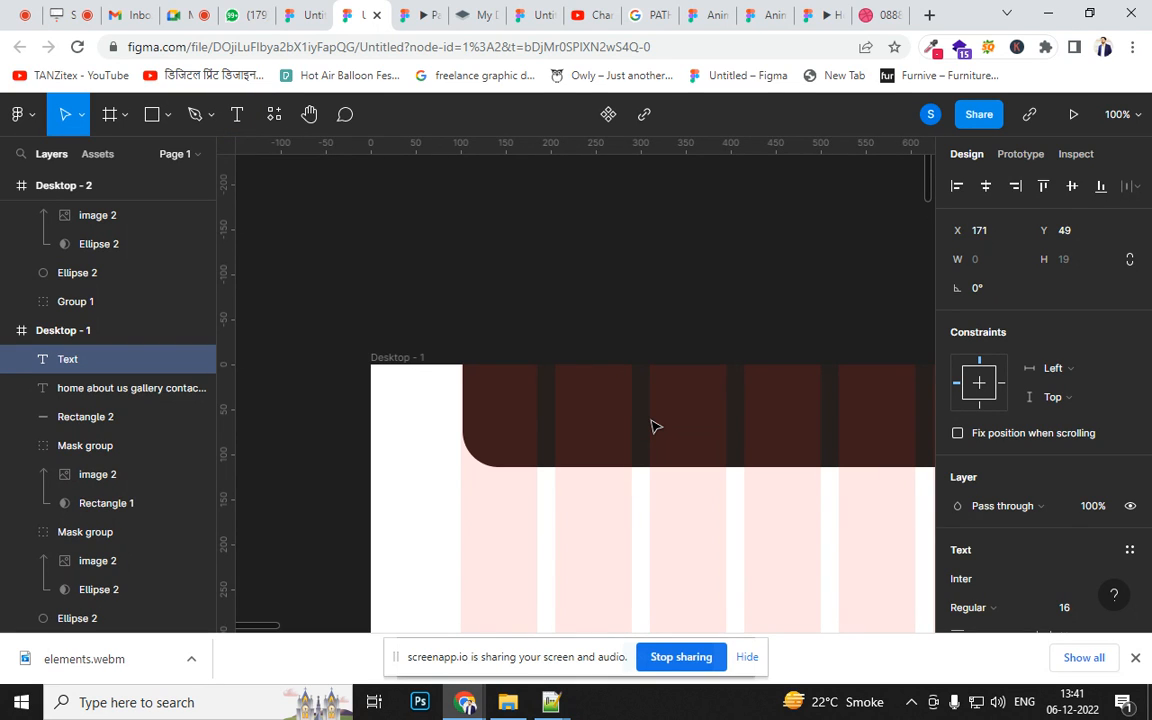
{"action": "type", "text": "logo"}
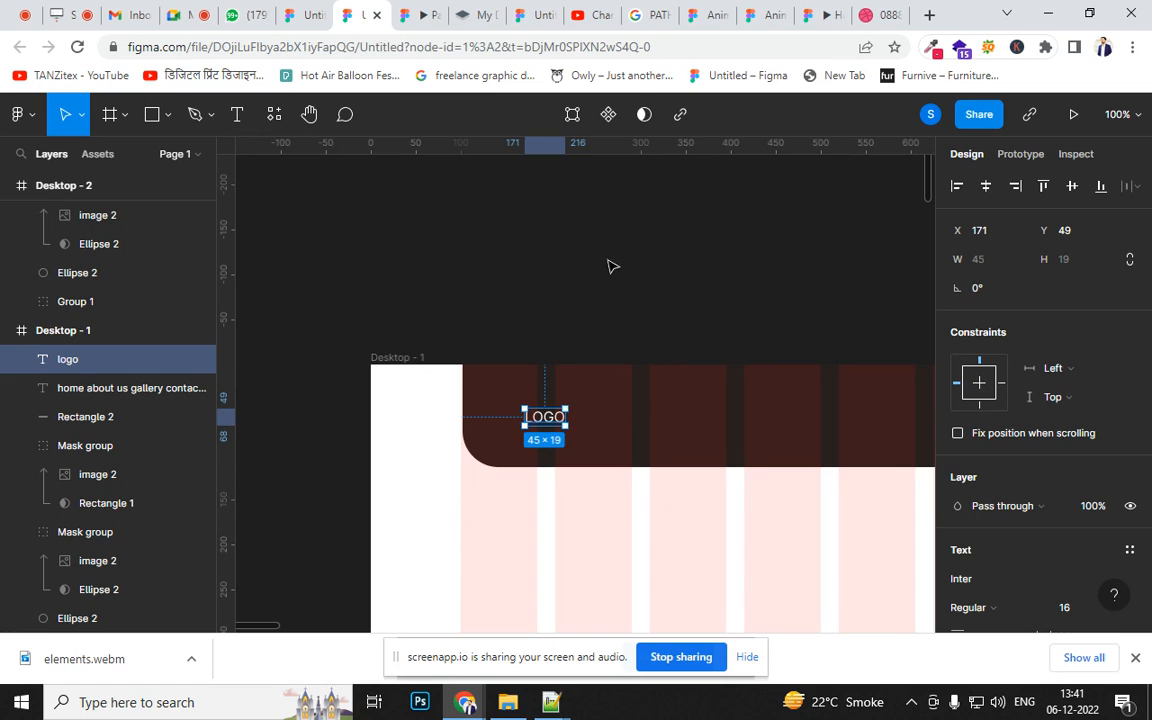
{"action": "left_click_drag", "start_coordinate": [557, 426], "coordinate": [588, 416]}
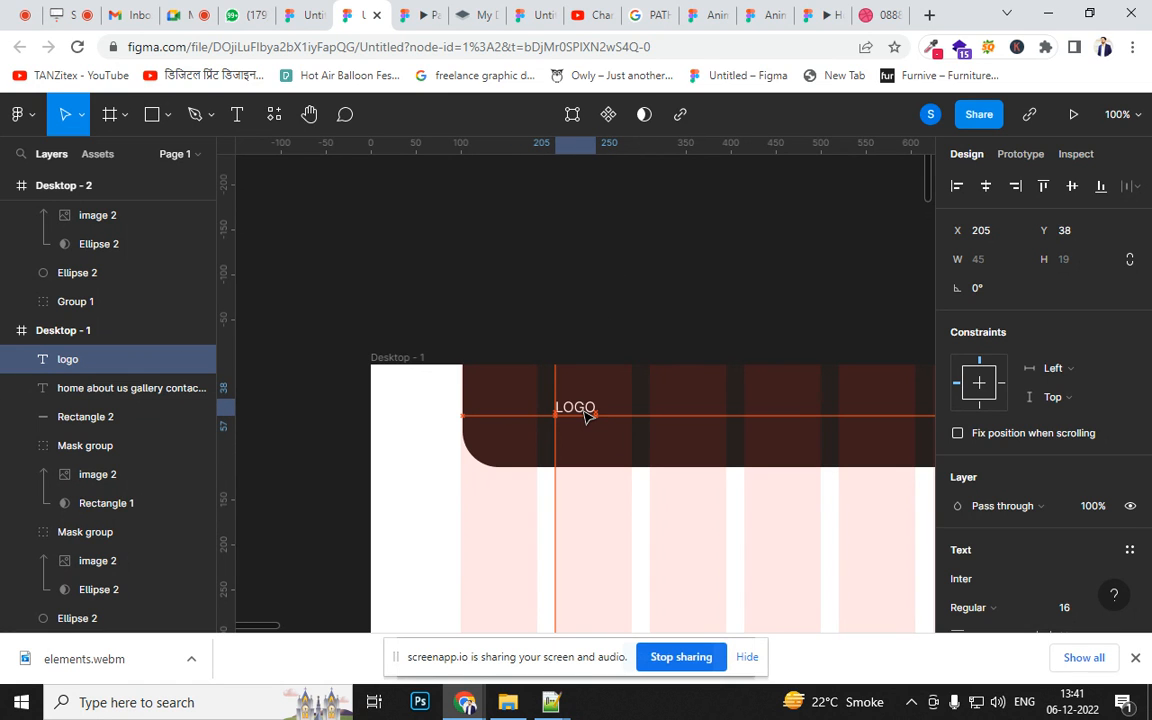
- Add the two-line heading "fast food resturant" to Desktop - 1 in the empty area left of the burger image
{"action": "left_click", "coordinate": [630, 355]}
{"action": "left_click_drag", "start_coordinate": [630, 355], "coordinate": [486, 190]}
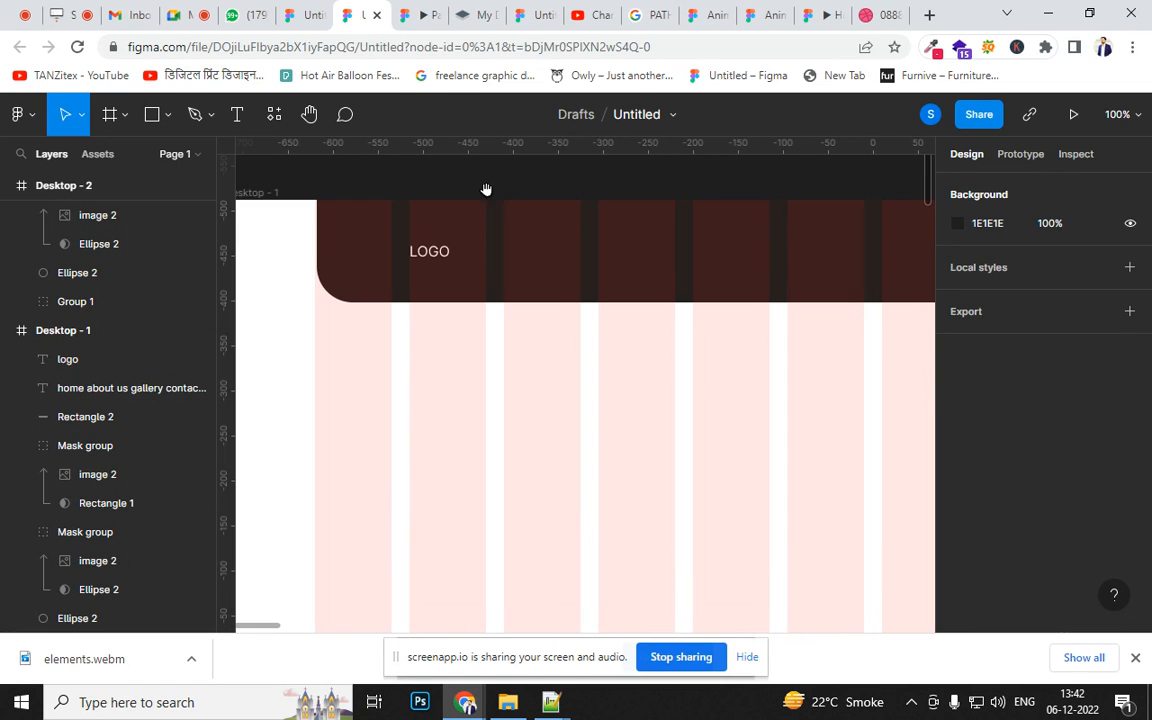
{"action": "key", "text": "minus"}
{"action": "key", "text": "minus"}
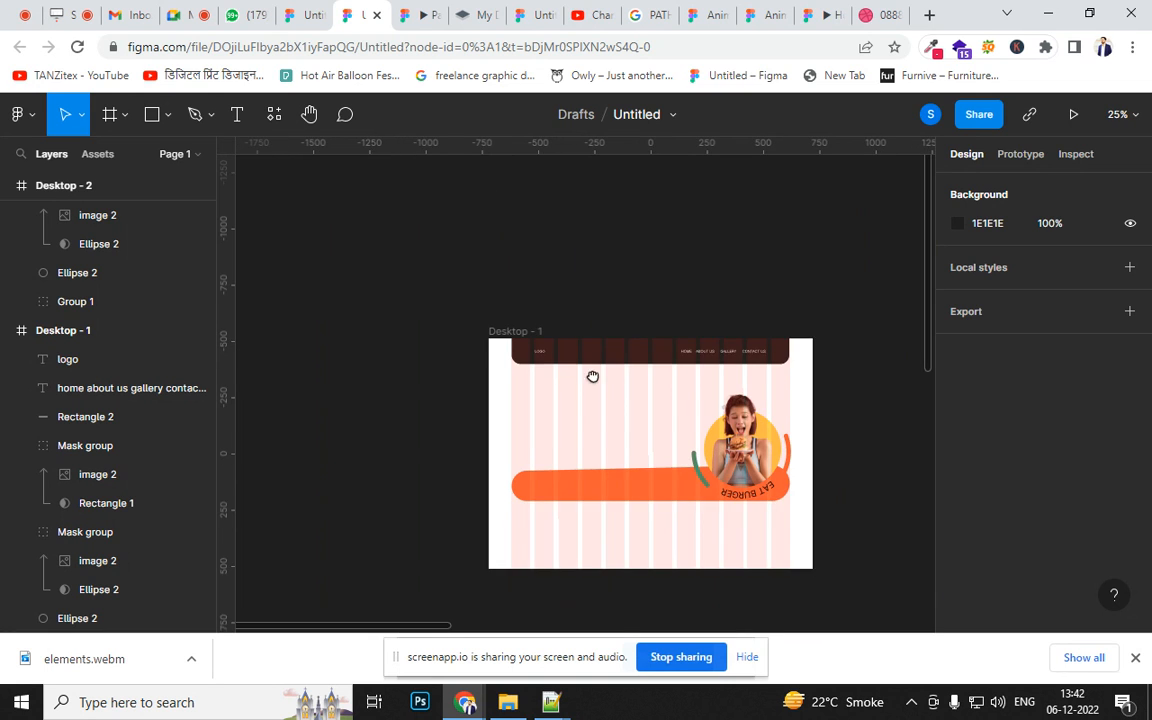
{"action": "left_click_drag", "start_coordinate": [592, 376], "coordinate": [543, 387]}
{"action": "left_click", "coordinate": [236, 118]}
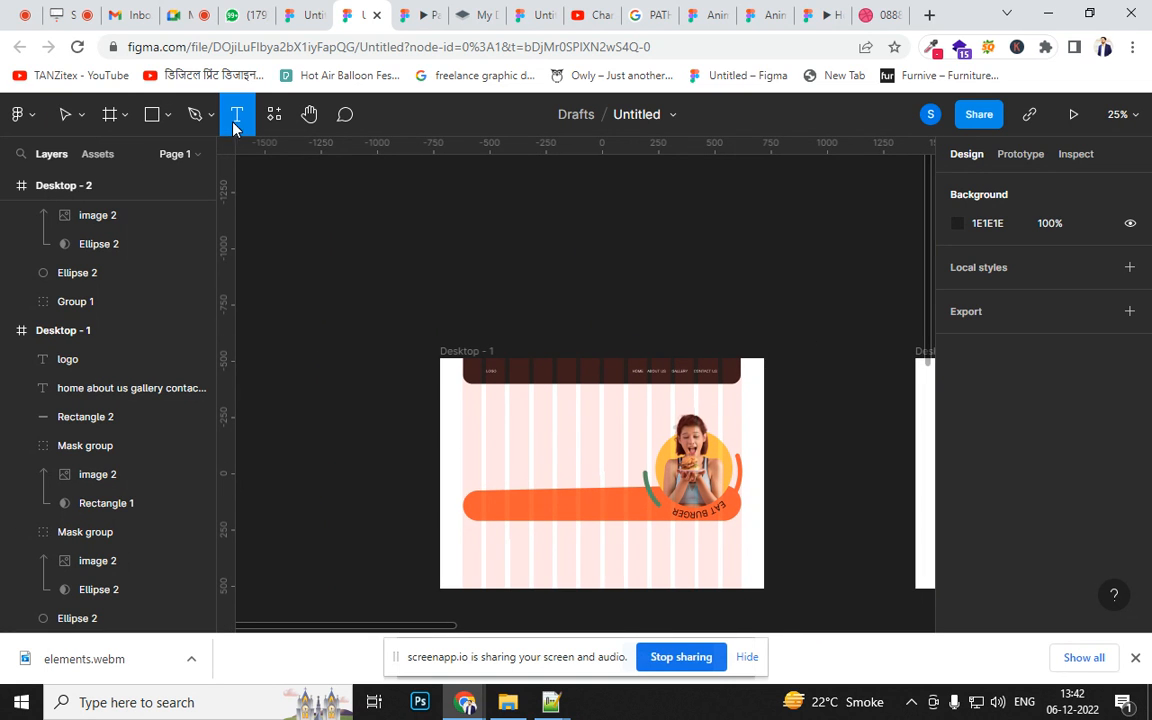
{"action": "left_click", "coordinate": [484, 432]}
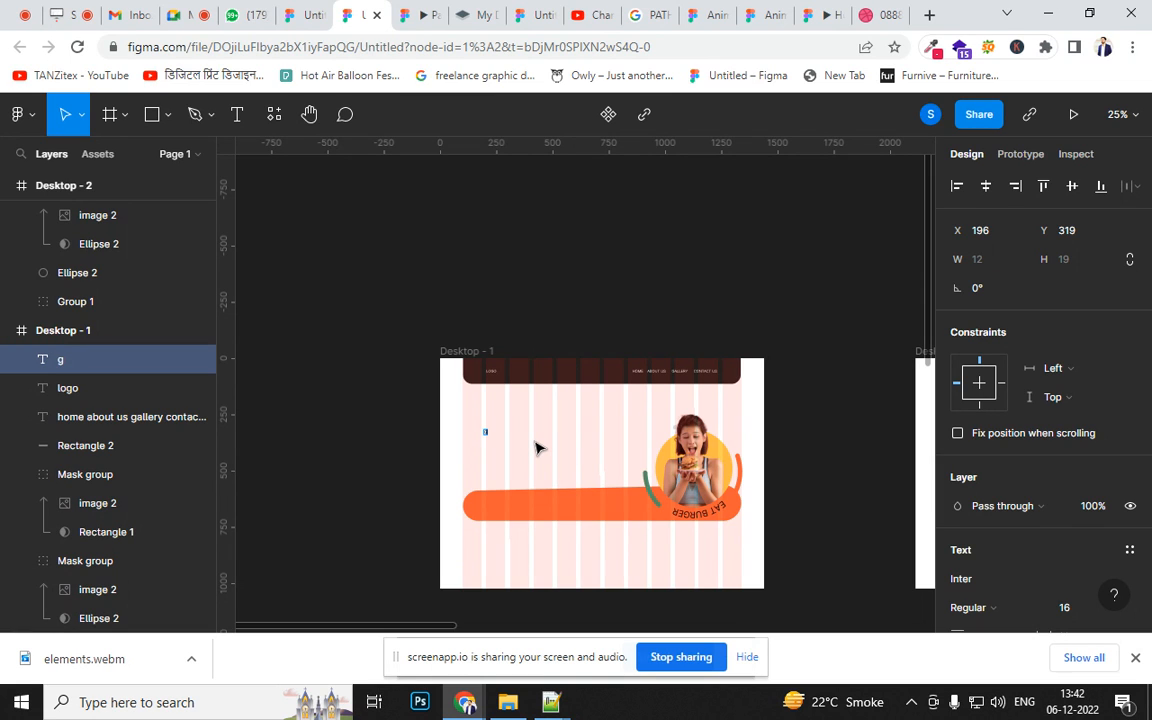
{"action": "type", "text": "fast food resturant"}
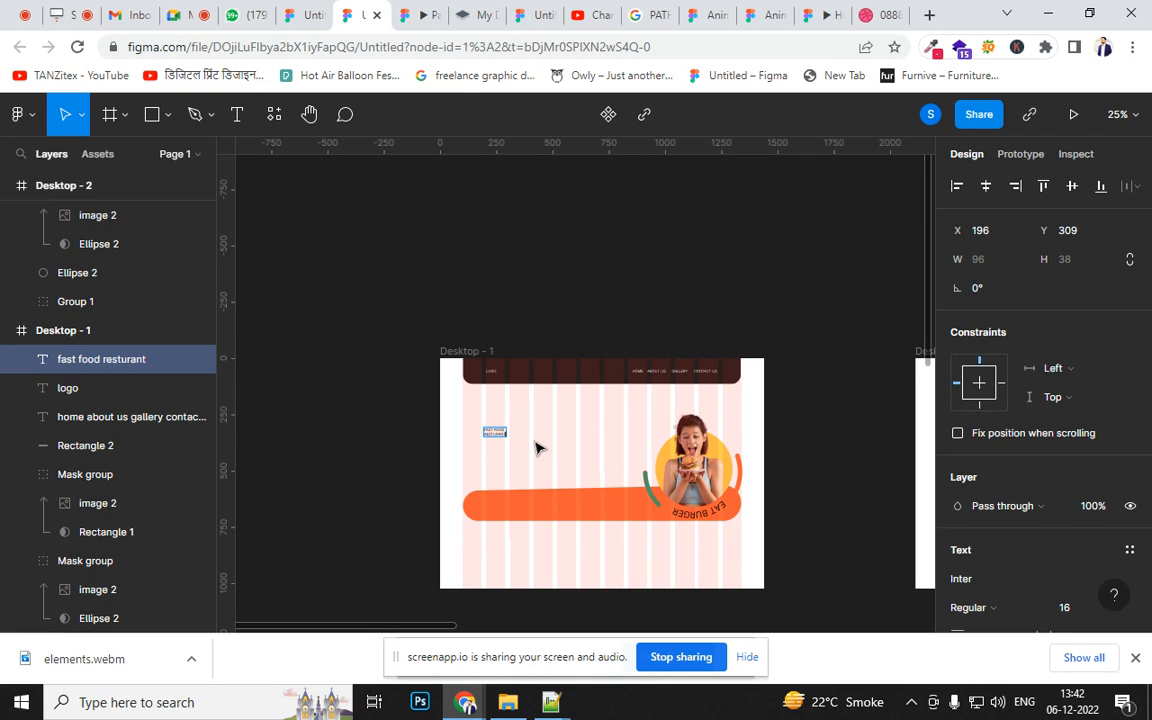
- Enlarge the heading to font size 82 and move it to X 102, Y 268, flush with the first grid column
{"action": "key", "text": "ctrl+shift+period"}
{"action": "key", "text": "ctrl+shift+period"}
{"action": "key", "text": "ctrl+shift+period"}
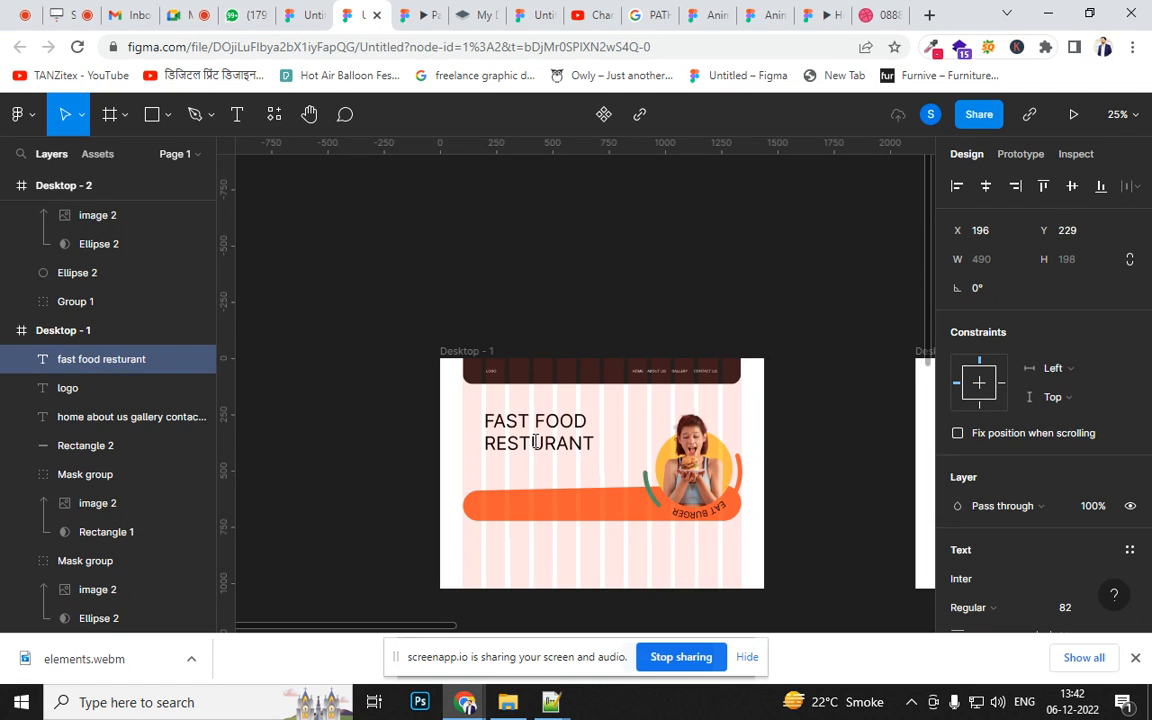
{"action": "left_click_drag", "start_coordinate": [502, 440], "coordinate": [606, 440]}
- Make the word "FOOD" in the heading bold
{"action": "double_click", "coordinate": [497, 434]}
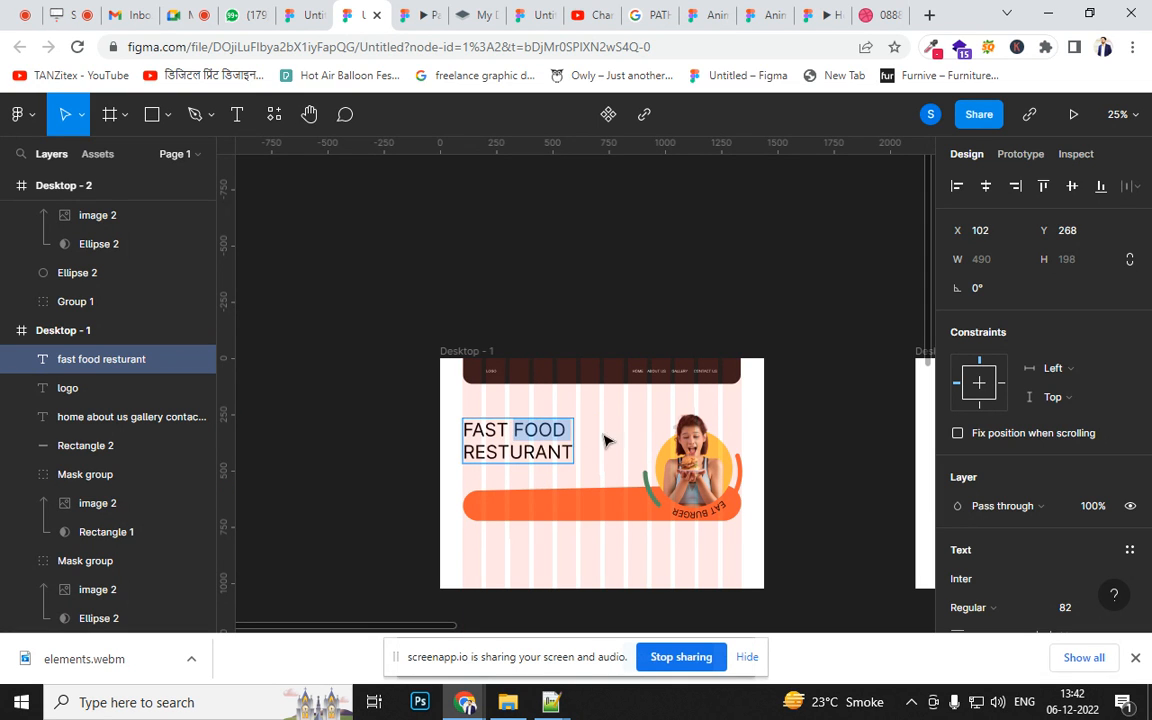
{"action": "type", "text": "home"}
{"action": "key", "text": "ctrl+z"}
{"action": "key", "text": "ctrl+b"}
- Fill the heading's second line, "RESTURANT", with the orange document color and leave text editing
{"action": "left_click", "coordinate": [483, 451]}
{"action": "left_click_drag", "start_coordinate": [467, 451], "coordinate": [568, 452]}
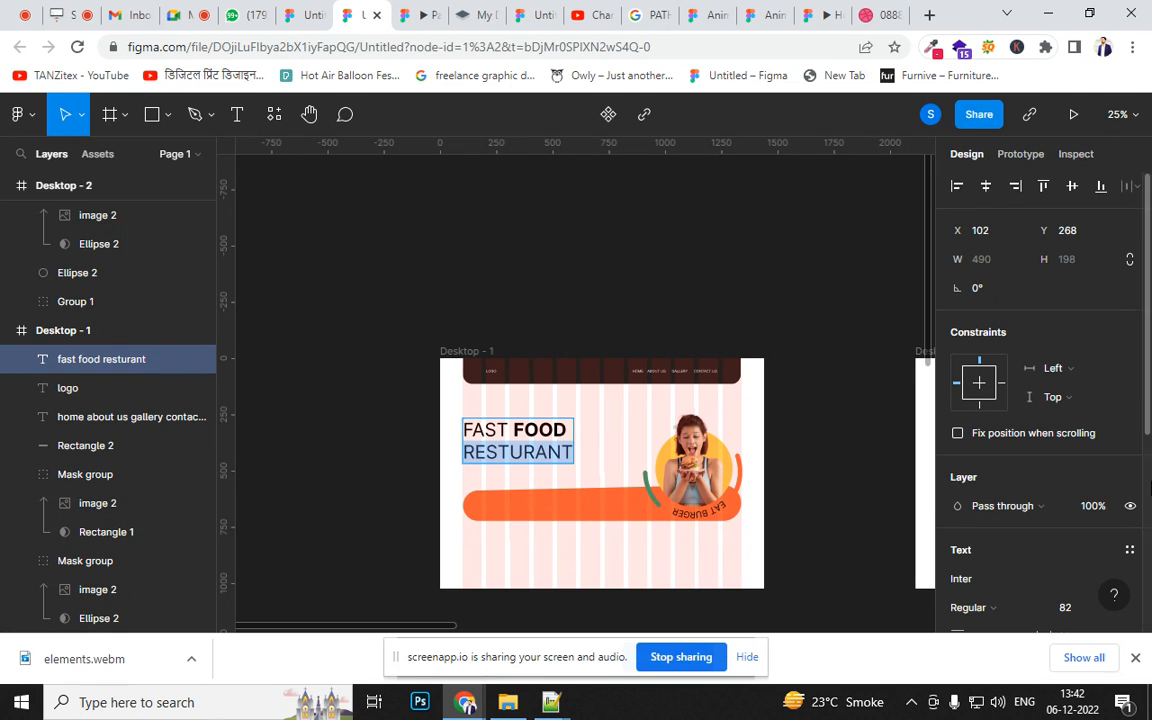
{"action": "scroll", "coordinate": [1040, 500], "scroll_direction": "down", "scroll_amount": 3}
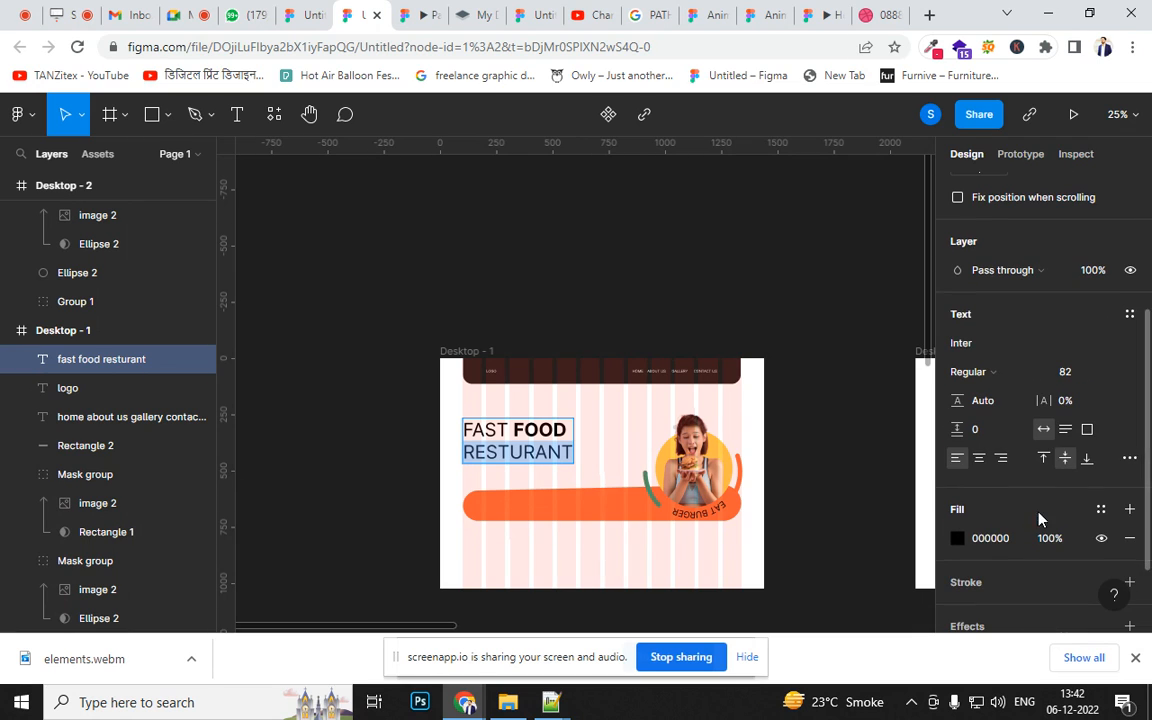
{"action": "left_click", "coordinate": [957, 539]}
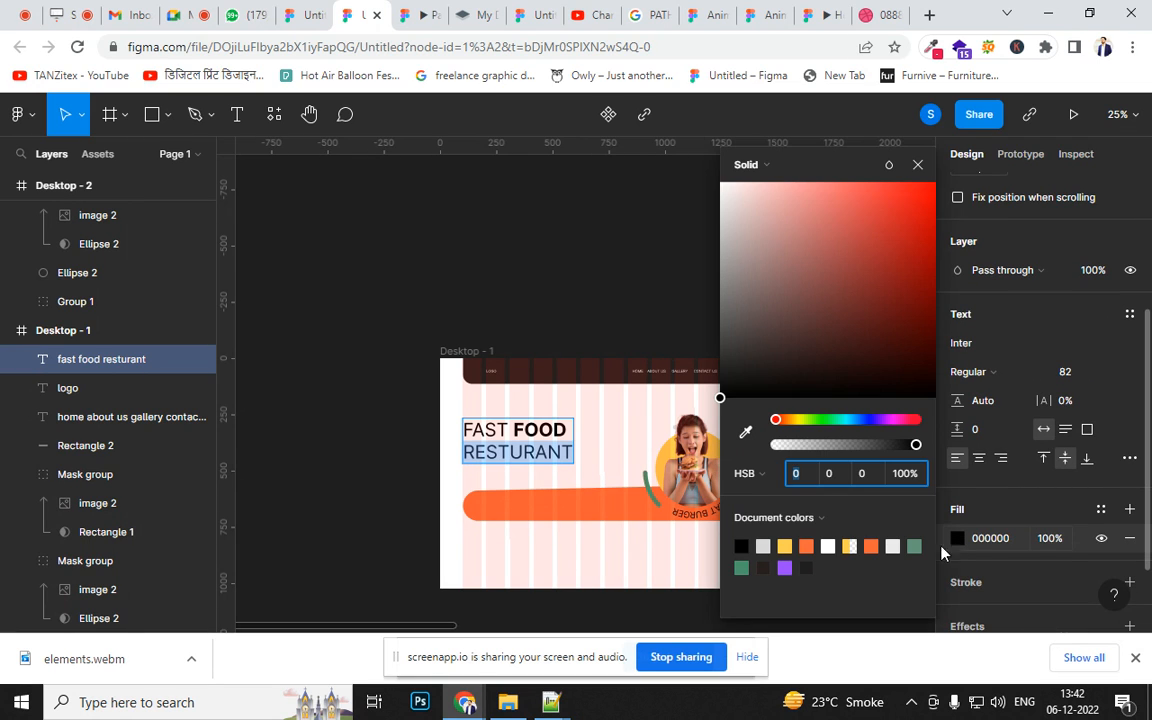
{"action": "left_click", "coordinate": [872, 545]}
{"action": "key", "text": "Escape"}
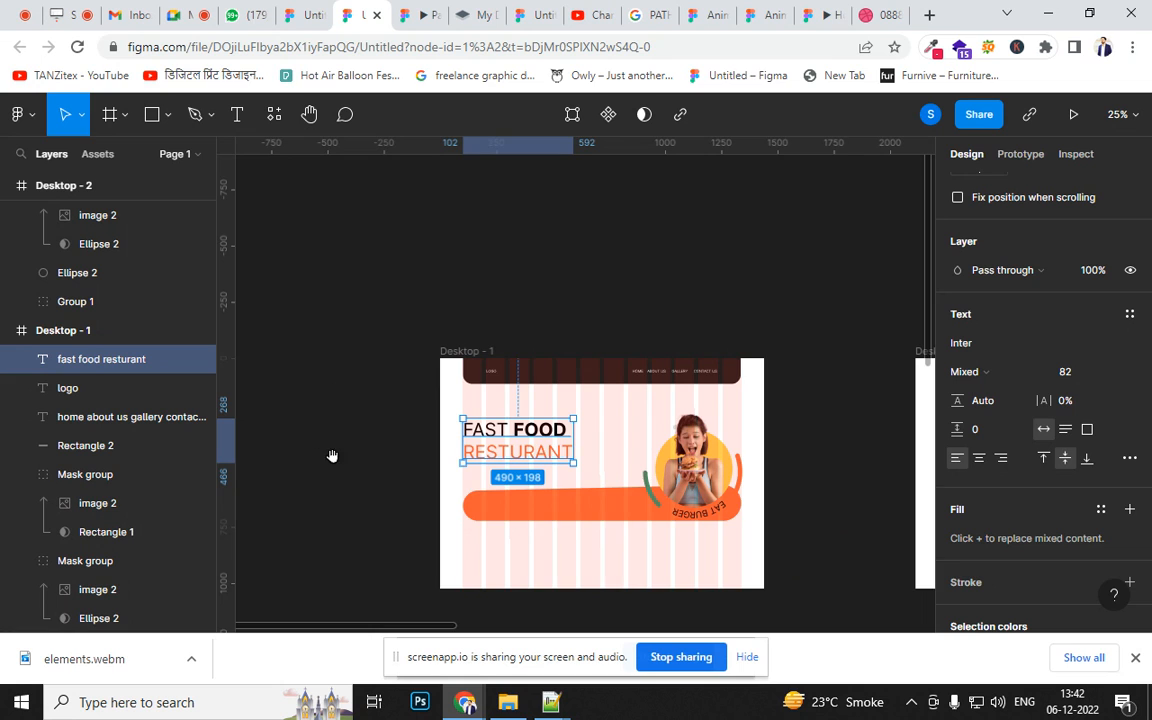
- Move the orange Component 1 instance on Desktop - 1 down to about X 100, Y 581, further below the heading
{"action": "left_click_drag", "start_coordinate": [332, 456], "coordinate": [319, 373]}
{"action": "left_click_drag", "start_coordinate": [372, 439], "coordinate": [373, 428]}
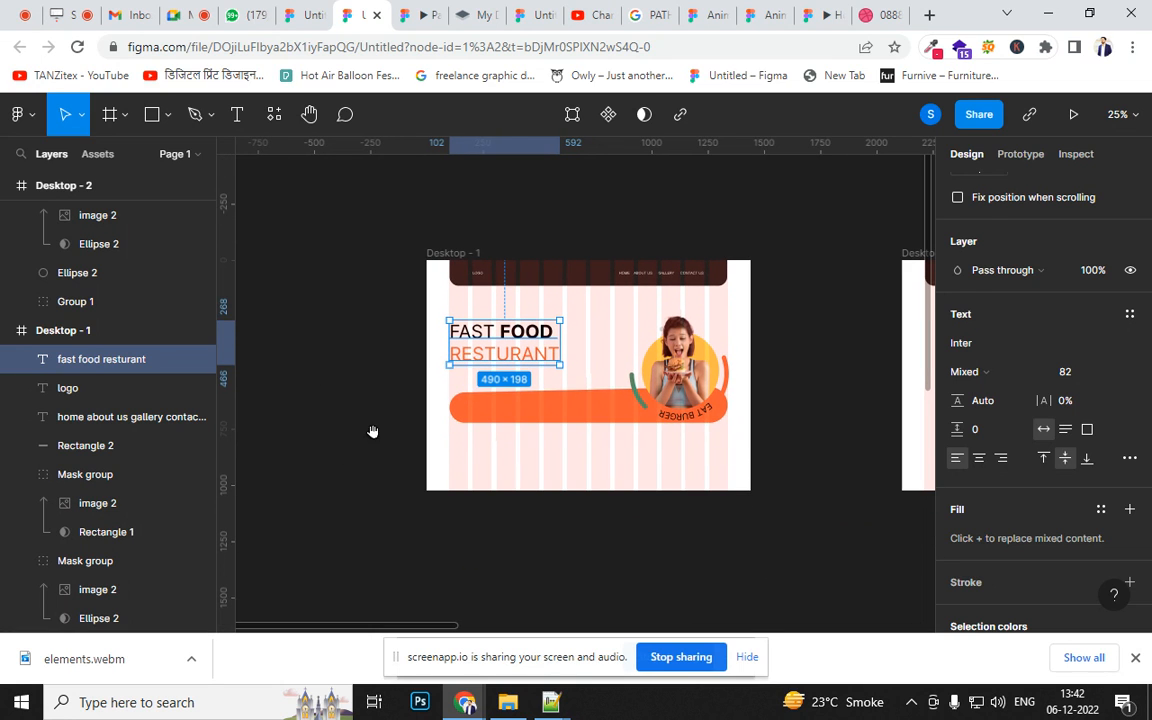
{"action": "left_click", "coordinate": [499, 405]}
{"action": "left_click_drag", "start_coordinate": [499, 408], "coordinate": [491, 406]}
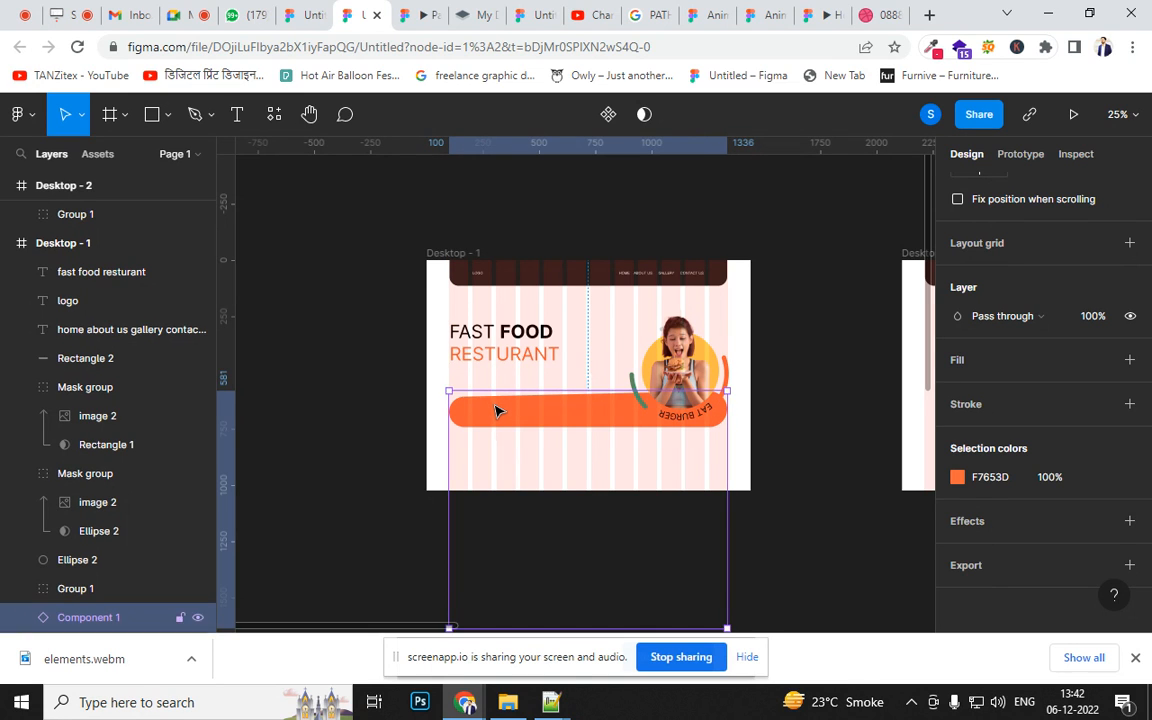
- Add the text "EAT HEALTHY" below the orange shape on Desktop - 1
{"action": "left_click", "coordinate": [330, 230]}
{"action": "left_click", "coordinate": [226, 124]}
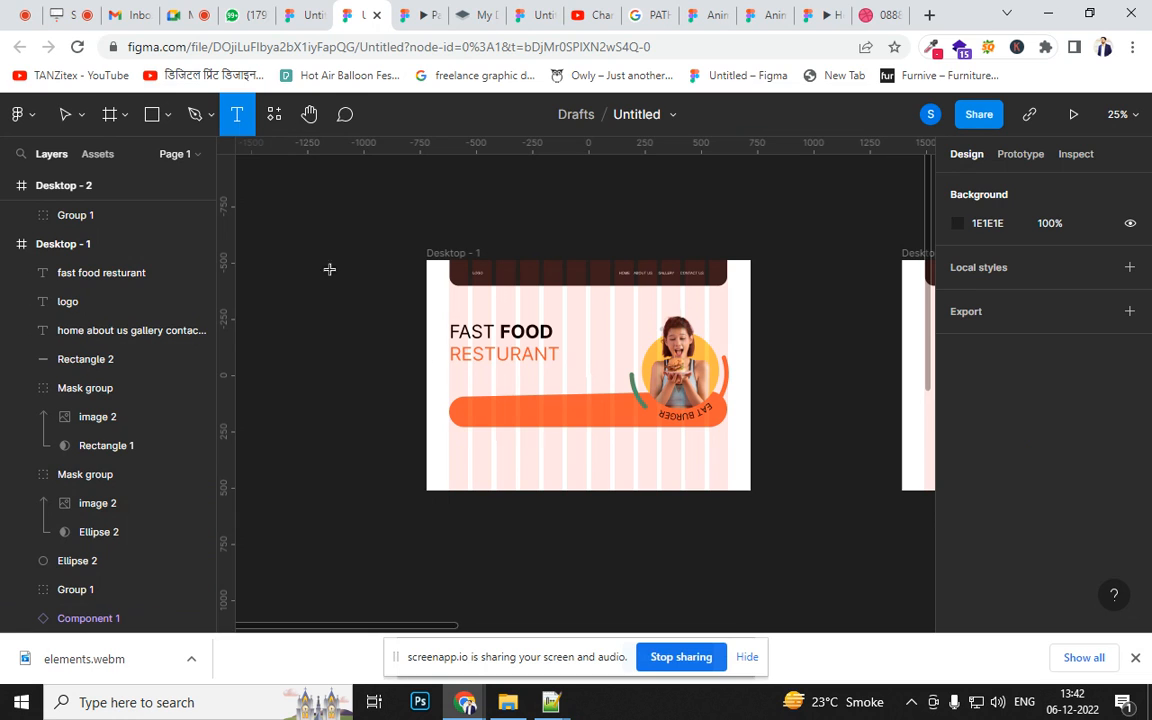
{"action": "left_click", "coordinate": [506, 463]}
{"action": "type", "text": "eat"}
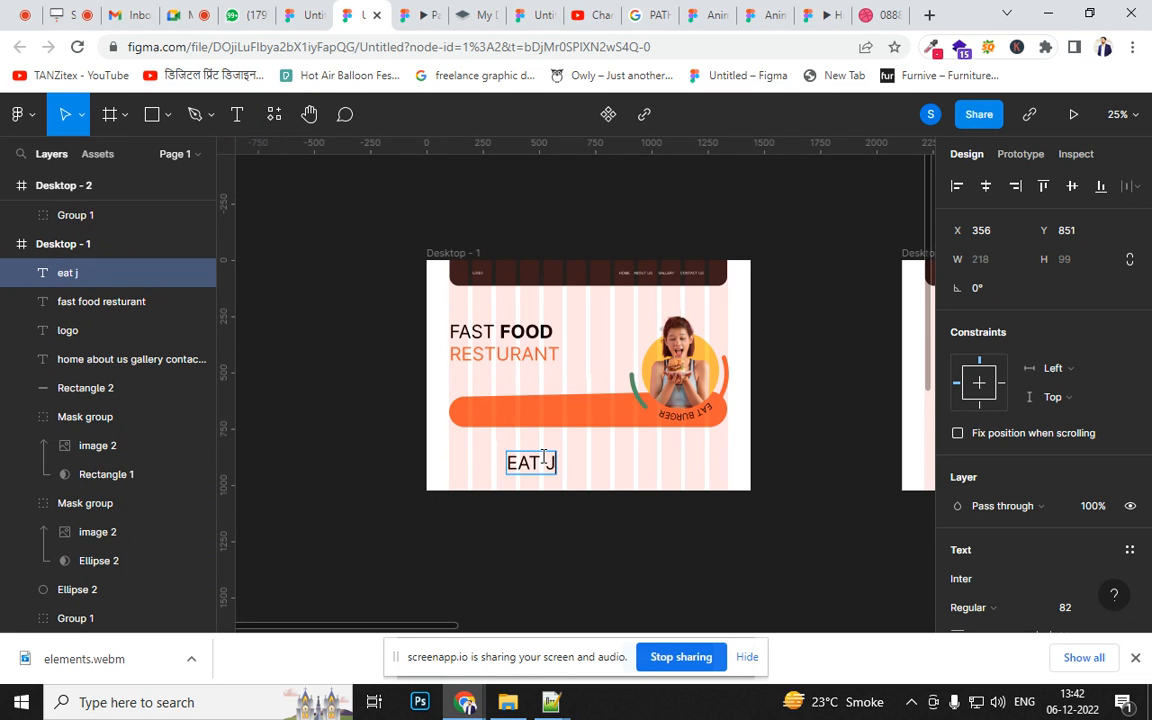
{"action": "type", "text": " healthy"}
- Reduce the "EAT HEALTHY" text to font size 66
{"action": "key", "text": "ctrl+a"}
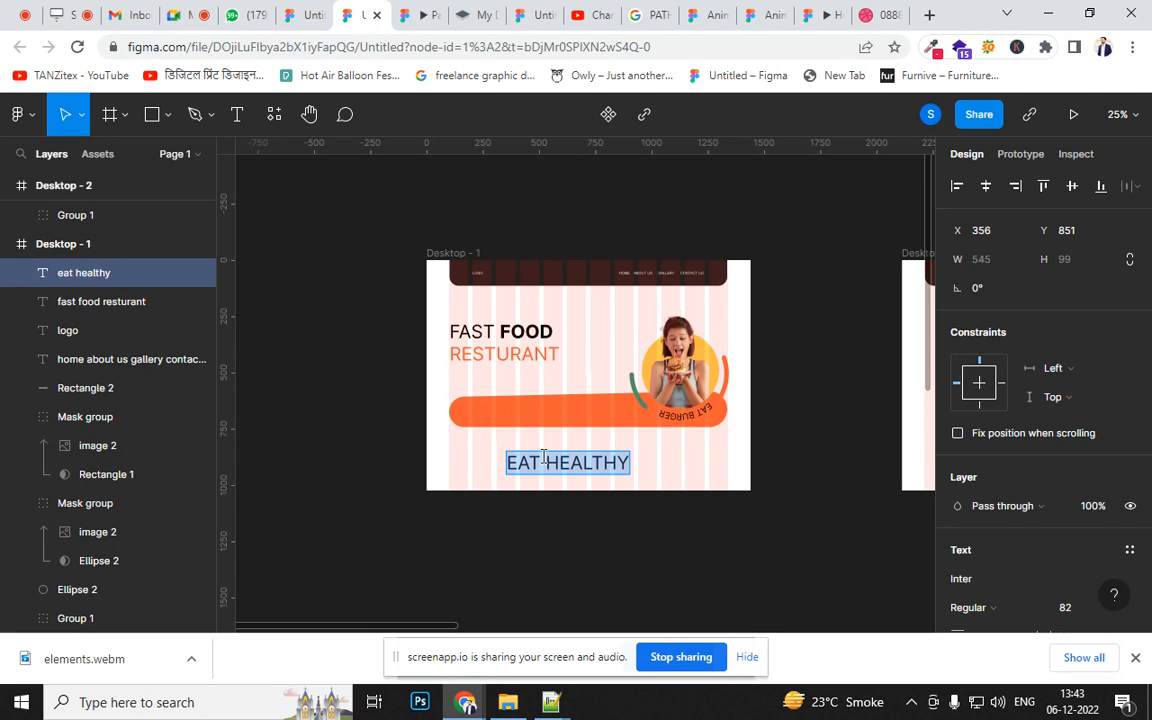
{"action": "key", "text": "ctrl+shift+comma"}
{"action": "key", "text": "ctrl+shift+comma"}
{"action": "key", "text": "ctrl+shift+comma"}
{"action": "key", "text": "ctrl+shift+comma"}
{"action": "key", "text": "ctrl+shift+comma"}
{"action": "key", "text": "ctrl+shift+comma"}
{"action": "key", "text": "ctrl+shift+comma"}
{"action": "key", "text": "ctrl+shift+comma"}
{"action": "key", "text": "ctrl+shift+comma"}
{"action": "key", "text": "ctrl+shift+comma"}
{"action": "key", "text": "ctrl+shift+comma"}
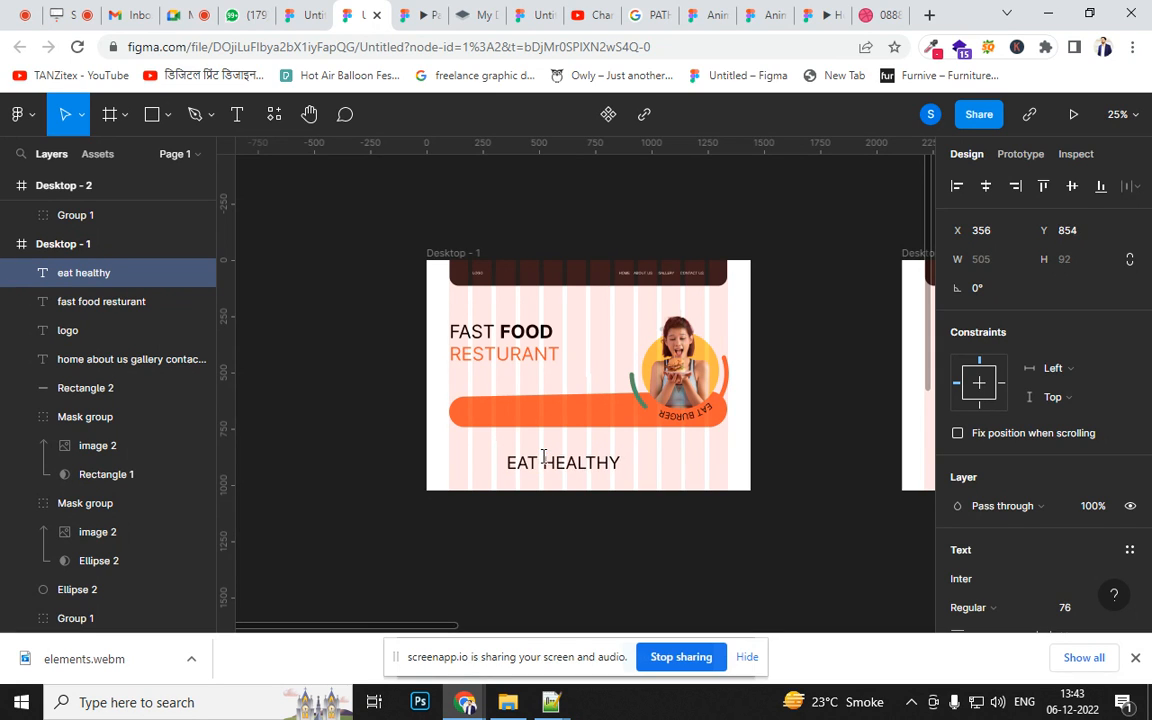
{"action": "key", "text": "ctrl+shift+comma"}
{"action": "key", "text": "ctrl+shift+comma"}
{"action": "key", "text": "ctrl+shift+comma"}
{"action": "key", "text": "ctrl+shift+comma"}
{"action": "key", "text": "ctrl+shift+comma"}
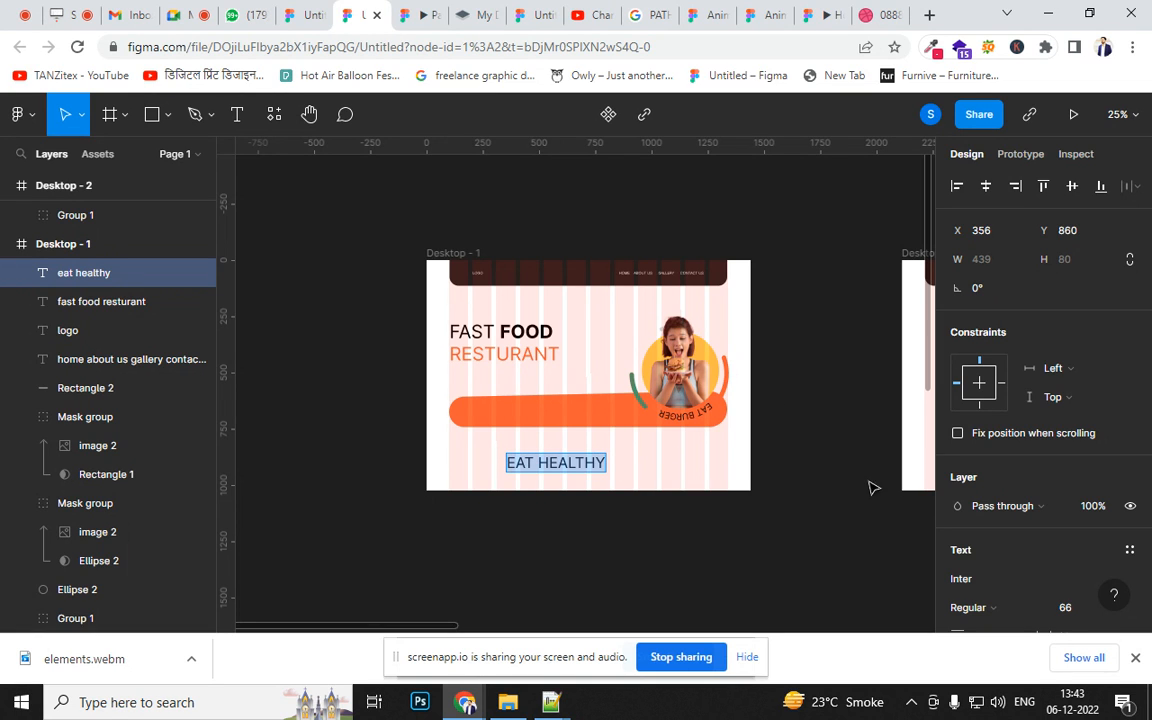
- Change the fill of the "EAT HEALTHY" text to white, FFFFFF
{"action": "scroll", "coordinate": [1040, 500], "scroll_direction": "down", "scroll_amount": 3}
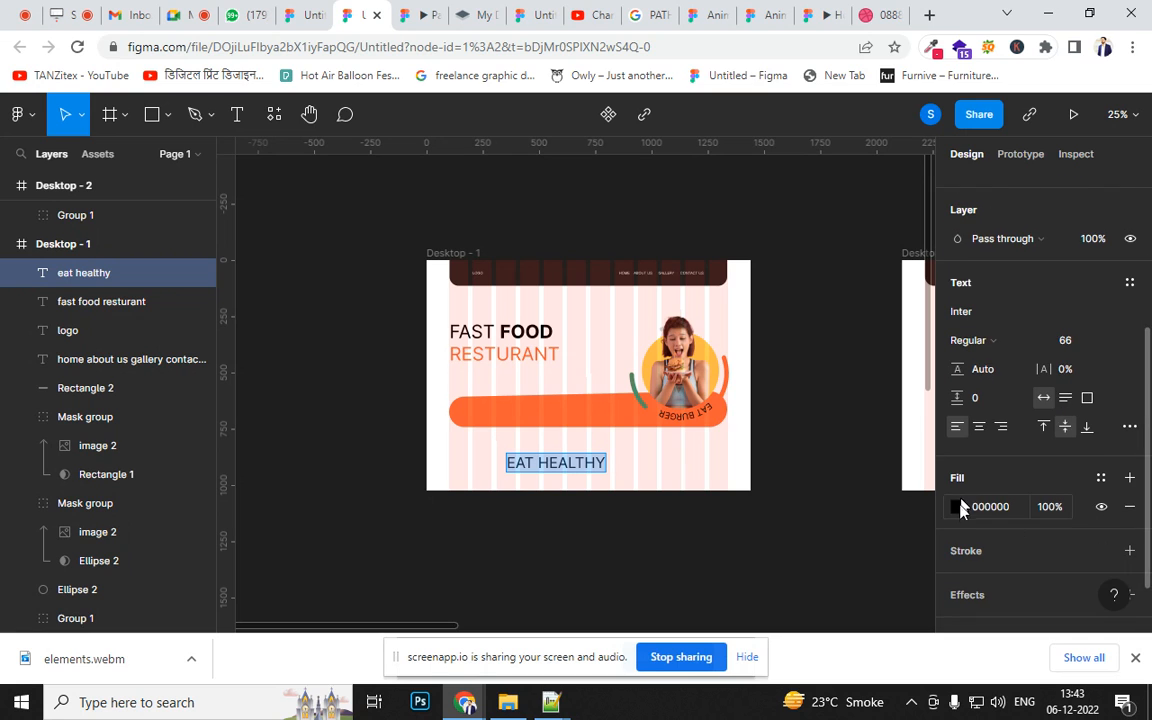
{"action": "left_click", "coordinate": [958, 507]}
{"action": "left_click_drag", "start_coordinate": [727, 200], "coordinate": [692, 136]}
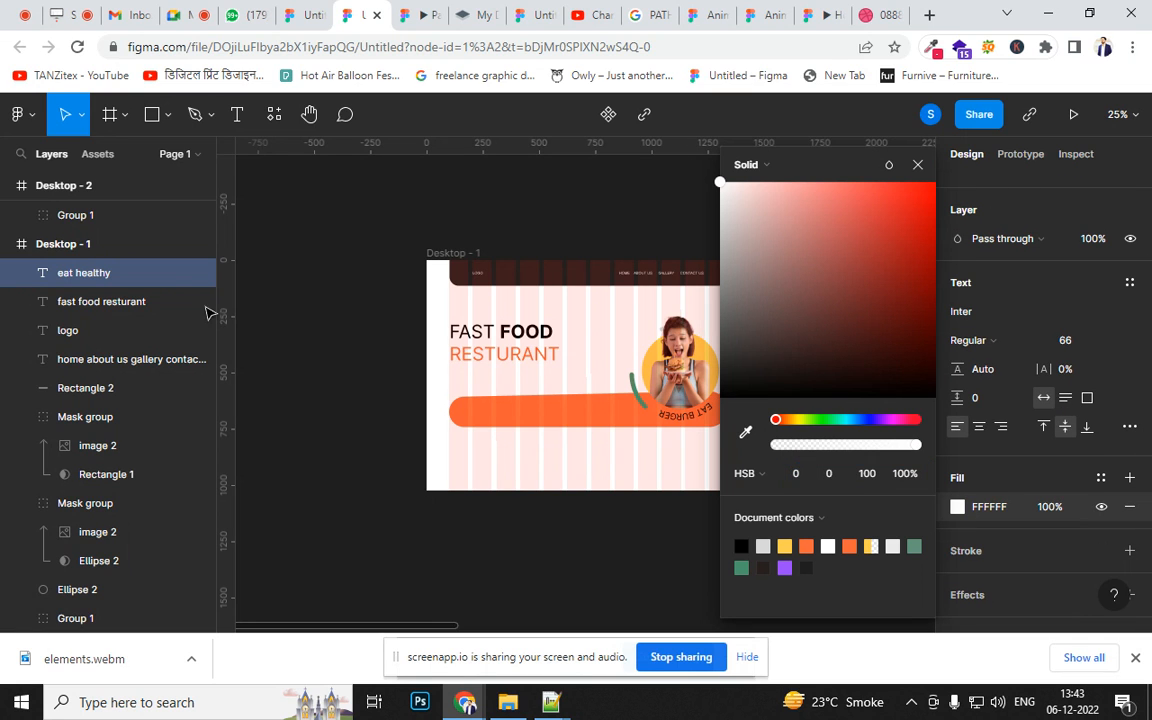
- Move the "EAT HEALTHY" text onto the orange shape, near its left end, and clear the selection
{"action": "mouse_move", "coordinate": [571, 473]}
{"action": "left_mouse_down"}
{"action": "mouse_move", "coordinate": [568, 422]}
{"action": "mouse_move", "coordinate": [522, 420]}
{"action": "mouse_move", "coordinate": [536, 422]}
{"action": "left_mouse_up"}
{"action": "left_click", "coordinate": [621, 425]}
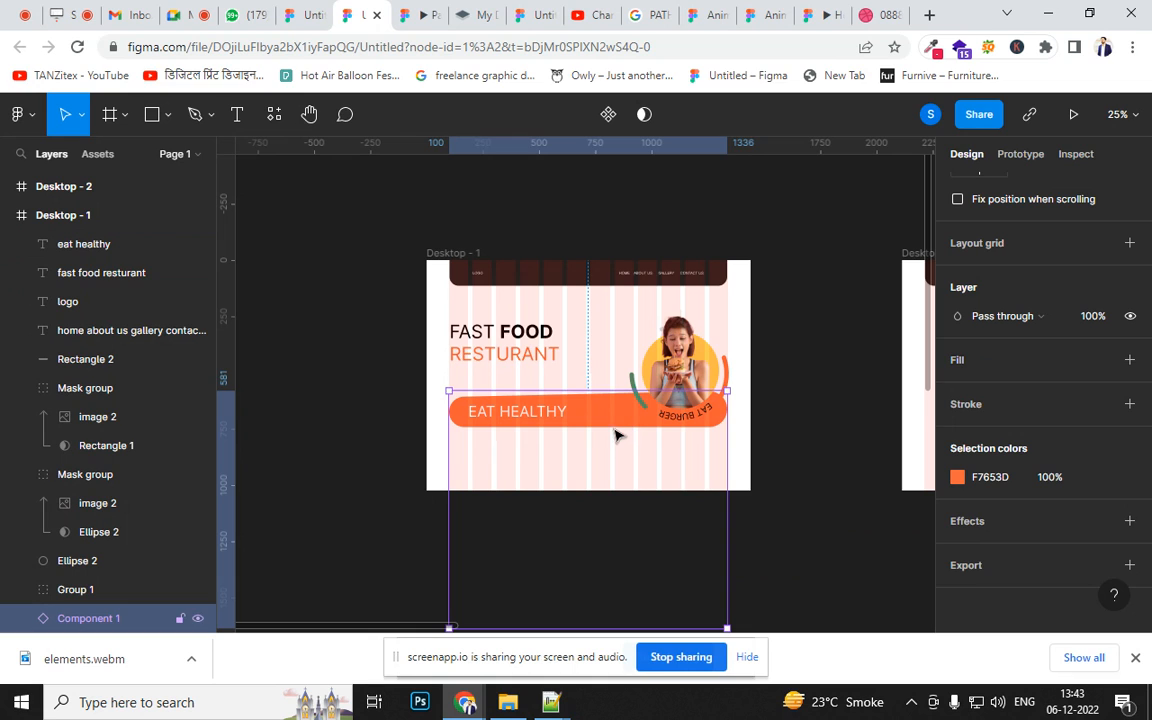
{"action": "left_click", "coordinate": [328, 346]}
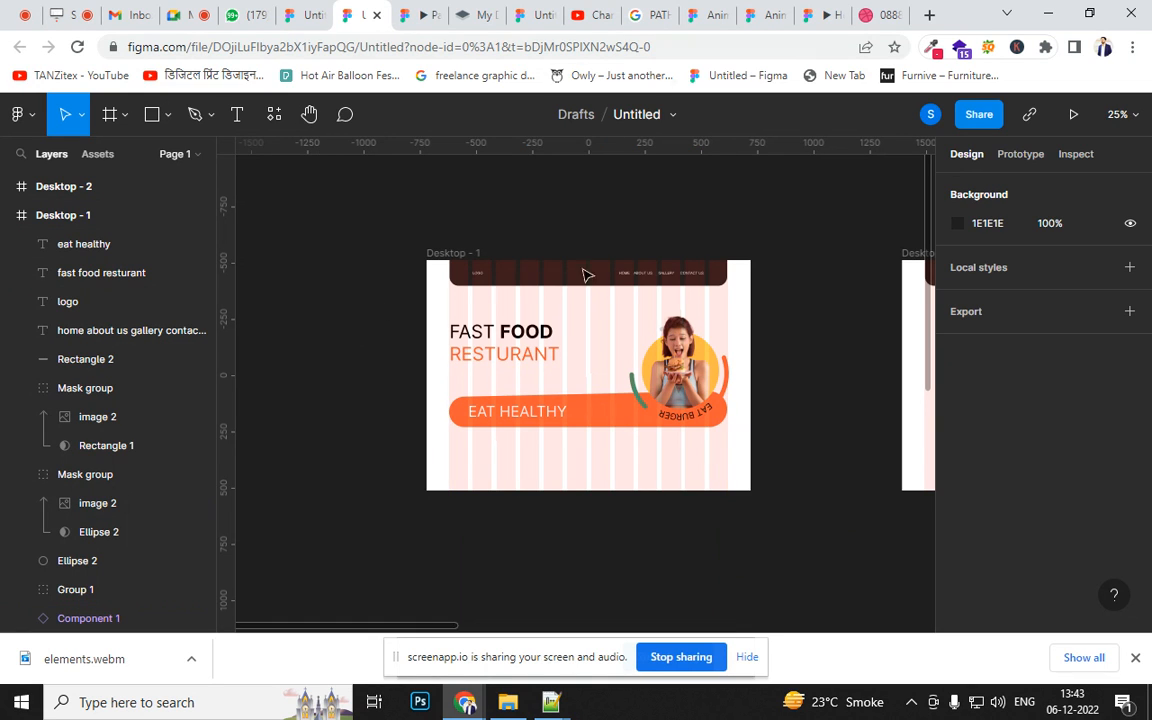
{"action": "left_click", "coordinate": [468, 360]}
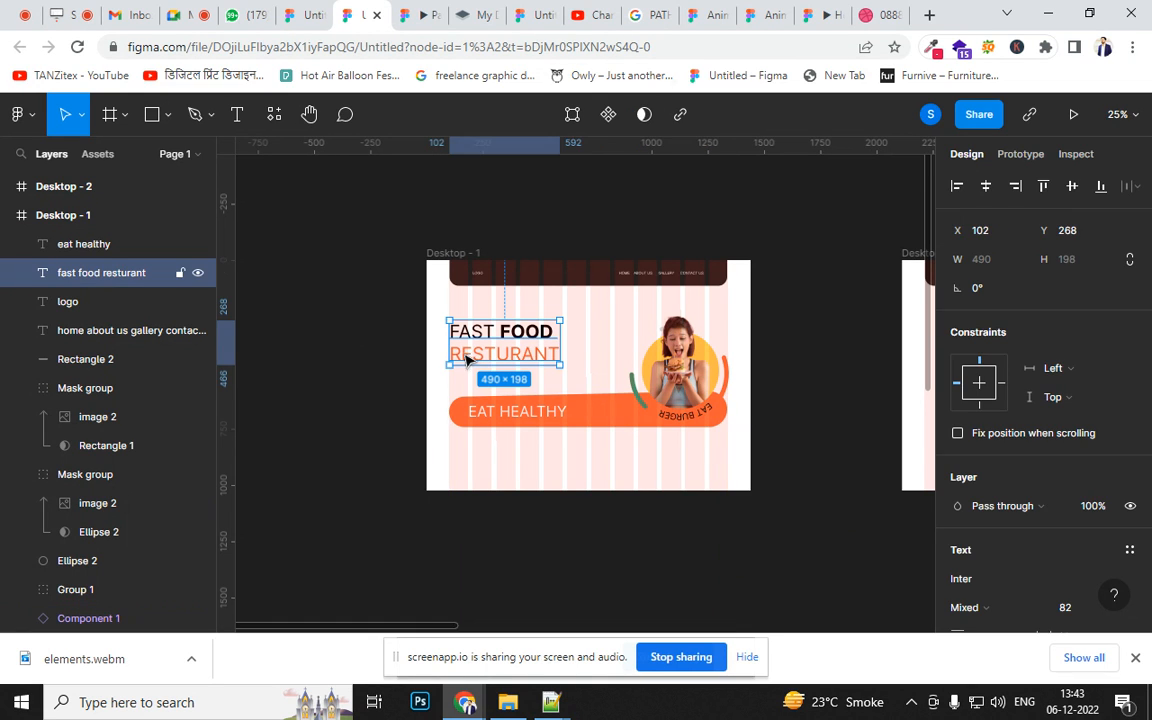
{"action": "left_click", "coordinate": [420, 322]}
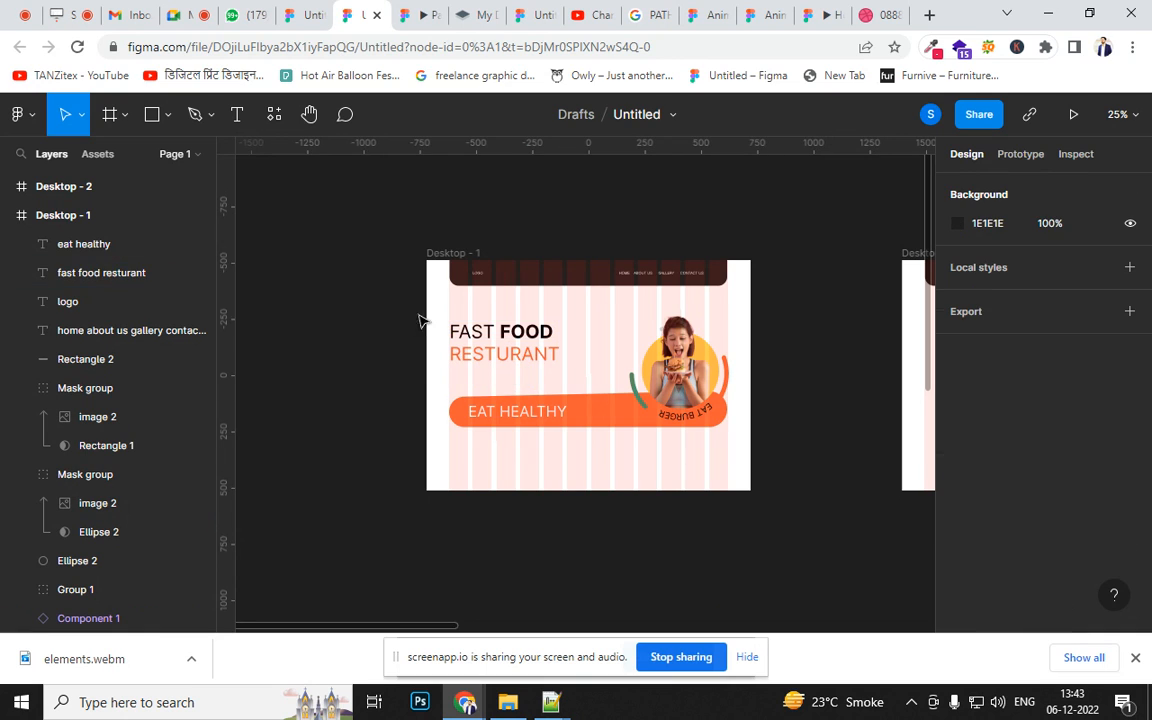
- Draw a circle of about 170 × 170 over the heading and fill it with the green 4B956C sampled from the arc beside the photo
{"action": "left_click", "coordinate": [167, 116]}
{"action": "left_click", "coordinate": [150, 222]}
{"action": "left_click_drag", "start_coordinate": [494, 338], "coordinate": [519, 362]}
{"action": "key", "text": "alt"}
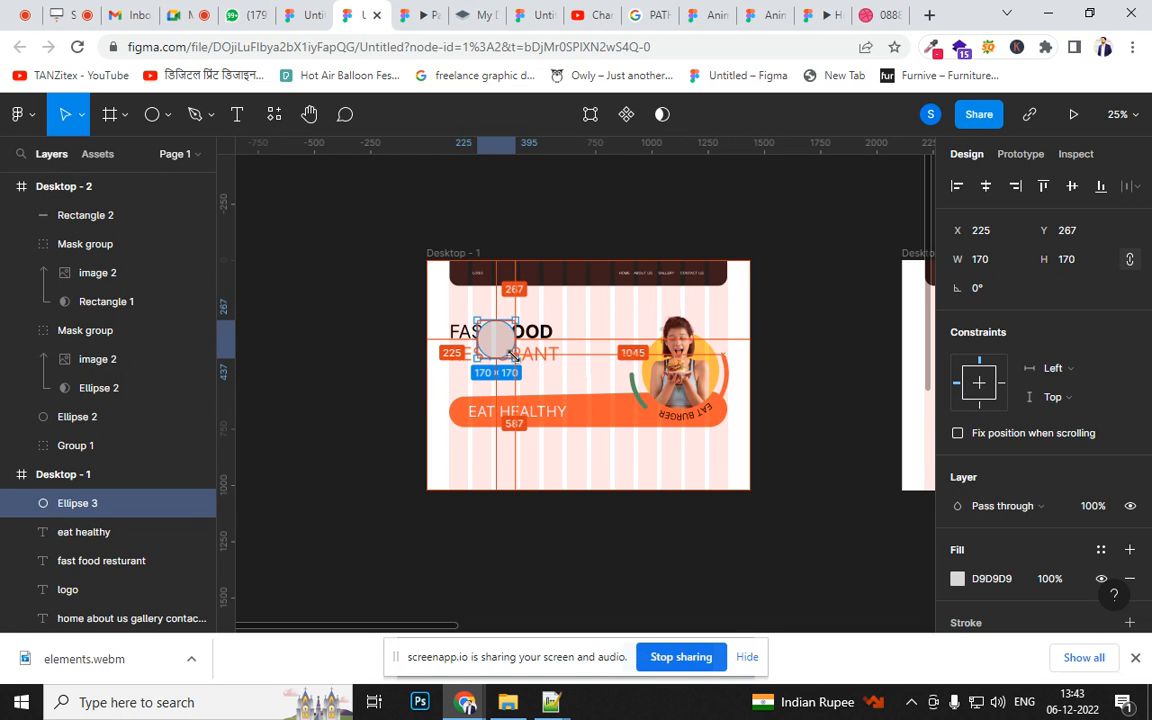
{"action": "key", "text": "ctrl+plus"}
{"action": "key", "text": "i"}
{"action": "left_click", "coordinate": [703, 386]}
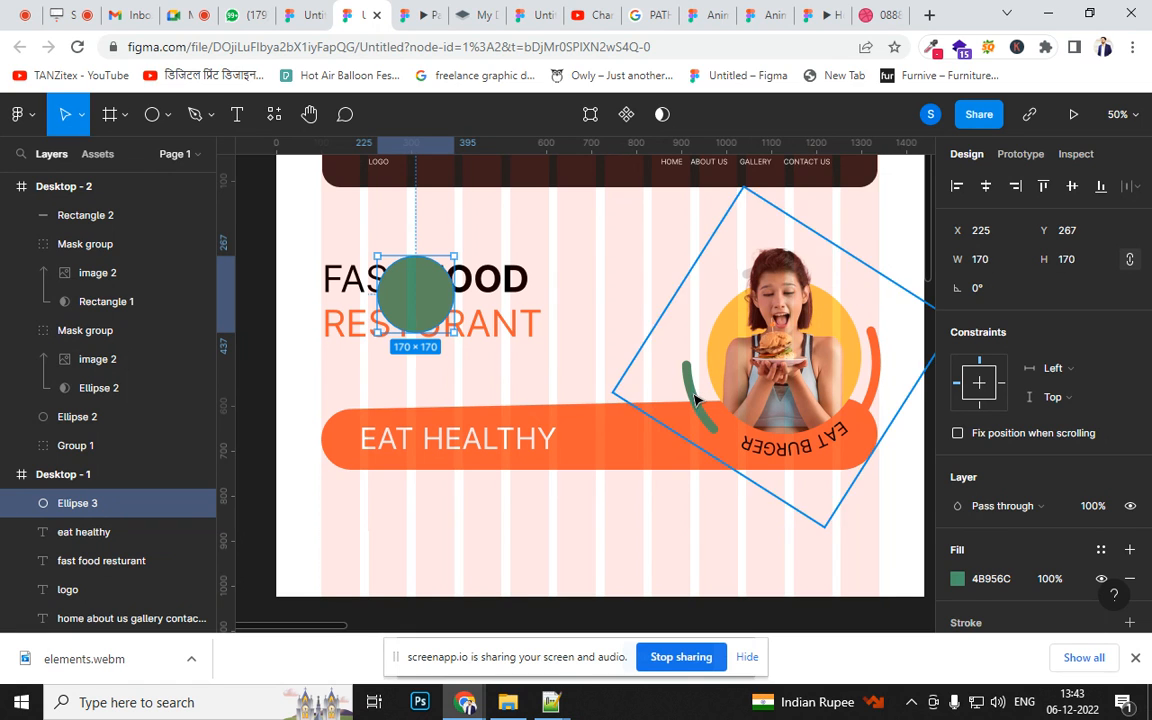
- Duplicate the green circle to about X 330, Y 342 and fill the copy with the sampled yellow FECE51
{"action": "left_click_drag", "start_coordinate": [424, 303], "coordinate": [477, 350]}
{"action": "key", "text": "i"}
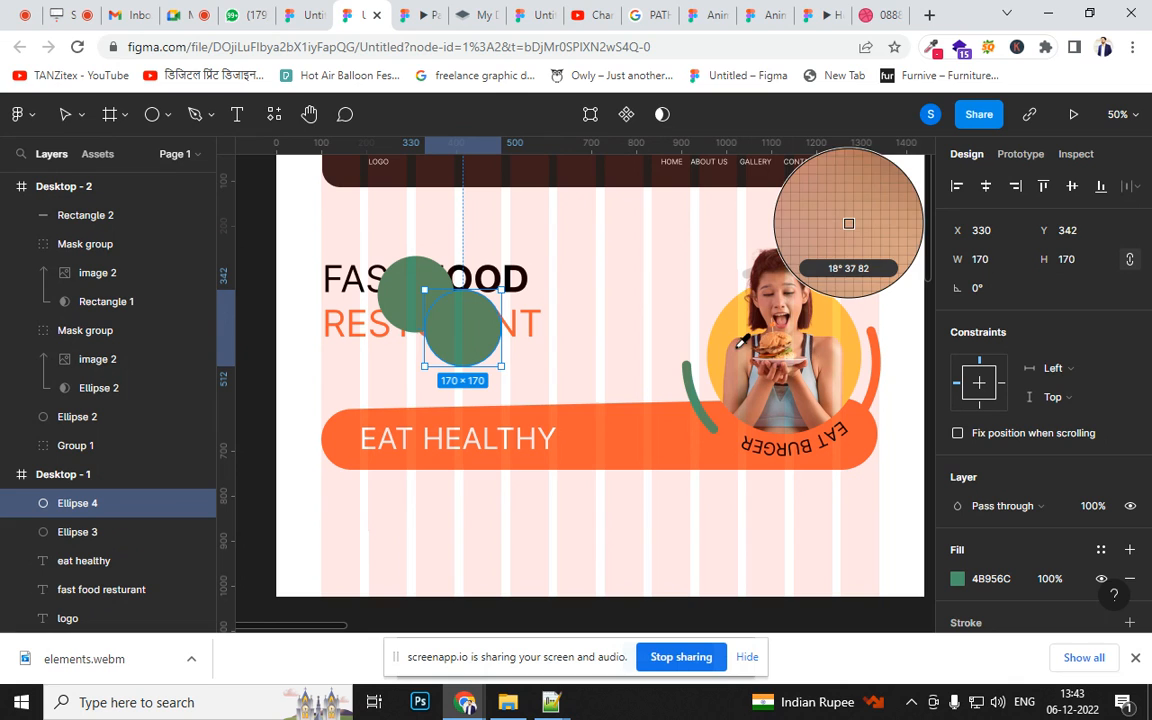
{"action": "left_click", "coordinate": [845, 300]}
- Duplicate the yellow circle to about X 205, Y 354 and fill the copy with the sampled orange F7653D
{"action": "left_click_drag", "start_coordinate": [449, 357], "coordinate": [388, 360]}
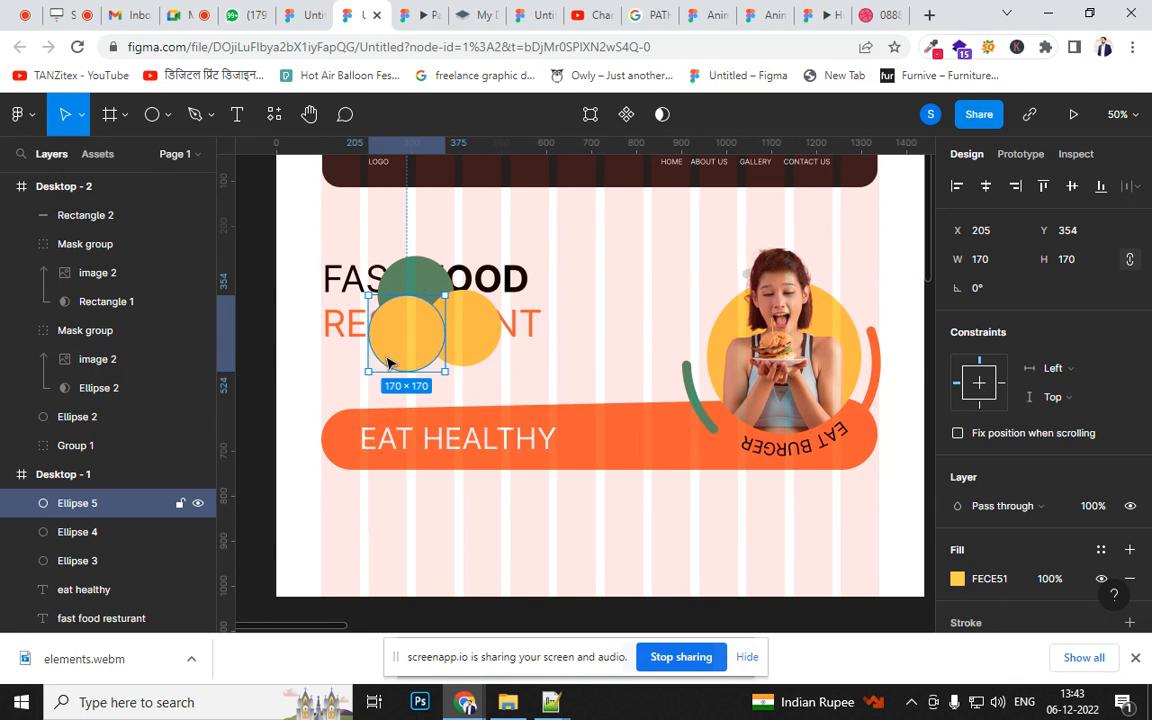
{"action": "key", "text": "i"}
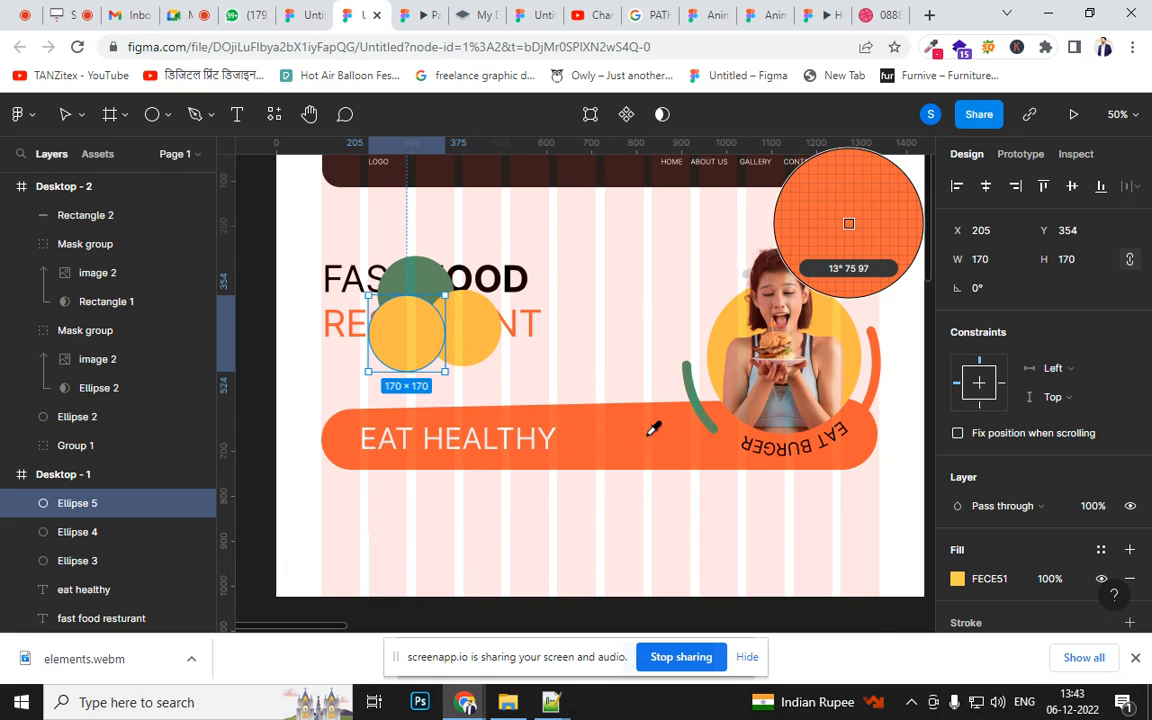
{"action": "left_click", "coordinate": [653, 432]}
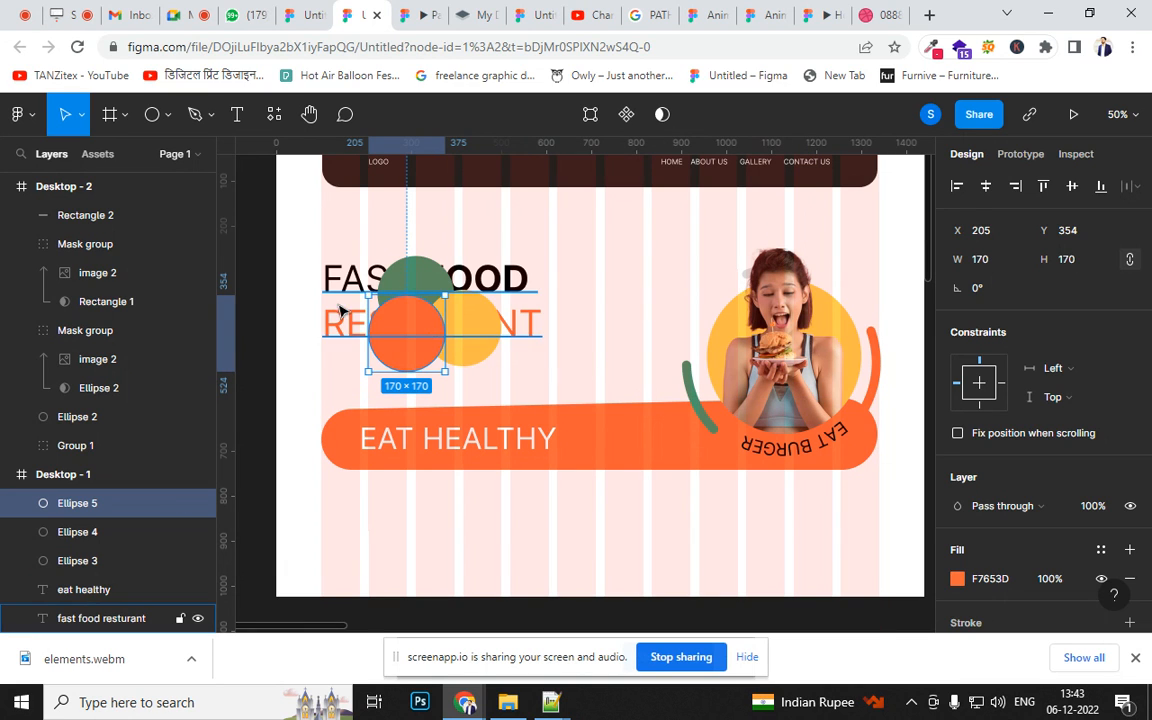
- Select all three circles, move them together to about X 185, Y 231, and group them
{"action": "left_click", "coordinate": [465, 318], "text": "shift"}
{"action": "left_click", "coordinate": [418, 286], "text": "shift"}
{"action": "left_click", "coordinate": [418, 284], "text": "shift"}
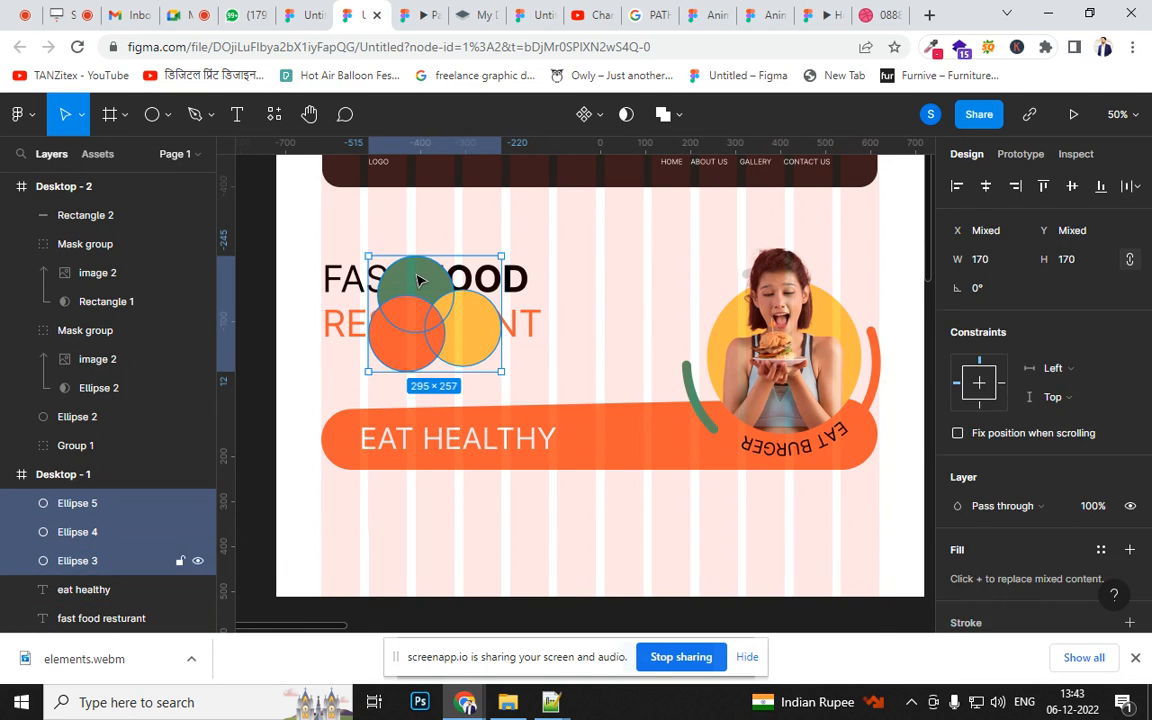
{"action": "left_click_drag", "start_coordinate": [425, 281], "coordinate": [414, 265]}
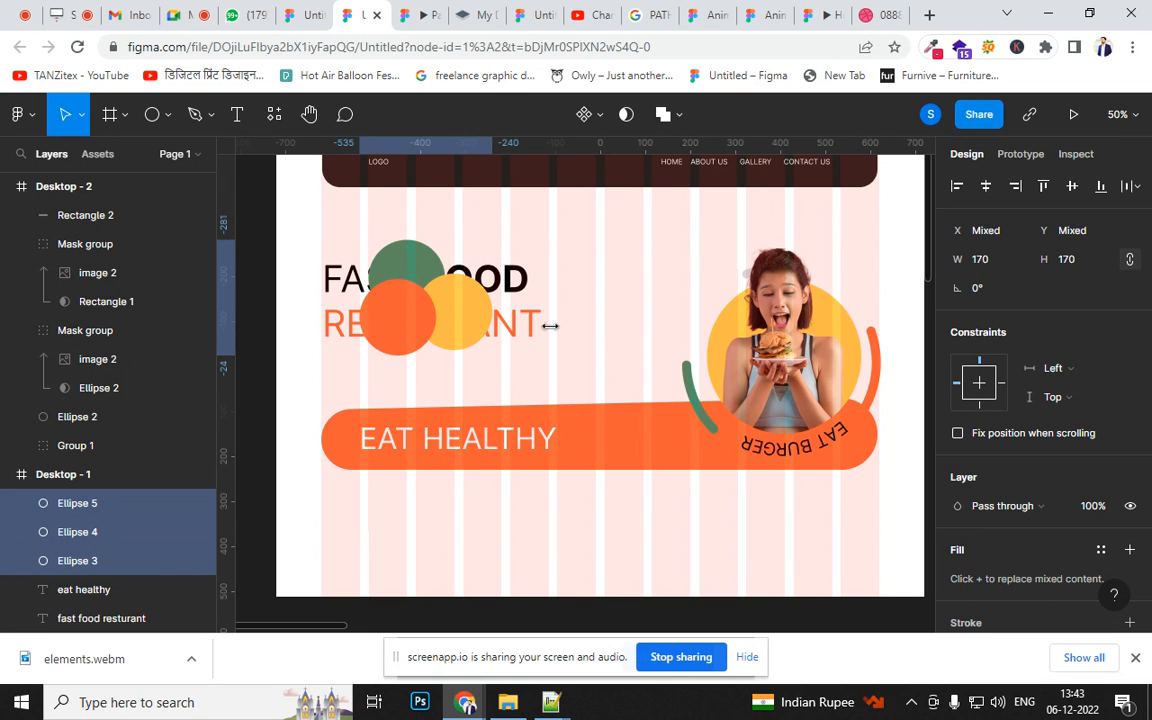
{"action": "key", "text": "ctrl+g"}
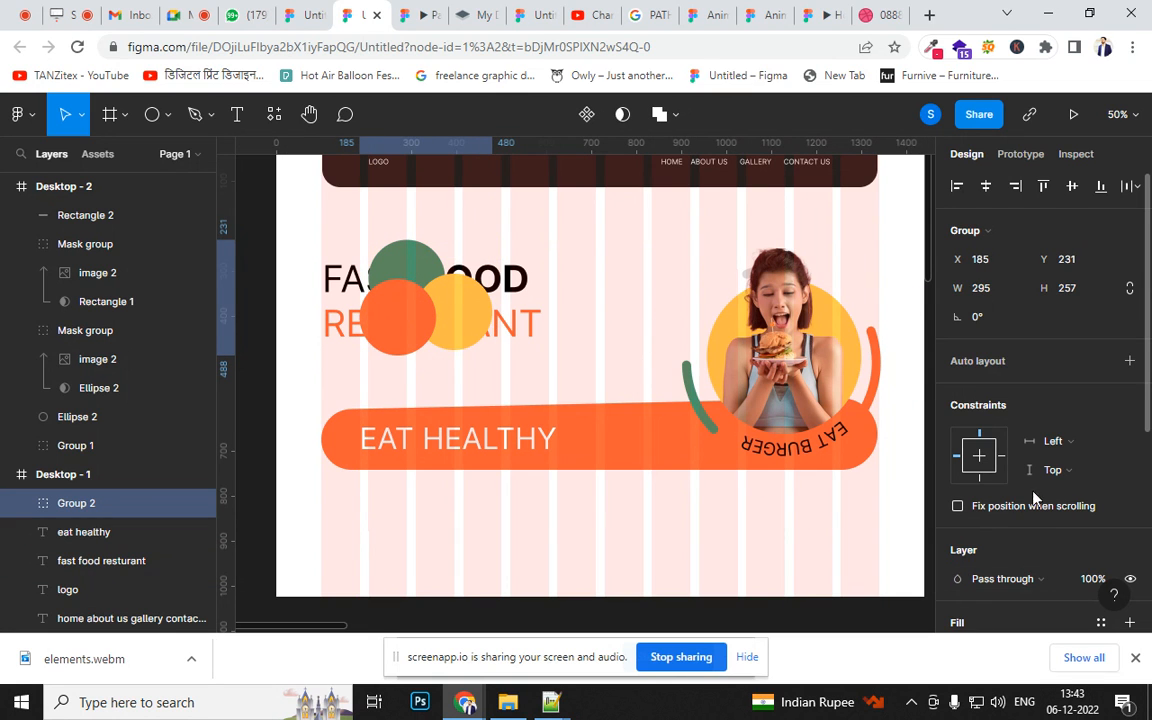
- Apply a Layer blur effect to the circle group with a blur of 114
{"action": "left_click_drag", "start_coordinate": [1149, 382], "coordinate": [1146, 563]}
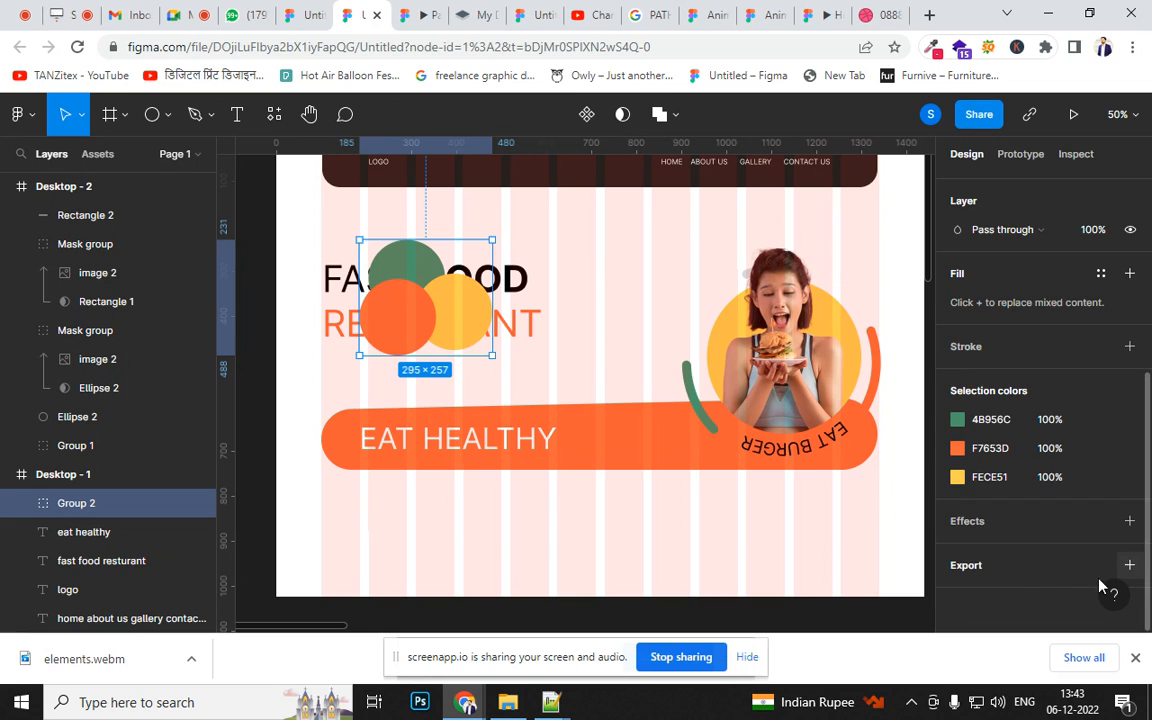
{"action": "left_click", "coordinate": [1129, 521]}
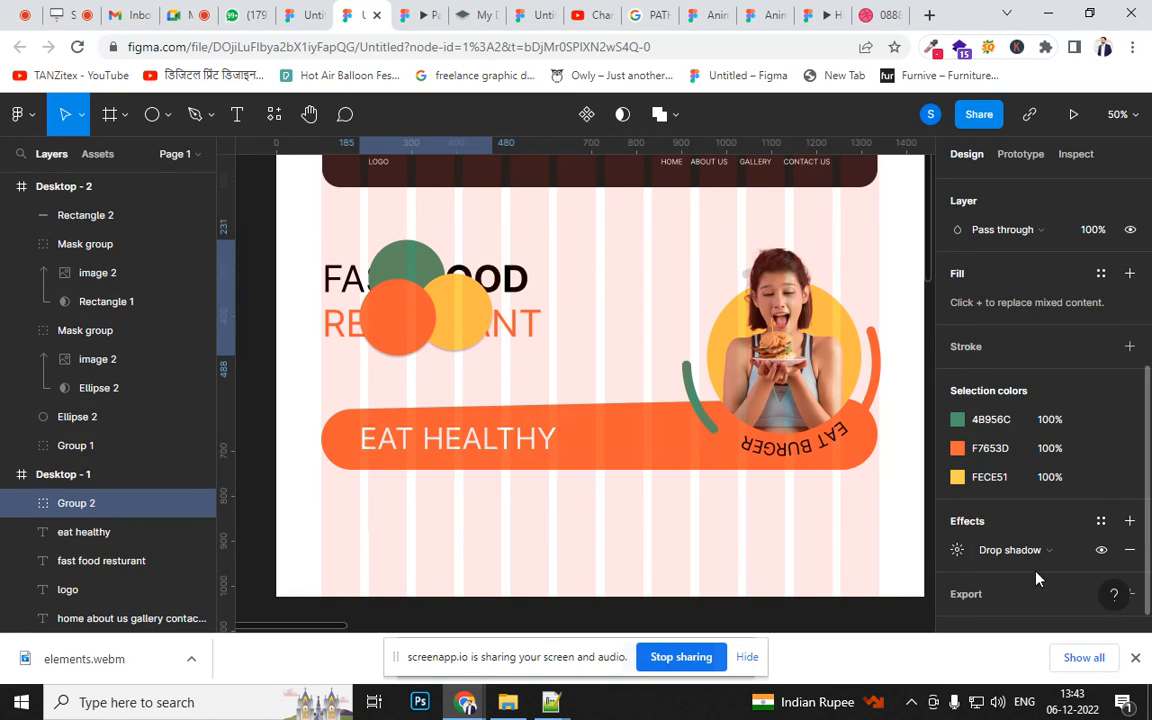
{"action": "left_click", "coordinate": [1031, 551]}
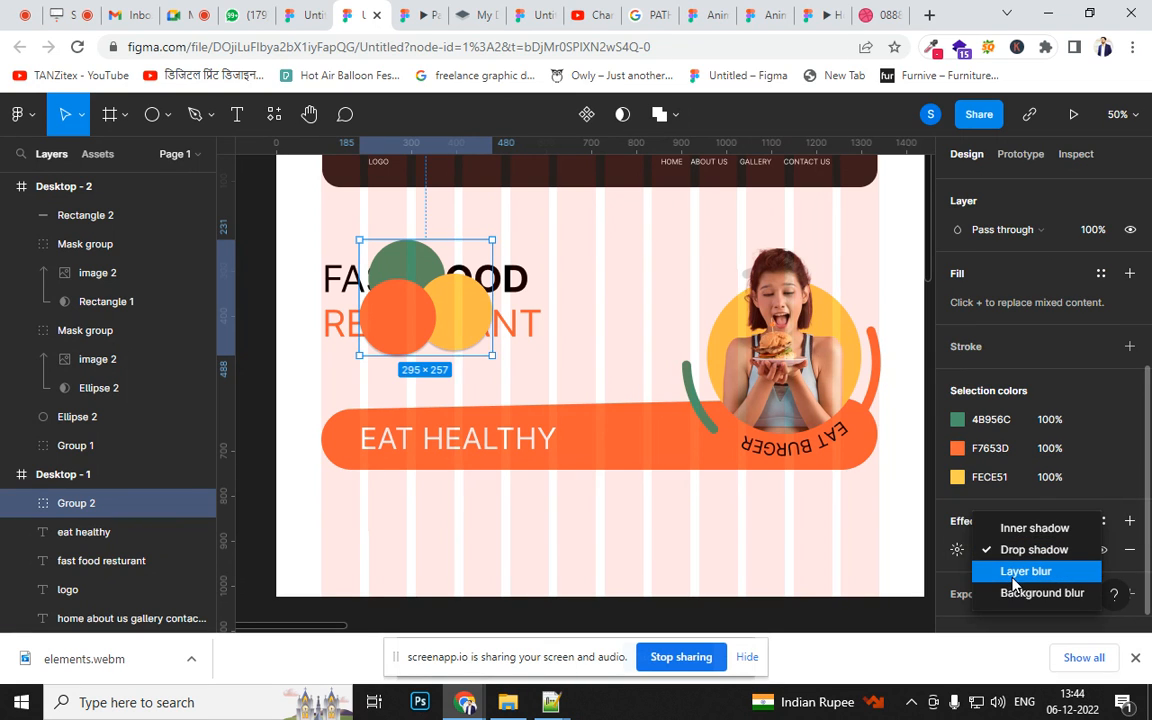
{"action": "left_click", "coordinate": [1010, 577]}
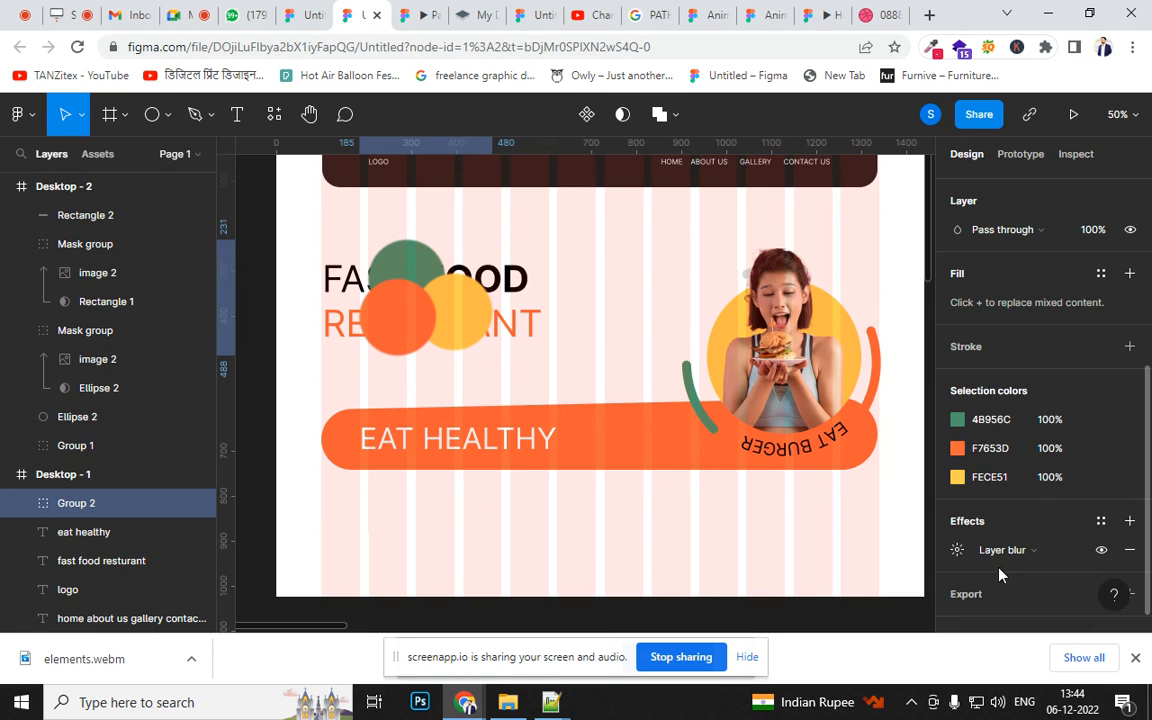
{"action": "left_click", "coordinate": [957, 550]}
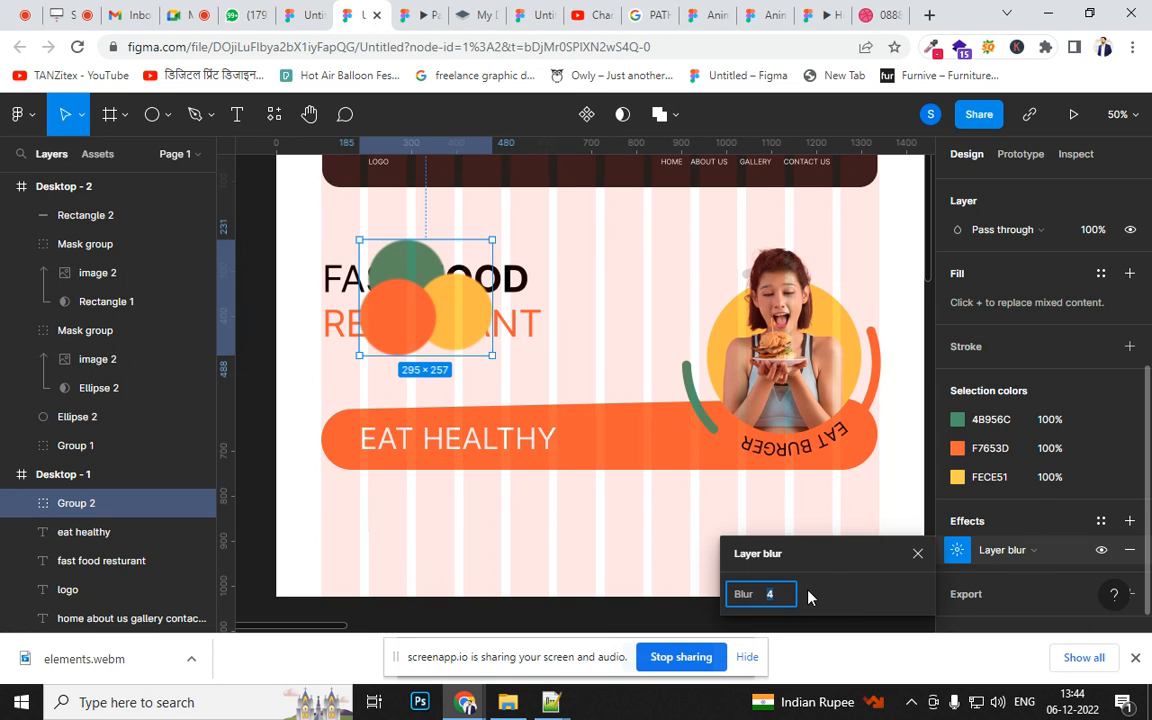
{"action": "key", "text": "shift+Up"}
{"action": "key", "text": "shift+Up"}
{"action": "key", "text": "shift+Up"}
{"action": "key", "text": "shift+Up"}
{"action": "key", "text": "shift+Up"}
{"action": "key", "text": "shift+Up"}
{"action": "key", "text": "shift+Up"}
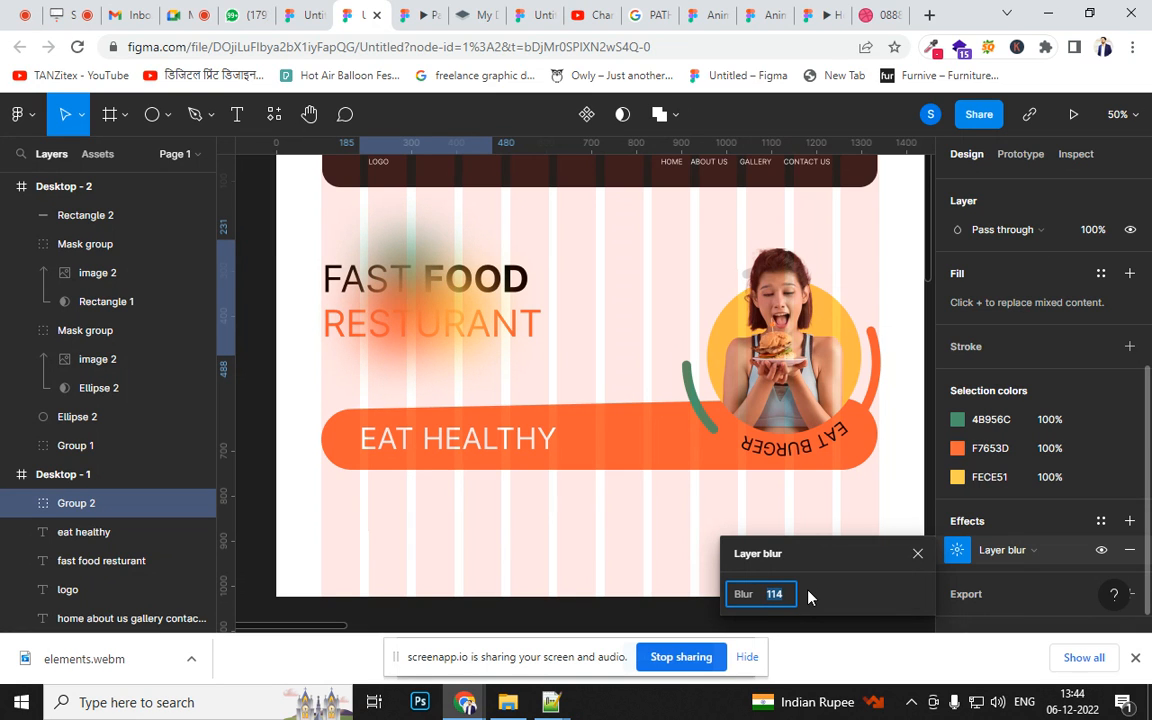
- Enlarge the circle group to about 508.5 × 443, place it behind the heading as the lowest layer, and raise its layer blur to 164
{"action": "left_click_drag", "start_coordinate": [494, 357], "coordinate": [519, 399]}
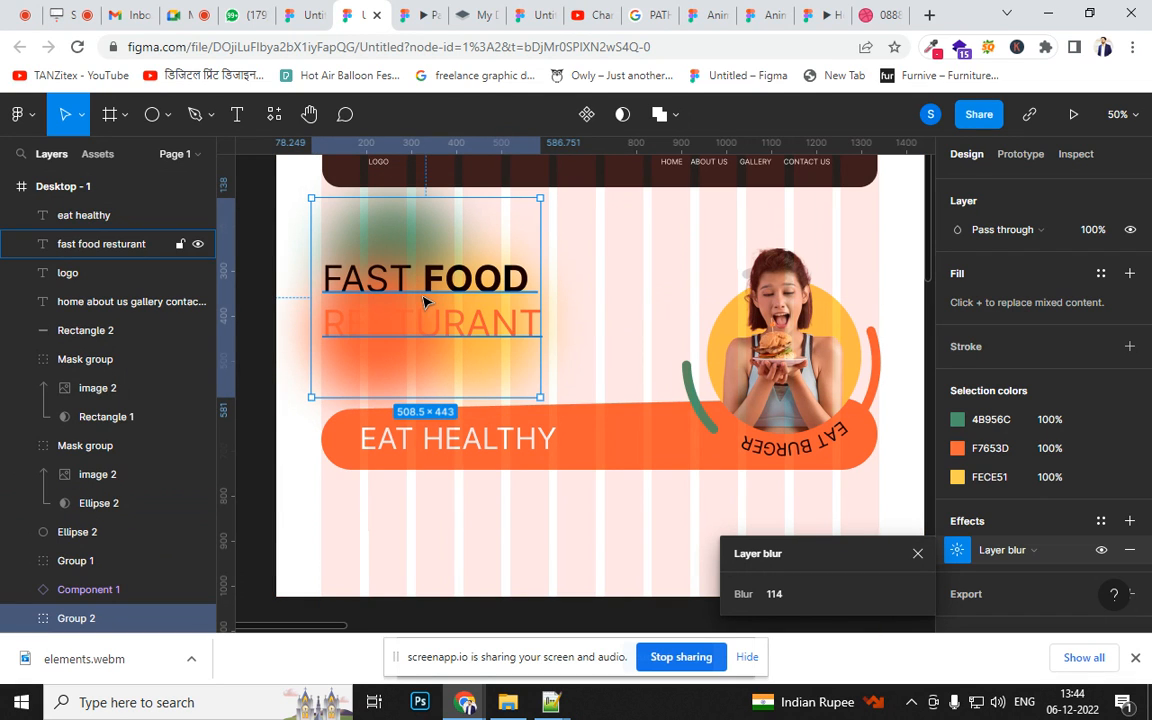
{"action": "left_click_drag", "start_coordinate": [748, 594], "coordinate": [752, 594]}
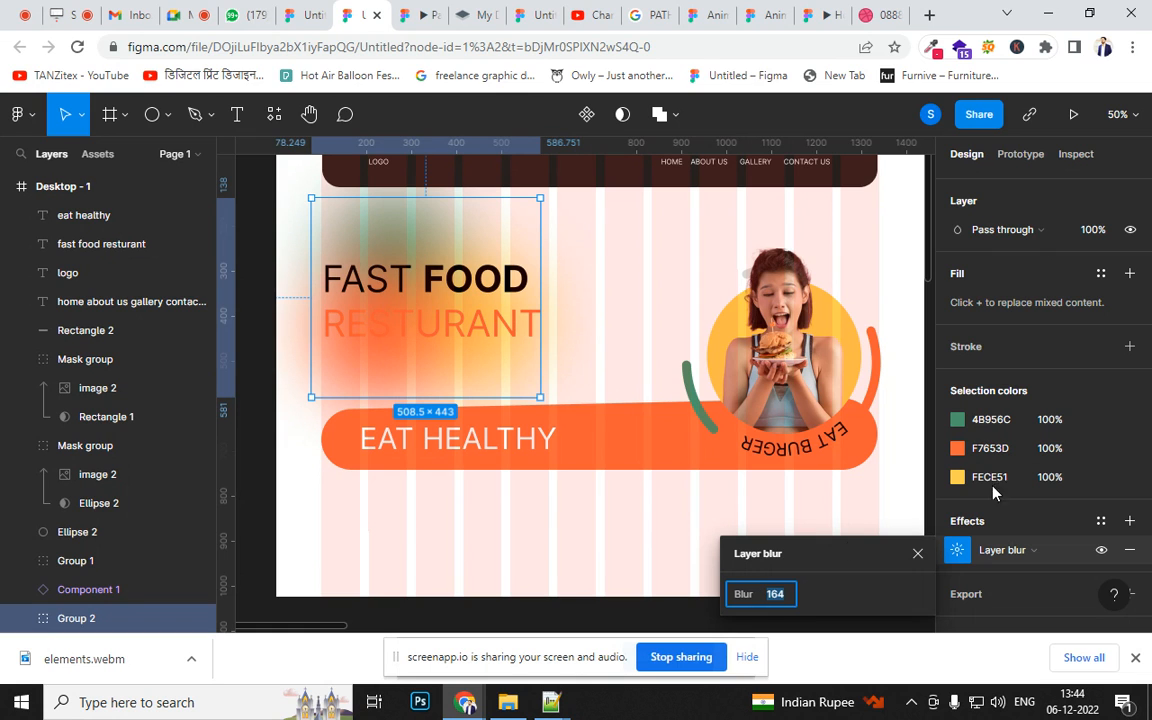
- Set the blurred circle group's layer opacity to 50%
{"action": "scroll", "coordinate": [1145, 508], "scroll_direction": "down", "scroll_amount": 1}
{"action": "scroll", "coordinate": [1145, 508], "scroll_direction": "up", "scroll_amount": 3}
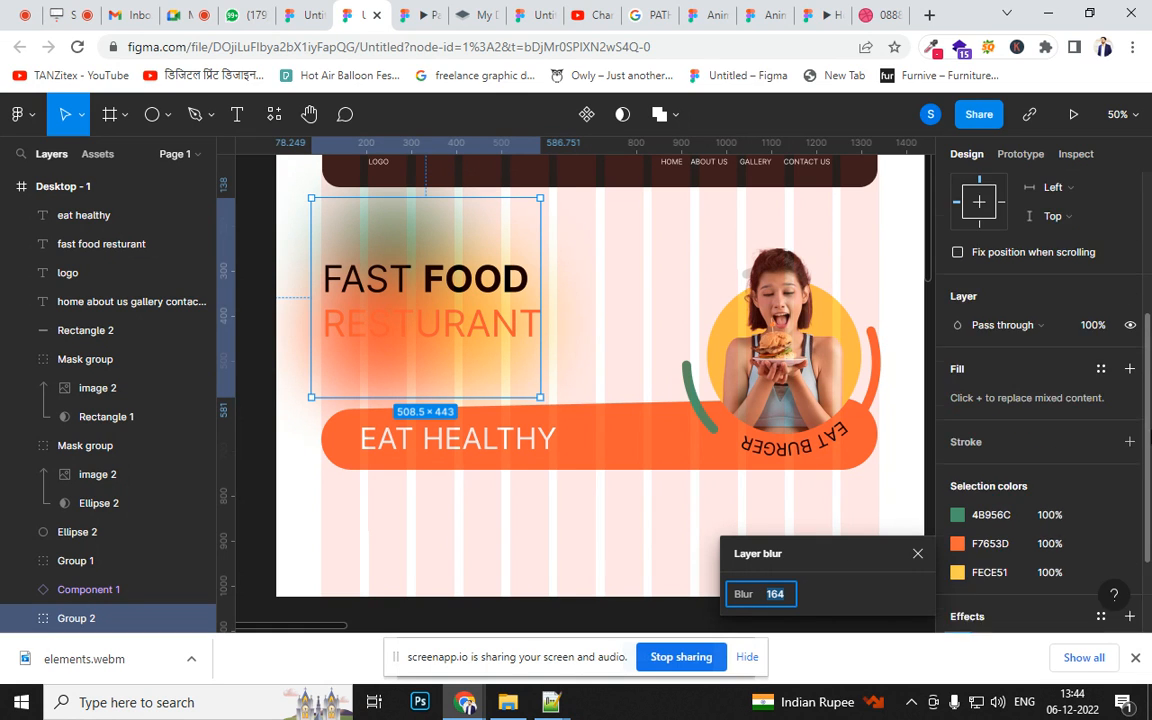
{"action": "left_click", "coordinate": [1089, 357]}
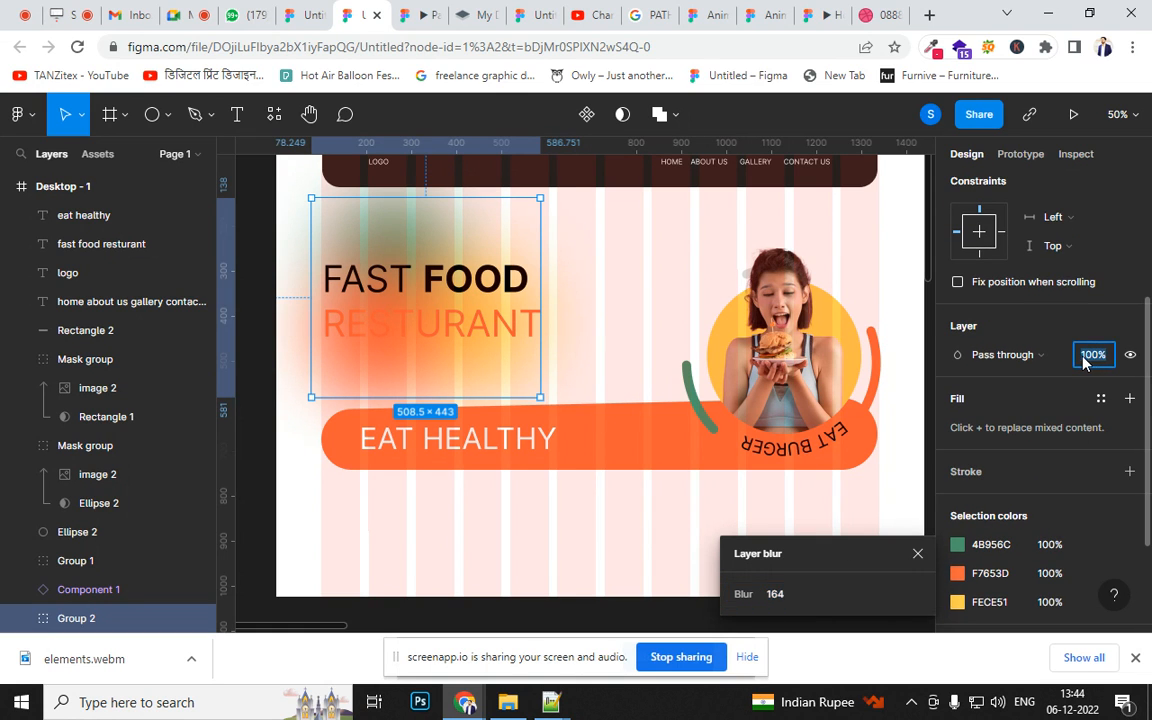
{"action": "type", "text": "50"}
{"action": "key", "text": "Return"}
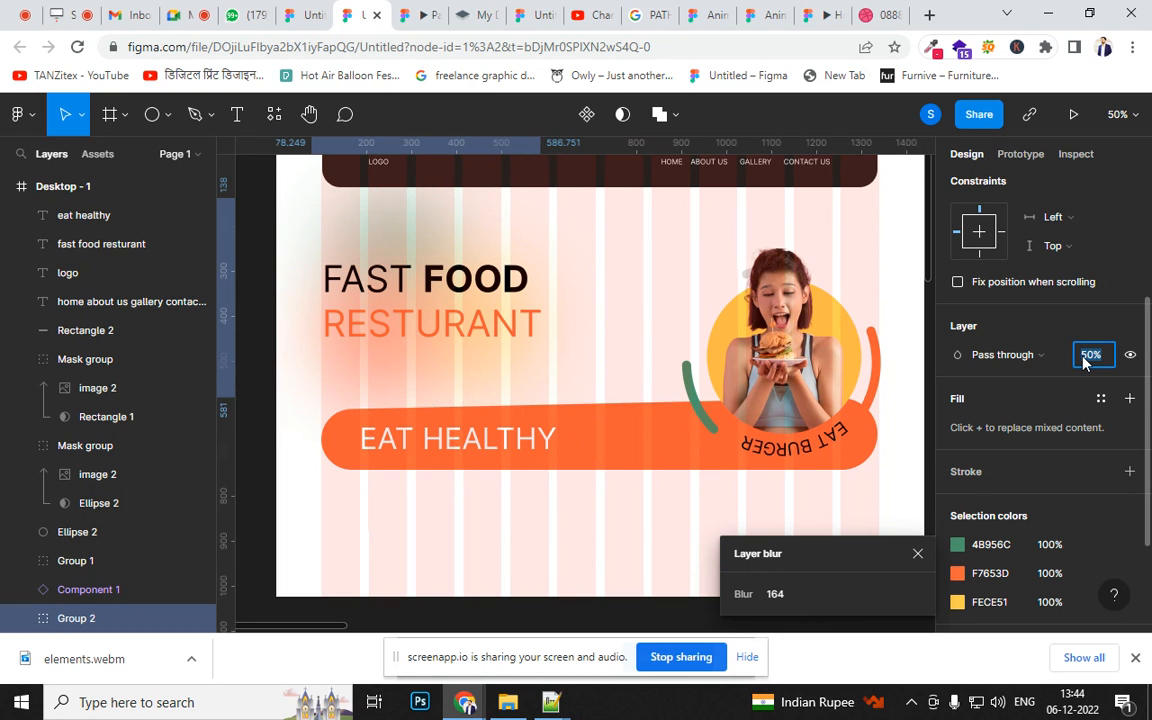
- Shift the blurred circle group slightly to the right behind the heading
{"action": "left_click_drag", "start_coordinate": [438, 366], "coordinate": [476, 366]}
{"action": "left_click", "coordinate": [582, 434]}
{"action": "left_click_drag", "start_coordinate": [636, 350], "coordinate": [666, 394]}
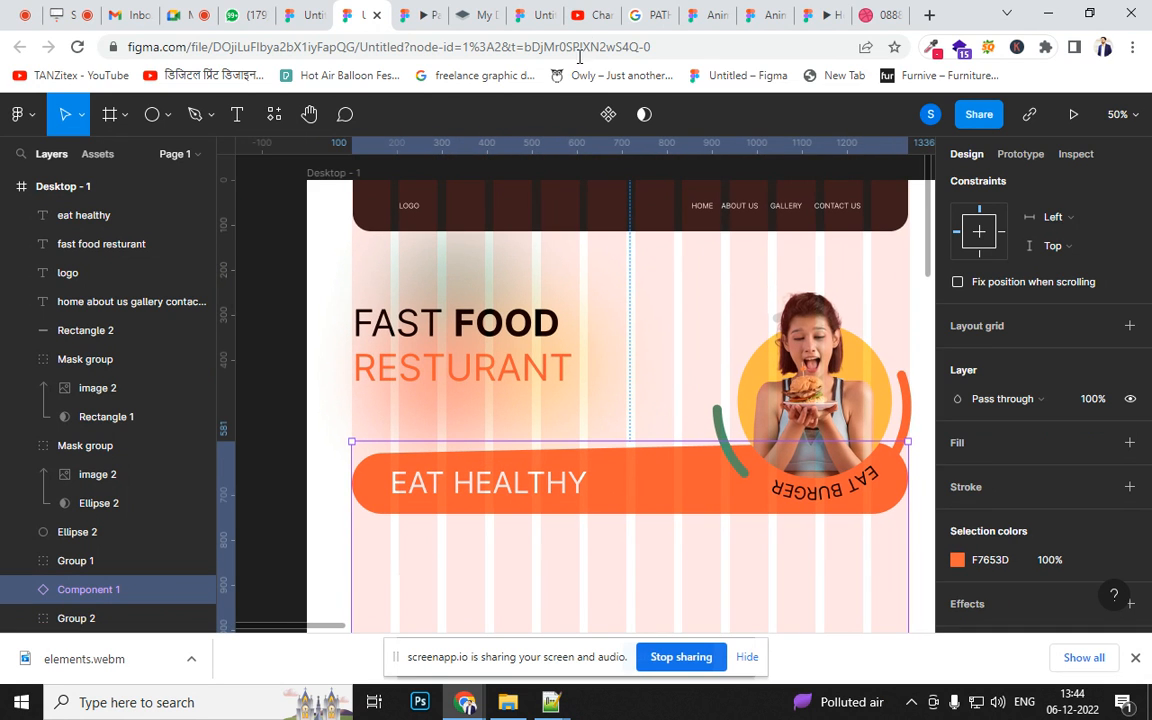
- Switch to the prototype preview and examine the page's blurred background, heading and orange shape
{"action": "left_click", "coordinate": [415, 15]}
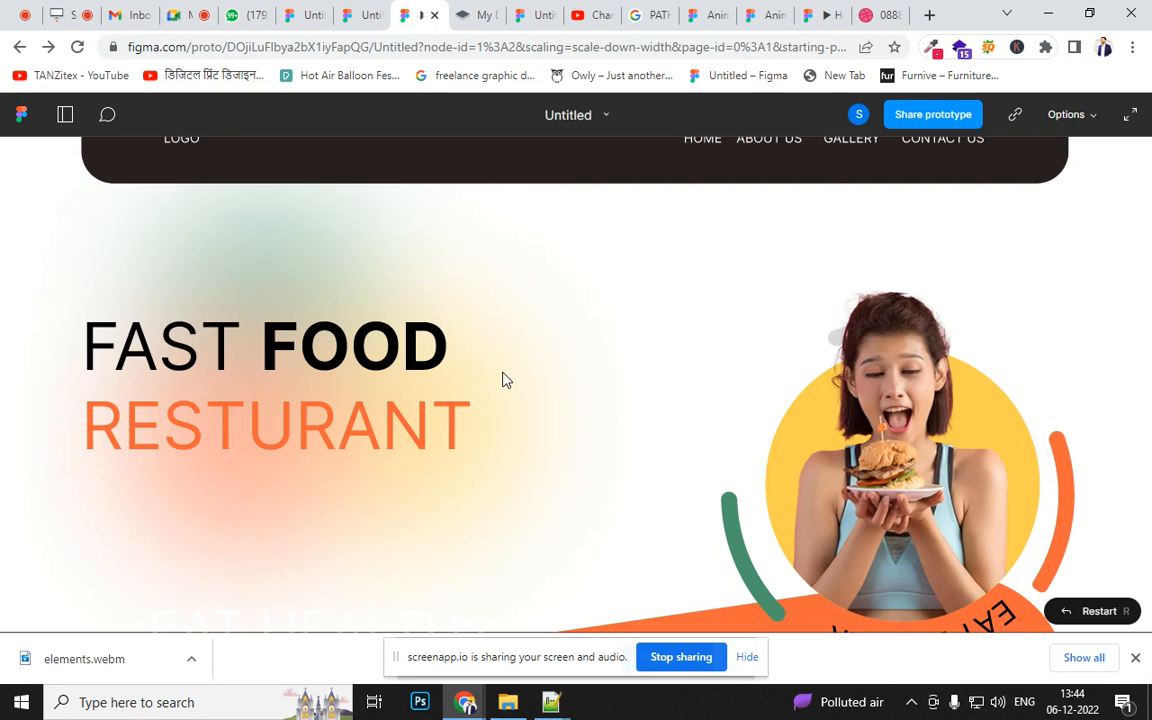
{"action": "scroll", "coordinate": [642, 428], "scroll_direction": "down", "scroll_amount": 2}
{"action": "scroll", "coordinate": [643, 440], "scroll_direction": "up", "scroll_amount": 2}
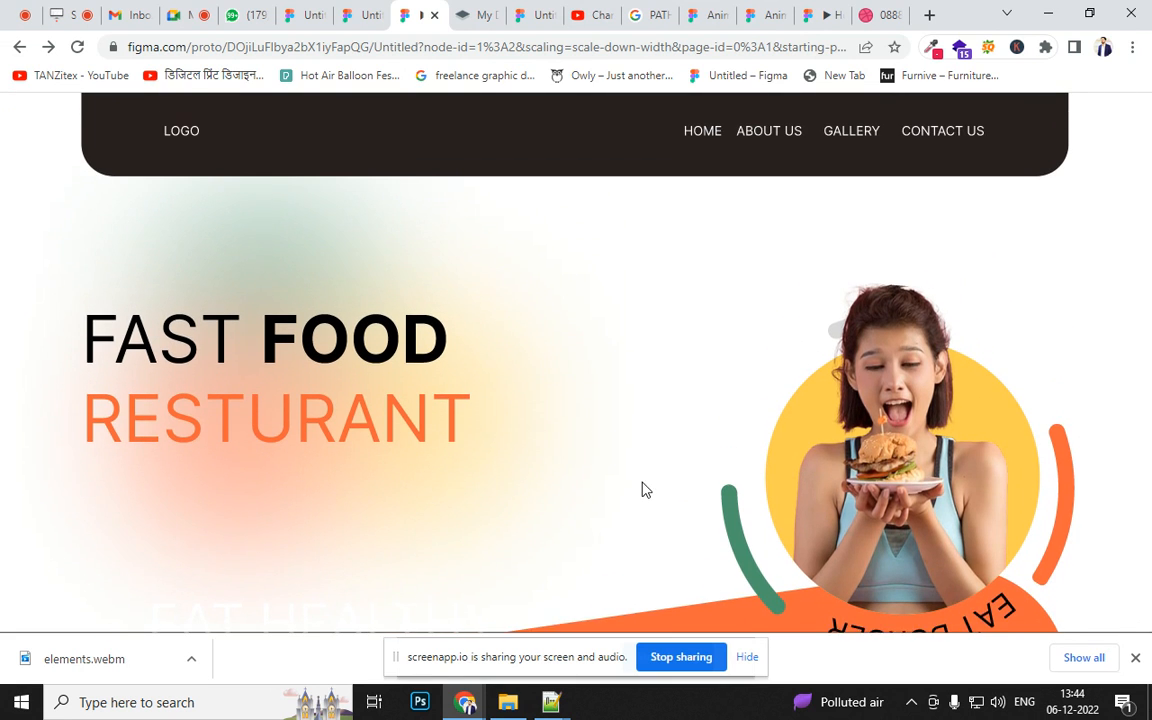
{"action": "scroll", "coordinate": [650, 454], "scroll_direction": "down", "scroll_amount": 1}
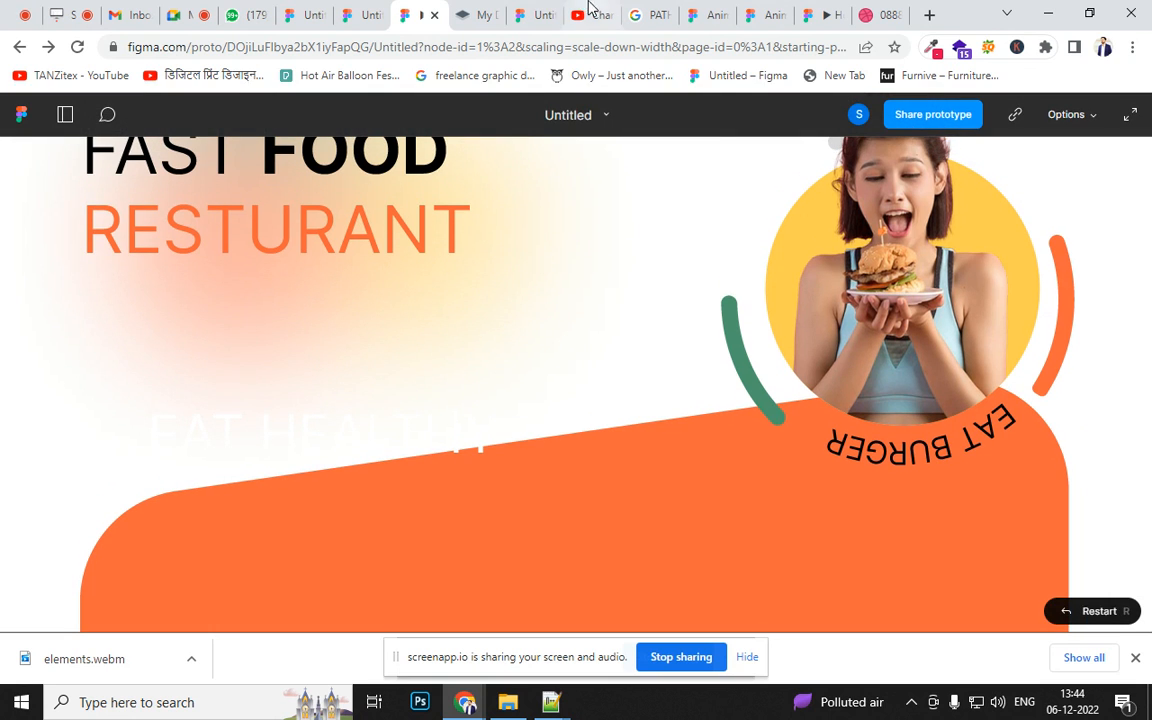
- Switch to the design file and move the EAT HEALTHY text up onto the upper edge of the orange band
{"action": "left_click", "coordinate": [362, 15]}
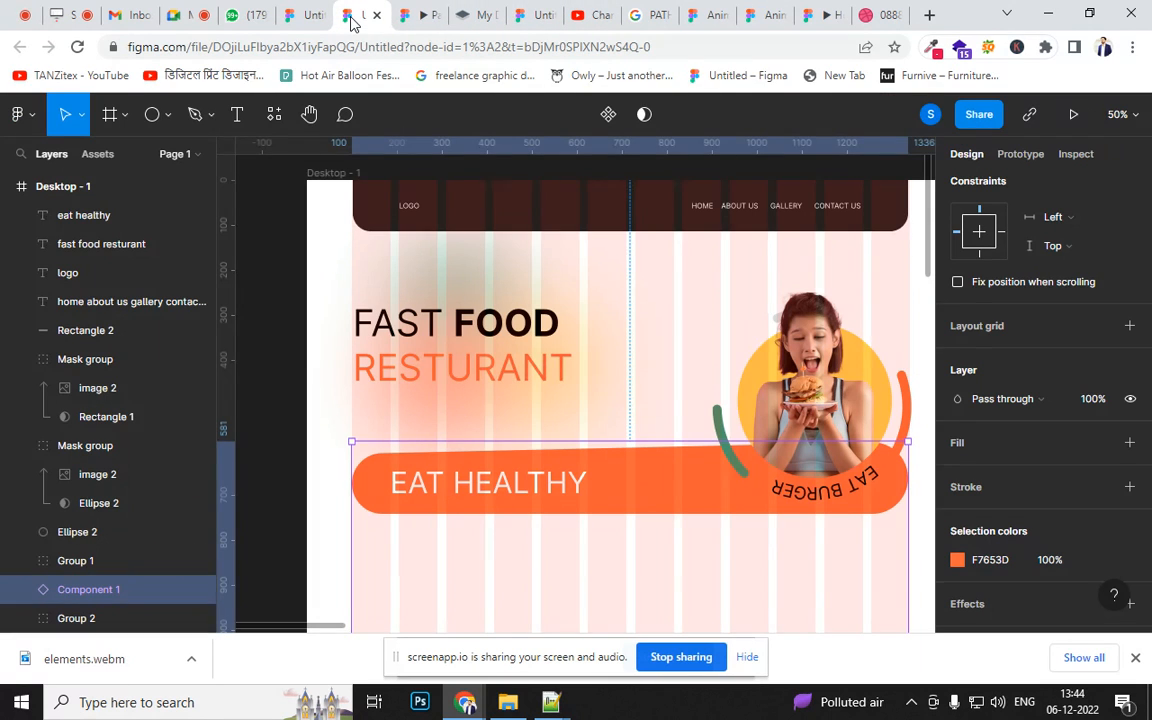
{"action": "left_click", "coordinate": [538, 496]}
{"action": "mouse_move", "coordinate": [538, 496]}
{"action": "left_mouse_down"}
{"action": "mouse_move", "coordinate": [565, 507]}
{"action": "mouse_move", "coordinate": [651, 491]}
{"action": "mouse_move", "coordinate": [558, 518]}
{"action": "mouse_move", "coordinate": [555, 535]}
{"action": "mouse_move", "coordinate": [555, 452]}
{"action": "mouse_move", "coordinate": [537, 434]}
{"action": "mouse_move", "coordinate": [499, 442]}
{"action": "mouse_move", "coordinate": [532, 466]}
{"action": "left_mouse_up"}
{"action": "left_click", "coordinate": [623, 490]}
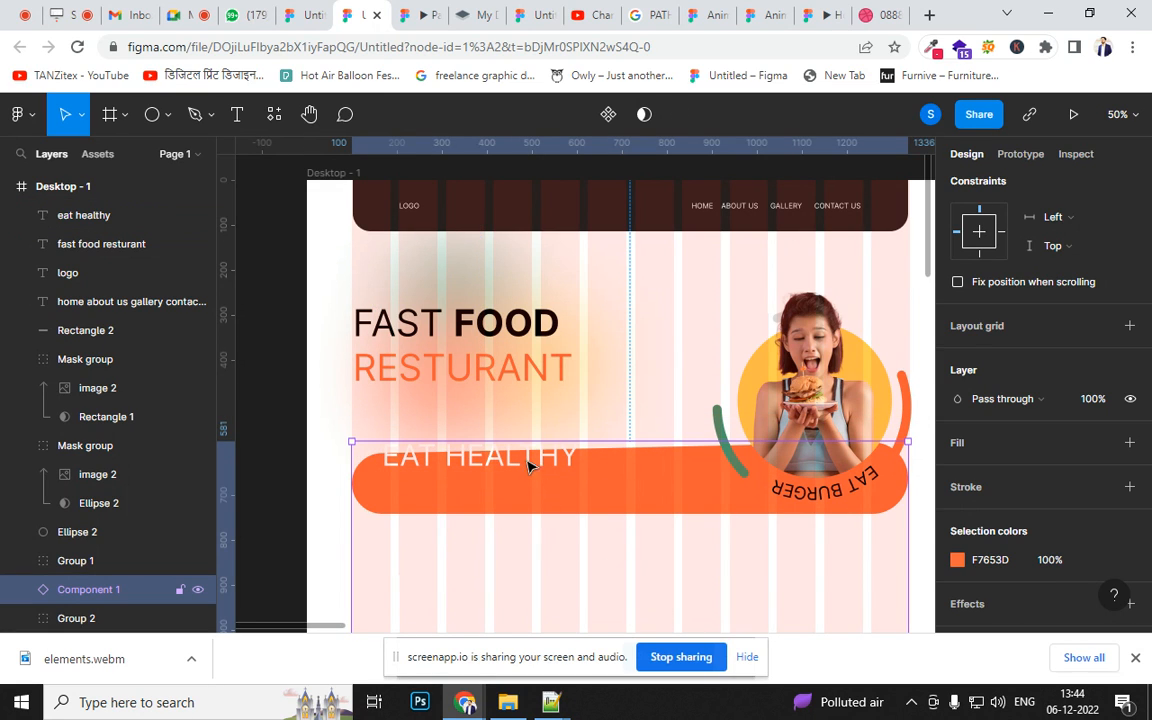
{"action": "left_click_drag", "start_coordinate": [528, 461], "coordinate": [543, 499]}
{"action": "key", "text": "ctrl+z"}
{"action": "key", "text": "minus"}
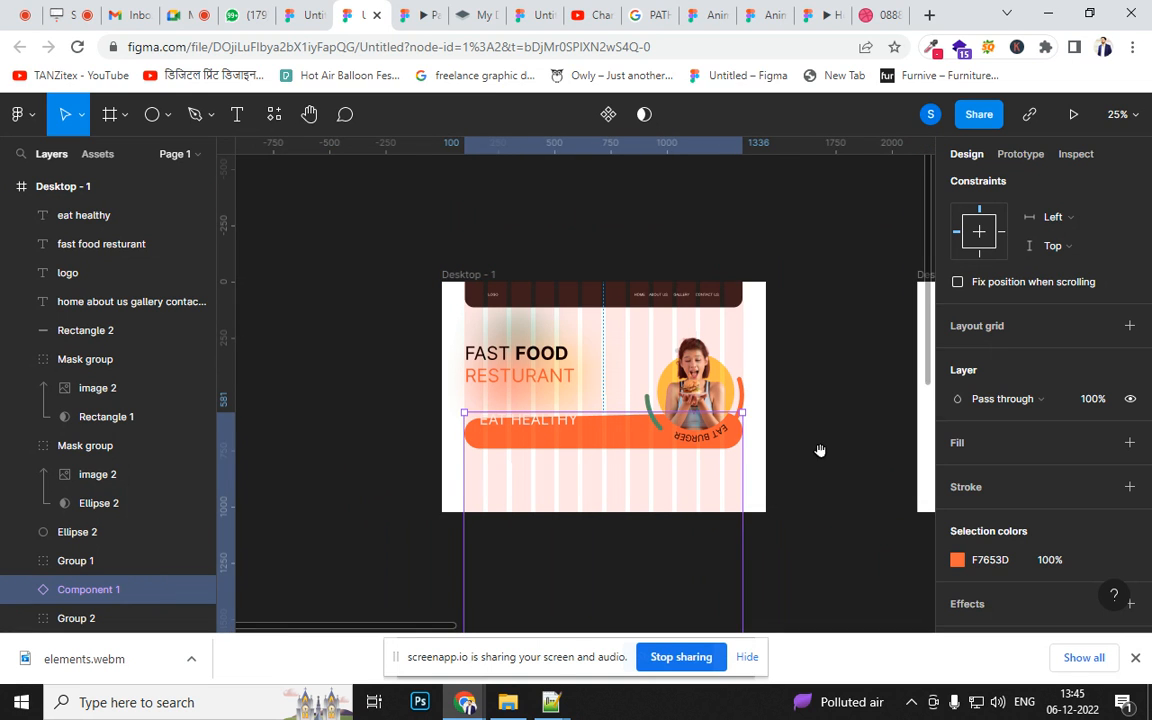
- Examine the collapsed and expanded variants of the orange shape in Component 1
{"action": "left_click_drag", "start_coordinate": [818, 453], "coordinate": [616, 370]}
{"action": "left_click", "coordinate": [877, 535]}
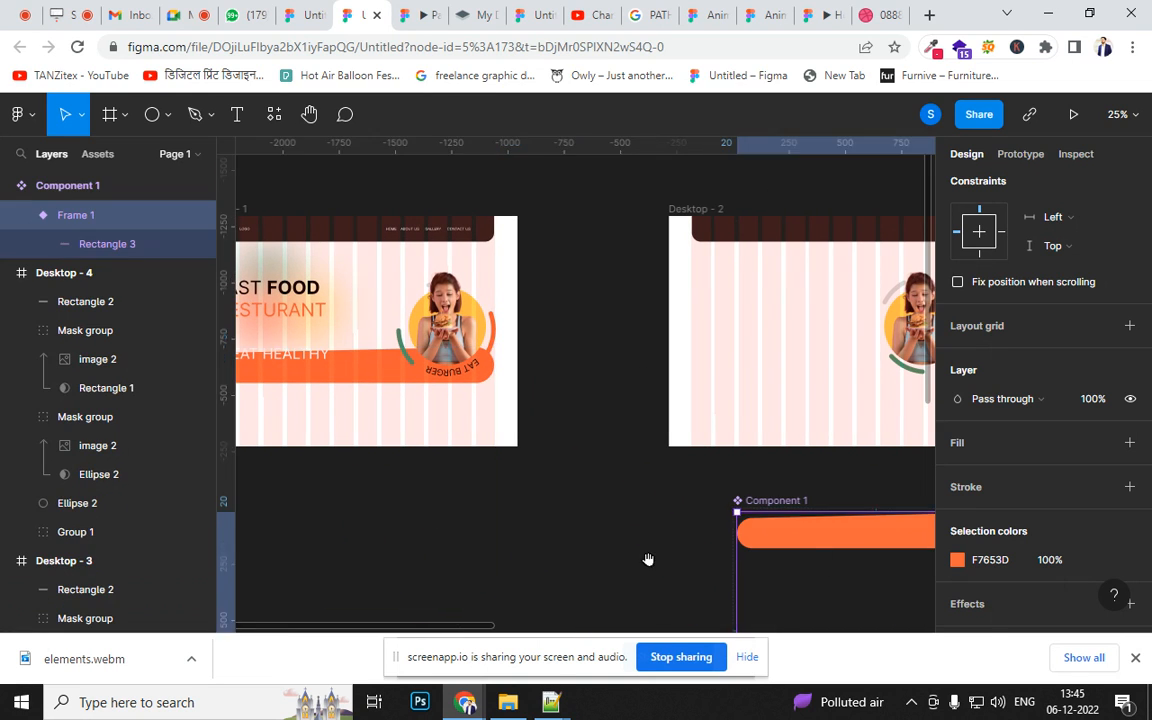
{"action": "left_click_drag", "start_coordinate": [648, 558], "coordinate": [546, 351]}
{"action": "left_click_drag", "start_coordinate": [826, 532], "coordinate": [807, 415]}
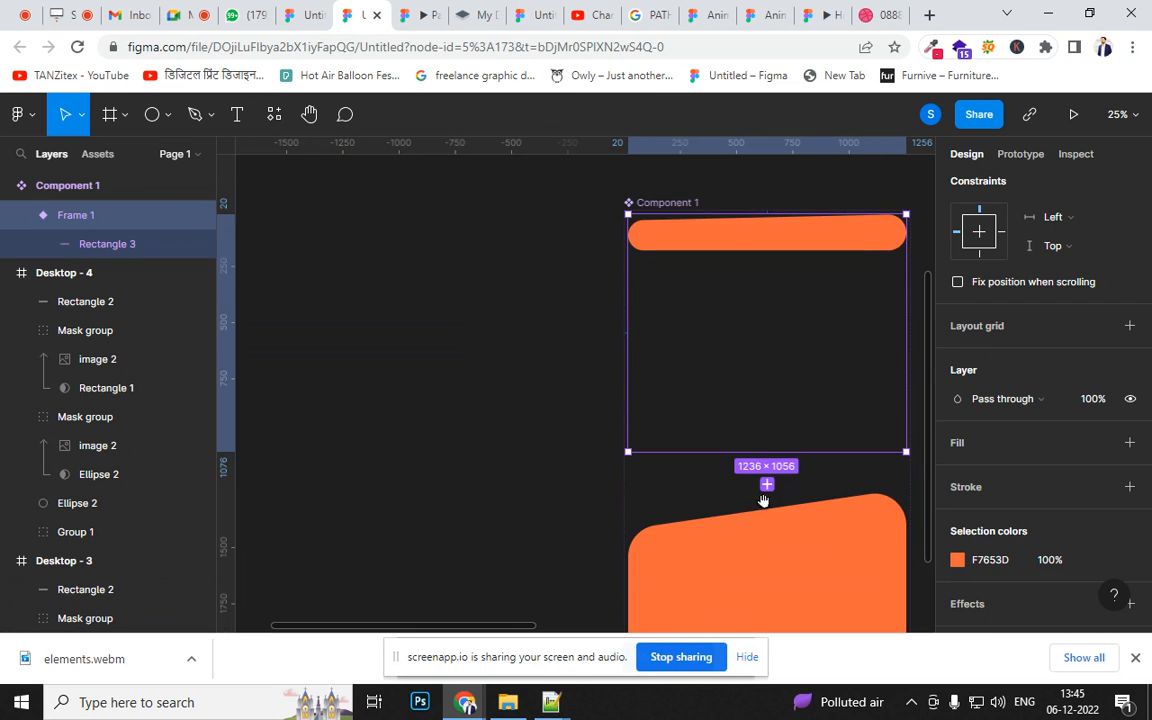
{"action": "left_click_drag", "start_coordinate": [746, 345], "coordinate": [740, 404]}
{"action": "left_click", "coordinate": [750, 600]}
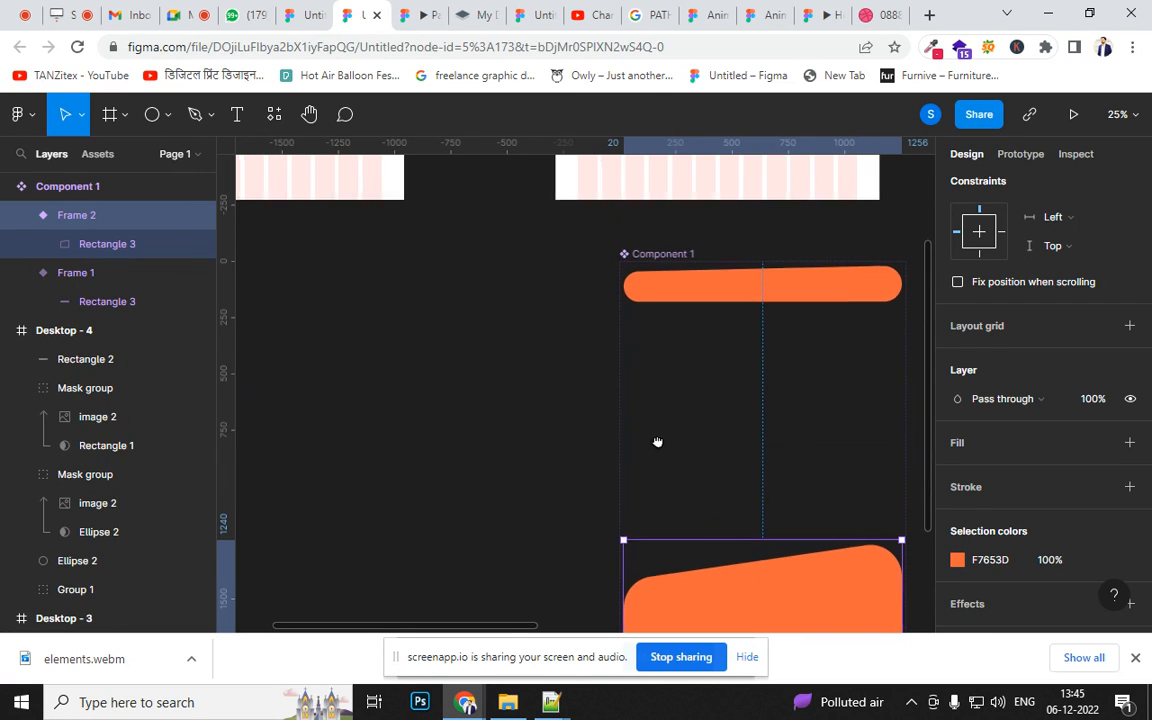
{"action": "scroll", "coordinate": [665, 390], "scroll_direction": "up", "scroll_amount": 2}
{"action": "scroll", "coordinate": [665, 332], "scroll_direction": "down", "scroll_amount": 4}
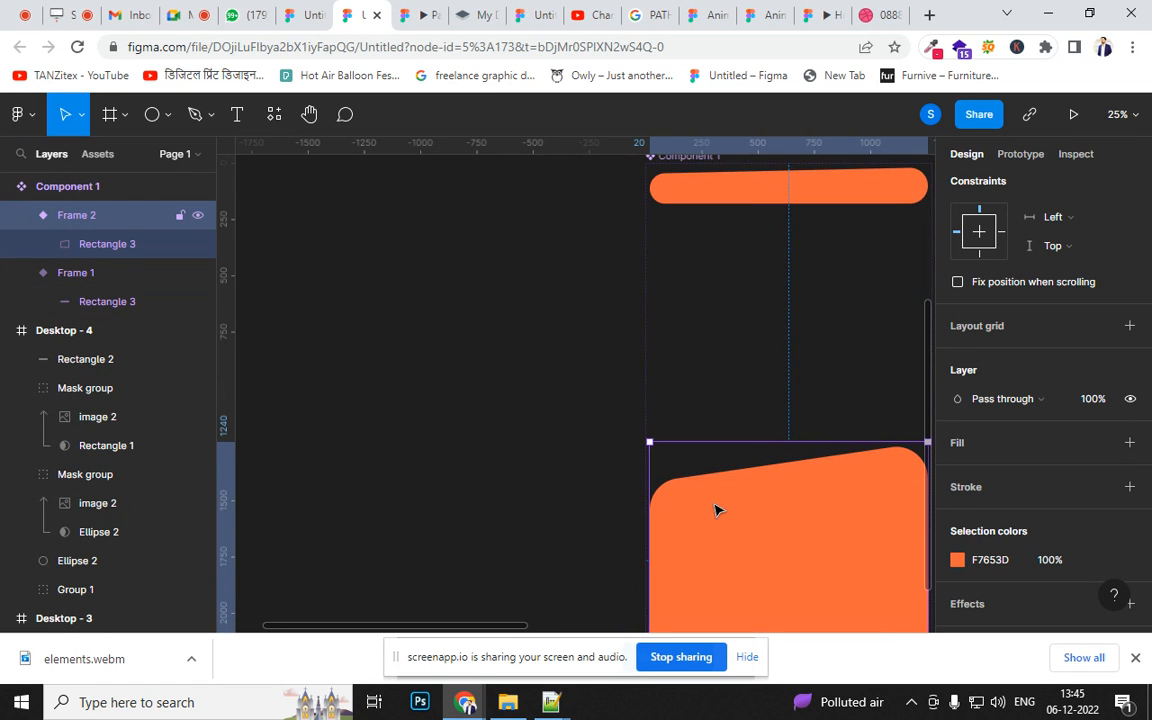
{"action": "left_click_drag", "start_coordinate": [730, 397], "coordinate": [750, 538]}
{"action": "left_click_drag", "start_coordinate": [545, 435], "coordinate": [779, 537]}
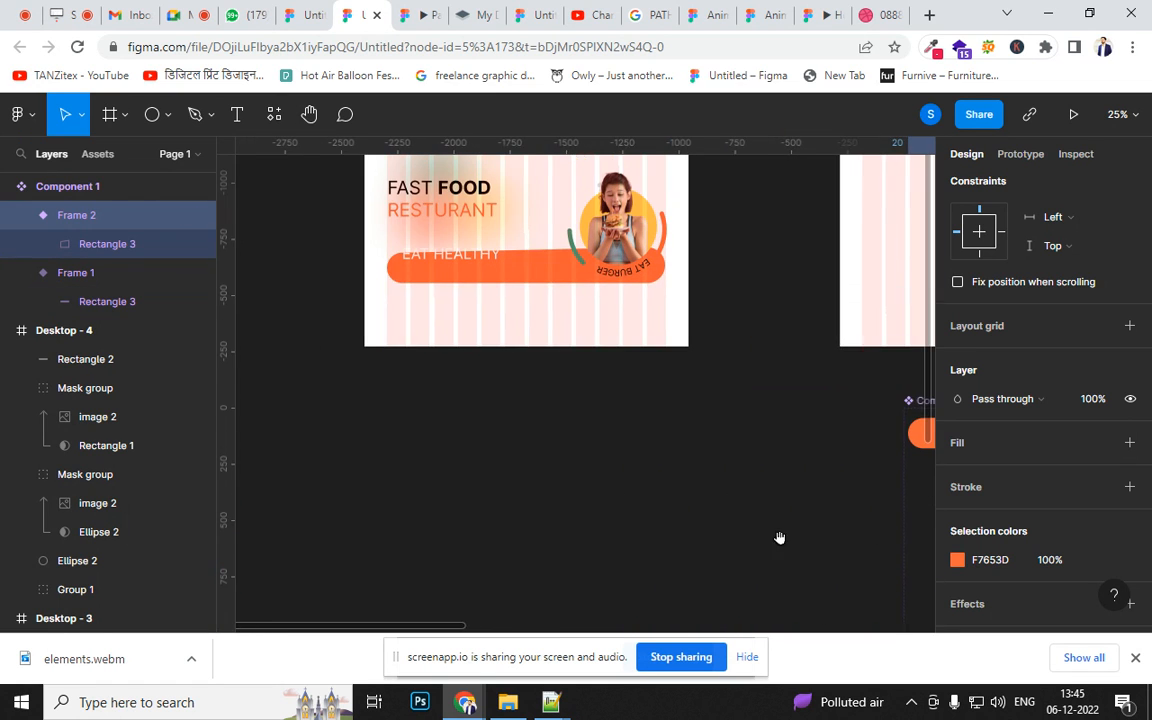
{"action": "left_click_drag", "start_coordinate": [622, 514], "coordinate": [652, 558]}
- Move the EAT HEALTHY text to the middle of the orange band and check it in the prototype preview
{"action": "left_click_drag", "start_coordinate": [501, 303], "coordinate": [571, 321]}
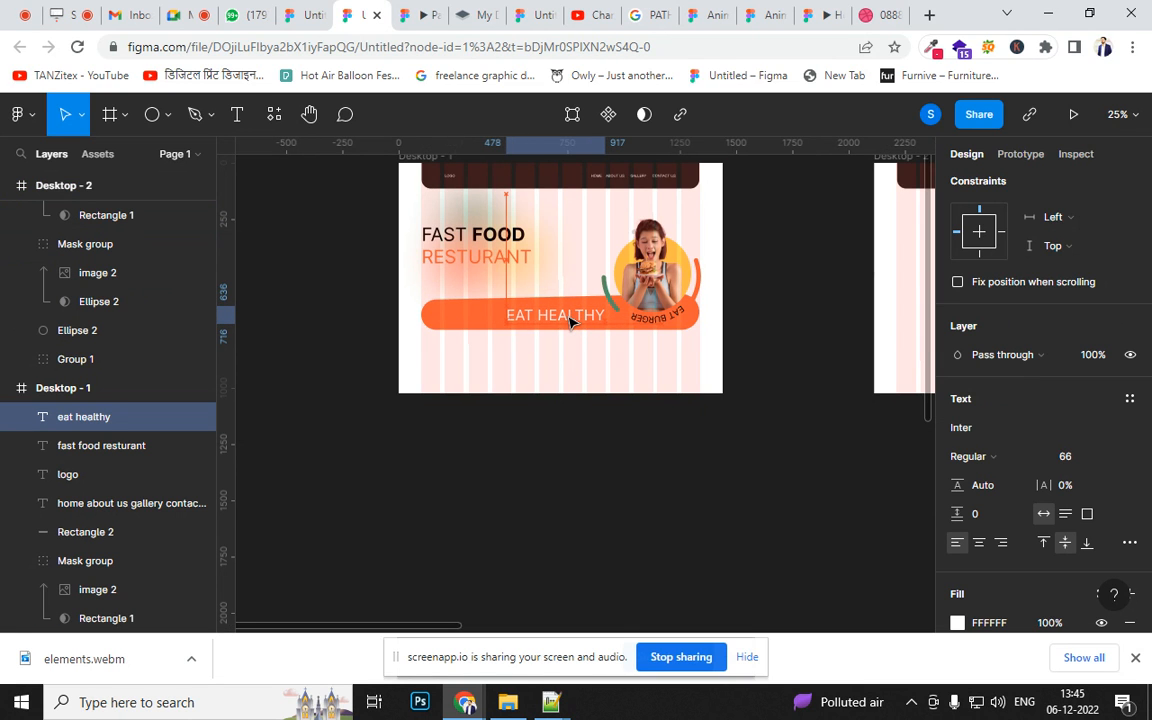
{"action": "left_click", "coordinate": [404, 17]}
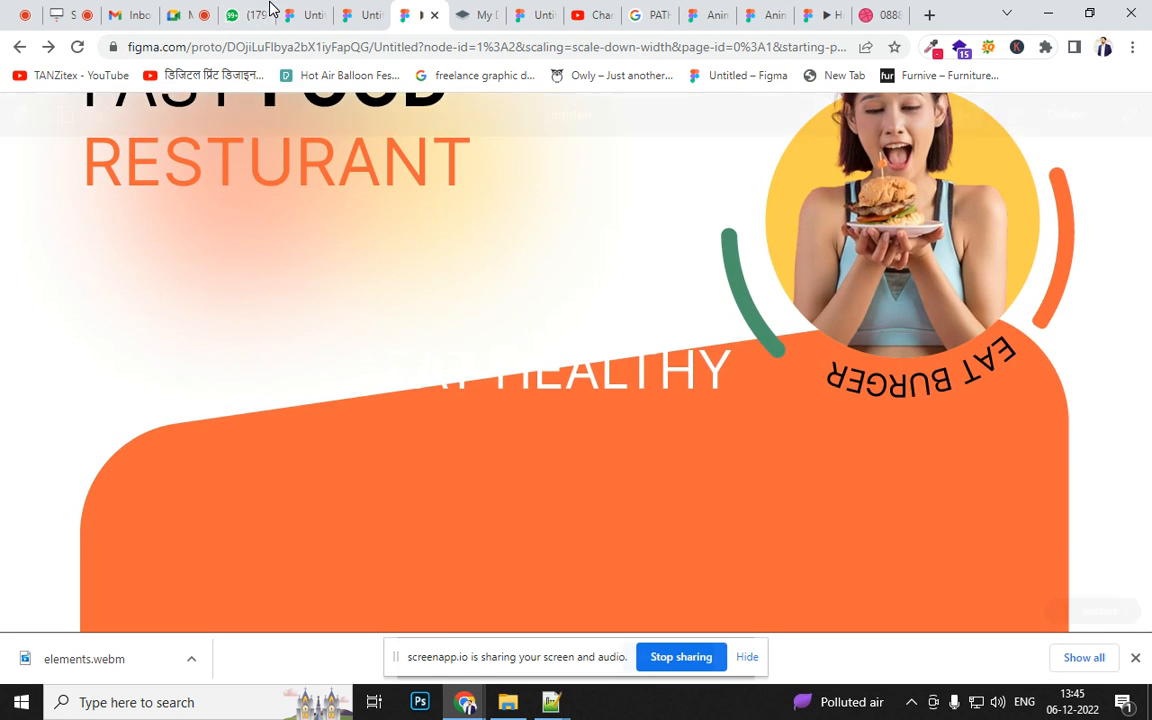
{"action": "left_click", "coordinate": [355, 14]}
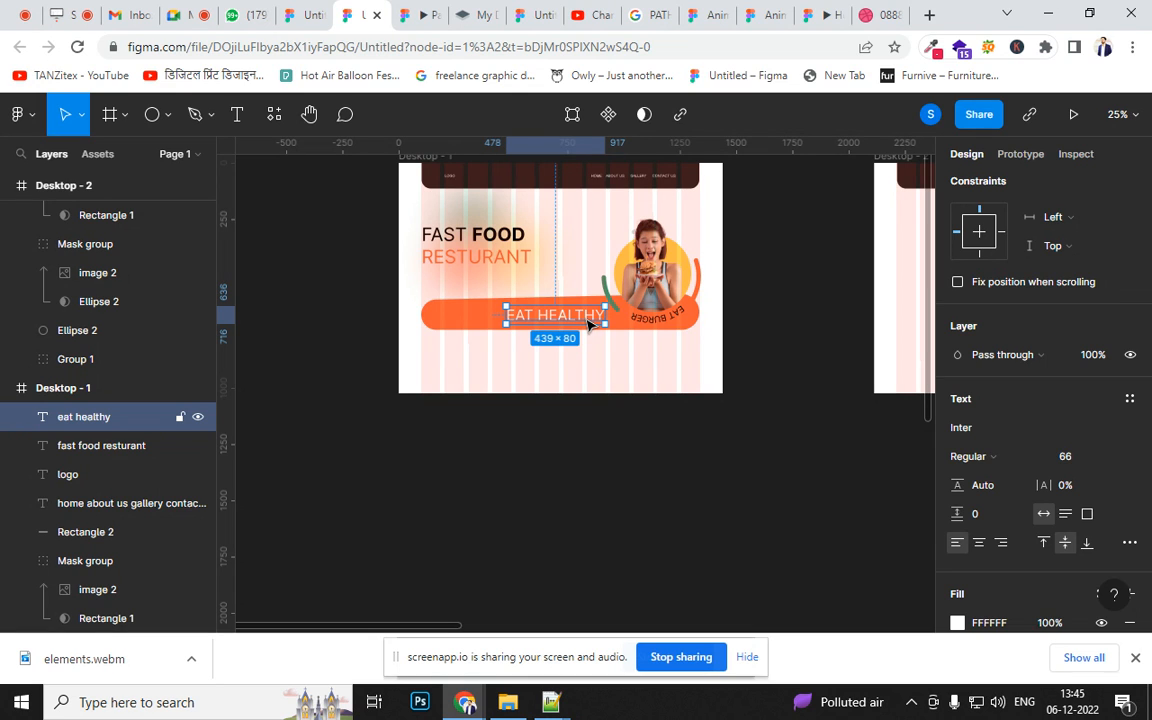
- Try flattening the EAT HEALTHY text and scaling it down to 359 × 40
{"action": "key", "text": "ctrl+e"}
{"action": "key", "text": "alt"}
{"action": "left_click_drag", "start_coordinate": [605, 322], "coordinate": [598, 322]}
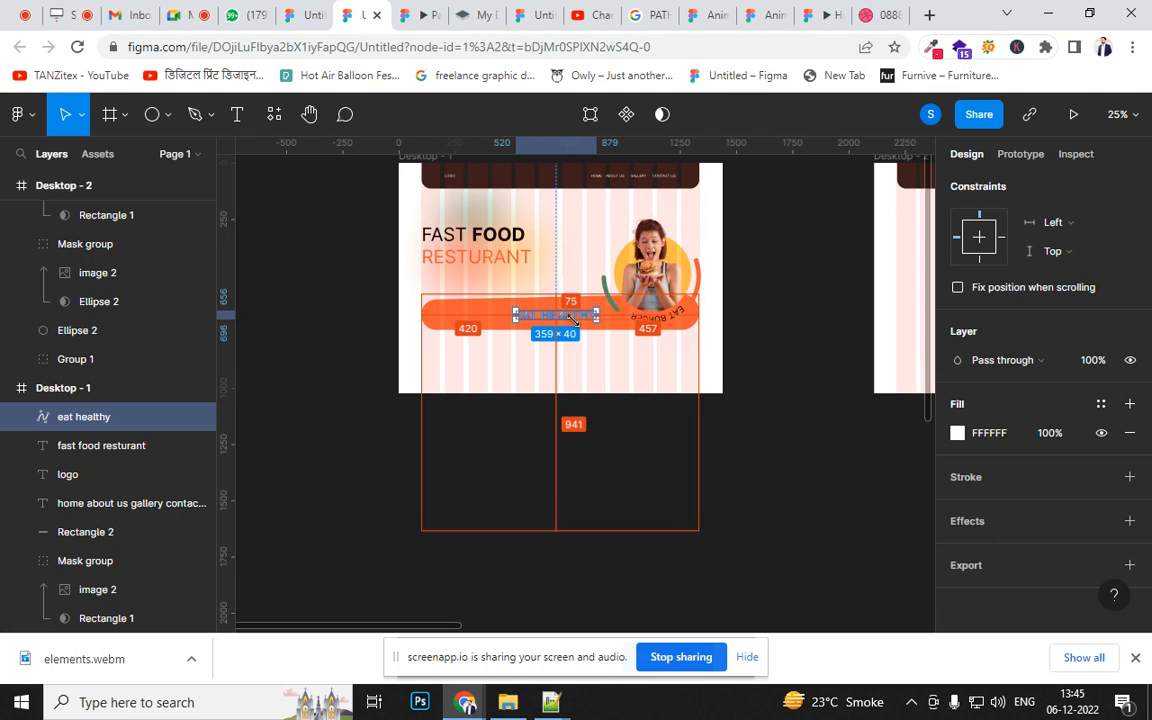
{"action": "key", "text": "ctrl+plus"}
{"action": "key", "text": "ctrl+plus"}
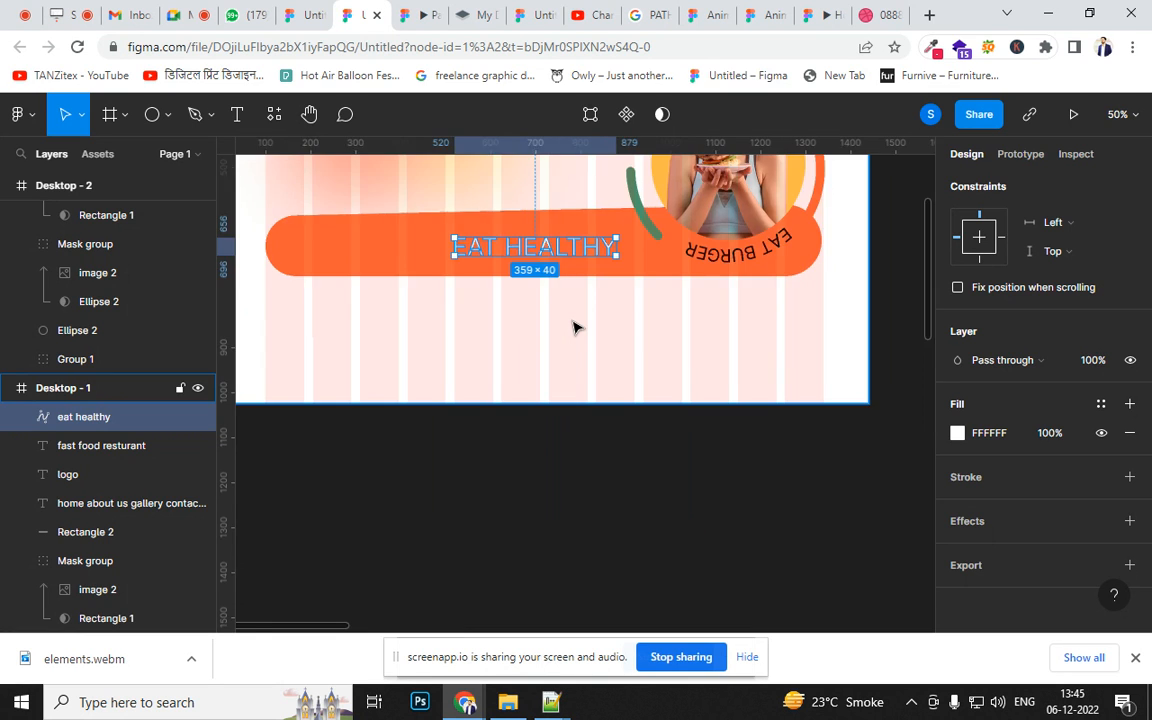
{"action": "left_click_drag", "start_coordinate": [510, 328], "coordinate": [577, 562]}
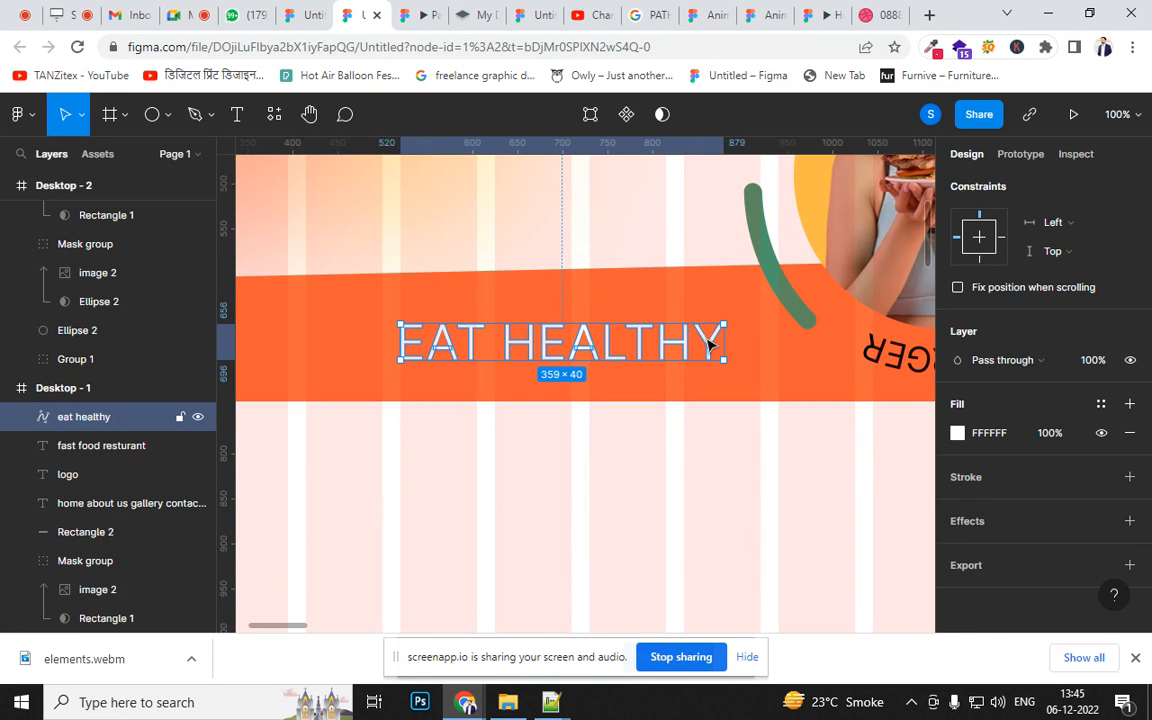
{"action": "key", "text": "ctrl+z"}
{"action": "key", "text": "ctrl+z"}
{"action": "mouse_move", "coordinate": [761, 379]}
{"action": "left_mouse_down"}
{"action": "mouse_move", "coordinate": [940, 416]}
{"action": "mouse_move", "coordinate": [831, 391]}
{"action": "left_mouse_up"}
{"action": "left_click_drag", "start_coordinate": [629, 378], "coordinate": [643, 378]}
{"action": "key", "text": "ctrl+z"}
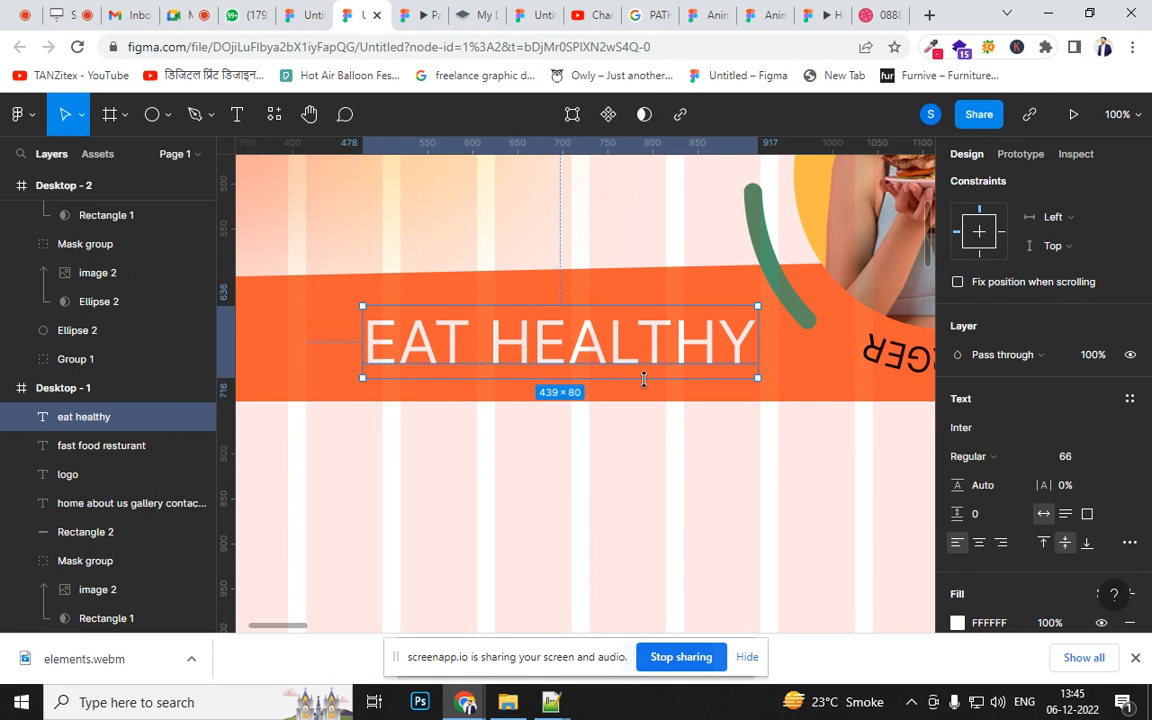
- Flatten the EAT HEALTHY text, scale it down to 176 × 20 and place it in the middle of the orange band
{"action": "key", "text": "ctrl+e"}
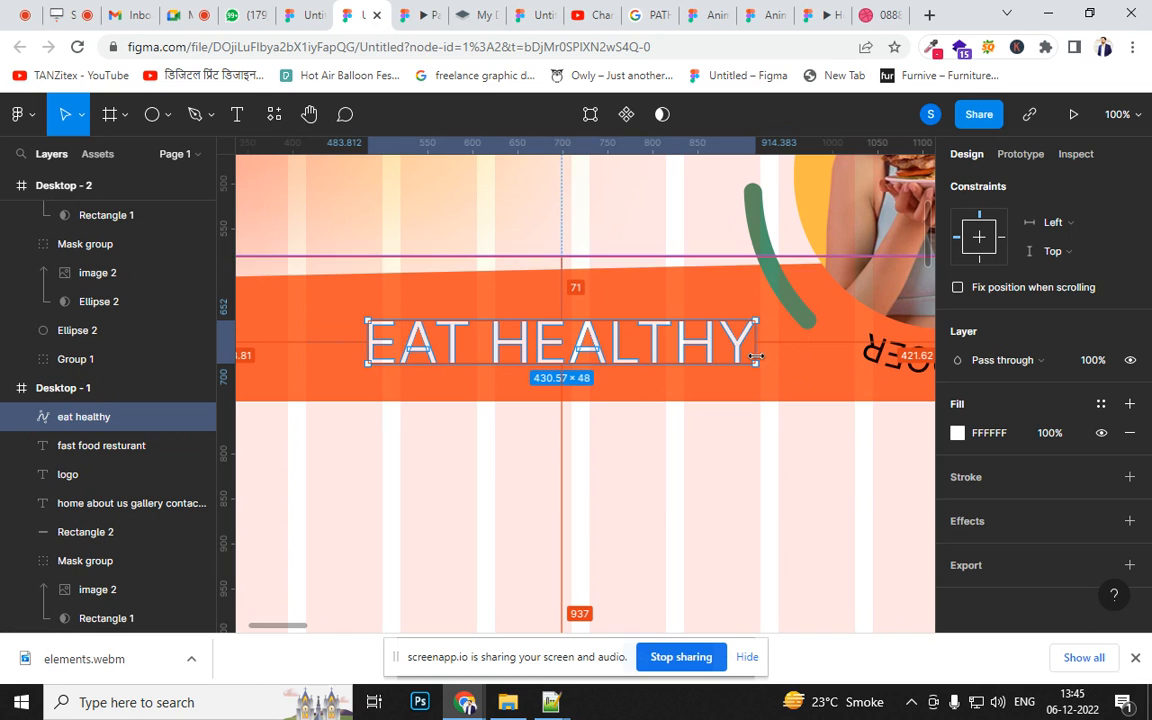
{"action": "mouse_move", "coordinate": [757, 365]}
{"action": "left_mouse_down"}
{"action": "mouse_move", "coordinate": [641, 349]}
{"action": "mouse_move", "coordinate": [724, 356]}
{"action": "mouse_move", "coordinate": [690, 379]}
{"action": "left_mouse_up"}
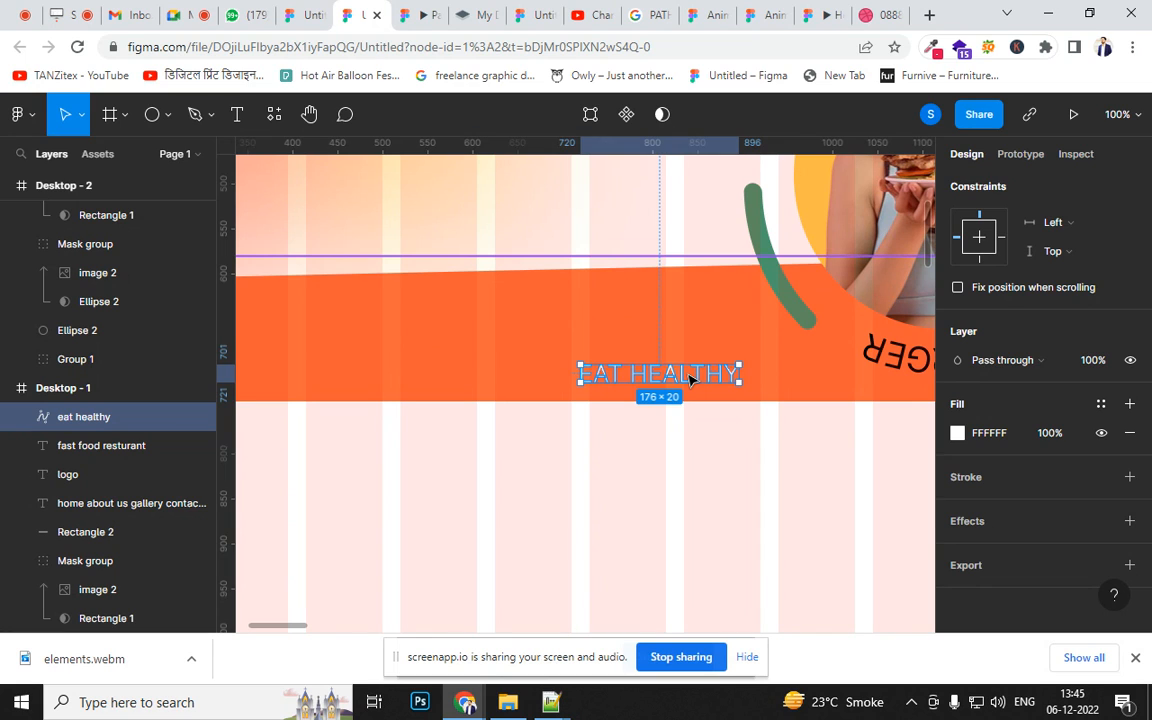
{"action": "left_click_drag", "start_coordinate": [690, 379], "coordinate": [612, 341]}
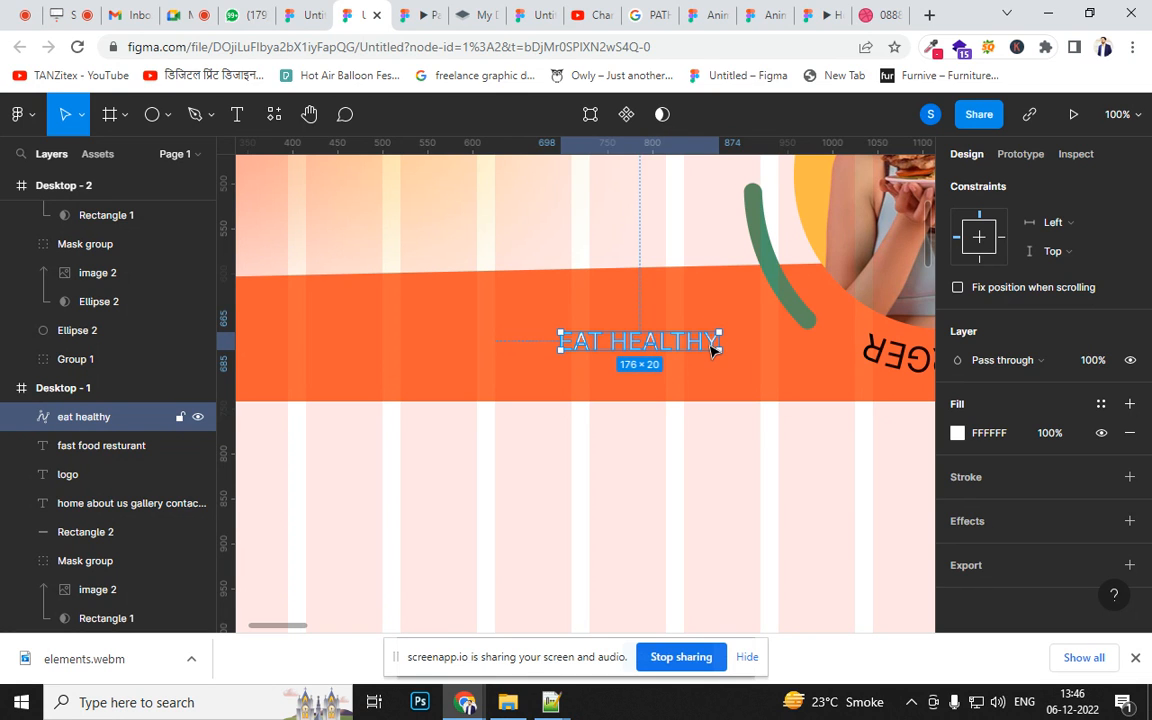
{"action": "mouse_move", "coordinate": [713, 346]}
{"action": "left_mouse_down"}
{"action": "mouse_move", "coordinate": [670, 397]}
{"action": "mouse_move", "coordinate": [607, 332]}
{"action": "mouse_move", "coordinate": [664, 348]}
{"action": "left_mouse_up"}
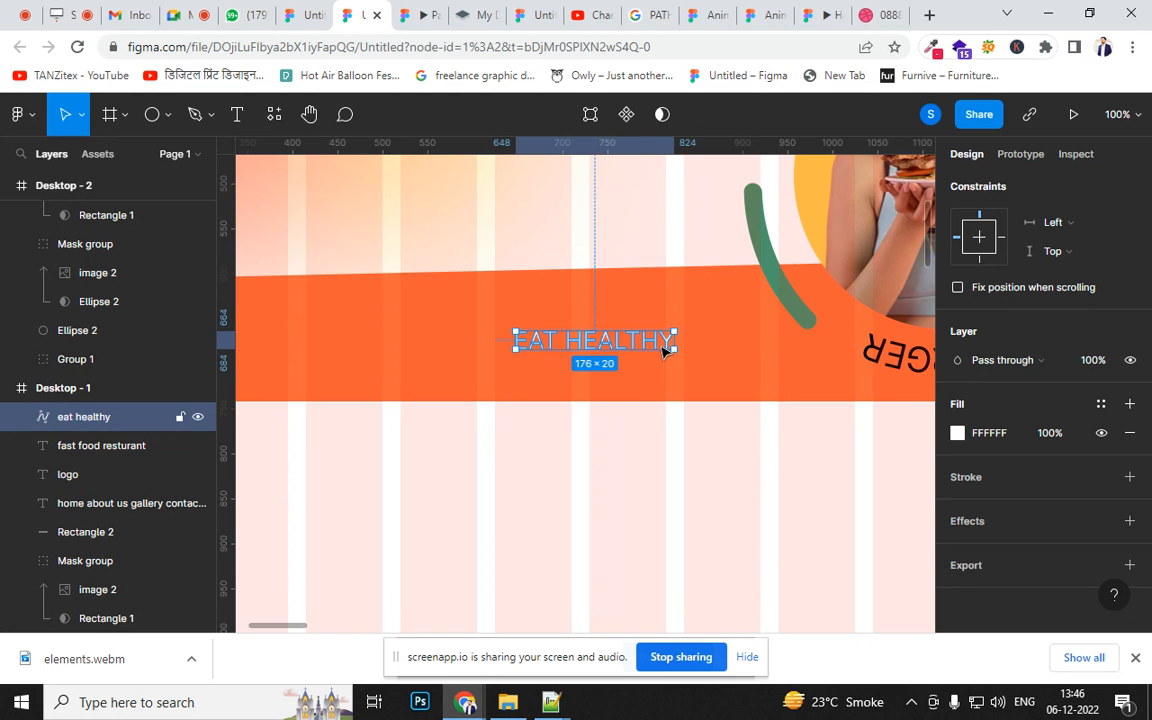
- Check the smaller EAT HEALTHY text against the expanded orange shape in the prototype preview
{"action": "left_click", "coordinate": [424, 20]}
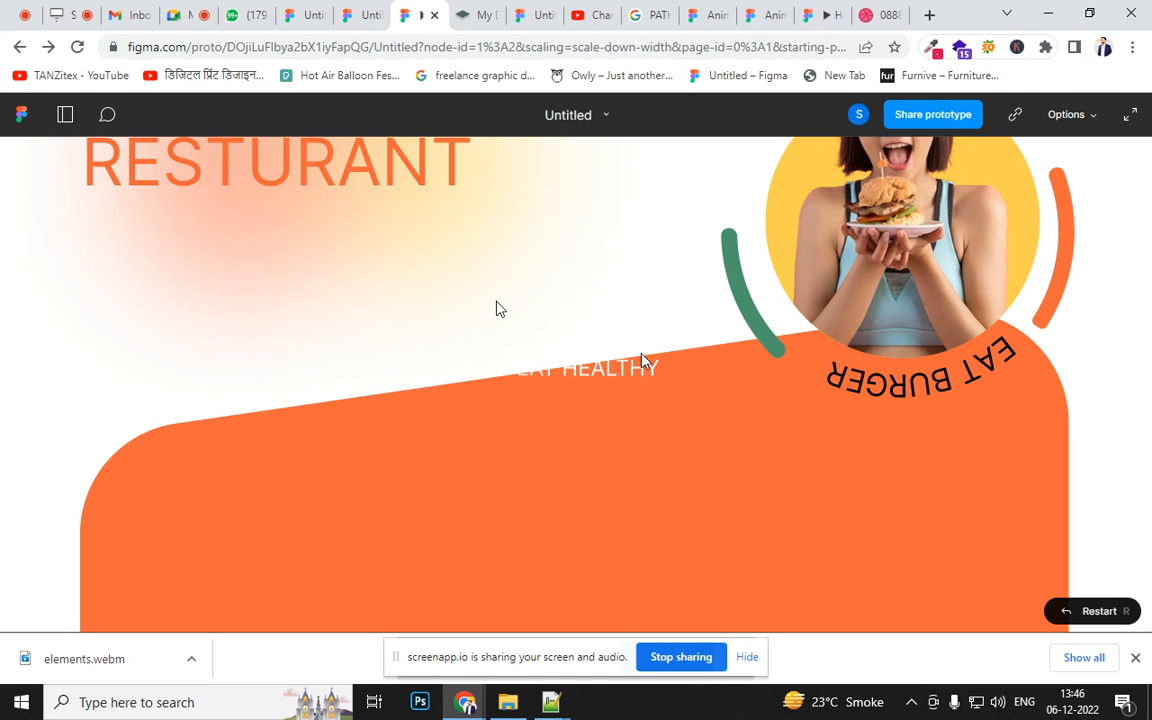
{"action": "left_click", "coordinate": [476, 14]}
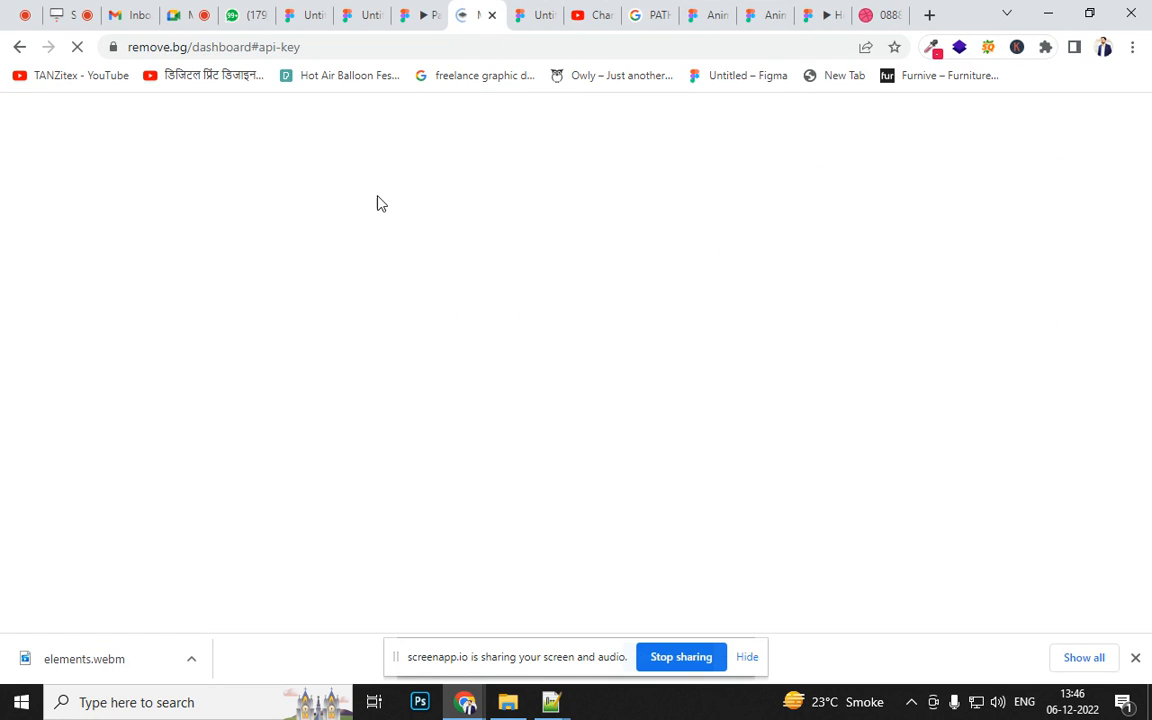
{"action": "left_click", "coordinate": [422, 10]}
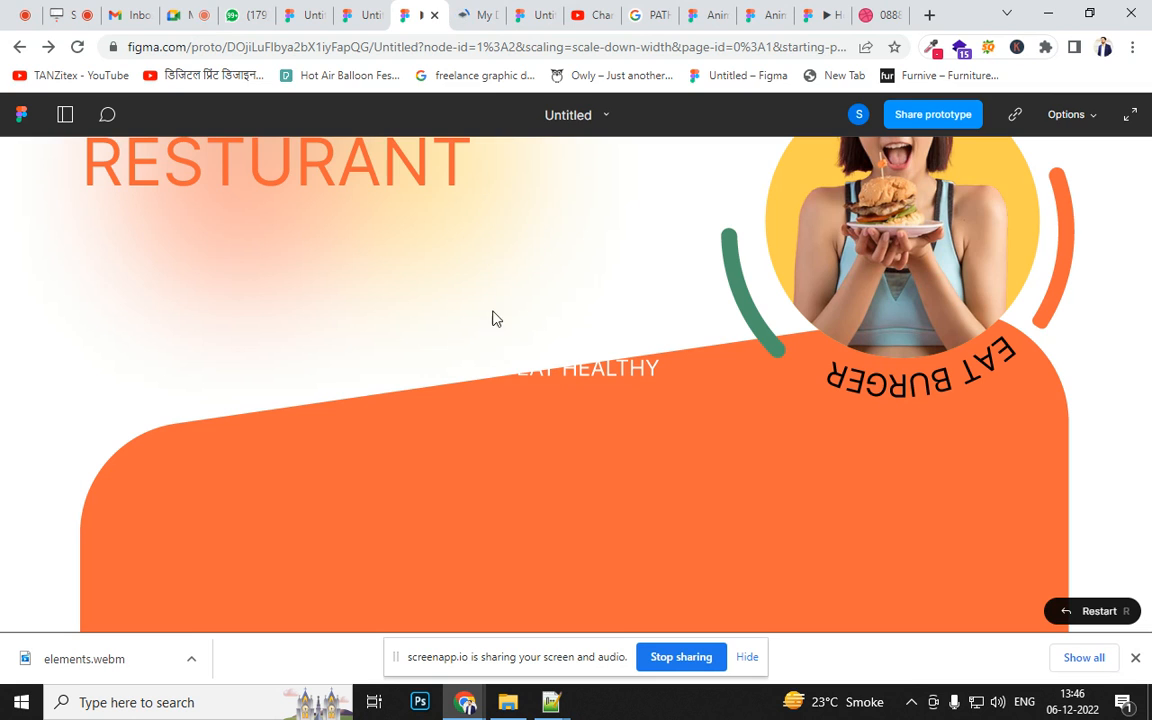
{"action": "left_click", "coordinate": [366, 10]}
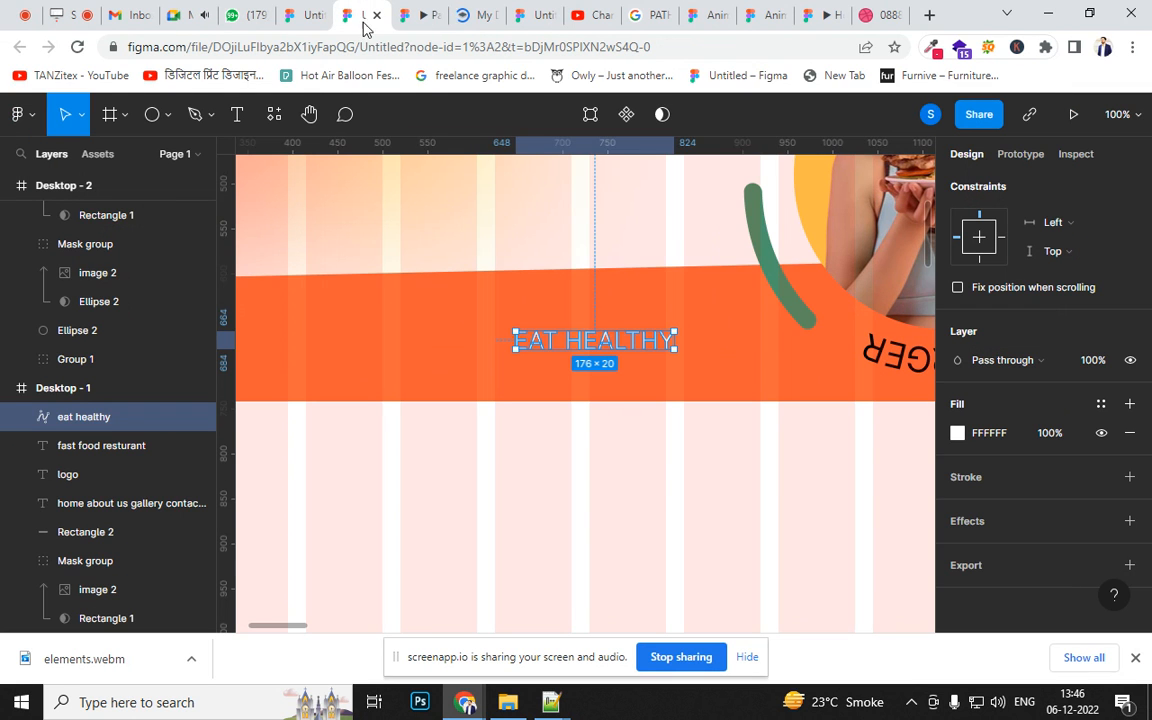
- Place a copy of Component 1's expanded Frame 2 variant on the empty canvas and detach the instance
{"action": "left_click", "coordinate": [686, 389]}
{"action": "scroll", "coordinate": [682, 386], "scroll_direction": "down", "scroll_amount": 5}
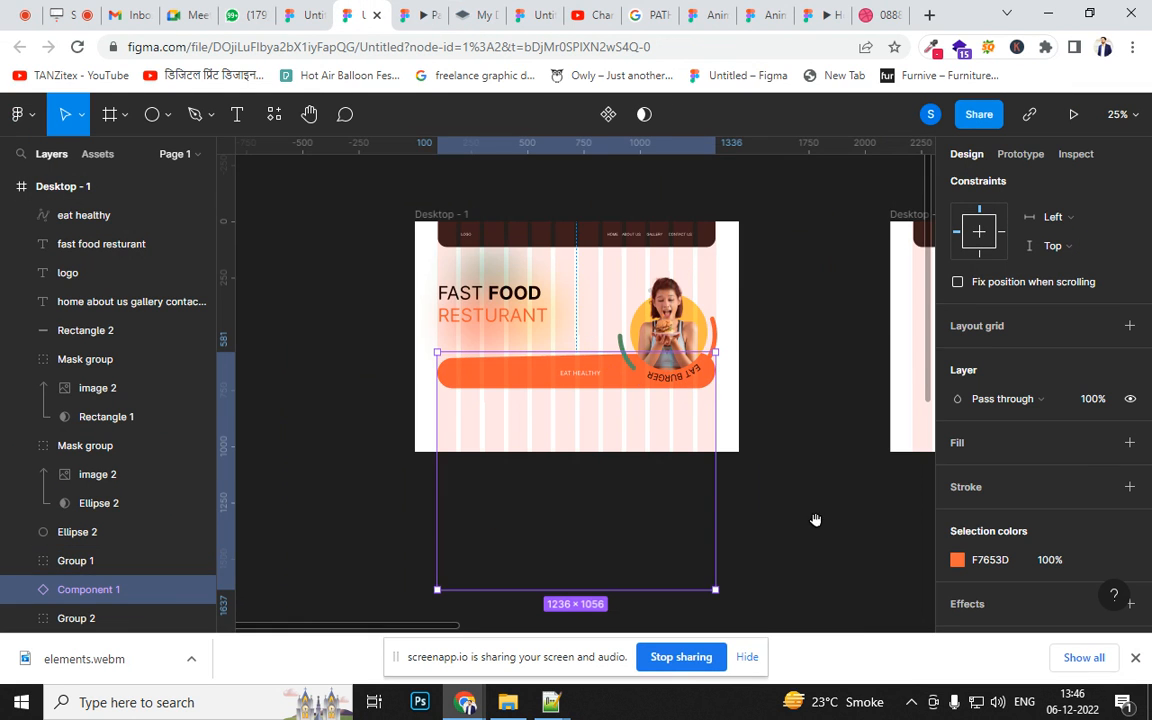
{"action": "left_click_drag", "start_coordinate": [816, 520], "coordinate": [604, 375]}
{"action": "left_click", "coordinate": [774, 393]}
{"action": "left_click_drag", "start_coordinate": [674, 424], "coordinate": [591, 284]}
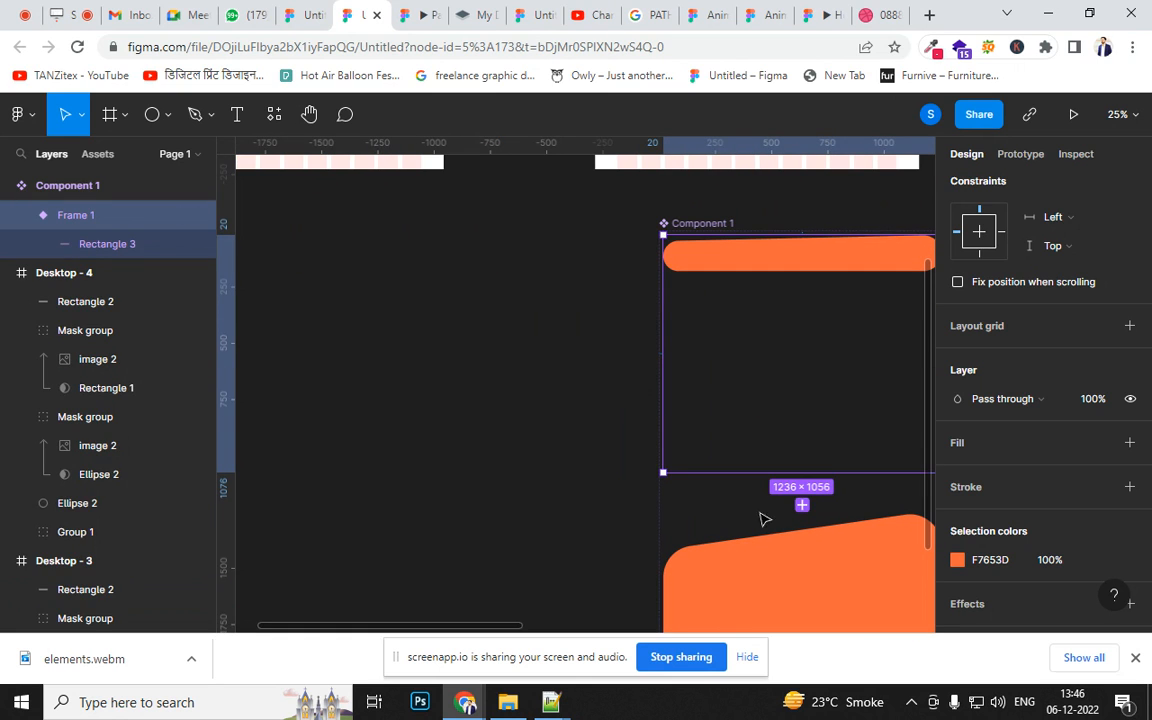
{"action": "left_click", "coordinate": [802, 505]}
{"action": "left_click_drag", "start_coordinate": [793, 564], "coordinate": [346, 417]}
{"action": "left_click_drag", "start_coordinate": [585, 419], "coordinate": [617, 208]}
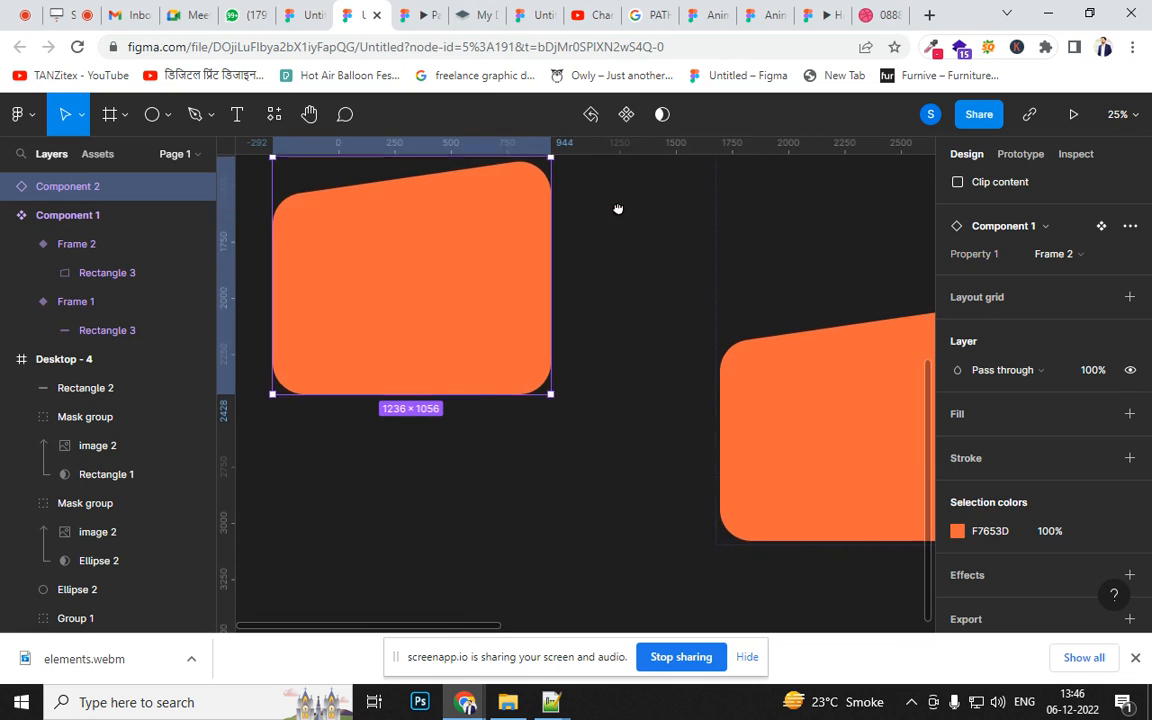
{"action": "left_click_drag", "start_coordinate": [612, 319], "coordinate": [781, 451]}
{"action": "right_click", "coordinate": [600, 410]}
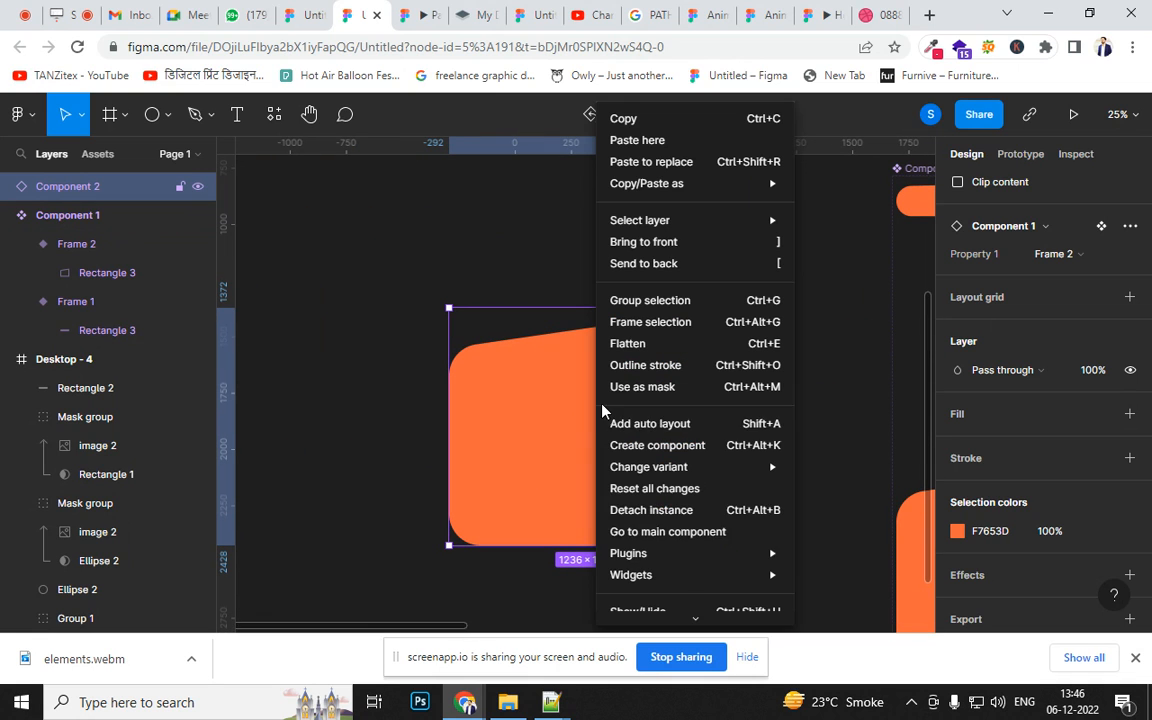
{"action": "left_click", "coordinate": [686, 519]}
- Move the orange band out of Desktop - 1 and place the detached Component 2 frame beneath that page
{"action": "left_click_drag", "start_coordinate": [782, 373], "coordinate": [676, 473]}
{"action": "left_click", "coordinate": [494, 238]}
{"action": "left_click_drag", "start_coordinate": [472, 248], "coordinate": [799, 367]}
{"action": "left_click", "coordinate": [589, 609]}
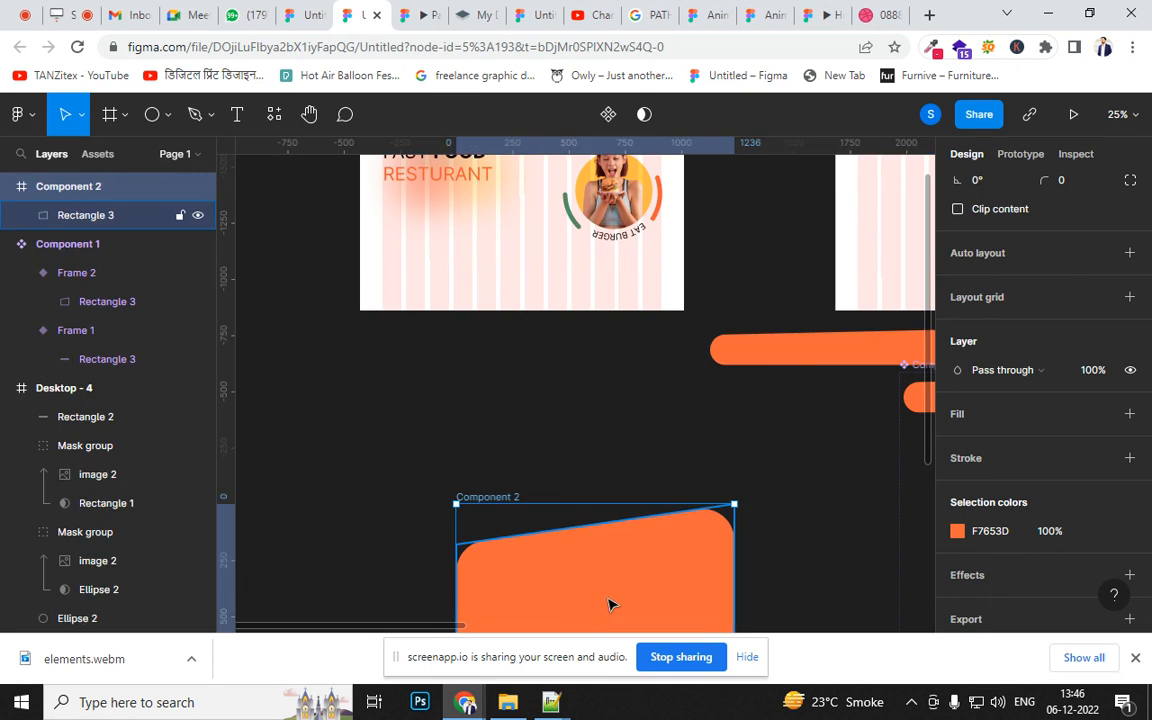
{"action": "left_click_drag", "start_coordinate": [612, 604], "coordinate": [507, 463]}
- Move Component 2's Rectangle 3 layer into Desktop - 4, then nudge it up 620 and right 180 over the Desktop - 1 page
{"action": "left_click", "coordinate": [64, 217]}
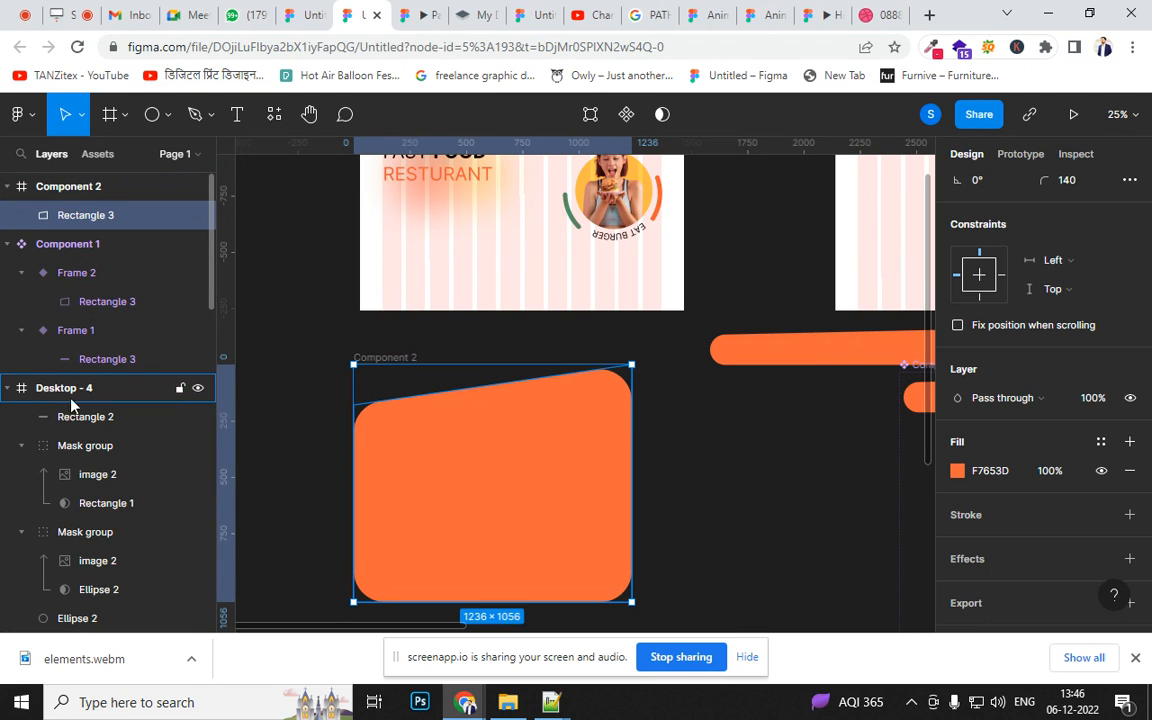
{"action": "left_click_drag", "start_coordinate": [71, 412], "coordinate": [72, 411]}
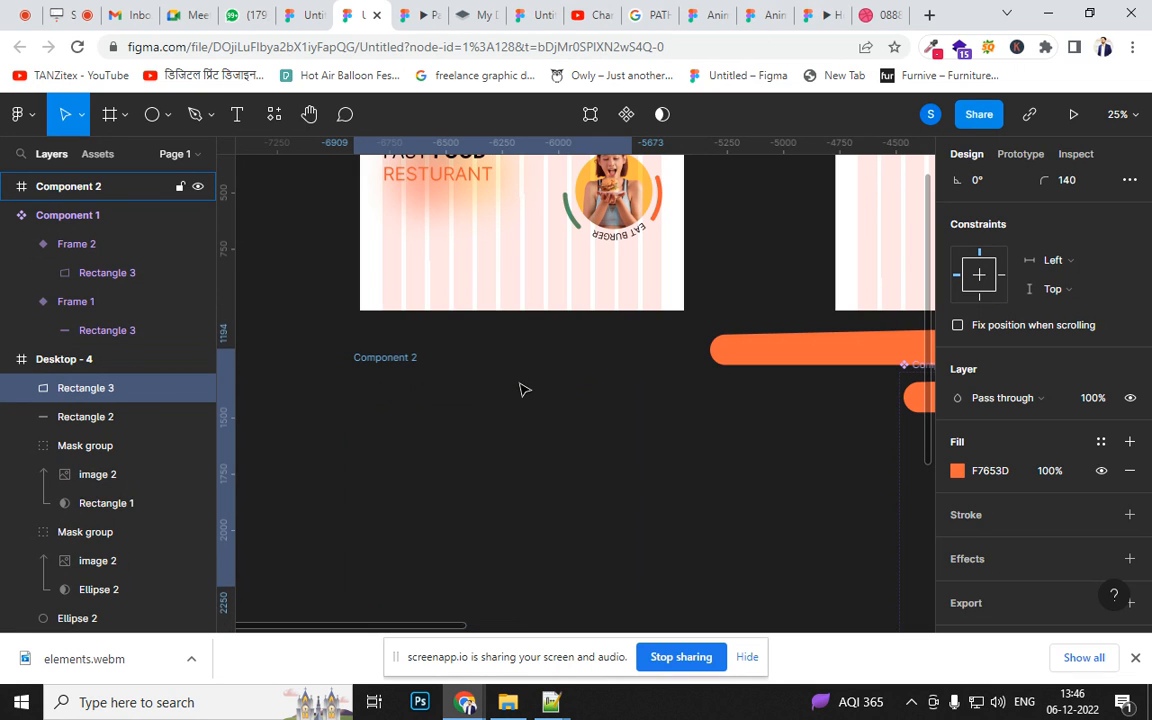
{"action": "key", "text": "shift+Up"}
{"action": "key", "text": "shift+Up"}
{"action": "key", "text": "shift+Up"}
{"action": "key", "text": "shift+Up"}
{"action": "key", "text": "shift+Up"}
{"action": "key", "text": "shift+Up"}
{"action": "key", "text": "shift+Up"}
{"action": "key", "text": "shift+Up"}
{"action": "key", "text": "shift+Up"}
{"action": "key", "text": "shift+Up"}
{"action": "key", "text": "shift+Up"}
{"action": "key", "text": "shift+Up"}
{"action": "key", "text": "shift+Up"}
{"action": "key", "text": "shift+Up"}
{"action": "key", "text": "shift+Up"}
{"action": "key", "text": "shift+Up"}
{"action": "key", "text": "shift+Up"}
{"action": "key", "text": "shift+Up"}
{"action": "key", "text": "shift+Up"}
{"action": "key", "text": "shift+Up"}
{"action": "key", "text": "shift+Up"}
{"action": "key", "text": "shift+Up"}
{"action": "key", "text": "shift+Up"}
{"action": "key", "text": "shift+Up"}
{"action": "key", "text": "shift+Up"}
{"action": "key", "text": "shift+Up"}
{"action": "key", "text": "shift+Up"}
{"action": "key", "text": "shift+Up"}
{"action": "key", "text": "shift+Up"}
{"action": "key", "text": "shift+Up"}
{"action": "key", "text": "shift+Up"}
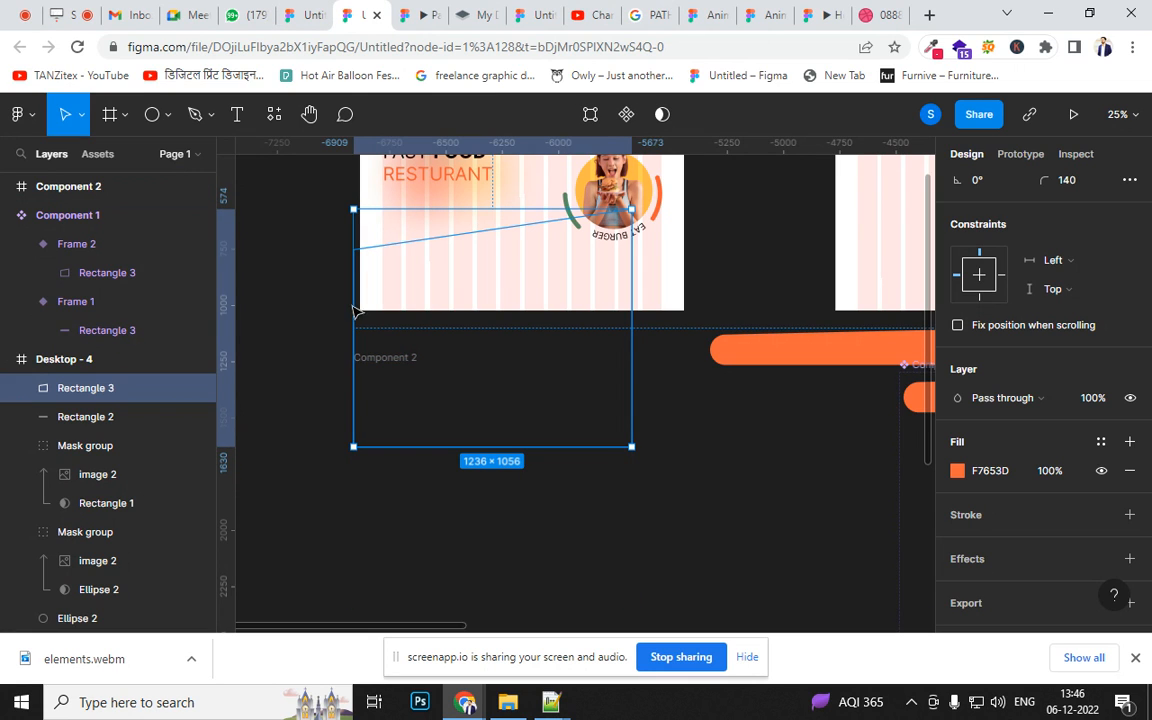
{"action": "key", "text": "shift+Right"}
{"action": "key", "text": "shift+Right"}
{"action": "key", "text": "shift+Right"}
{"action": "key", "text": "shift+Right"}
{"action": "key", "text": "shift+Right"}
{"action": "key", "text": "shift+Right"}
{"action": "key", "text": "shift+Right"}
{"action": "key", "text": "shift+Right"}
{"action": "key", "text": "shift+Right"}
{"action": "key", "text": "shift+Right"}
{"action": "key", "text": "shift+Right"}
{"action": "key", "text": "shift+Right"}
{"action": "key", "text": "shift+Right"}
{"action": "key", "text": "shift+Right"}
{"action": "key", "text": "shift+Right"}
{"action": "key", "text": "shift+Right"}
{"action": "key", "text": "shift+Right"}
{"action": "key", "text": "shift+Right"}
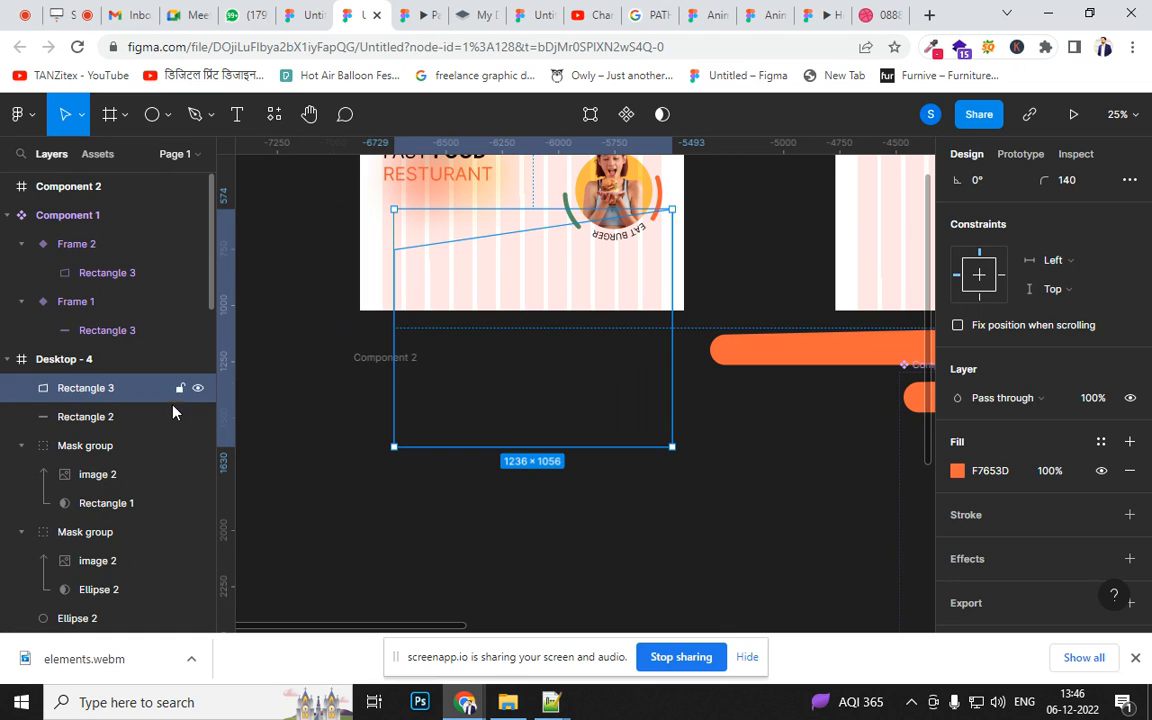
- Move Rectangle 3 back into Component 2 and line its left edge up with the first layout column of Desktop - 1
{"action": "left_click_drag", "start_coordinate": [98, 388], "coordinate": [97, 340]}
{"action": "left_click_drag", "start_coordinate": [88, 390], "coordinate": [78, 207]}
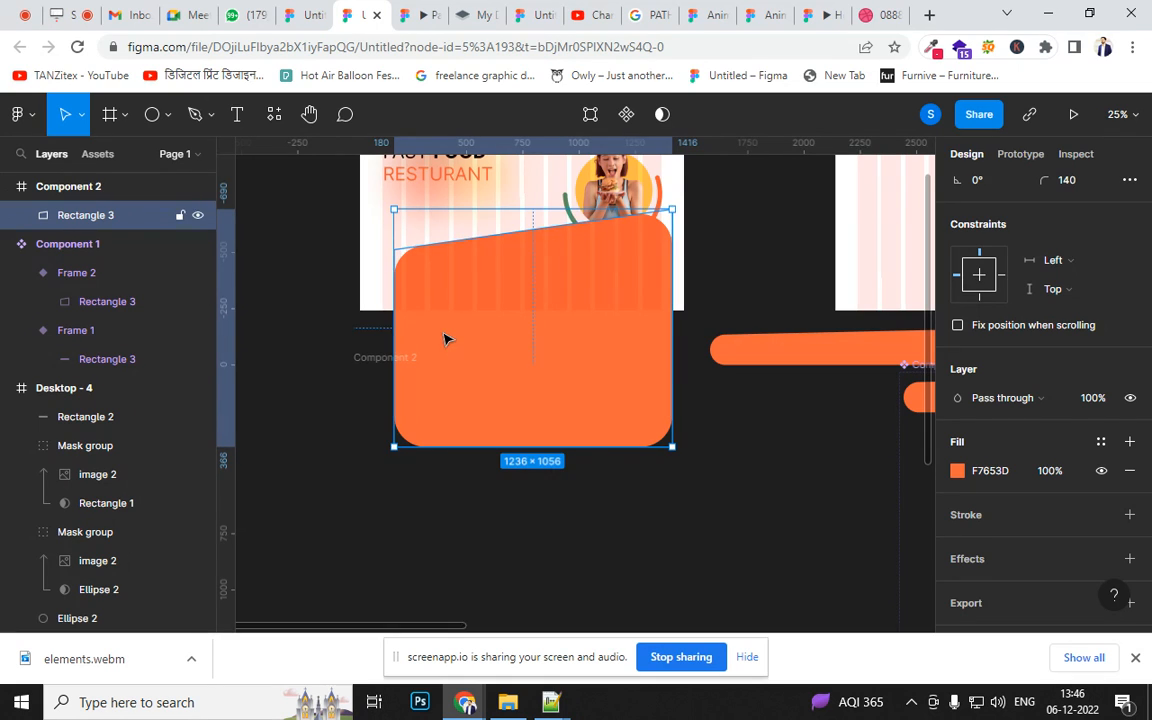
{"action": "left_click_drag", "start_coordinate": [460, 345], "coordinate": [448, 333]}
- Move Rectangle 3 out of Component 2 into Desktop - 4 and delete the emptied Component 2 frame
{"action": "left_click_drag", "start_coordinate": [57, 204], "coordinate": [53, 420]}
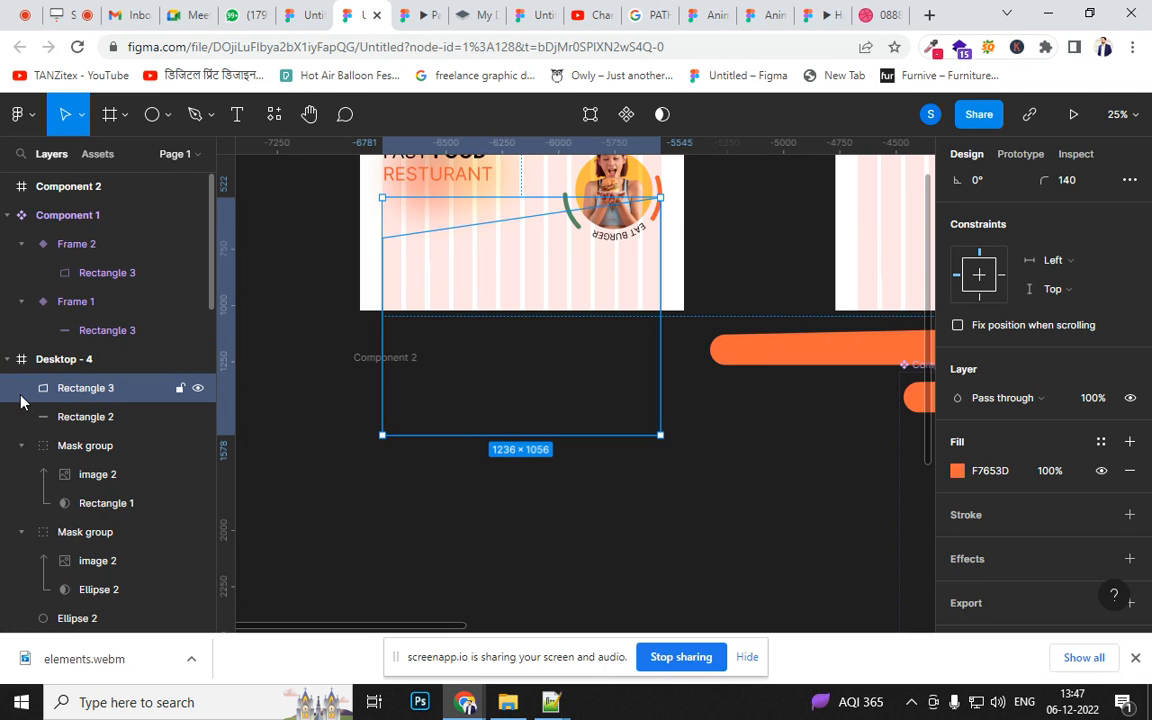
{"action": "left_click", "coordinate": [376, 356]}
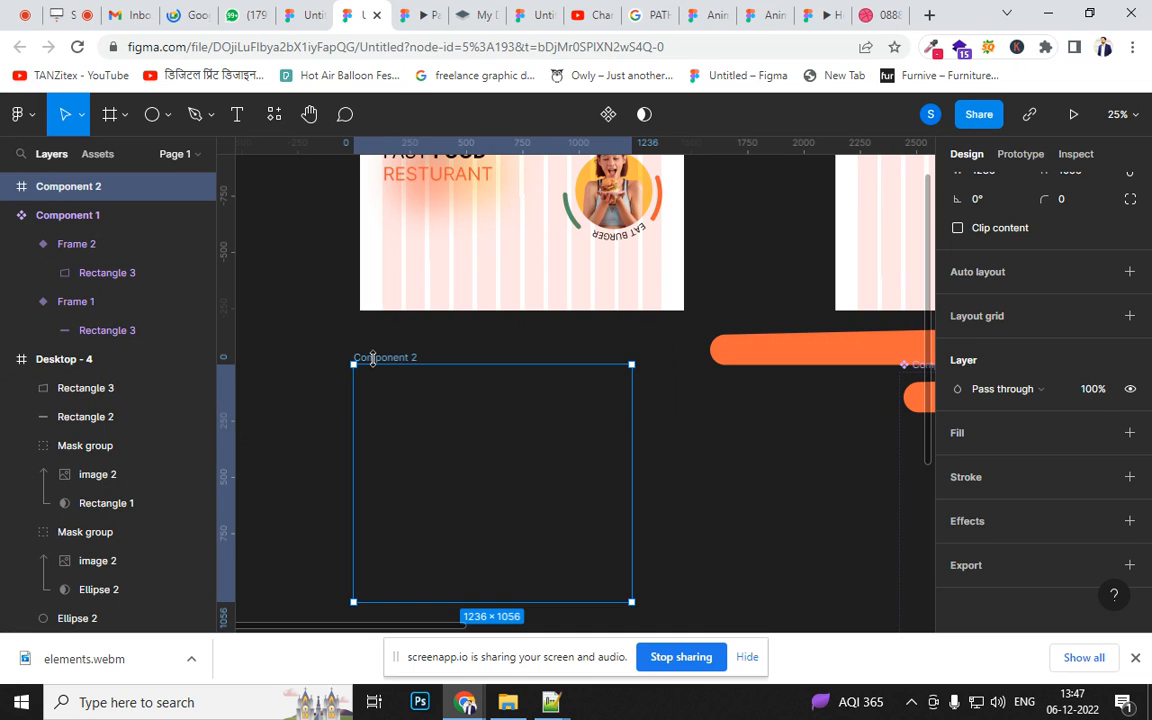
{"action": "key", "text": "ctrl+z"}
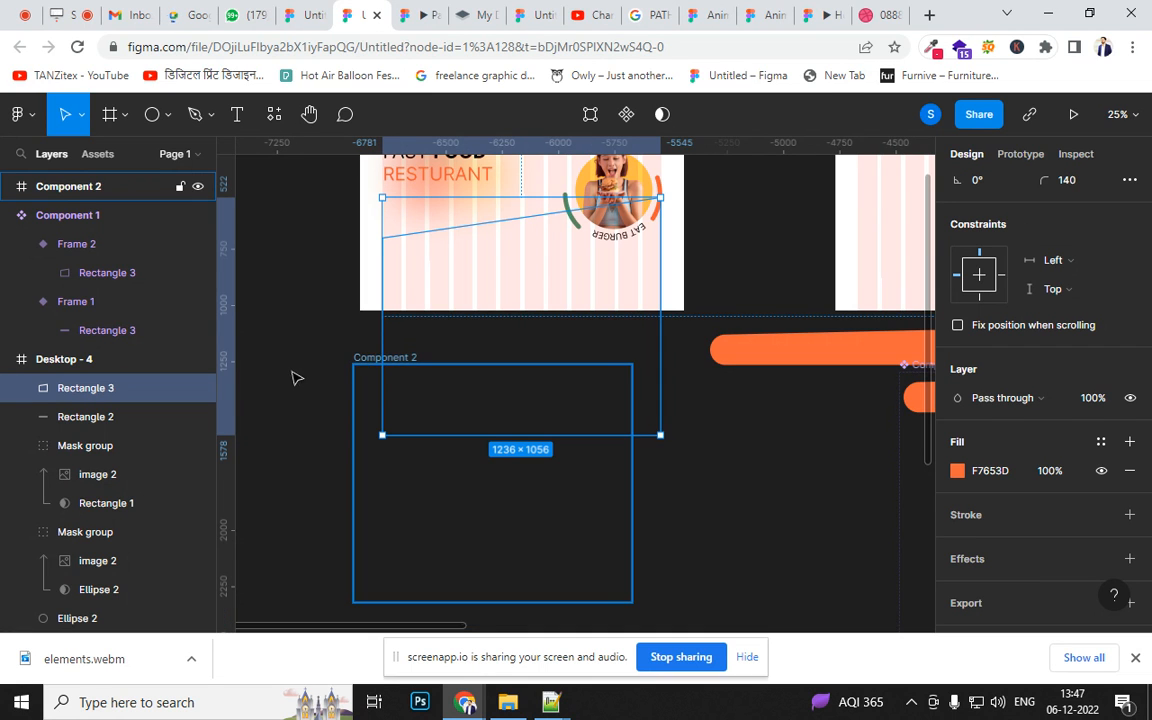
{"action": "left_click", "coordinate": [60, 188]}
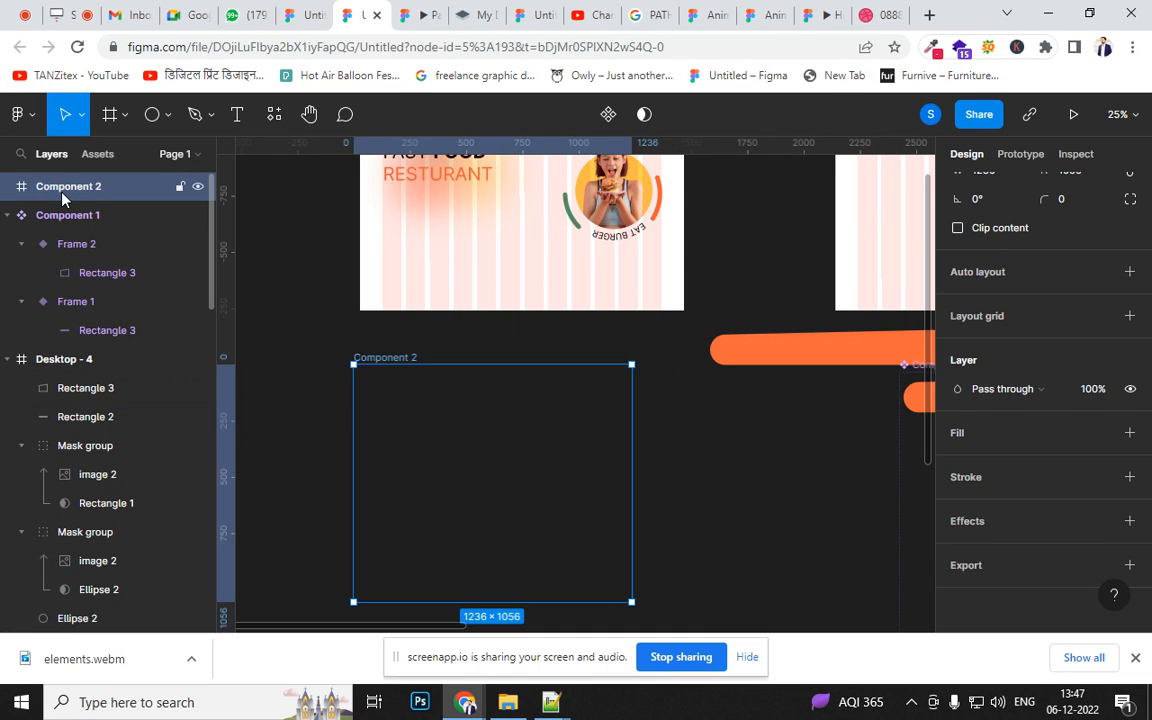
{"action": "key", "text": "Delete"}
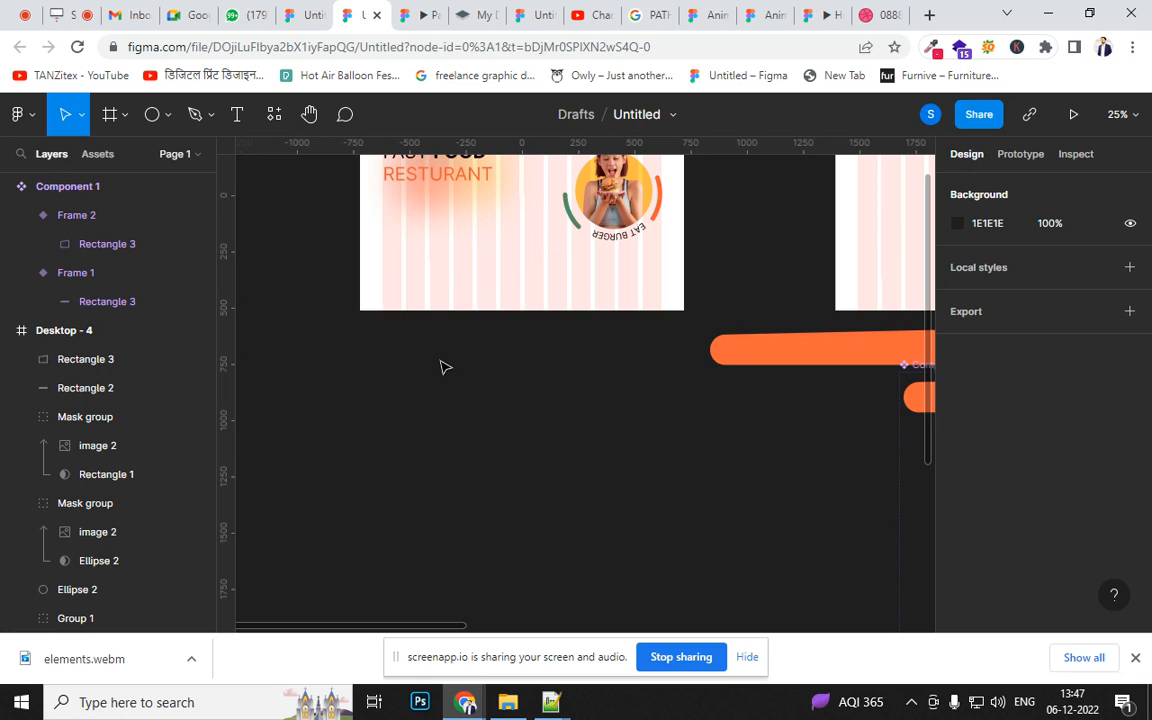
- Use the outline view to locate Rectangle 3 over Desktop - 1, and cut it from Desktop - 4
{"action": "key", "text": "ctrl+y"}
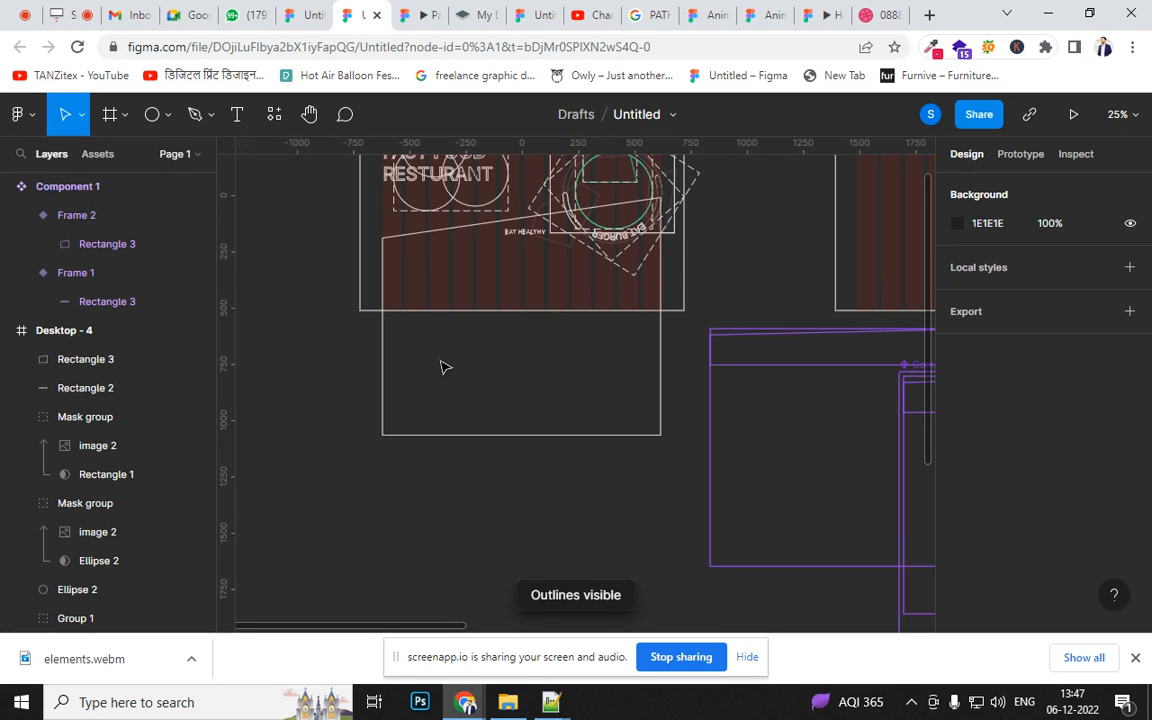
{"action": "left_click", "coordinate": [384, 412]}
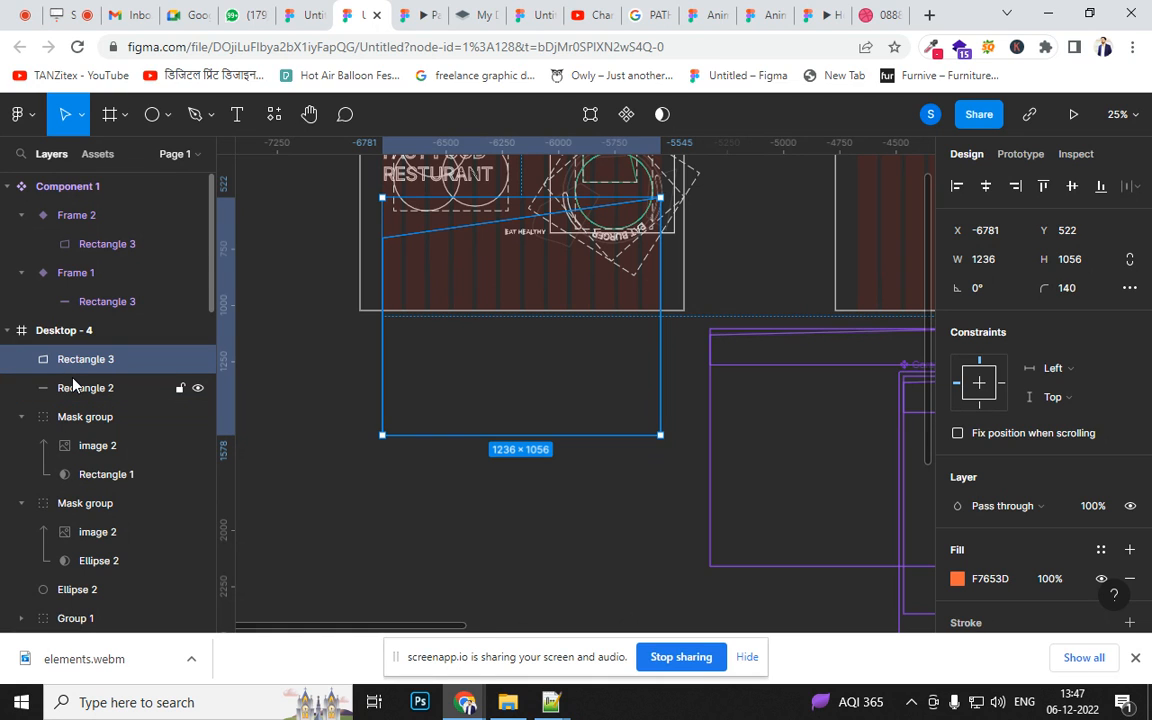
{"action": "key", "text": "ctrl+y"}
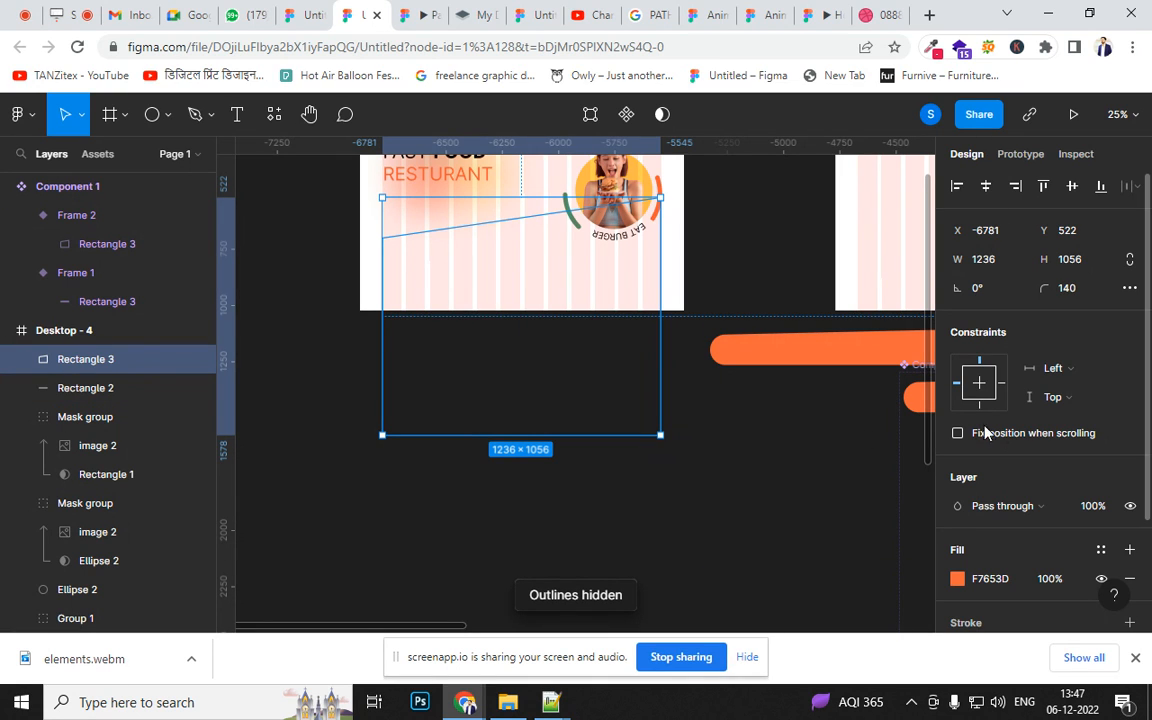
{"action": "scroll", "coordinate": [1033, 368], "scroll_direction": "down", "scroll_amount": 1}
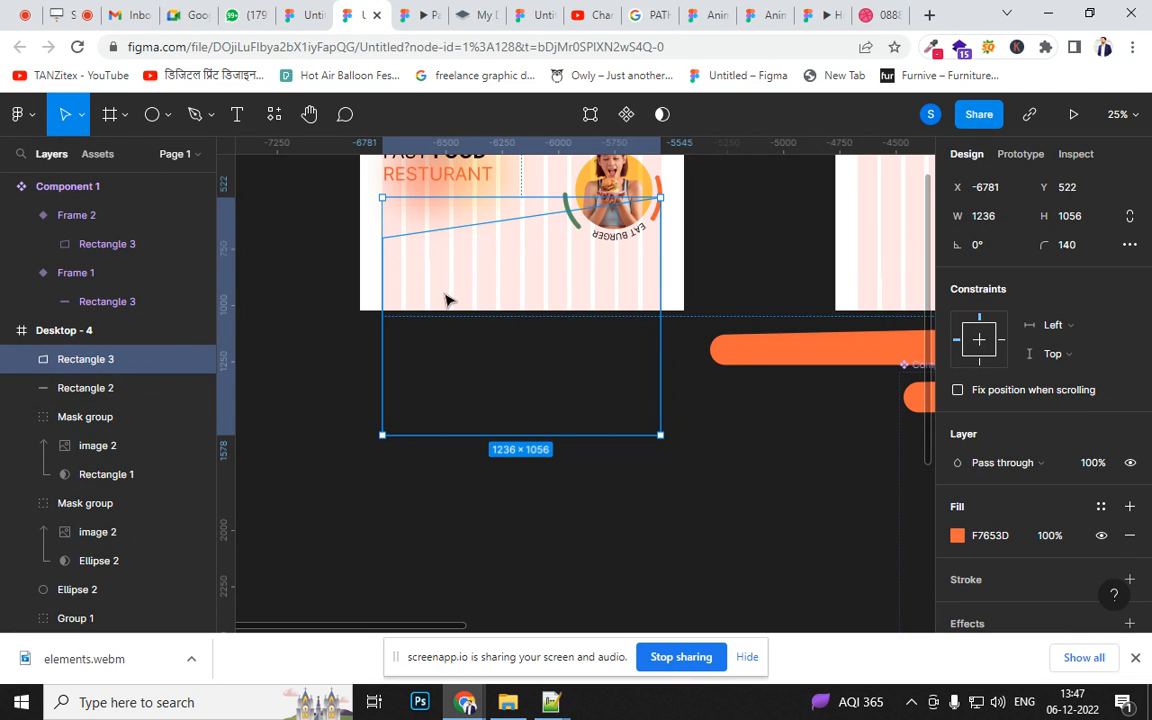
{"action": "key", "text": "Delete"}
- Collapse the Desktop - 4, Desktop - 3 and Desktop - 2 layers and paste Rectangle 3 into Desktop - 1
{"action": "left_click", "coordinate": [6, 332]}
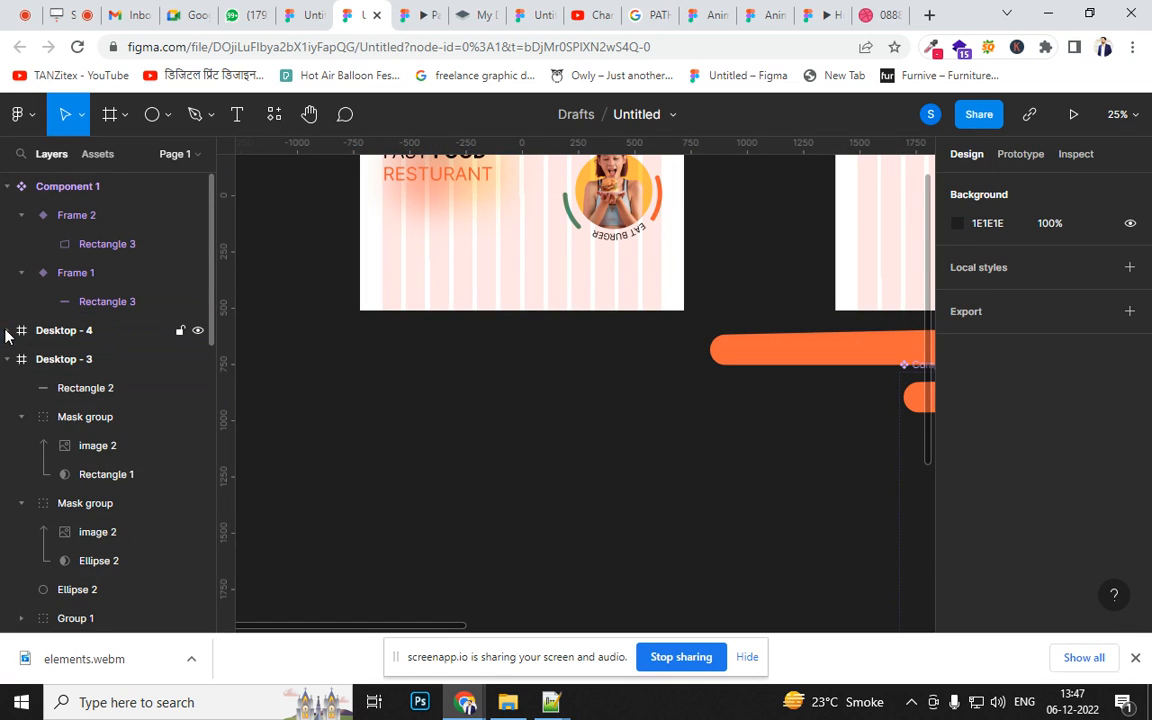
{"action": "left_click", "coordinate": [7, 359]}
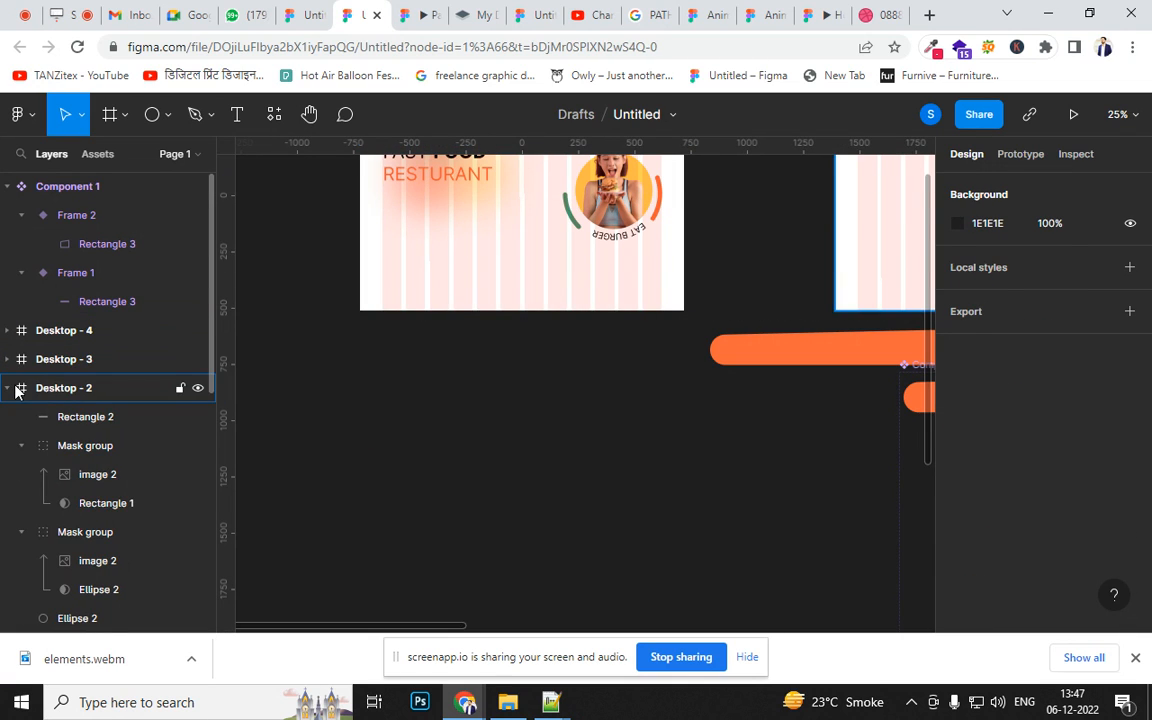
{"action": "left_click", "coordinate": [15, 390]}
{"action": "left_click", "coordinate": [8, 388]}
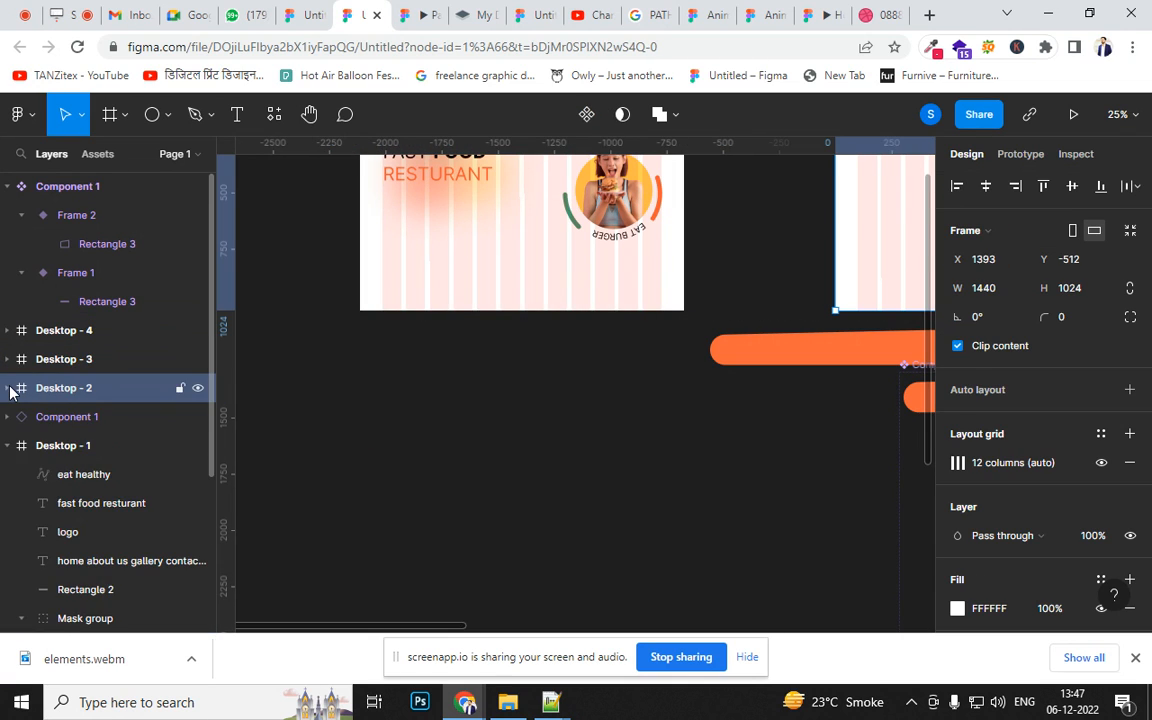
{"action": "left_click", "coordinate": [70, 477]}
{"action": "key", "text": "ctrl+v"}
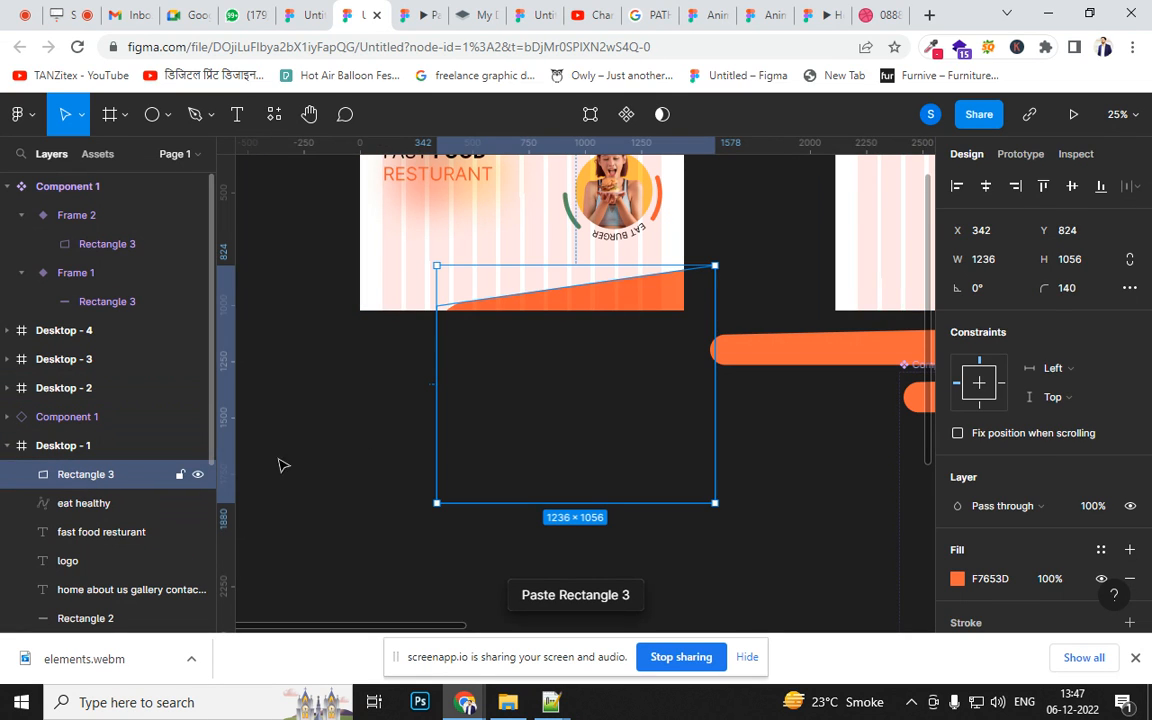
- Position Rectangle 3 at about X 102, Y 414 in Desktop - 1 and send it to the back
{"action": "left_click_drag", "start_coordinate": [576, 299], "coordinate": [530, 214]}
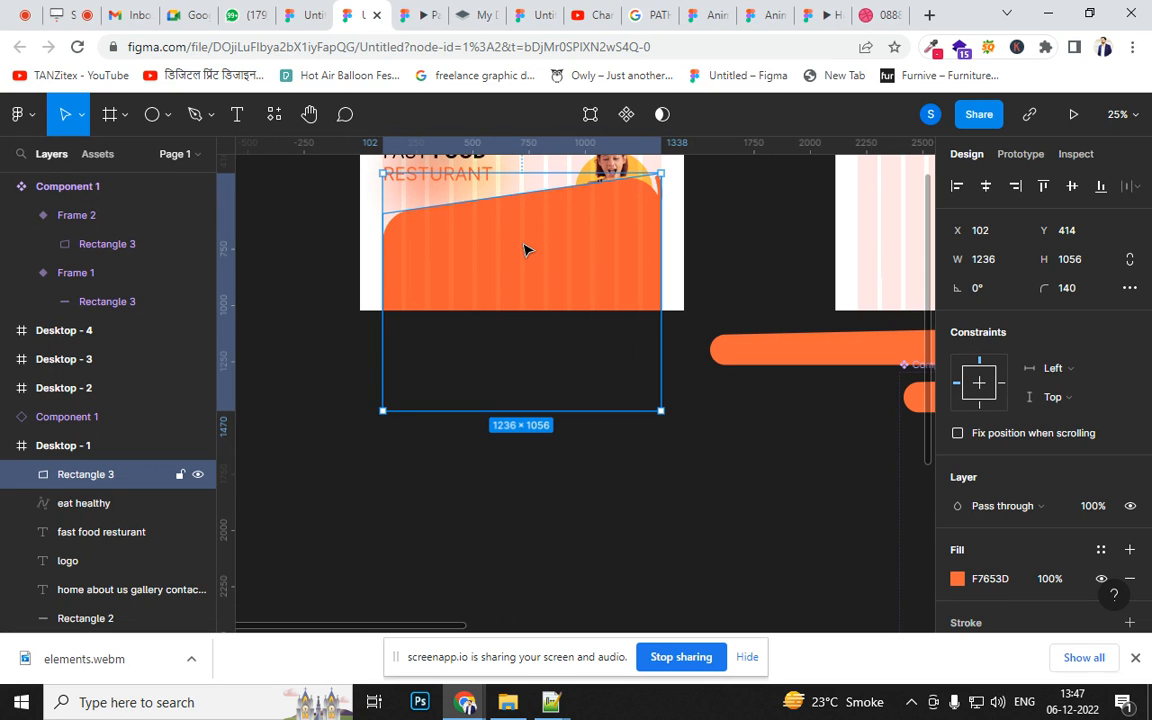
{"action": "key", "text": "ctrl+shift+bracketleft"}
{"action": "left_click_drag", "start_coordinate": [532, 284], "coordinate": [574, 449]}
- Rotate the EAT HEALTHY text to about 8.44° and move it to about X 247, Y 604.83 on the orange shape
{"action": "left_click", "coordinate": [568, 397]}
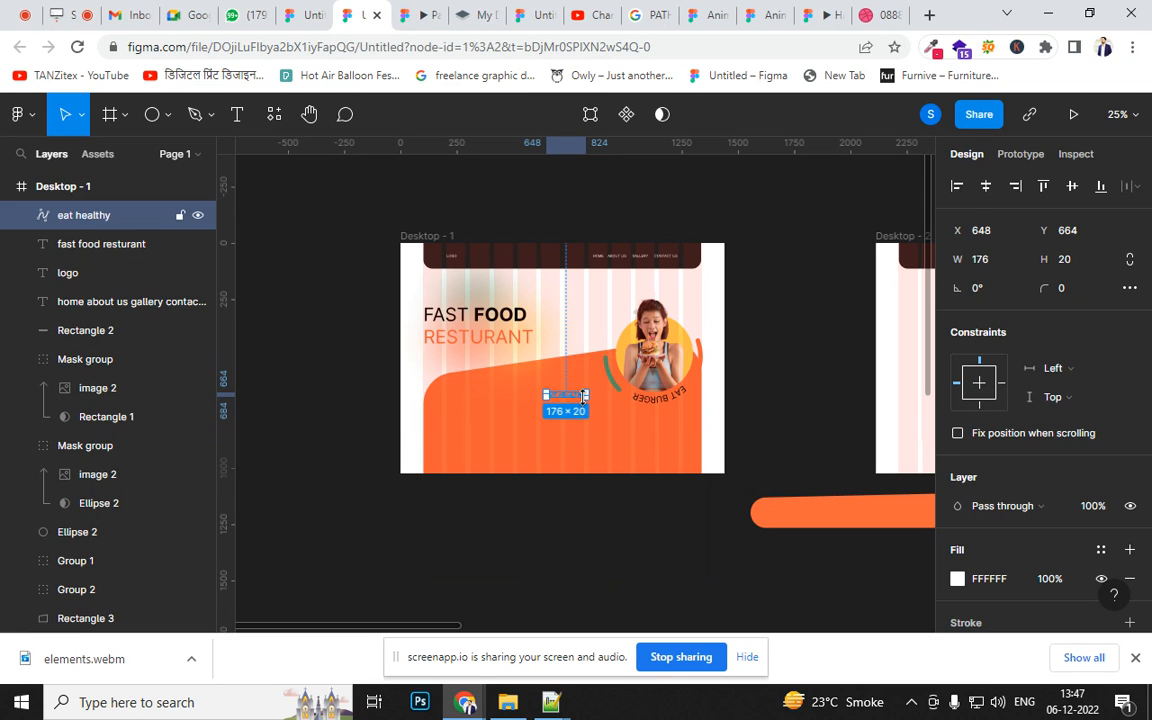
{"action": "mouse_move", "coordinate": [595, 398]}
{"action": "left_mouse_down"}
{"action": "mouse_move", "coordinate": [599, 388]}
{"action": "mouse_move", "coordinate": [437, 391]}
{"action": "mouse_move", "coordinate": [476, 389]}
{"action": "left_mouse_up"}
{"action": "left_click", "coordinate": [850, 428]}
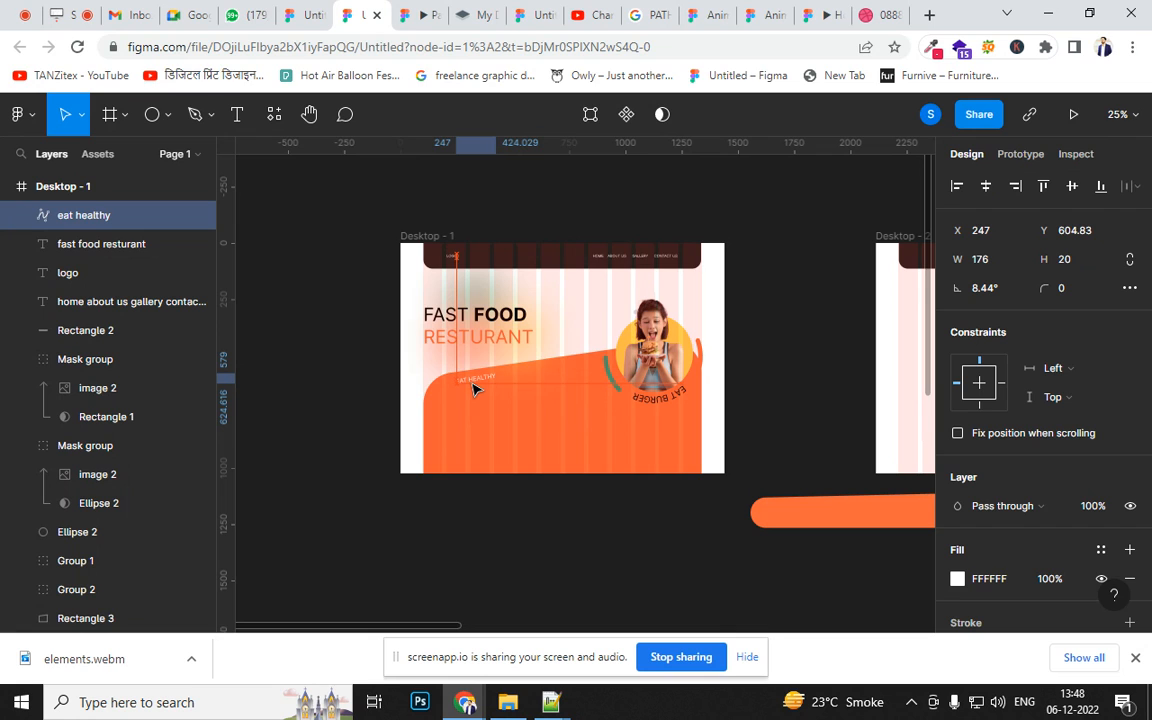
- Reposition the EAT HEALTHY text to X 208, Y 624.83, inside the orange shape's slanted edge
{"action": "left_click", "coordinate": [697, 420]}
{"action": "left_click", "coordinate": [683, 357]}
{"action": "left_click", "coordinate": [651, 463]}
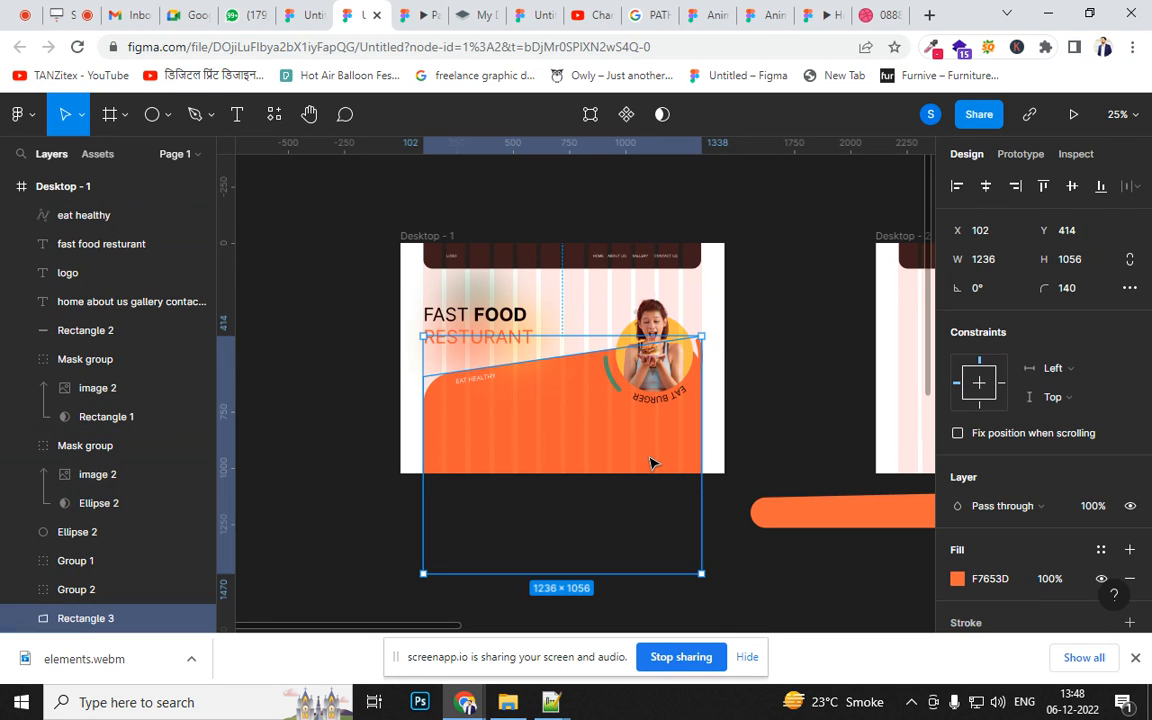
{"action": "key", "text": "ctrl+equal"}
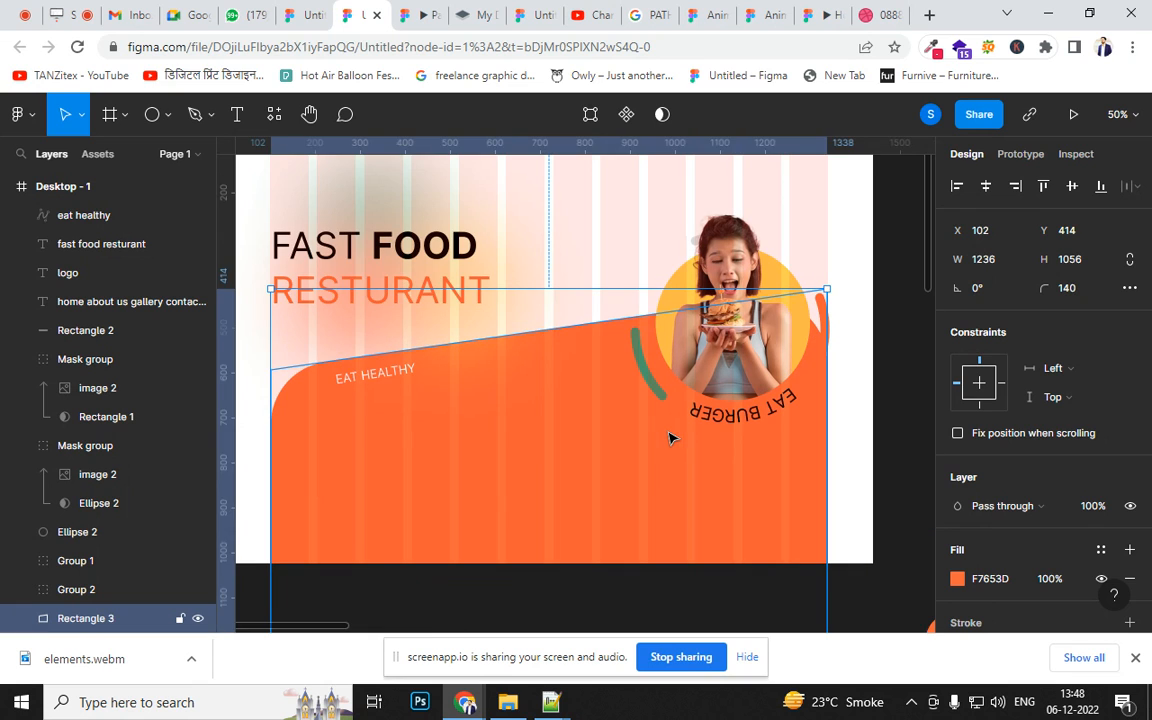
{"action": "left_click", "coordinate": [377, 377]}
{"action": "left_click_drag", "start_coordinate": [377, 382], "coordinate": [362, 391]}
{"action": "scroll", "coordinate": [514, 311], "scroll_direction": "up", "scroll_amount": 3}
{"action": "scroll", "coordinate": [514, 311], "scroll_direction": "left", "scroll_amount": 2}
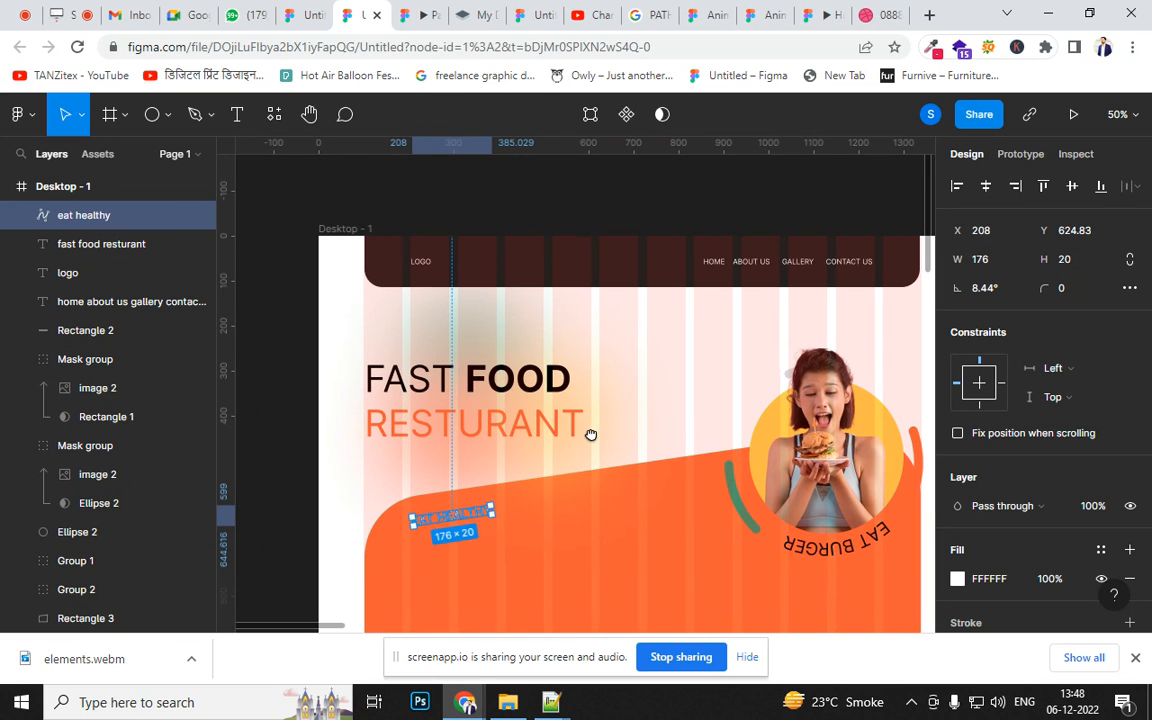
- Set the opacity of the blurred colour Group 2 behind the heading to 30% and preview the prototype
{"action": "left_click", "coordinate": [453, 460]}
{"action": "left_click_drag", "start_coordinate": [1150, 366], "coordinate": [998, 460]}
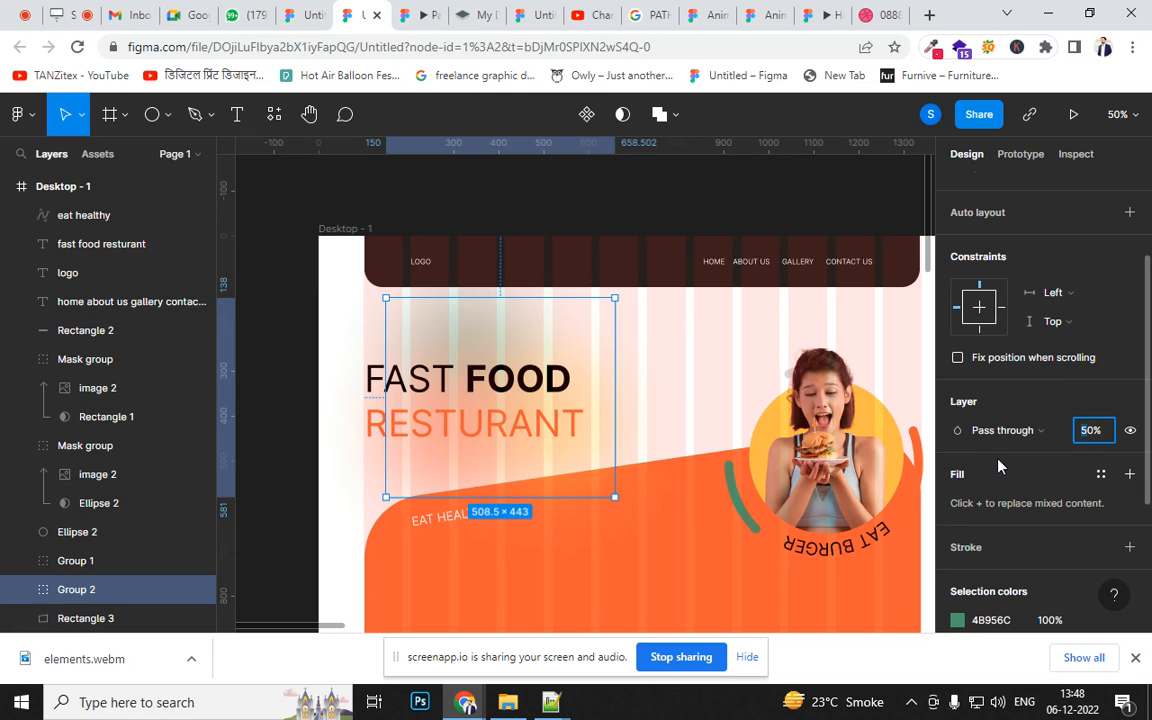
{"action": "key", "text": "shift+Down"}
{"action": "key", "text": "shift+Down"}
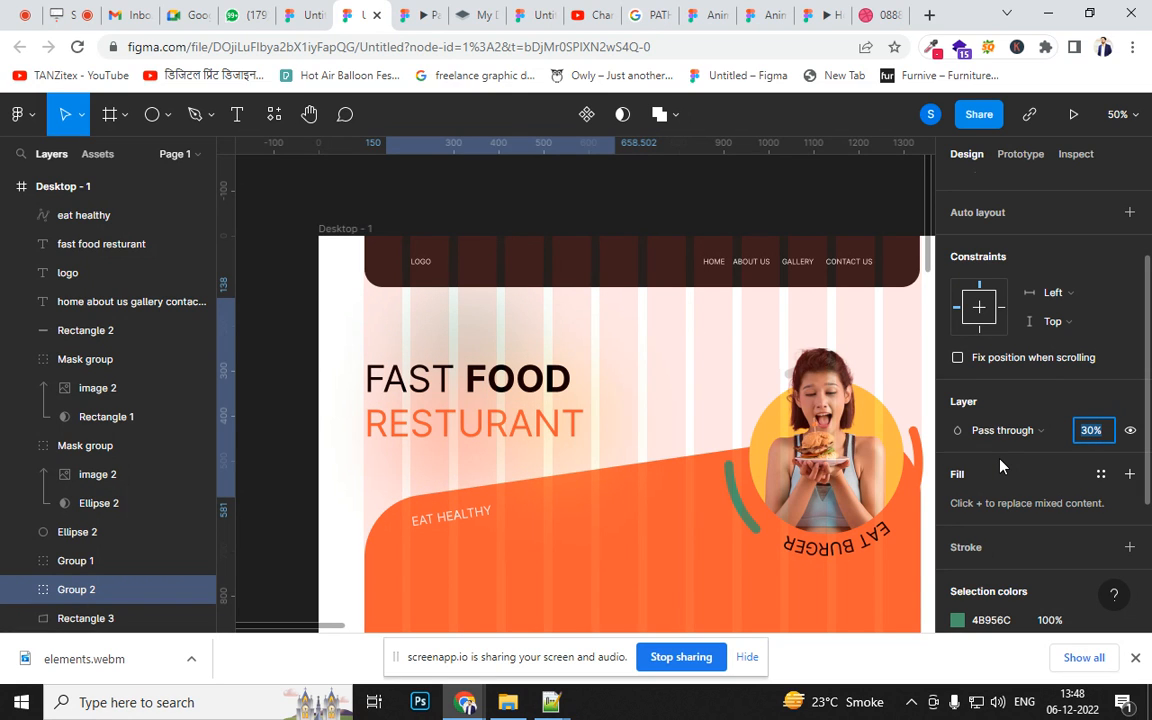
{"action": "key", "text": "ctrl+alt+Return"}
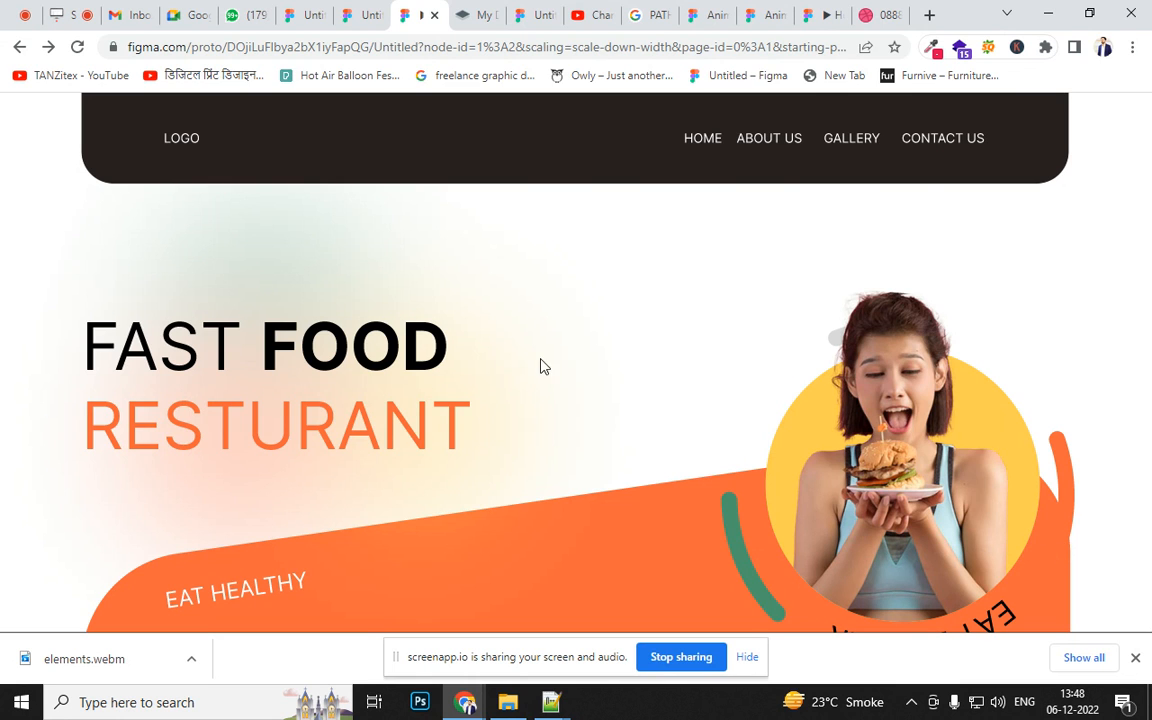
{"action": "left_click", "coordinate": [360, 15]}
{"action": "left_click", "coordinate": [916, 482]}
{"action": "double_click", "coordinate": [918, 482]}
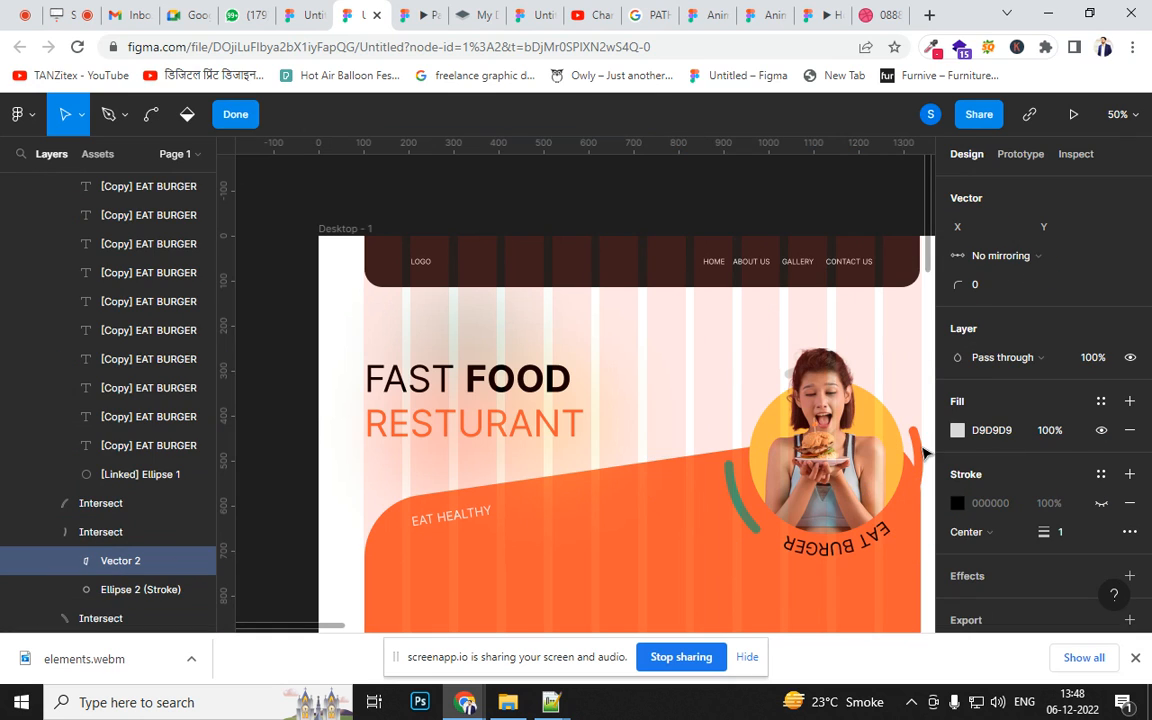
{"action": "key", "text": "Escape"}
{"action": "left_click_drag", "start_coordinate": [1148, 500], "coordinate": [1149, 558]}
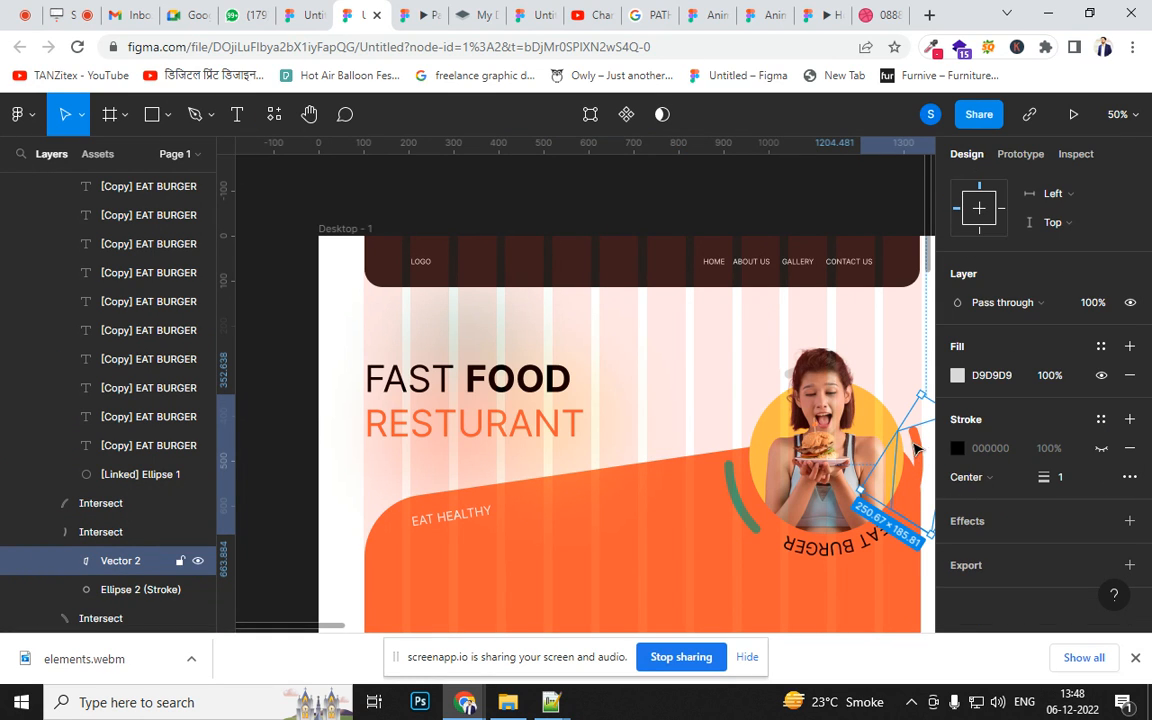
{"action": "double_click", "coordinate": [916, 450]}
{"action": "key", "text": "Escape"}
{"action": "key", "text": "Escape"}
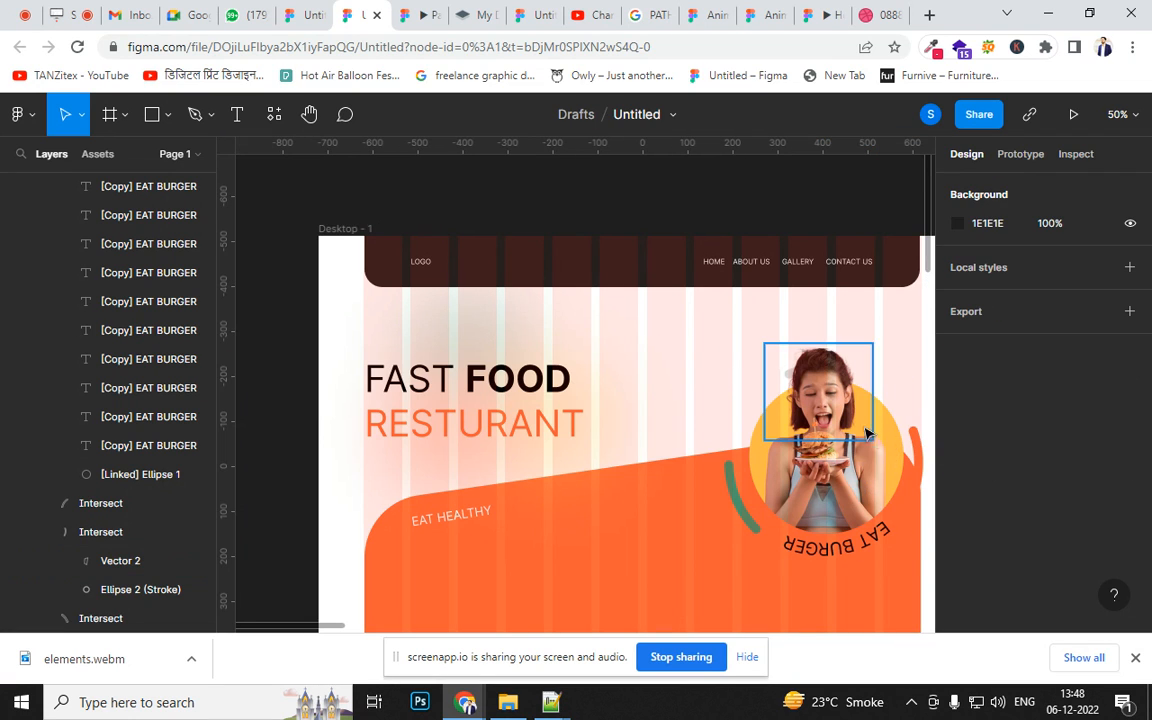
- Recolour the orange arc in Group 1 beside the burger photo to the yellow document colour FECE51
{"action": "left_click", "coordinate": [922, 471]}
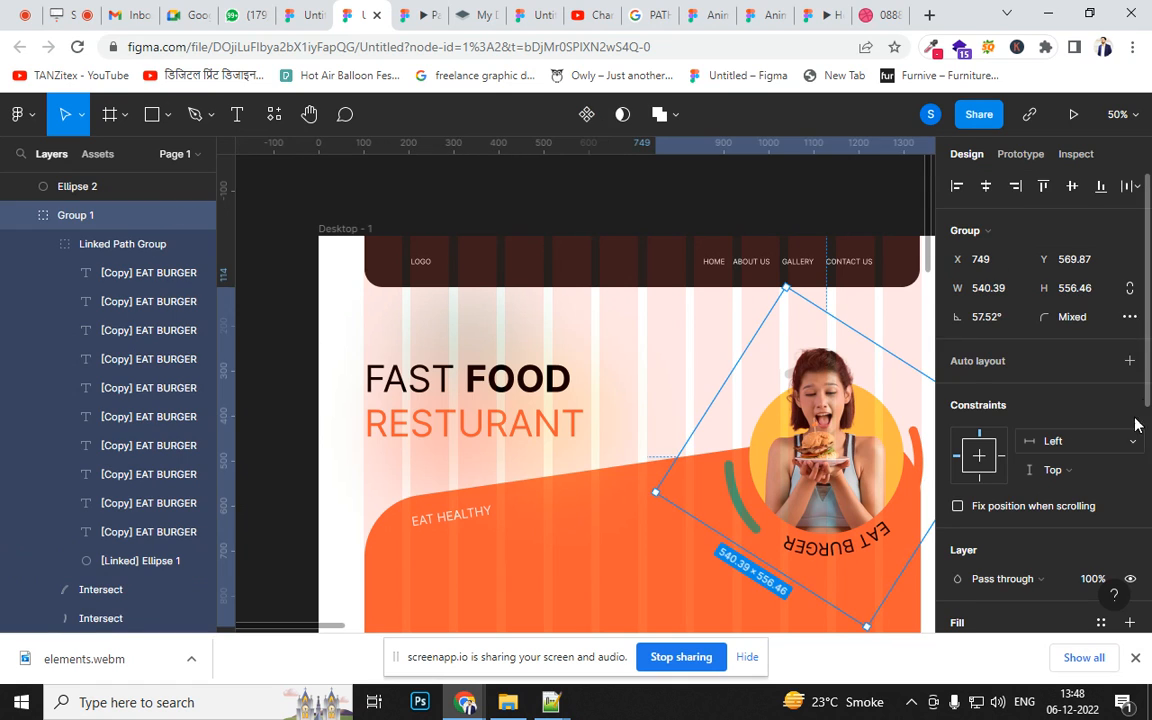
{"action": "left_click_drag", "start_coordinate": [1145, 360], "coordinate": [1148, 590]}
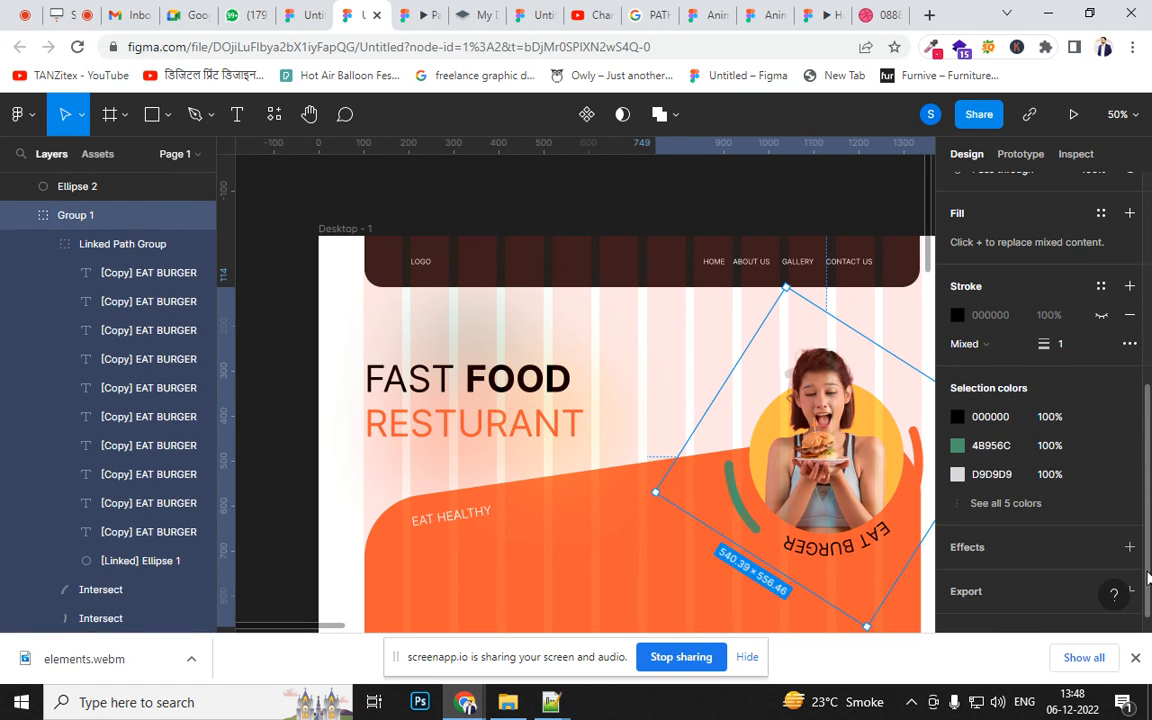
{"action": "left_click_drag", "start_coordinate": [806, 470], "coordinate": [689, 434]}
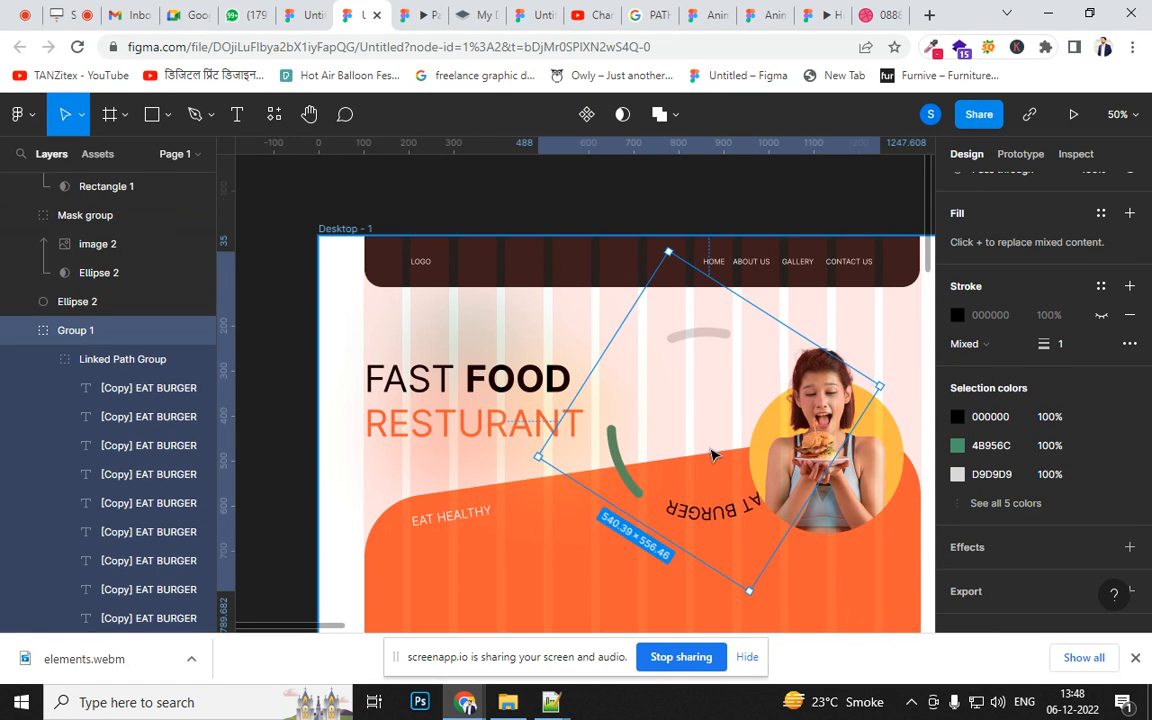
{"action": "key", "text": "ctrl+z"}
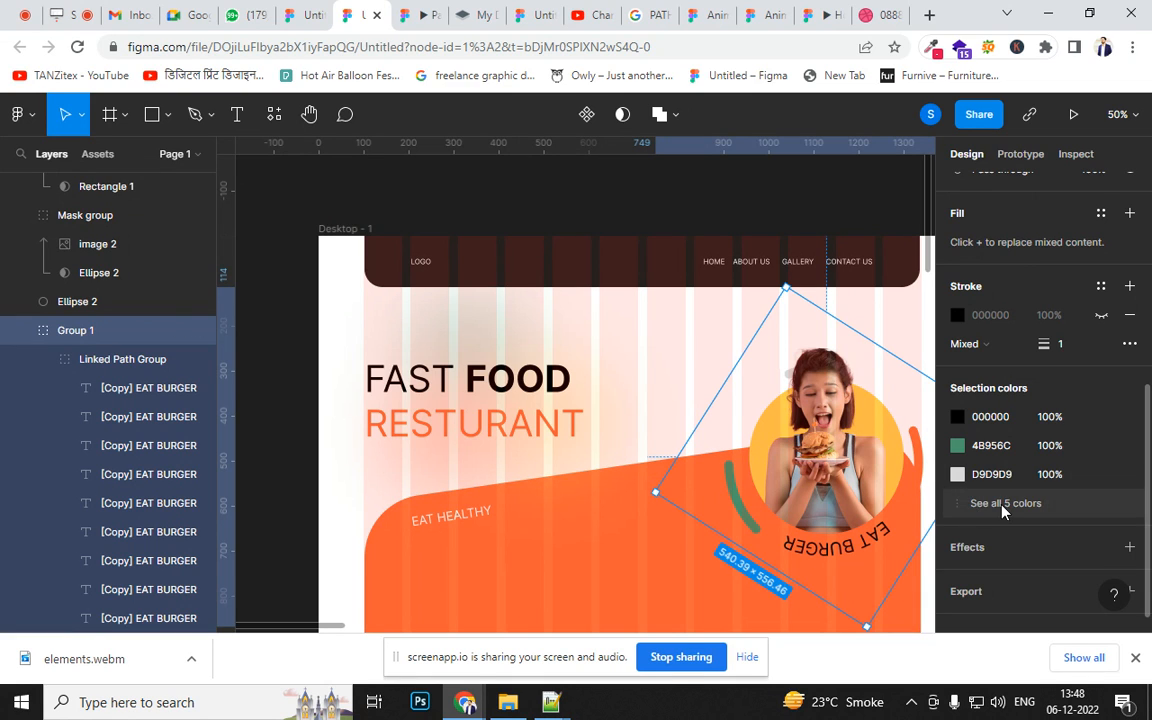
{"action": "left_click", "coordinate": [975, 504]}
{"action": "left_click", "coordinate": [957, 503]}
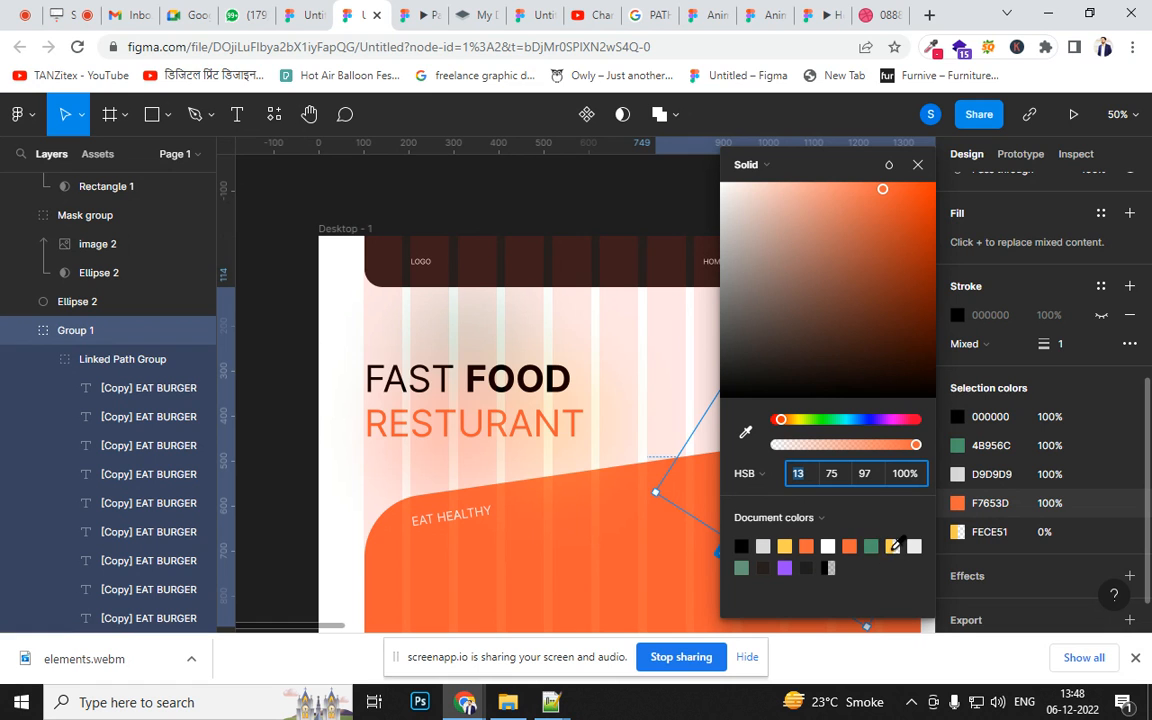
{"action": "left_click", "coordinate": [785, 545]}
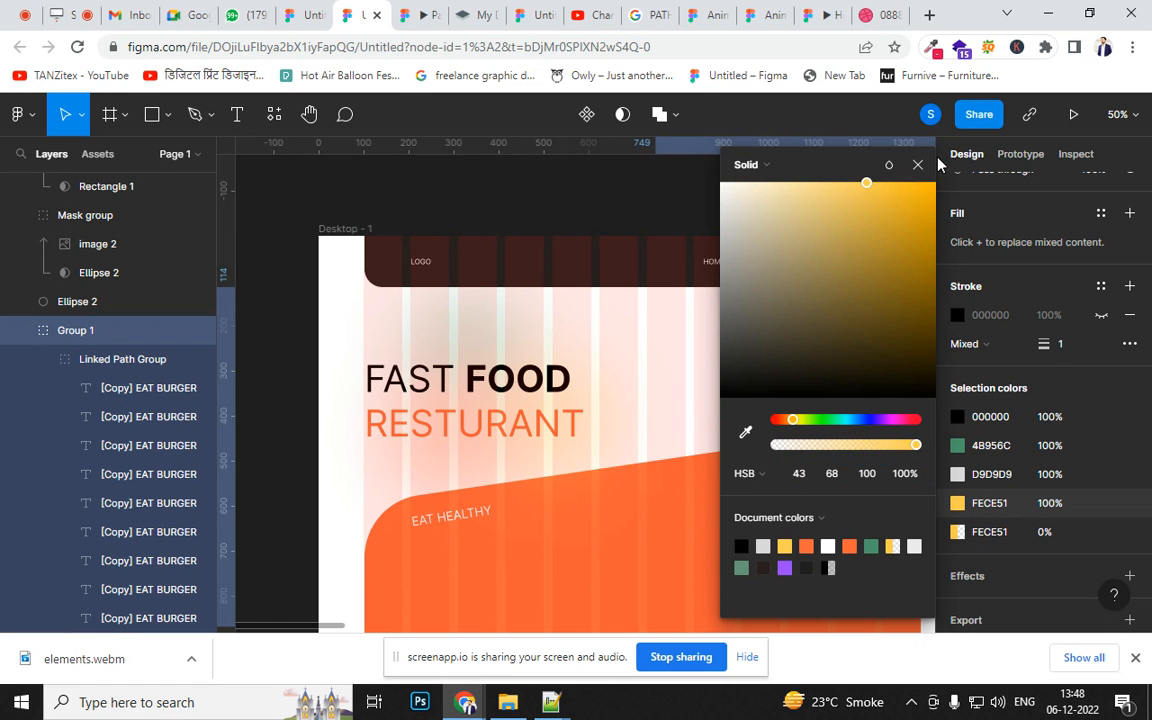
{"action": "left_click", "coordinate": [918, 164]}
- Rotate the EAT HEALTHY text slightly clockwise to follow the orange shape's slanted top edge
{"action": "left_click", "coordinate": [545, 400]}
{"action": "mouse_move", "coordinate": [446, 455]}
{"action": "left_mouse_down"}
{"action": "mouse_move", "coordinate": [507, 296]}
{"action": "mouse_move", "coordinate": [404, 386]}
{"action": "mouse_move", "coordinate": [414, 397]}
{"action": "left_mouse_up"}
{"action": "left_click", "coordinate": [437, 458]}
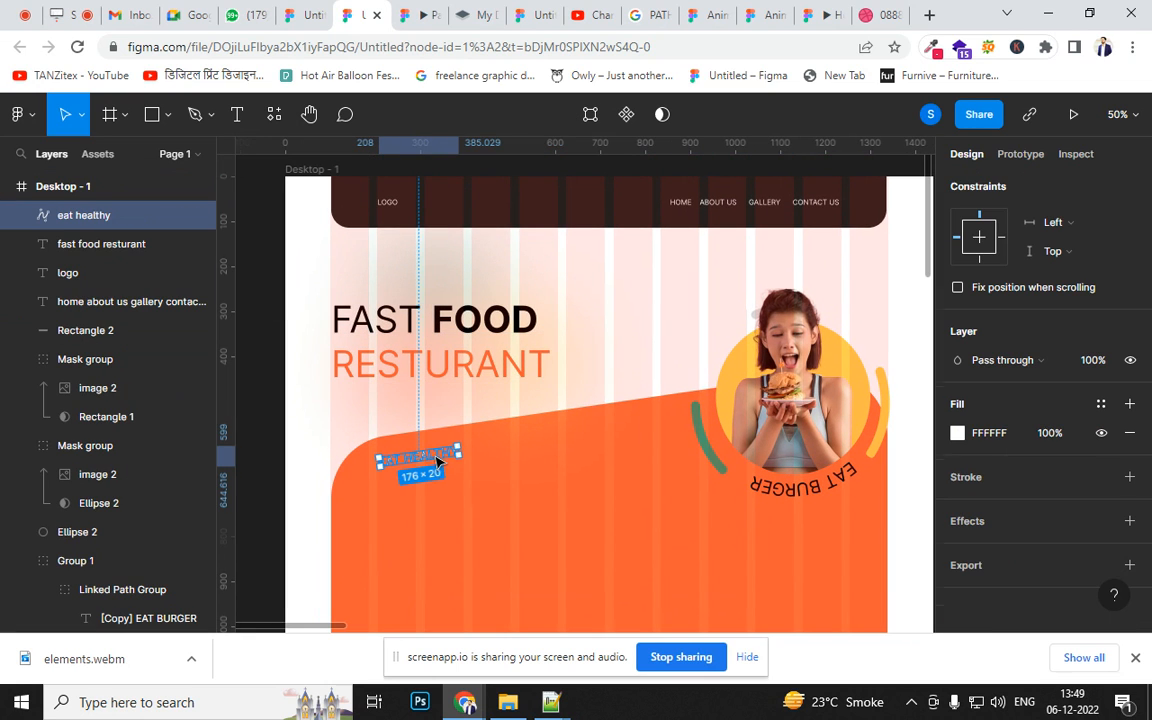
{"action": "left_click_drag", "start_coordinate": [462, 441], "coordinate": [463, 444]}
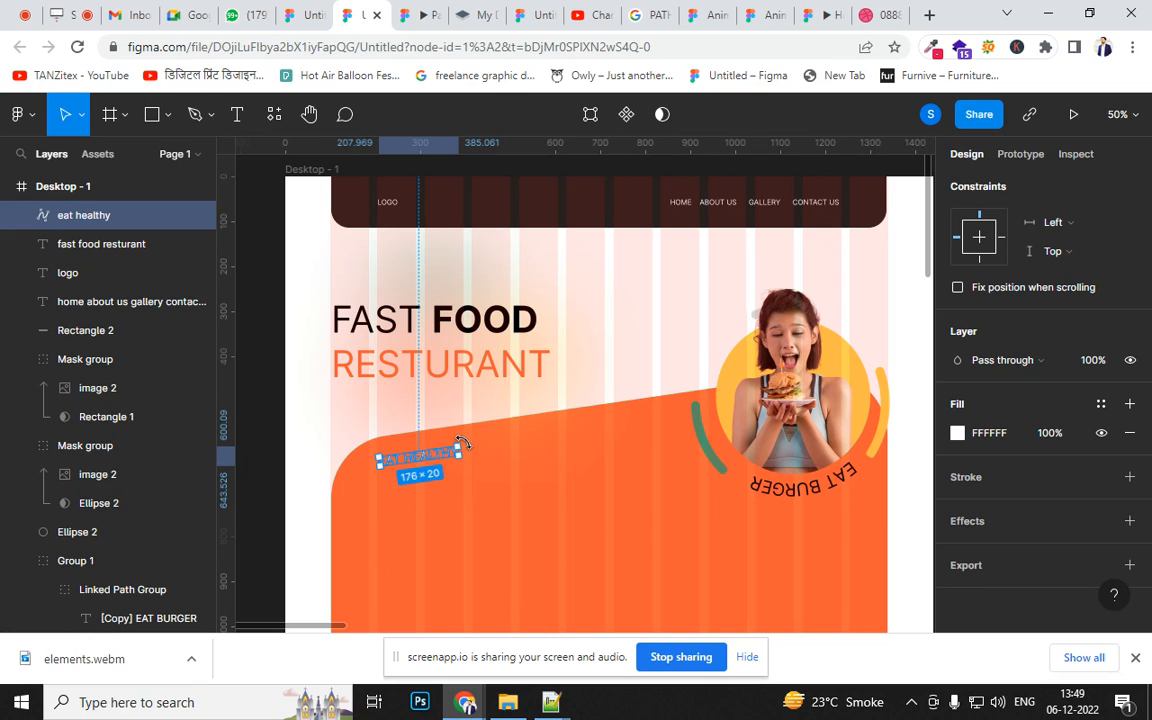
{"action": "left_click", "coordinate": [254, 479]}
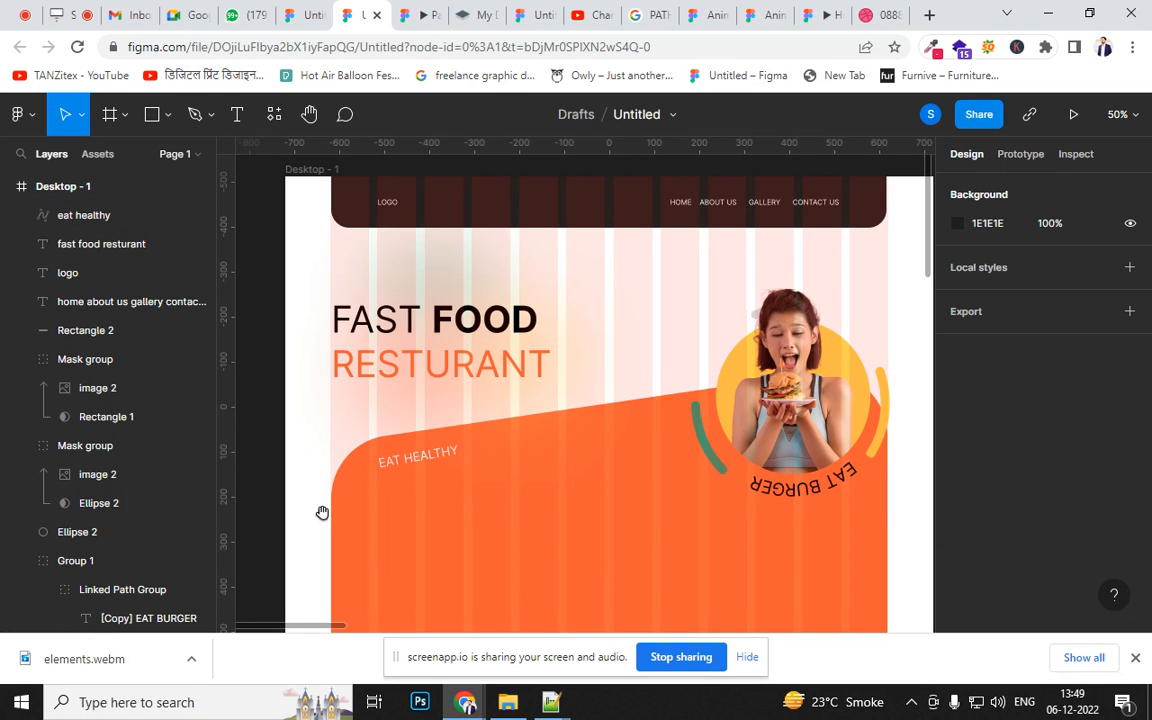
{"action": "left_click_drag", "start_coordinate": [322, 512], "coordinate": [340, 385]}
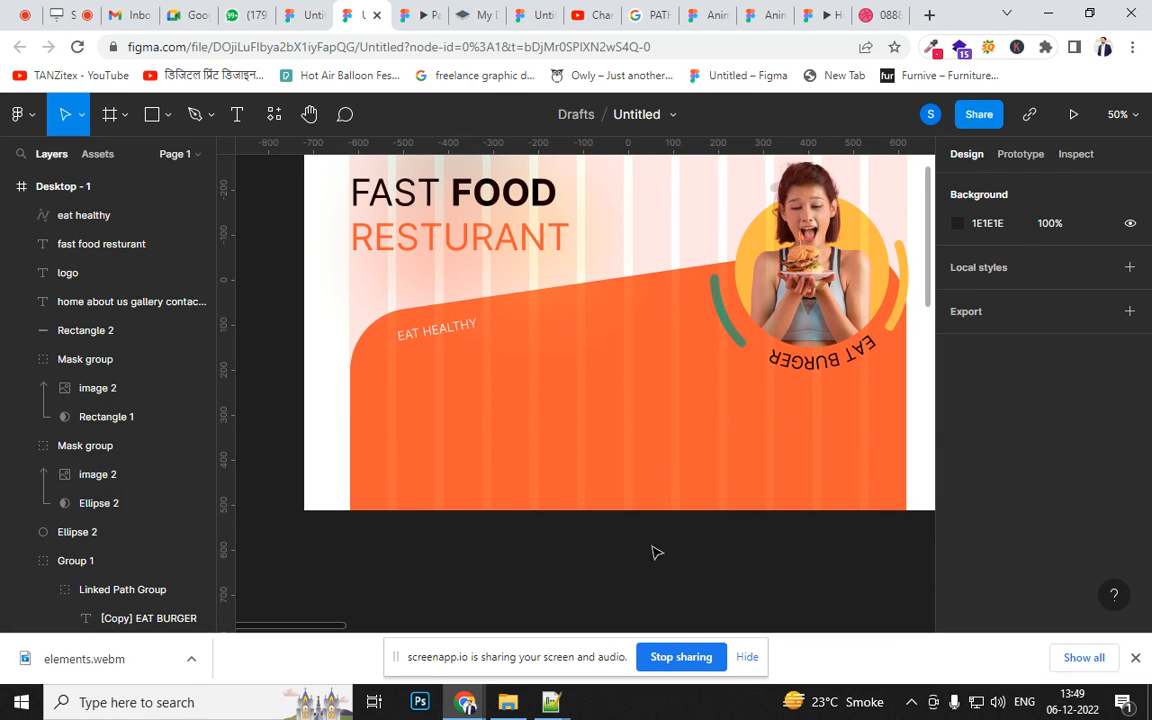
- Move the navigation menu text in the Desktop - 1 header left to X 592, keeping Y 48
{"action": "left_click_drag", "start_coordinate": [620, 339], "coordinate": [645, 462]}
{"action": "left_click_drag", "start_coordinate": [343, 307], "coordinate": [346, 350]}
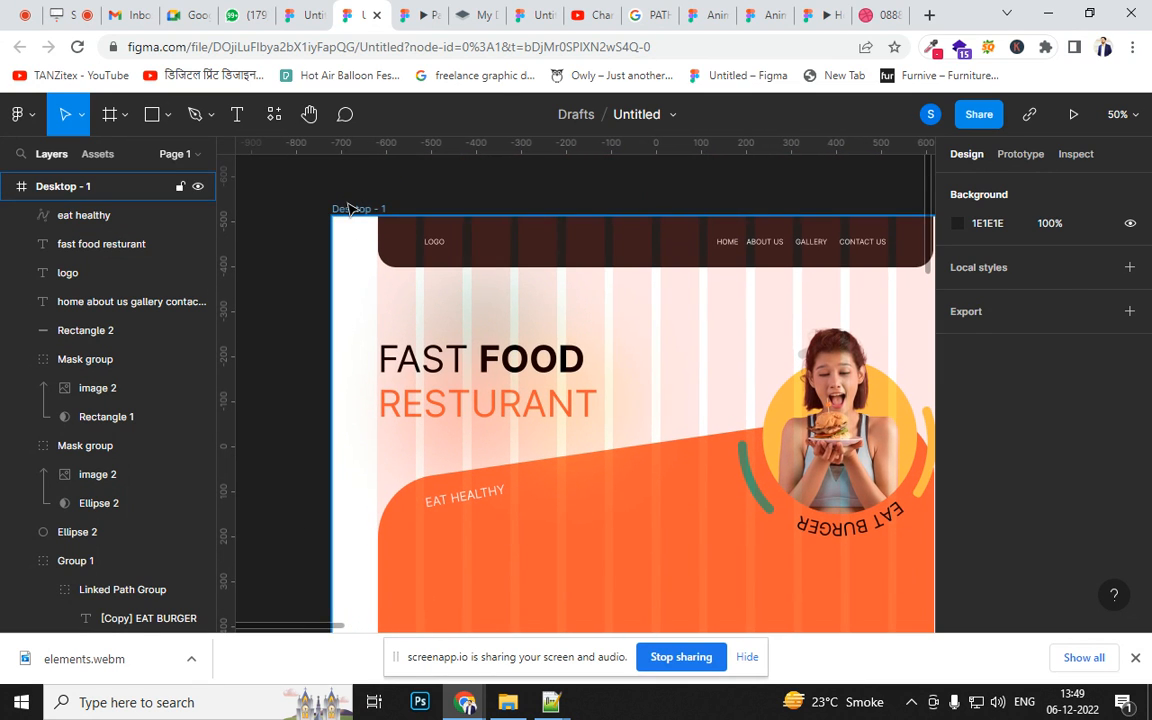
{"action": "left_click", "coordinate": [345, 208]}
{"action": "left_click_drag", "start_coordinate": [610, 313], "coordinate": [315, 357]}
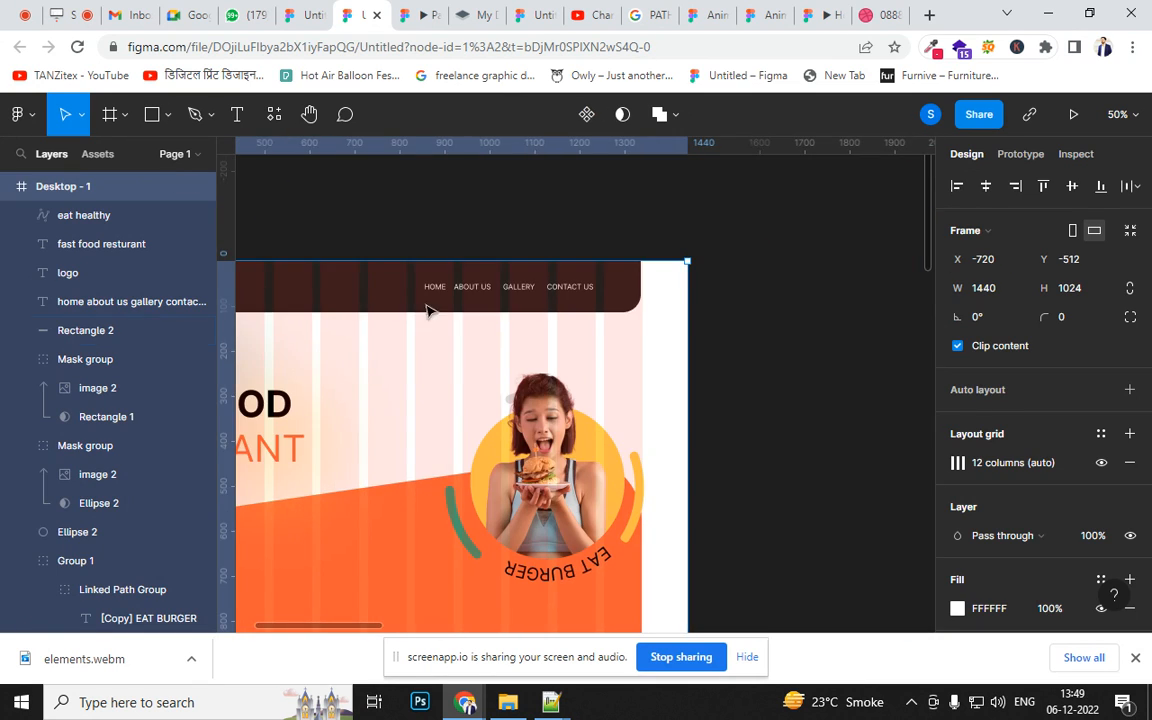
{"action": "left_click", "coordinate": [483, 291]}
{"action": "left_click_drag", "start_coordinate": [410, 291], "coordinate": [365, 287]}
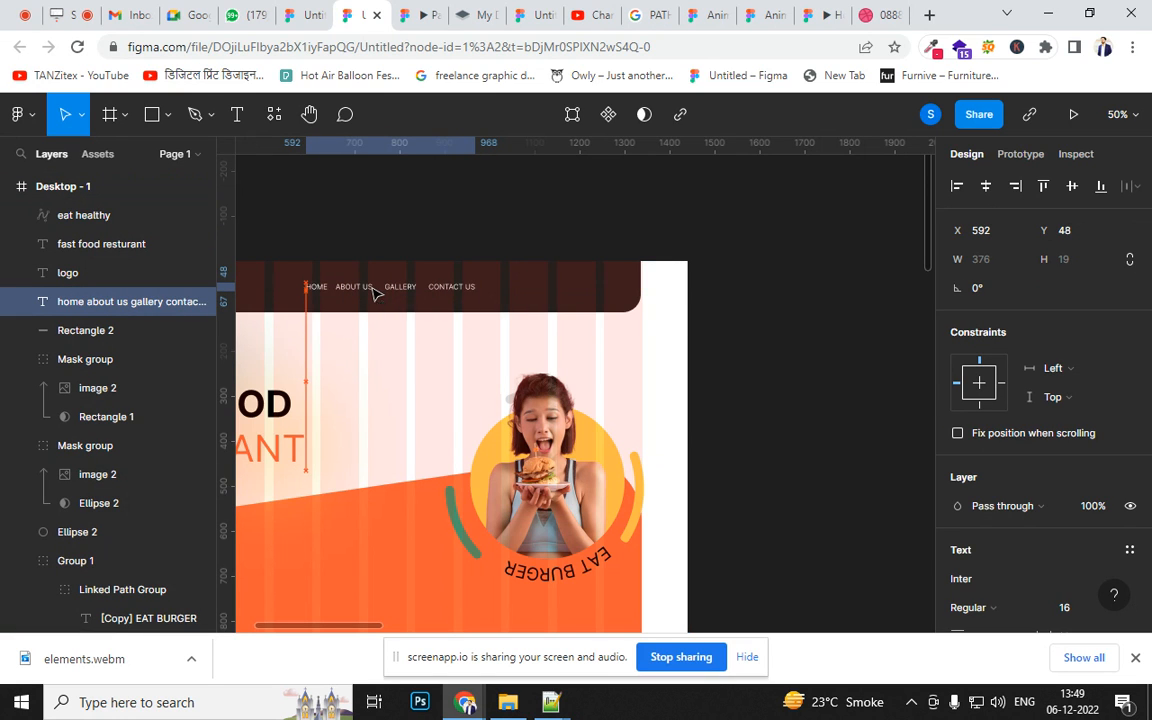
- Insert the amazon-pay icon with the Font Awesome Icons plugin and move it into the dark header at X 1211, Y 48
{"action": "right_click", "coordinate": [700, 338]}
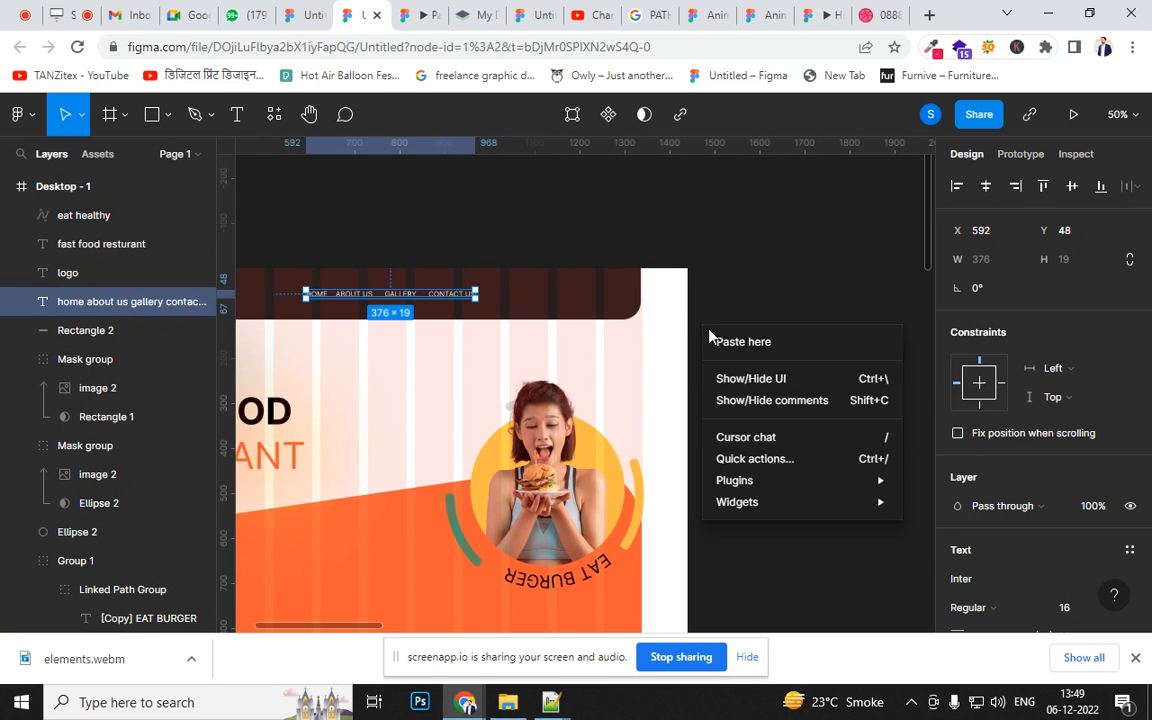
{"action": "mouse_move", "coordinate": [790, 480]}
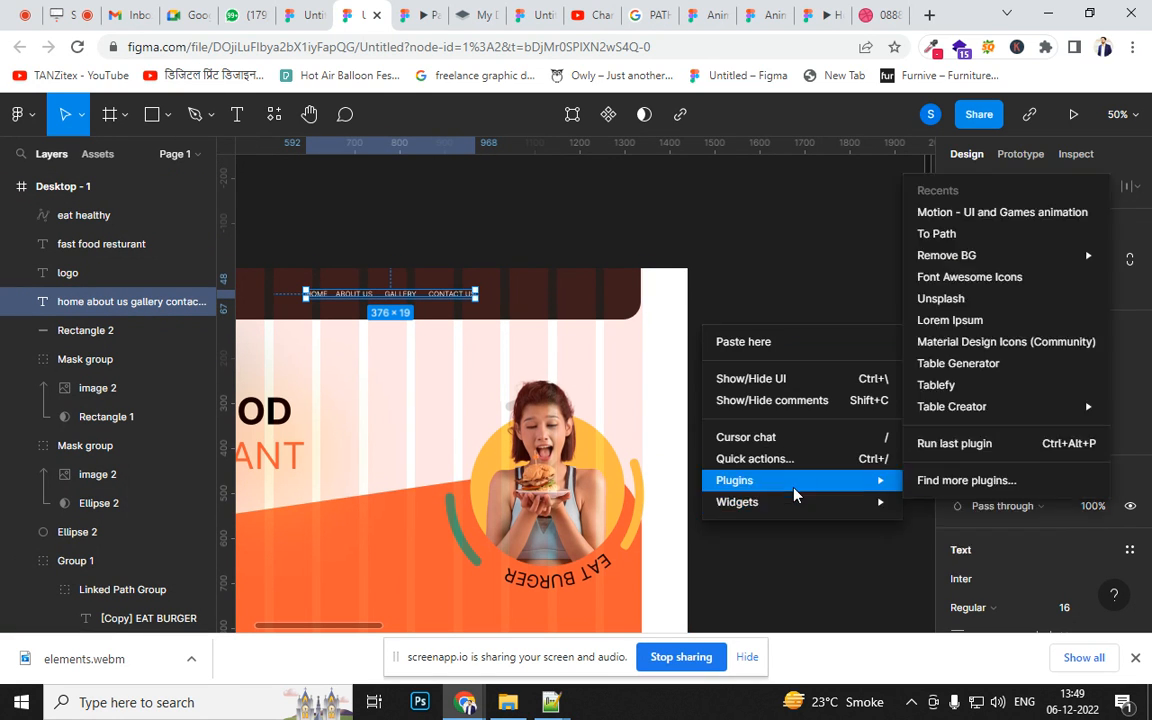
{"action": "left_click", "coordinate": [993, 287]}
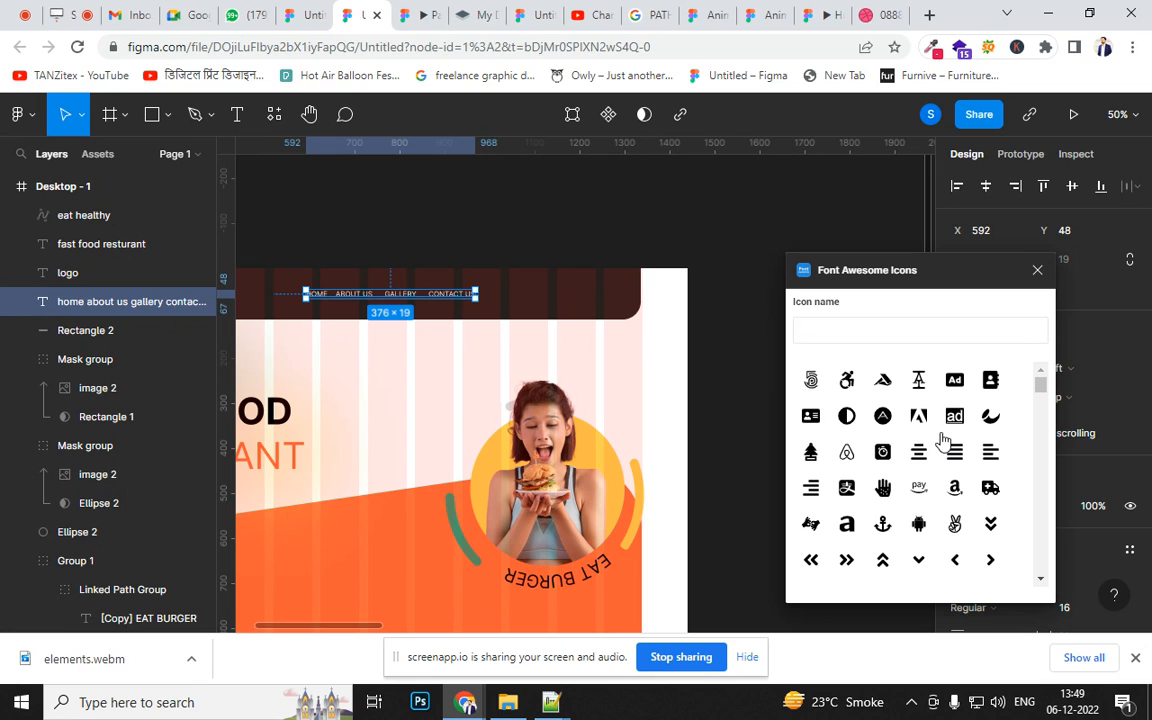
{"action": "left_click", "coordinate": [918, 492]}
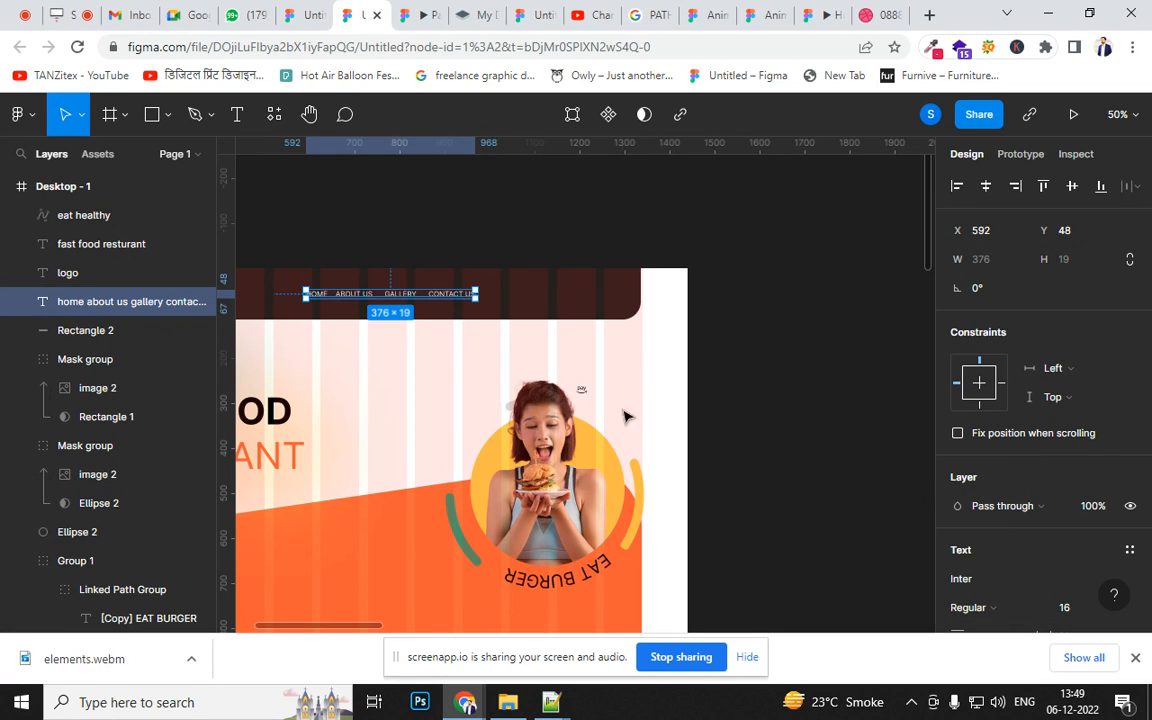
{"action": "left_click_drag", "start_coordinate": [588, 398], "coordinate": [599, 290]}
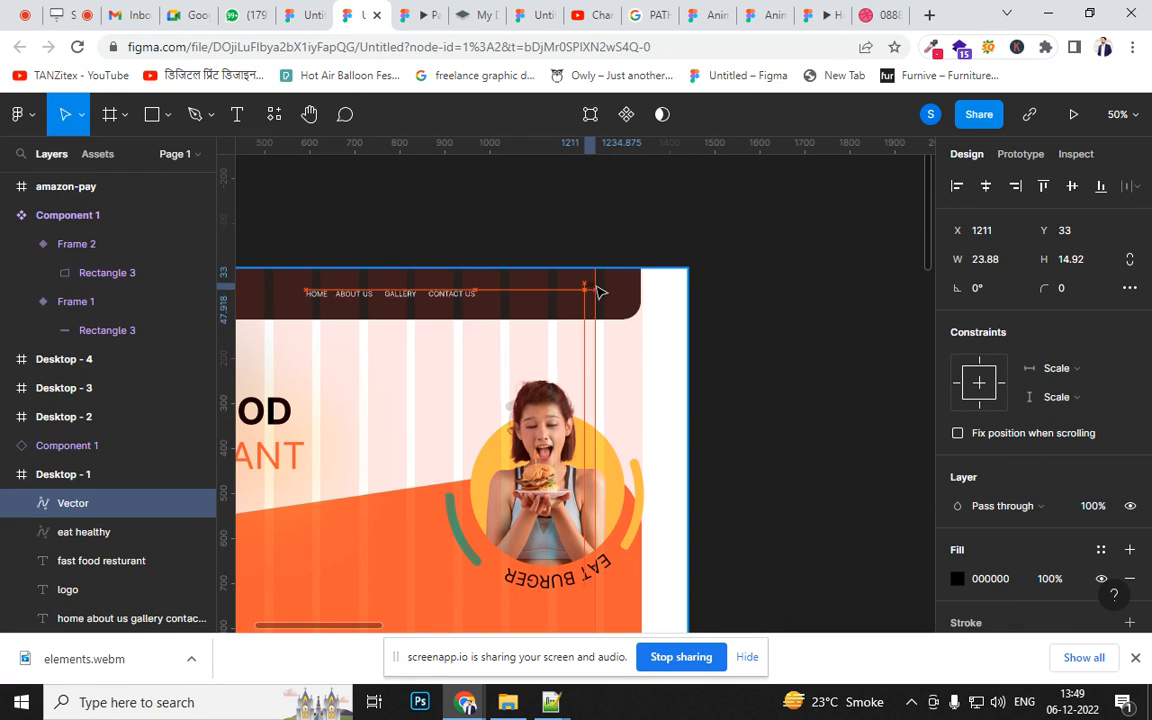
- Recolour the header's pay icon to near-white F8F8F8 and enlarge it to 70 × 43
{"action": "left_click", "coordinate": [957, 579]}
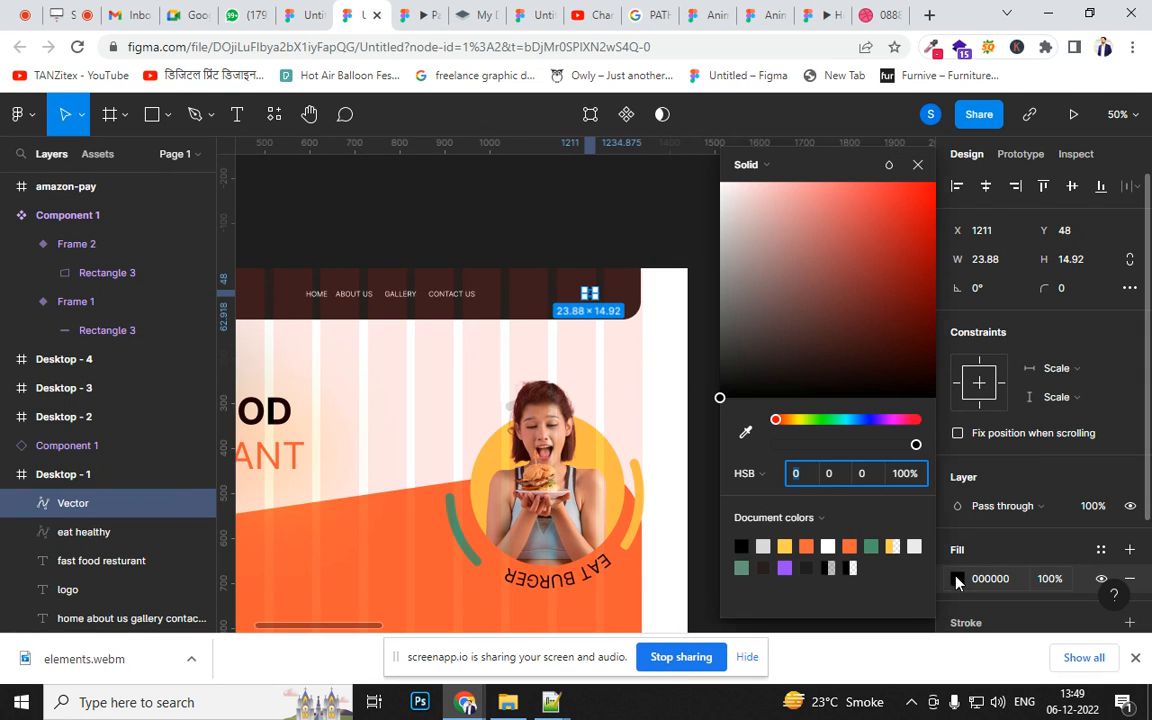
{"action": "left_click_drag", "start_coordinate": [820, 328], "coordinate": [721, 194]}
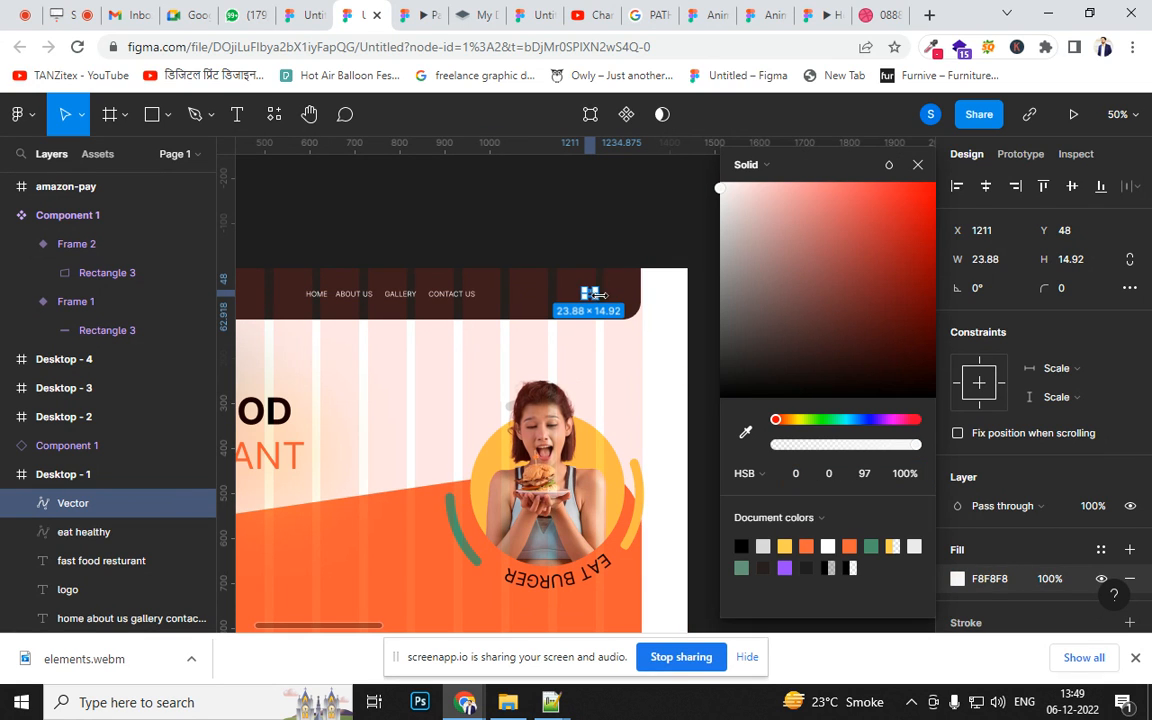
{"action": "key", "text": "alt"}
{"action": "mouse_move", "coordinate": [595, 294]}
{"action": "left_mouse_down"}
{"action": "mouse_move", "coordinate": [609, 313]}
{"action": "mouse_move", "coordinate": [605, 298]}
{"action": "left_mouse_up"}
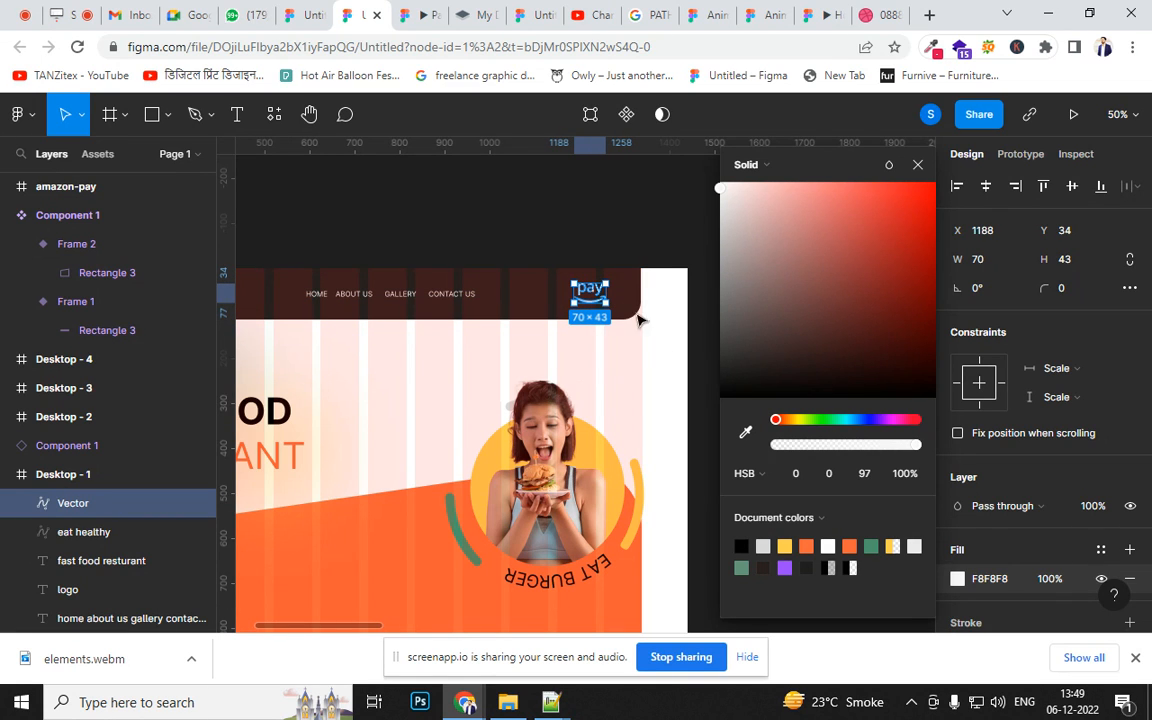
{"action": "left_click_drag", "start_coordinate": [577, 410], "coordinate": [670, 328]}
{"action": "left_click", "coordinate": [918, 165]}
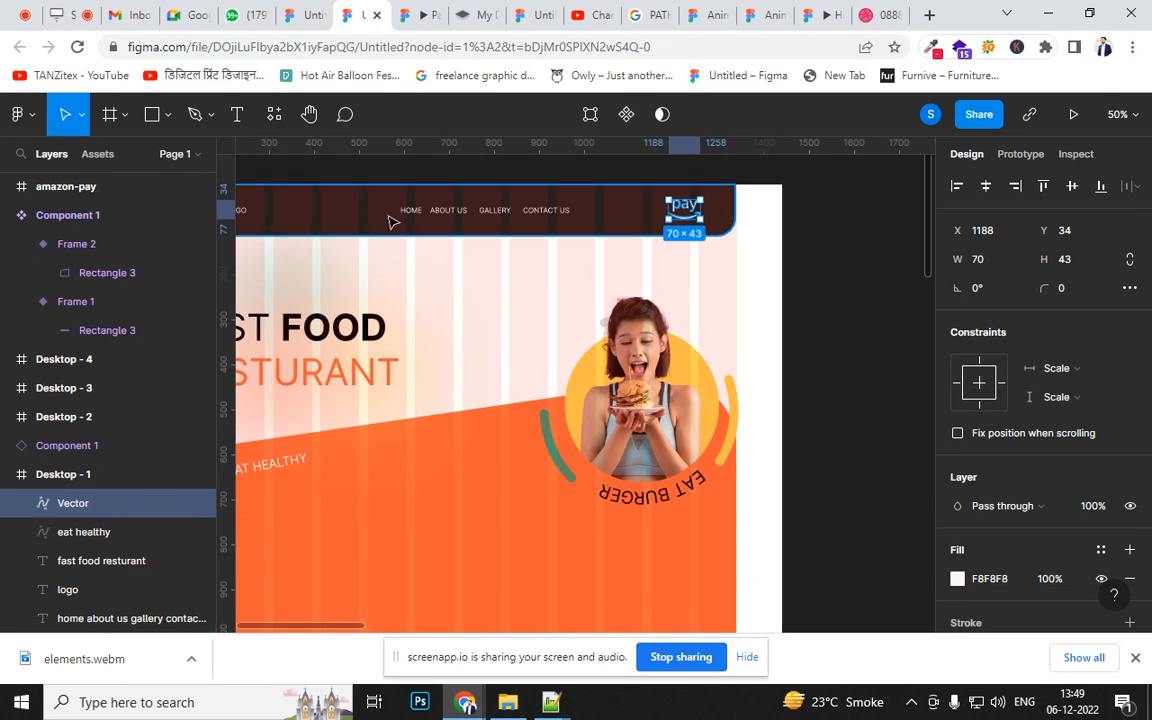
- Try extending the Desktop - 1 frame to a height of 2664 and undo it
{"action": "scroll", "coordinate": [391, 221], "scroll_direction": "left", "scroll_amount": 3}
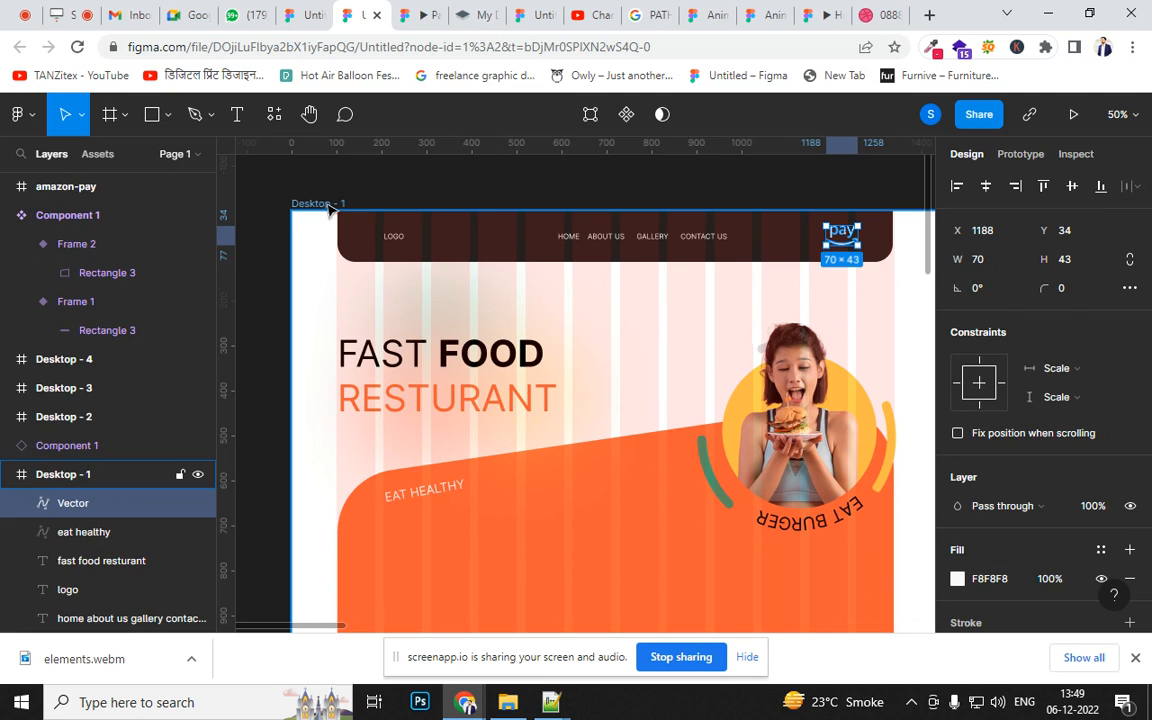
{"action": "left_click", "coordinate": [305, 203]}
{"action": "scroll", "coordinate": [585, 289], "scroll_direction": "down", "scroll_amount": 5, "text": "ctrl"}
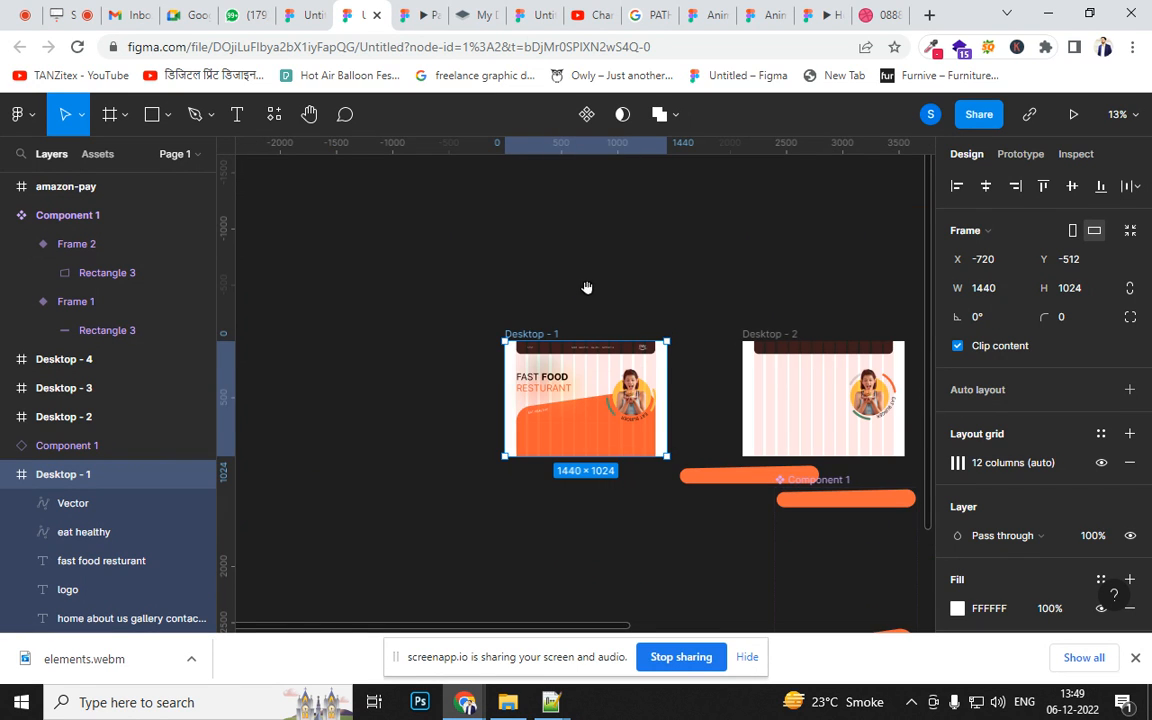
{"action": "scroll", "coordinate": [580, 387], "scroll_direction": "down", "scroll_amount": 1}
{"action": "left_click_drag", "start_coordinate": [590, 374], "coordinate": [593, 560]}
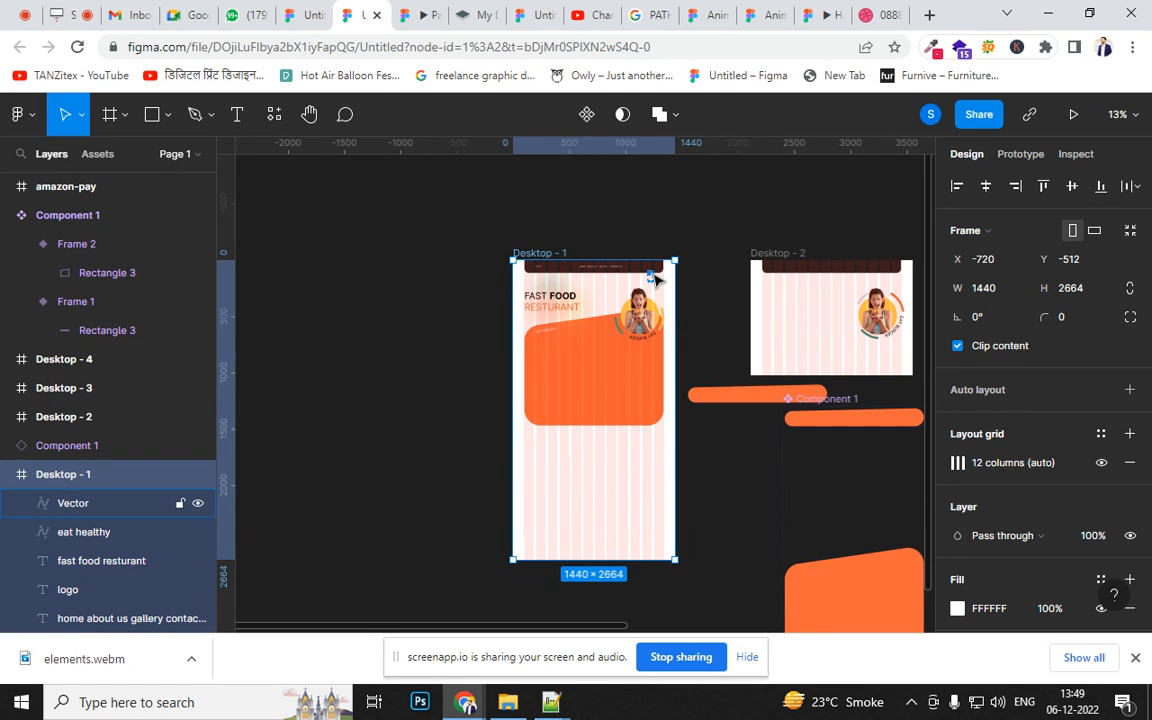
{"action": "key", "text": "ctrl+z"}
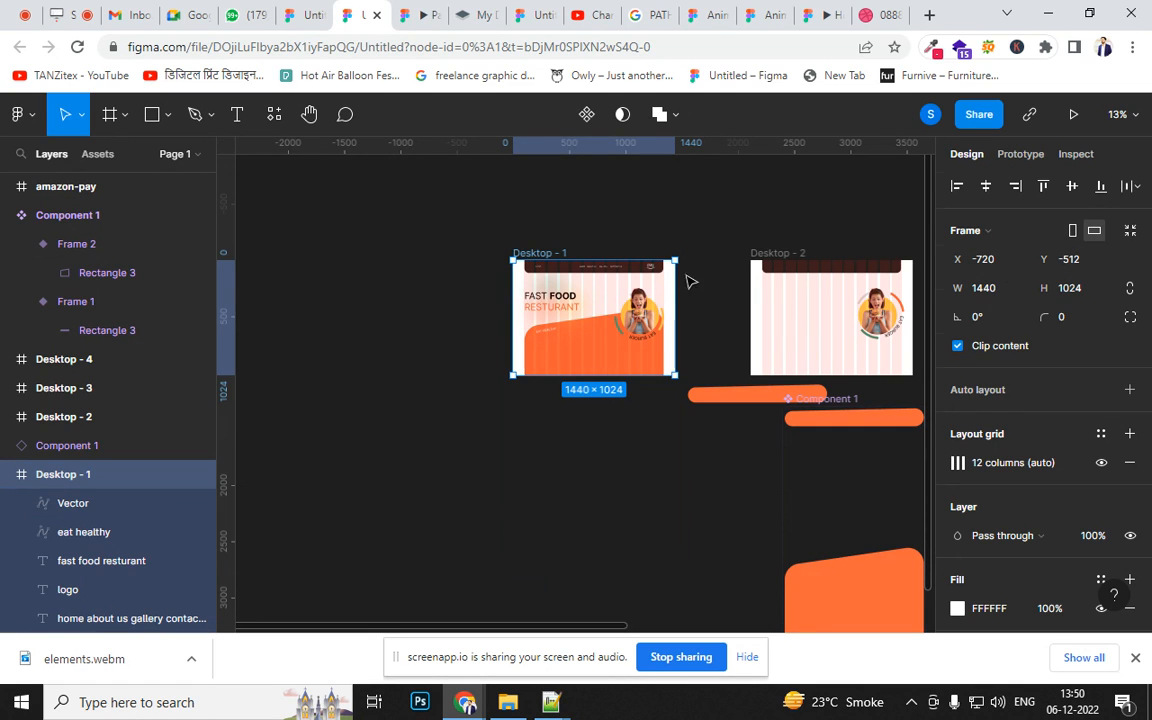
{"action": "left_click", "coordinate": [686, 276]}
- Try extending the Desktop - 1 frame to a height of 2640, inspect the header's pay icon, and undo the resize
{"action": "left_click", "coordinate": [522, 255]}
{"action": "left_click_drag", "start_coordinate": [585, 378], "coordinate": [591, 557]}
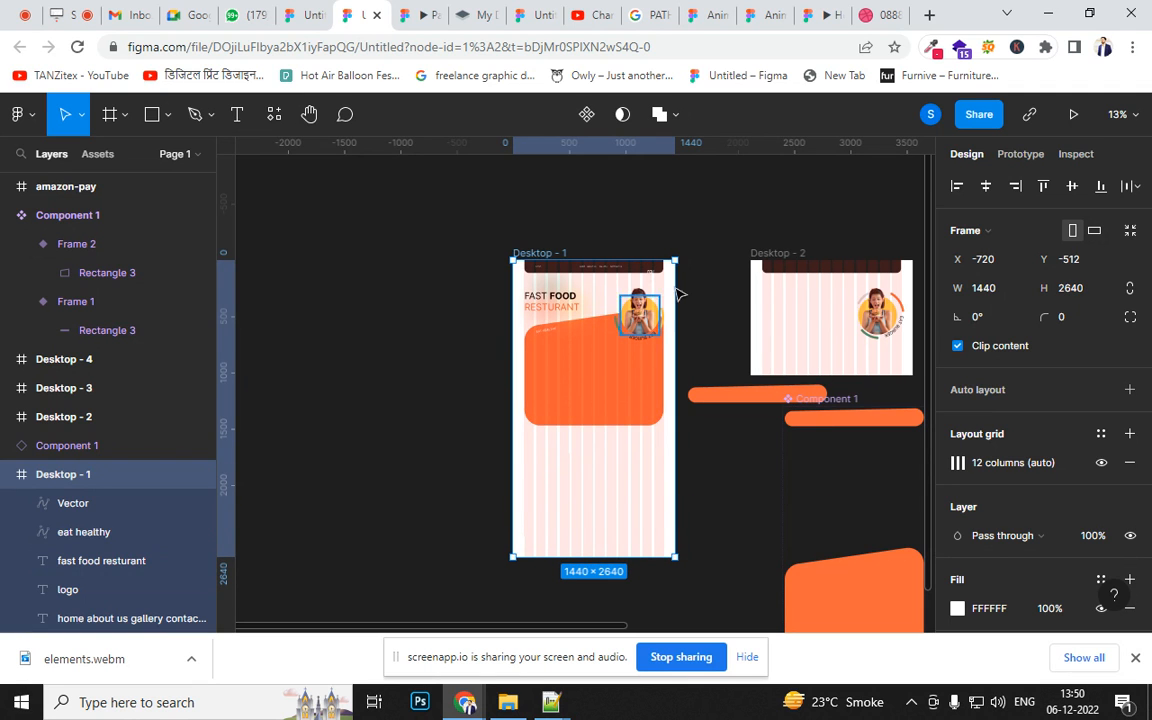
{"action": "key", "text": "ctrl+plus"}
{"action": "key", "text": "ctrl+plus"}
{"action": "left_click_drag", "start_coordinate": [721, 311], "coordinate": [667, 540]}
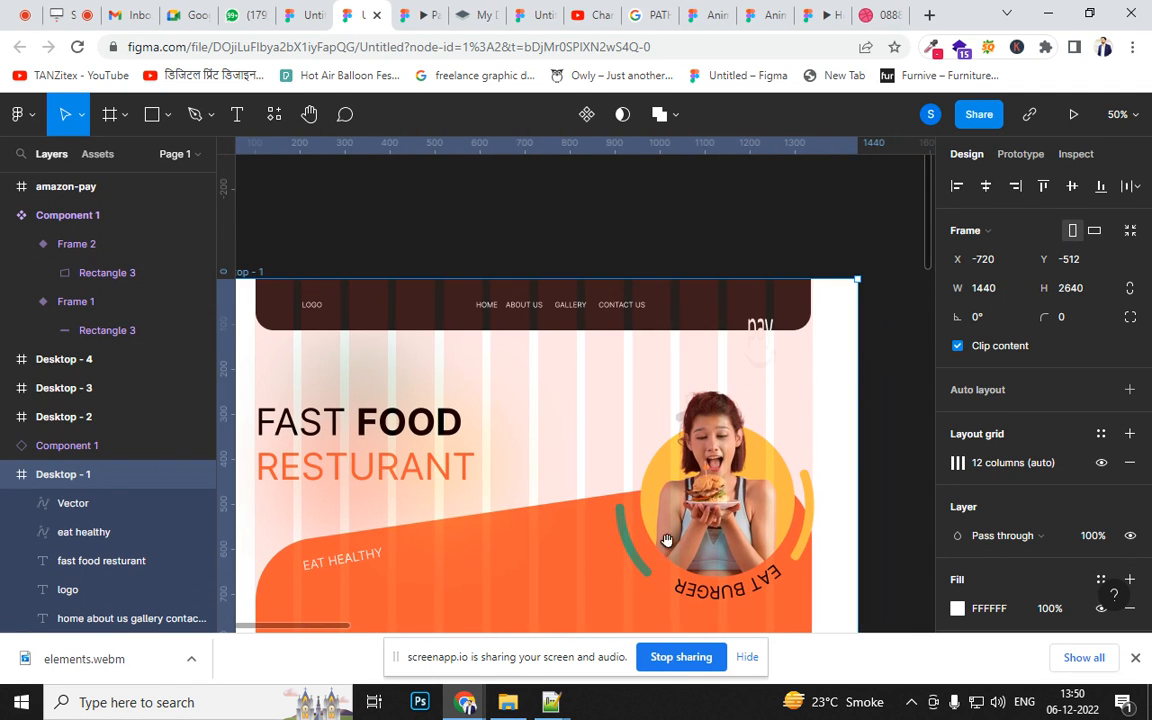
{"action": "left_click", "coordinate": [768, 341]}
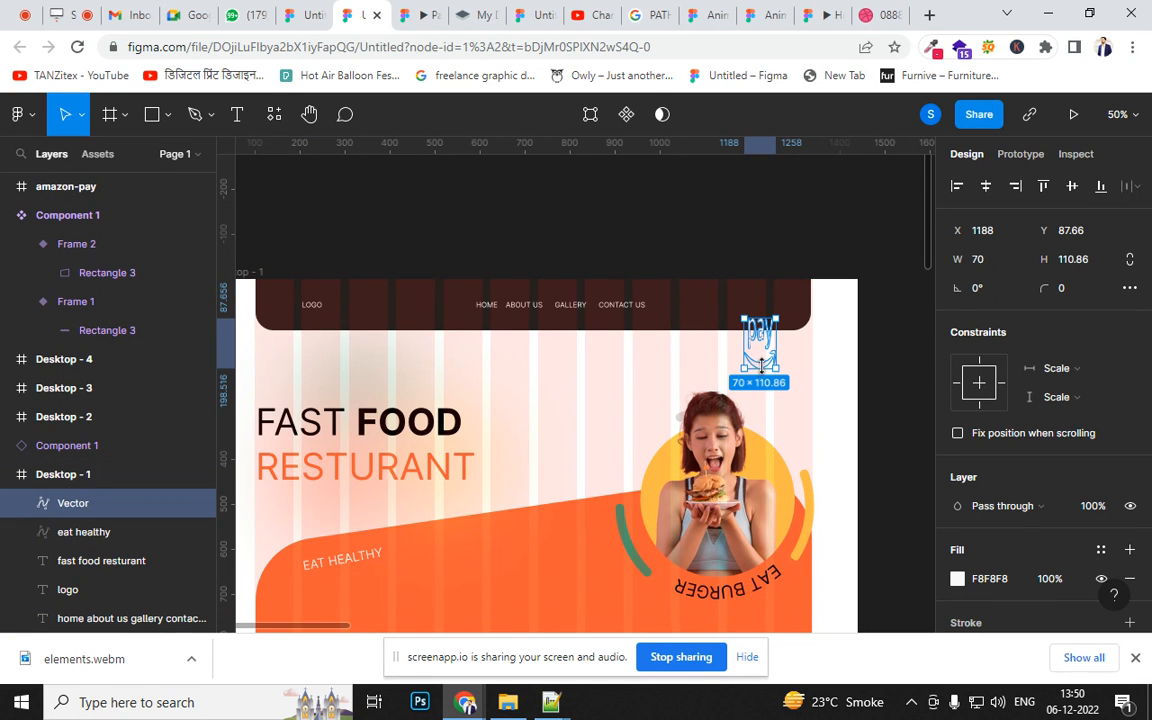
{"action": "key", "text": "ctrl+z"}
{"action": "key", "text": "ctrl+z"}
- Set the header pay icon's constraints to Left and Top
{"action": "left_click", "coordinate": [850, 341]}
{"action": "left_click", "coordinate": [767, 314]}
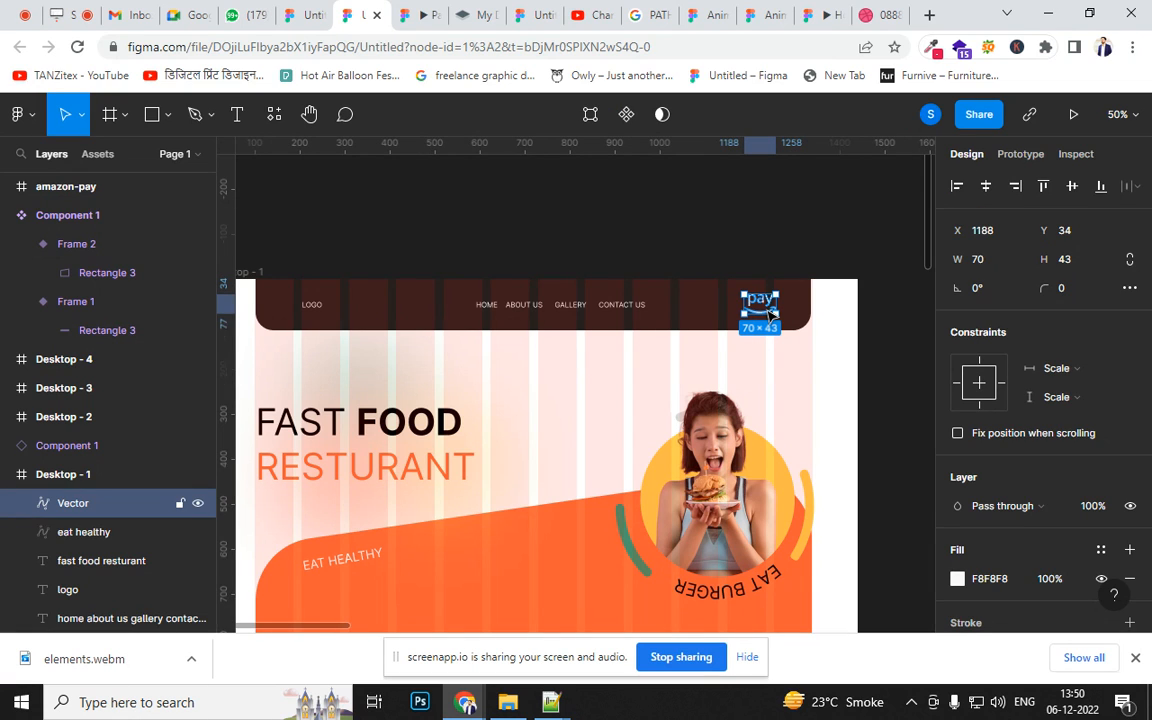
{"action": "left_click", "coordinate": [1076, 376]}
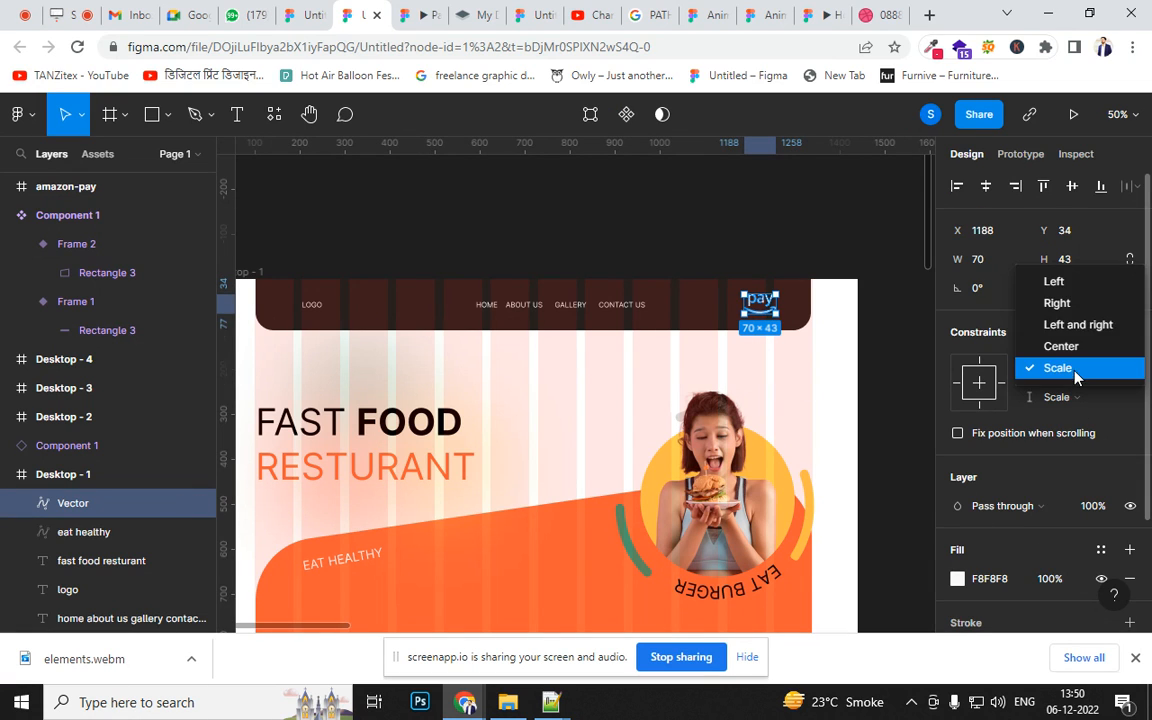
{"action": "left_click", "coordinate": [1064, 283]}
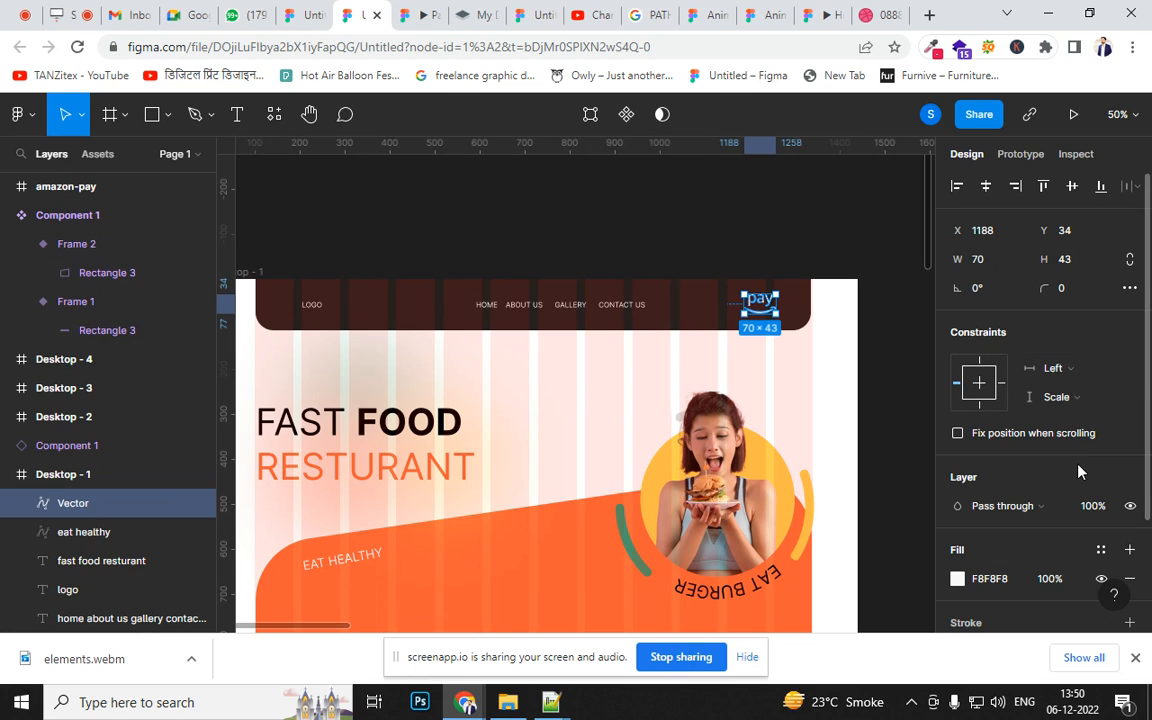
{"action": "left_click", "coordinate": [1062, 397]}
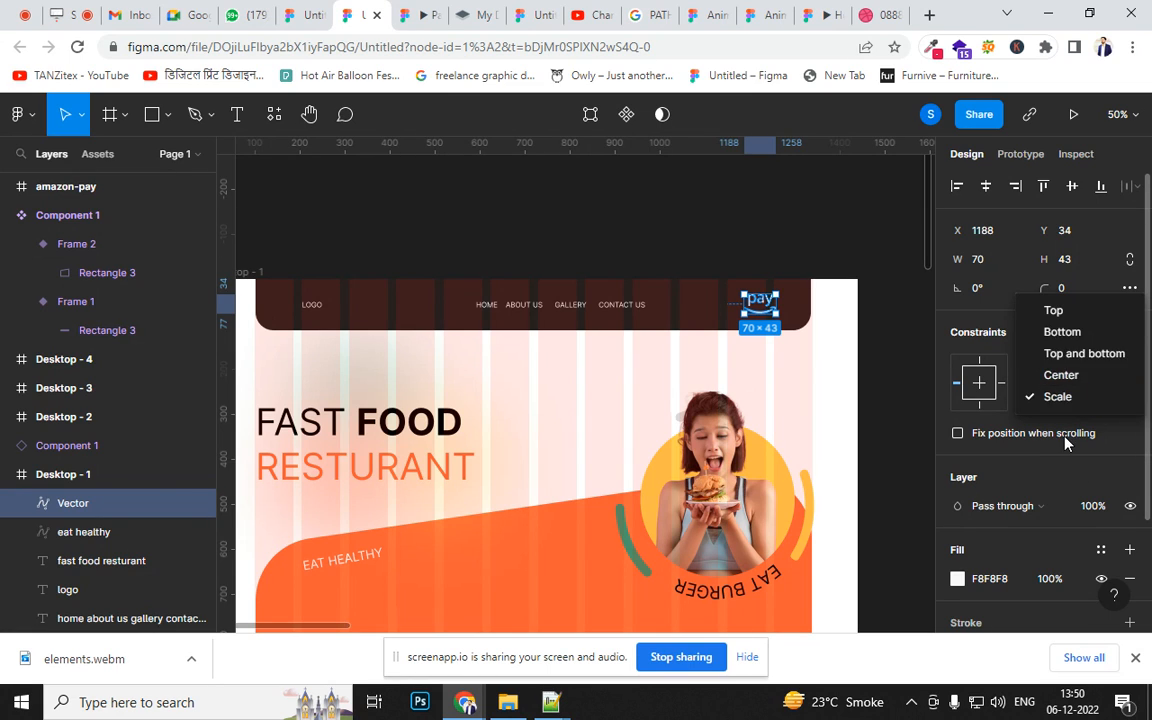
{"action": "left_click", "coordinate": [1056, 310]}
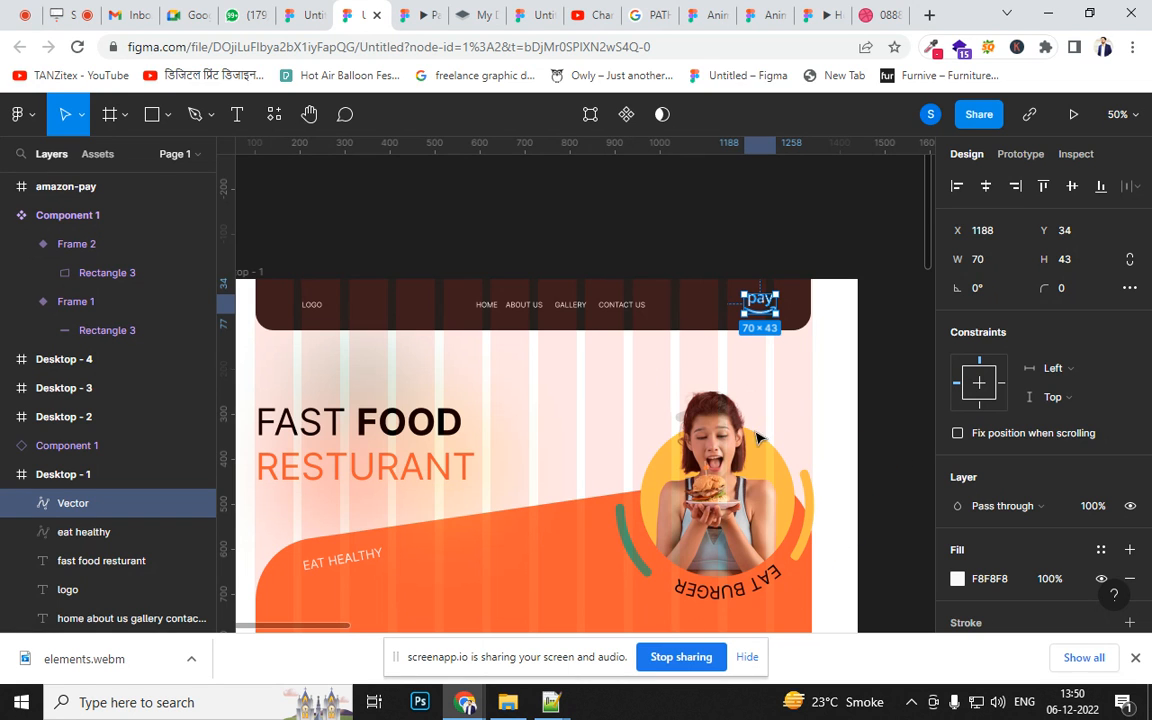
- Extend the Desktop - 1 frame downward to a height of 2782
{"action": "scroll", "coordinate": [757, 437], "scroll_direction": "down", "scroll_amount": 6}
{"action": "scroll", "coordinate": [630, 404], "scroll_direction": "up", "scroll_amount": 6}
{"action": "scroll", "coordinate": [673, 373], "scroll_direction": "left", "scroll_amount": 6}
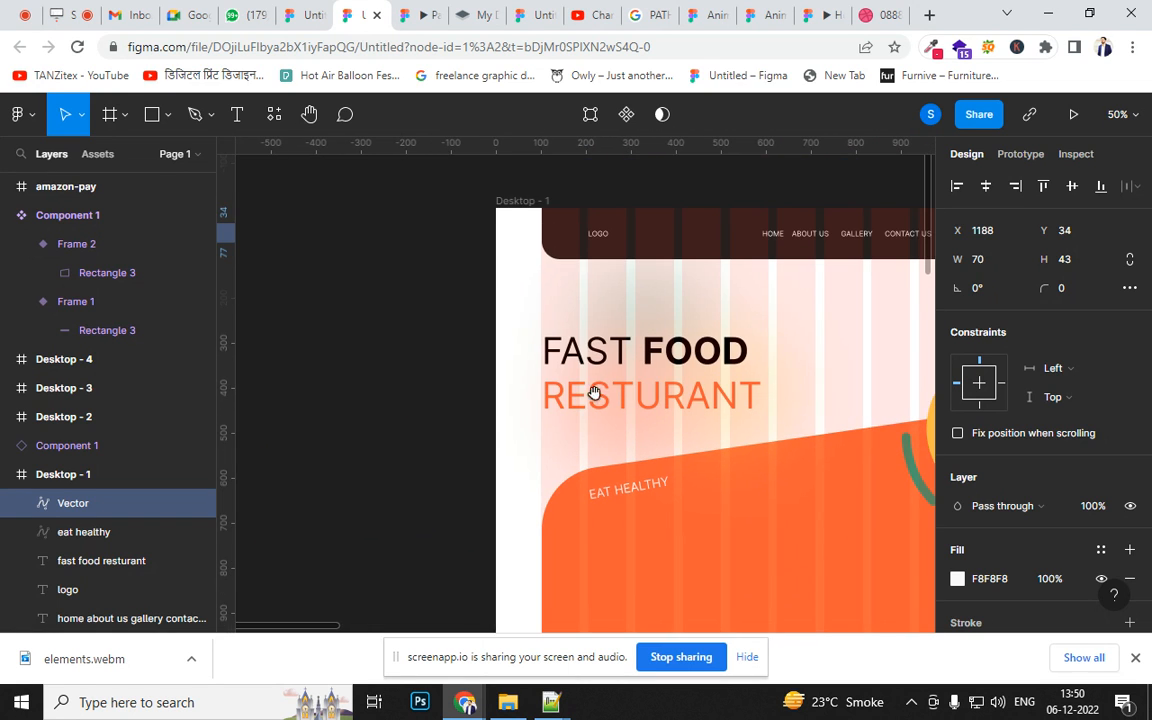
{"action": "left_click", "coordinate": [563, 314]}
{"action": "scroll", "coordinate": [496, 254], "scroll_direction": "down", "scroll_amount": 5}
{"action": "scroll", "coordinate": [496, 254], "scroll_direction": "right", "scroll_amount": 3}
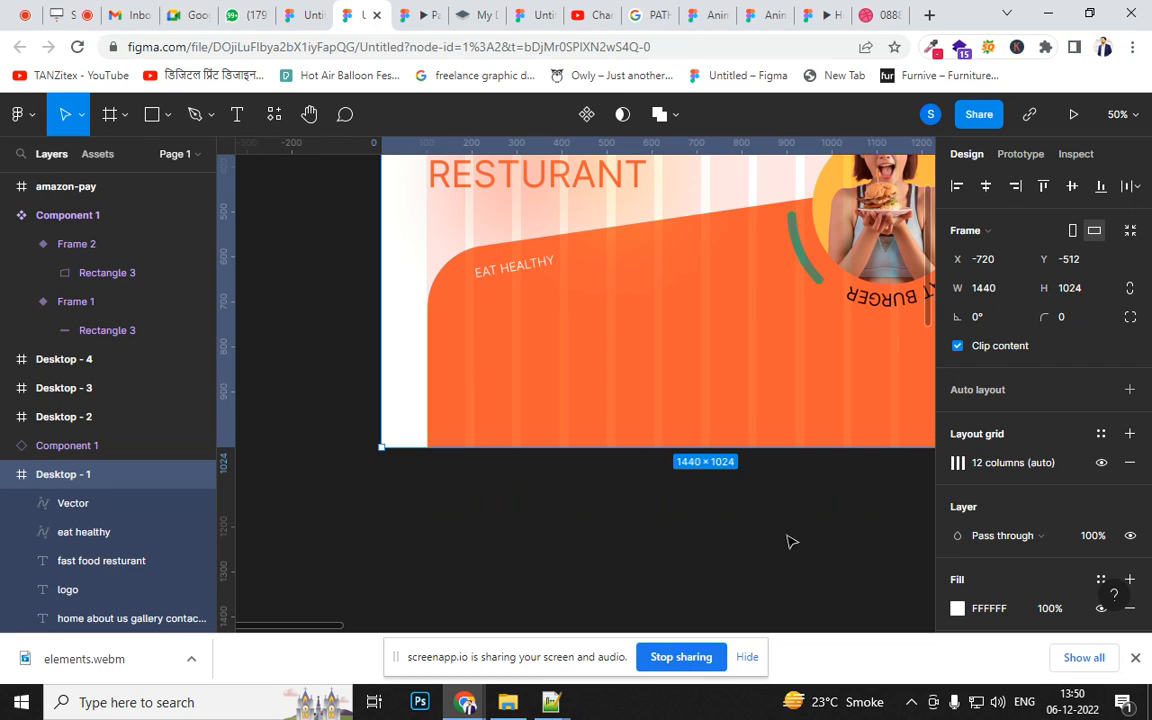
{"action": "left_click_drag", "start_coordinate": [722, 447], "coordinate": [734, 665]}
{"action": "scroll", "coordinate": [776, 385], "scroll_direction": "up", "scroll_amount": 10}
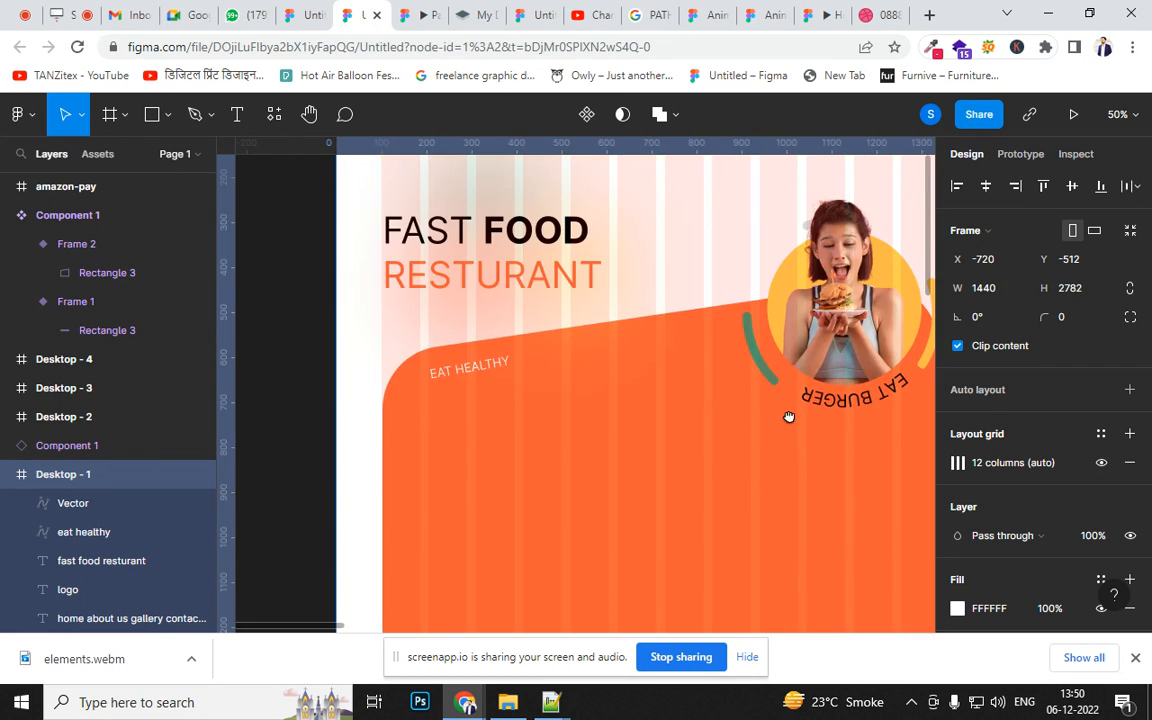
{"action": "left_click_drag", "start_coordinate": [614, 411], "coordinate": [630, 373]}
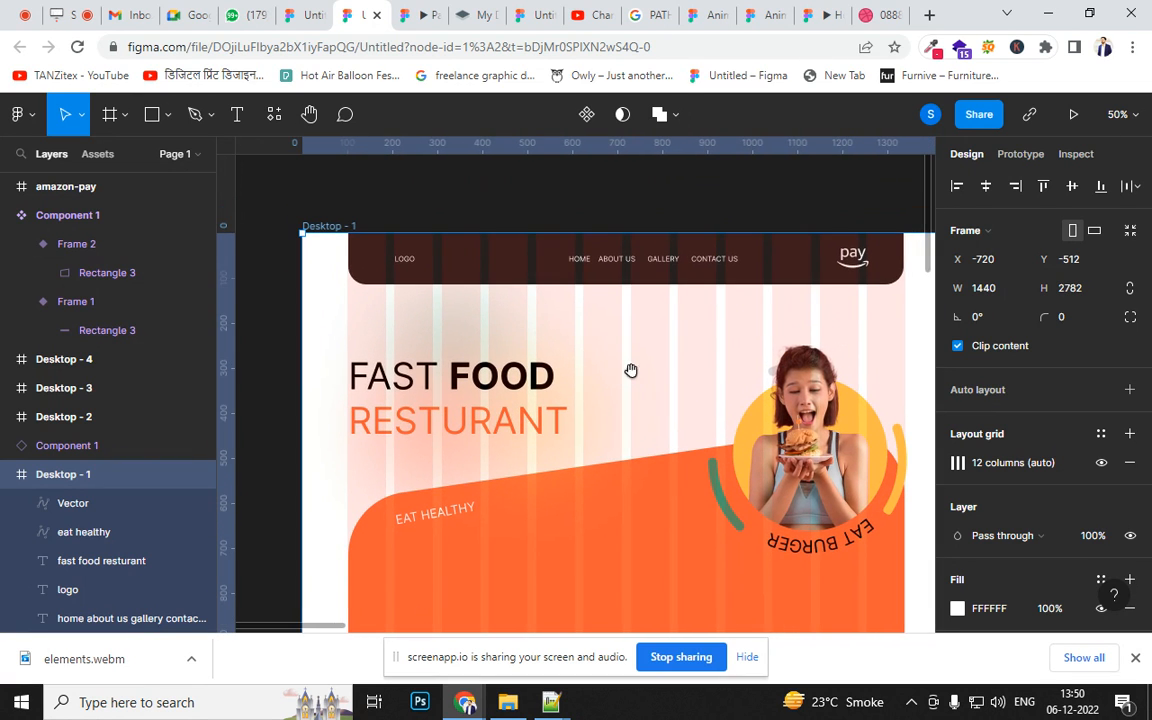
- Try enlarging the LOGO text in the header and undo the change
{"action": "left_click", "coordinate": [849, 262]}
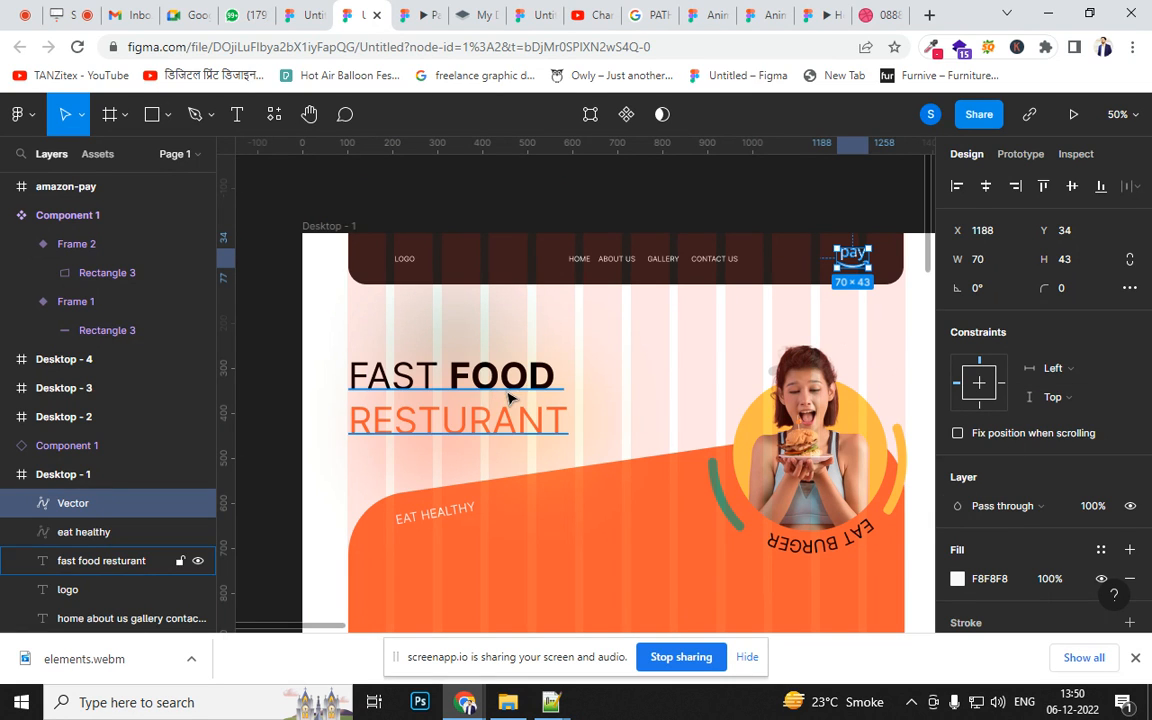
{"action": "left_click", "coordinate": [403, 262]}
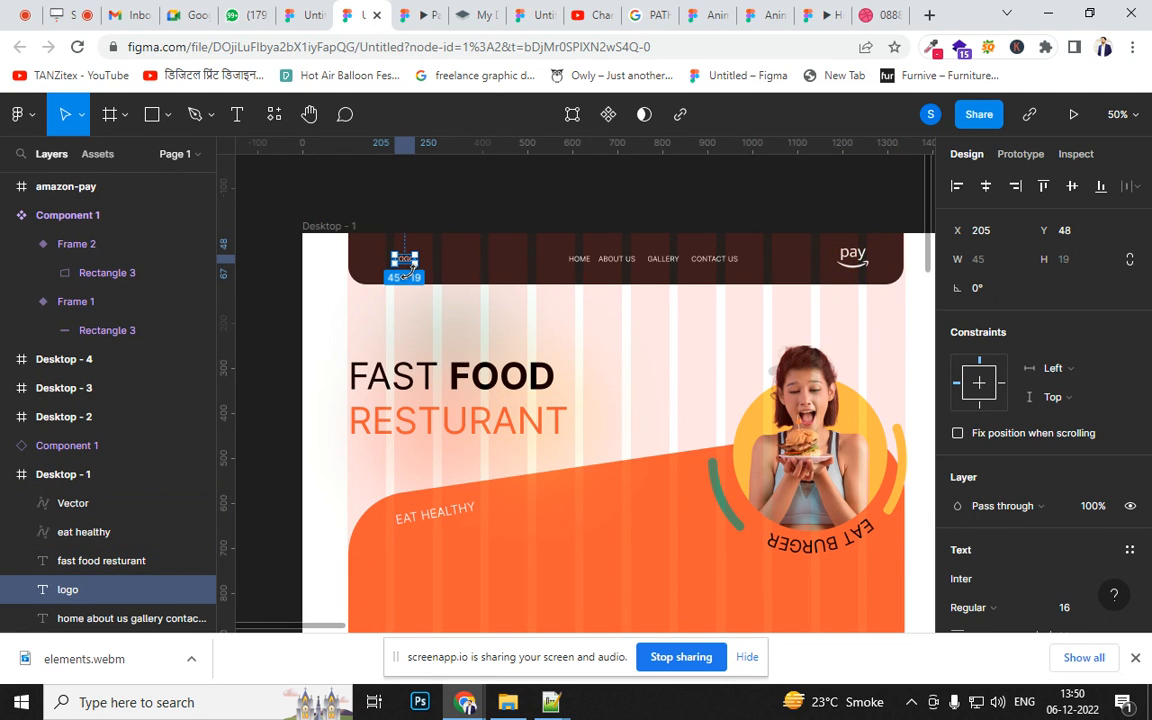
{"action": "left_click_drag", "start_coordinate": [414, 264], "coordinate": [439, 280]}
{"action": "key", "text": "ctrl+z"}
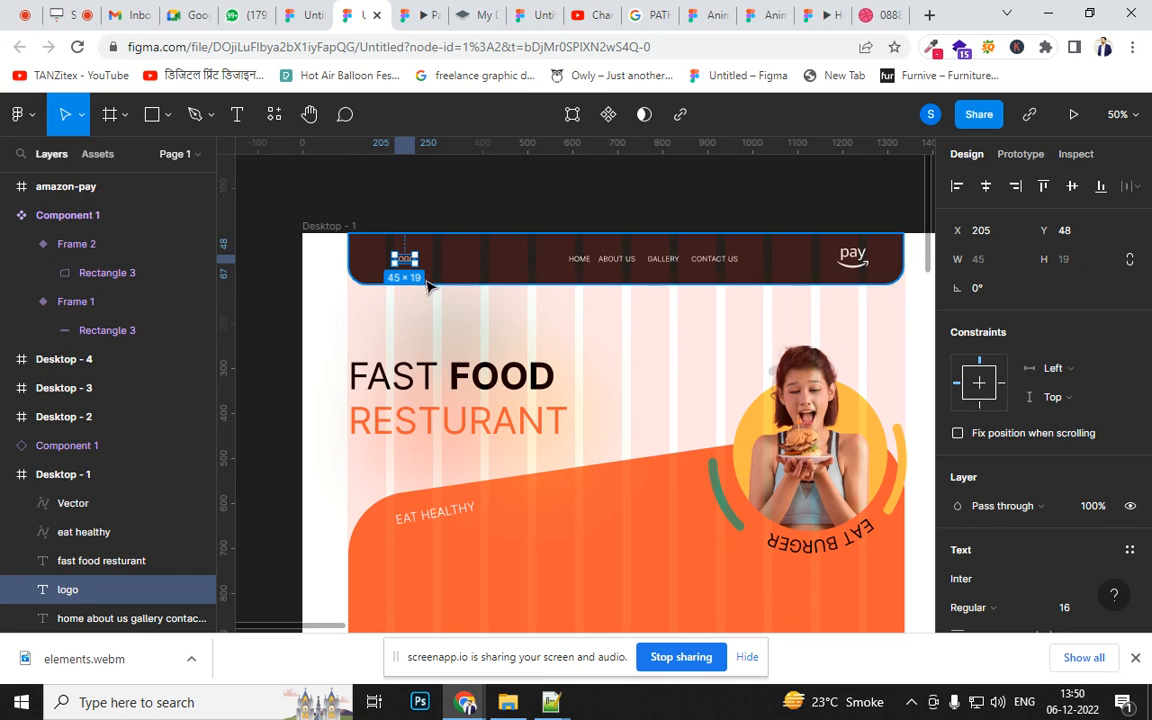
- Review the pay icon and the extended orange section, then view the Meal Monkey reference image and the Super Delicious design file
{"action": "left_click", "coordinate": [855, 262]}
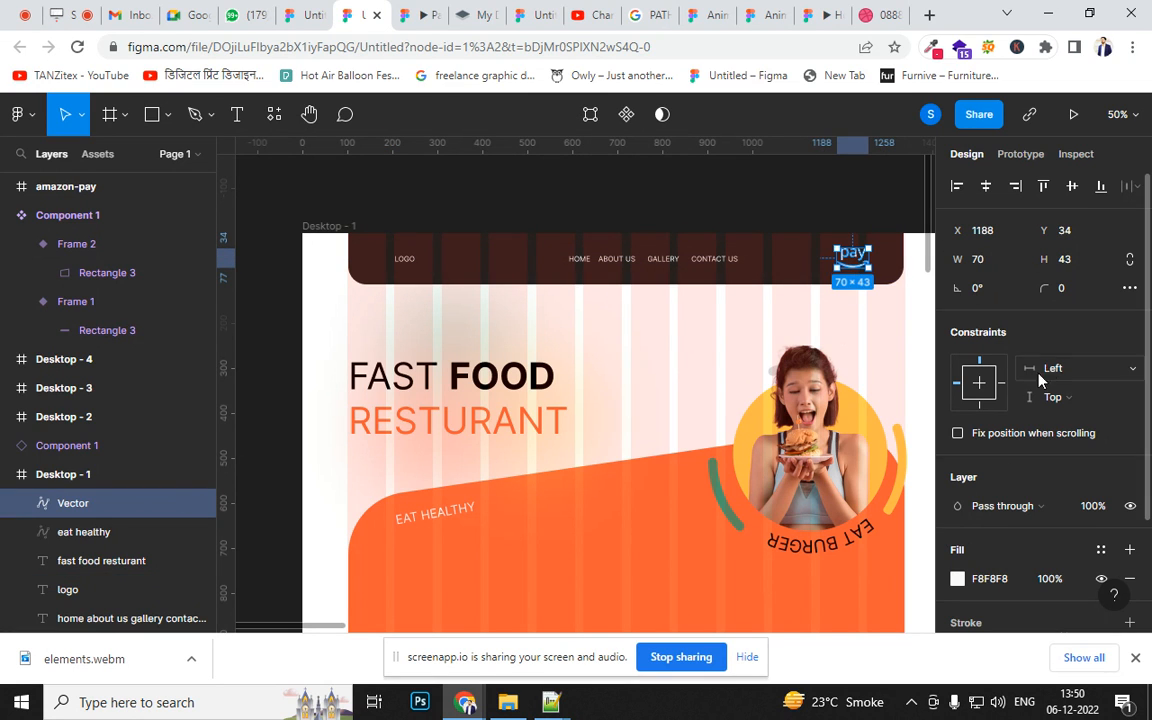
{"action": "left_click", "coordinate": [278, 208]}
{"action": "key", "text": "space"}
{"action": "left_click_drag", "start_coordinate": [343, 386], "coordinate": [342, 155]}
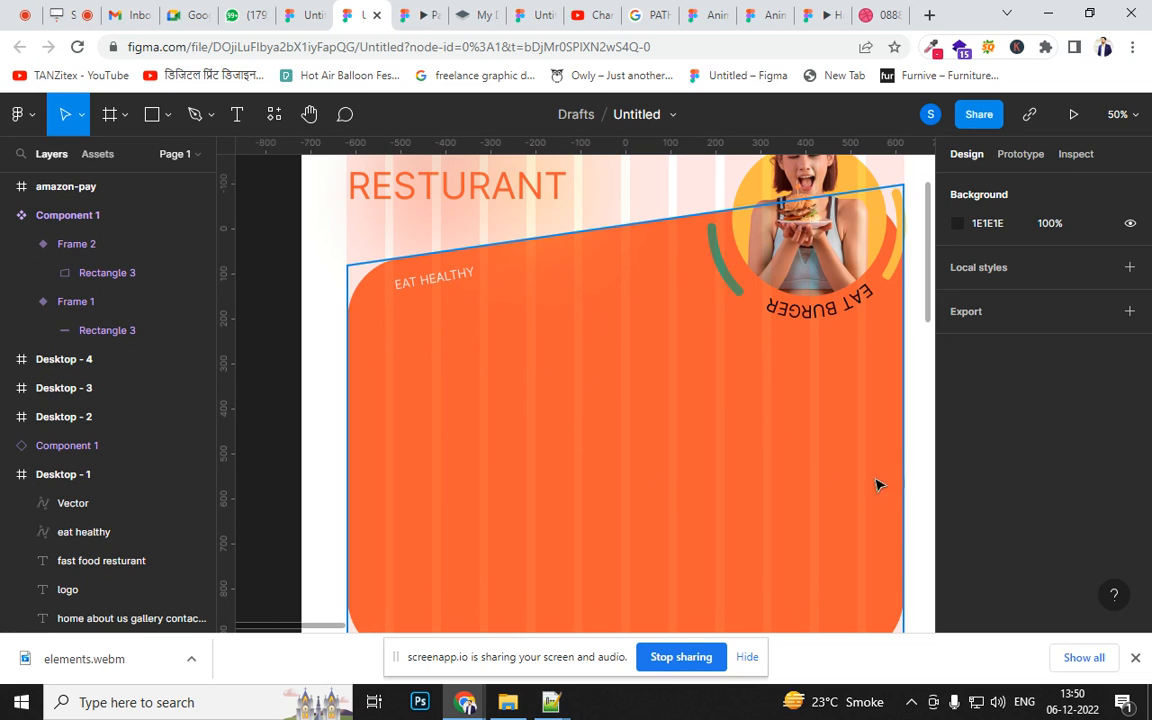
{"action": "left_click", "coordinate": [880, 17]}
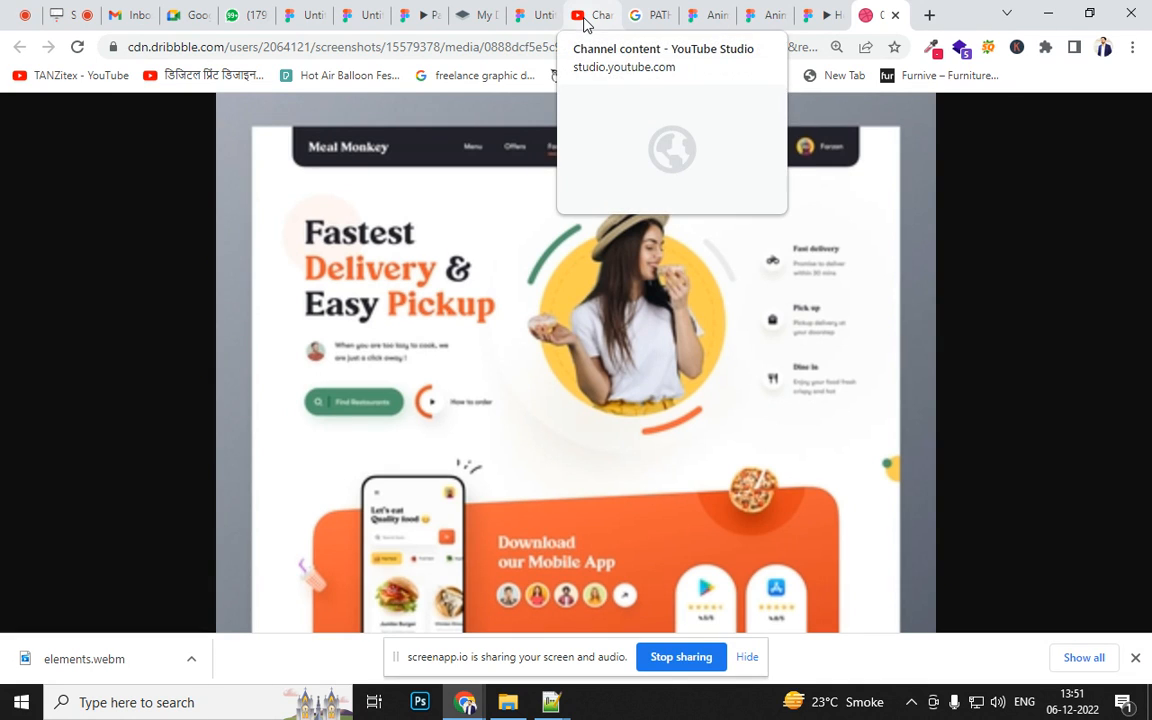
{"action": "left_click", "coordinate": [527, 18]}
{"action": "left_click", "coordinate": [300, 15]}
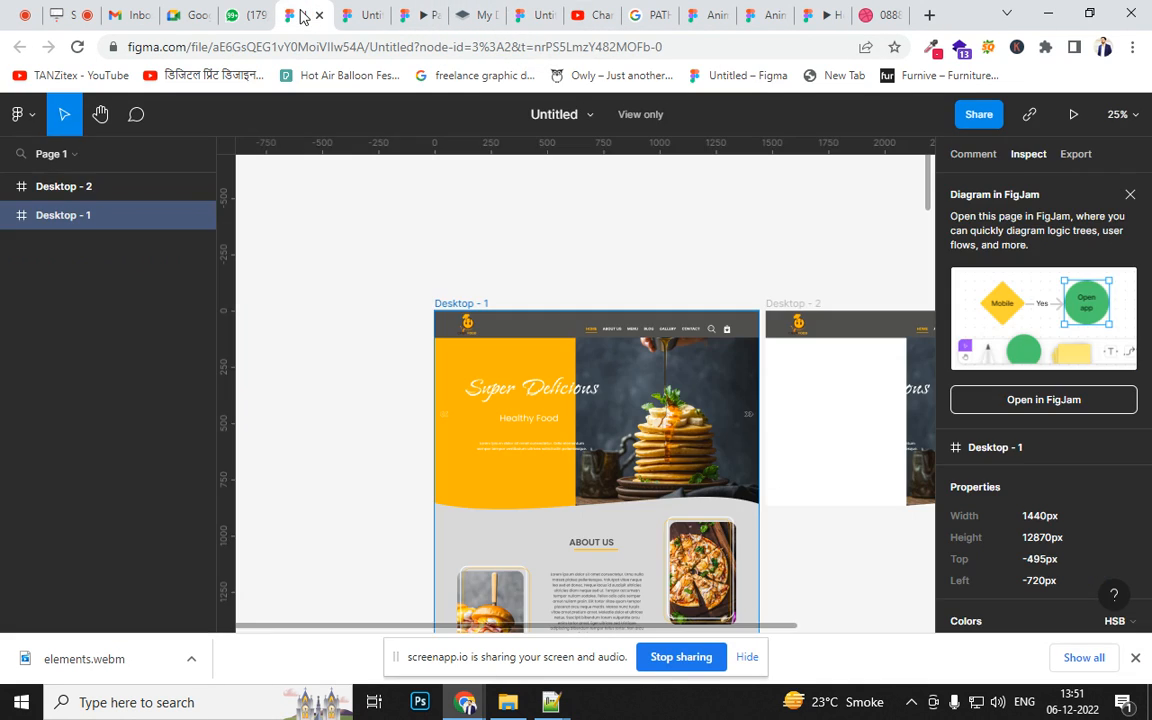
- Switch to the restaurant design file in Drafts, find the Unsplash plugin and run it
{"action": "left_click", "coordinate": [366, 18]}
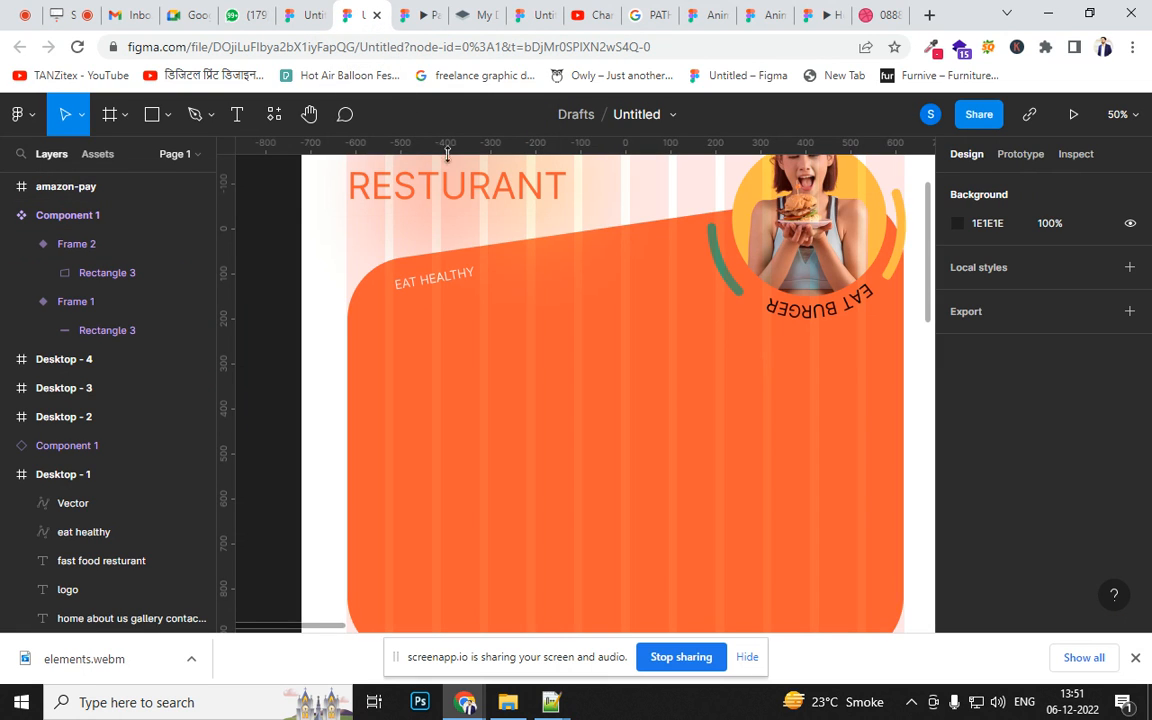
{"action": "right_click", "coordinate": [284, 401]}
{"action": "mouse_move", "coordinate": [349, 552]}
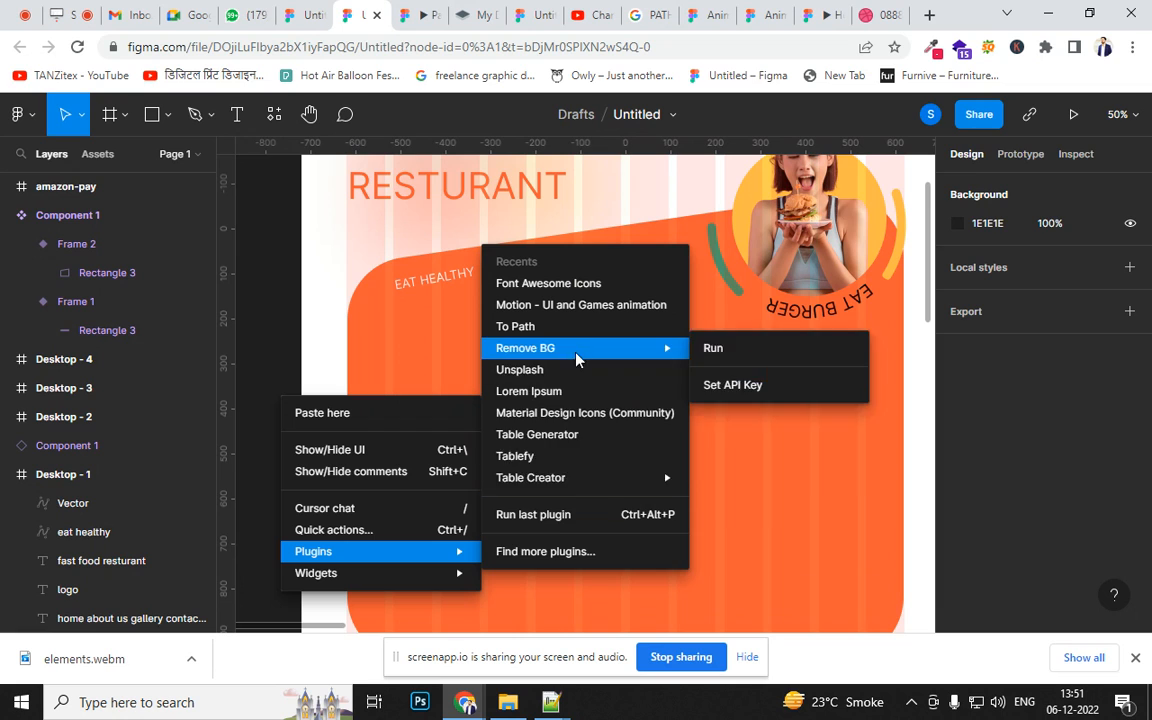
{"action": "left_click", "coordinate": [570, 552]}
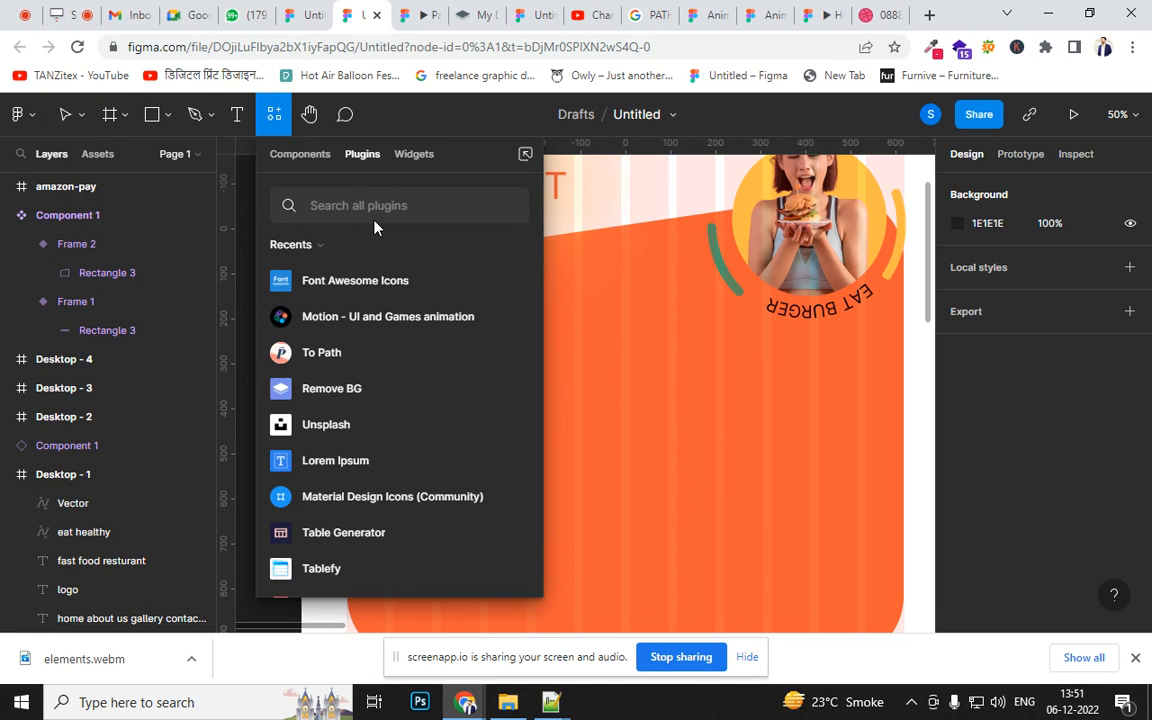
{"action": "type", "text": "uns"}
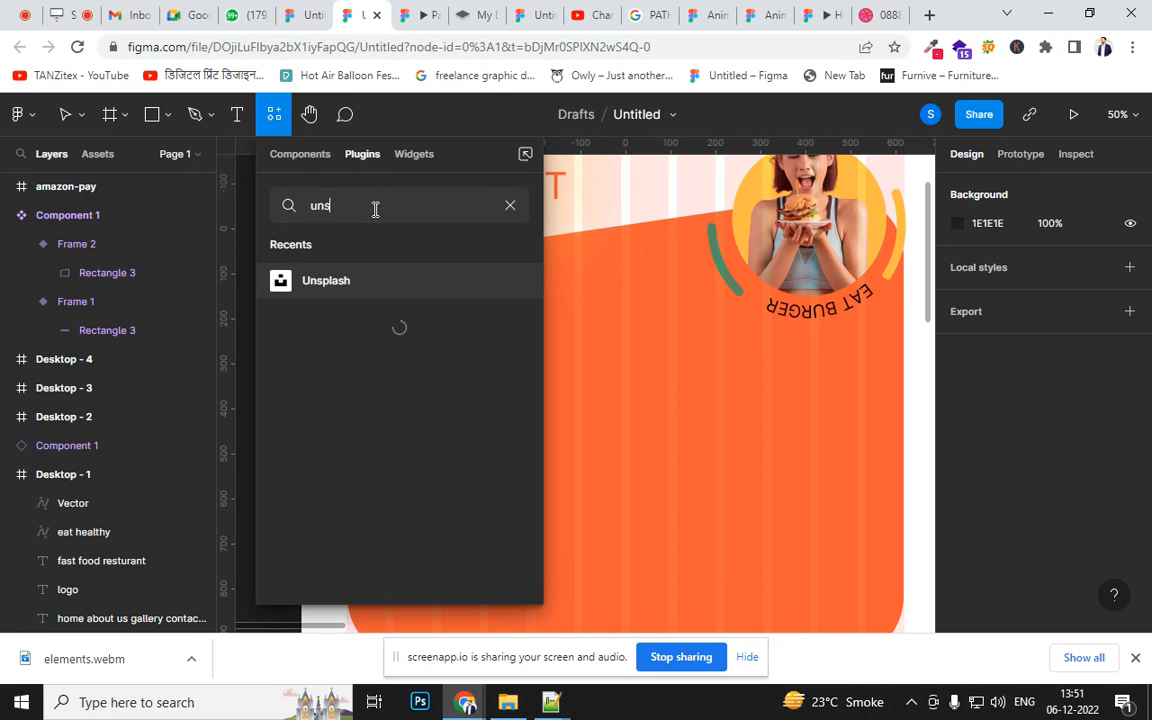
{"action": "left_click", "coordinate": [351, 297]}
{"action": "left_click", "coordinate": [387, 399]}
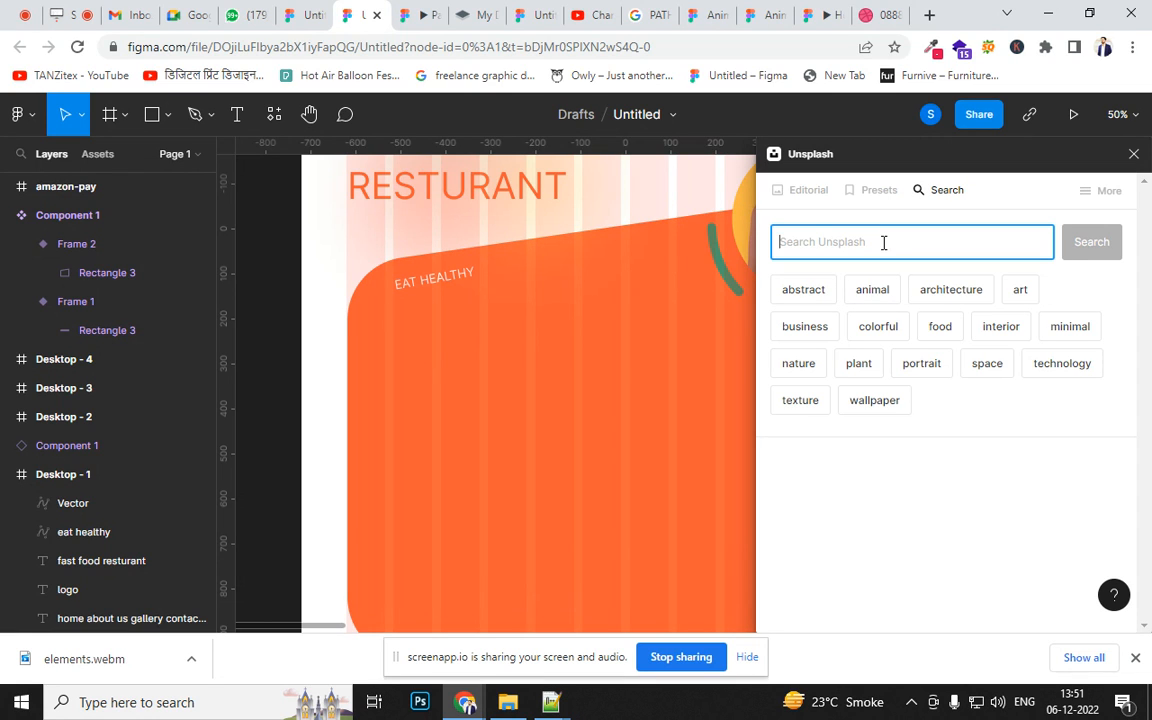
- Search Unsplash for "mobile app", insert the photo of a hand holding a phone with a food app, and close the plugin
{"action": "type", "text": "mobile app"}
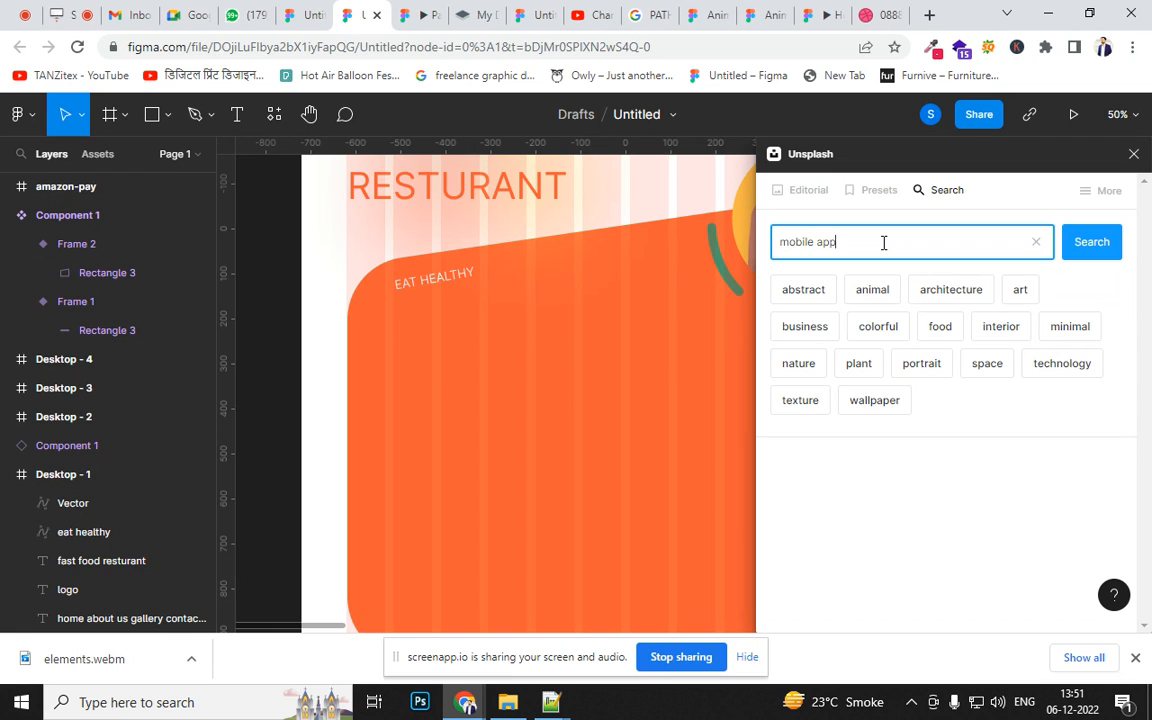
{"action": "key", "text": "Return"}
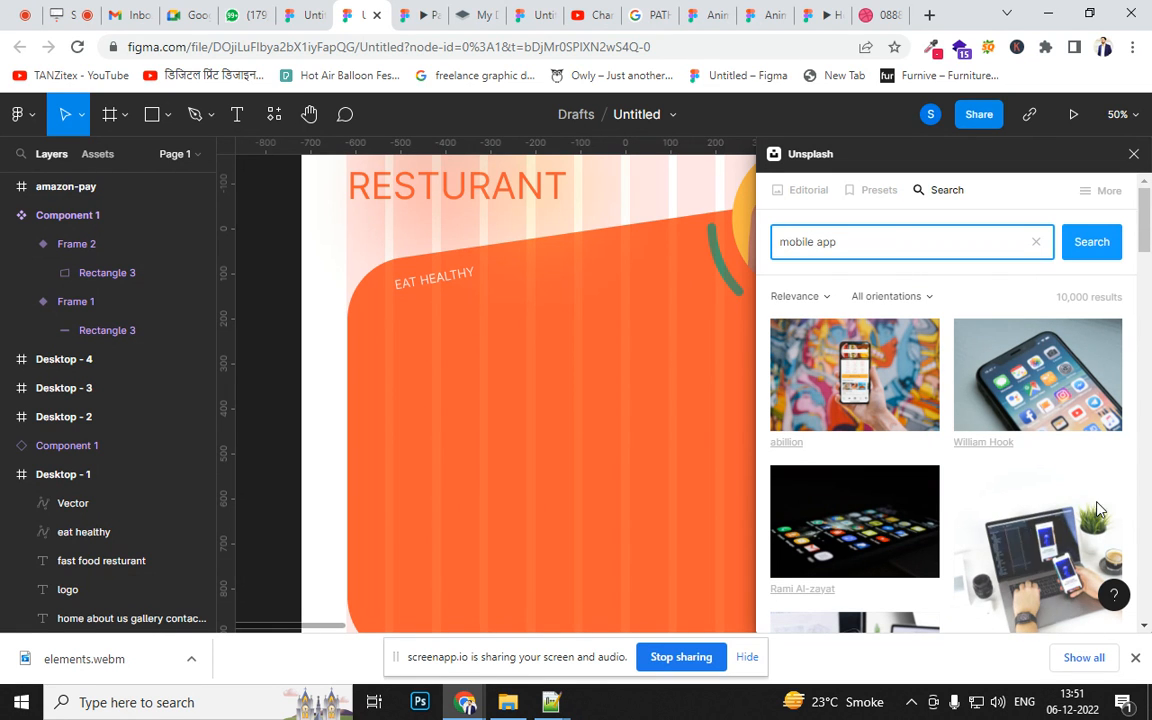
{"action": "scroll", "coordinate": [1150, 375], "scroll_direction": "down", "scroll_amount": 5}
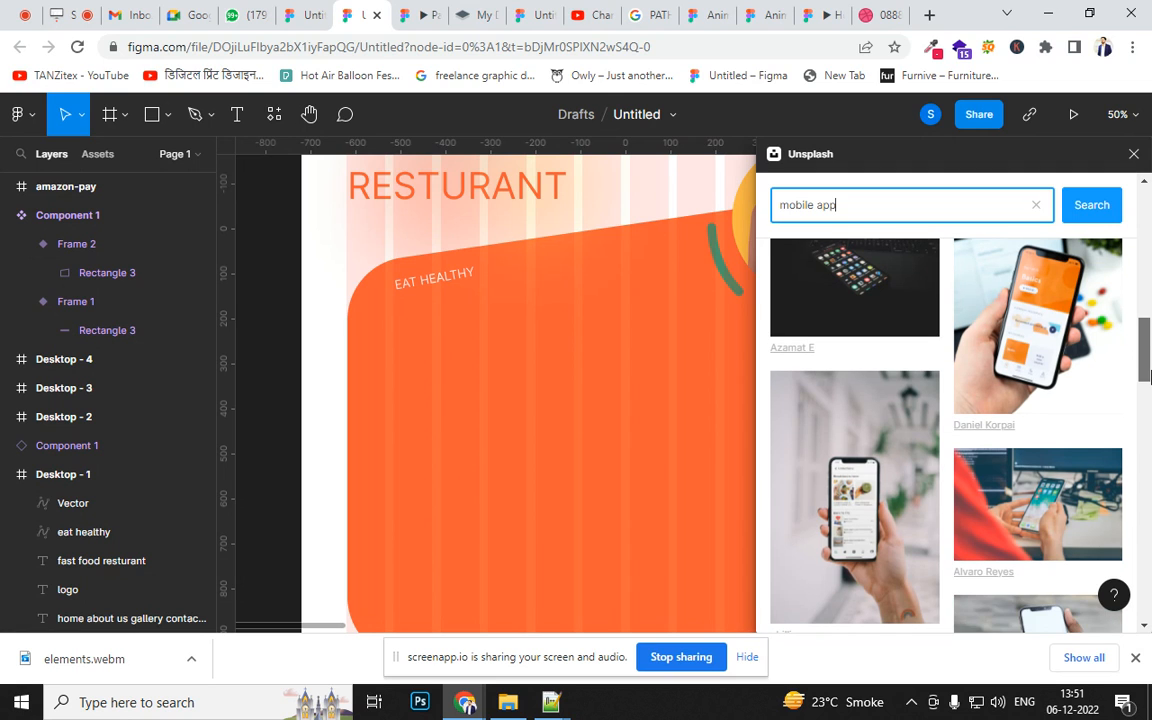
{"action": "left_click", "coordinate": [866, 548]}
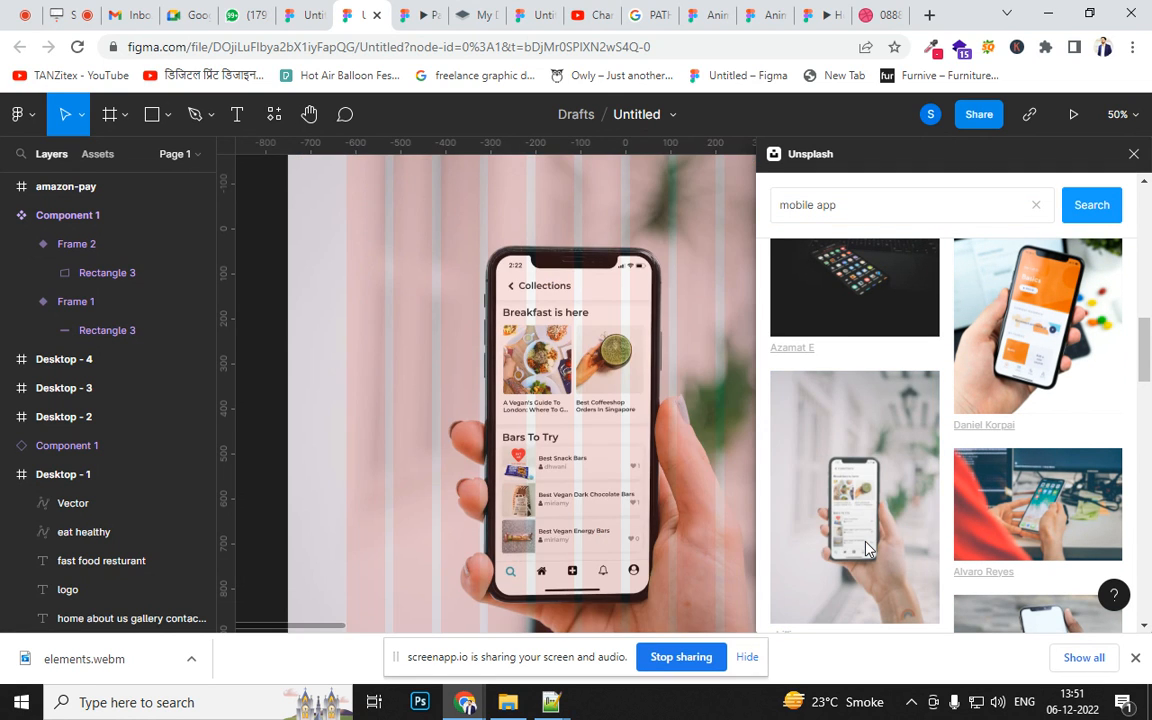
{"action": "scroll", "coordinate": [825, 528], "scroll_direction": "down", "scroll_amount": 2}
{"action": "scroll", "coordinate": [825, 528], "scroll_direction": "down", "scroll_amount": 2}
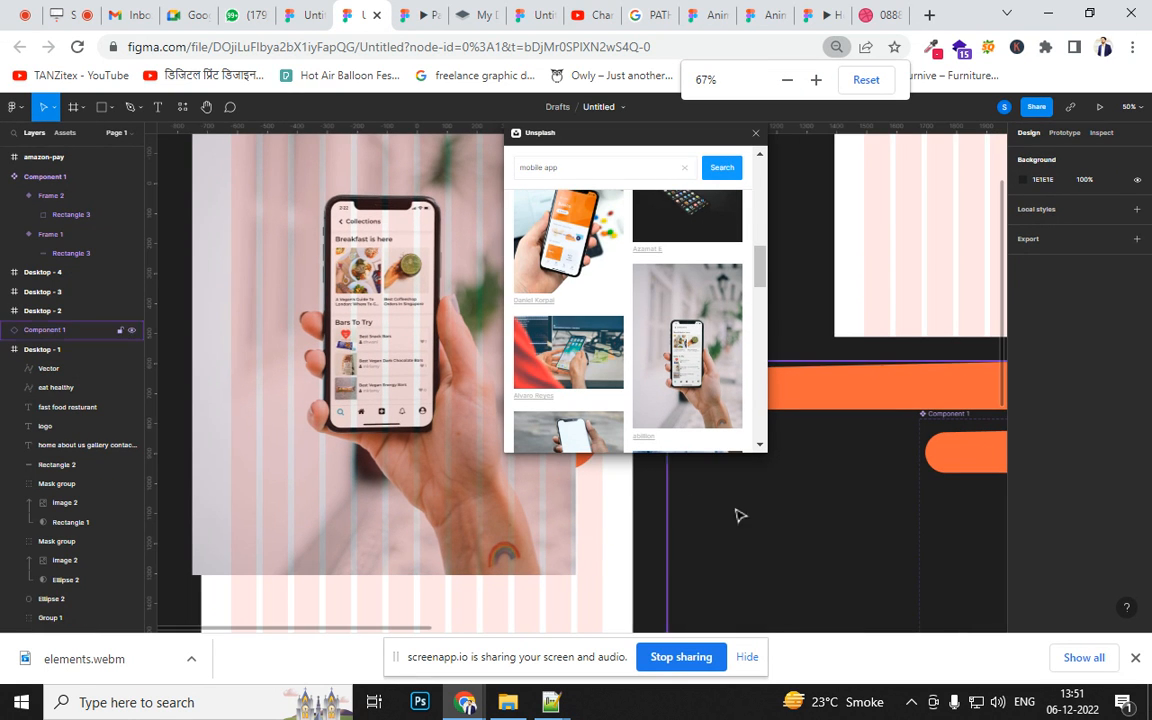
{"action": "left_click", "coordinate": [442, 453]}
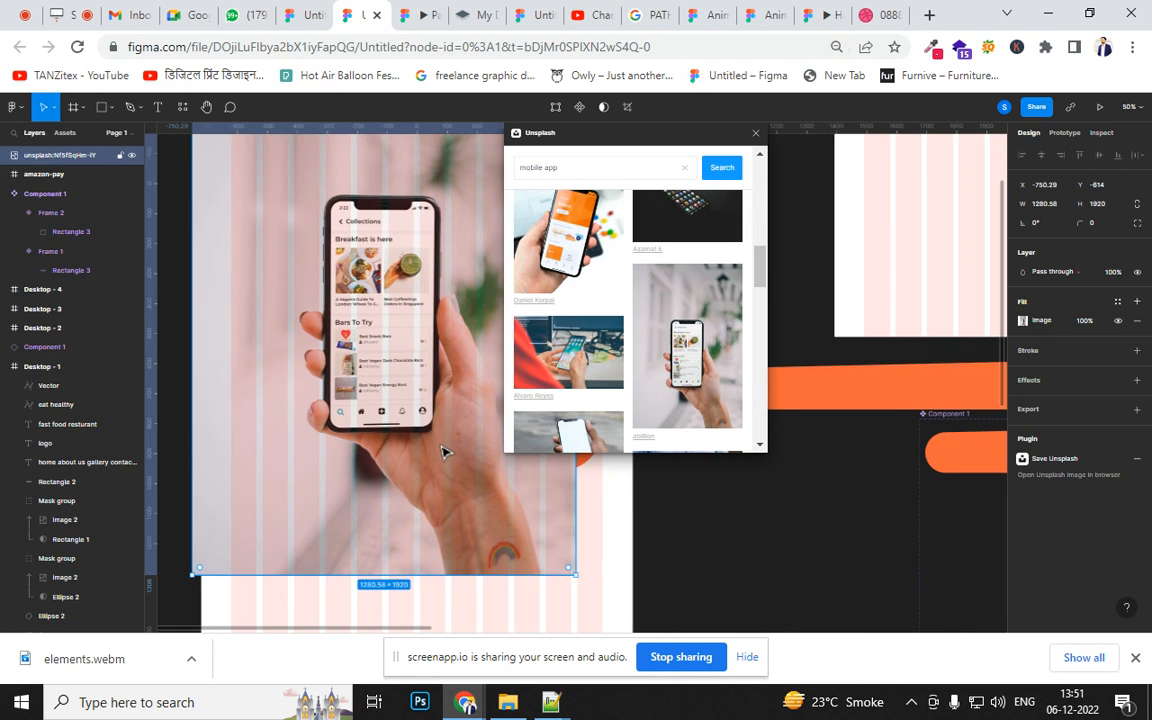
{"action": "left_click", "coordinate": [755, 132]}
- Remove the phone photo's background with Remove BG and move the cutout to X -720, Y -563
{"action": "right_click", "coordinate": [357, 357]}
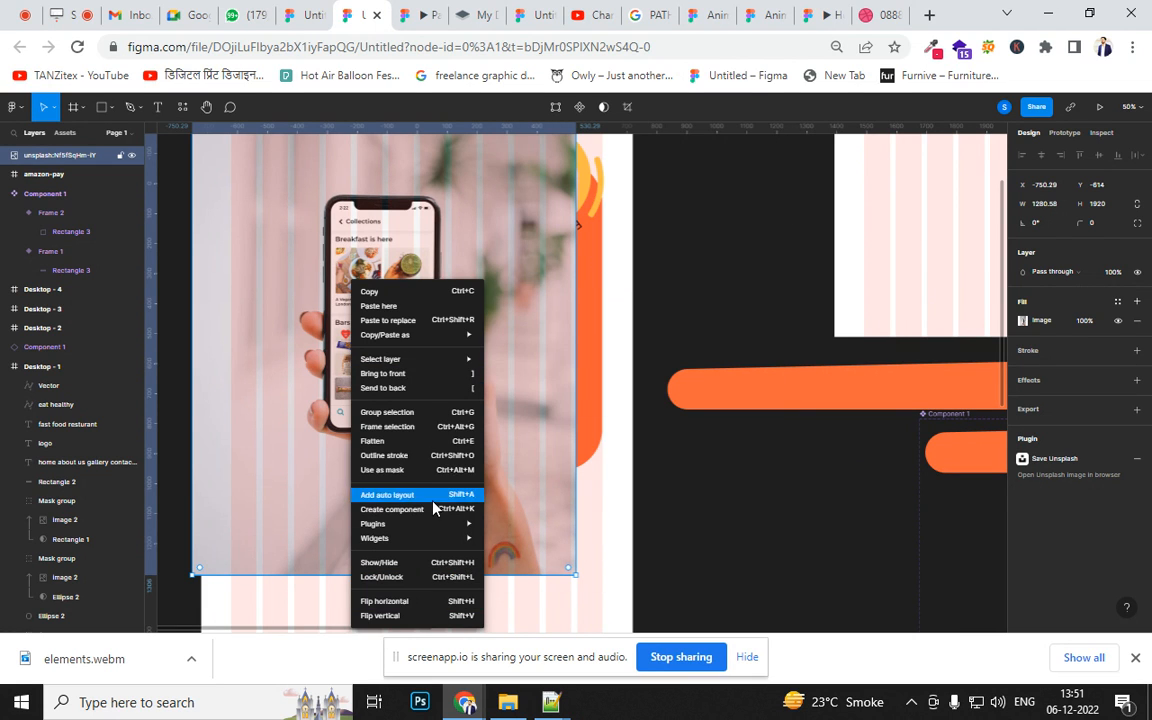
{"action": "mouse_move", "coordinate": [443, 528]}
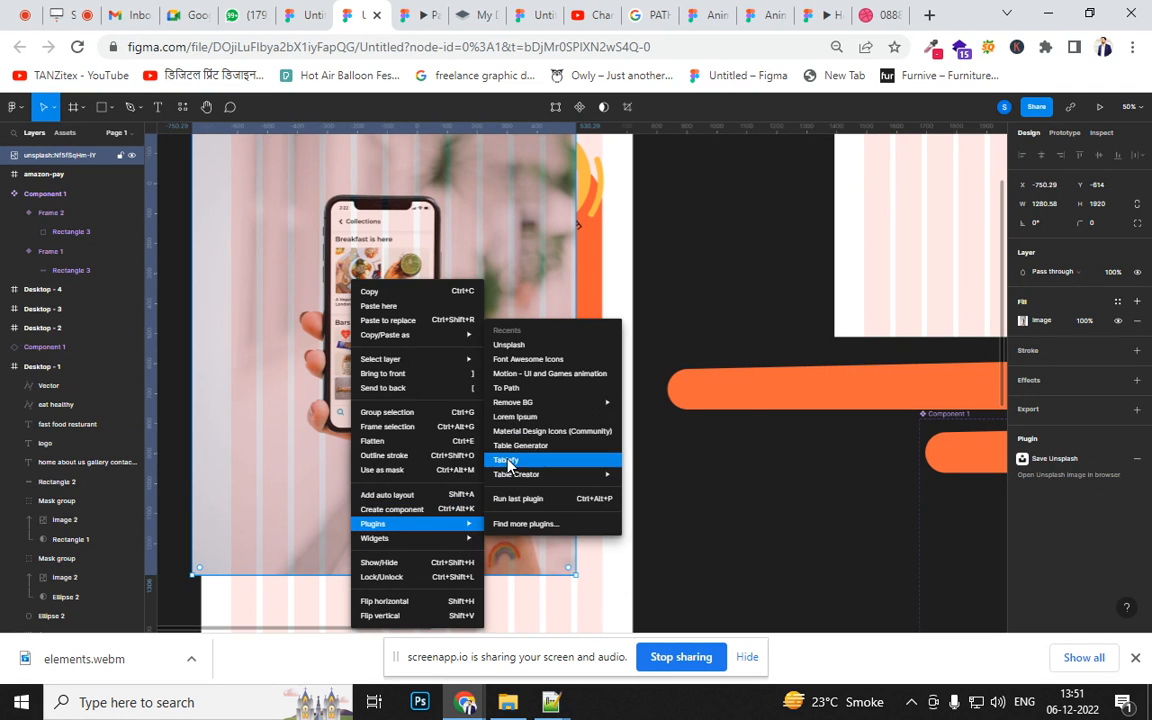
{"action": "mouse_move", "coordinate": [537, 405]}
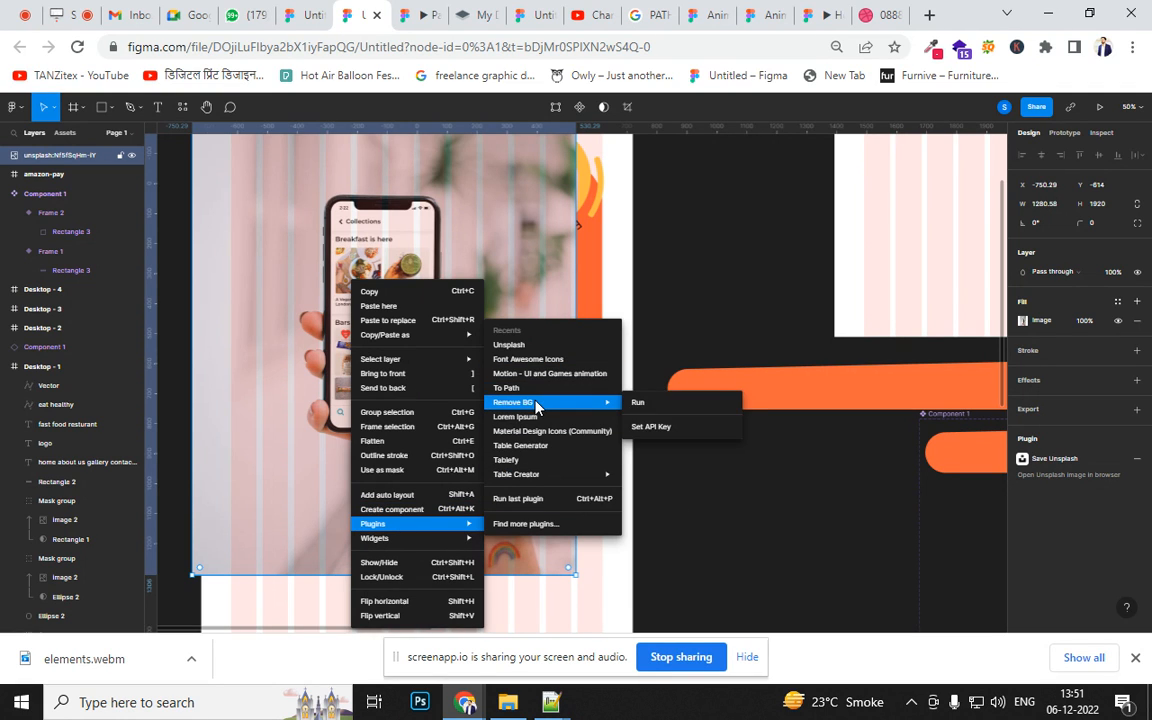
{"action": "left_click", "coordinate": [672, 404]}
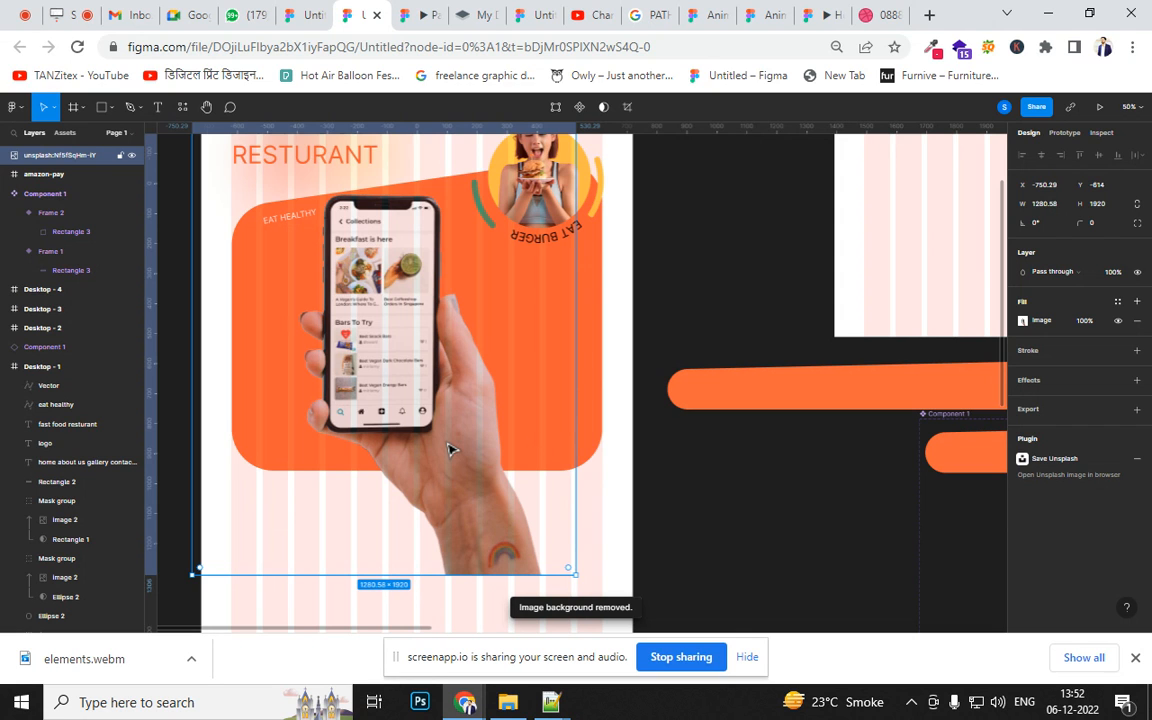
{"action": "left_click_drag", "start_coordinate": [448, 450], "coordinate": [481, 433]}
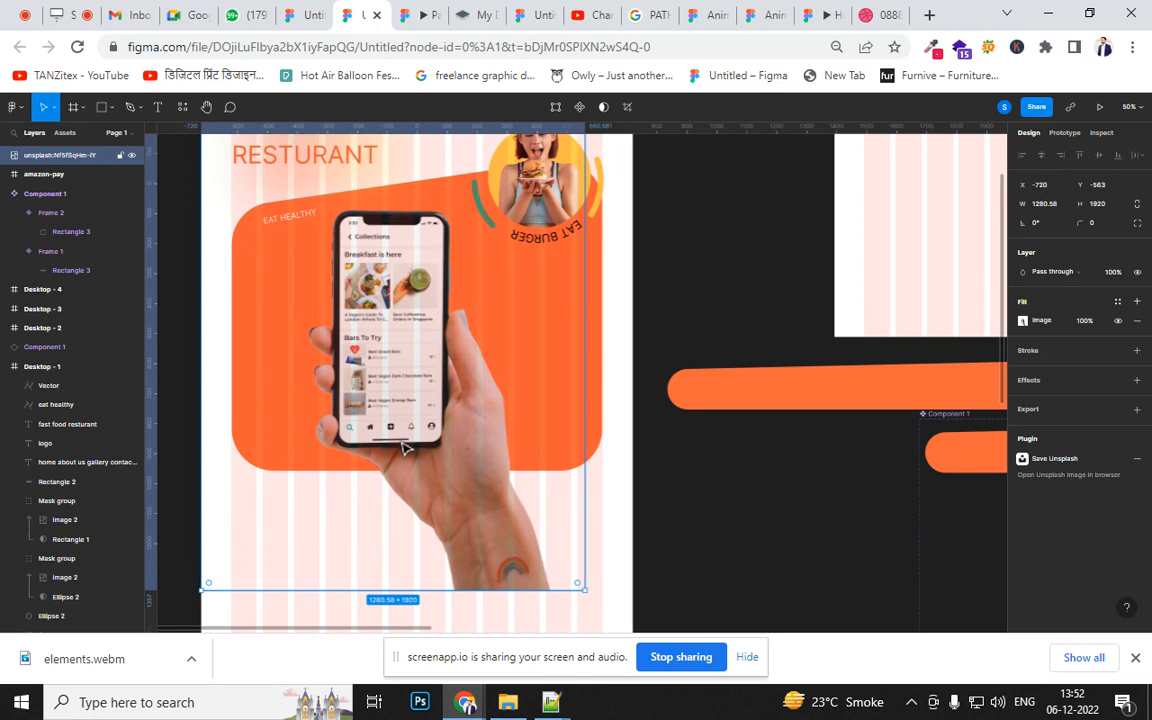
{"action": "left_click", "coordinate": [101, 107]}
{"action": "left_click_drag", "start_coordinate": [333, 207], "coordinate": [446, 447]}
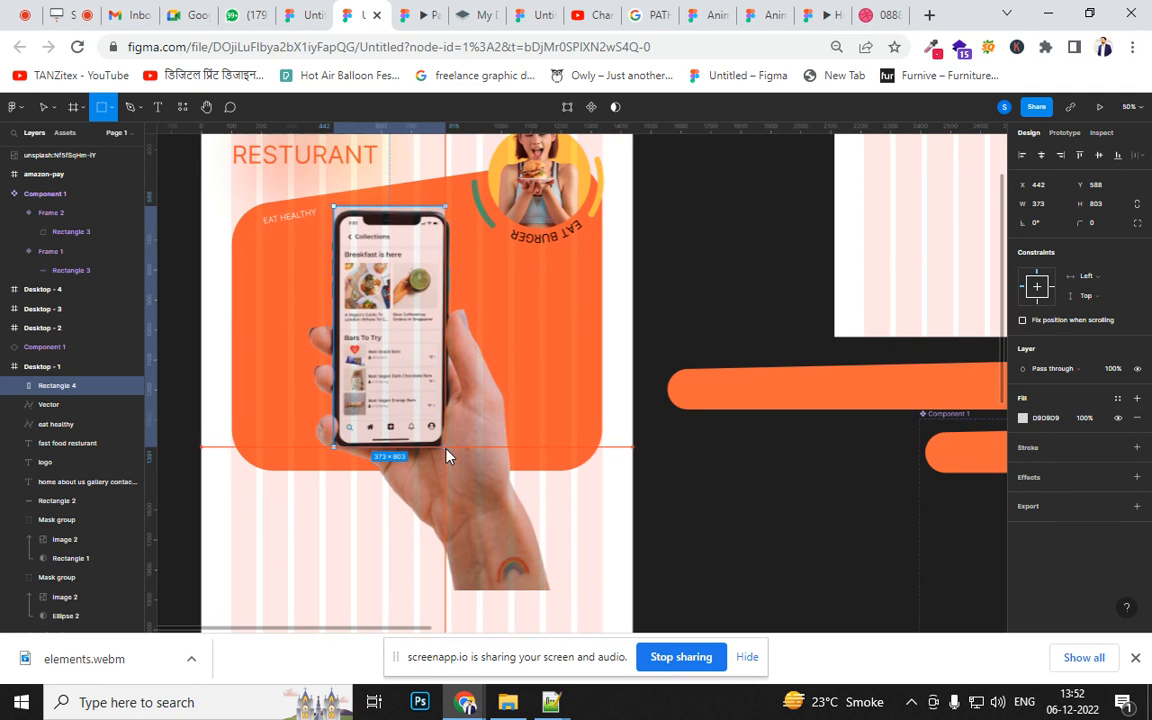
{"action": "key", "text": "v"}
{"action": "key", "text": "ctrl+z"}
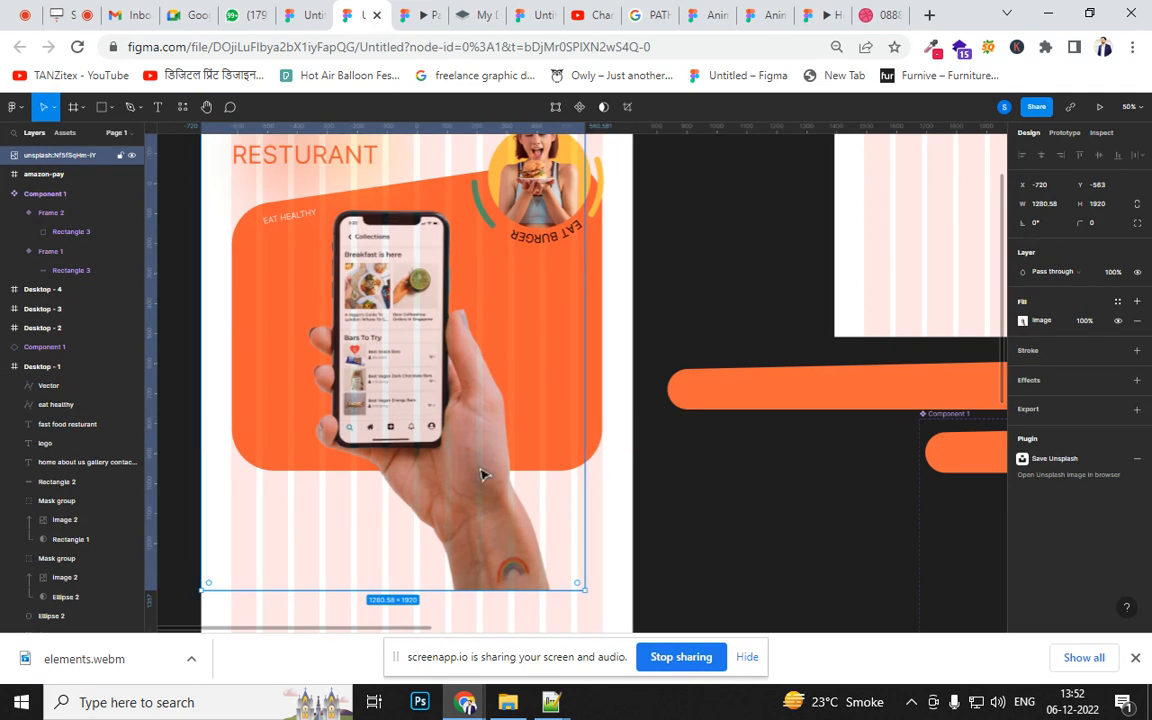
- Run Remove BG again on the hand-and-phone cutout
{"action": "right_click", "coordinate": [497, 522]}
{"action": "mouse_move", "coordinate": [565, 524]}
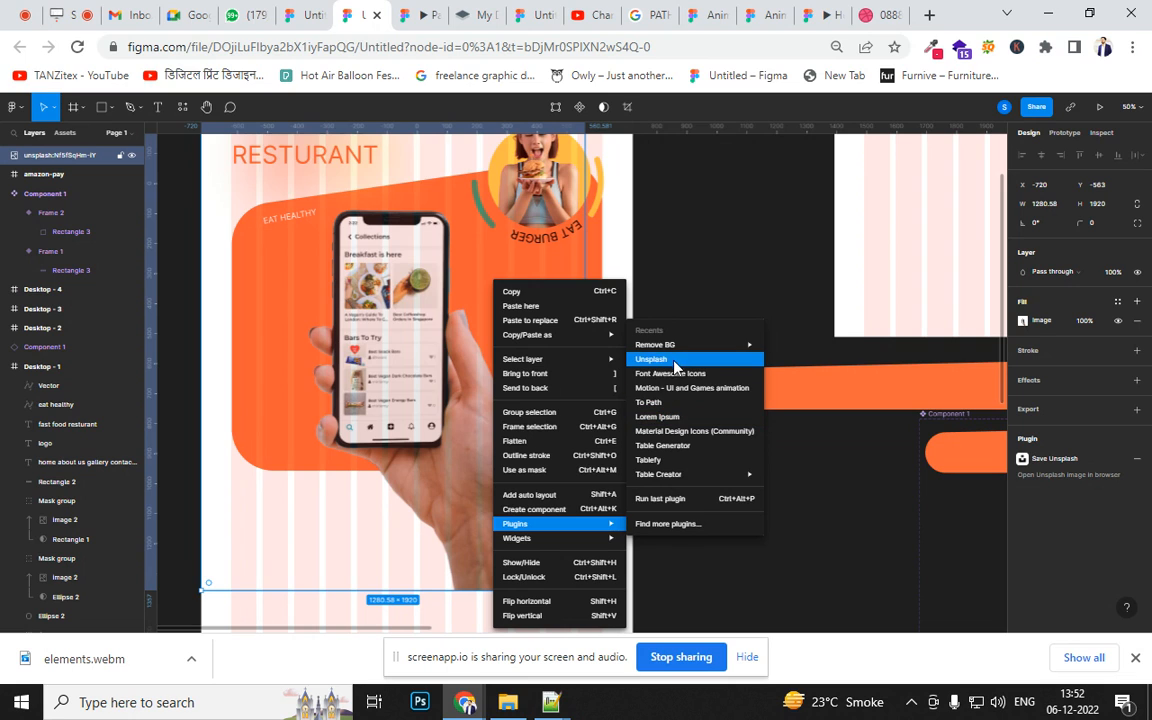
{"action": "mouse_move", "coordinate": [678, 355]}
{"action": "left_click", "coordinate": [790, 345]}
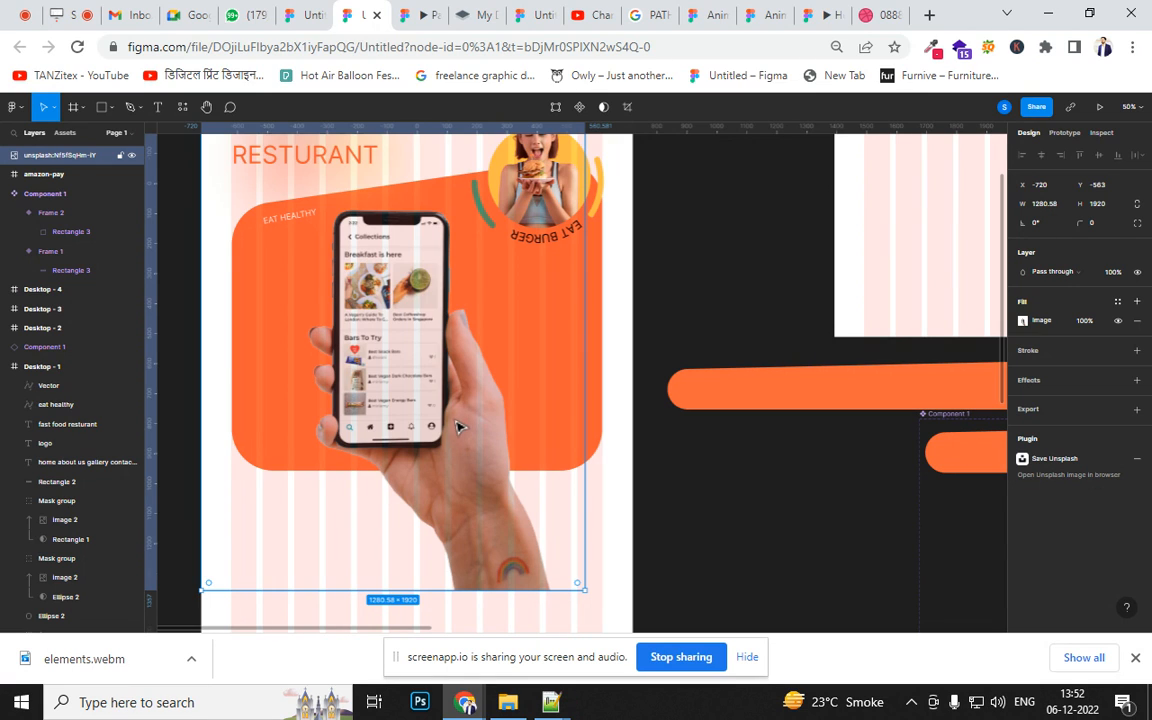
- Trace a closed vector outline around the phone with the Pen tool, about 408 × 795
{"action": "left_click", "coordinate": [129, 107]}
{"action": "left_click", "coordinate": [455, 301]}
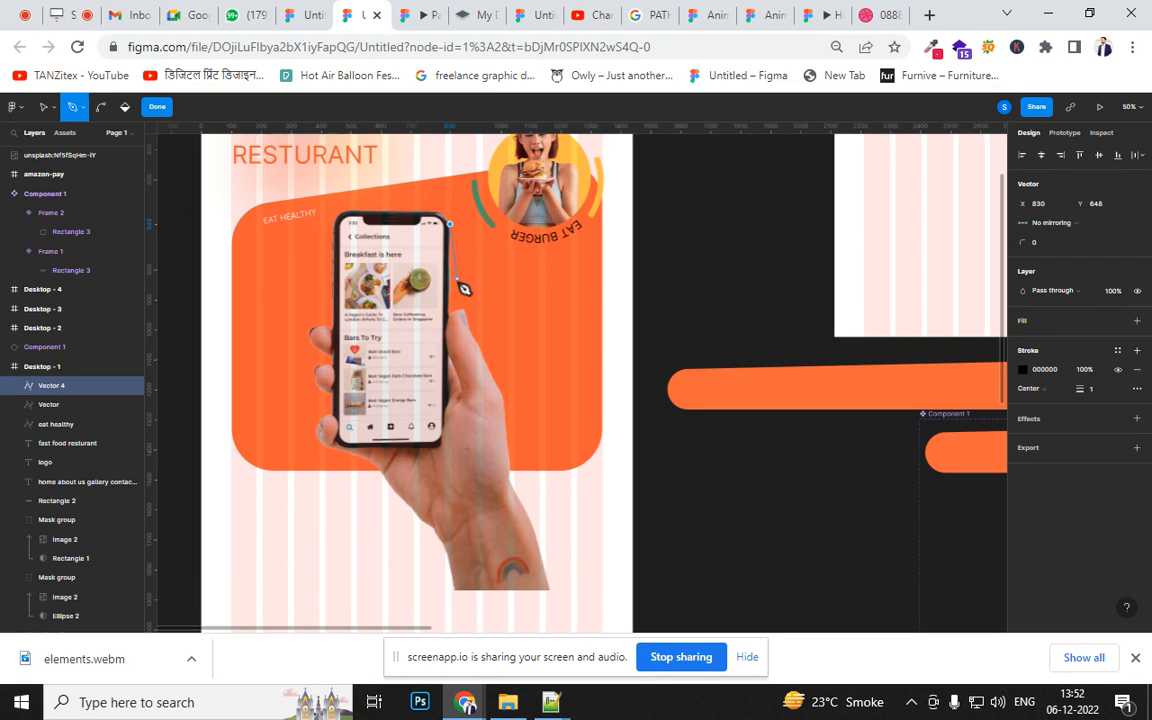
{"action": "left_click", "coordinate": [451, 316]}
{"action": "left_click", "coordinate": [445, 443]}
{"action": "left_click", "coordinate": [388, 447]}
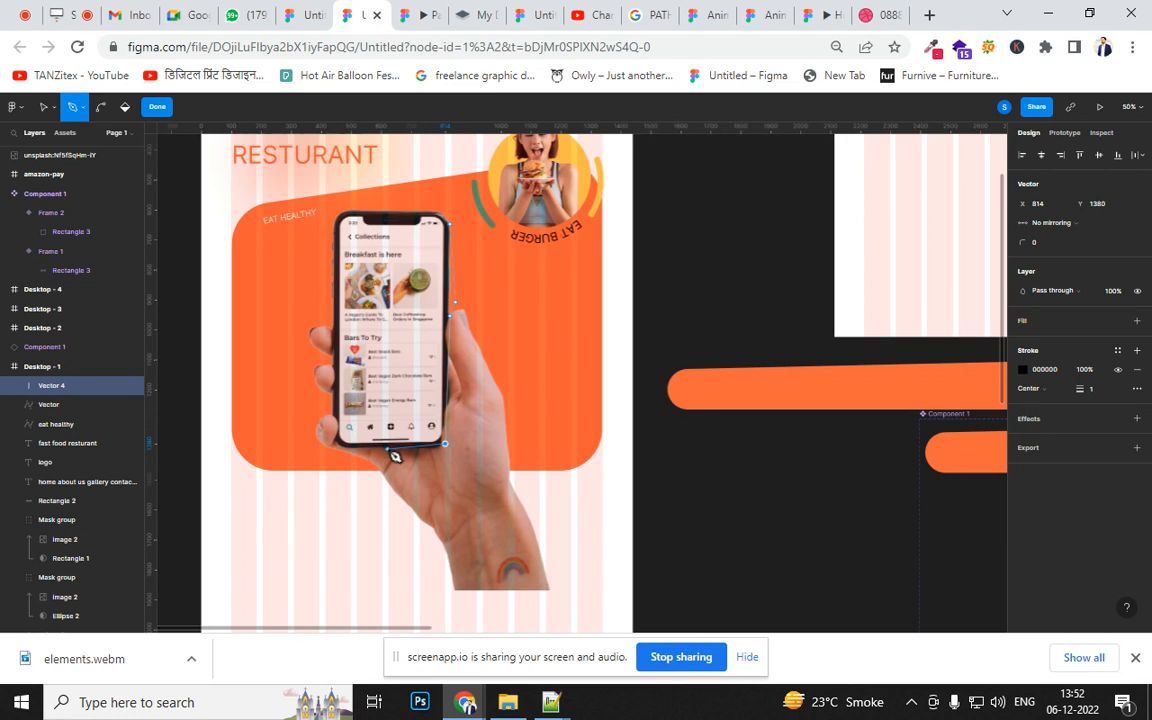
{"action": "key", "text": "ctrl+z"}
{"action": "left_click", "coordinate": [351, 448]}
{"action": "left_click", "coordinate": [333, 434]}
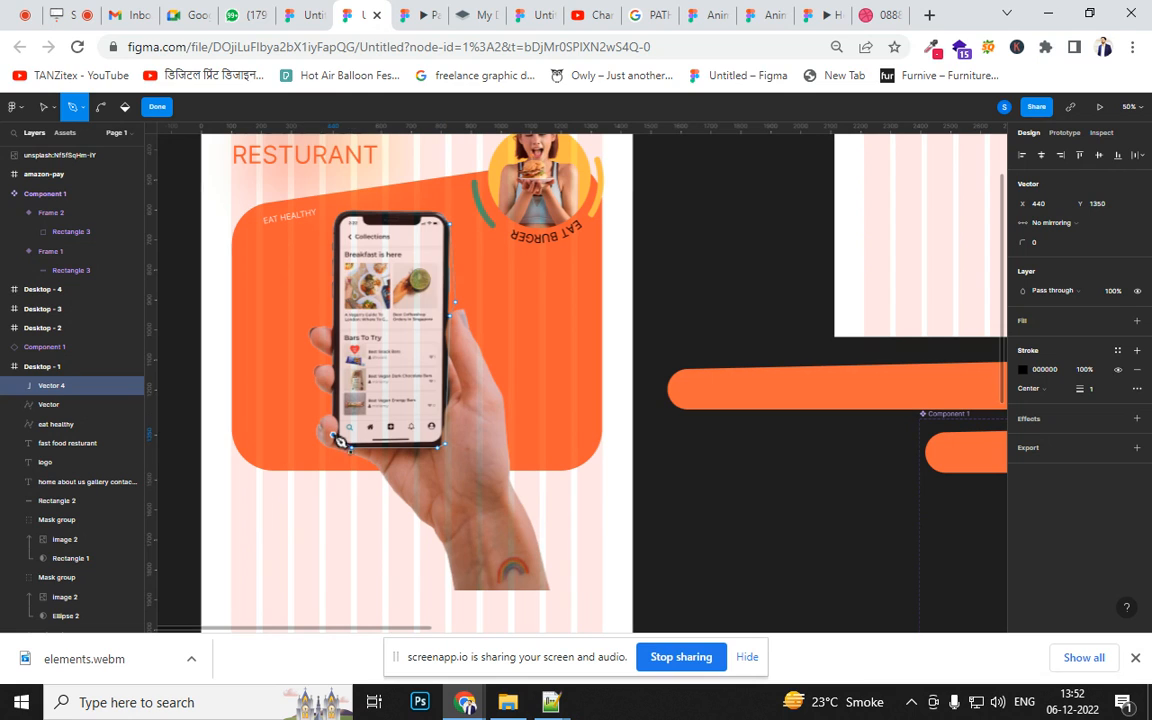
{"action": "left_click", "coordinate": [333, 236]}
{"action": "left_click", "coordinate": [364, 211]}
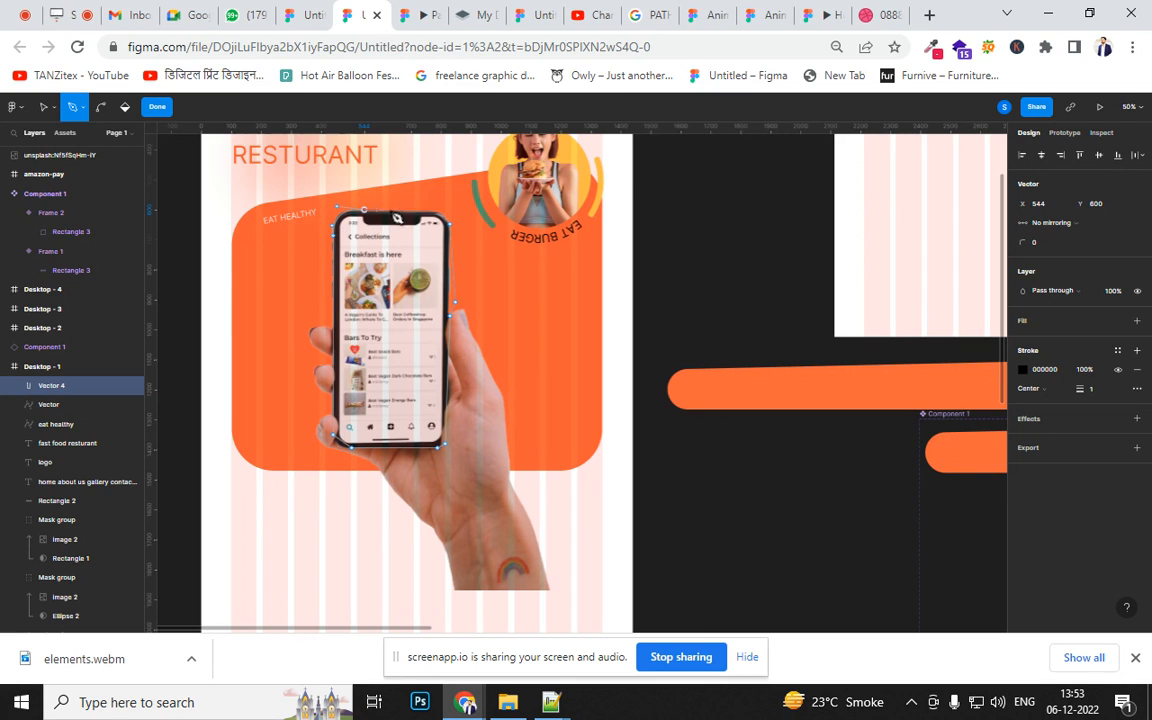
{"action": "left_click", "coordinate": [430, 211]}
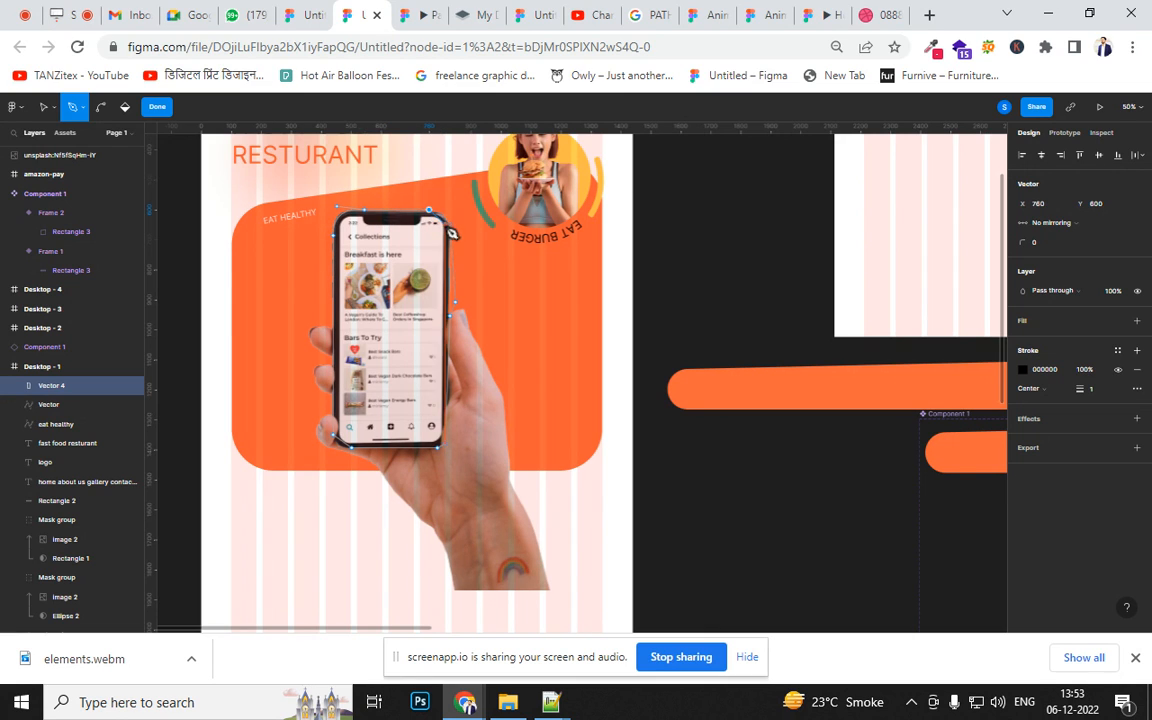
{"action": "left_click", "coordinate": [449, 224]}
{"action": "key", "text": "Escape"}
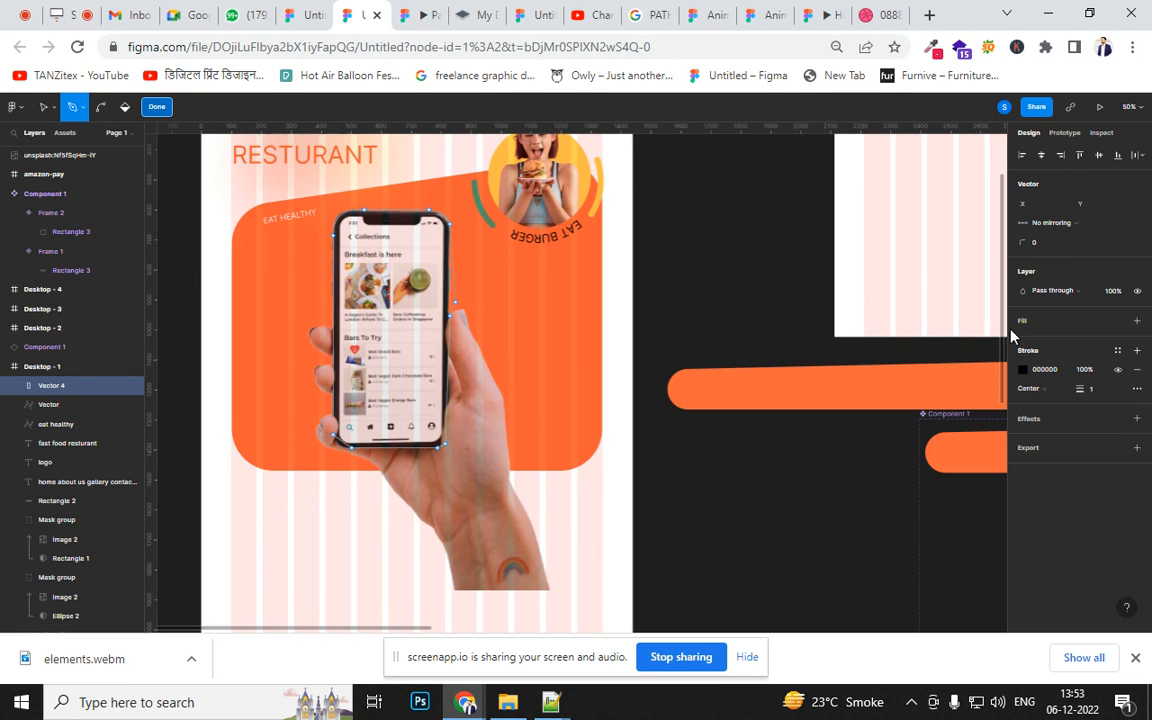
{"action": "key", "text": "Escape"}
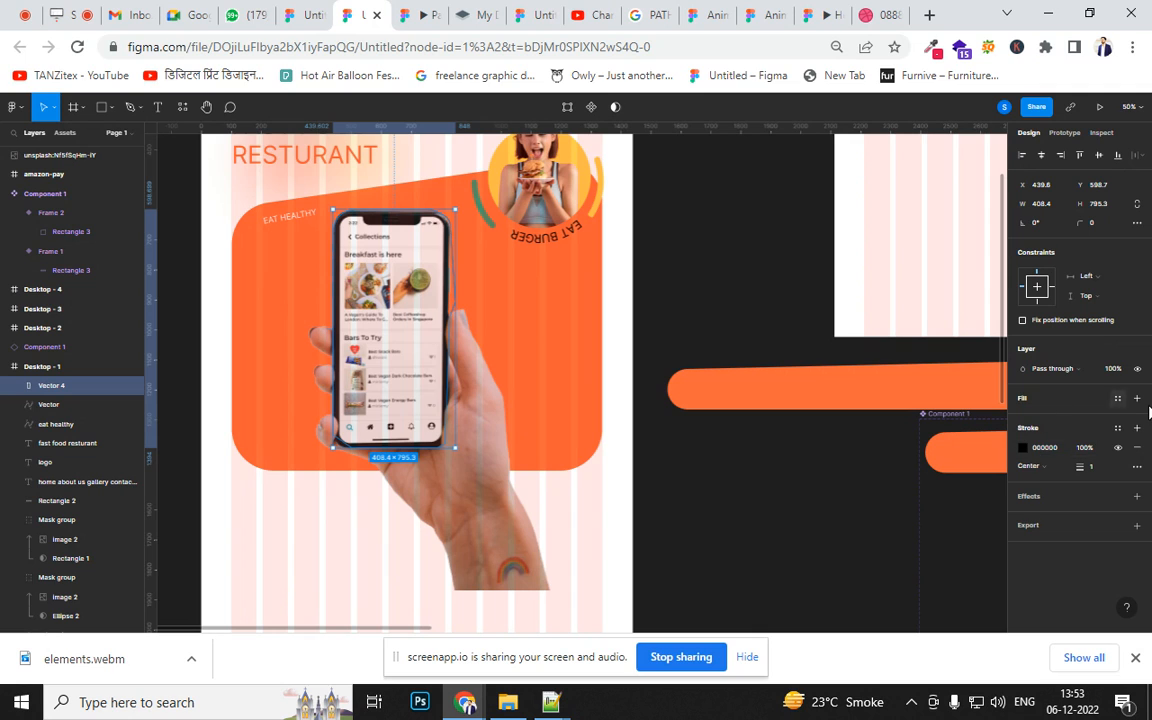
- Add a D9D9D9 fill to the traced phone outline and hide its stroke
{"action": "left_click", "coordinate": [1137, 399]}
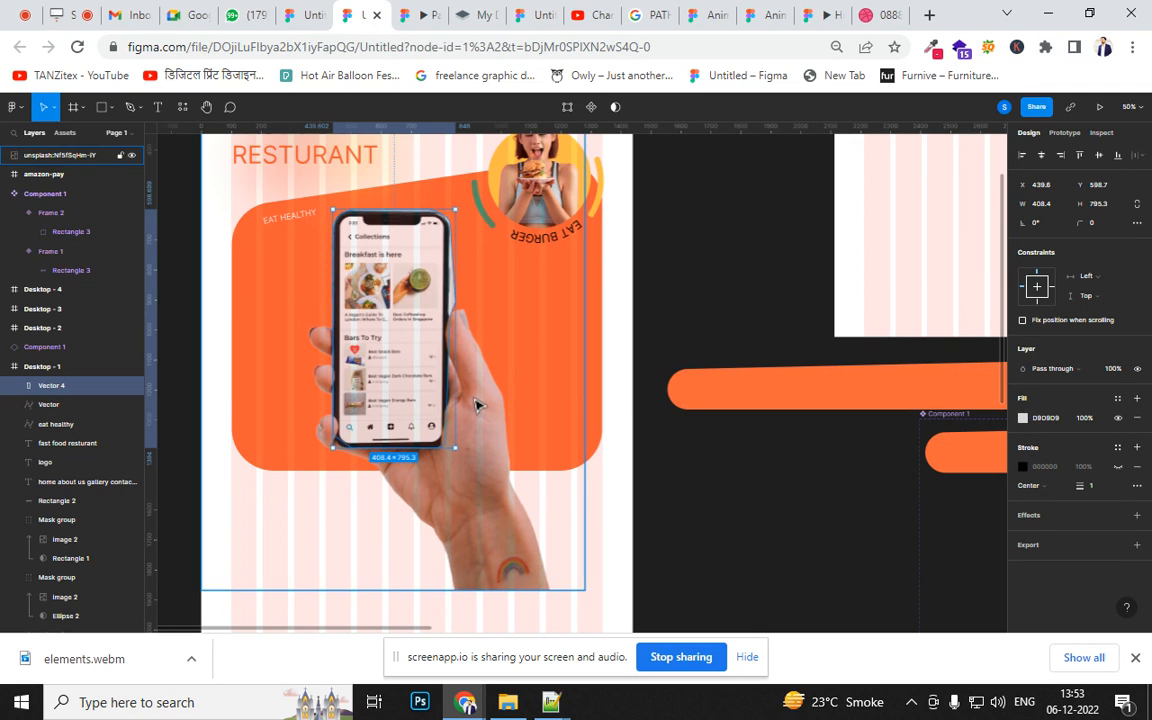
{"action": "left_click", "coordinate": [666, 483]}
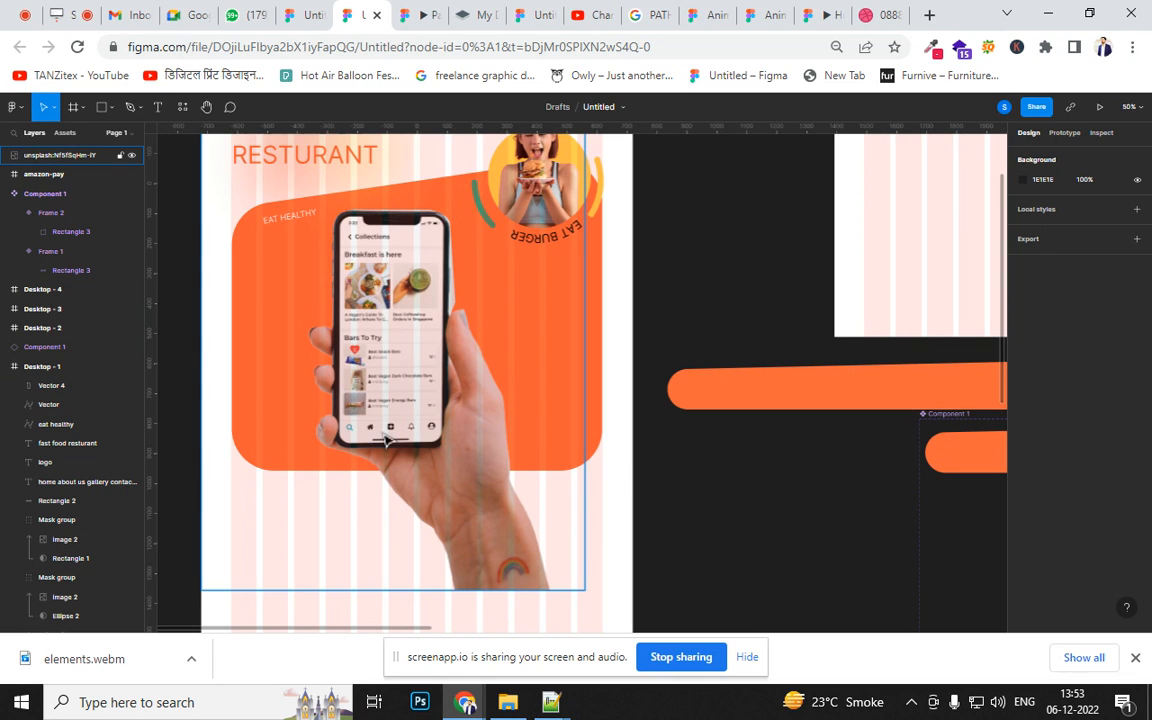
- Try moving the hand-and-phone image off the traced shape and undo the move
{"action": "left_click", "coordinate": [452, 307]}
{"action": "left_click_drag", "start_coordinate": [422, 336], "coordinate": [558, 400]}
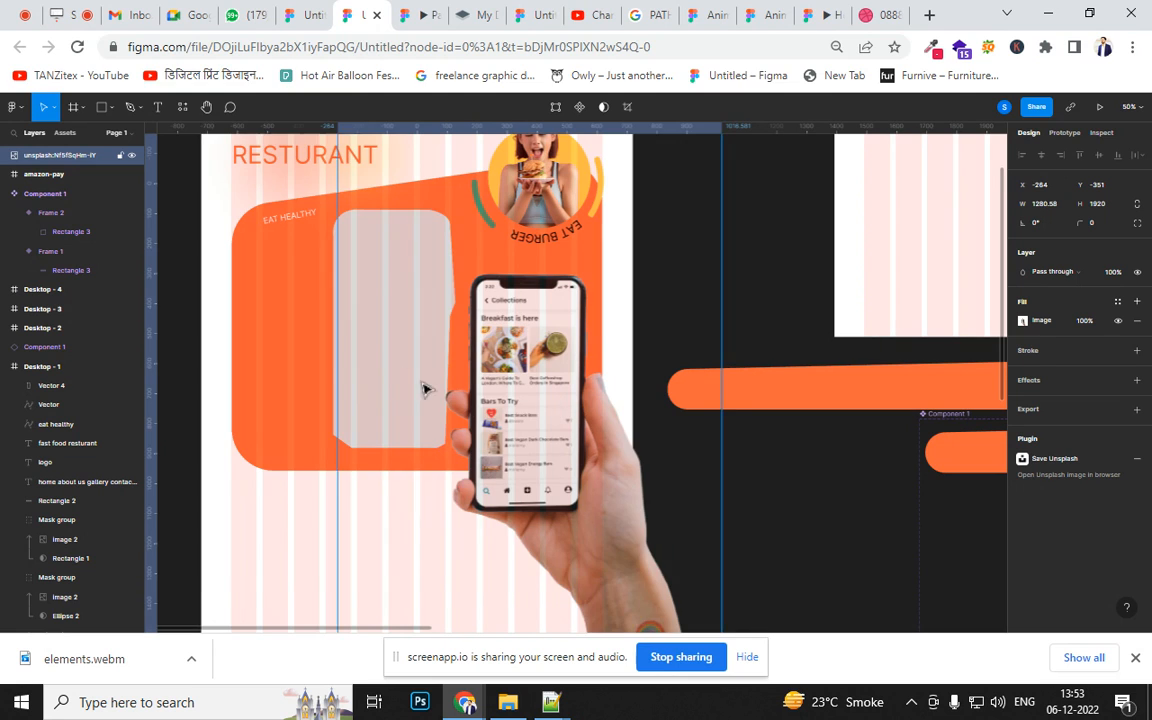
{"action": "key", "text": "ctrl+z"}
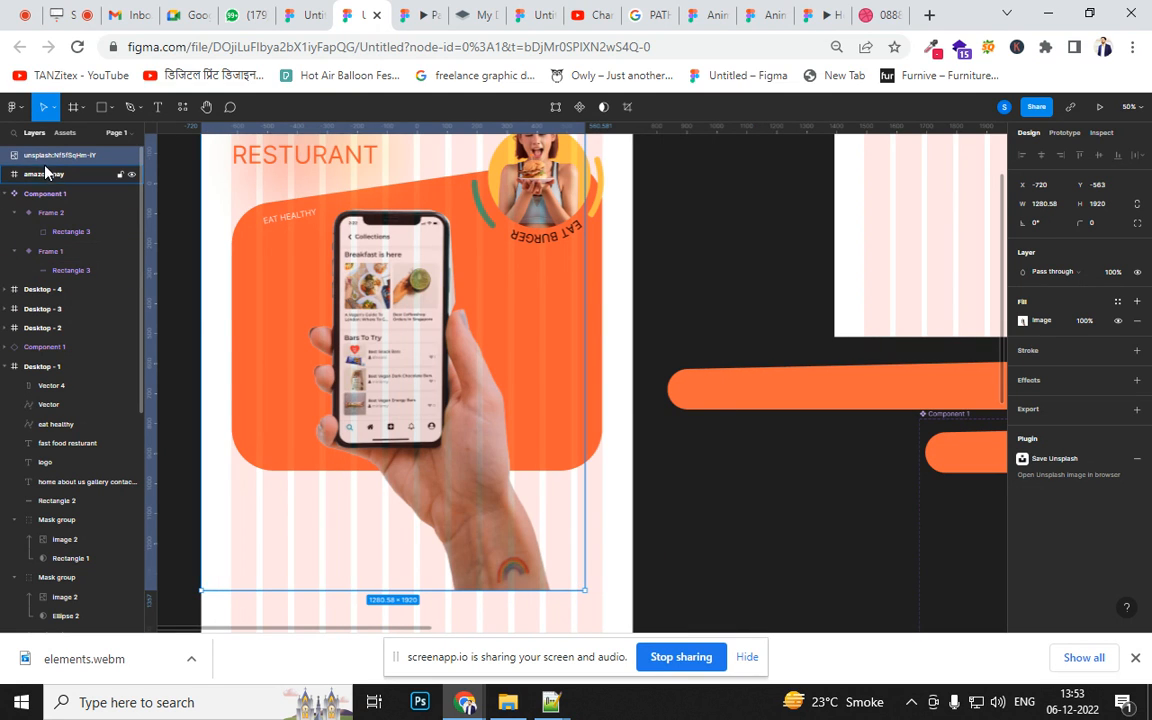
- Move the Unsplash image layer into the Desktop - 1 frame, directly above Vector 4
{"action": "left_click", "coordinate": [52, 386]}
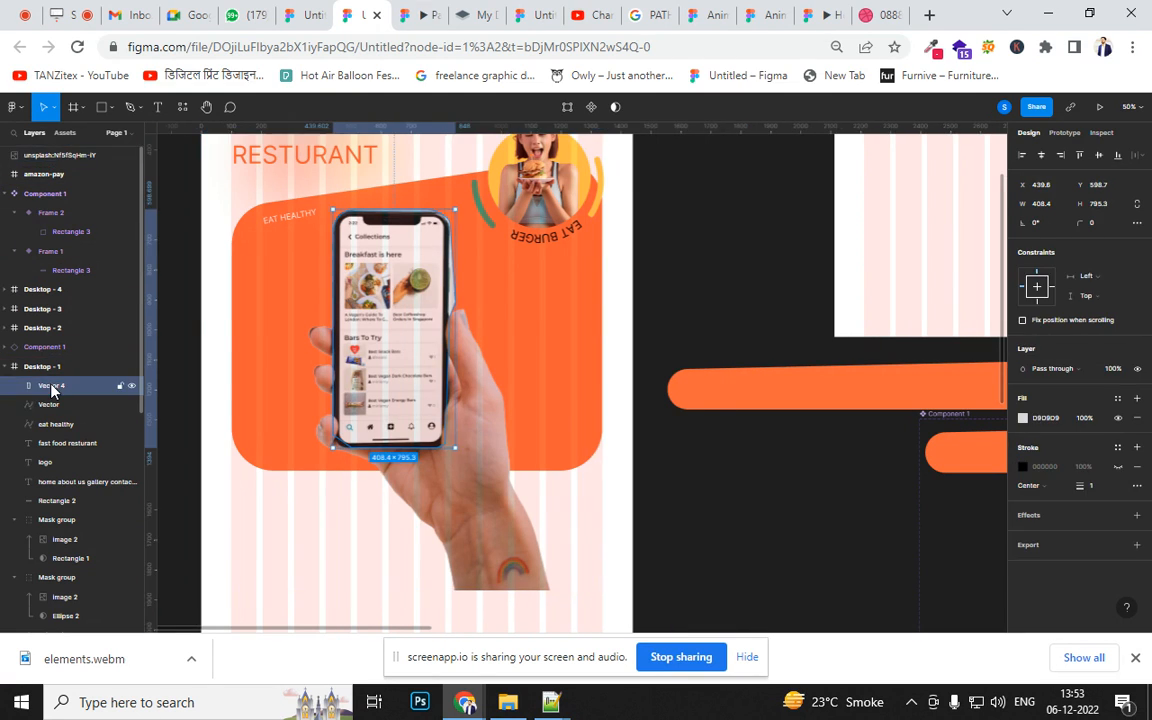
{"action": "left_click", "coordinate": [56, 150]}
{"action": "left_click_drag", "start_coordinate": [63, 260], "coordinate": [48, 366]}
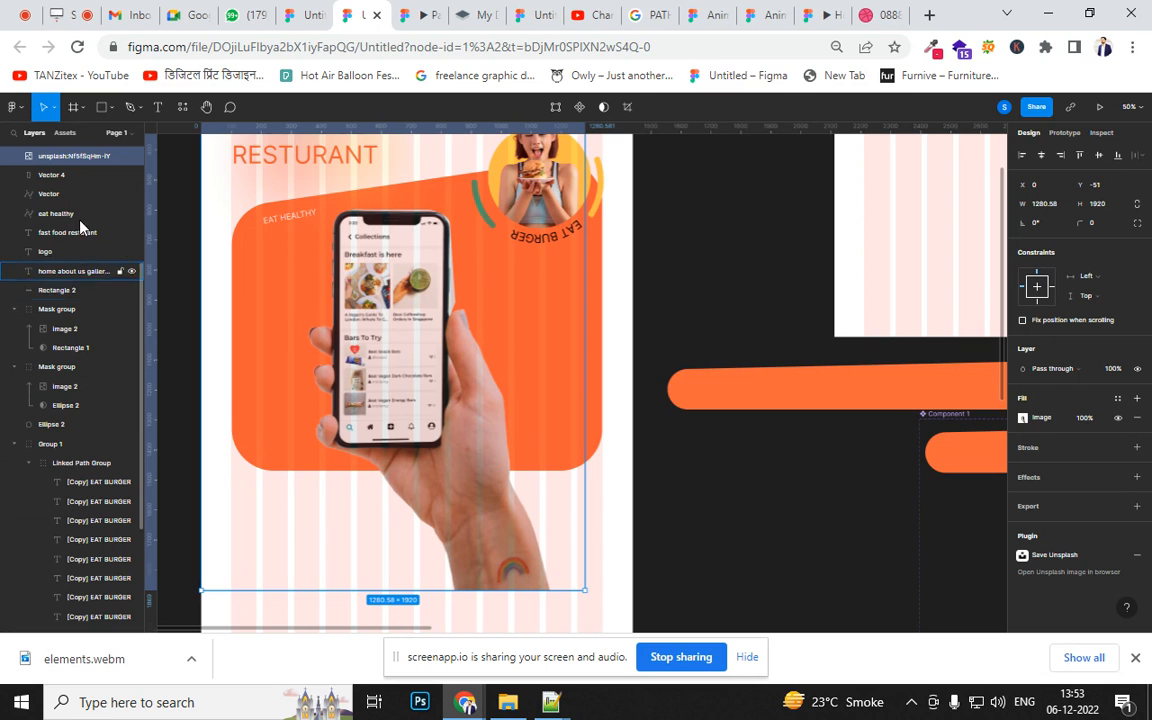
- Mask the Unsplash hand-and-phone image with the traced phone outline, Vector 4, so only the phone area shows
{"action": "left_click", "coordinate": [73, 177], "text": "shift"}
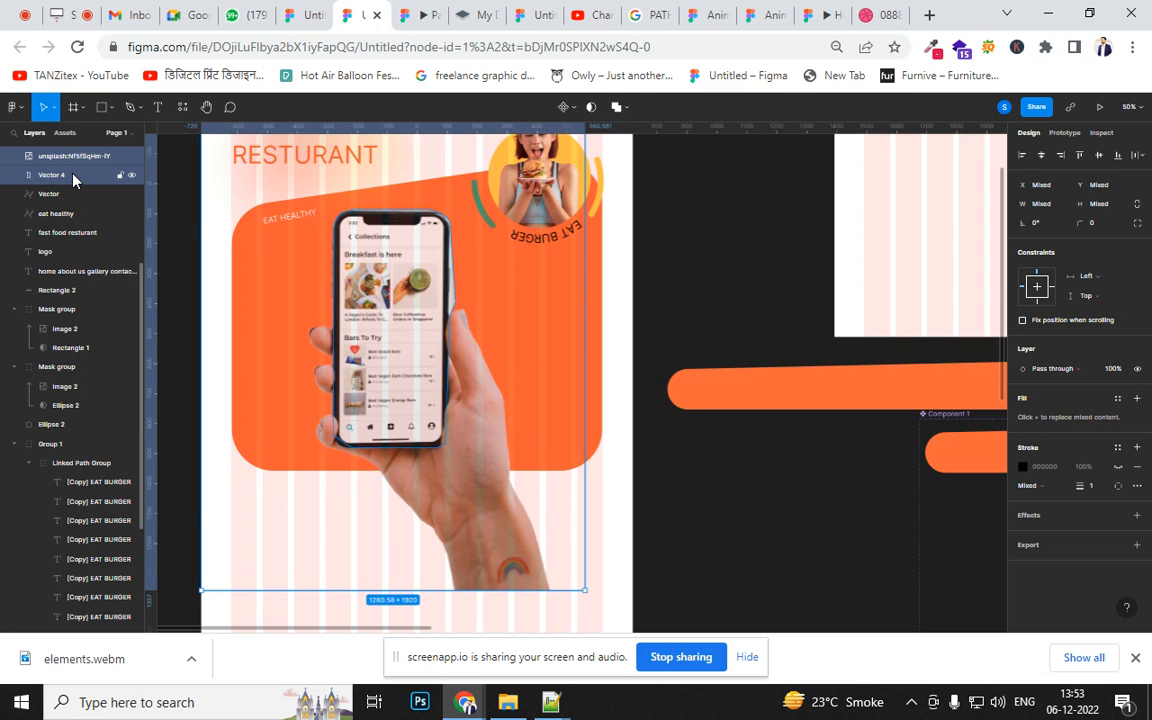
{"action": "right_click", "coordinate": [73, 177]}
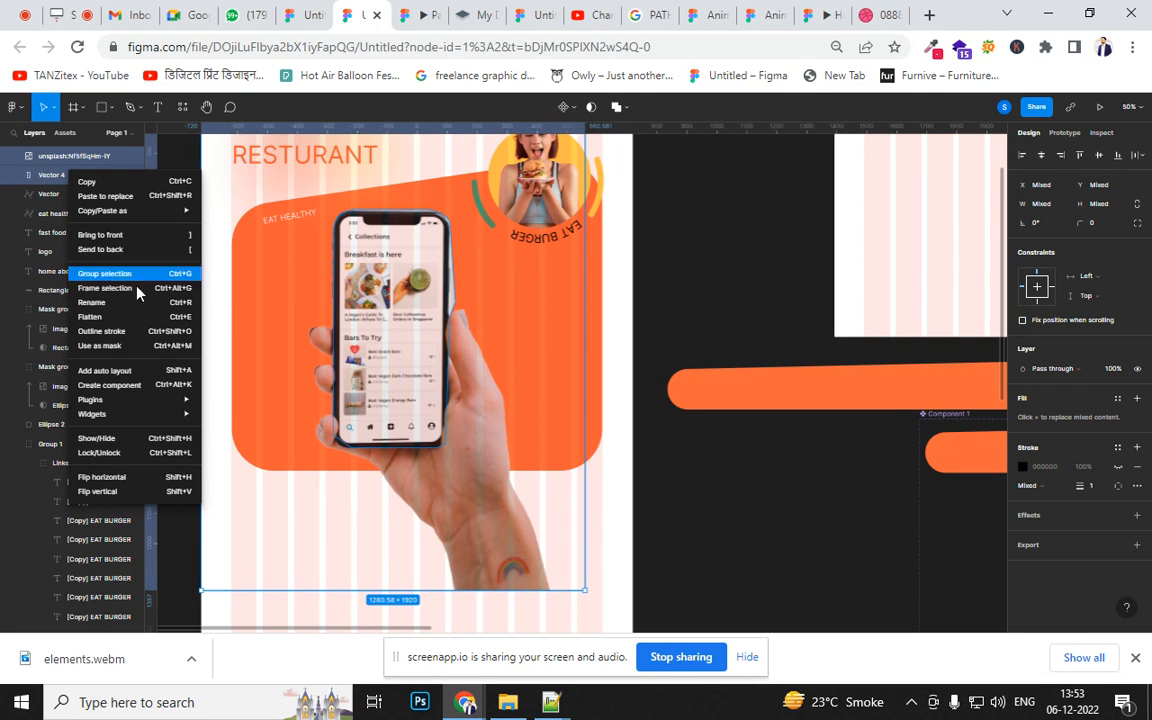
{"action": "left_click", "coordinate": [362, 355]}
{"action": "right_click", "coordinate": [362, 355]}
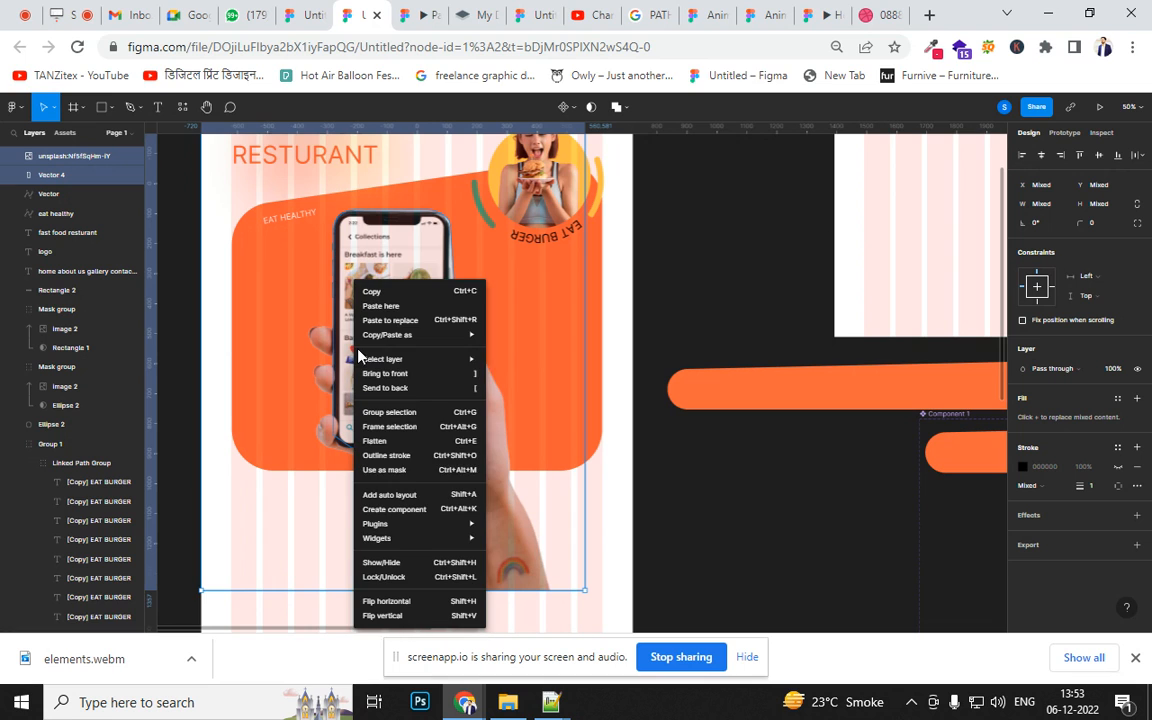
{"action": "left_click", "coordinate": [428, 472]}
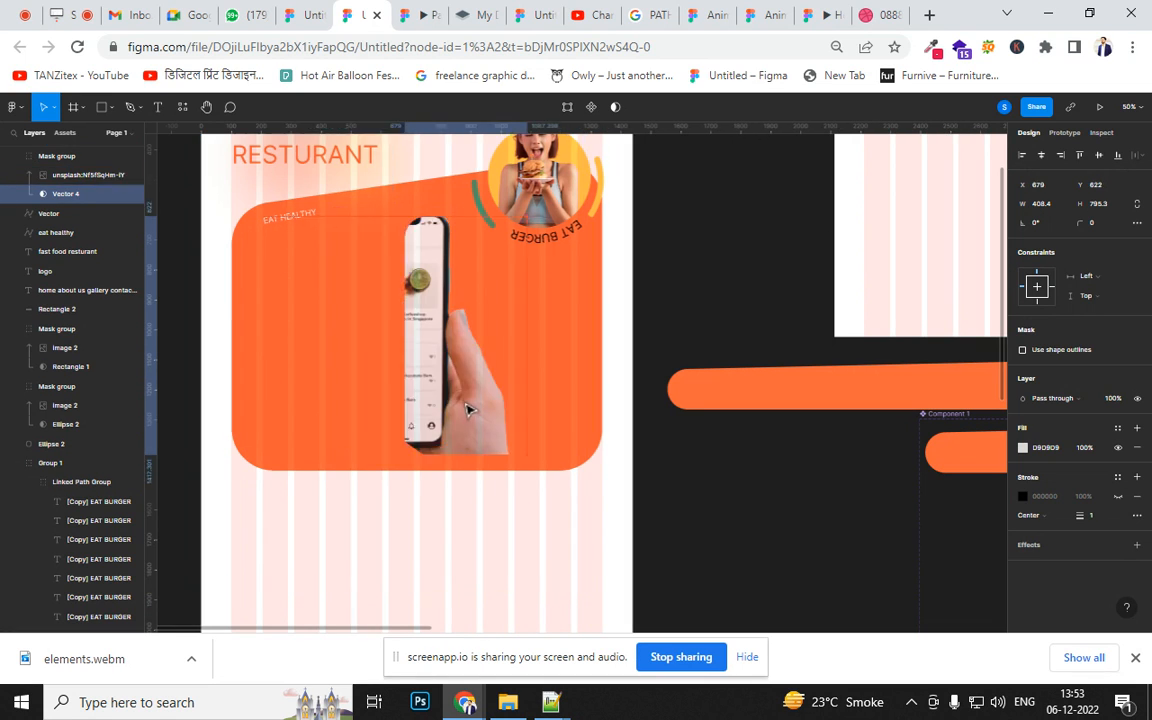
{"action": "left_click", "coordinate": [684, 545]}
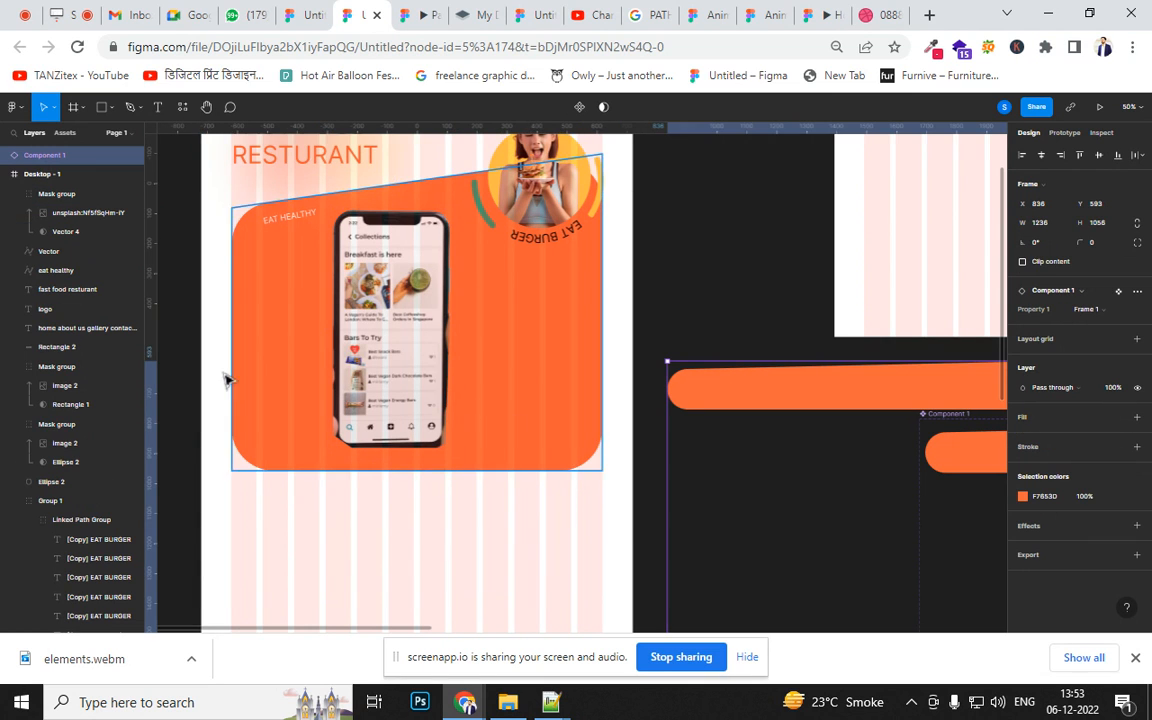
- Move the masked phone group to the left part of the orange section, at X 169.6, Y 478.7
{"action": "left_click", "coordinate": [40, 196]}
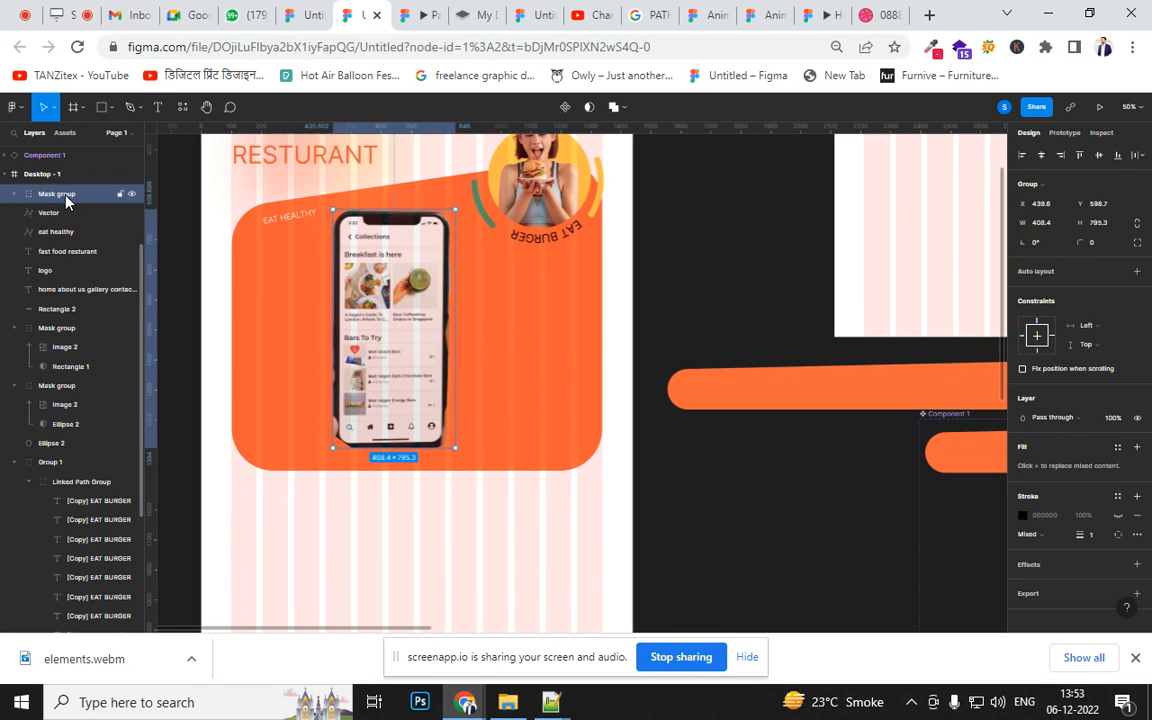
{"action": "key", "text": "shift+Up"}
{"action": "key", "text": "shift+Up"}
{"action": "key", "text": "shift+Up"}
{"action": "key", "text": "shift+Up"}
{"action": "key", "text": "shift+Up"}
{"action": "key", "text": "shift+Up"}
{"action": "key", "text": "shift+Up"}
{"action": "key", "text": "shift+Up"}
{"action": "key", "text": "shift+Up"}
{"action": "key", "text": "shift+Up"}
{"action": "key", "text": "shift+Up"}
{"action": "key", "text": "shift+Up"}
{"action": "key", "text": "shift+Up"}
{"action": "key", "text": "shift+Up"}
{"action": "key", "text": "shift+Up"}
{"action": "key", "text": "shift+Up"}
{"action": "key", "text": "shift+Up"}
{"action": "key", "text": "shift+Up"}
{"action": "key", "text": "shift+Up"}
{"action": "key", "text": "shift+Up"}
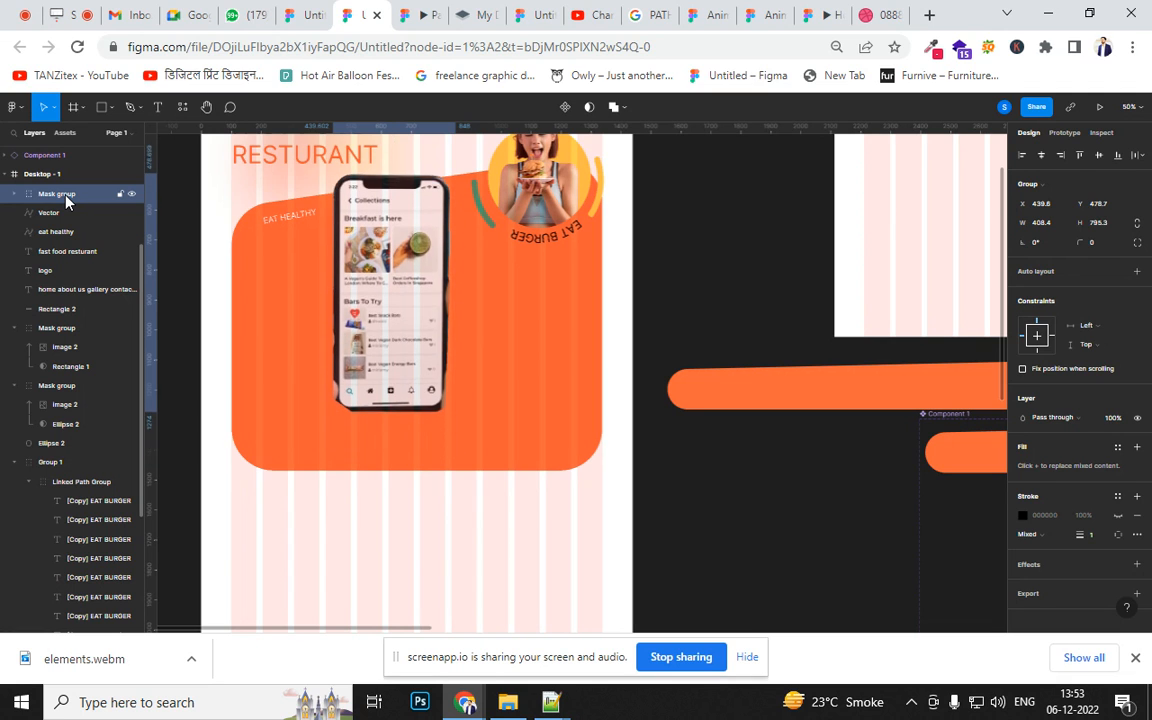
{"action": "key", "text": "shift+Left"}
{"action": "key", "text": "shift+Left"}
{"action": "key", "text": "shift+Left"}
{"action": "key", "text": "shift+Down"}
{"action": "key", "text": "shift+Down"}
{"action": "key", "text": "shift+Down"}
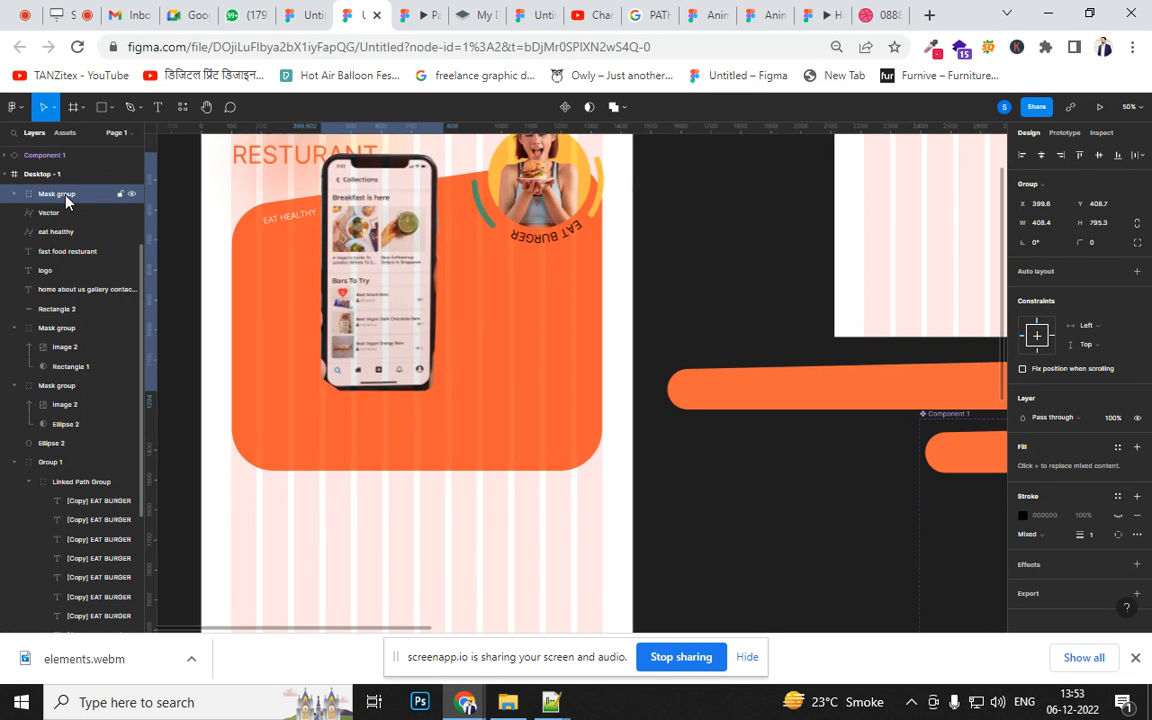
{"action": "key", "text": "shift+Down"}
{"action": "key", "text": "shift+Down"}
{"action": "key", "text": "shift+Down"}
{"action": "key", "text": "shift+Down"}
{"action": "key", "text": "shift+Left"}
{"action": "key", "text": "shift+Left"}
{"action": "key", "text": "shift+Left"}
{"action": "key", "text": "shift+Left"}
{"action": "key", "text": "shift+Left"}
{"action": "key", "text": "shift+Left"}
{"action": "key", "text": "shift+Left"}
{"action": "key", "text": "shift+Left"}
{"action": "key", "text": "shift+Left"}
{"action": "key", "text": "shift+Left"}
{"action": "key", "text": "shift+Left"}
{"action": "key", "text": "shift+Left"}
{"action": "key", "text": "shift+Left"}
{"action": "key", "text": "shift+Left"}
{"action": "key", "text": "shift+Left"}
{"action": "key", "text": "shift+Left"}
{"action": "key", "text": "shift+Left"}
{"action": "key", "text": "shift+Left"}
{"action": "key", "text": "shift+Left"}
{"action": "key", "text": "shift+Left"}
{"action": "key", "text": "shift+Left"}
{"action": "key", "text": "shift+Down"}
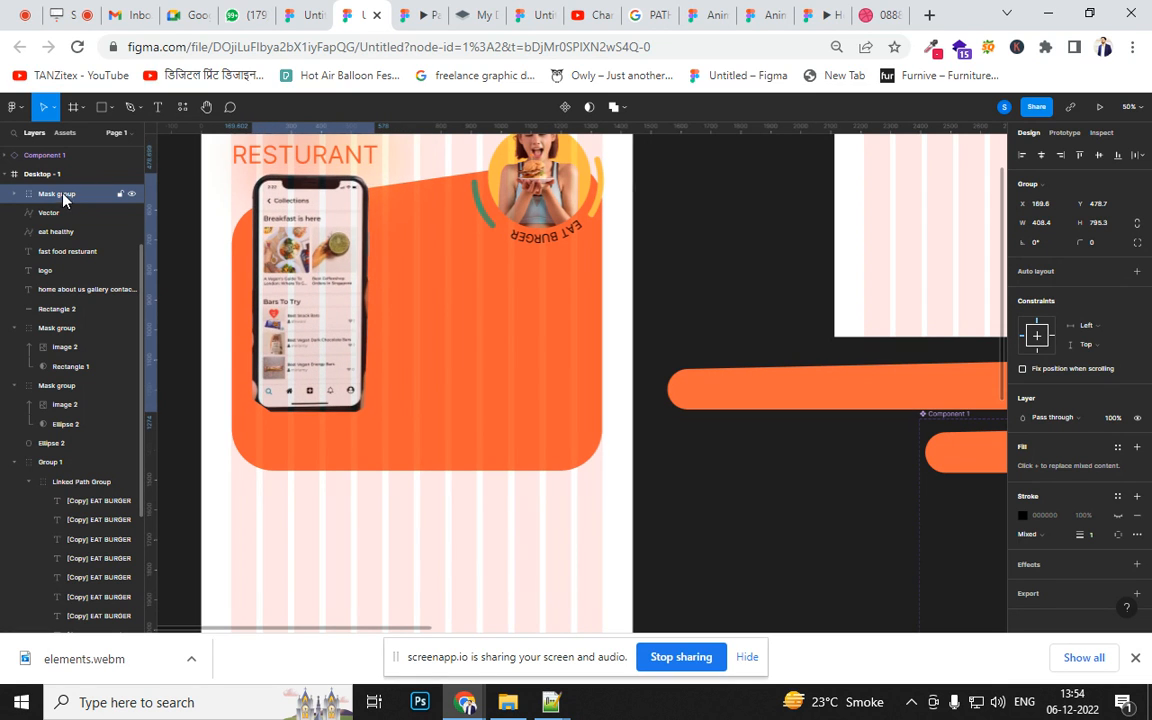
- Shift the orange Rectangle 3 slightly down and reposition the masked phone group at X 181, Y 513
{"action": "left_click", "coordinate": [463, 336]}
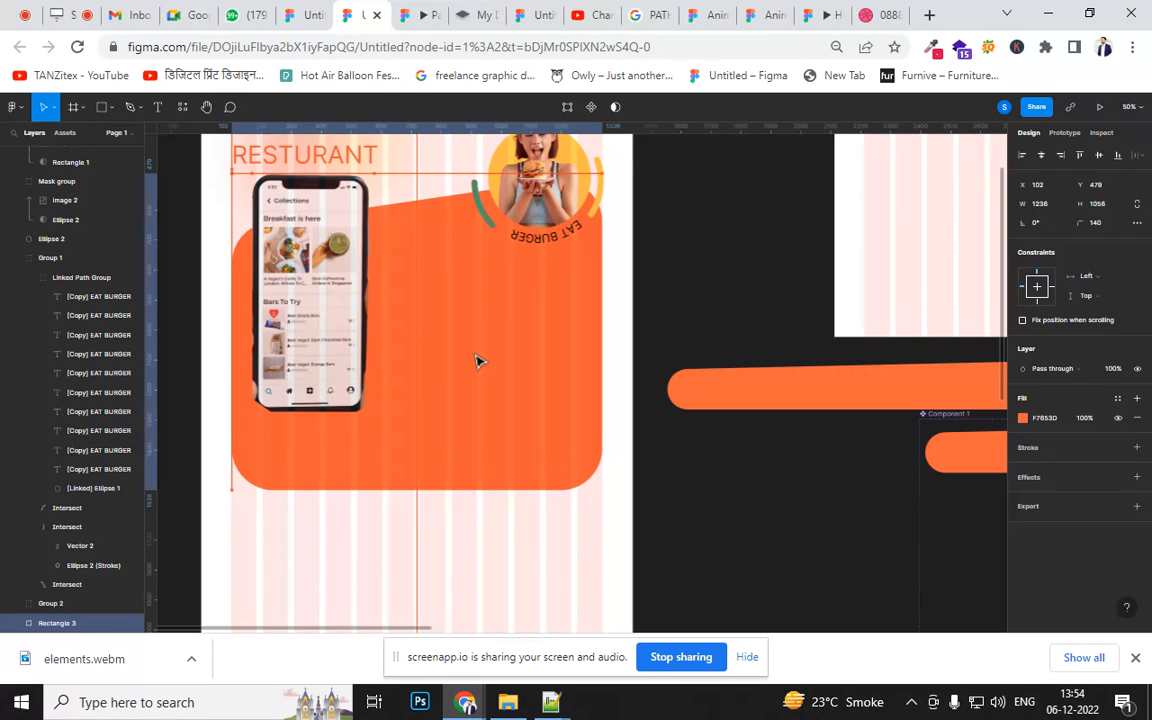
{"action": "left_click", "coordinate": [322, 343]}
{"action": "left_click_drag", "start_coordinate": [322, 343], "coordinate": [325, 353]}
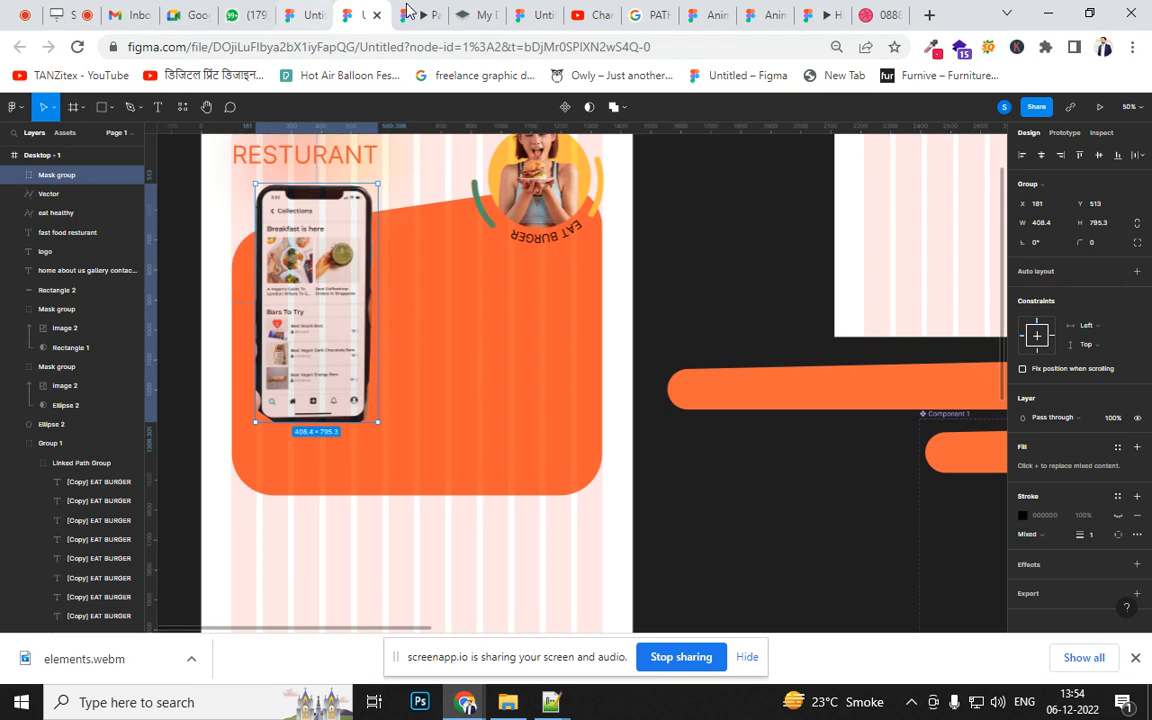
- Review the phone placement in the prototype preview and compare it with the Meal Monkey reference design
{"action": "left_click", "coordinate": [412, 14]}
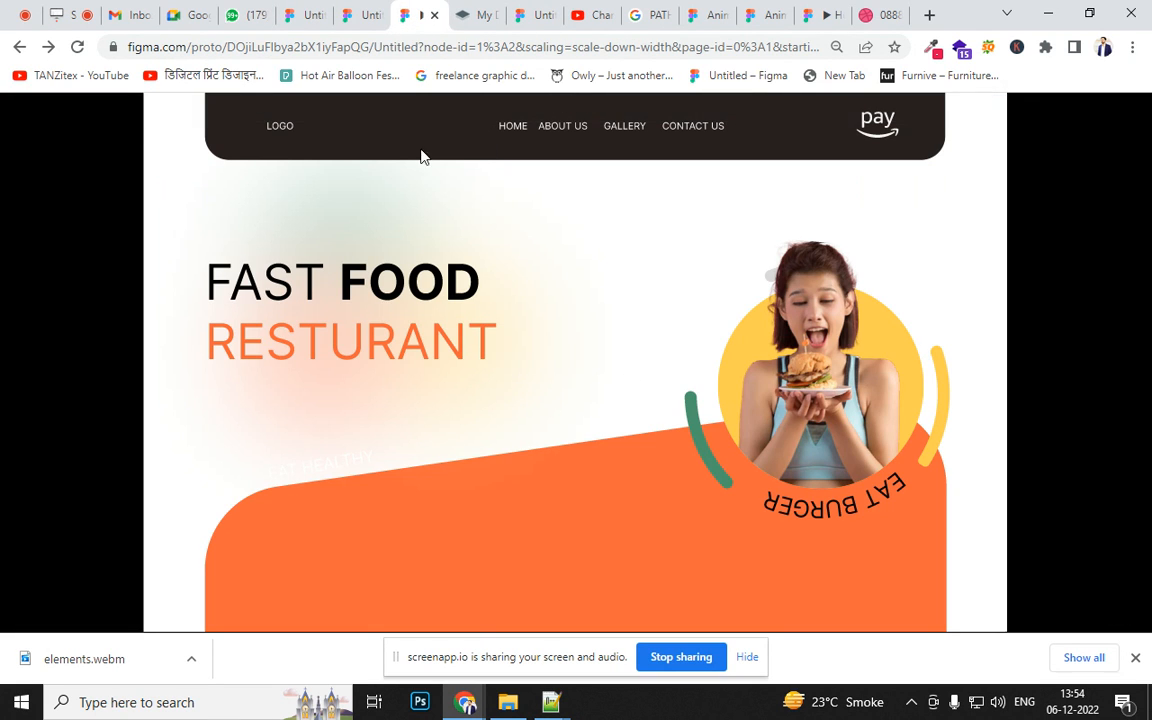
{"action": "scroll", "coordinate": [678, 268], "scroll_direction": "down", "scroll_amount": 2}
{"action": "left_click_drag", "start_coordinate": [678, 262], "coordinate": [677, 418]}
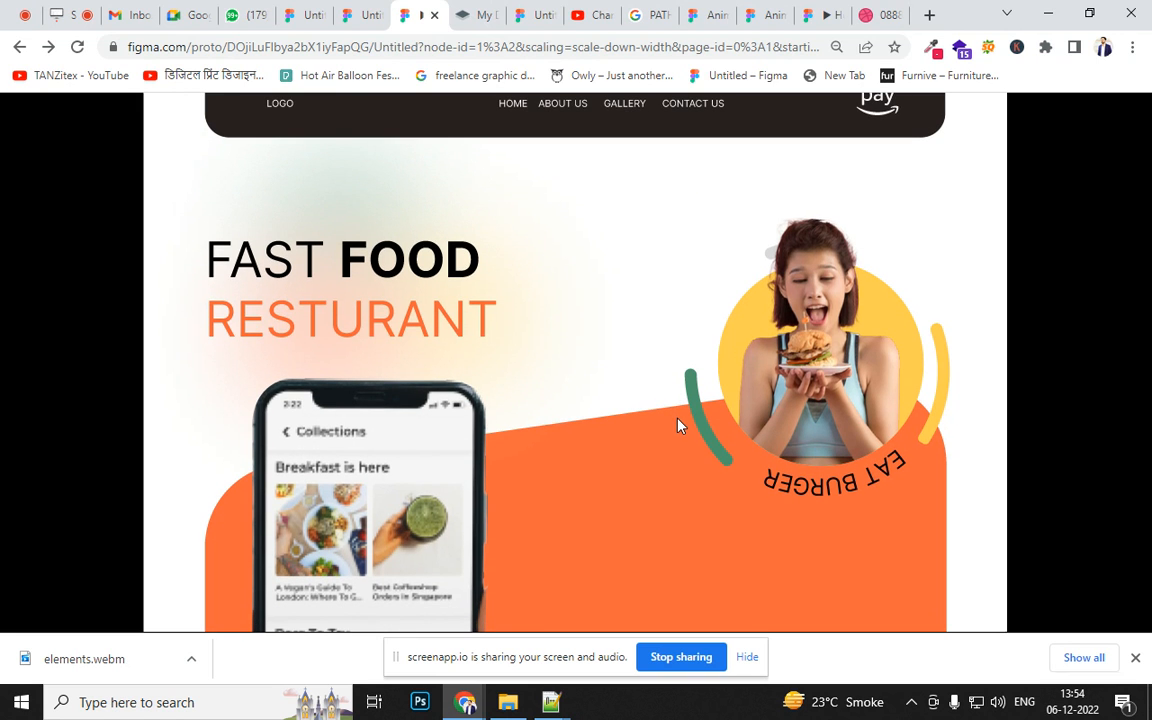
{"action": "left_click", "coordinate": [880, 16]}
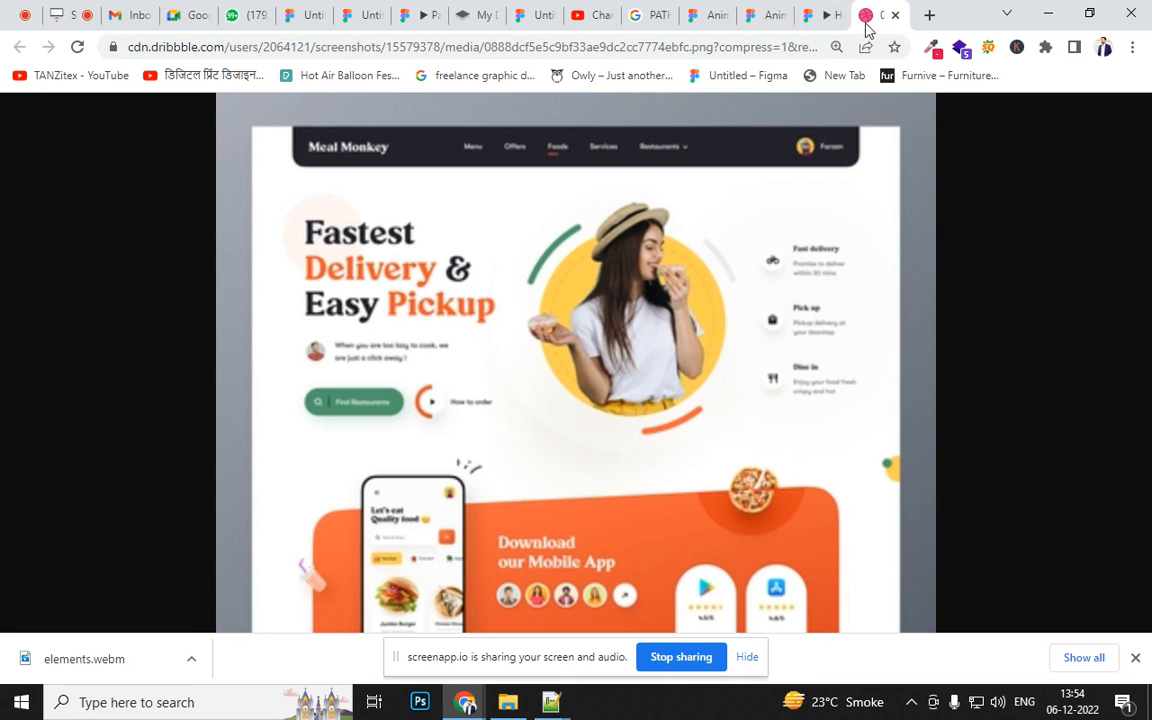
- Search Google Images for "3d web ui" in a new browser tab
{"action": "left_click", "coordinate": [929, 16]}
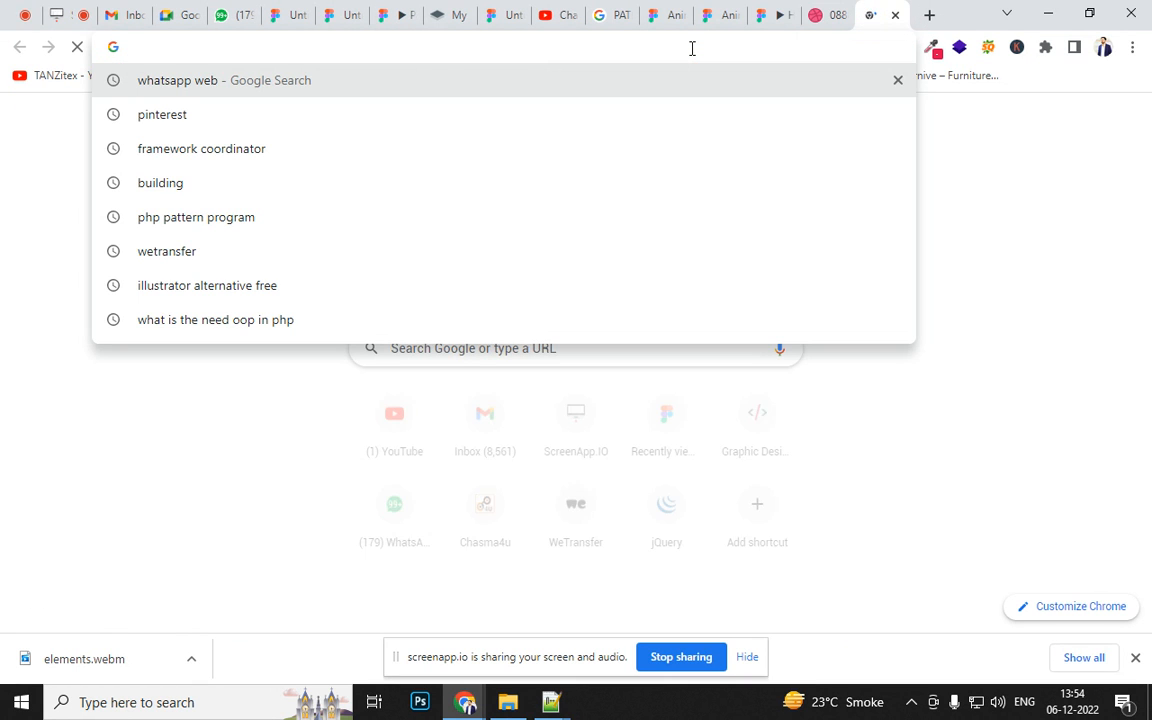
{"action": "type", "text": "3d web ui"}
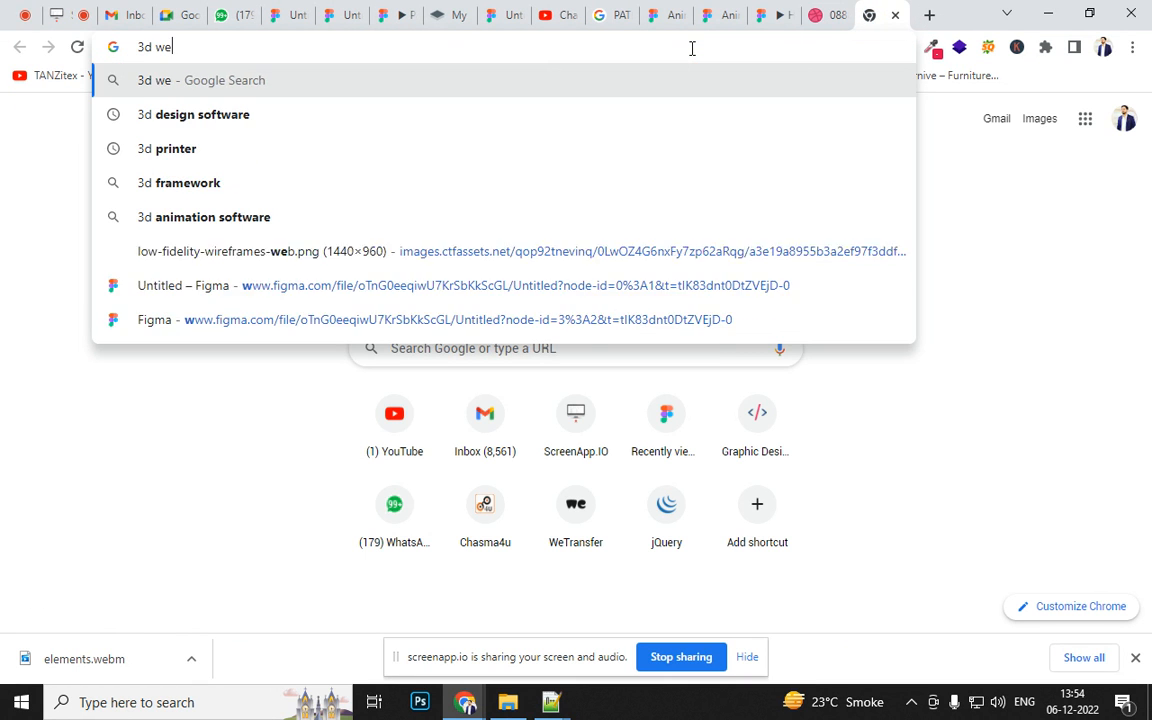
{"action": "key", "text": "Return"}
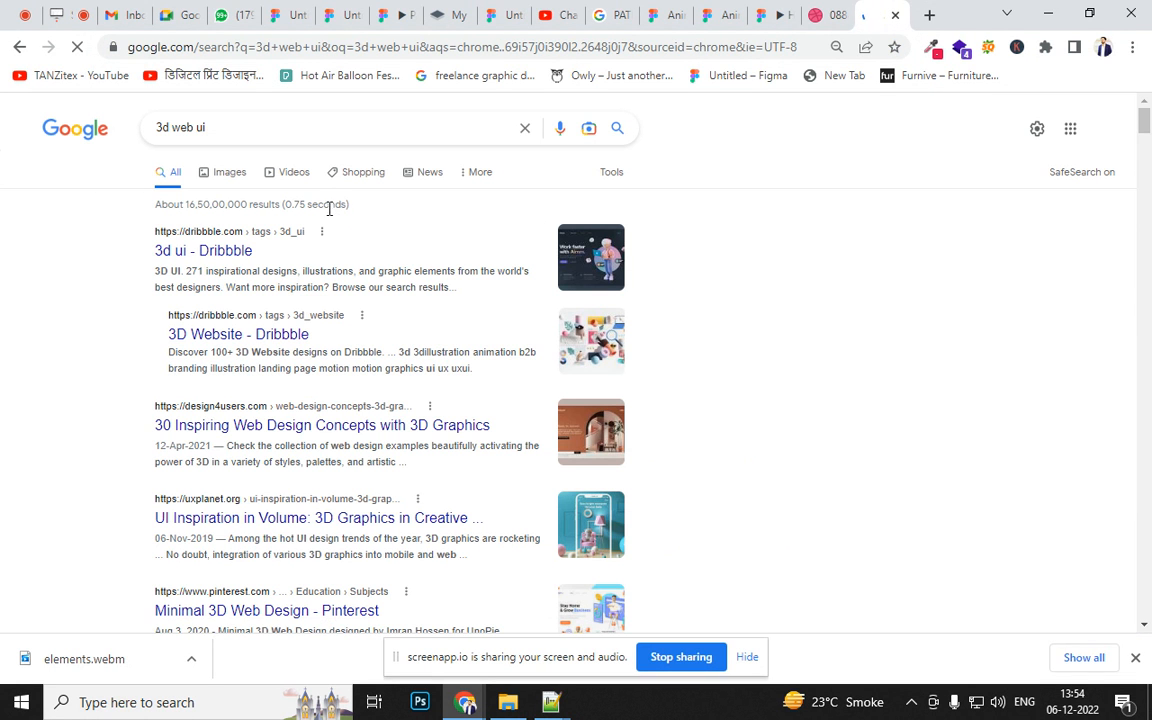
{"action": "left_click", "coordinate": [236, 182]}
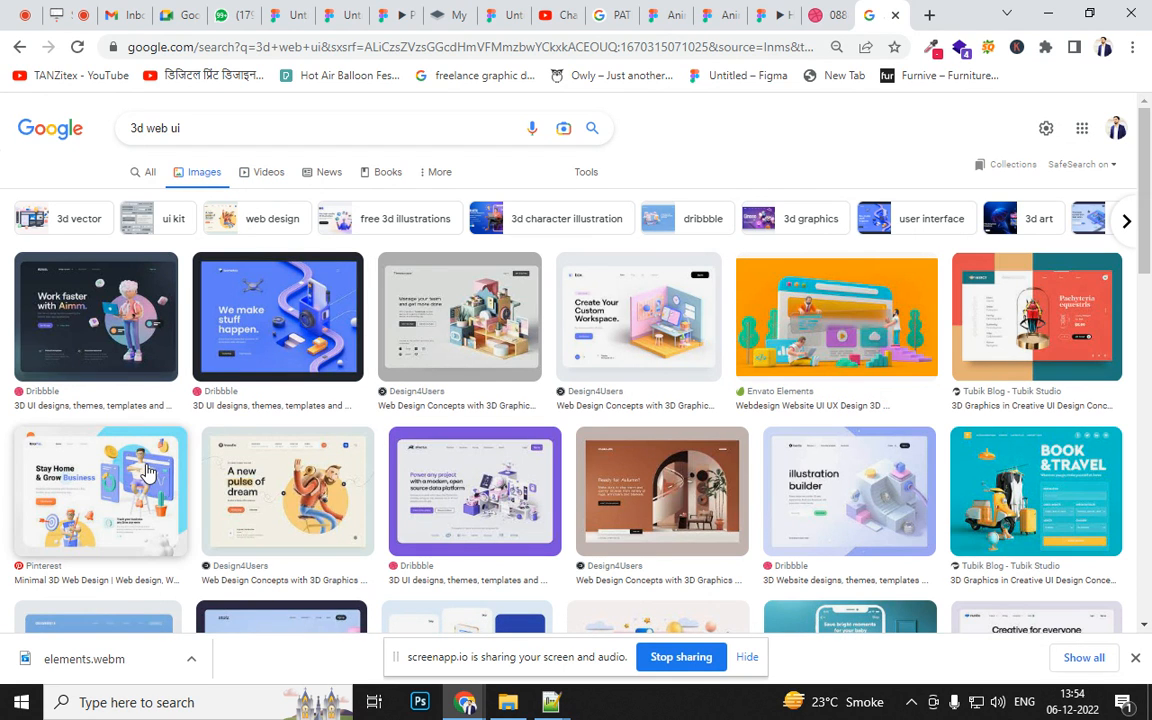
{"action": "left_click", "coordinate": [931, 48]}
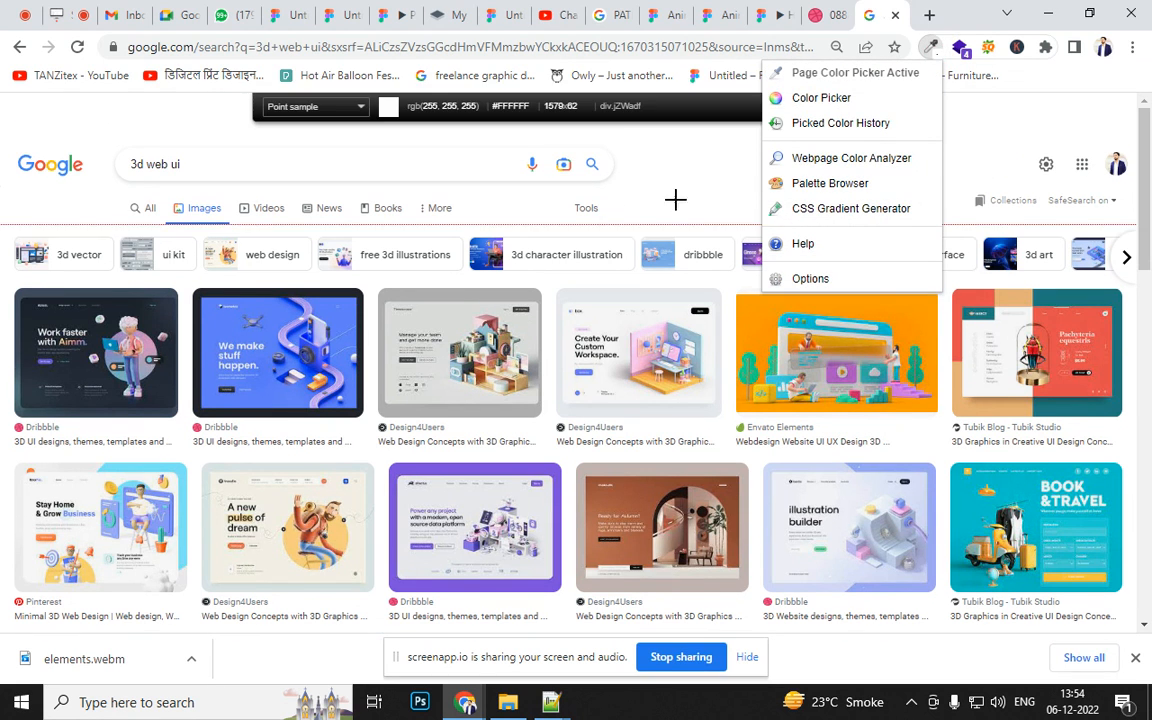
{"action": "left_click", "coordinate": [812, 80]}
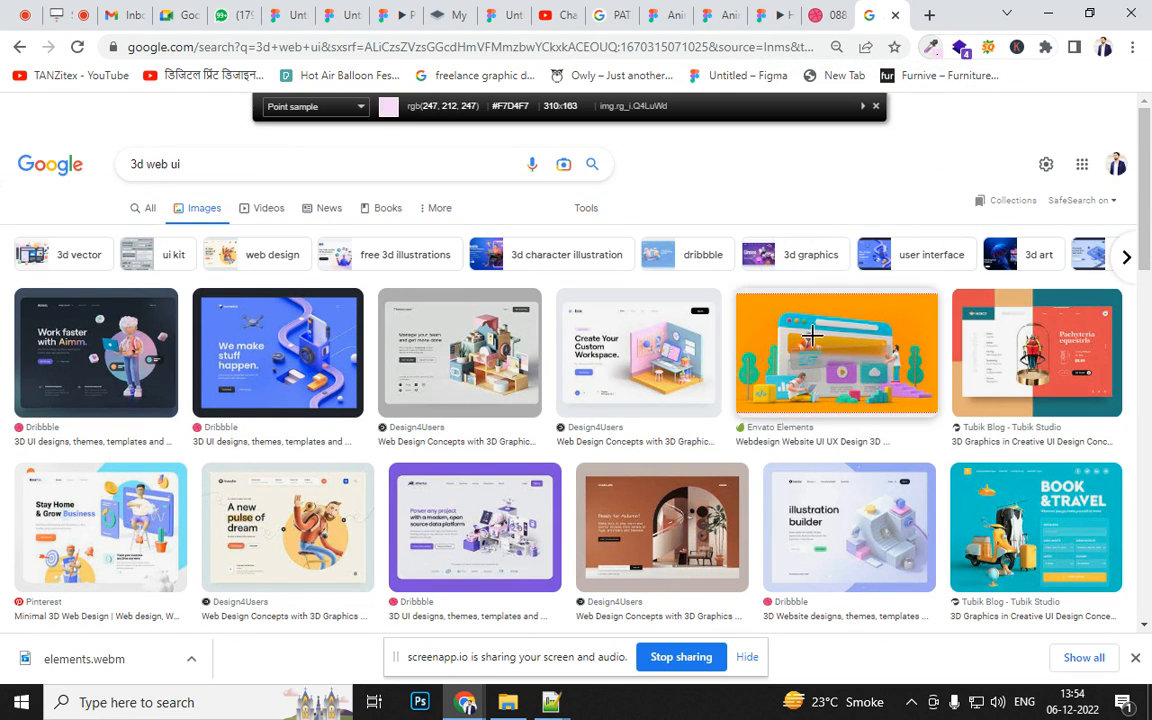
{"action": "left_click", "coordinate": [878, 110]}
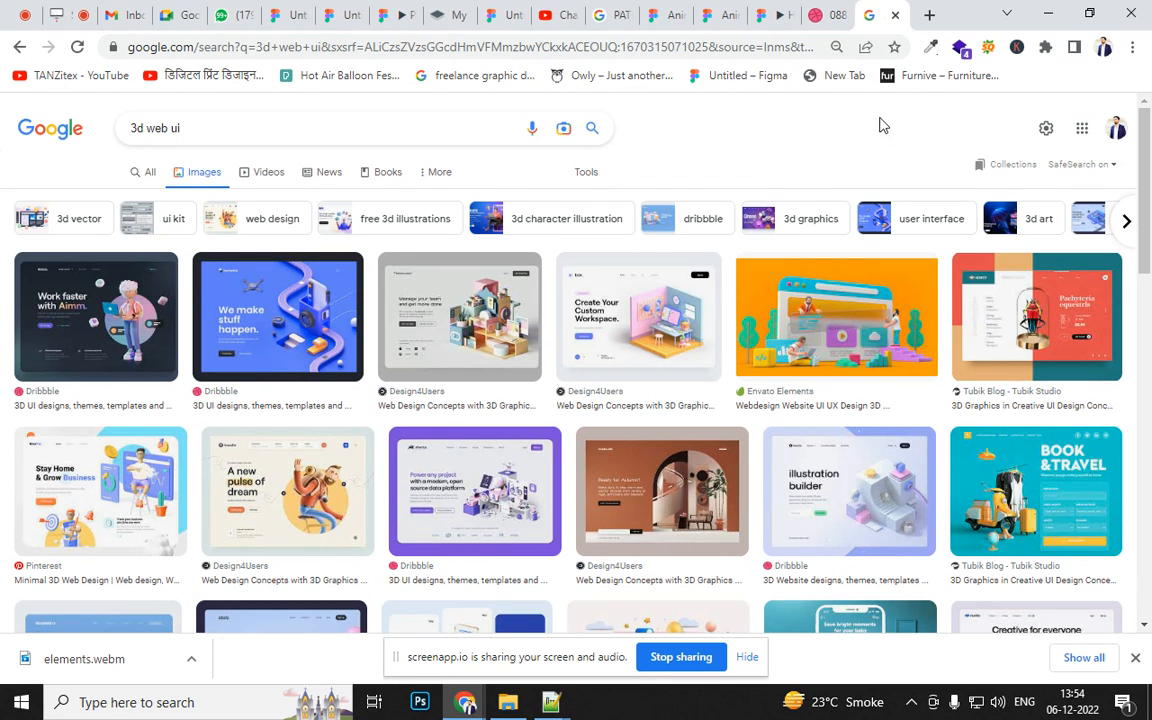
- Browse the 3D web UI image results, previewing the Behance character illustration and several Dribbble landing page designs with their related content
{"action": "left_click_drag", "start_coordinate": [1148, 147], "coordinate": [1148, 292]}
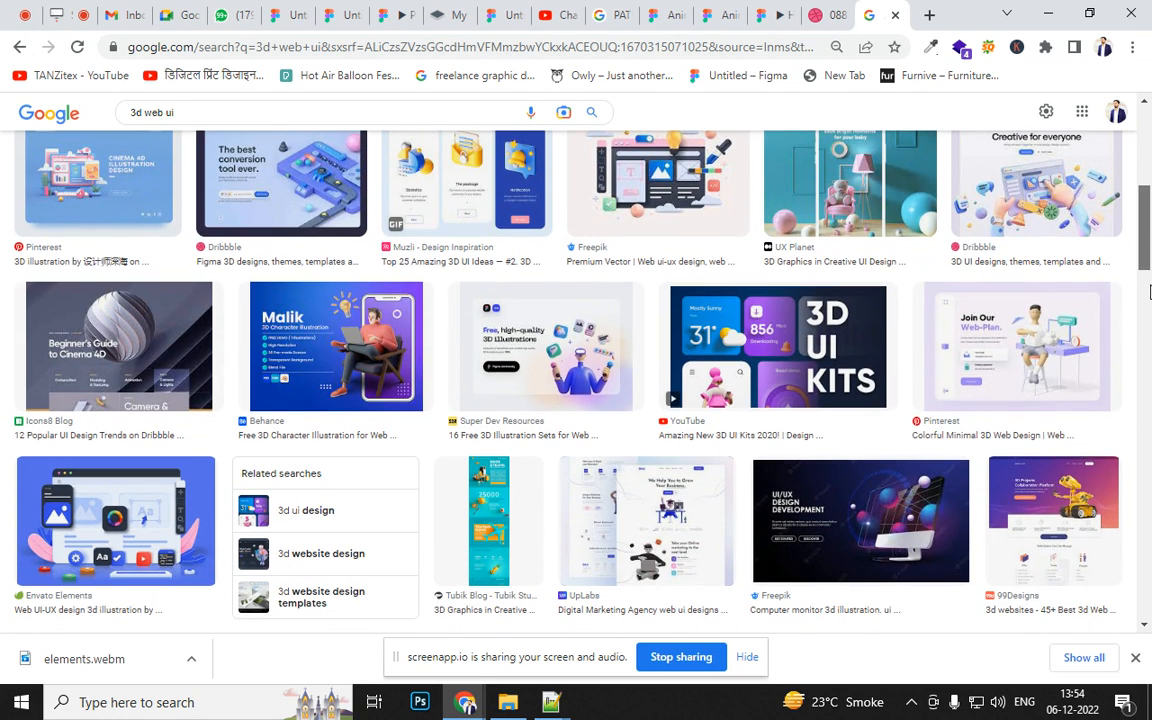
{"action": "left_click", "coordinate": [381, 342]}
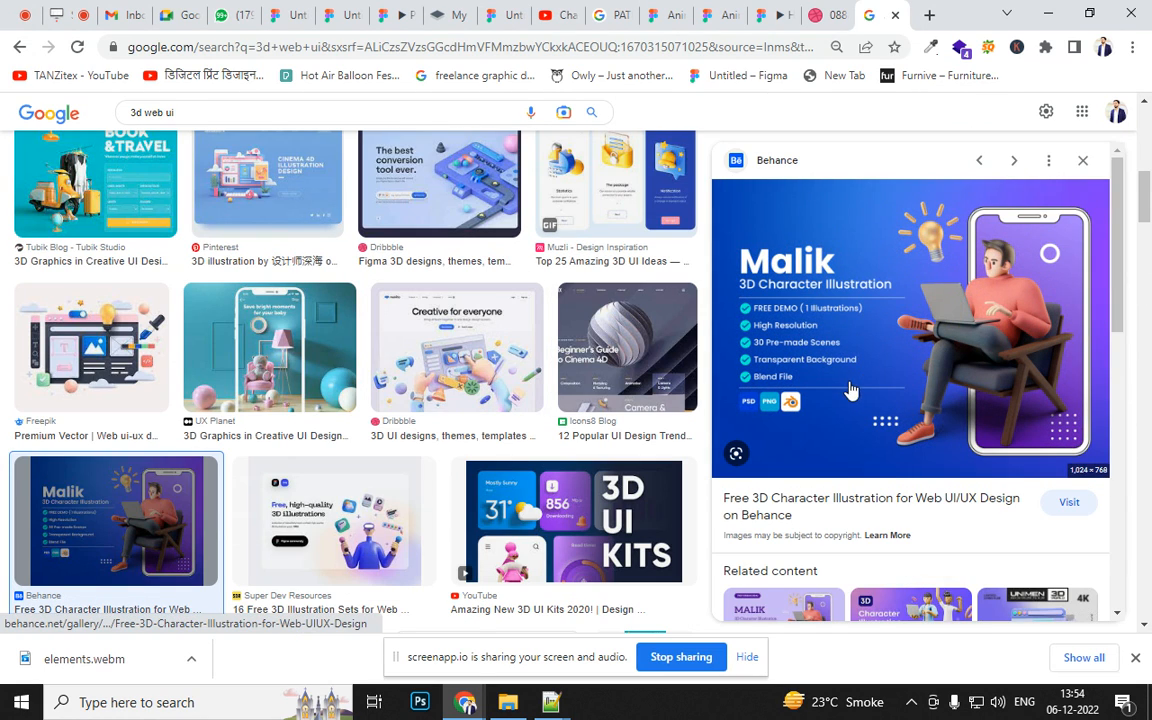
{"action": "left_click_drag", "start_coordinate": [1148, 201], "coordinate": [1150, 295]}
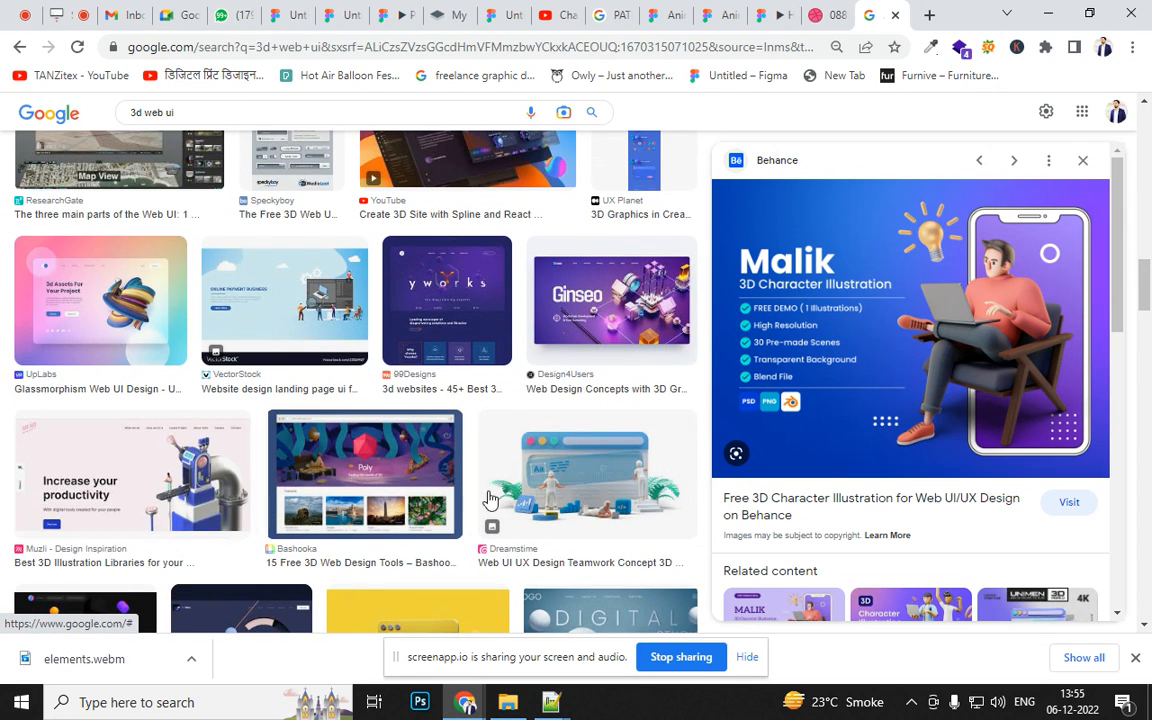
{"action": "scroll", "coordinate": [1133, 279], "scroll_direction": "down", "scroll_amount": 4}
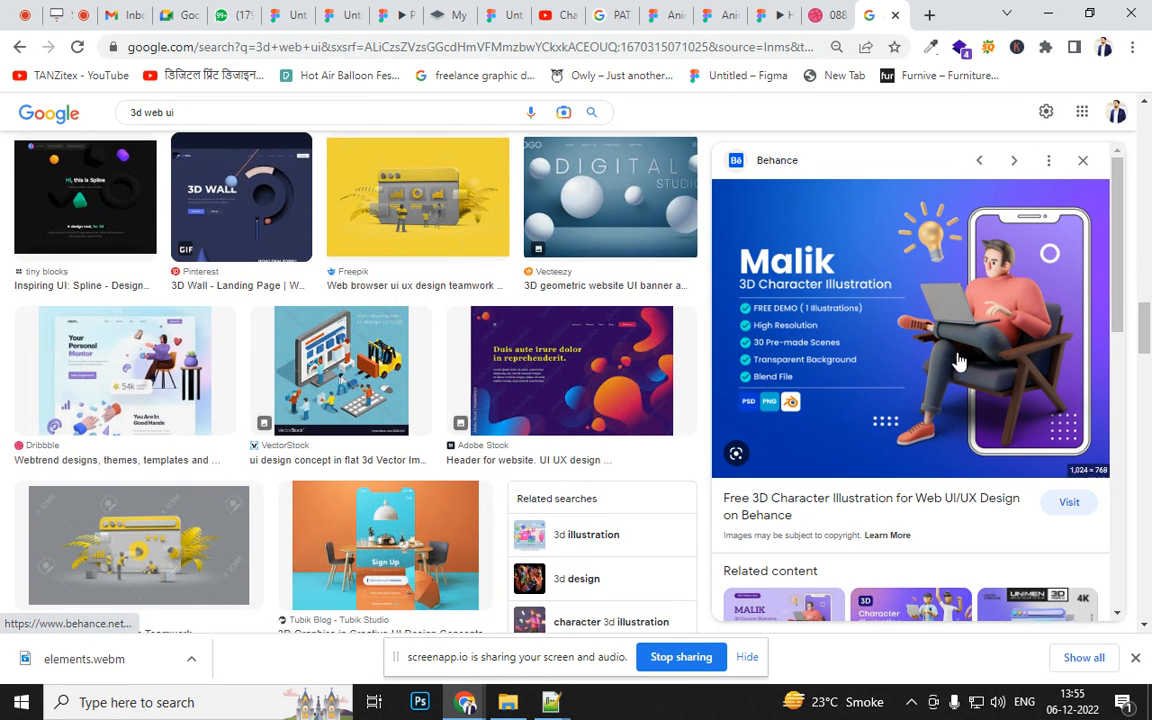
{"action": "left_click", "coordinate": [162, 398]}
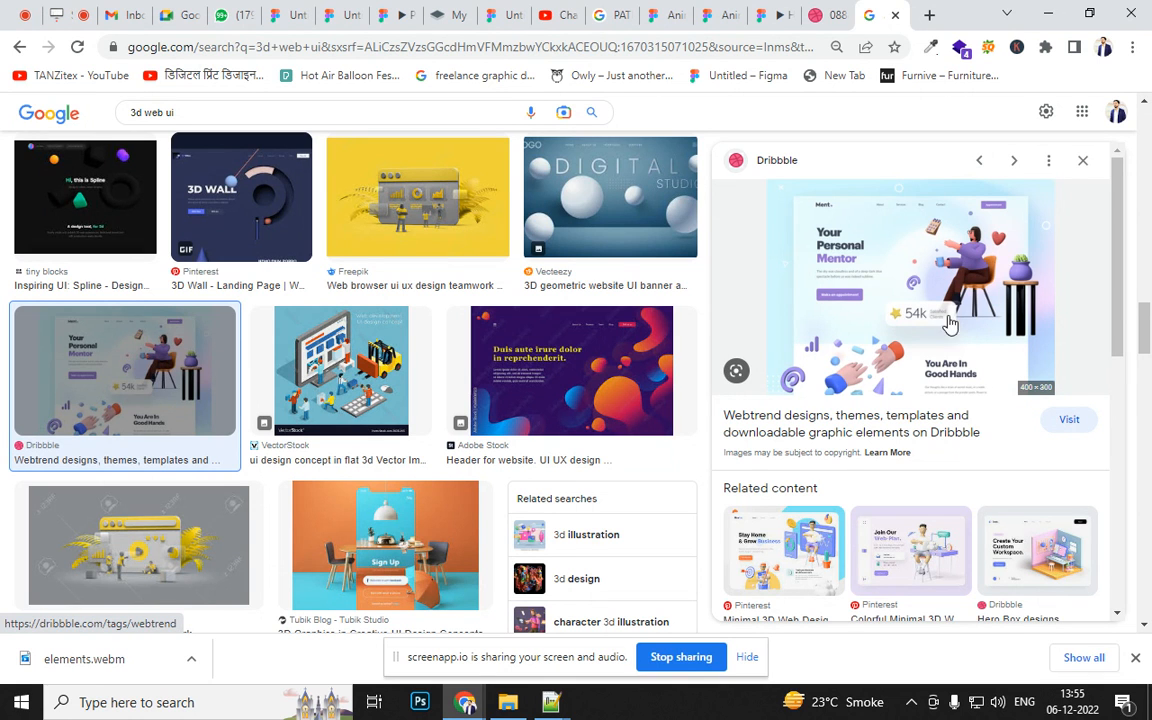
{"action": "left_click_drag", "start_coordinate": [1121, 290], "coordinate": [1121, 440]}
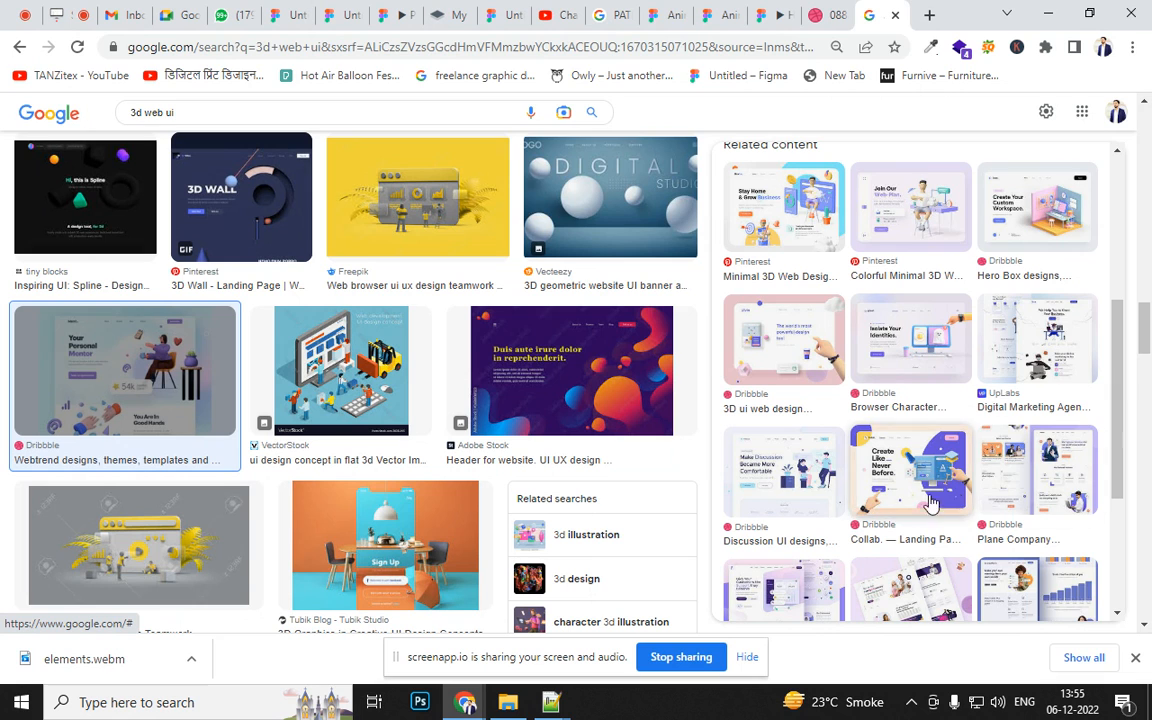
{"action": "left_click", "coordinate": [1045, 495]}
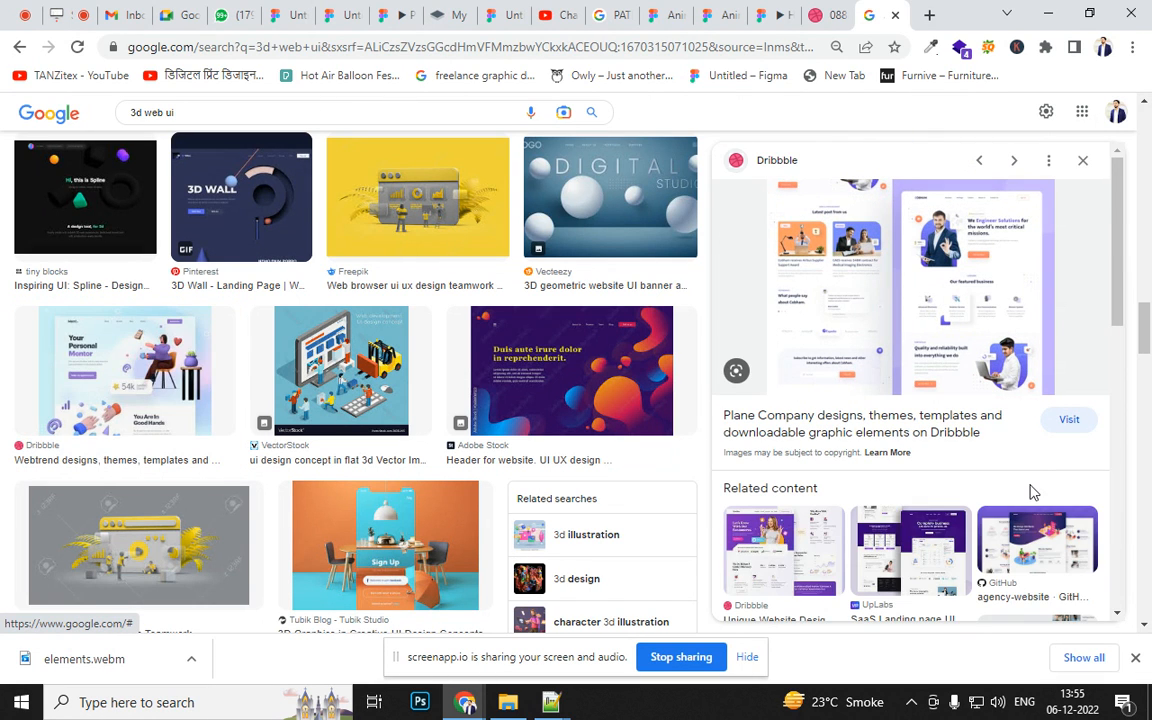
{"action": "left_click", "coordinate": [790, 552]}
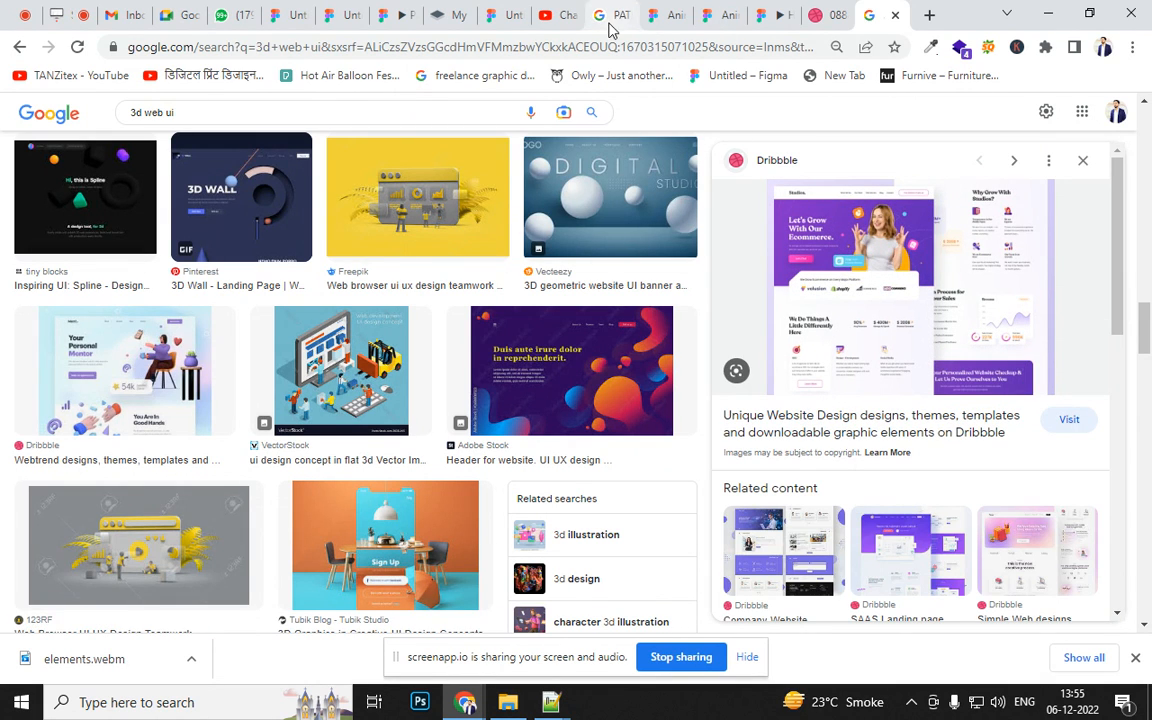
- Return to the Figma burger page file and nudge the masked phone group to X 184, Y 512
{"action": "left_click", "coordinate": [504, 18]}
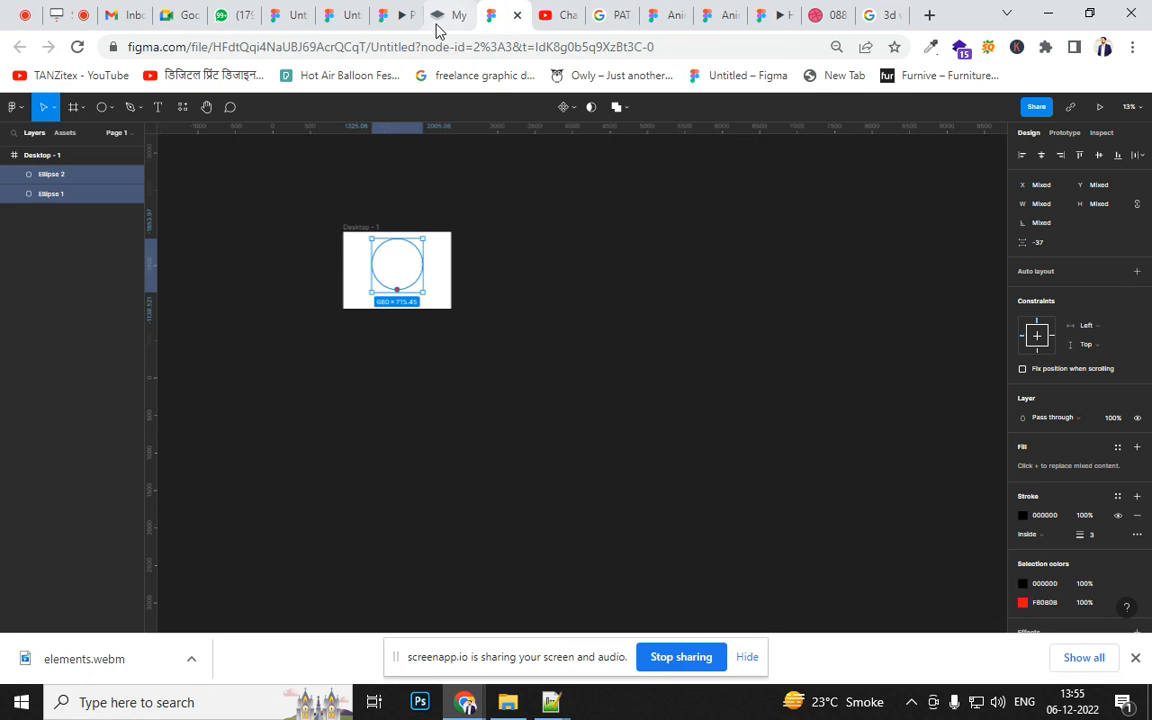
{"action": "left_click", "coordinate": [342, 16]}
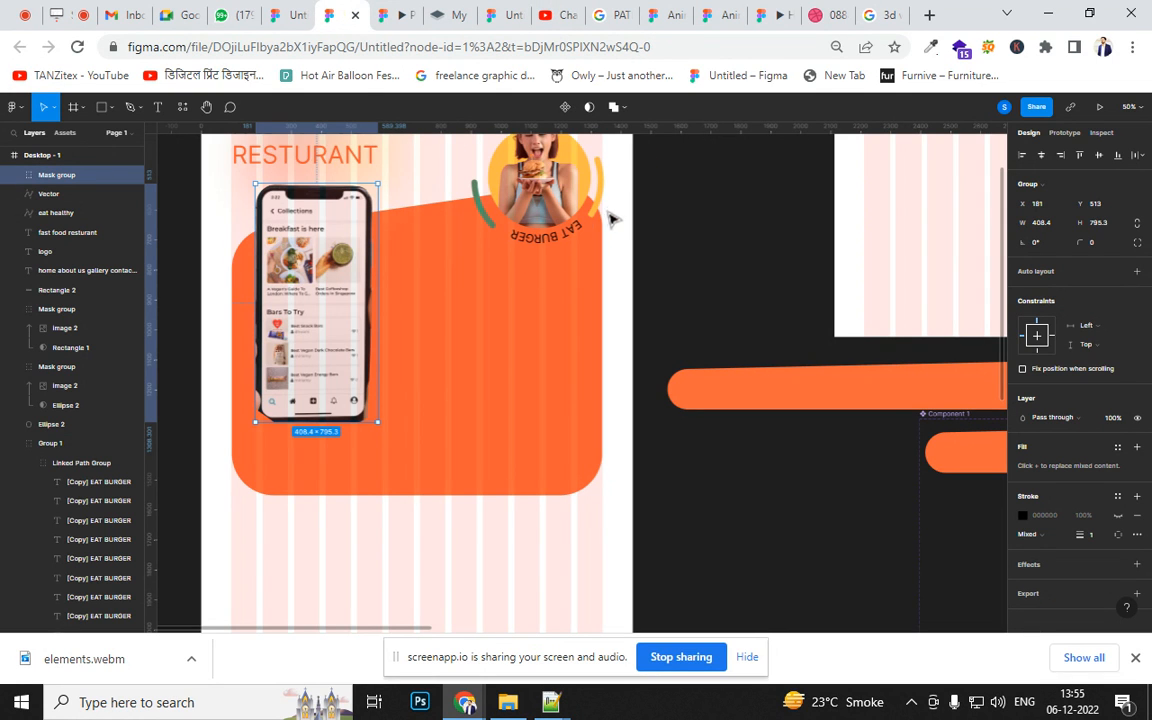
{"action": "left_click_drag", "start_coordinate": [636, 201], "coordinate": [772, 410]}
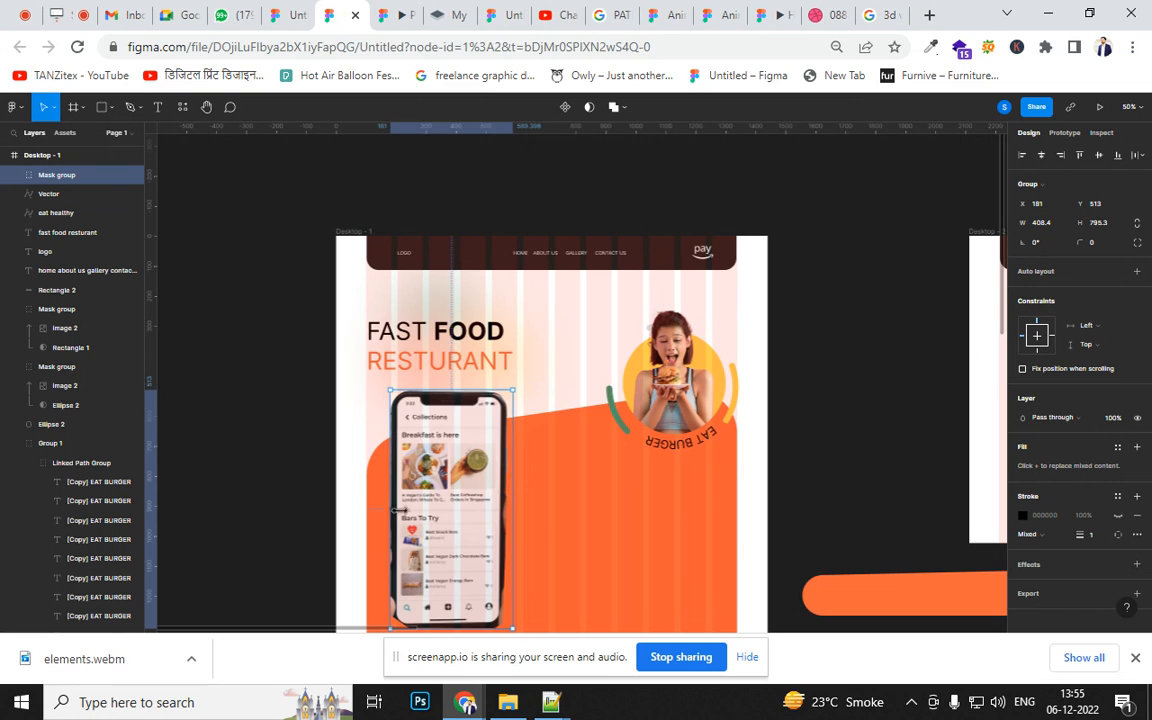
{"action": "left_click_drag", "start_coordinate": [448, 520], "coordinate": [445, 478]}
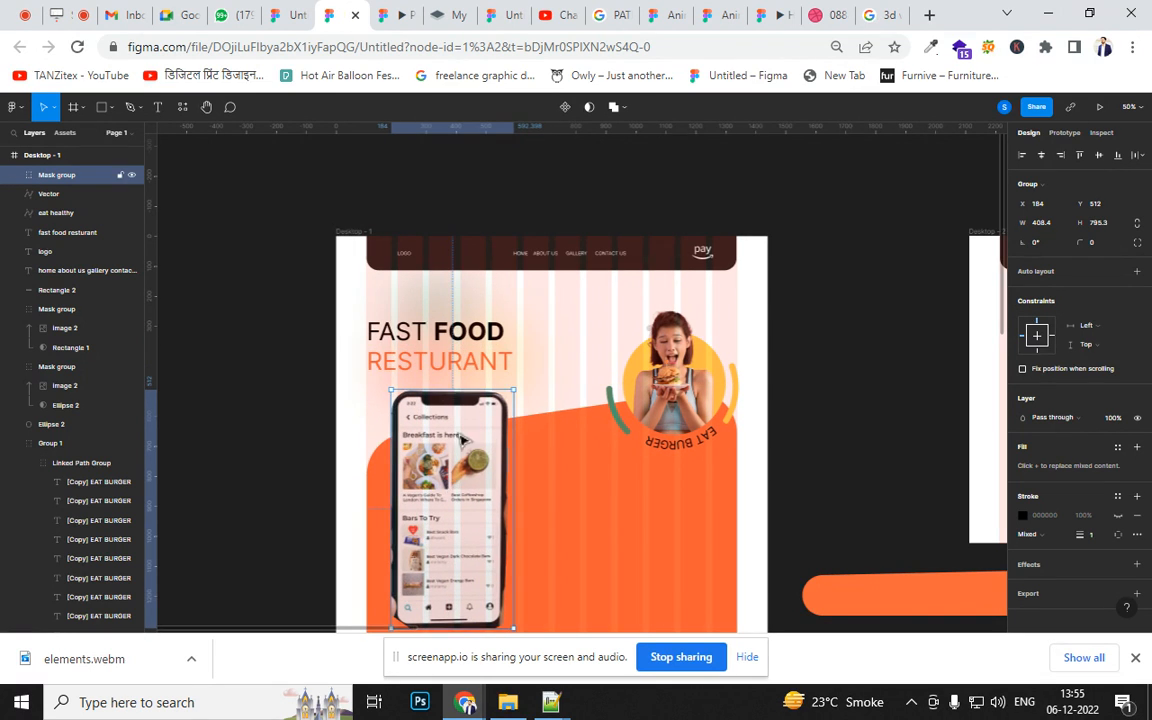
{"action": "left_click", "coordinate": [493, 370]}
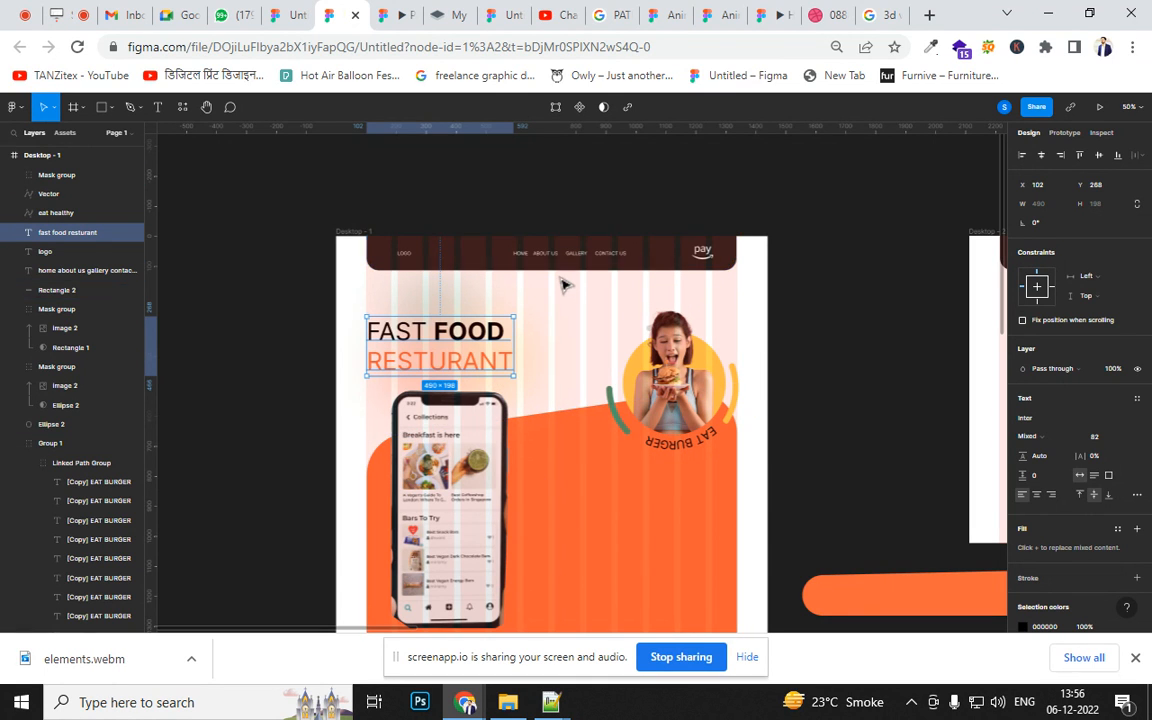
{"action": "left_click", "coordinate": [450, 18]}
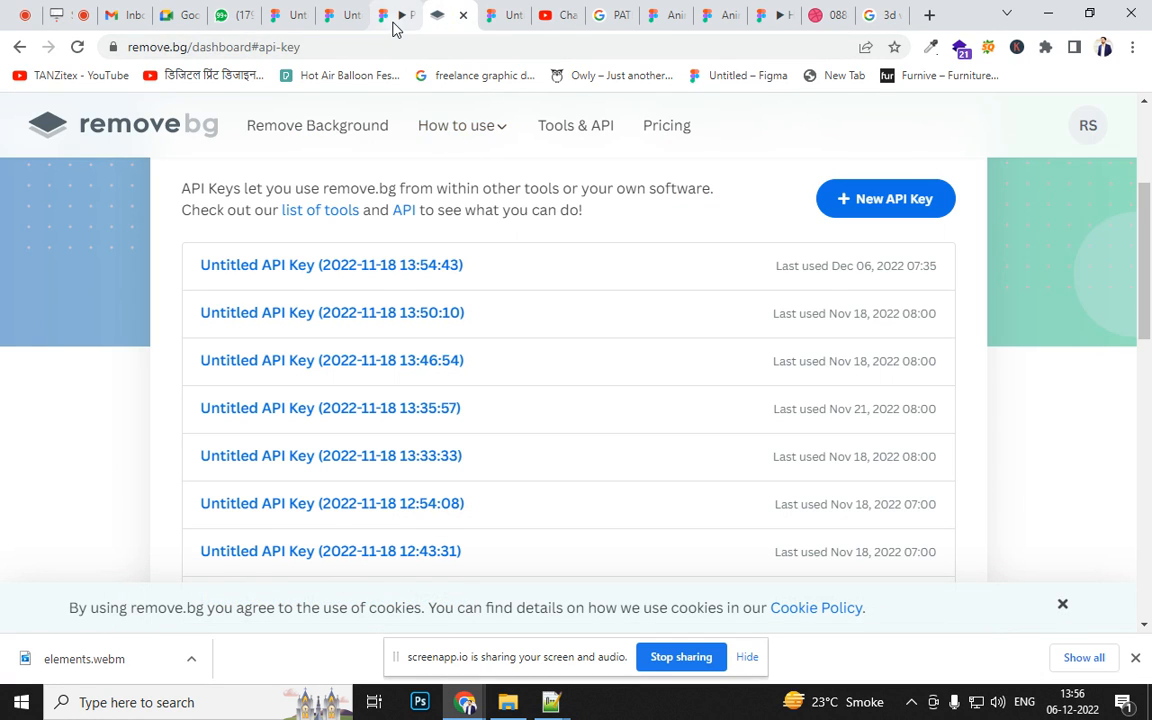
{"action": "left_click", "coordinate": [350, 18]}
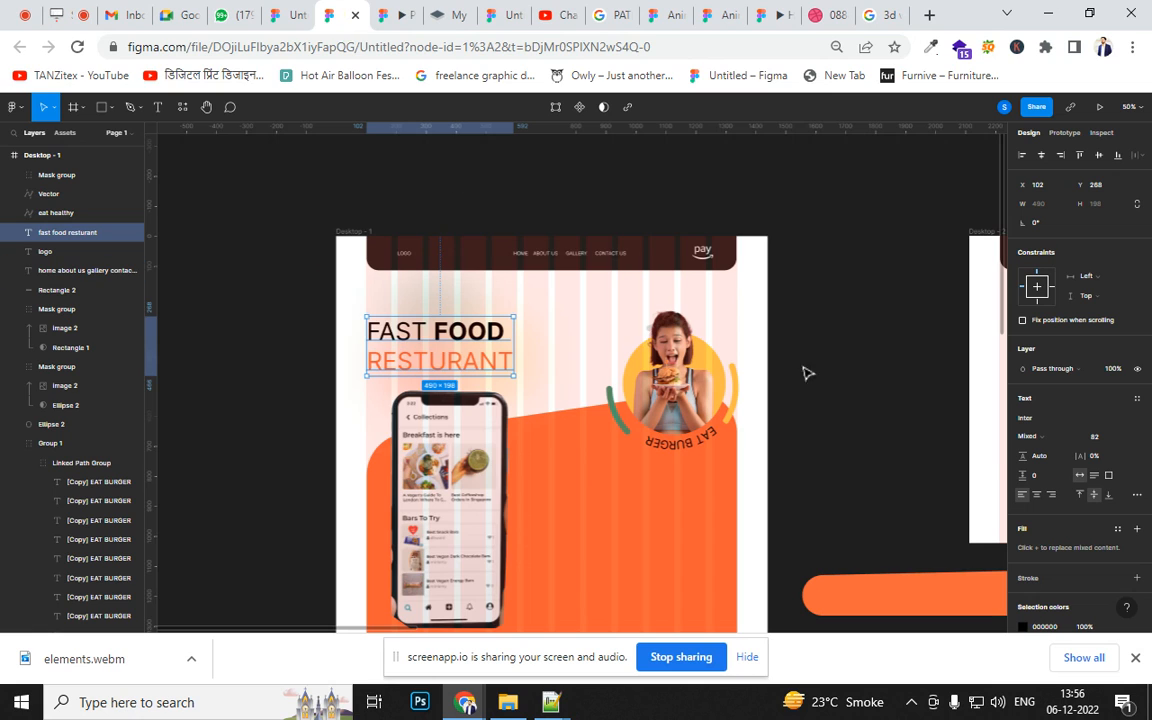
{"action": "left_click", "coordinate": [728, 263]}
{"action": "left_click", "coordinate": [236, 15]}
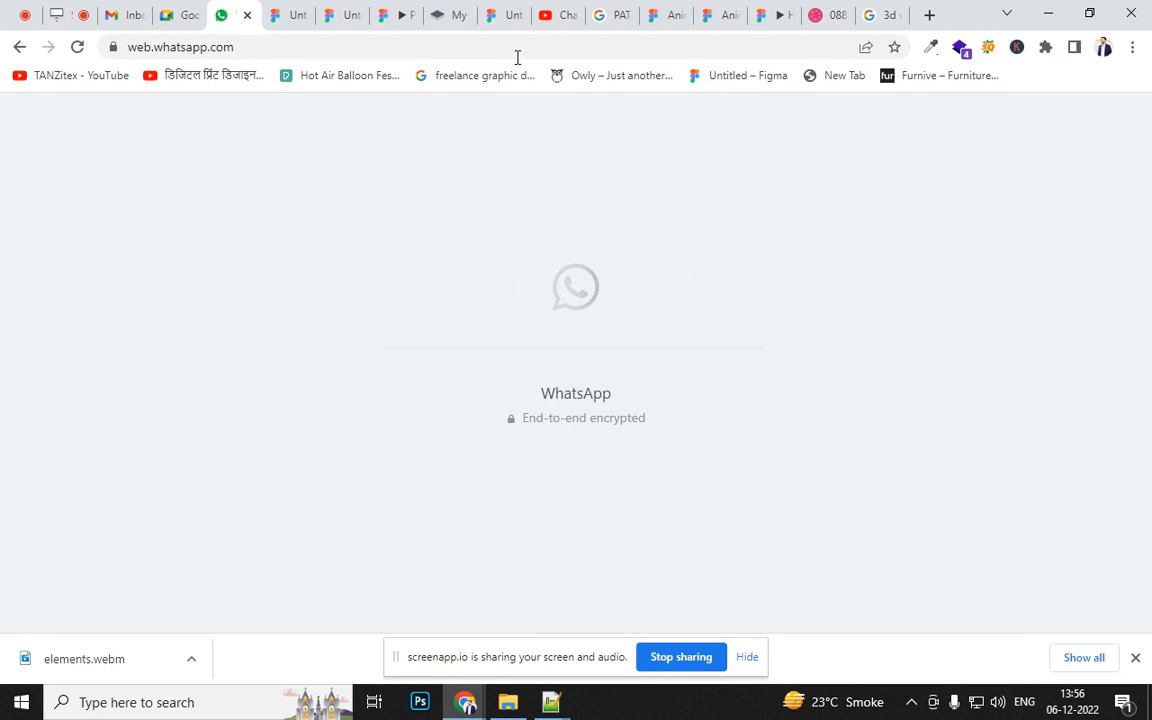
- Examine further 3D web UI image results, previewing the Melody, Personal Mentor and Web-Plan landing pages and the Morioh 3D illustration design
{"action": "left_click", "coordinate": [875, 16]}
{"action": "scroll", "coordinate": [875, 443], "scroll_direction": "down", "scroll_amount": 1}
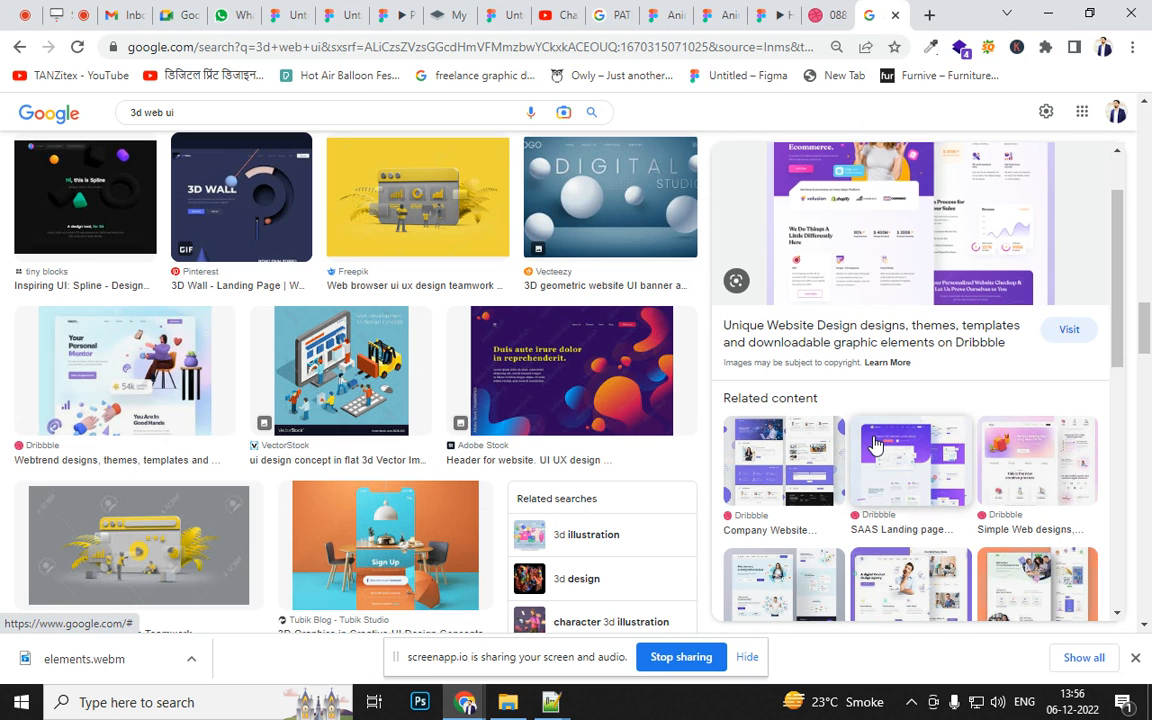
{"action": "left_click_drag", "start_coordinate": [1121, 249], "coordinate": [1123, 331]}
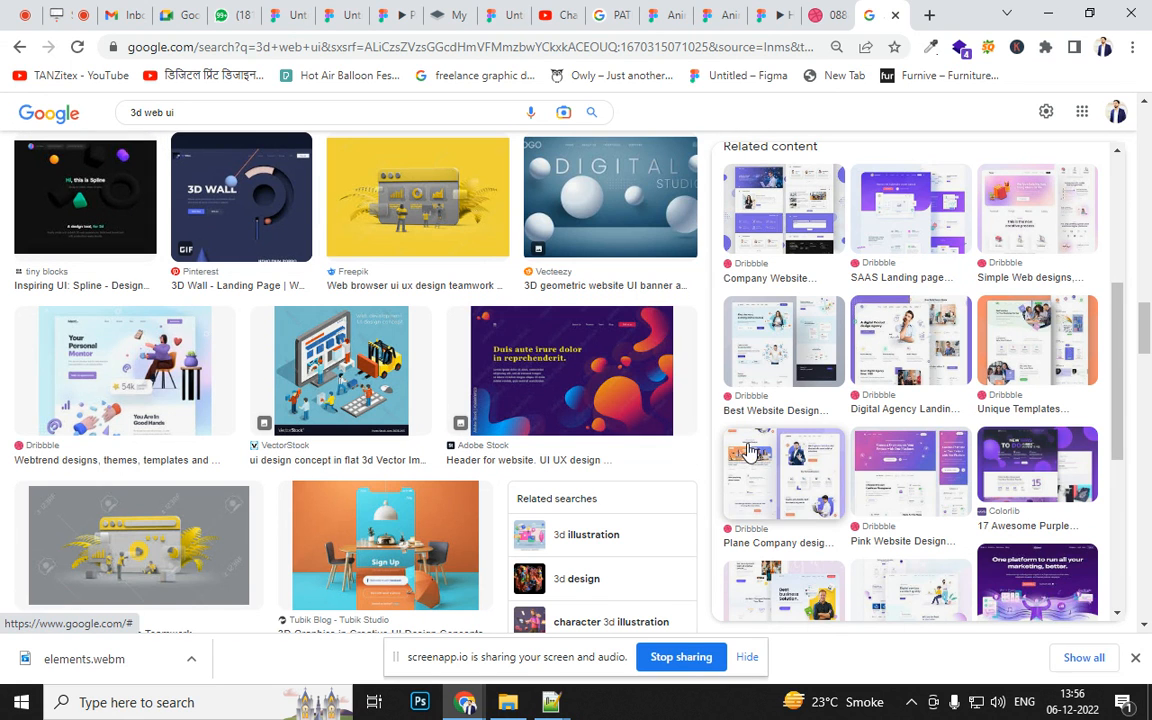
{"action": "left_click", "coordinate": [900, 470]}
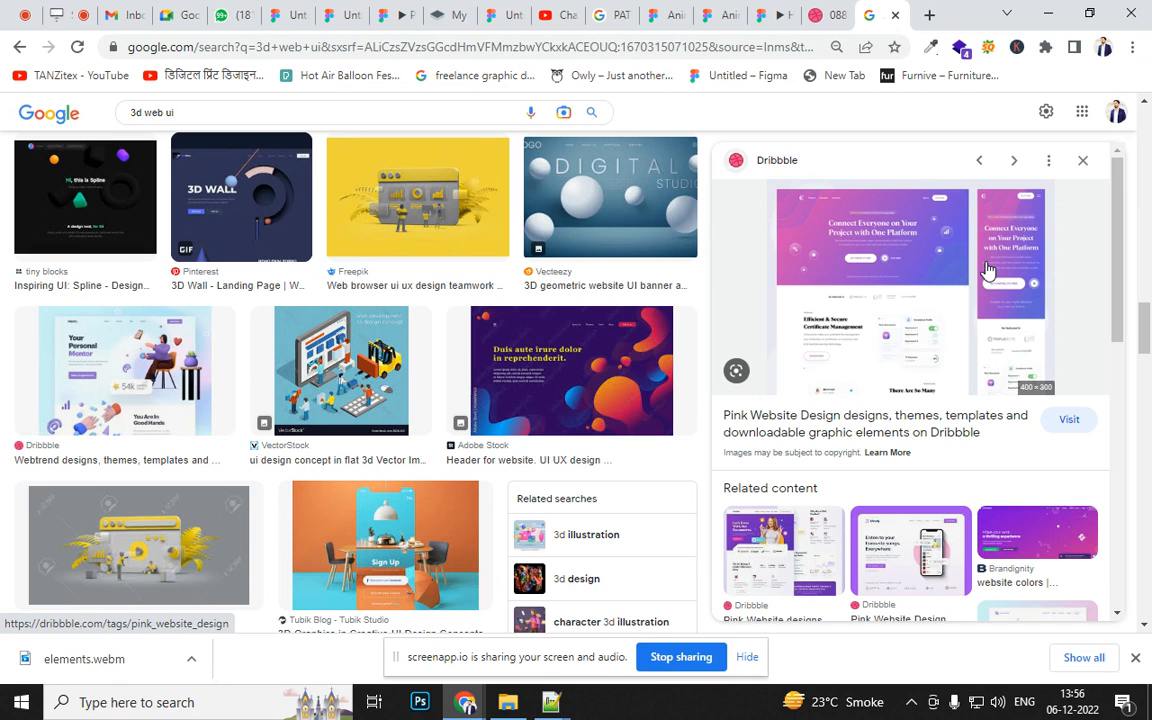
{"action": "left_click", "coordinate": [856, 518]}
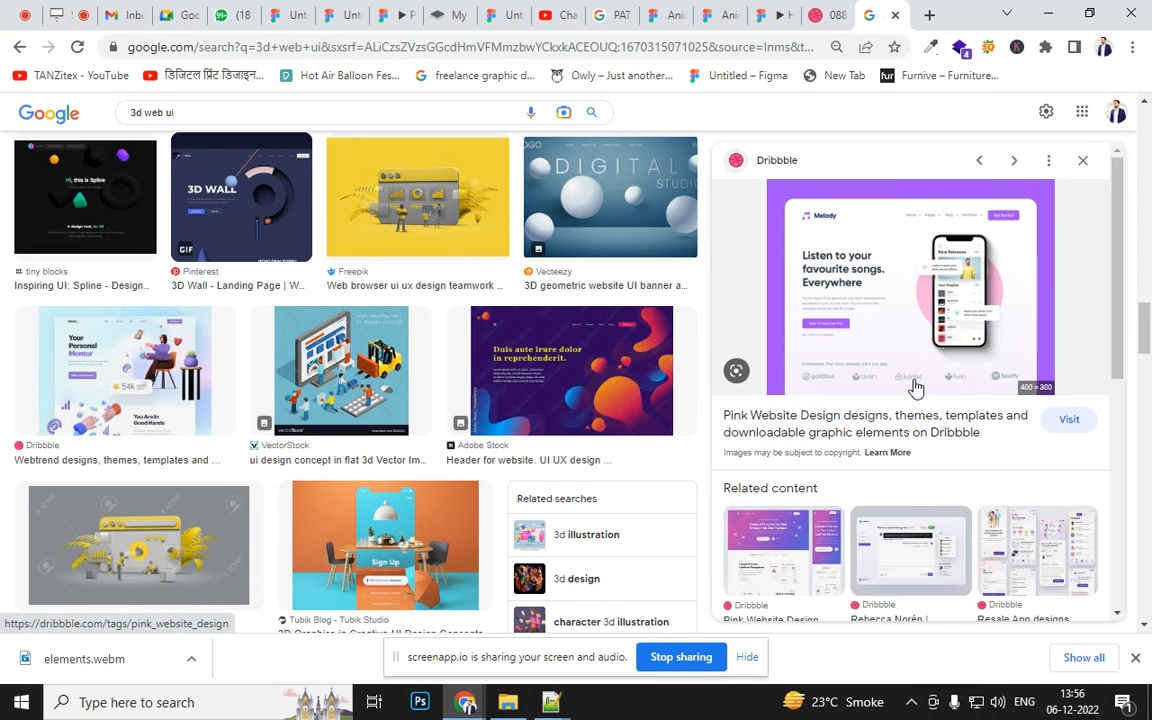
{"action": "left_click", "coordinate": [1093, 170]}
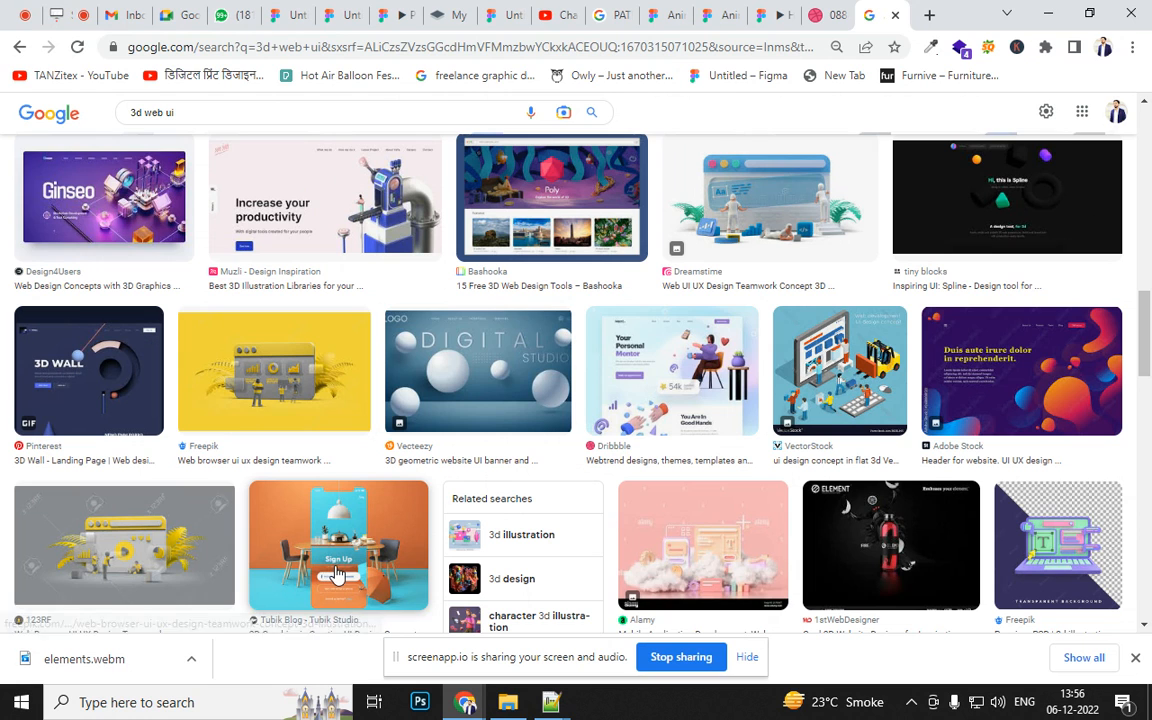
{"action": "left_click", "coordinate": [703, 375]}
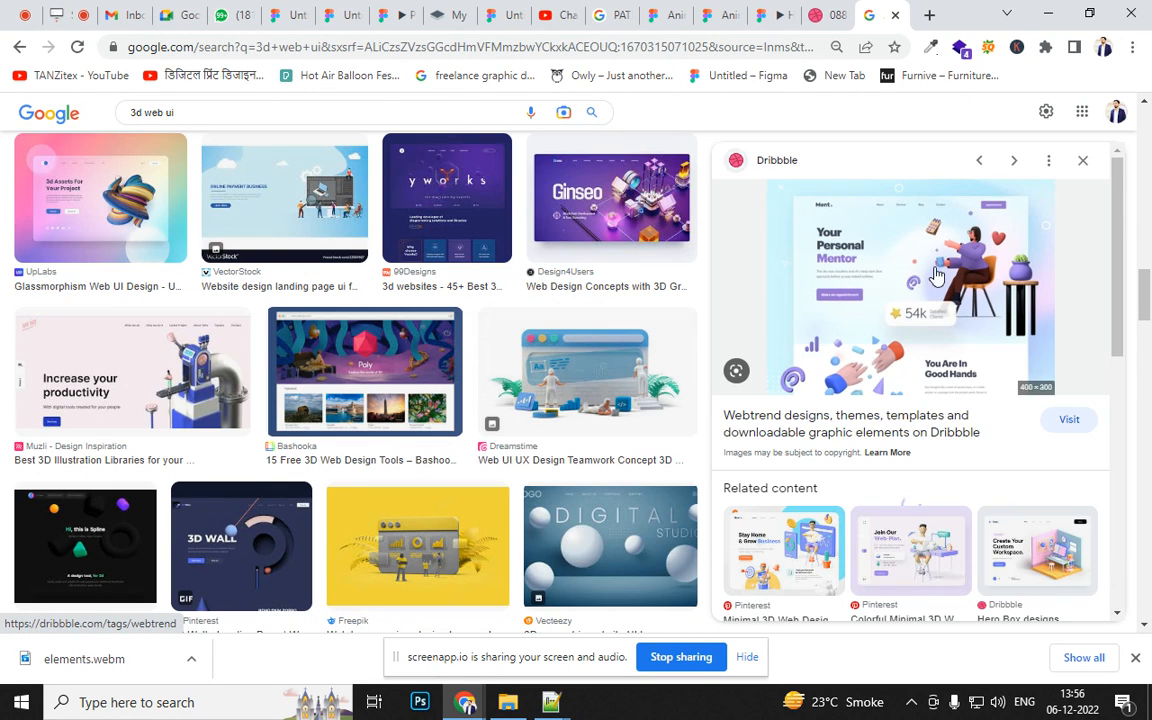
{"action": "left_click", "coordinate": [931, 566]}
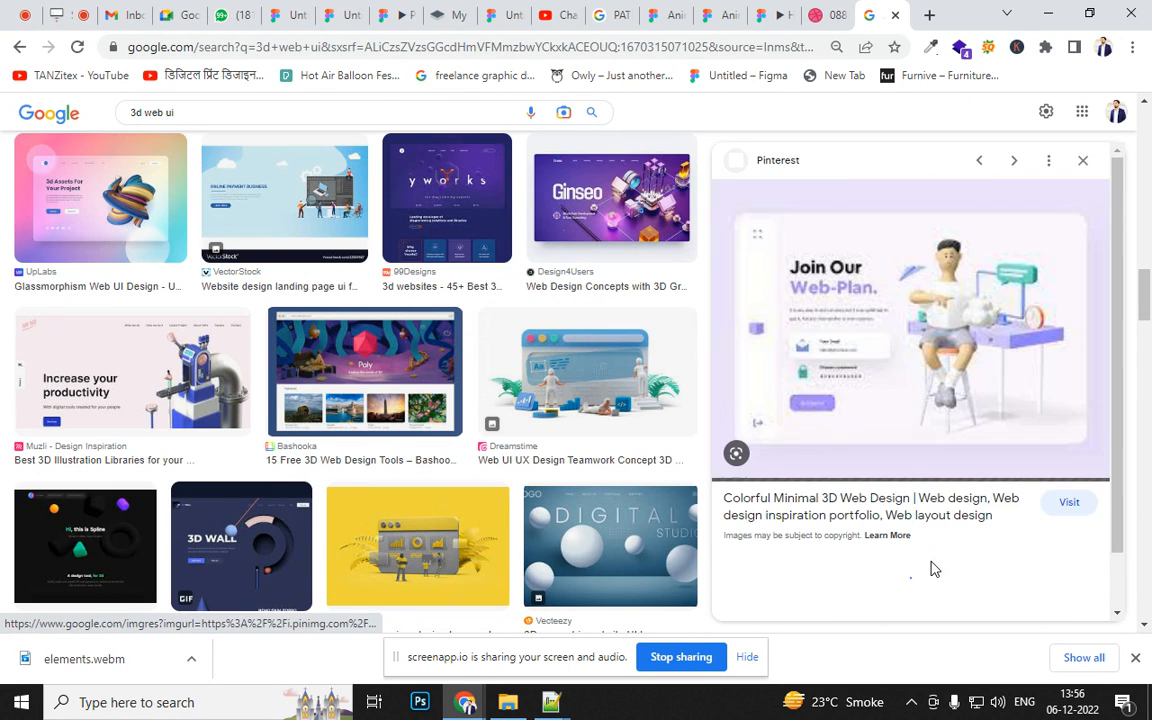
{"action": "left_click_drag", "start_coordinate": [1117, 310], "coordinate": [1113, 484]}
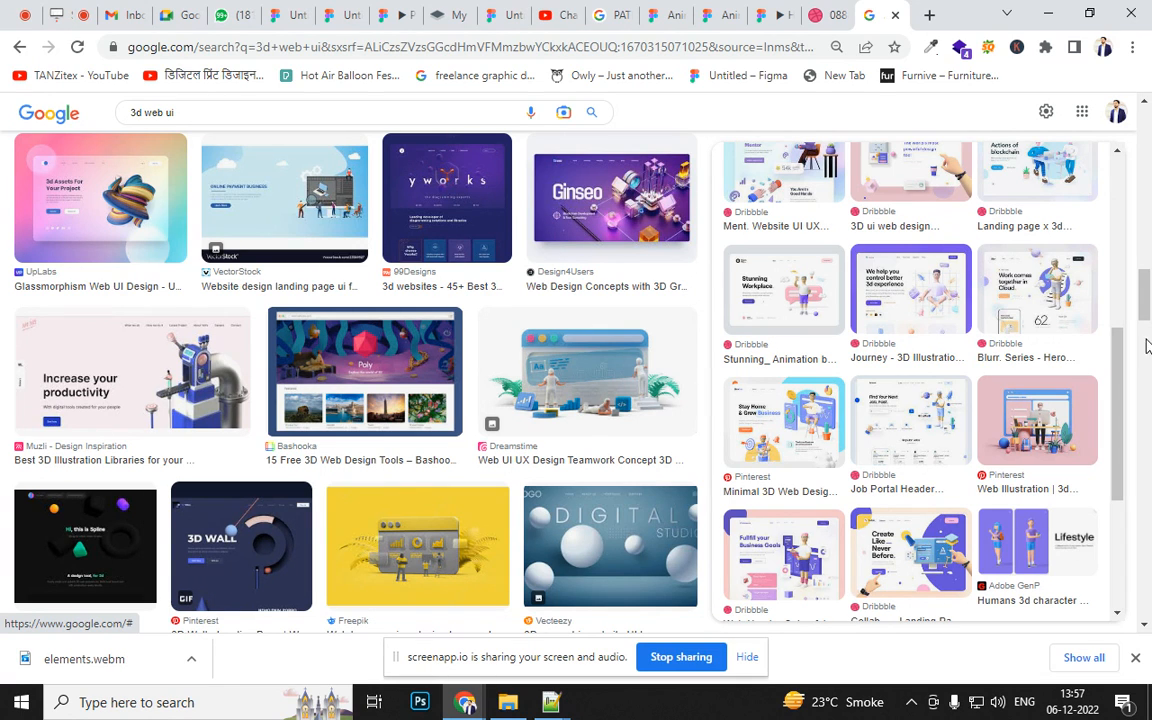
{"action": "left_click_drag", "start_coordinate": [1150, 299], "coordinate": [1150, 413]}
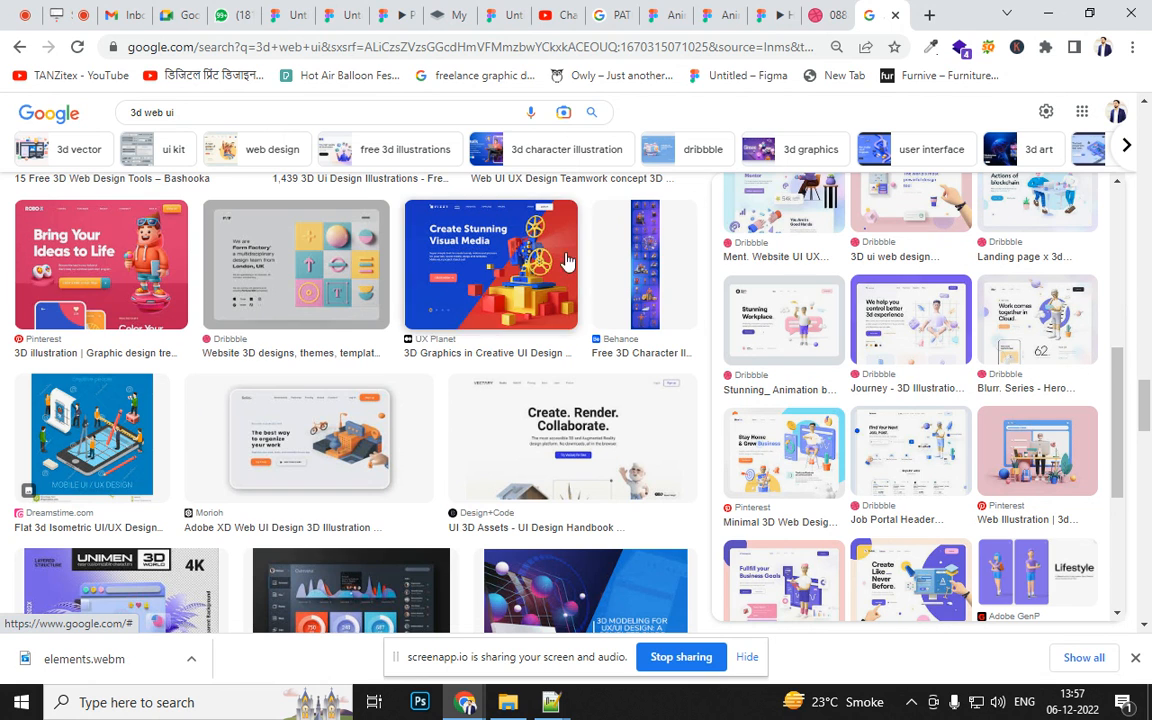
{"action": "left_click", "coordinate": [329, 481]}
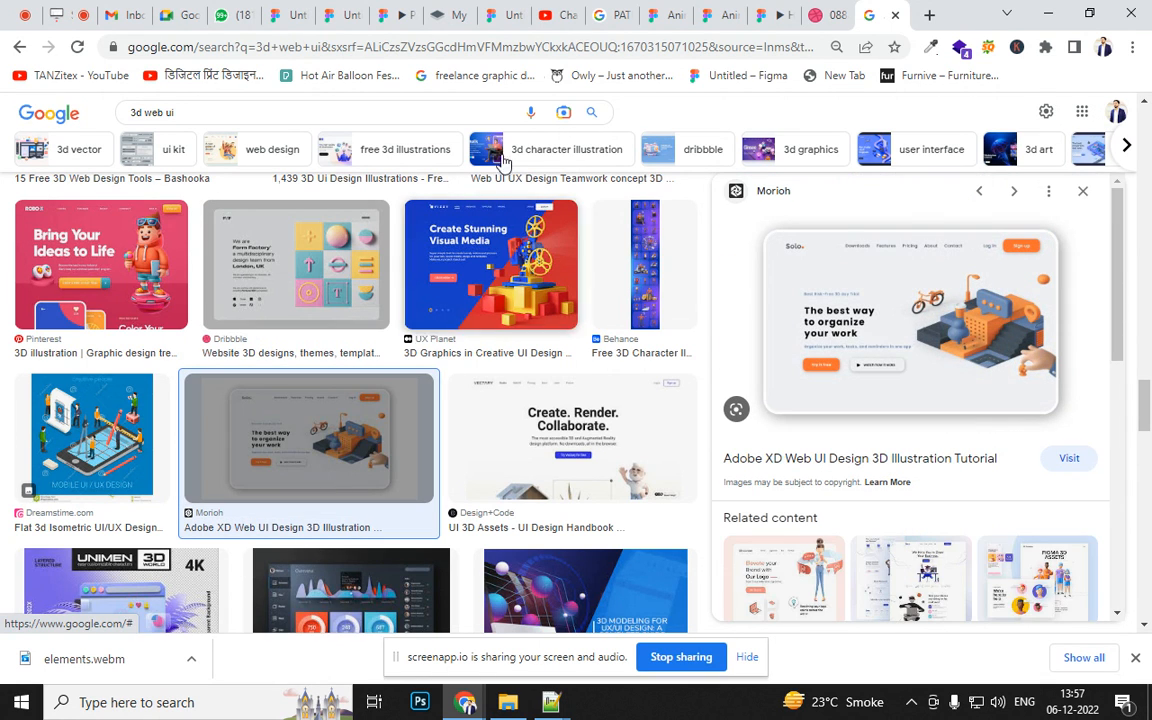
- Return to the Figma burger page file and move the Desktop - 2 frame and orange bar components away from Desktop - 1
{"action": "left_click", "coordinate": [496, 15]}
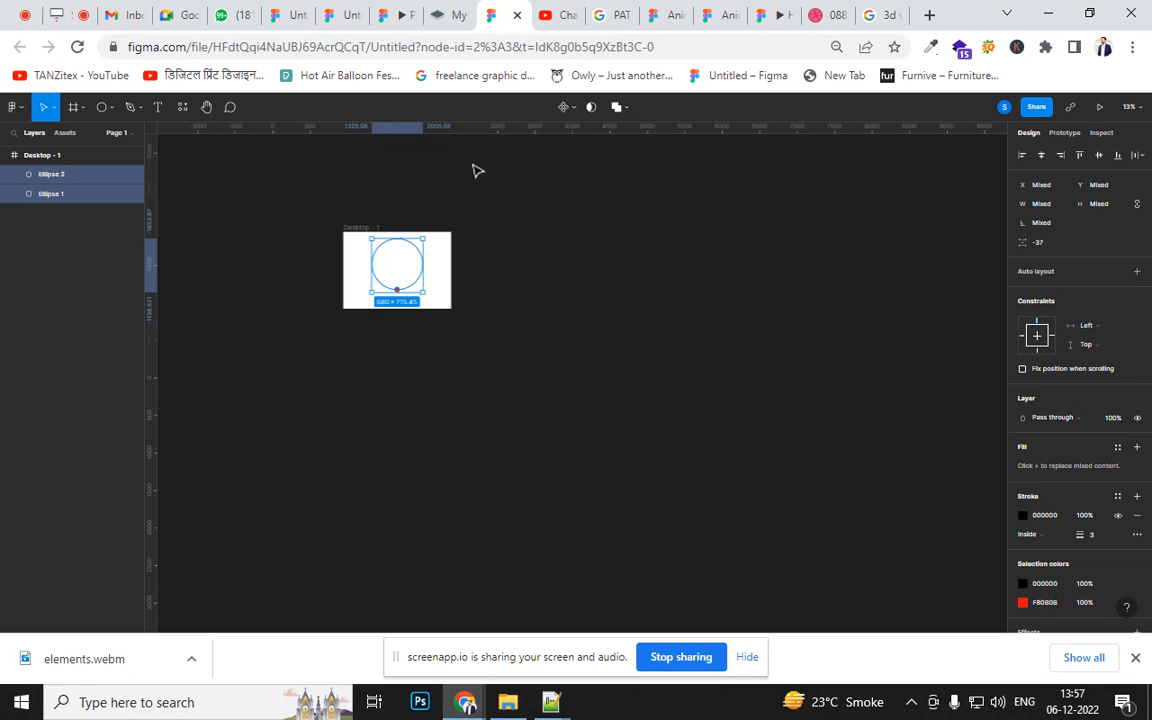
{"action": "left_click", "coordinate": [385, 17]}
{"action": "left_click", "coordinate": [310, 28]}
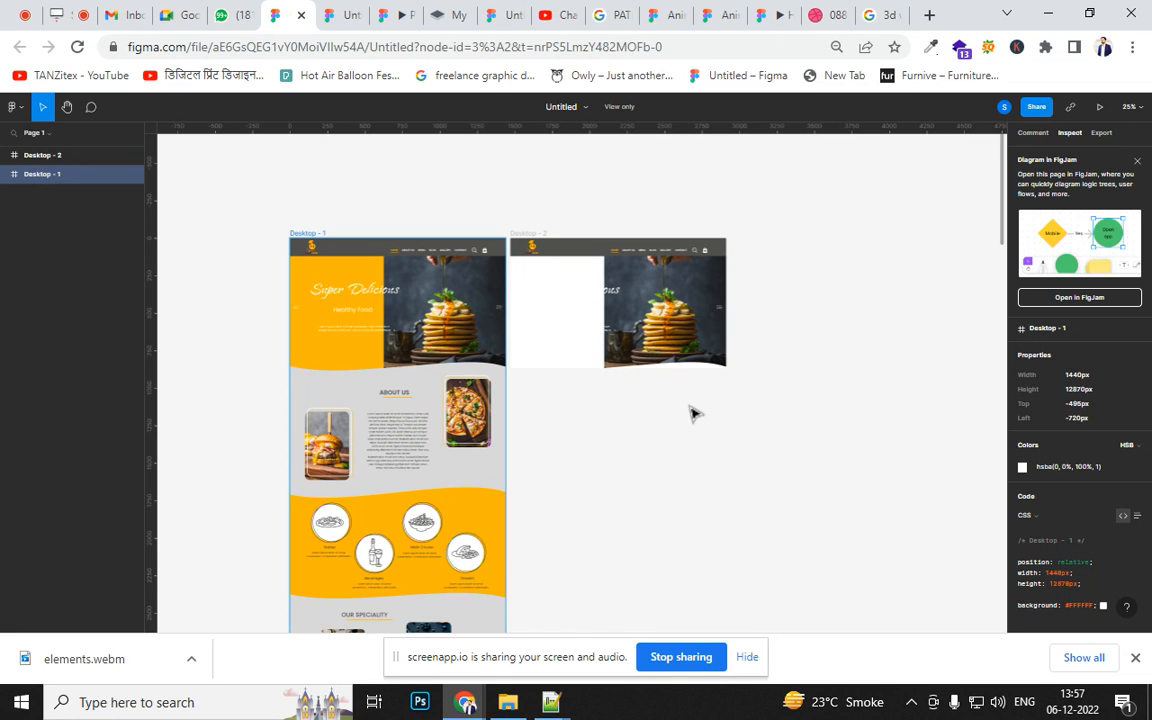
{"action": "left_click", "coordinate": [328, 15]}
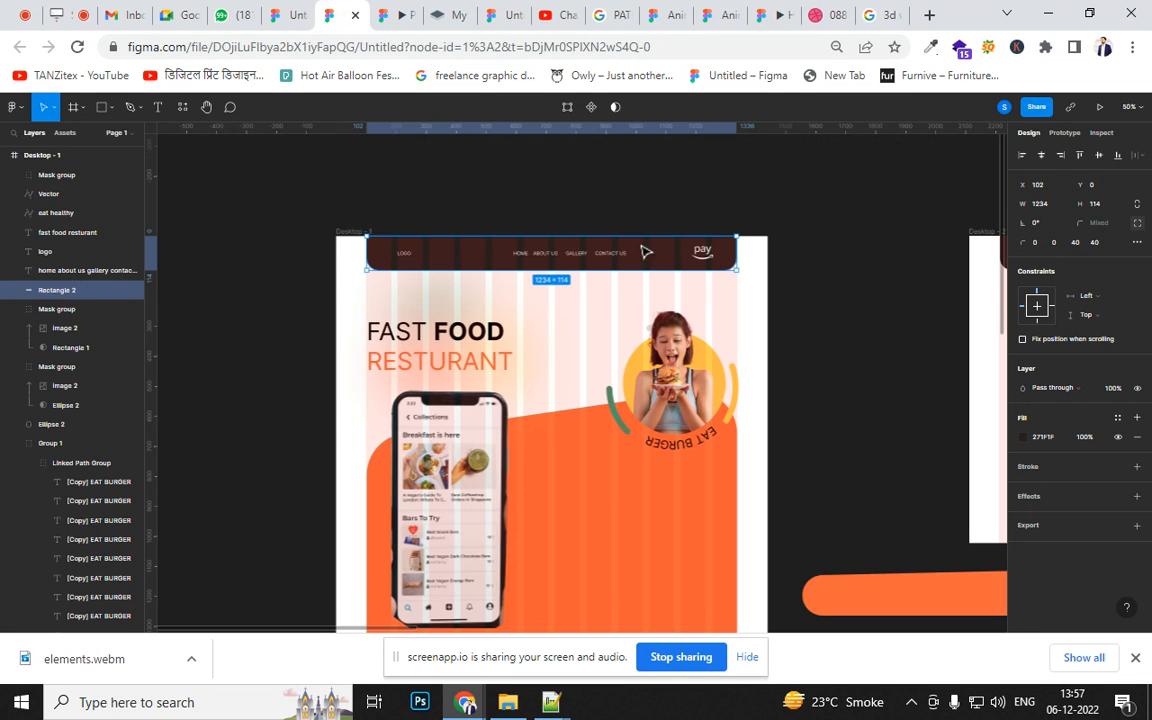
{"action": "left_click", "coordinate": [803, 380]}
{"action": "left_click_drag", "start_coordinate": [774, 352], "coordinate": [467, 232]}
{"action": "key", "text": "minus"}
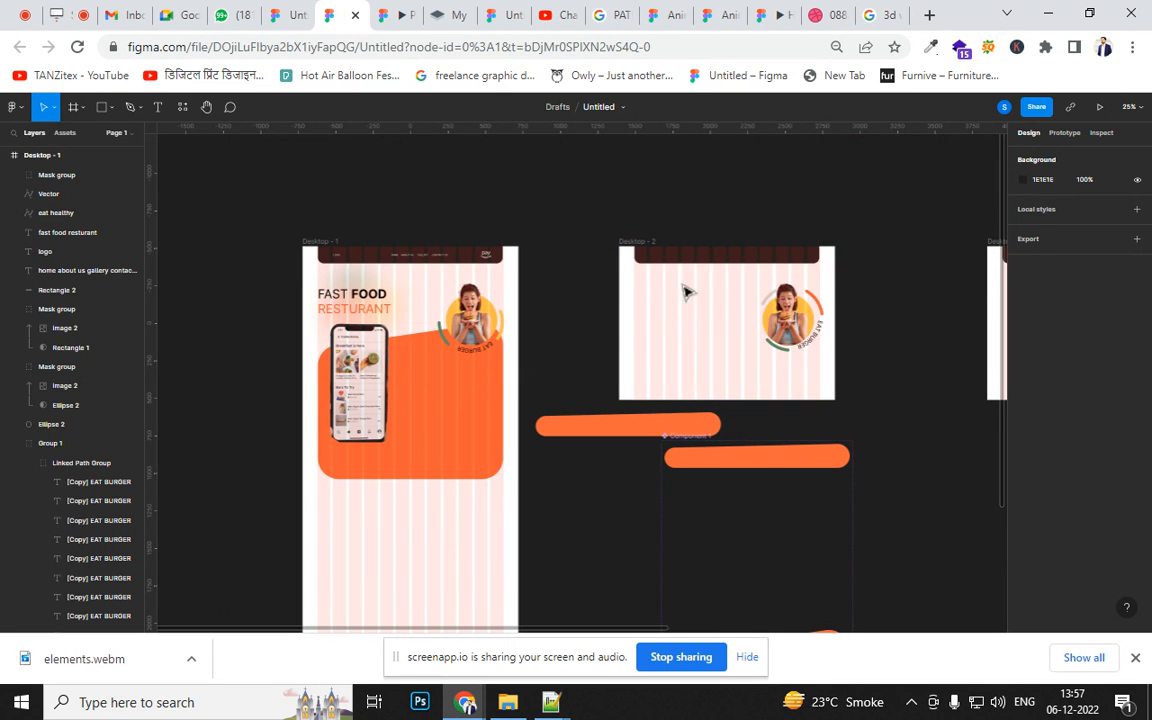
{"action": "left_click_drag", "start_coordinate": [580, 225], "coordinate": [850, 615]}
{"action": "left_click_drag", "start_coordinate": [663, 342], "coordinate": [923, 602]}
{"action": "left_click", "coordinate": [558, 316]}
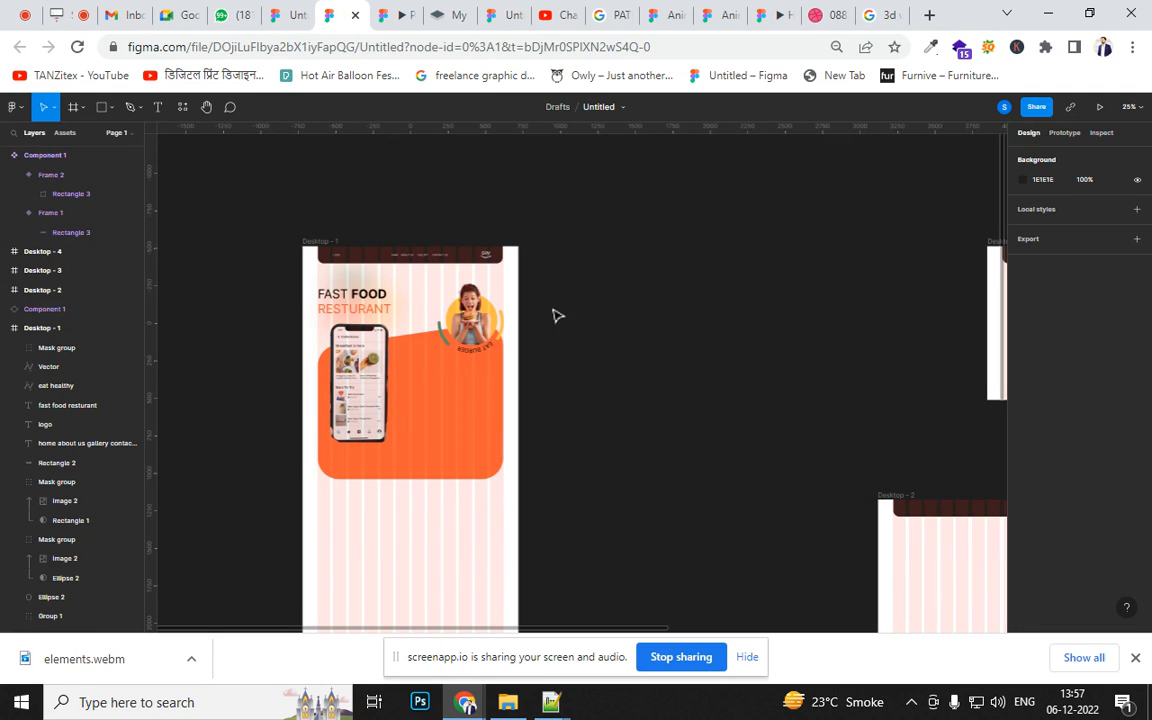
- Add an iPhone 14 frame (390 × 844) and place it beside Desktop - 1 at about X 1385, Y -422
{"action": "key", "text": "f"}
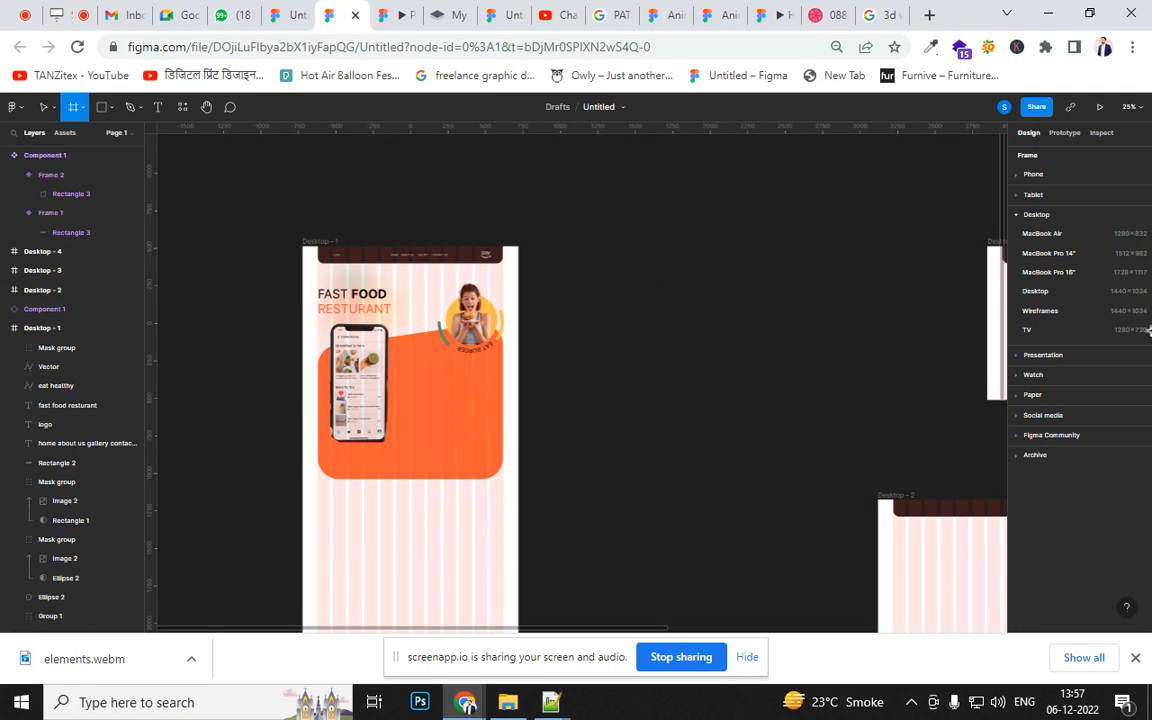
{"action": "left_click", "coordinate": [1031, 176]}
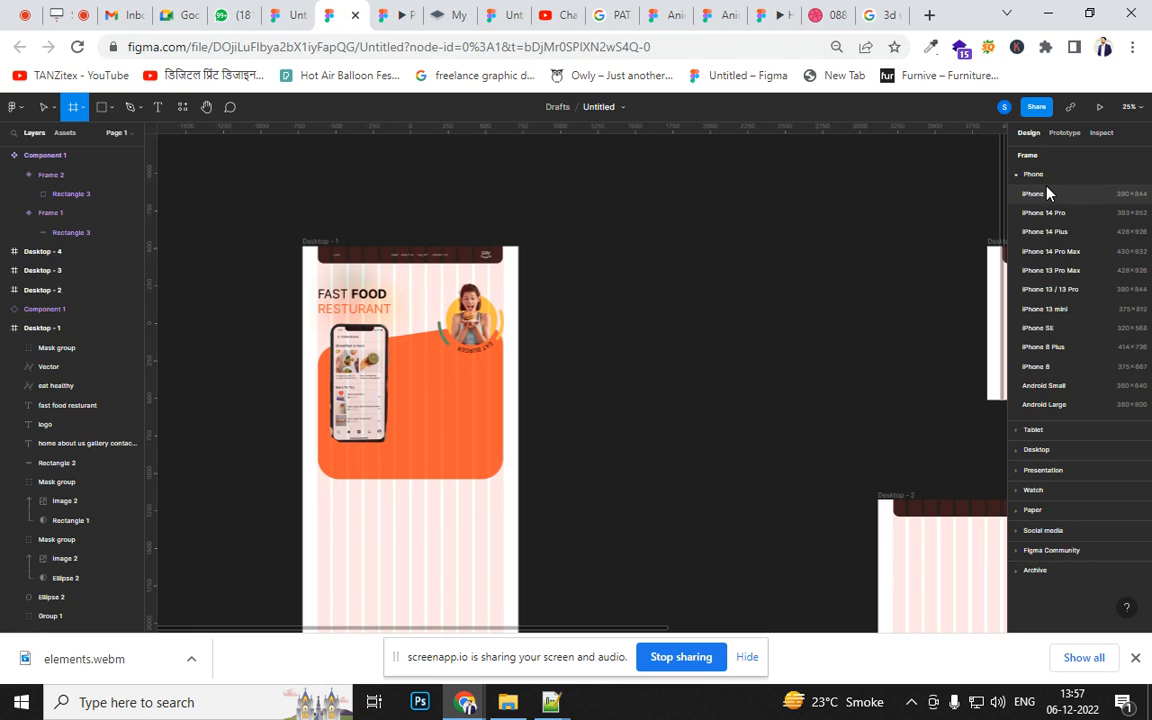
{"action": "left_click", "coordinate": [1040, 194]}
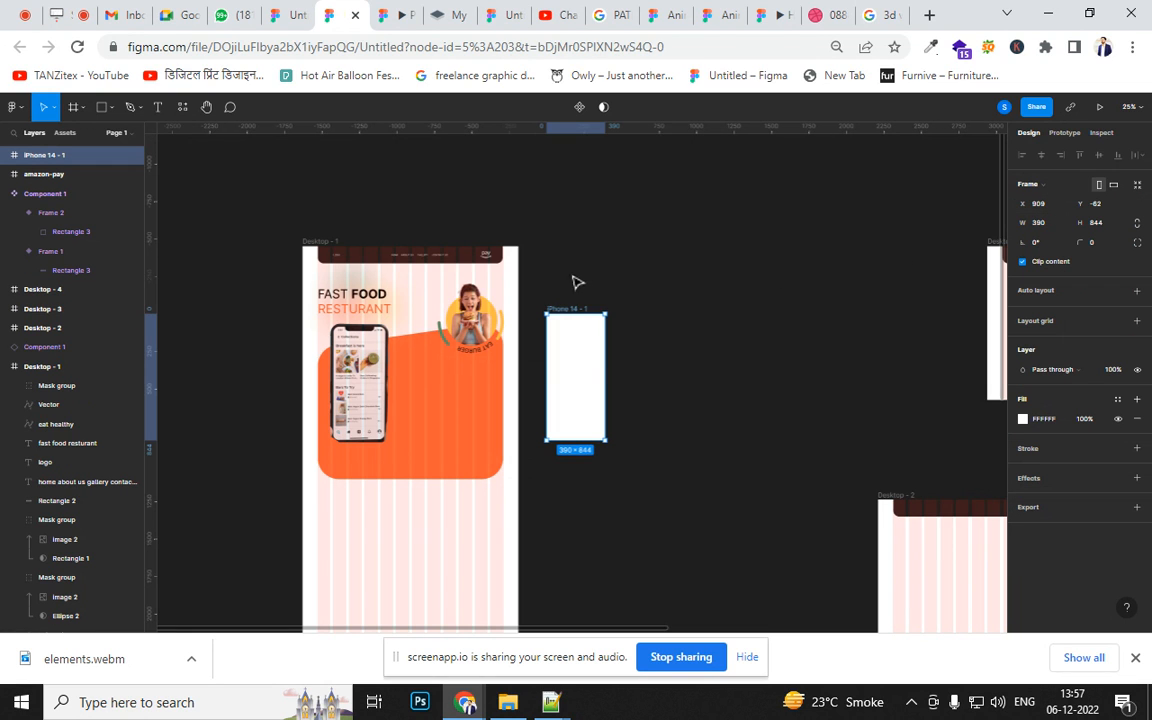
{"action": "left_click_drag", "start_coordinate": [570, 385], "coordinate": [640, 326]}
- Copy the dark header bar from Desktop - 1 to the top of the iPhone 14 frame and resize it to about 382 × 78
{"action": "left_click", "coordinate": [396, 258]}
{"action": "left_click", "coordinate": [640, 318]}
{"action": "left_click", "coordinate": [375, 257]}
{"action": "left_click_drag", "start_coordinate": [375, 257], "coordinate": [633, 293]}
{"action": "left_click_drag", "start_coordinate": [667, 274], "coordinate": [655, 265]}
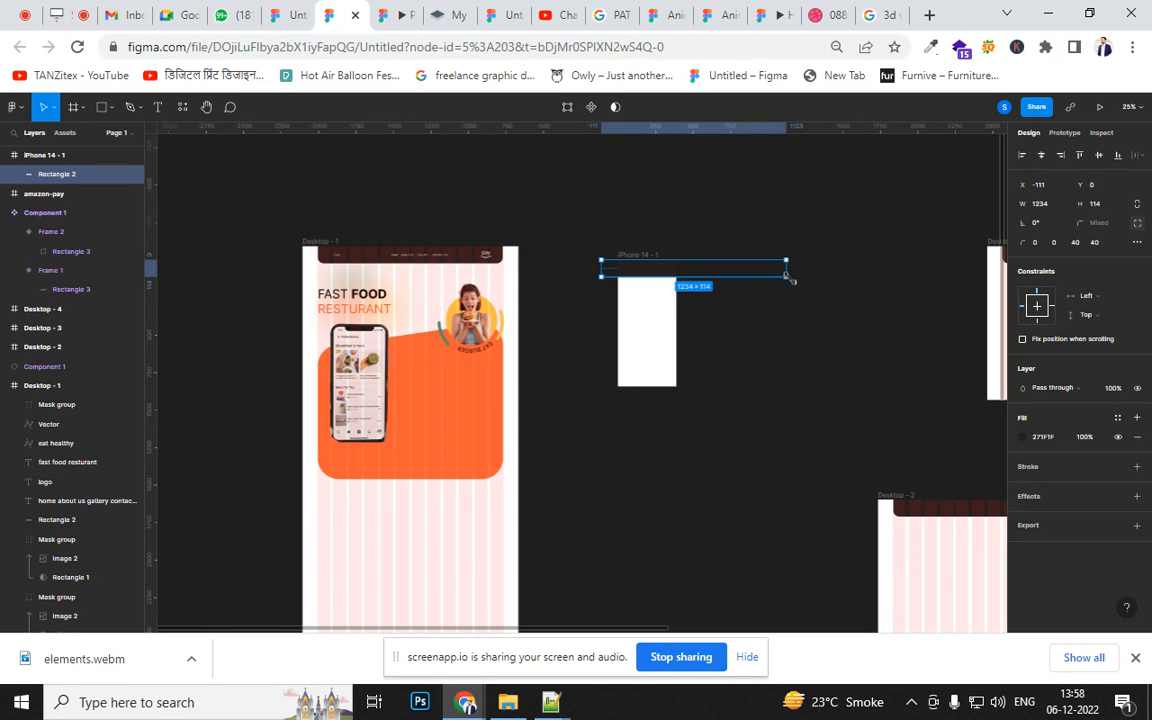
{"action": "left_click_drag", "start_coordinate": [789, 279], "coordinate": [664, 270]}
{"action": "left_click", "coordinate": [711, 296]}
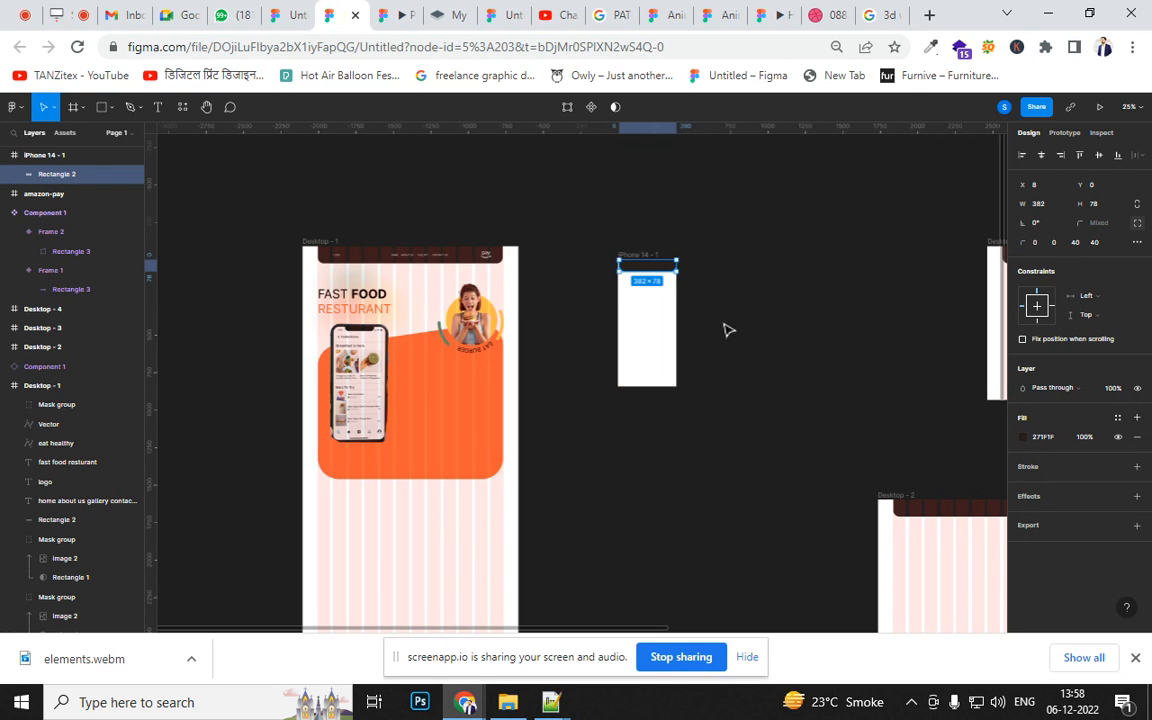
{"action": "left_click", "coordinate": [723, 324]}
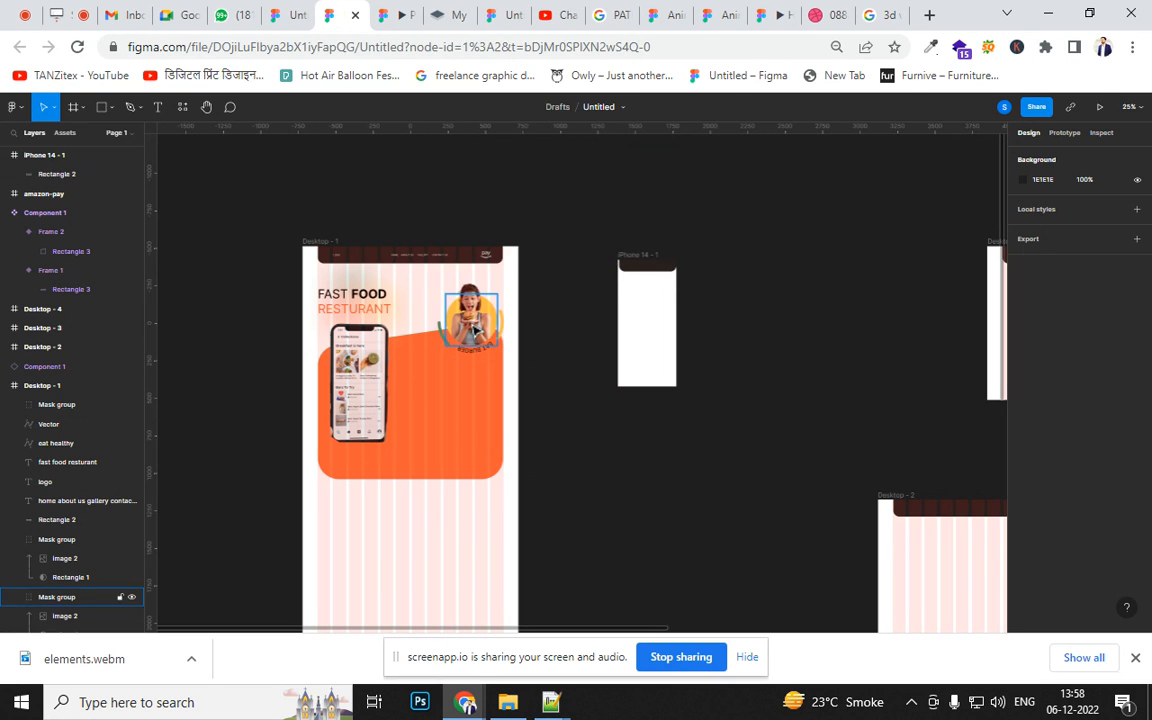
{"action": "left_click", "coordinate": [480, 310]}
{"action": "left_click", "coordinate": [478, 333], "text": "shift"}
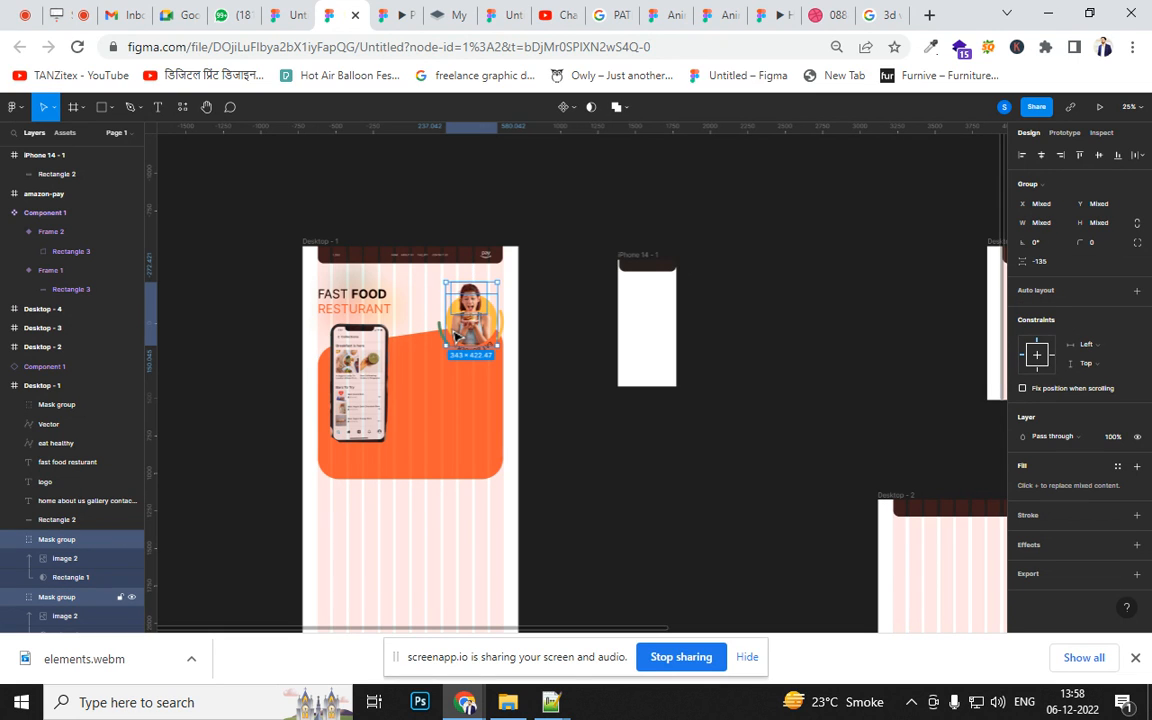
{"action": "left_click", "coordinate": [581, 393]}
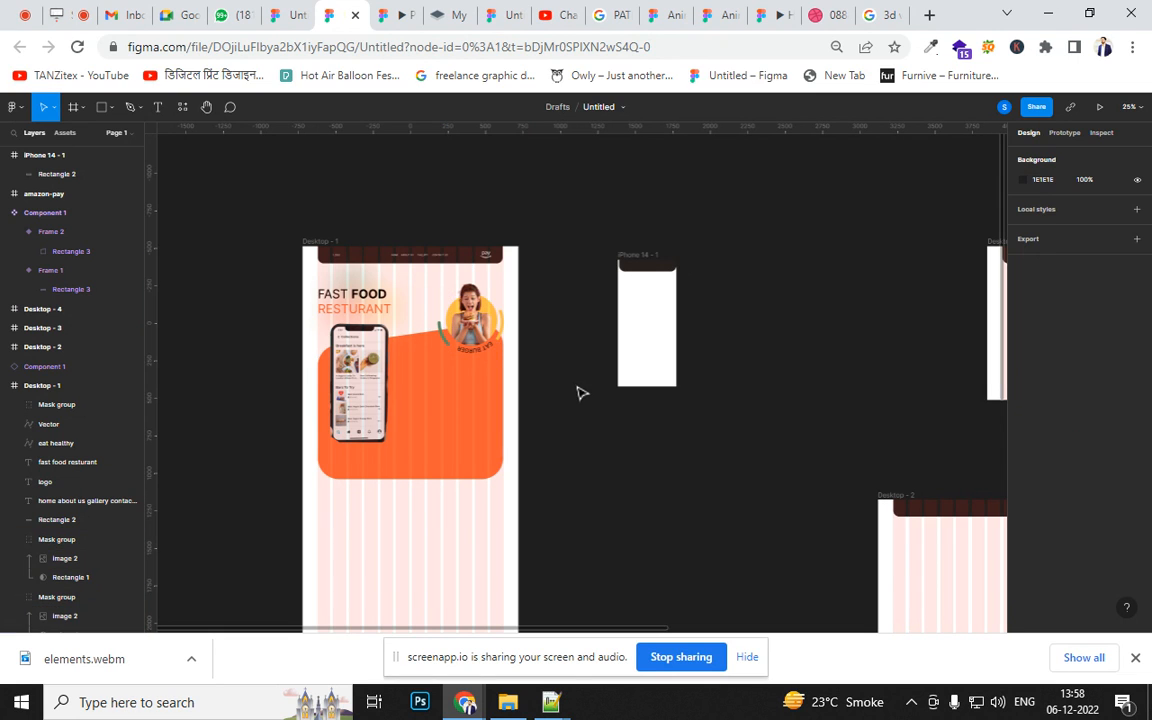
- Add a layout grid to the iPhone 14 frame with 4 stretch columns and a margin of 50
{"action": "left_click", "coordinate": [630, 256]}
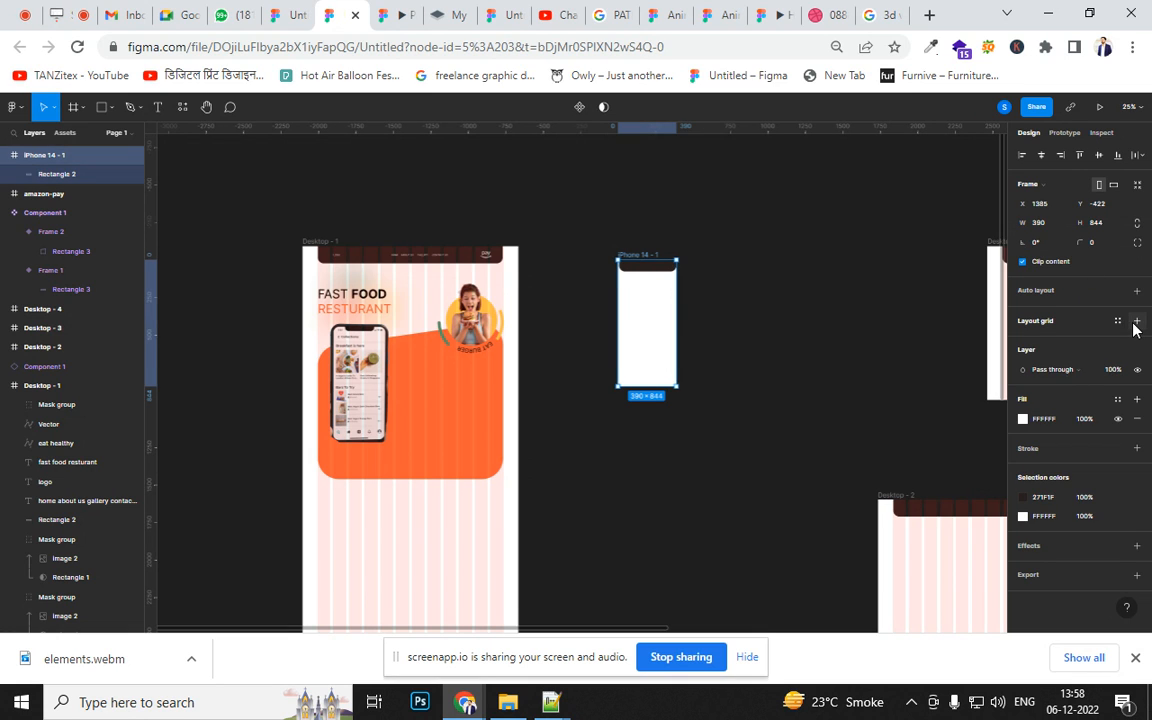
{"action": "left_click", "coordinate": [1136, 321]}
{"action": "left_click", "coordinate": [1021, 340]}
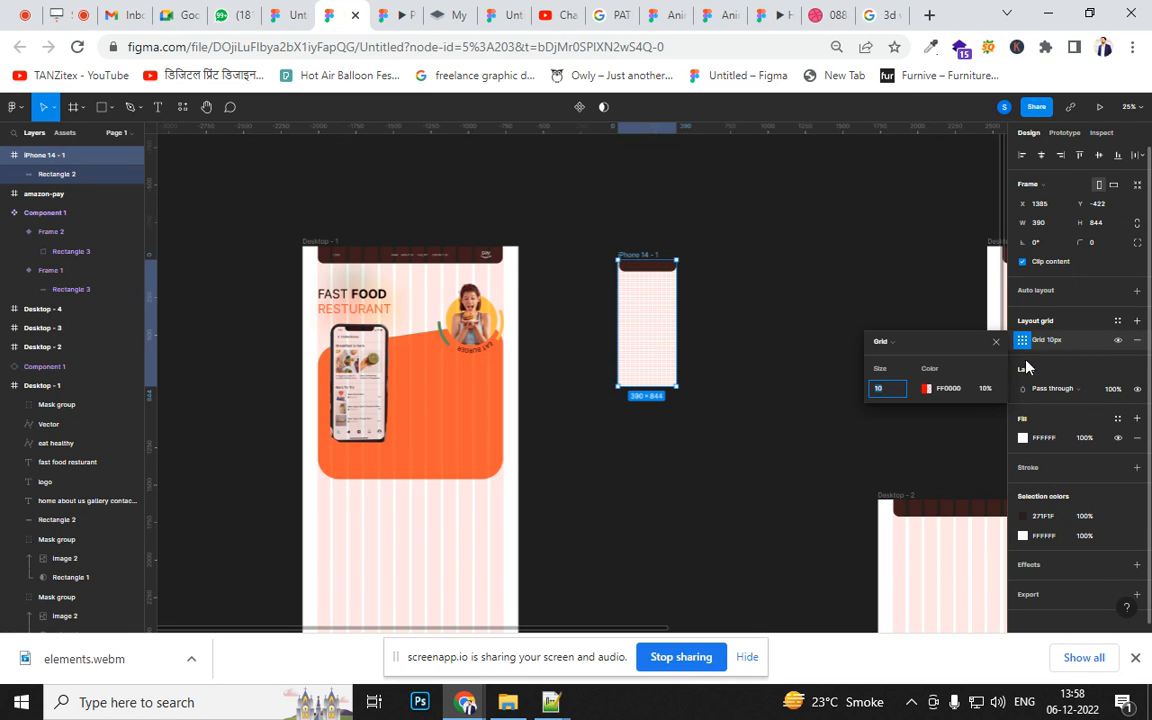
{"action": "left_click", "coordinate": [906, 350]}
{"action": "left_click", "coordinate": [904, 357]}
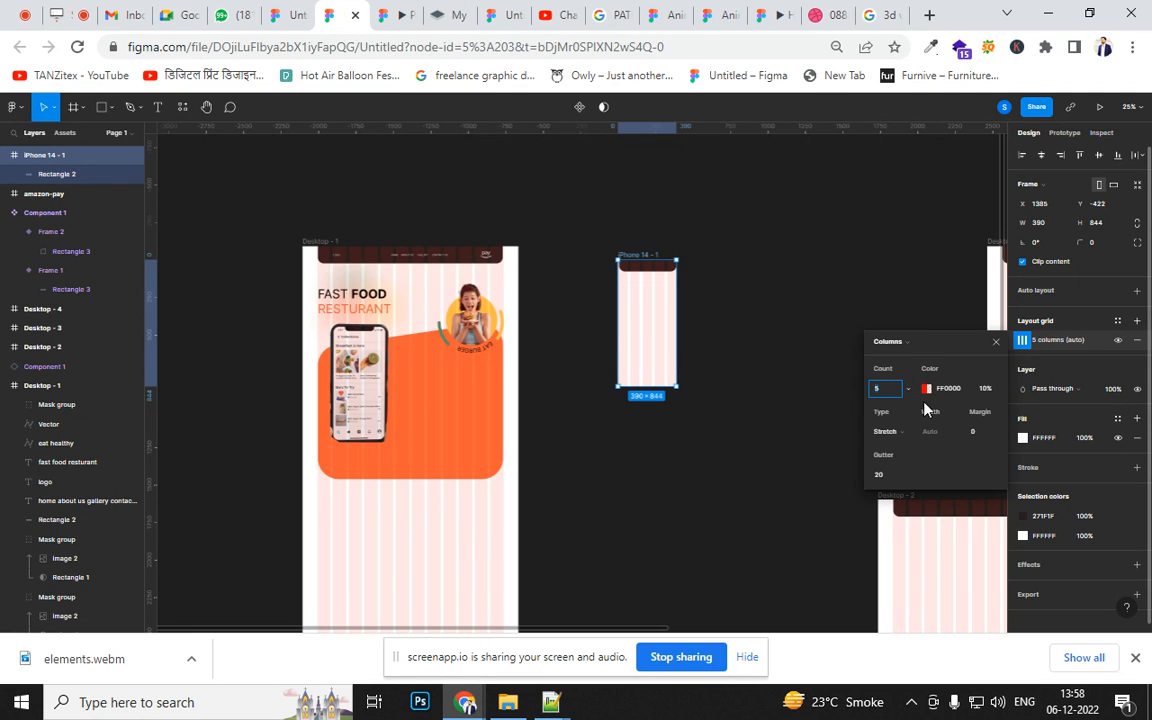
{"action": "type", "text": "4"}
{"action": "left_click", "coordinate": [979, 436]}
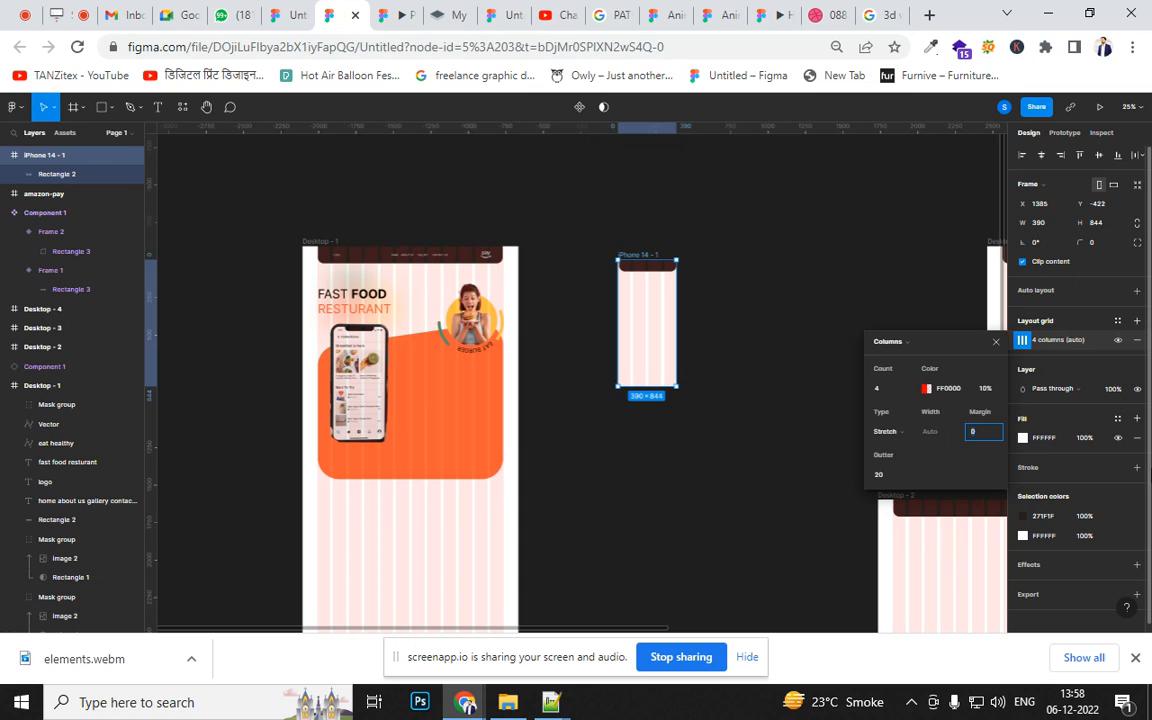
{"action": "type", "text": "50"}
{"action": "key", "text": "Return"}
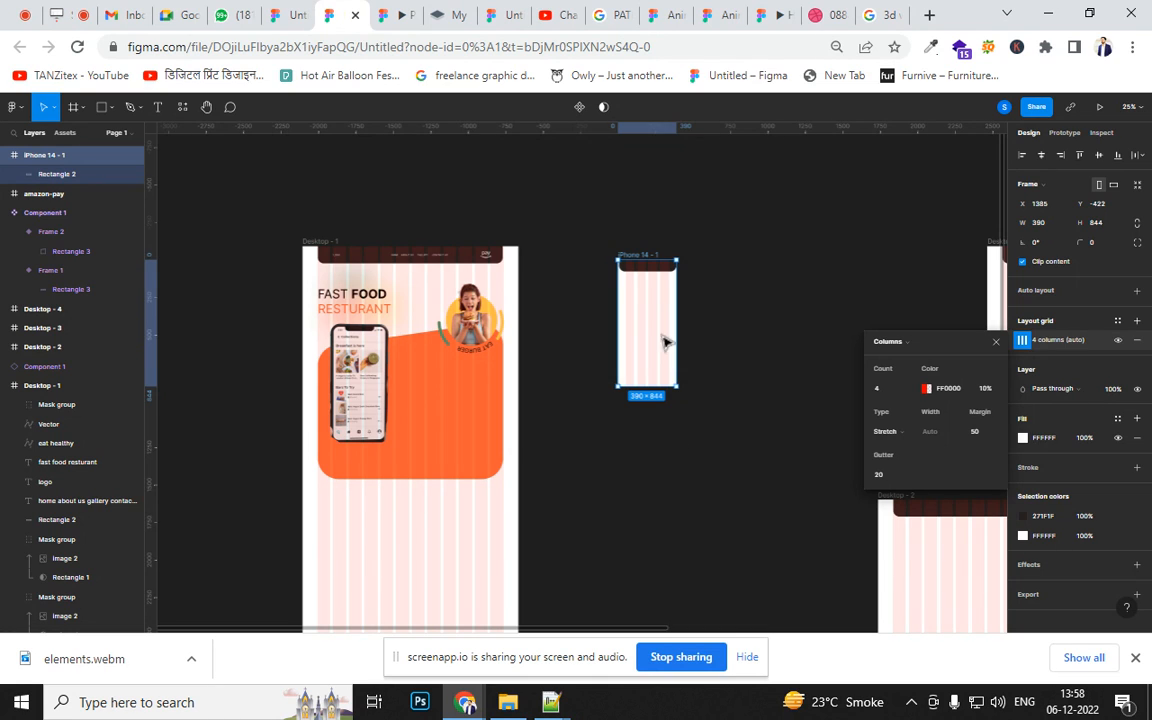
{"action": "key", "text": "Escape"}
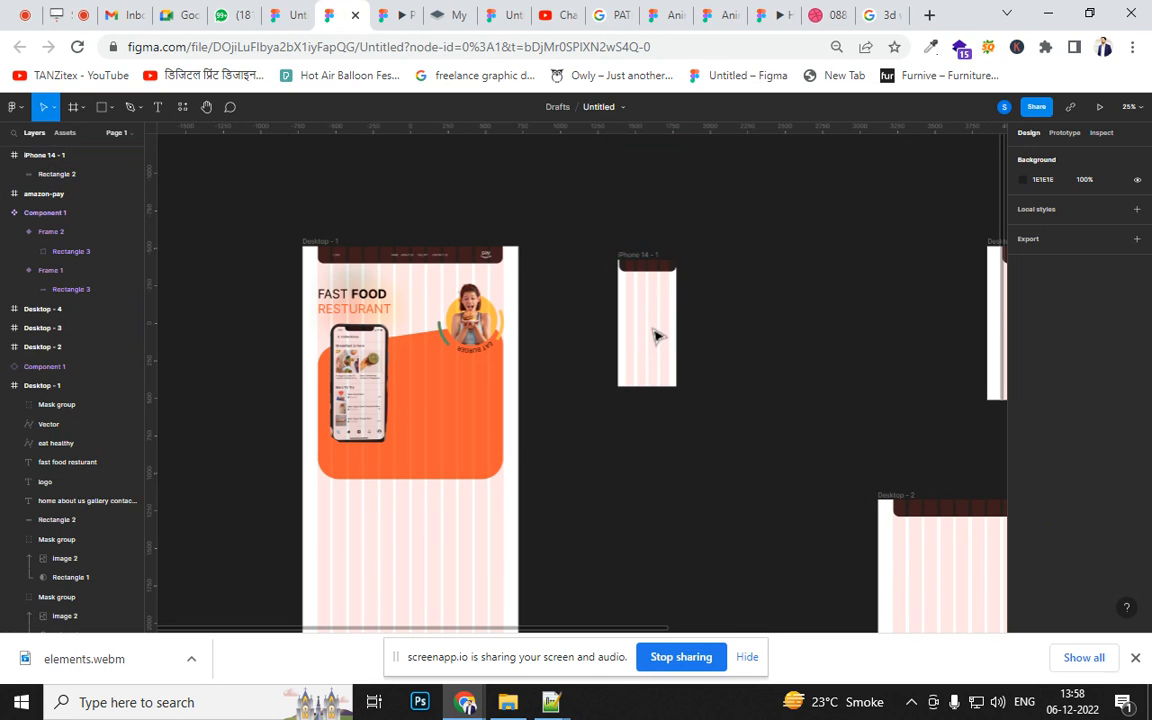
- Set the column margin of the iPhone 14 frame's layout grid to 15
{"action": "left_click", "coordinate": [645, 259]}
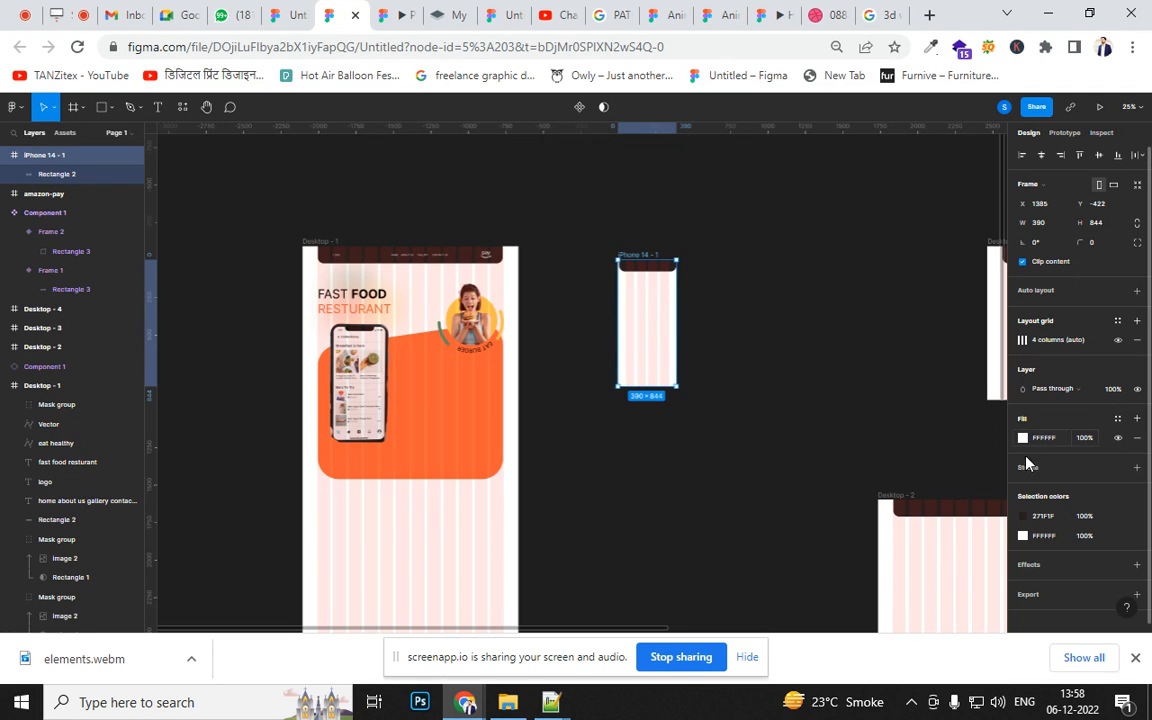
{"action": "left_click", "coordinate": [1022, 341]}
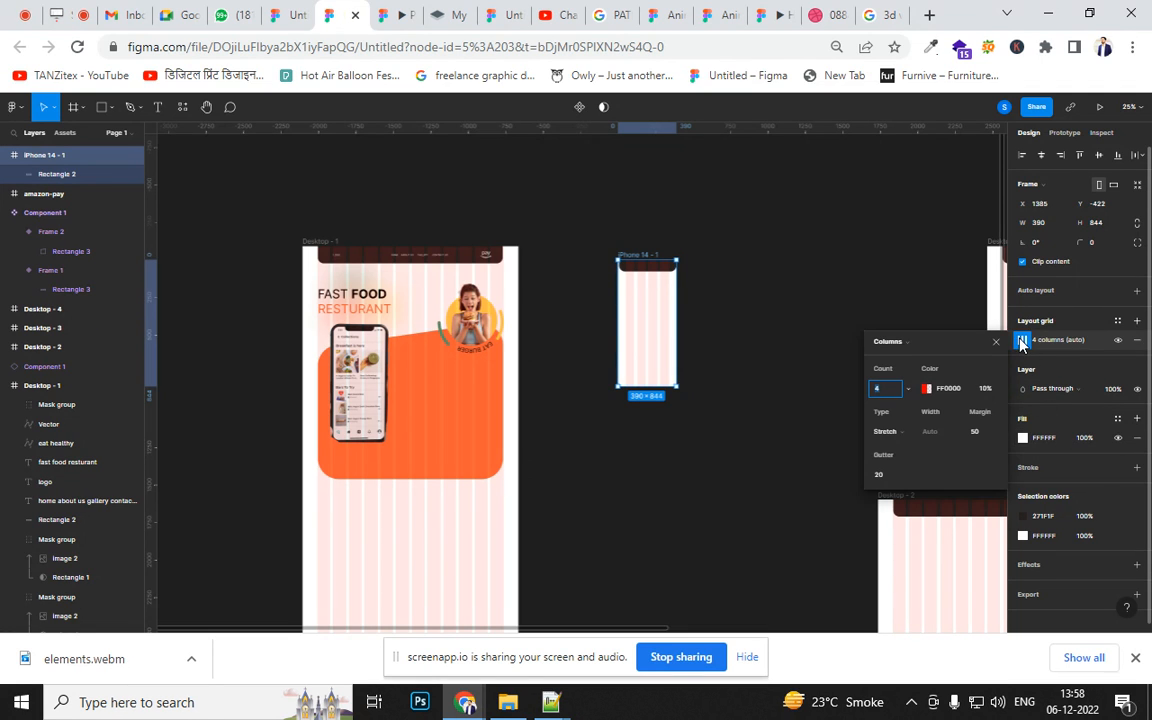
{"action": "left_click", "coordinate": [976, 431]}
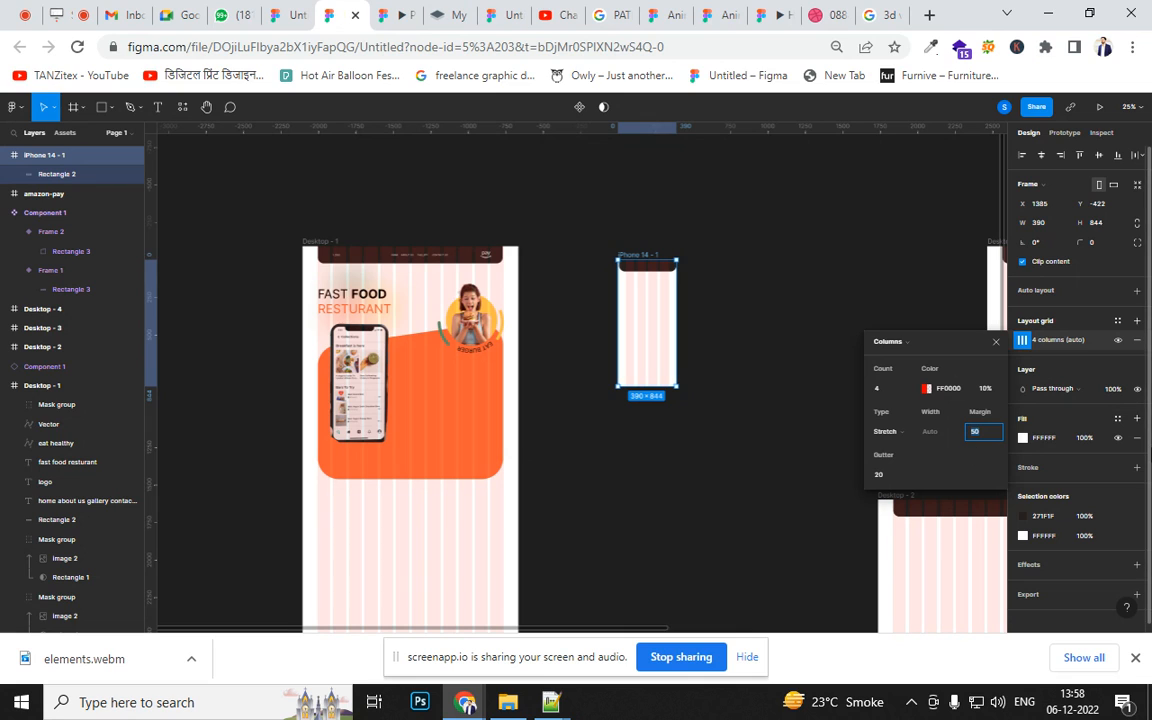
{"action": "type", "text": "15"}
{"action": "left_click", "coordinate": [745, 422]}
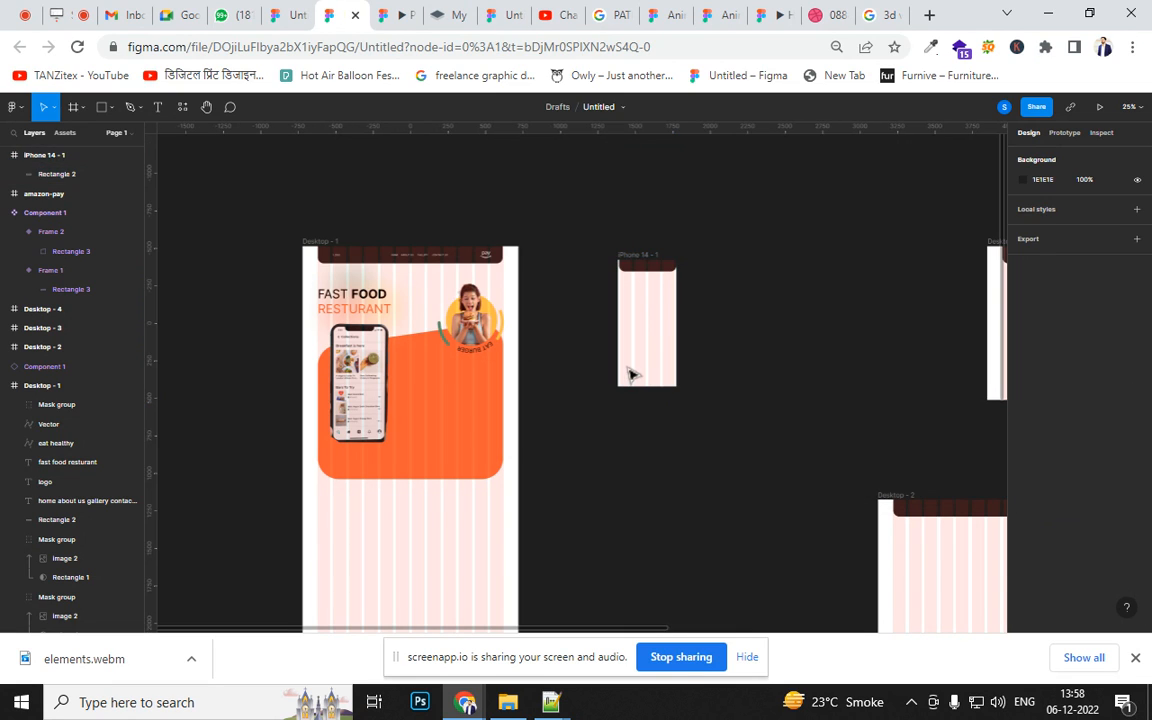
{"action": "key", "text": "shift+0"}
{"action": "left_click_drag", "start_coordinate": [725, 265], "coordinate": [615, 565]}
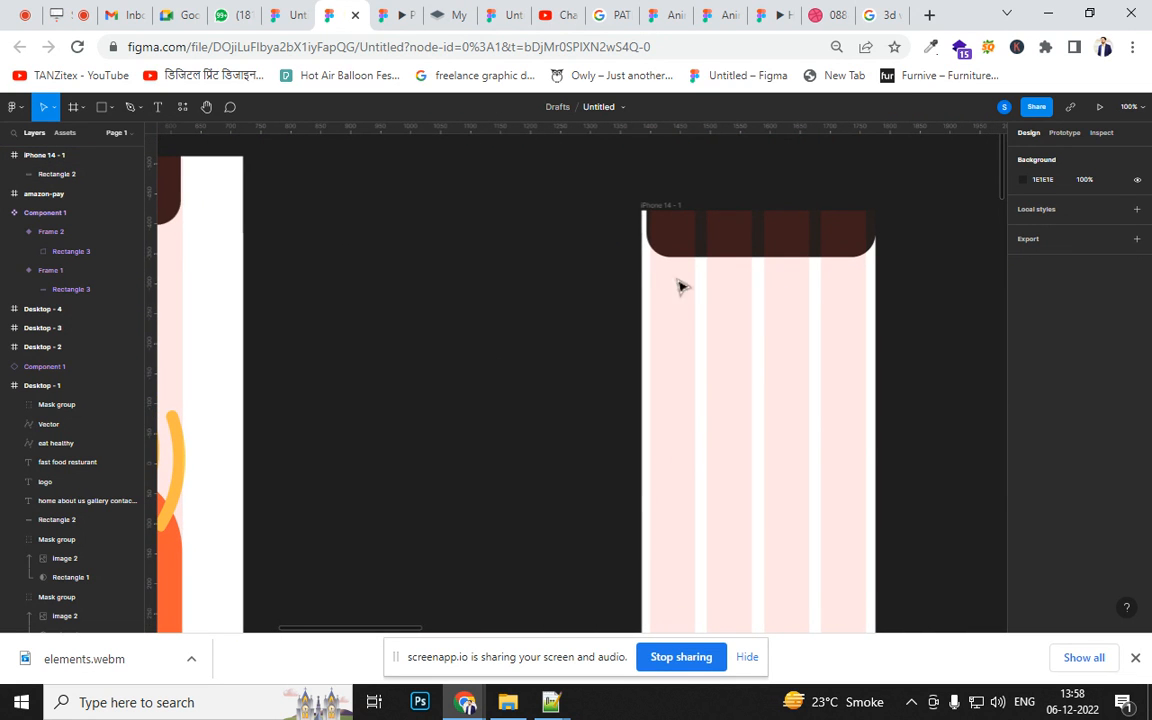
{"action": "left_click_drag", "start_coordinate": [722, 423], "coordinate": [755, 421]}
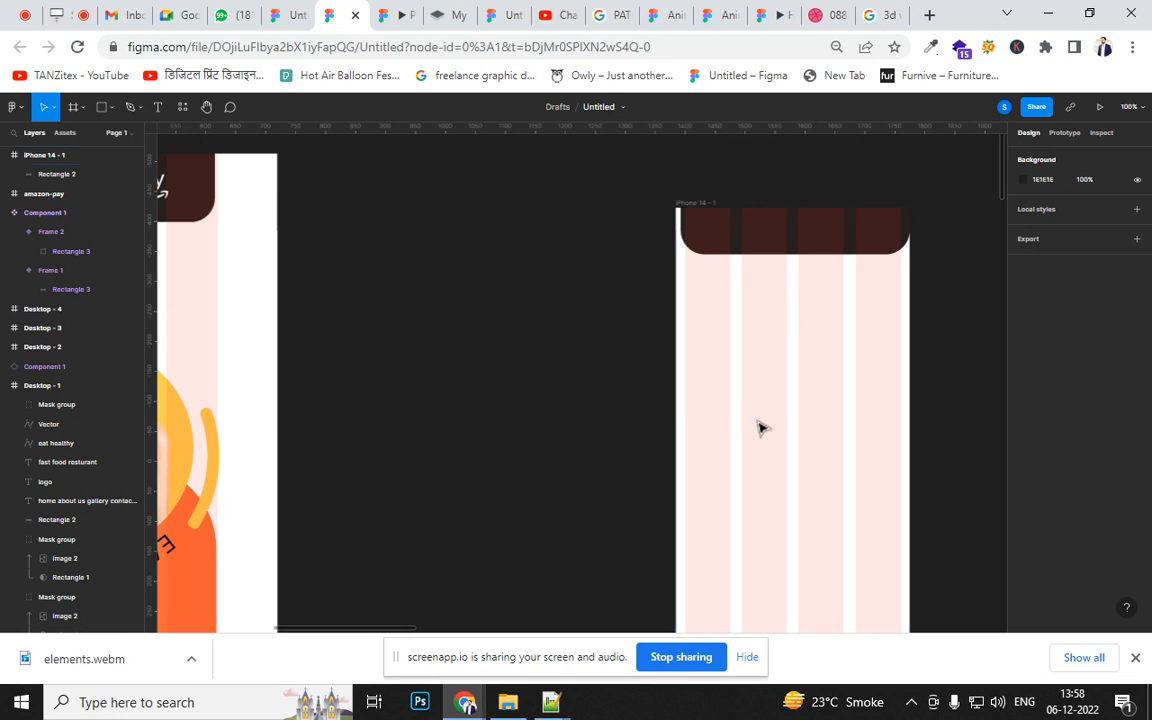
{"action": "key", "text": "minus"}
{"action": "left_click_drag", "start_coordinate": [505, 408], "coordinate": [493, 324]}
{"action": "left_click", "coordinate": [697, 249]}
{"action": "mouse_move", "coordinate": [697, 249]}
{"action": "left_mouse_down"}
{"action": "mouse_move", "coordinate": [686, 249]}
{"action": "mouse_move", "coordinate": [697, 249]}
{"action": "left_mouse_up"}
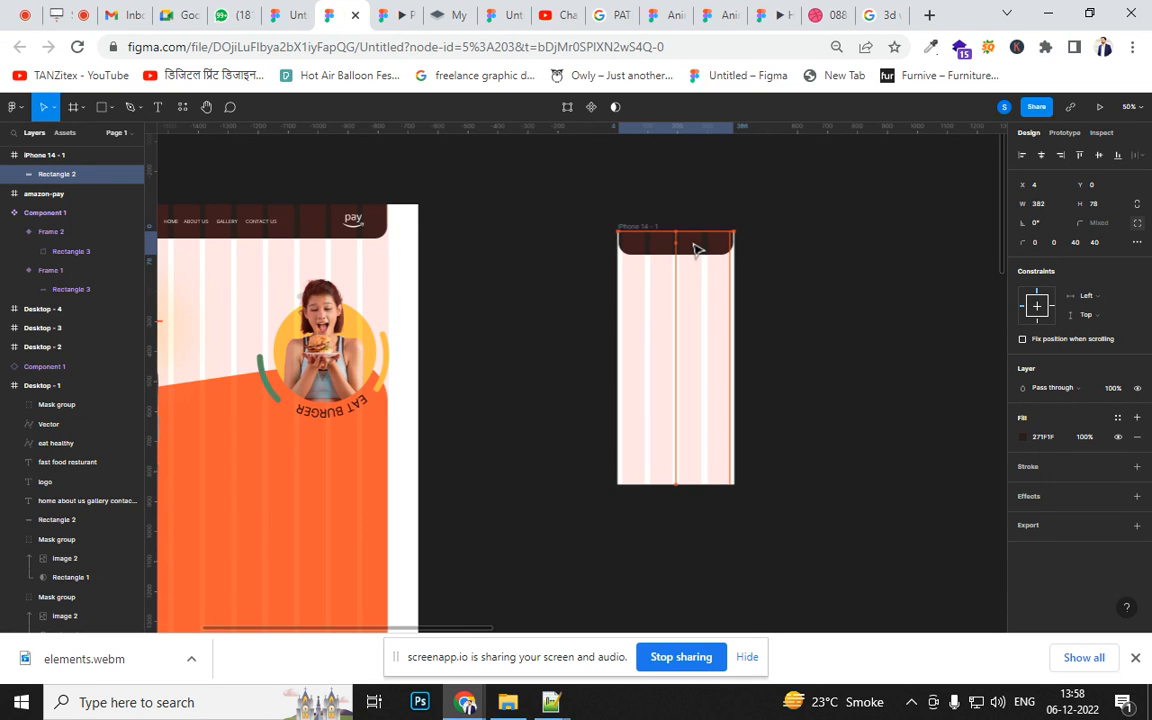
- Copy the FAST FOOD RESTURANT heading together with its blurred colour glow from Desktop - 1 into the iPhone 14 frame
{"action": "left_click_drag", "start_coordinate": [540, 345], "coordinate": [680, 302]}
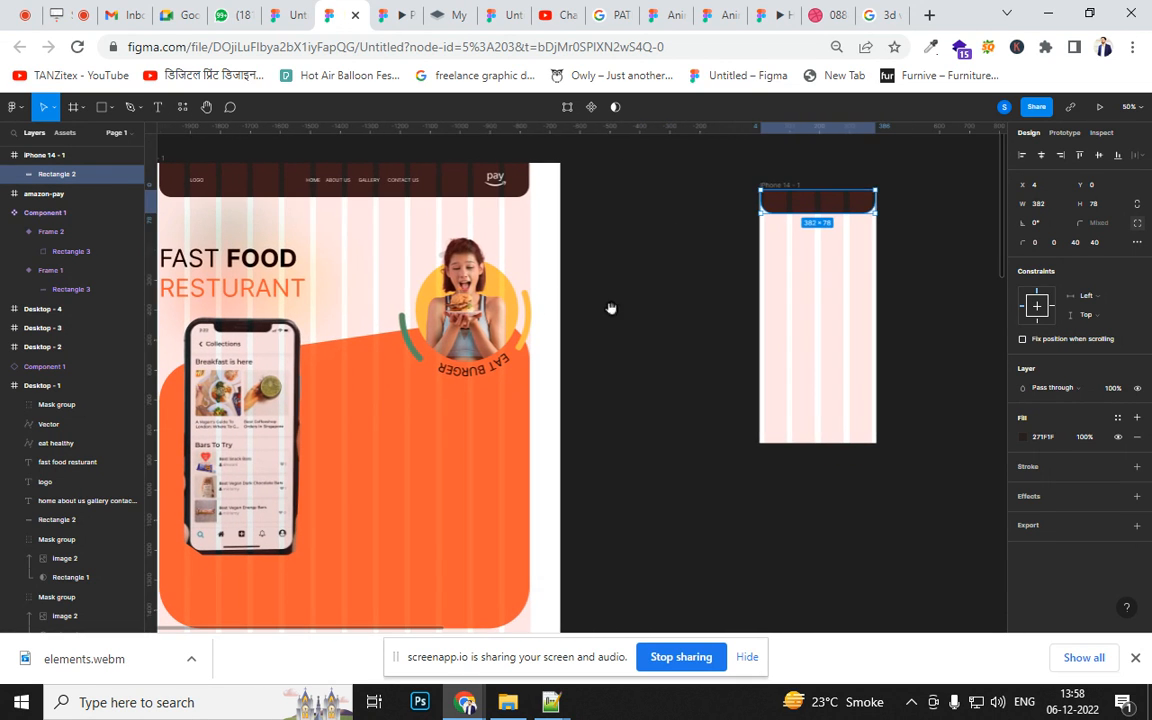
{"action": "left_click", "coordinate": [464, 321]}
{"action": "left_click", "coordinate": [466, 284], "text": "shift"}
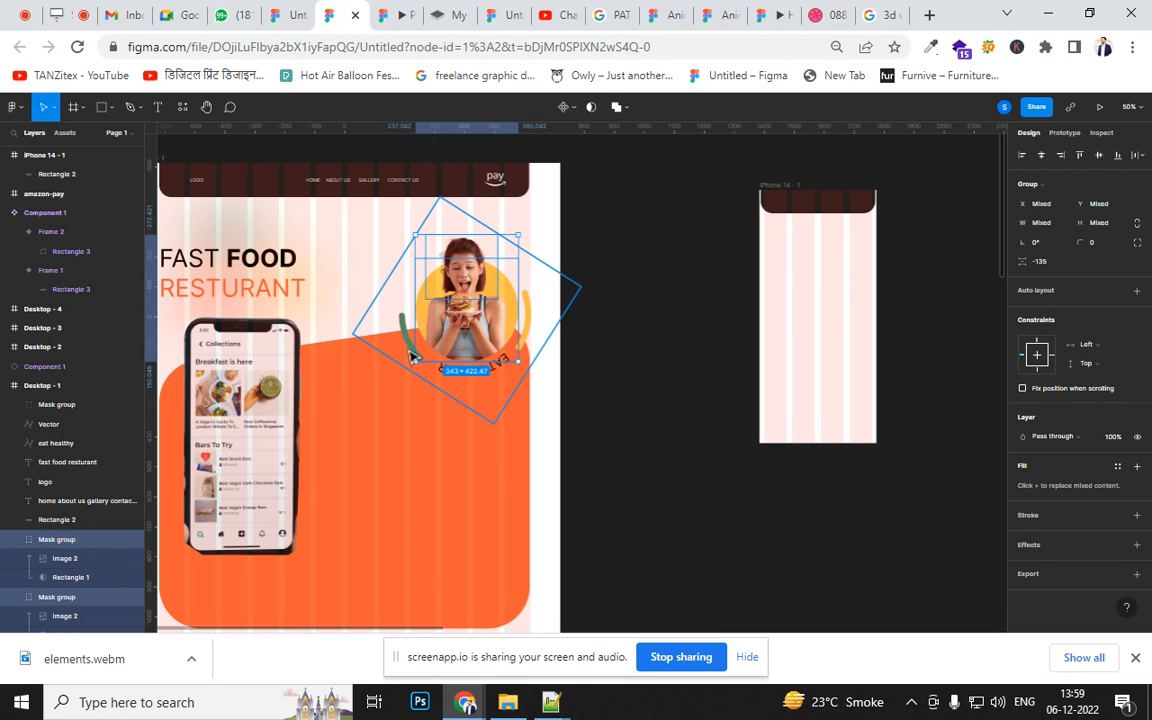
{"action": "left_click", "coordinate": [228, 297]}
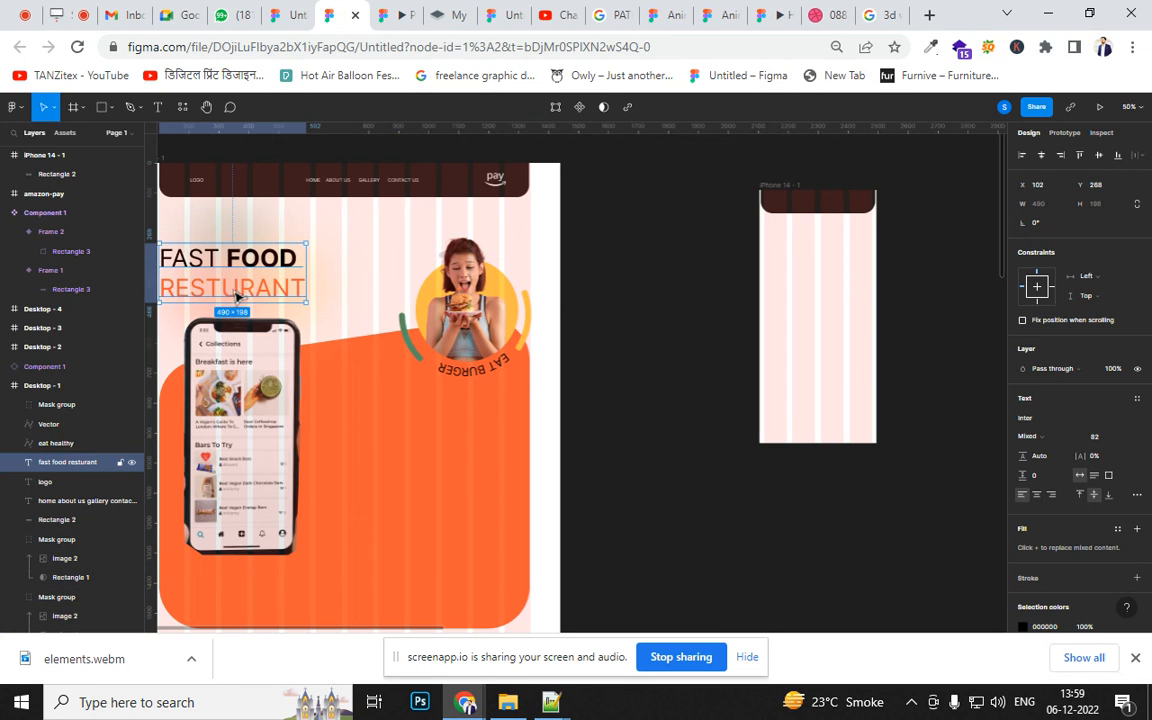
{"action": "left_click", "coordinate": [268, 260]}
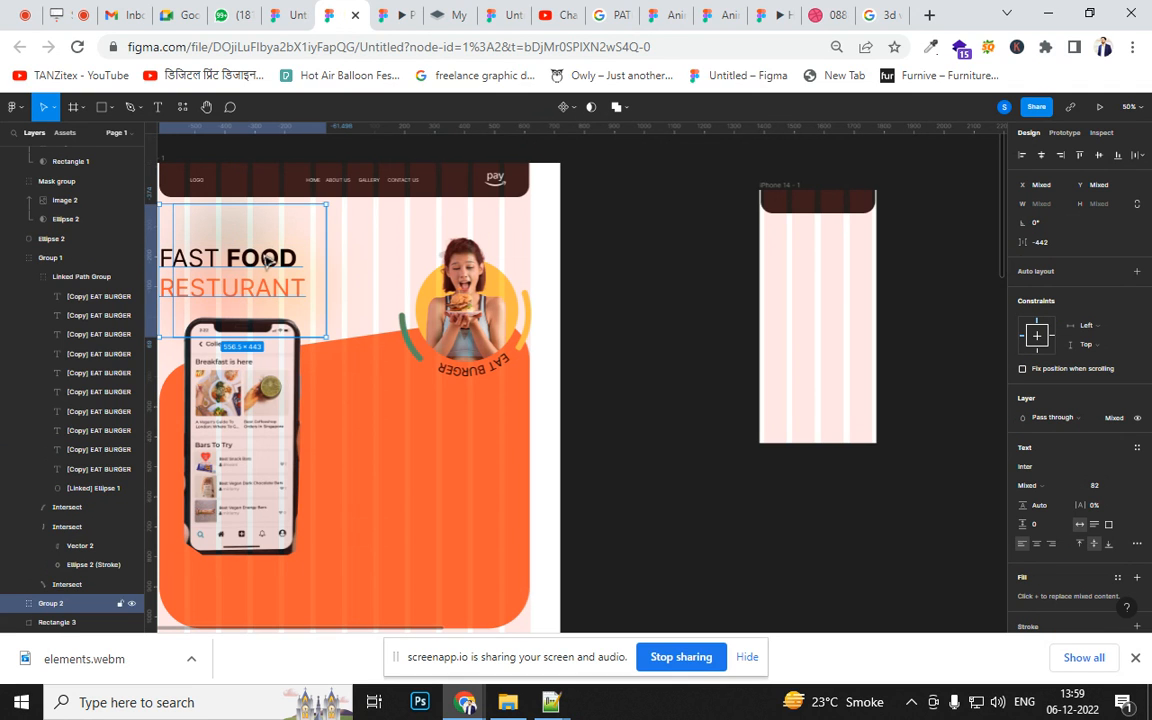
{"action": "left_click_drag", "start_coordinate": [268, 262], "coordinate": [836, 290]}
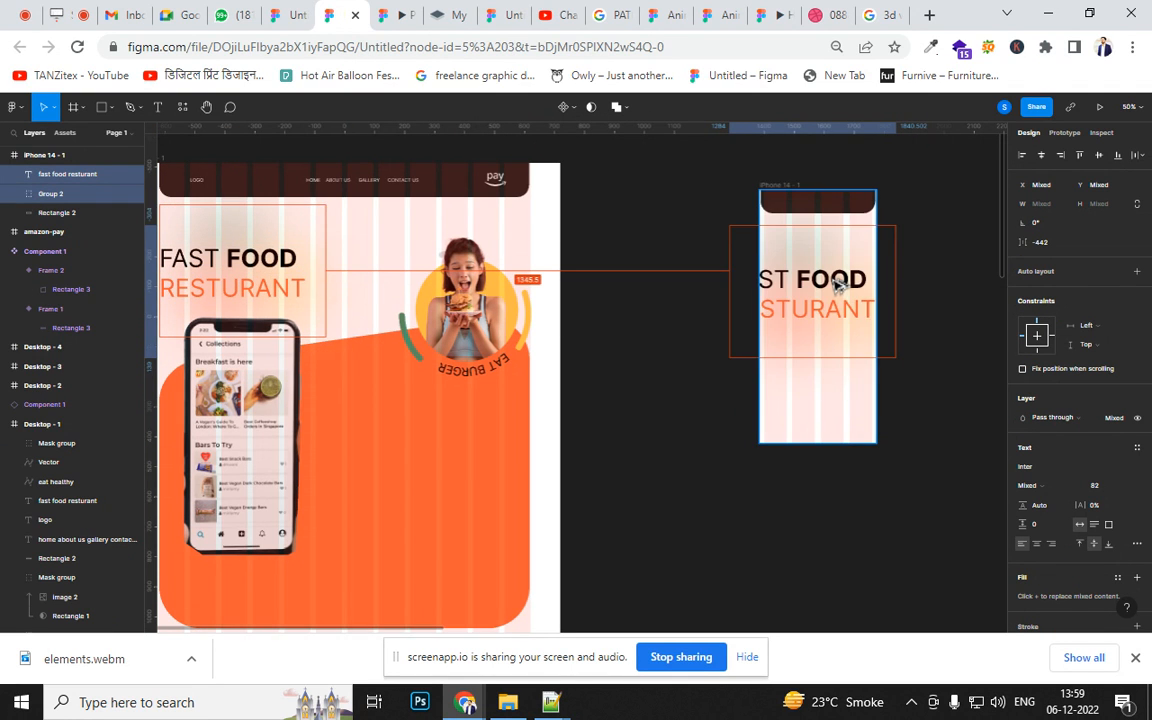
- Flatten the copied heading and glow into one vector and scale it to about 242 × 195 below the mobile header
{"action": "left_click_drag", "start_coordinate": [897, 225], "coordinate": [857, 259]}
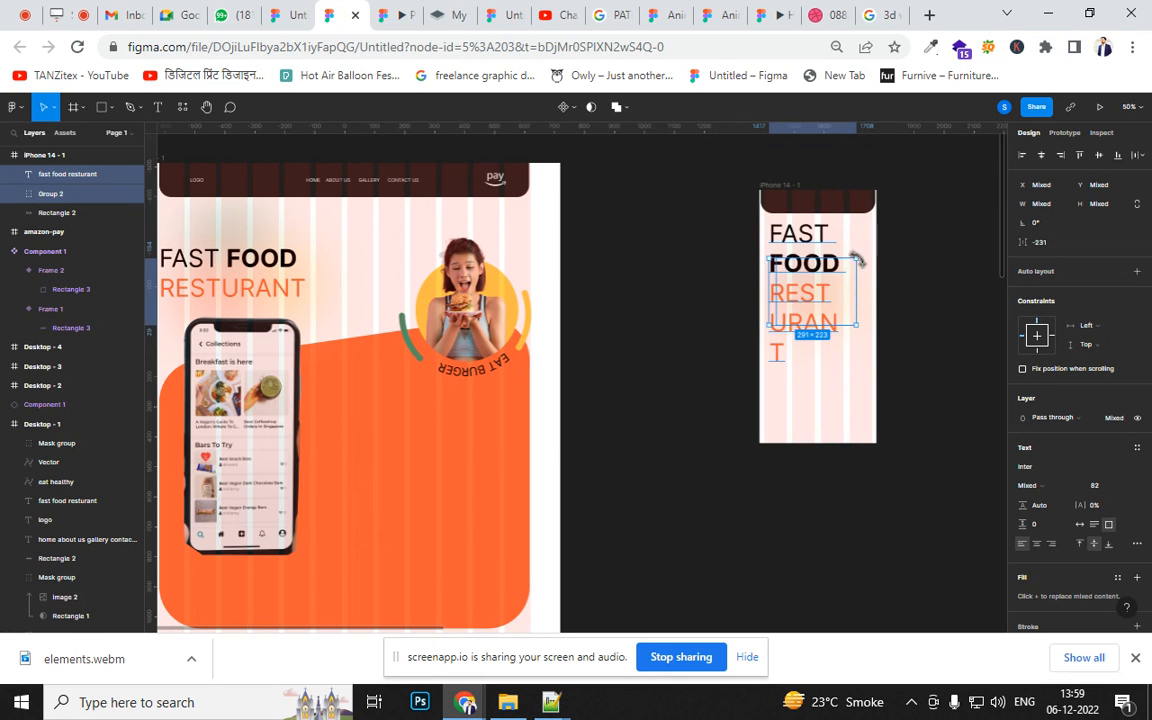
{"action": "key", "text": "ctrl+z"}
{"action": "key", "text": "ctrl+z"}
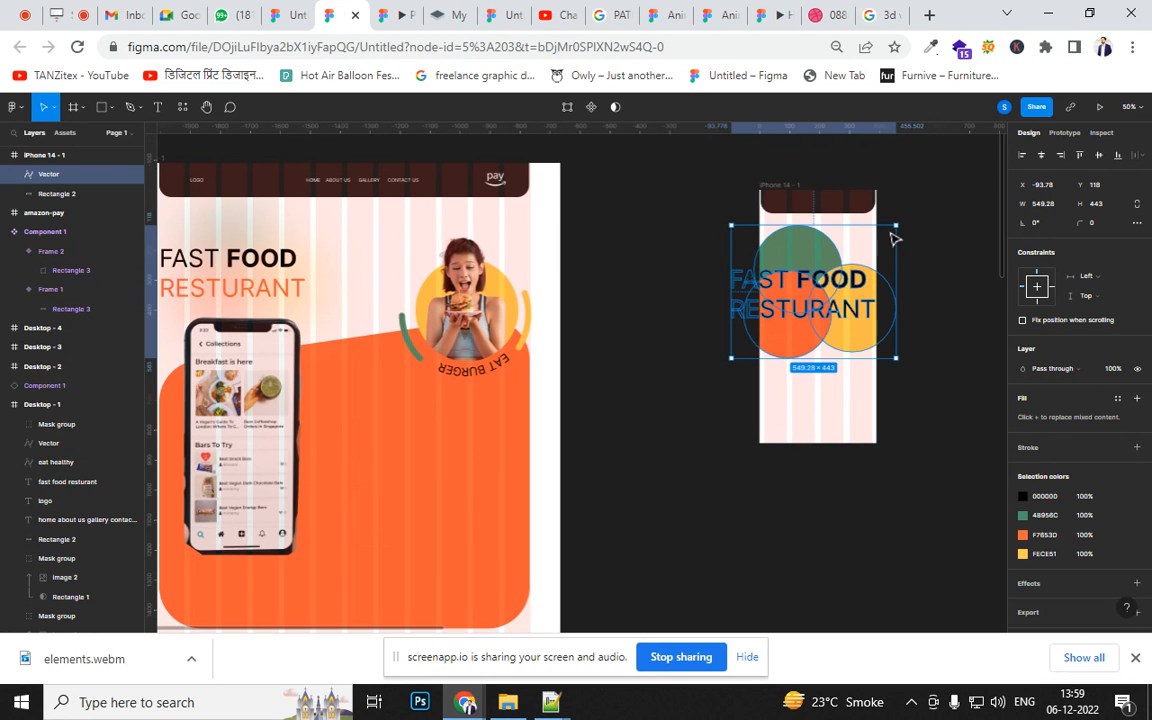
{"action": "left_click_drag", "start_coordinate": [895, 222], "coordinate": [826, 268]}
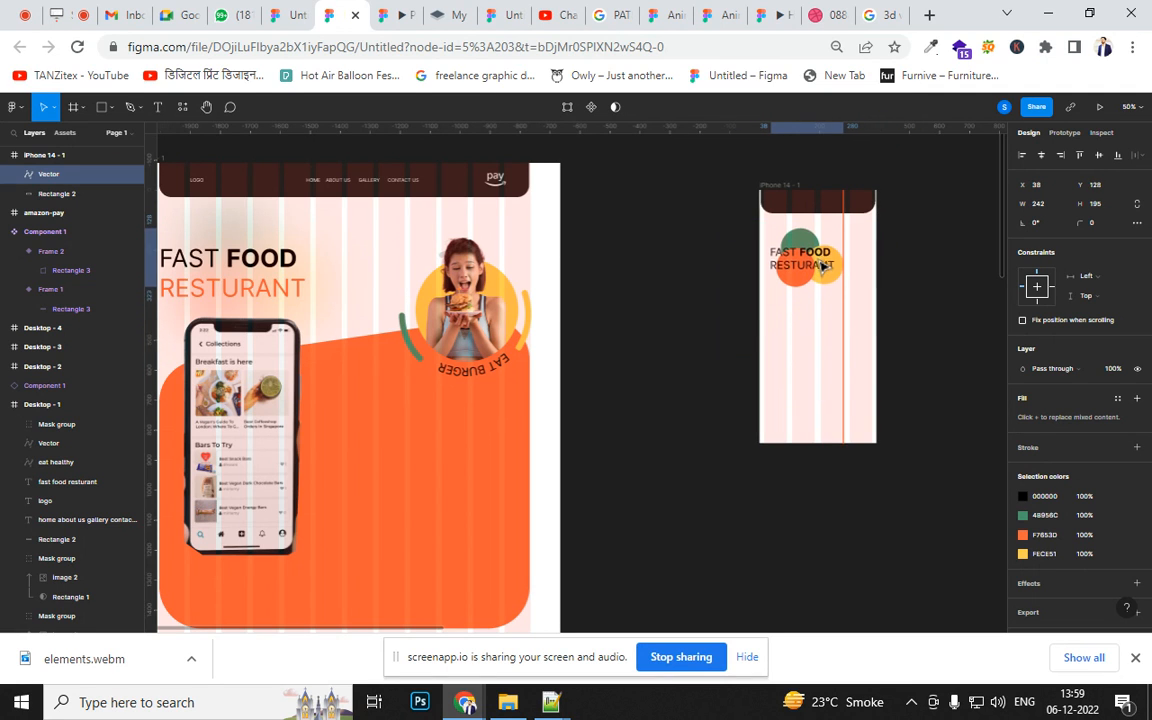
{"action": "left_click", "coordinate": [860, 323]}
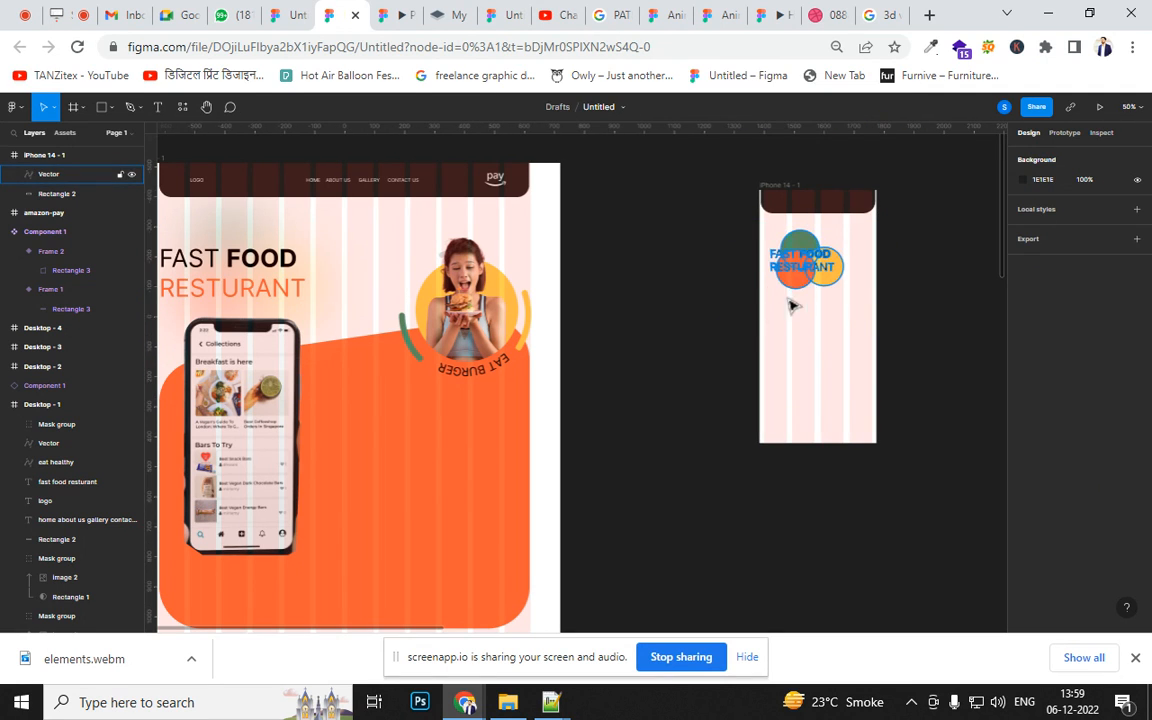
- Copy the orange slanted panel and the girl-with-burger graphic with its EAT BURGER text from Desktop - 1 into the iPhone 14 frame
{"action": "left_click_drag", "start_coordinate": [355, 455], "coordinate": [851, 446]}
{"action": "left_click", "coordinate": [445, 325]}
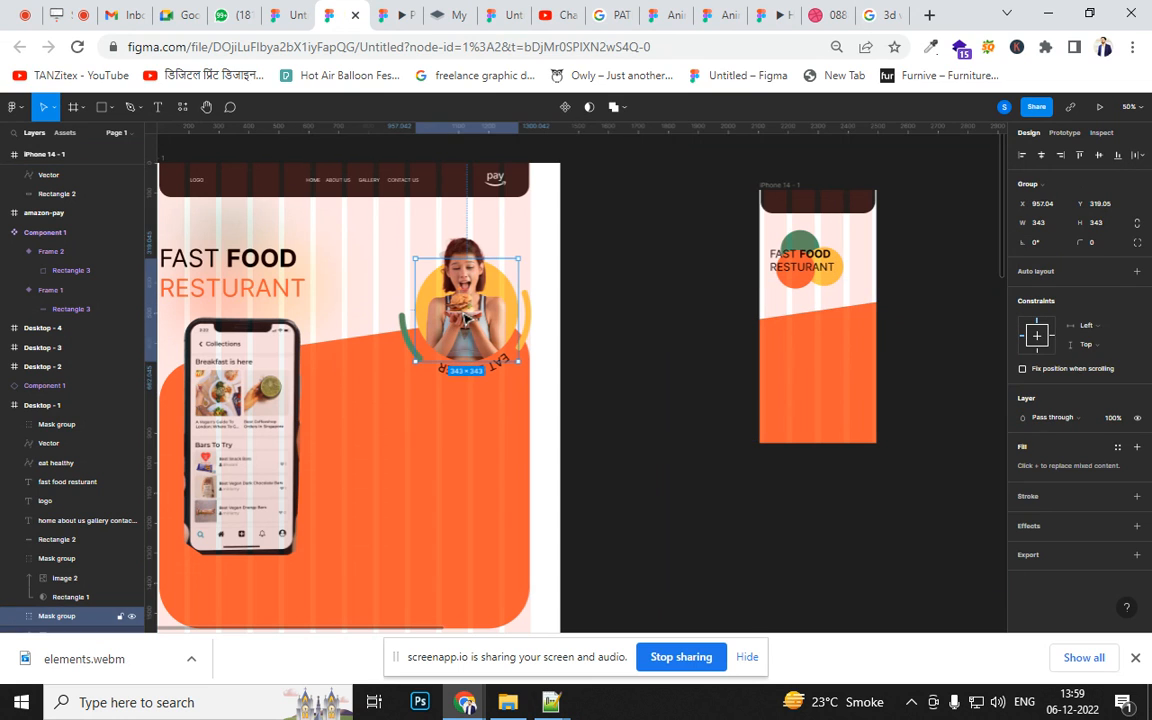
{"action": "left_click", "coordinate": [465, 290]}
{"action": "left_click_drag", "start_coordinate": [660, 379], "coordinate": [419, 257]}
{"action": "left_click_drag", "start_coordinate": [478, 328], "coordinate": [826, 372]}
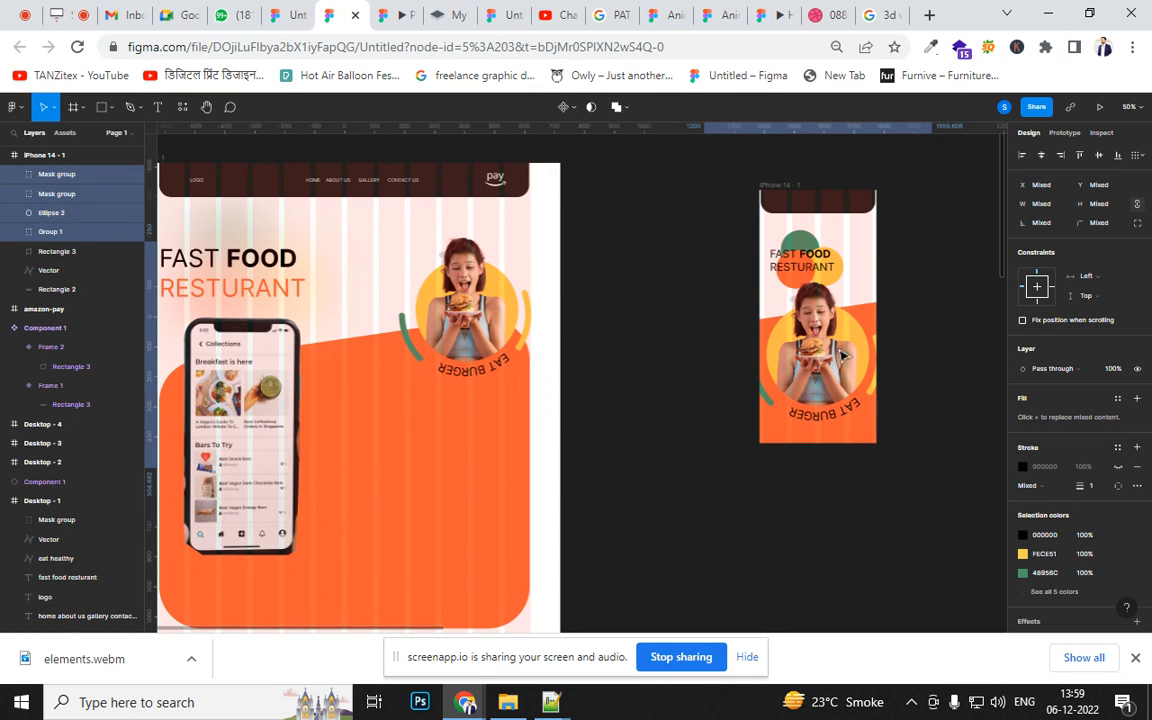
- Scale down the copied burger graphic beneath the mobile heading and move the orange panel down to Y 385
{"action": "left_click_drag", "start_coordinate": [854, 332], "coordinate": [854, 332]}
{"action": "left_click_drag", "start_coordinate": [931, 243], "coordinate": [887, 285]}
{"action": "left_click_drag", "start_coordinate": [828, 368], "coordinate": [828, 345]}
{"action": "left_click", "coordinate": [840, 443]}
{"action": "mouse_move", "coordinate": [839, 444]}
{"action": "left_mouse_down"}
{"action": "mouse_move", "coordinate": [841, 465]}
{"action": "mouse_move", "coordinate": [841, 417]}
{"action": "mouse_move", "coordinate": [839, 432]}
{"action": "left_mouse_up"}
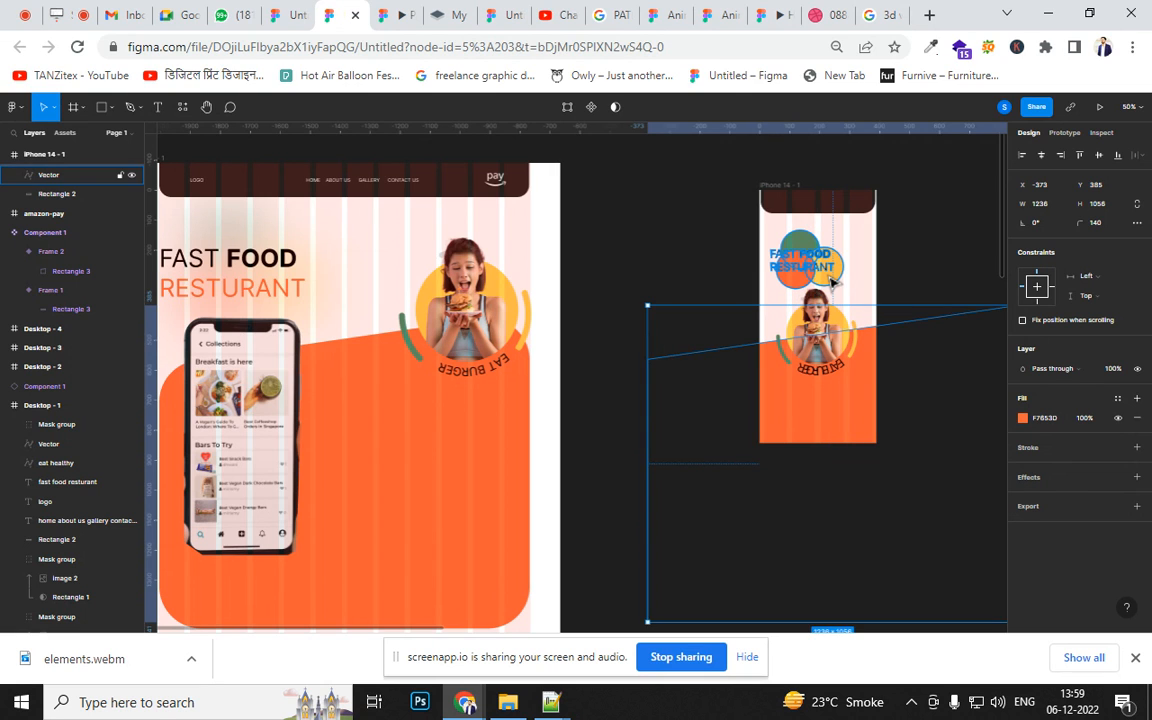
{"action": "left_click", "coordinate": [832, 283]}
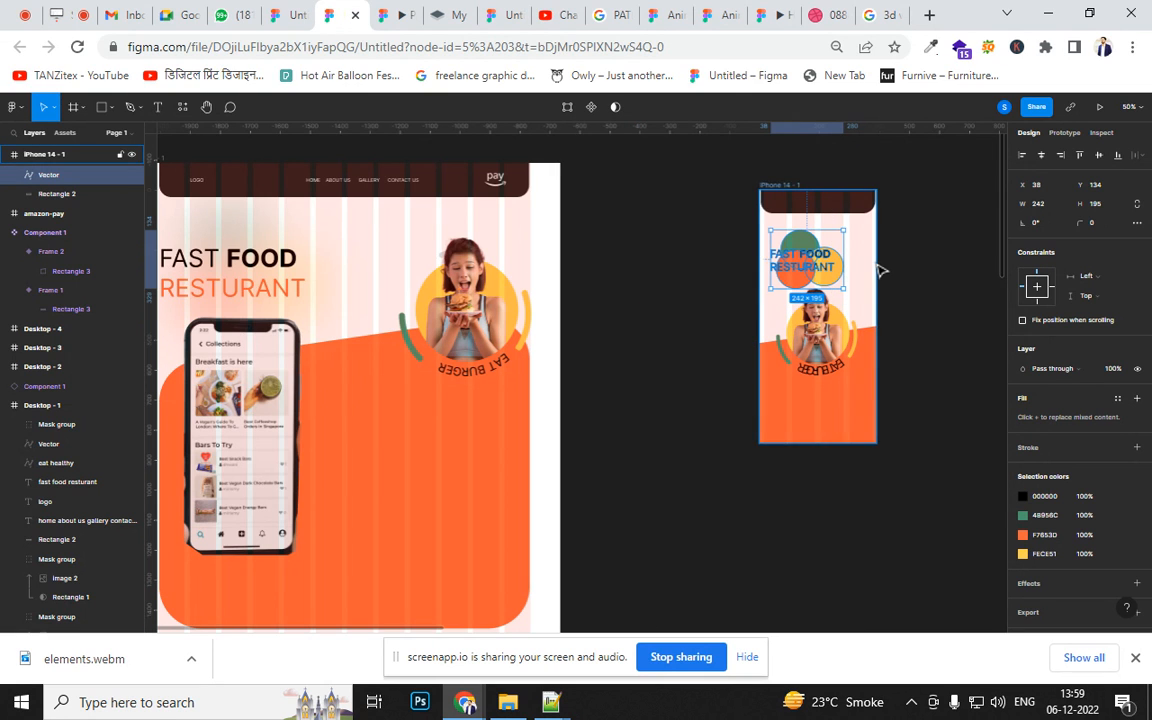
- Lengthen the iPhone 14 frame downward, keeping its width at 390, to make room for more content
{"action": "key", "text": "ctrl+plus"}
{"action": "key", "text": "ctrl+plus"}
{"action": "left_click_drag", "start_coordinate": [800, 290], "coordinate": [311, 355]}
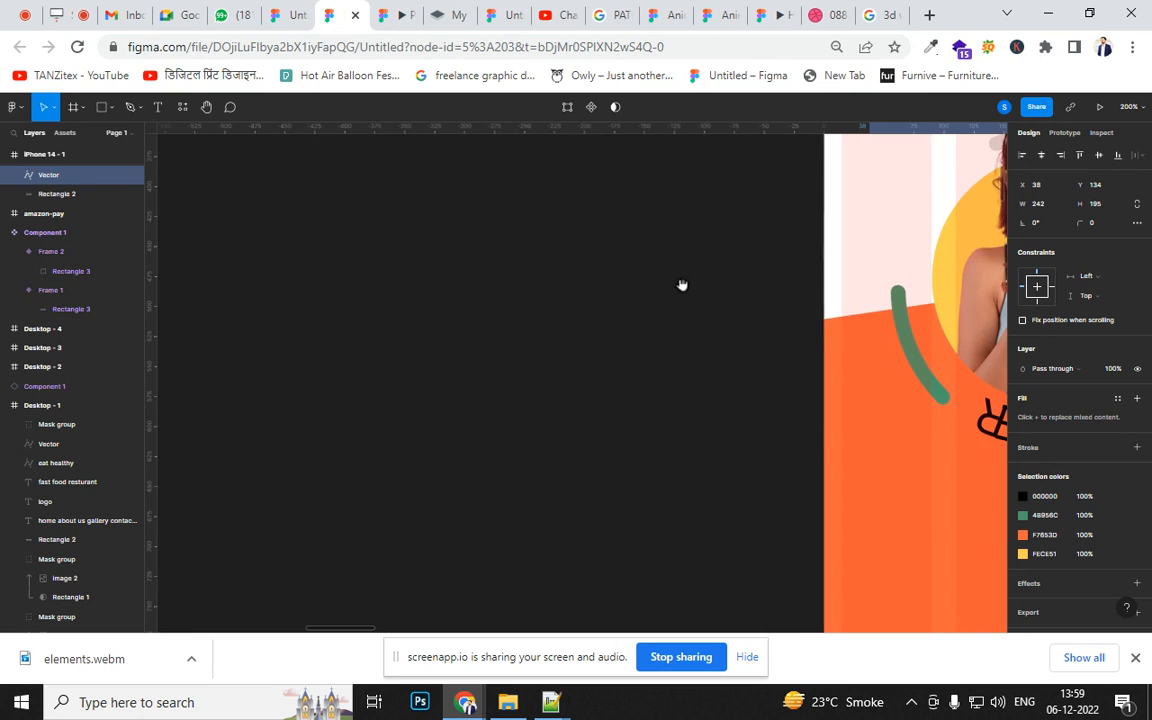
{"action": "left_click_drag", "start_coordinate": [681, 283], "coordinate": [443, 342]}
{"action": "key", "text": "ctrl+minus"}
{"action": "key", "text": "ctrl+minus"}
{"action": "key", "text": "ctrl+minus"}
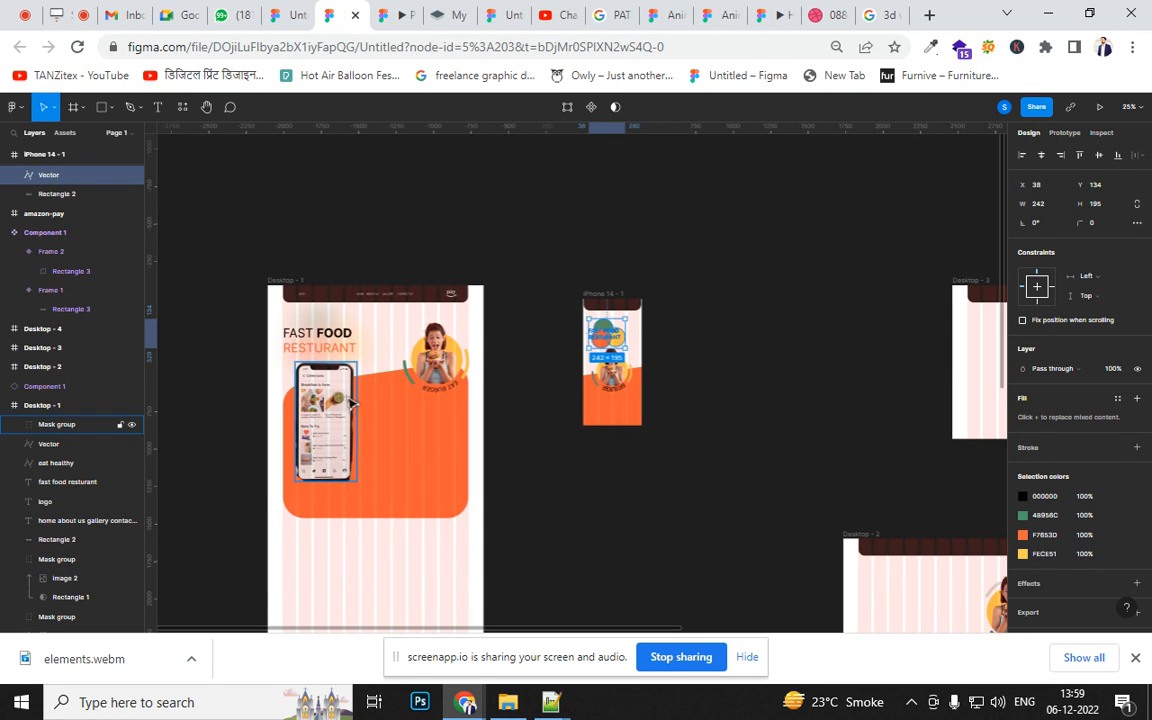
{"action": "left_click", "coordinate": [600, 293]}
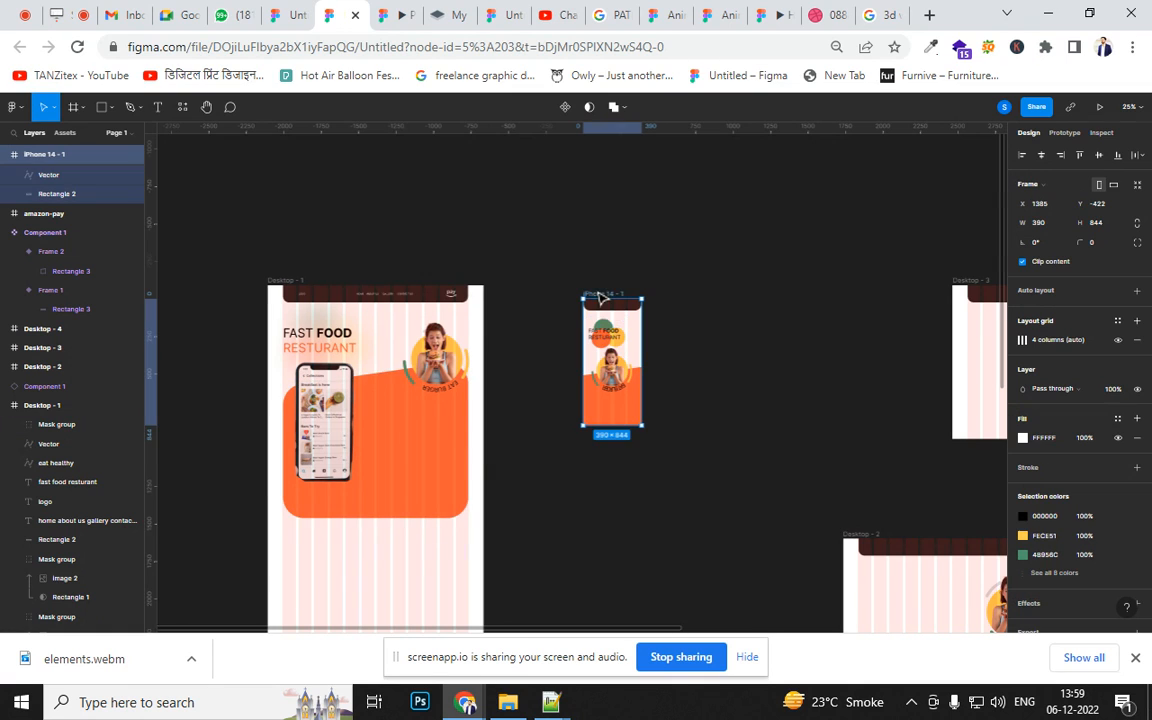
{"action": "left_click_drag", "start_coordinate": [617, 430], "coordinate": [620, 530]}
- Copy the phone mockup from Desktop - 1 onto the mobile orange panel, scale it to about 339 × 659 and centre it
{"action": "left_click_drag", "start_coordinate": [288, 393], "coordinate": [612, 474]}
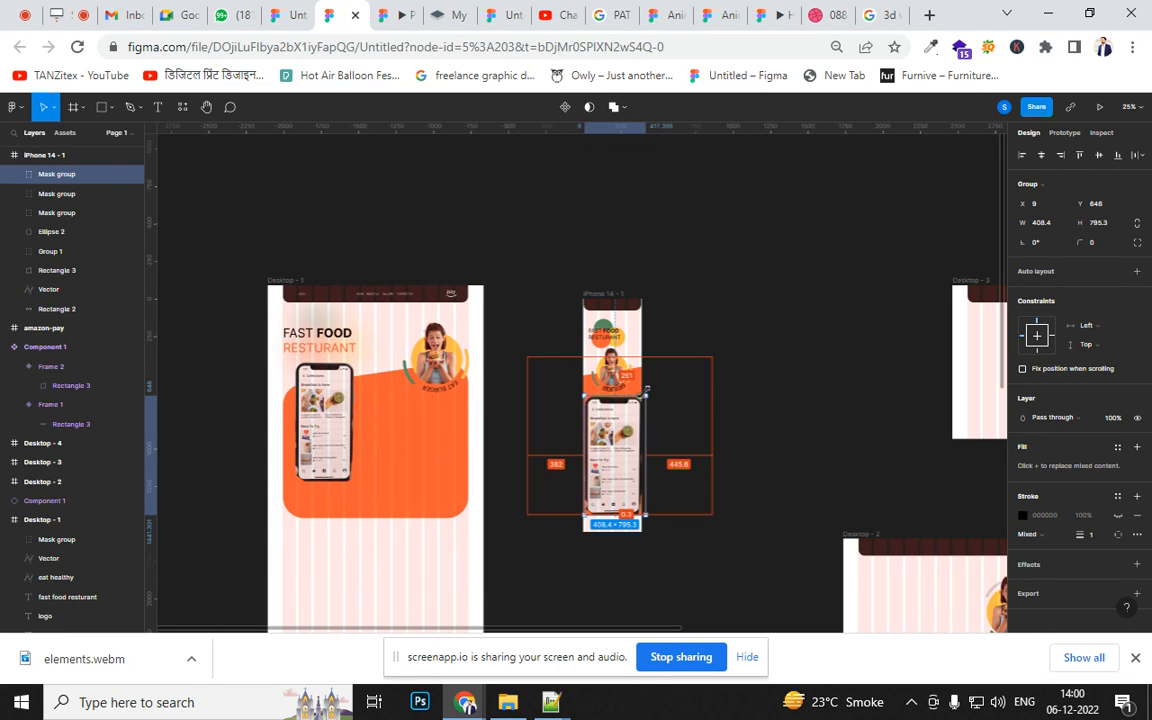
{"action": "left_click_drag", "start_coordinate": [647, 395], "coordinate": [634, 420]}
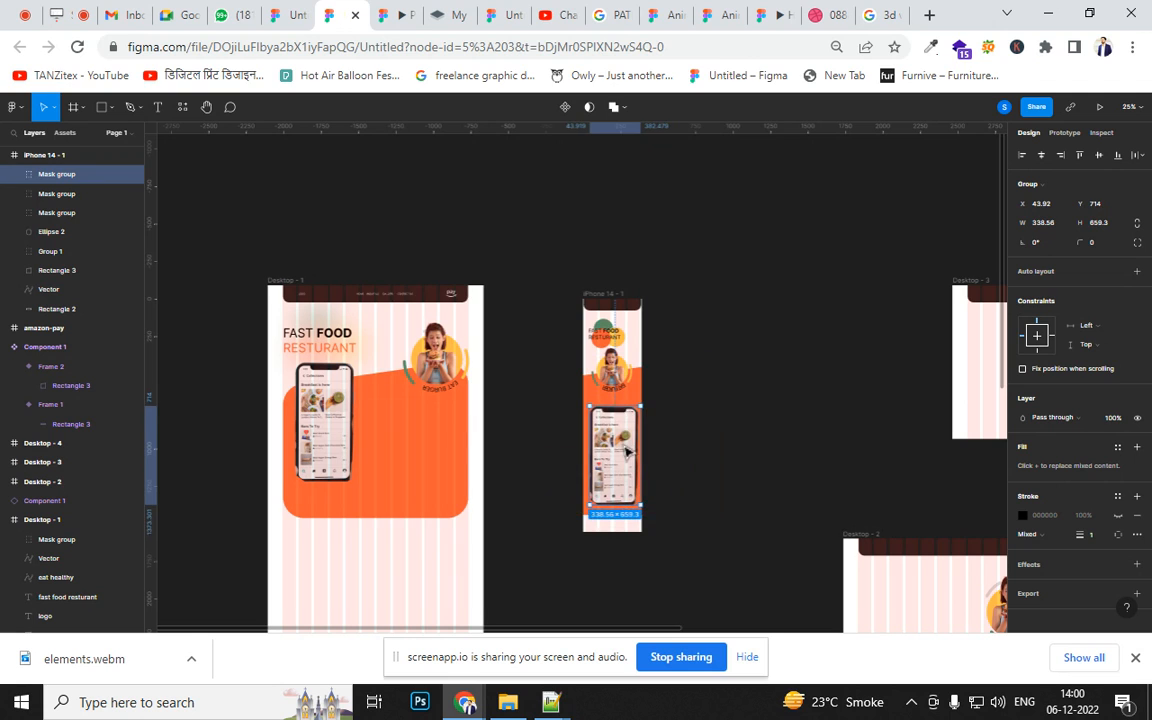
{"action": "left_click_drag", "start_coordinate": [626, 463], "coordinate": [633, 440]}
{"action": "left_click", "coordinate": [655, 437]}
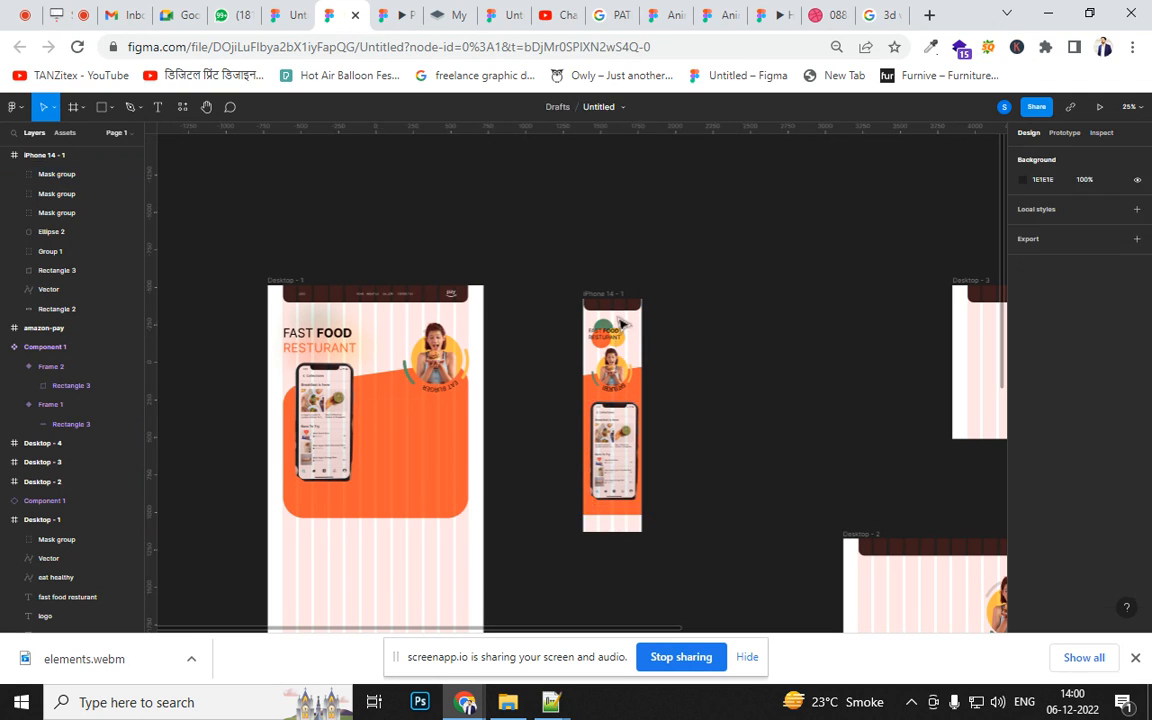
- Extend the iPhone 14 frame to about 390 × 2094 and shorten its orange panel to a height of about 797
{"action": "left_click", "coordinate": [610, 296]}
{"action": "left_click_drag", "start_coordinate": [617, 533], "coordinate": [620, 611]}
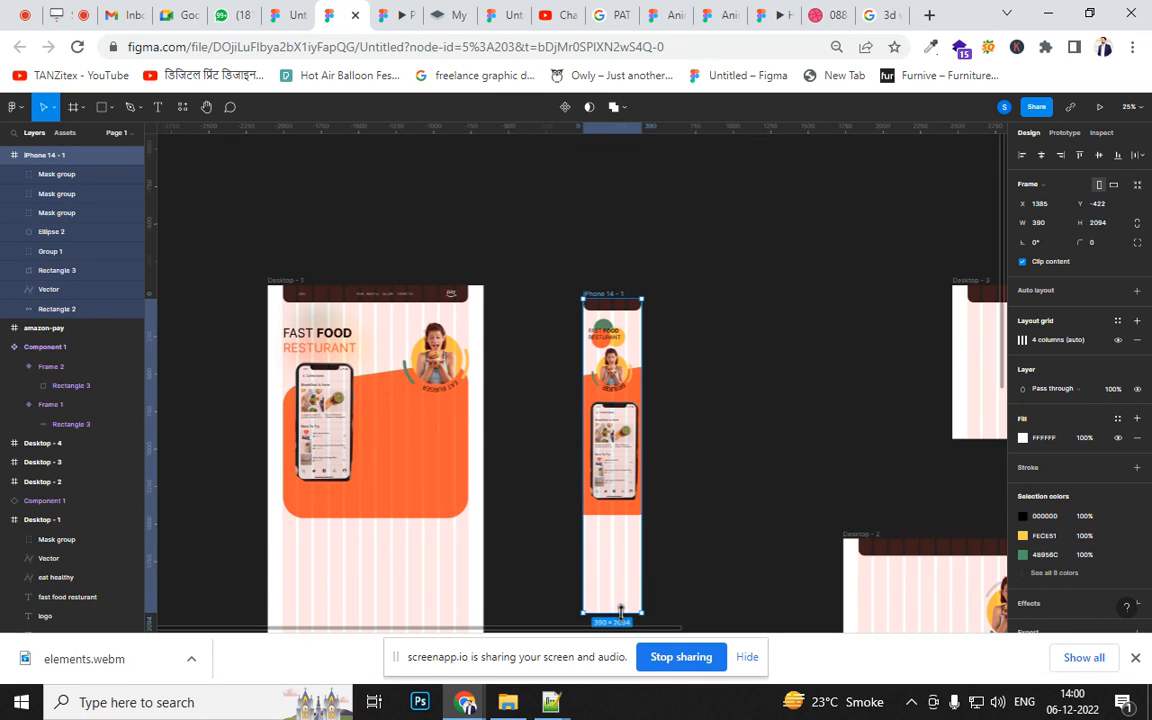
{"action": "left_click", "coordinate": [619, 512]}
{"action": "left_click_drag", "start_coordinate": [618, 507], "coordinate": [618, 476]}
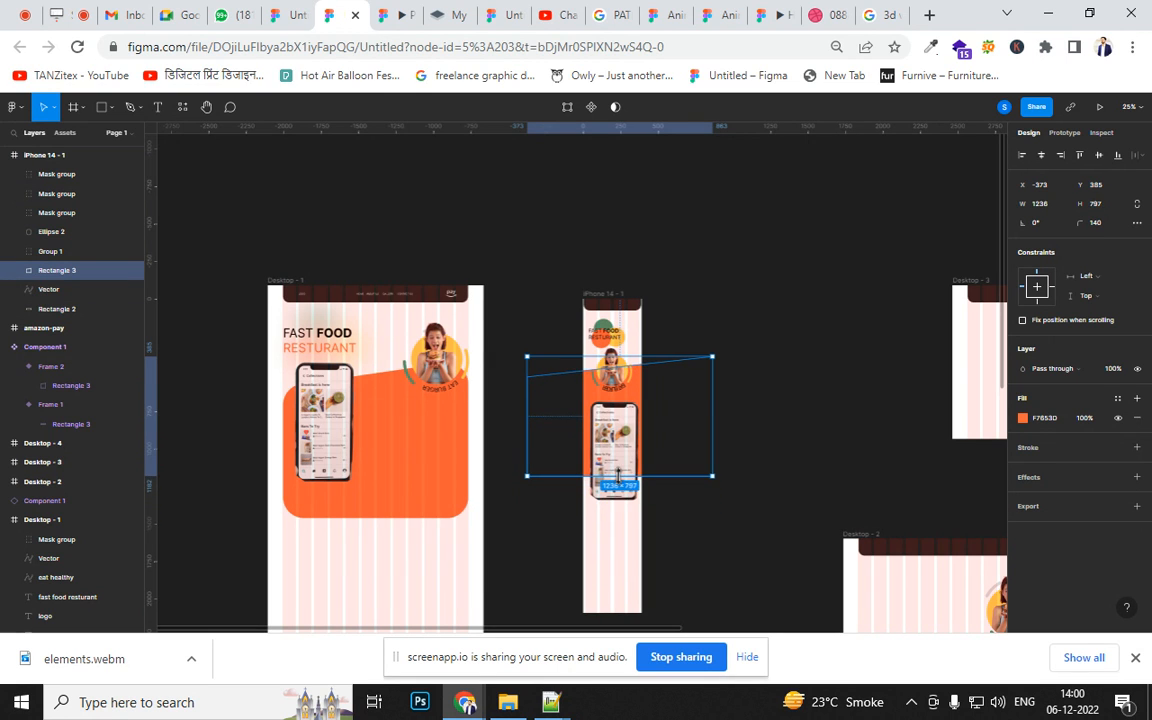
{"action": "left_click", "coordinate": [700, 549]}
{"action": "scroll", "coordinate": [700, 520], "scroll_direction": "down", "scroll_amount": 3}
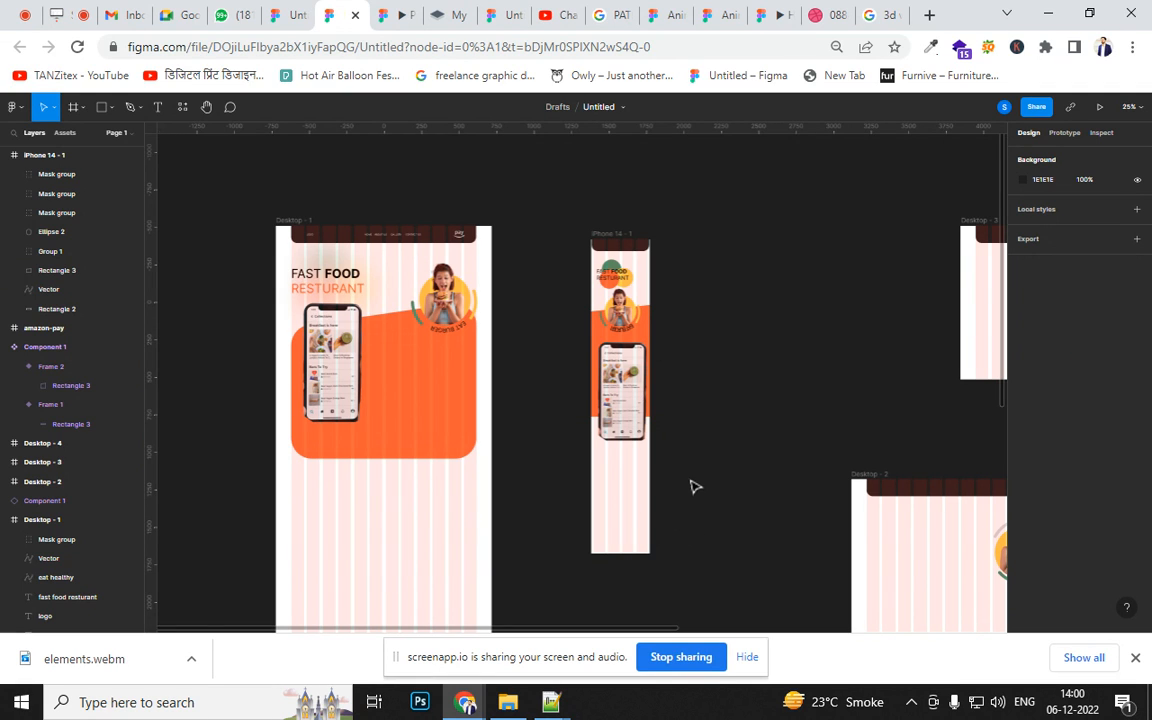
- Copy the white pay logo from the Desktop - 1 header to the left end of the mobile header and scale it down
{"action": "scroll", "coordinate": [571, 321], "scroll_direction": "up", "scroll_amount": 3}
{"action": "left_click_drag", "start_coordinate": [568, 316], "coordinate": [632, 566]}
{"action": "left_click_drag", "start_coordinate": [451, 344], "coordinate": [742, 363]}
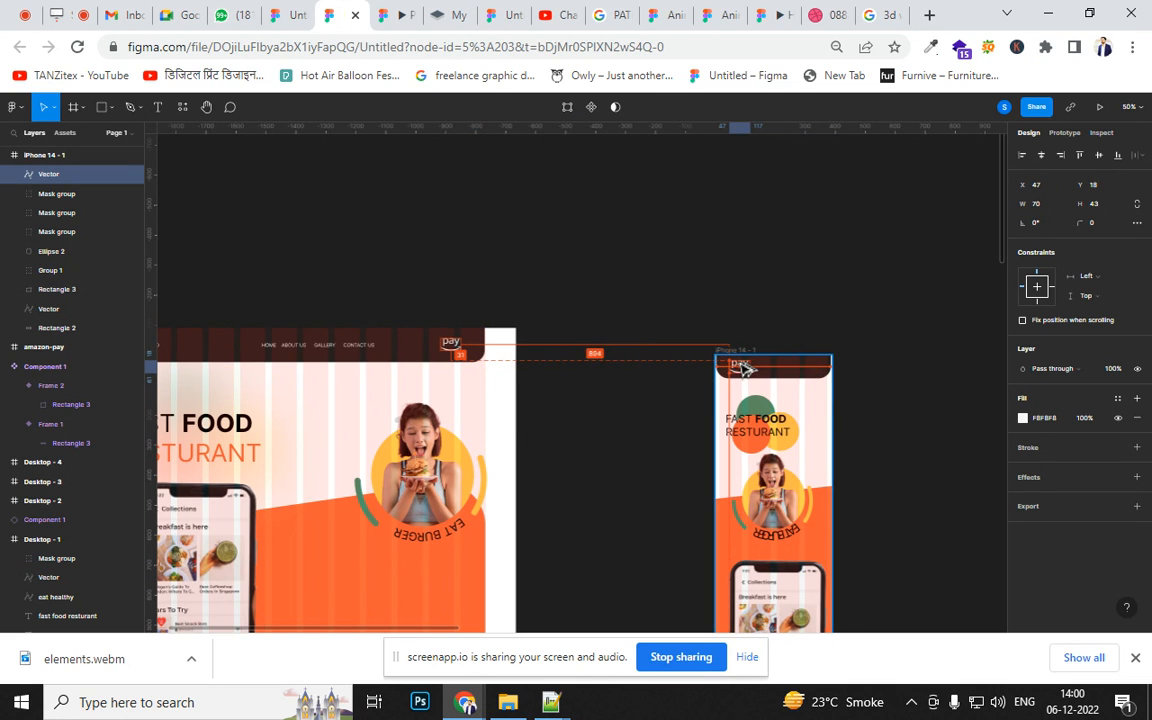
{"action": "key", "text": "ctrl+plus"}
{"action": "key", "text": "ctrl+plus"}
{"action": "left_click_drag", "start_coordinate": [823, 368], "coordinate": [199, 400]}
{"action": "left_click_drag", "start_coordinate": [451, 410], "coordinate": [386, 379]}
- Draw a bar about 39 × 6 at the right end of the mobile header and duplicate it twice at 10-pixel intervals below
{"action": "left_click", "coordinate": [86, 107]}
{"action": "left_click", "coordinate": [102, 108]}
{"action": "left_click_drag", "start_coordinate": [699, 357], "coordinate": [748, 372]}
{"action": "key", "text": "ctrl+d"}
{"action": "key", "text": "shift+Down"}
{"action": "key", "text": "ctrl+d"}
{"action": "left_click", "coordinate": [825, 420]}
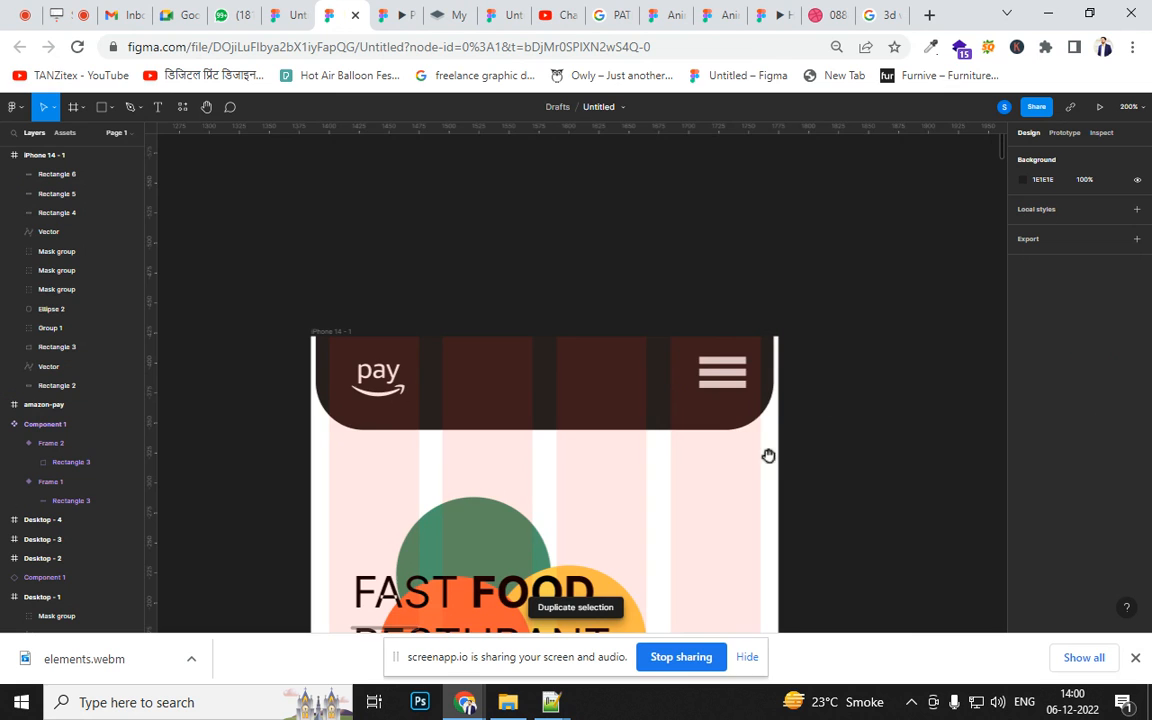
- Select all three menu icon bars and compress them together so each is 3 high
{"action": "left_click_drag", "start_coordinate": [703, 483], "coordinate": [843, 442]}
{"action": "scroll", "coordinate": [870, 357], "scroll_direction": "up", "scroll_amount": 10}
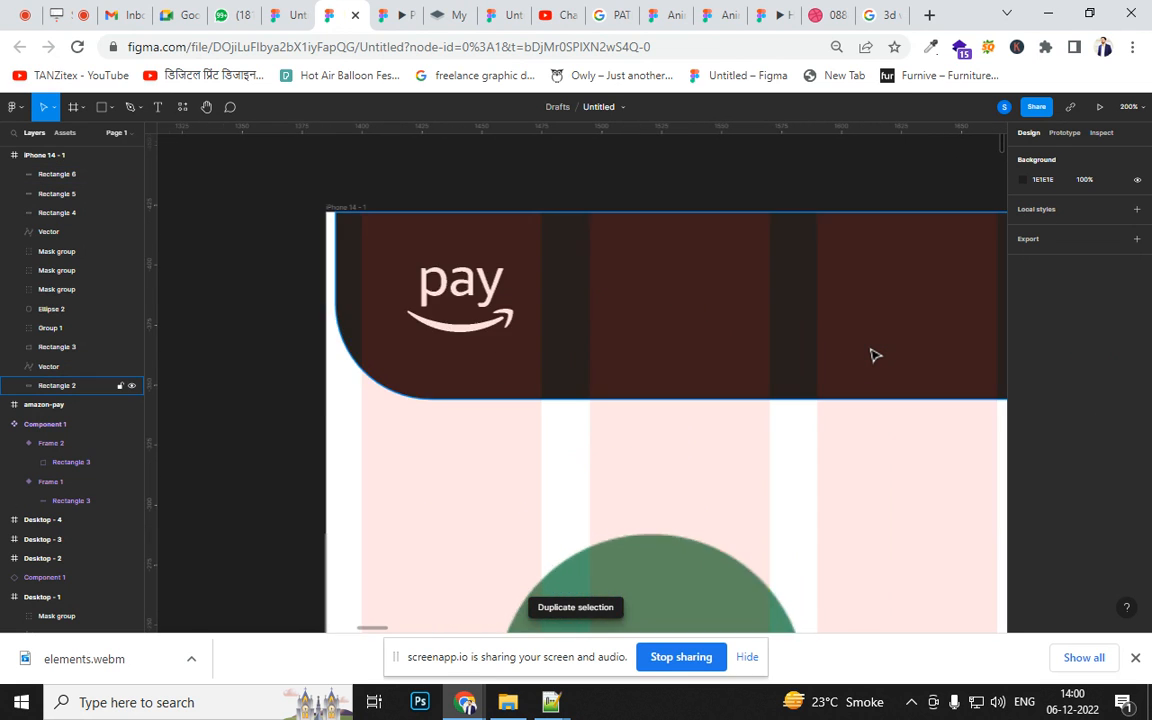
{"action": "left_click_drag", "start_coordinate": [515, 348], "coordinate": [136, 407]}
{"action": "left_click_drag", "start_coordinate": [712, 340], "coordinate": [429, 391]}
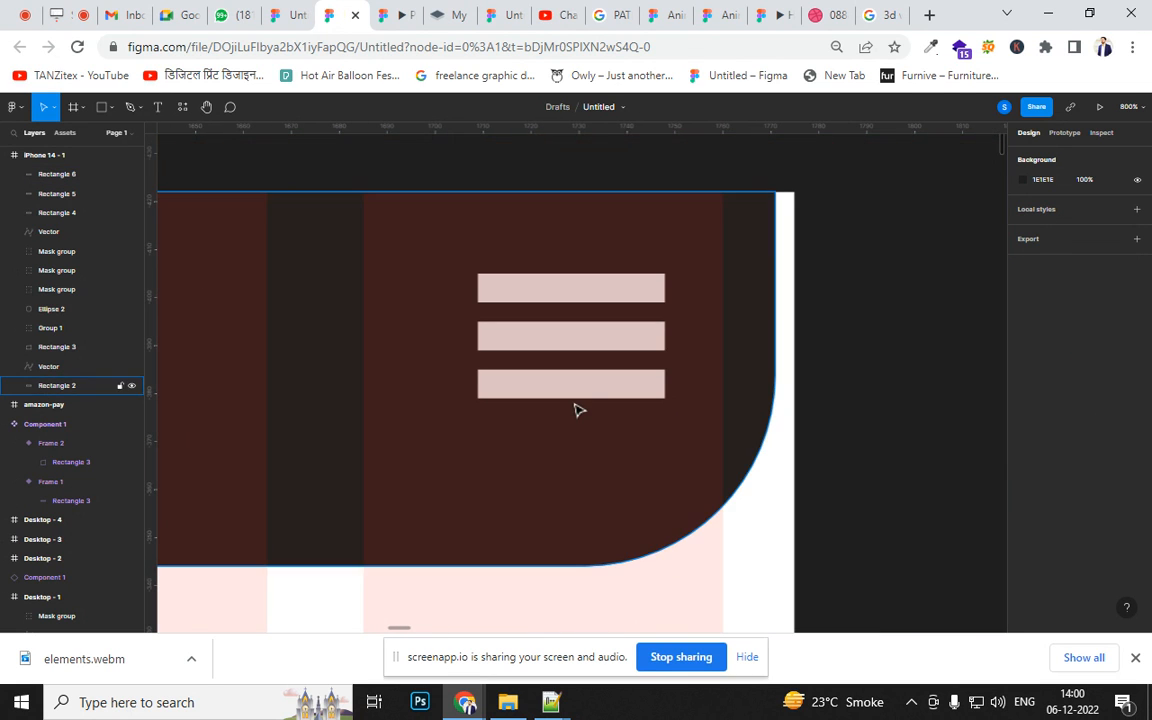
{"action": "left_click", "coordinate": [581, 389]}
{"action": "left_click", "coordinate": [587, 325], "text": "shift"}
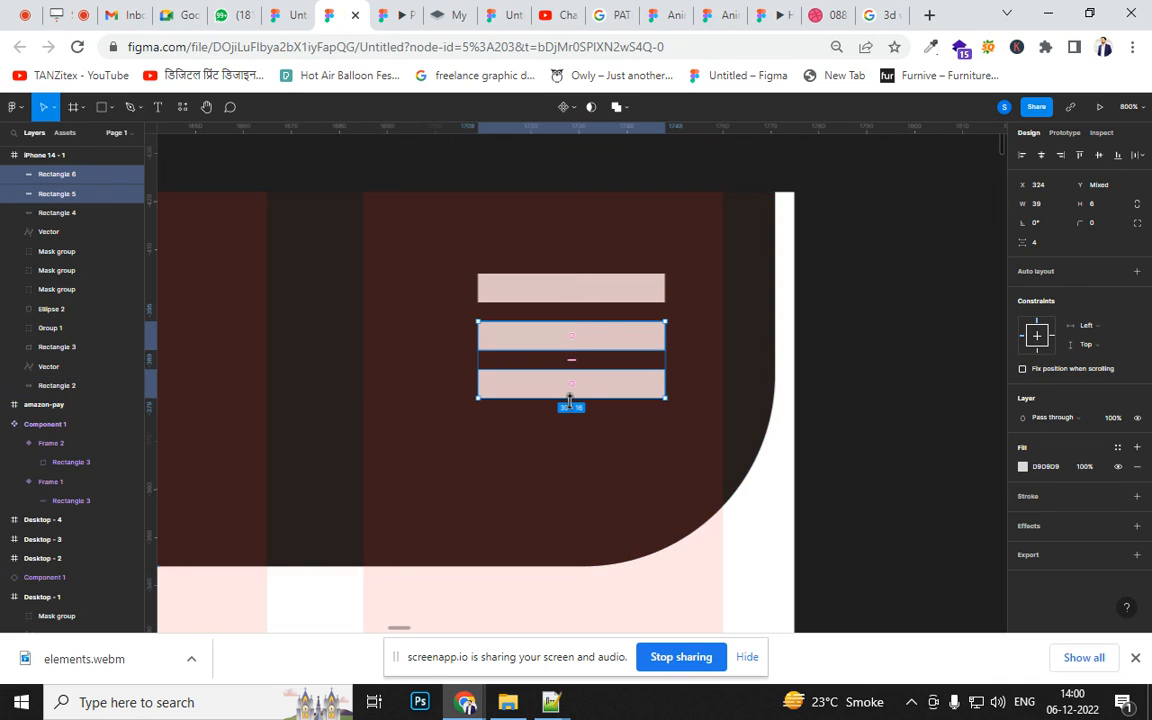
{"action": "left_click", "coordinate": [578, 292], "text": "shift"}
{"action": "left_click_drag", "start_coordinate": [575, 395], "coordinate": [575, 331]}
- Shorten the menu icon's bottom bar to a width of 25 and its middle bar to 33
{"action": "left_click", "coordinate": [587, 383]}
{"action": "left_click", "coordinate": [590, 330]}
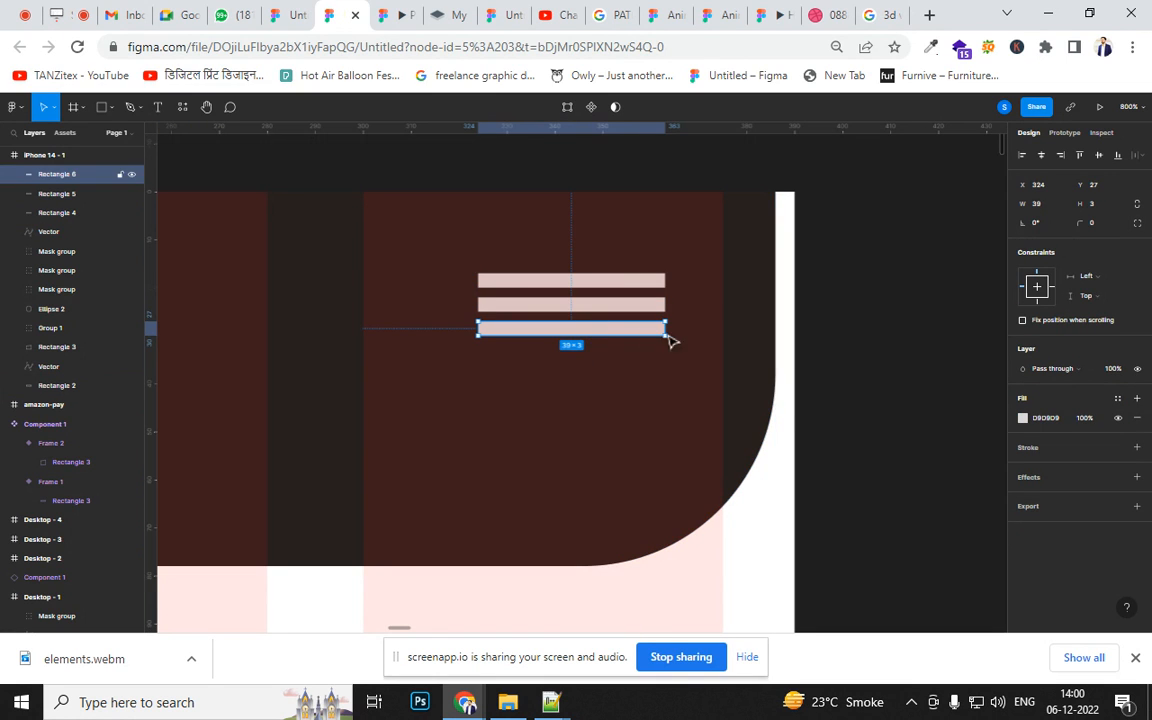
{"action": "left_click_drag", "start_coordinate": [665, 327], "coordinate": [598, 328]}
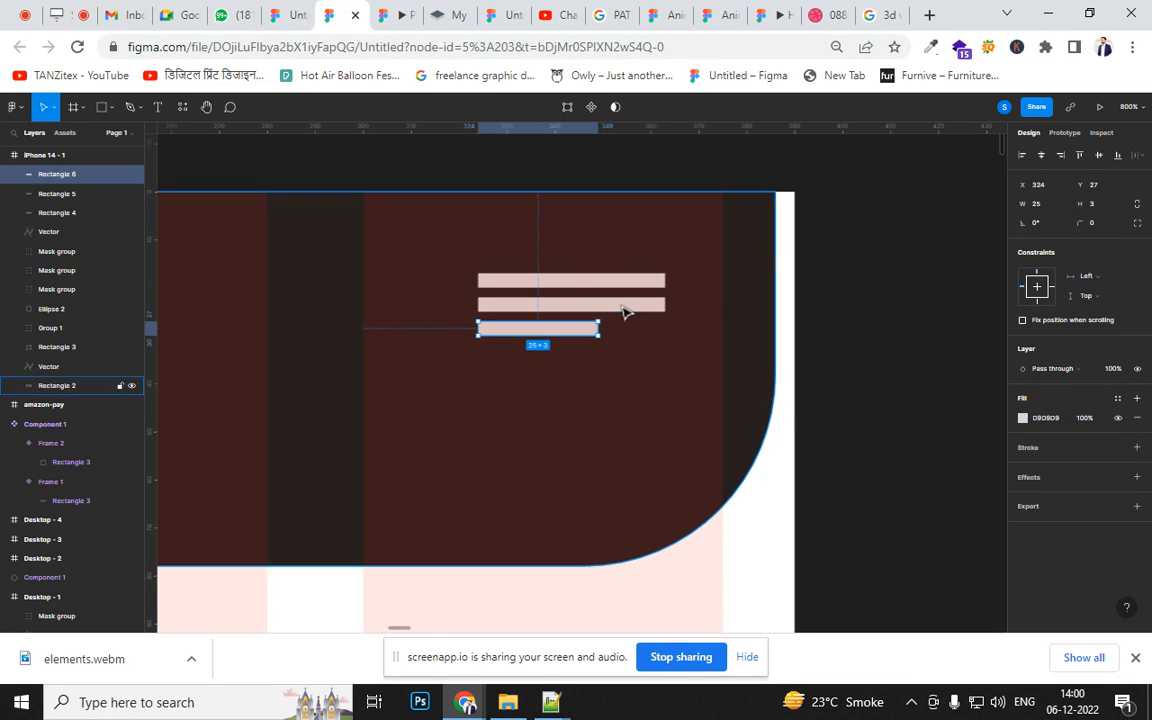
{"action": "left_click", "coordinate": [668, 305]}
{"action": "left_click_drag", "start_coordinate": [668, 305], "coordinate": [637, 305]}
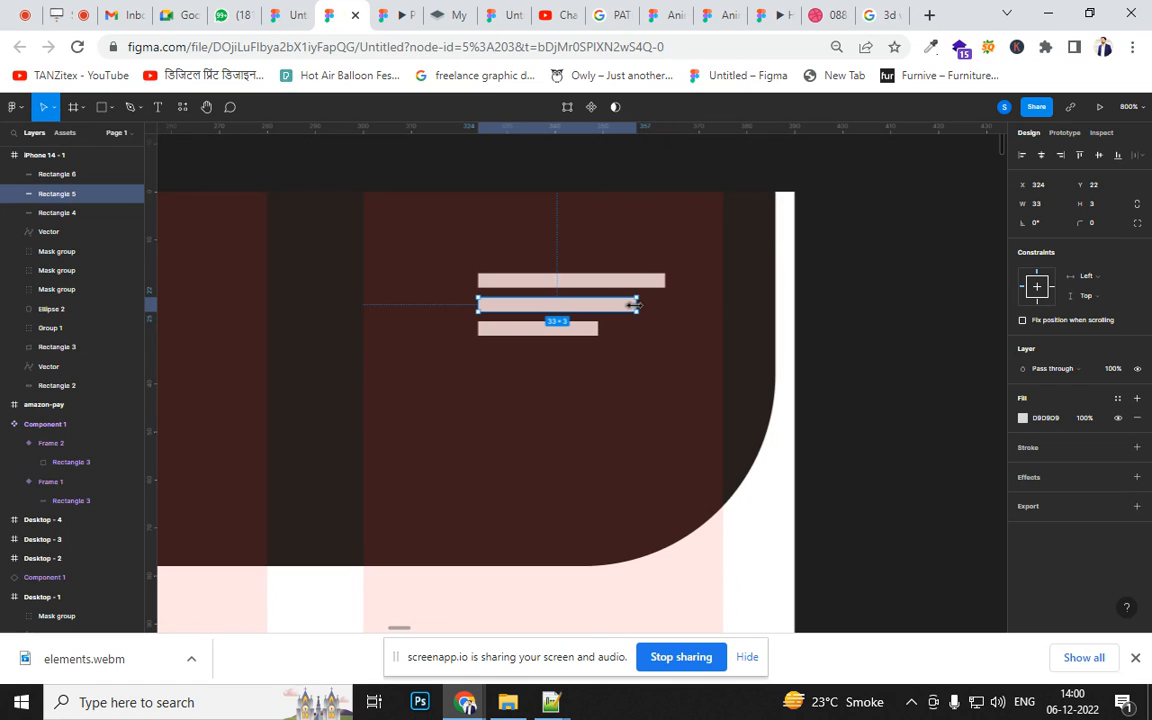
- Group the three menu icon bars and move the group down to Y 24 in the mobile header
{"action": "left_click", "coordinate": [627, 281]}
{"action": "left_click", "coordinate": [612, 305], "text": "shift"}
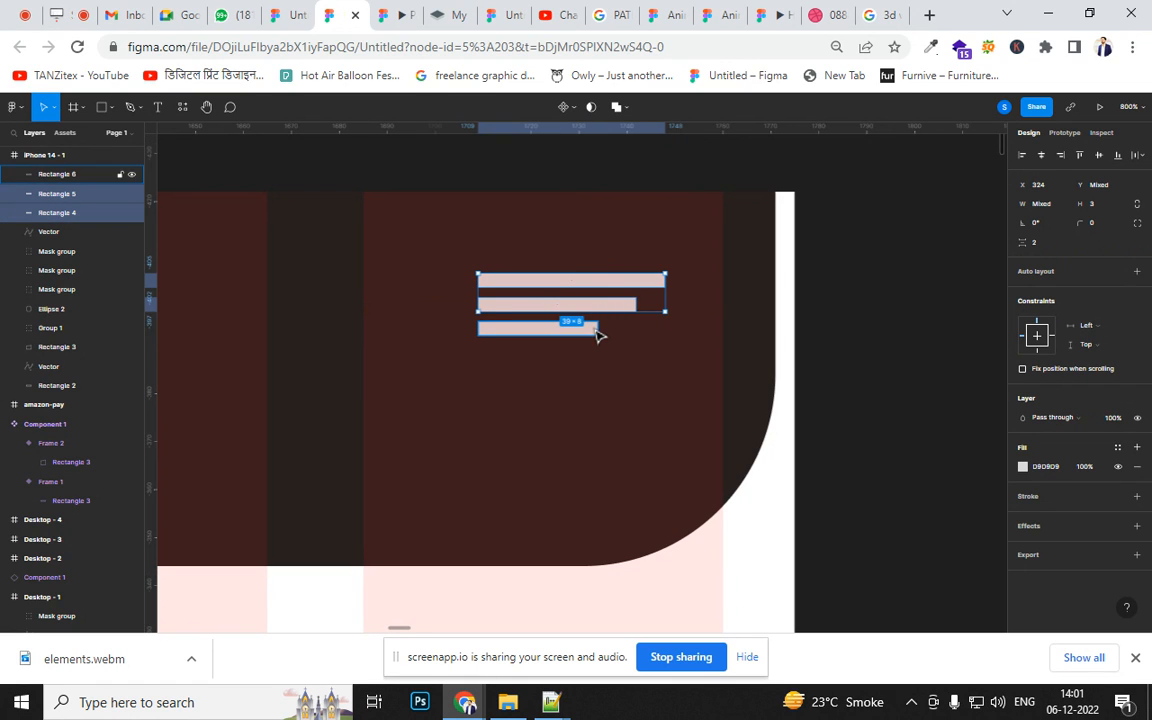
{"action": "left_click", "coordinate": [592, 330], "text": "shift"}
{"action": "key", "text": "ctrl+g"}
{"action": "left_click_drag", "start_coordinate": [586, 330], "coordinate": [585, 367]}
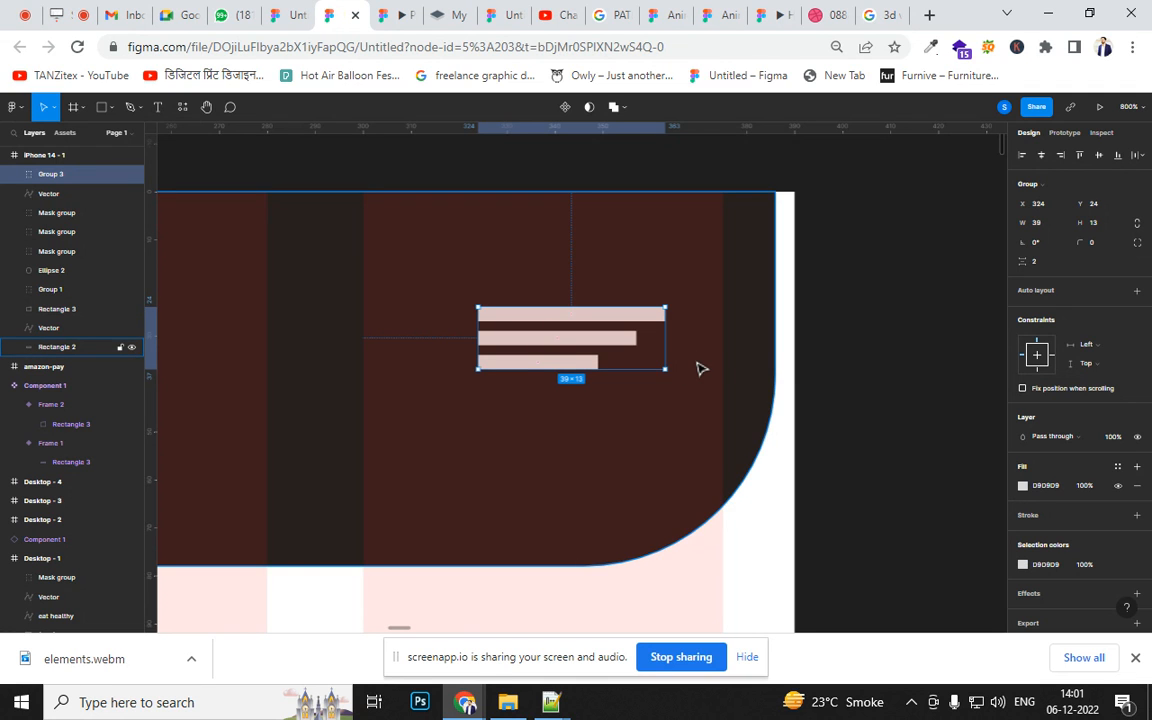
{"action": "key", "text": "shift+0"}
{"action": "key", "text": "Escape"}
{"action": "left_click_drag", "start_coordinate": [575, 505], "coordinate": [866, 334]}
{"action": "left_click_drag", "start_coordinate": [645, 435], "coordinate": [922, 419]}
{"action": "left_click_drag", "start_coordinate": [571, 328], "coordinate": [694, 352]}
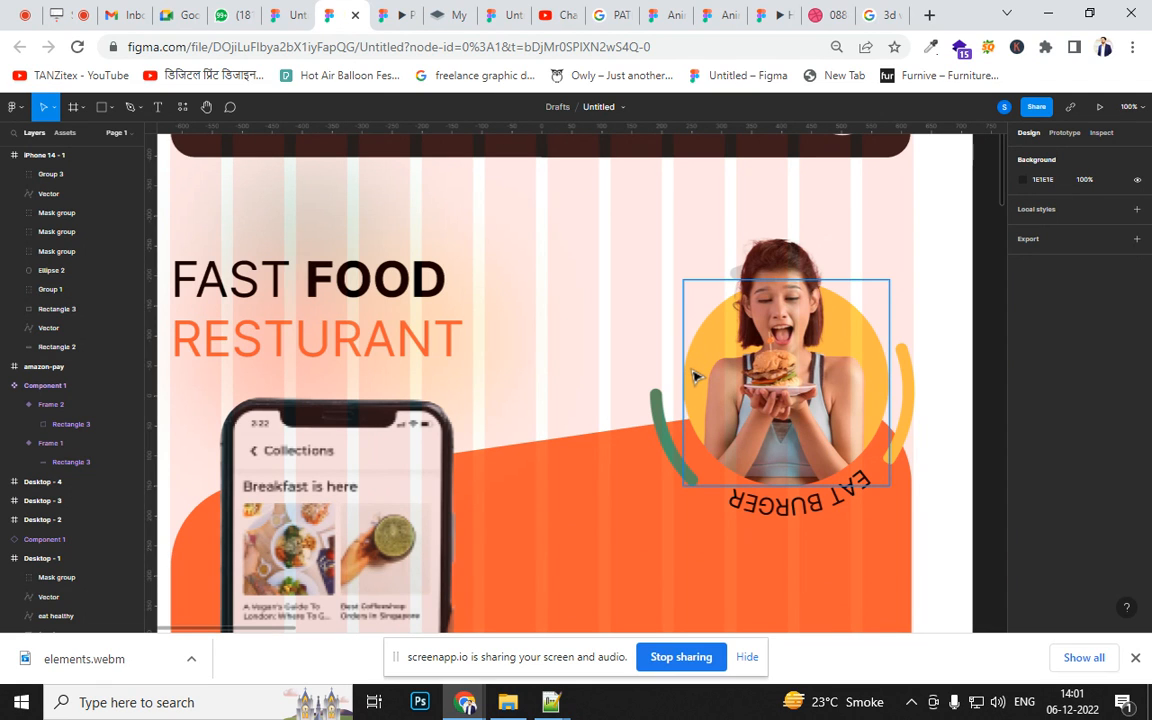